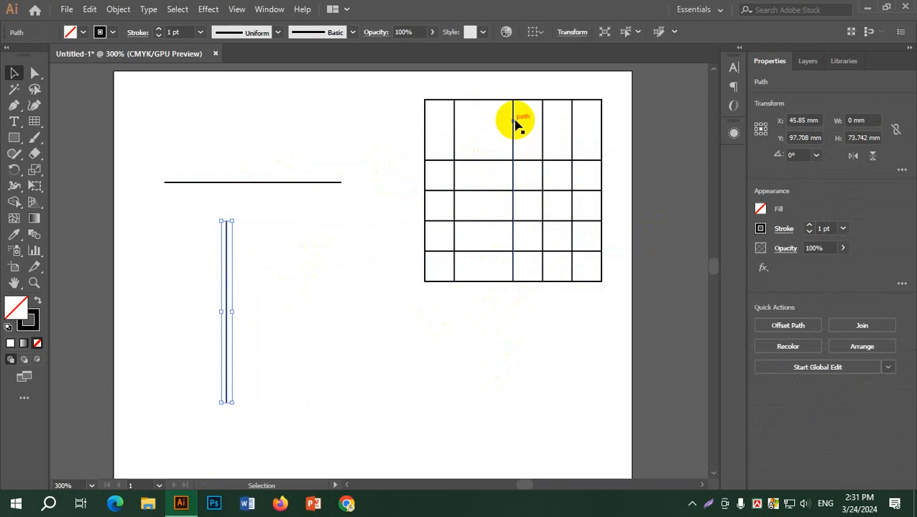
Shorten the grid's middle vertical line by moving its upper endpoint down to the first horizontal divider.
left_click(515, 123)
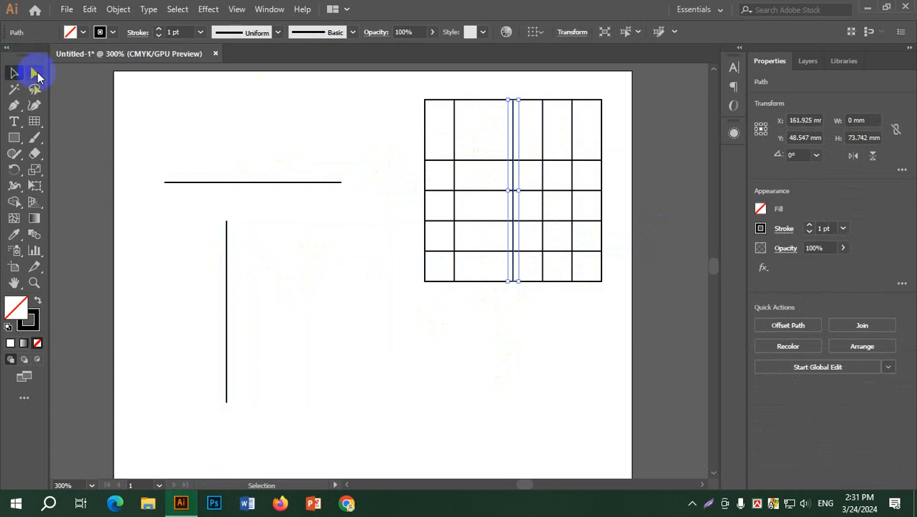
left_click(34, 72)
left_click_drag(512, 101, 508, 160)
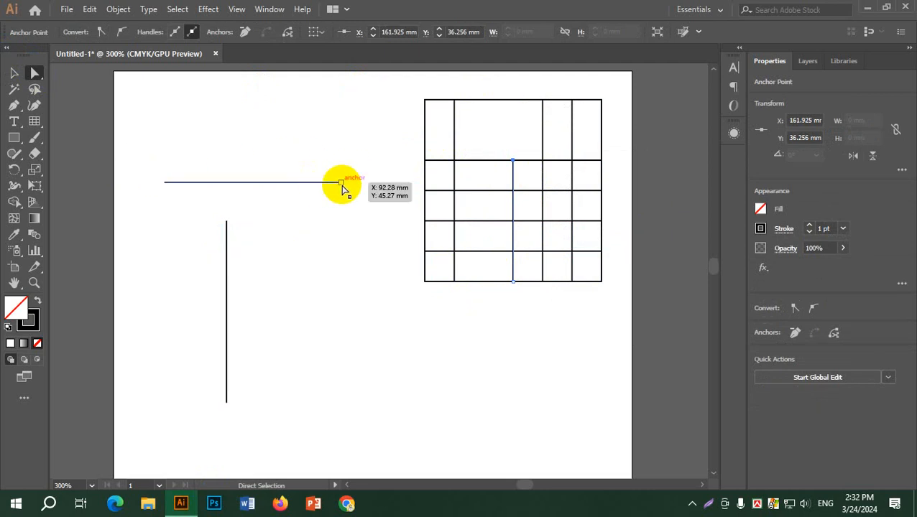
Move the separate horizontal line upward, then tilt it by moving its right endpoint to about X 84.4 mm, Y 52.6 mm.
mouse_move(342, 185)
left_mouse_down()
mouse_move(196, 161)
mouse_move(317, 116)
mouse_move(117, 260)
mouse_move(350, 174)
mouse_move(341, 183)
left_mouse_up()
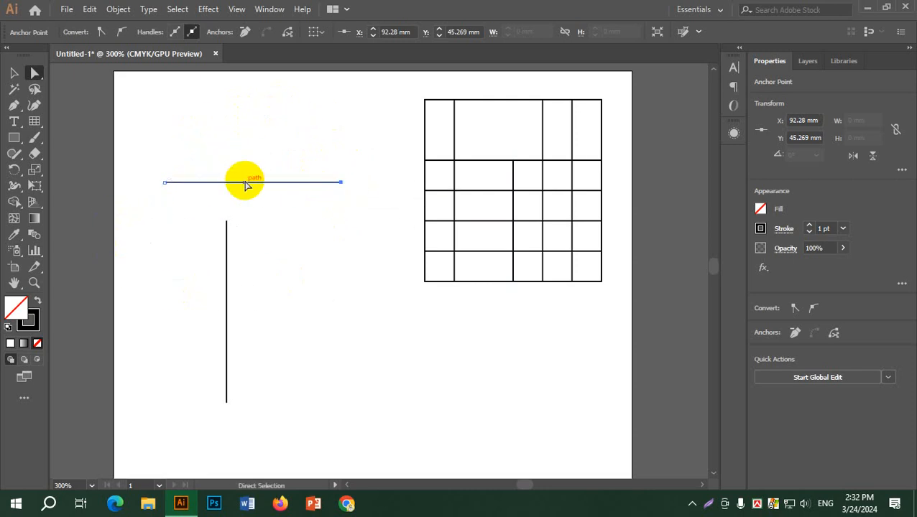
left_click_drag(245, 185, 243, 155)
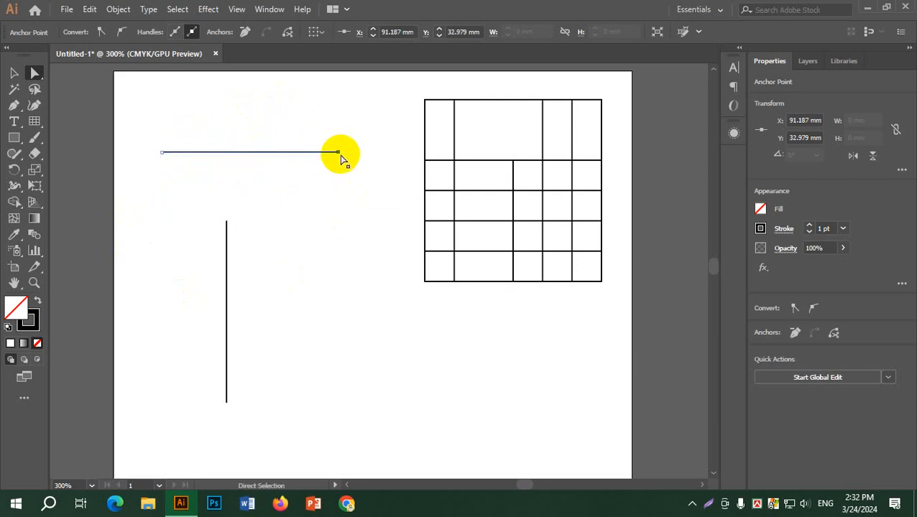
left_click_drag(341, 157, 321, 199)
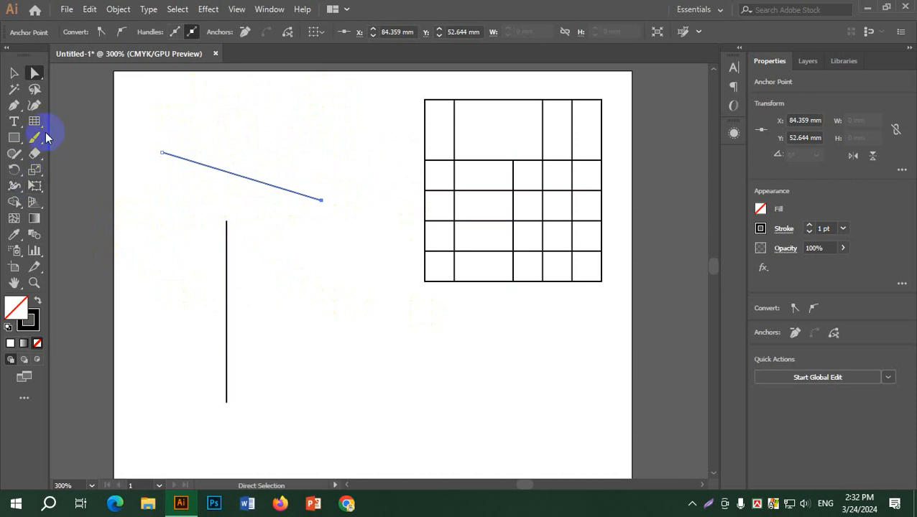
Draw a polar grid about 66 × 64 mm below the rectangular grid and move it beside the vertical line.
left_click_drag(39, 123, 97, 191)
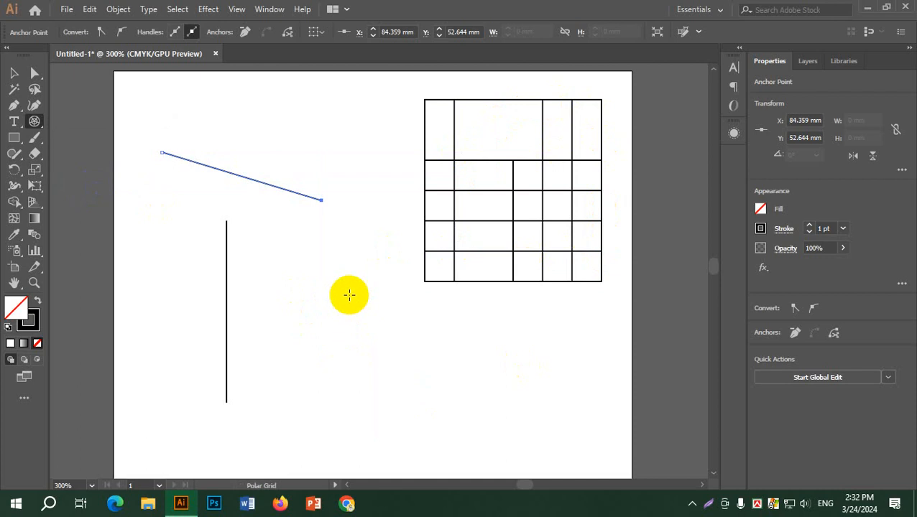
mouse_move(350, 297)
left_mouse_down()
mouse_move(387, 368)
mouse_move(505, 420)
mouse_move(512, 454)
left_mouse_up()
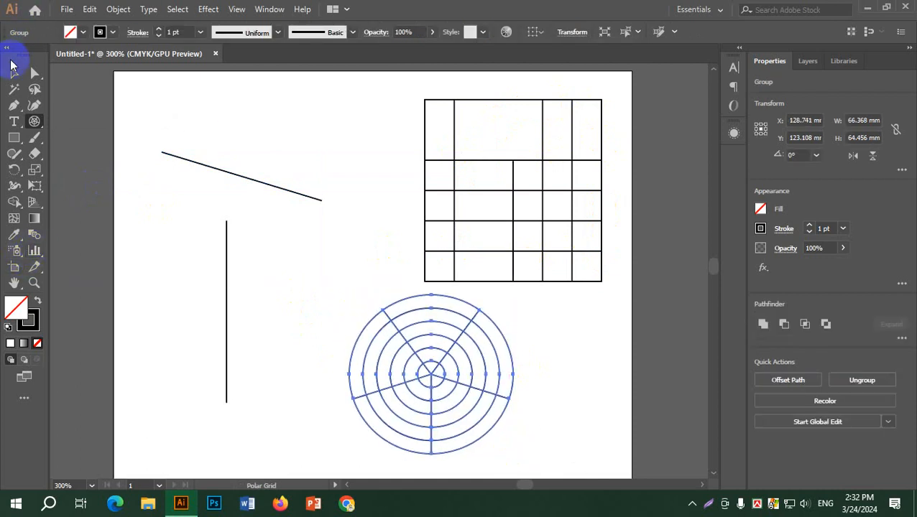
left_click(11, 78)
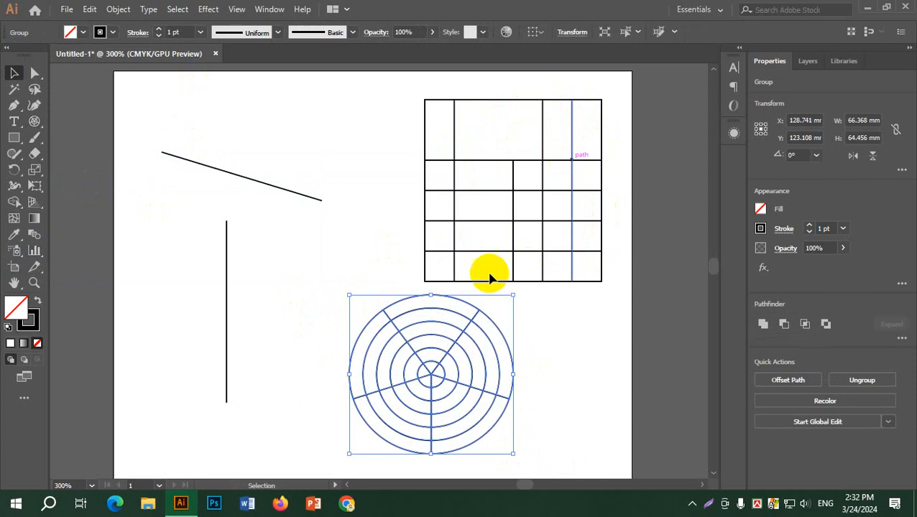
left_click(562, 372)
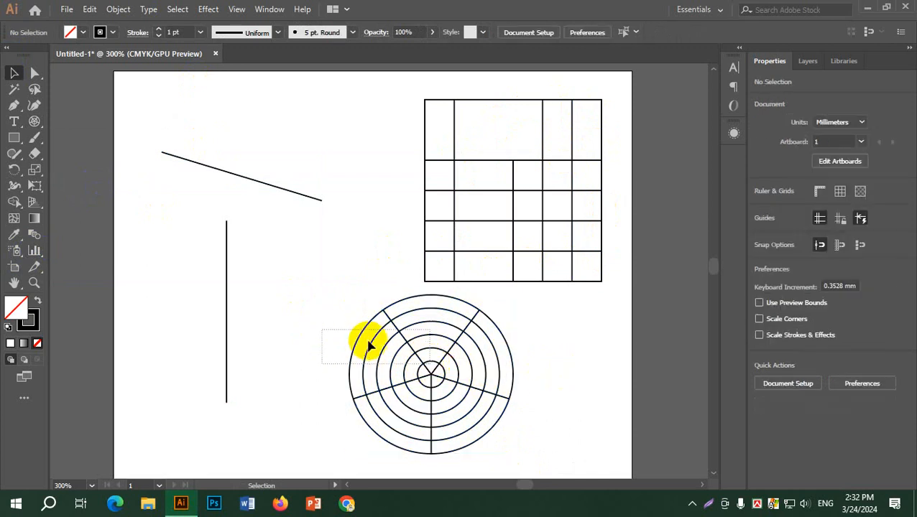
left_click(440, 365)
left_click_drag(439, 365, 332, 315)
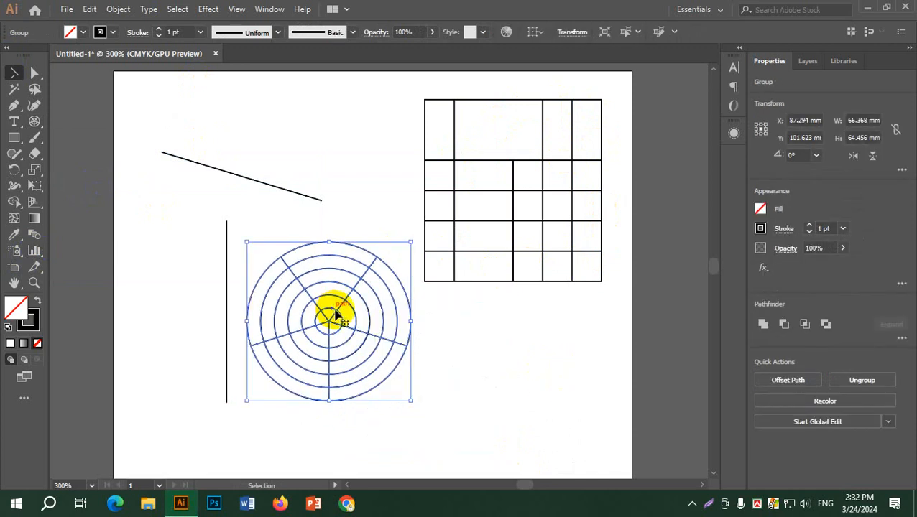
Ungroup the polar grid and move its radial dividers away from the circles to below the rectangular grid.
right_click(334, 315)
left_click(396, 209)
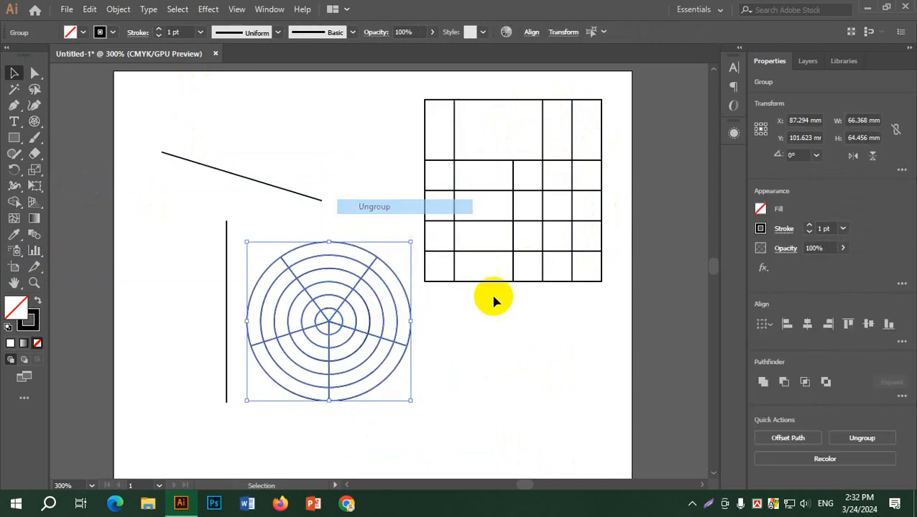
left_click(333, 308)
left_click_drag(337, 311, 537, 368)
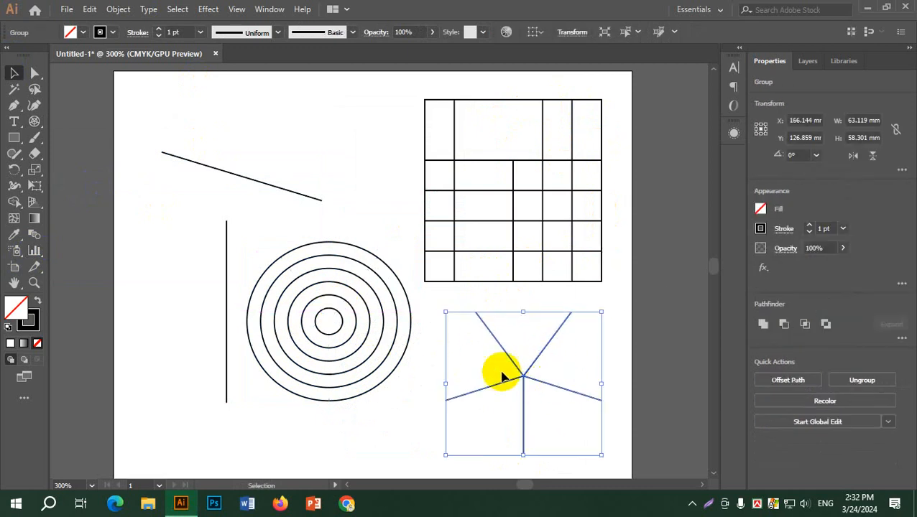
Fill the group of concentric circles with light blue.
left_click(314, 251)
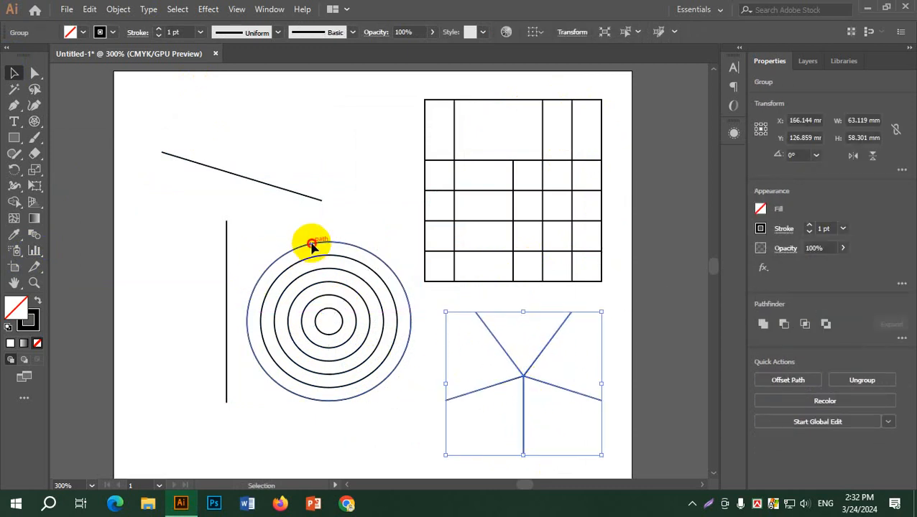
left_click(84, 32)
left_click(75, 55)
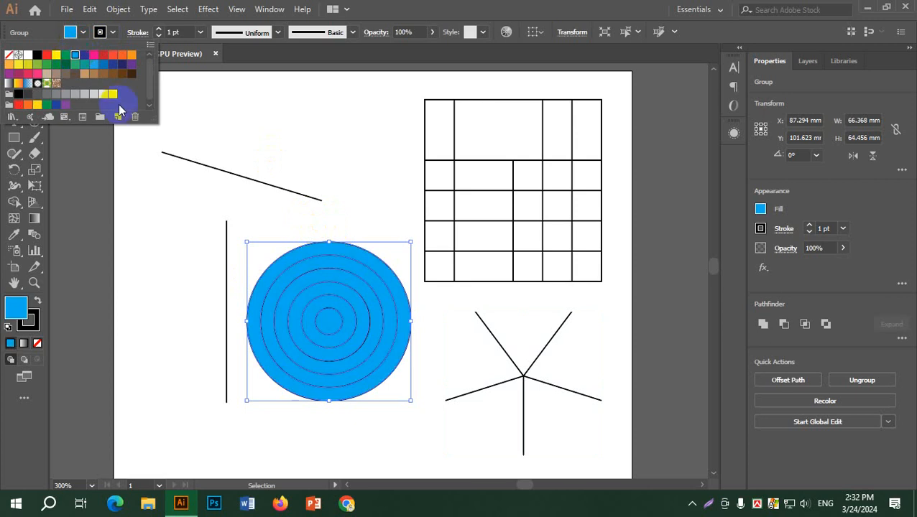
left_click(347, 141)
left_click(369, 133)
Fill the group of concentric circles with dark blue and ungroup it into separate circles.
left_click(349, 260)
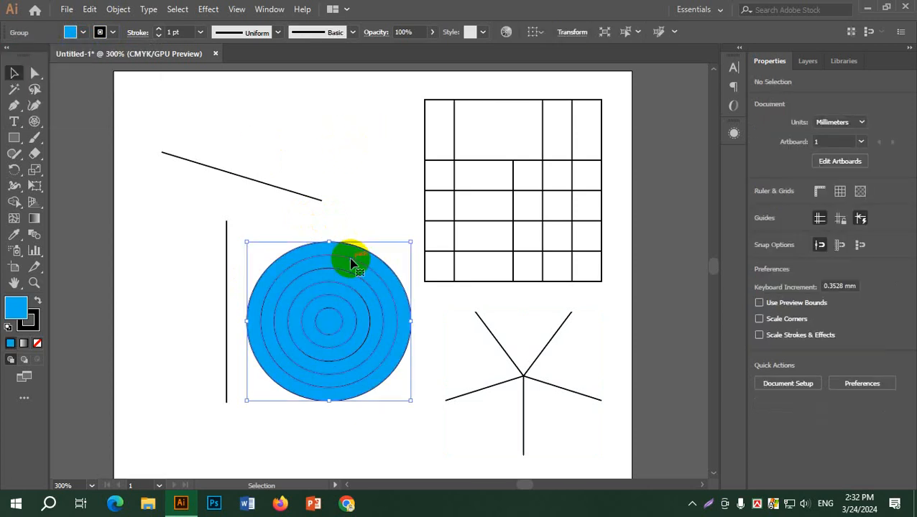
left_click(84, 32)
left_click(85, 56)
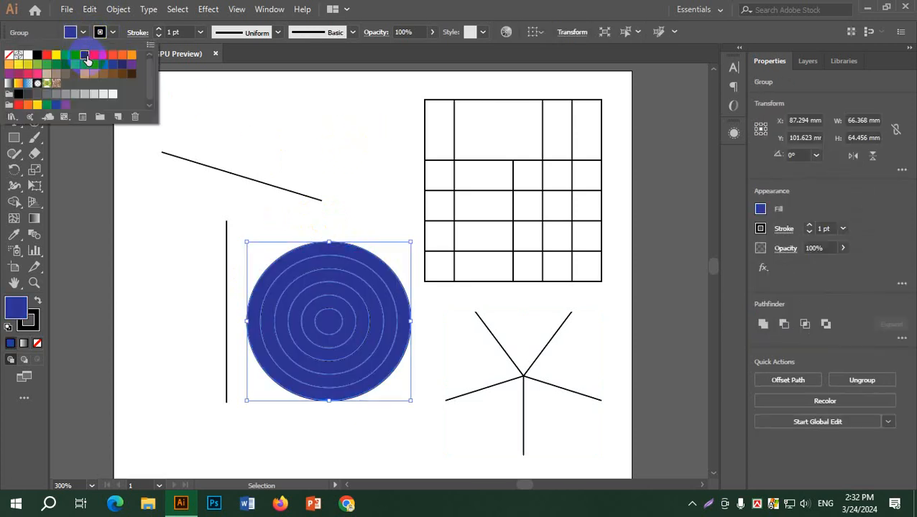
right_click(354, 271)
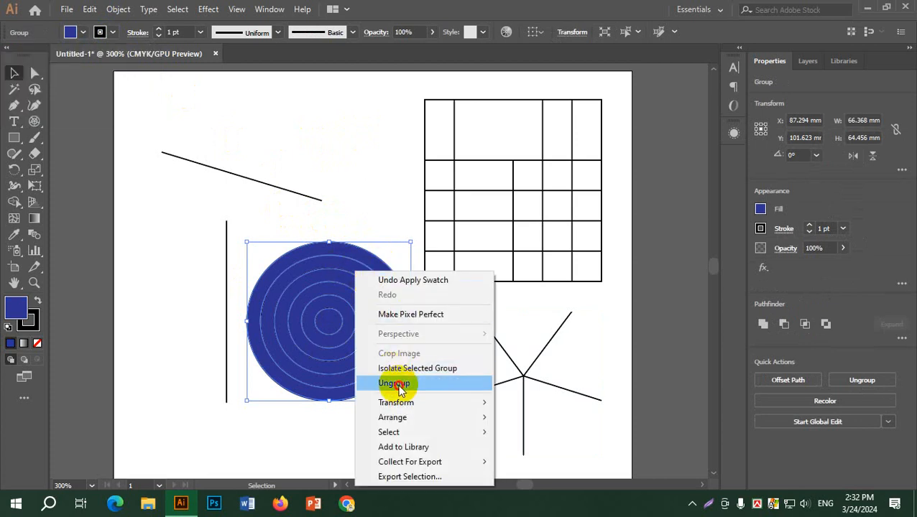
left_click(395, 383)
left_click(343, 236)
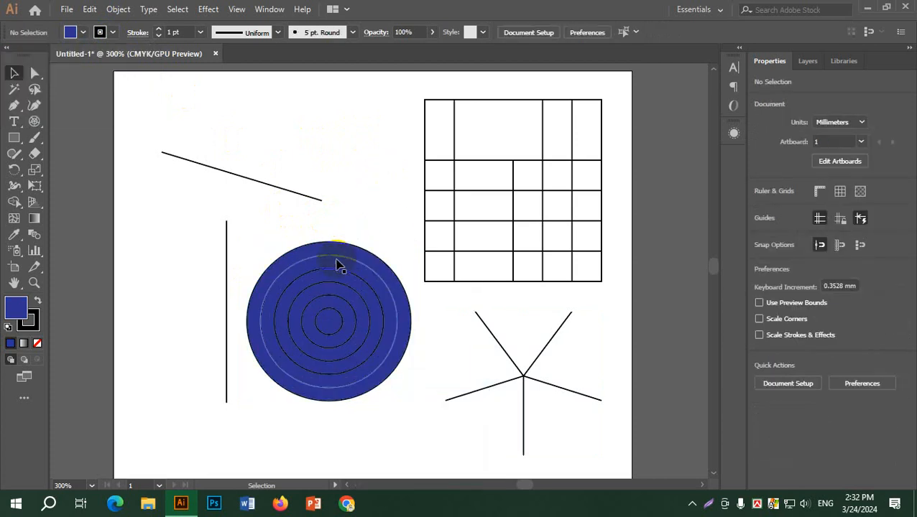
Fill the second-largest circle with pink and the third-largest circle with red.
left_click(339, 265)
left_click(84, 33)
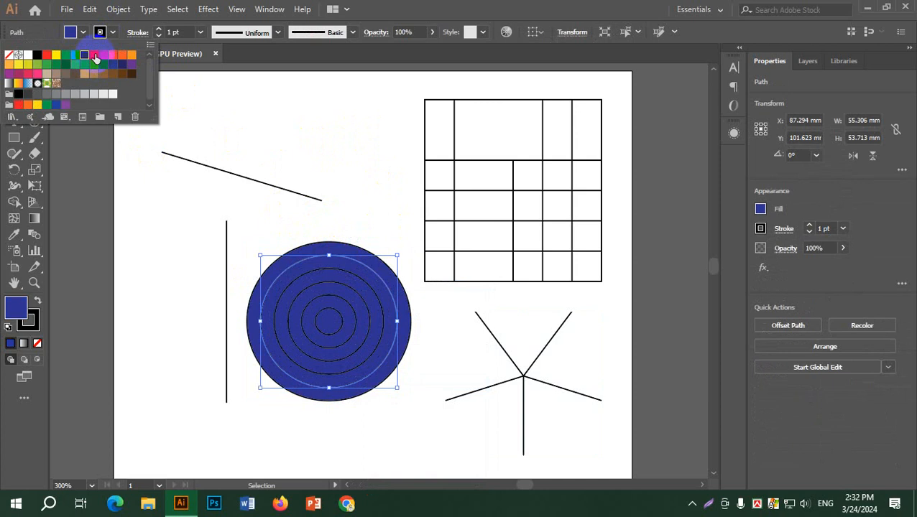
left_click(94, 56)
left_click(344, 278)
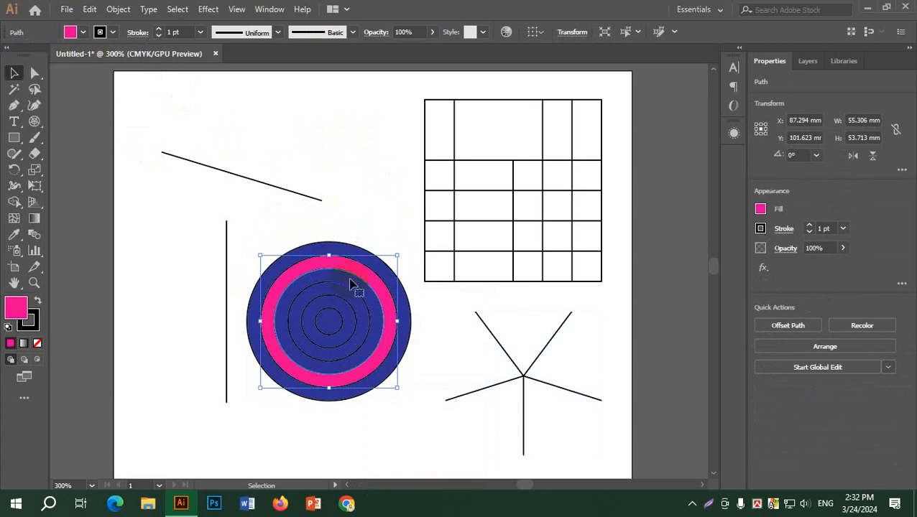
left_click(354, 284)
left_click(84, 33)
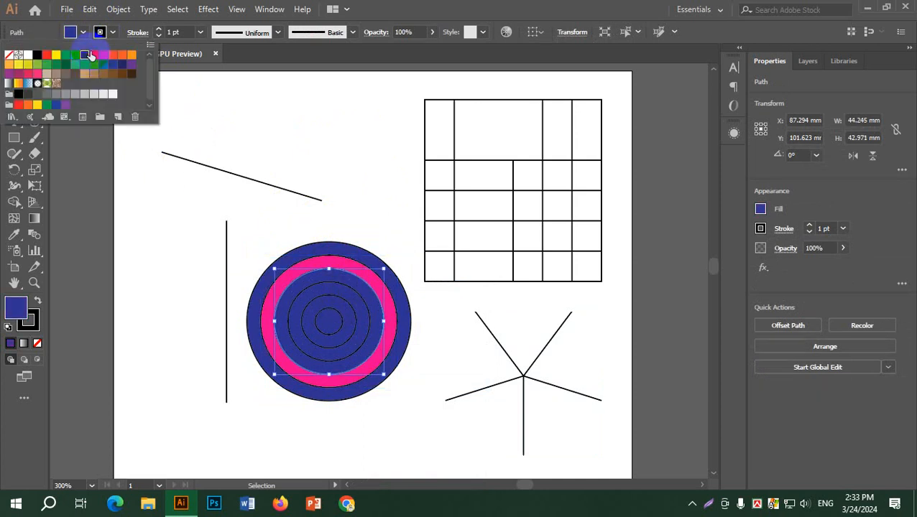
left_click(94, 56)
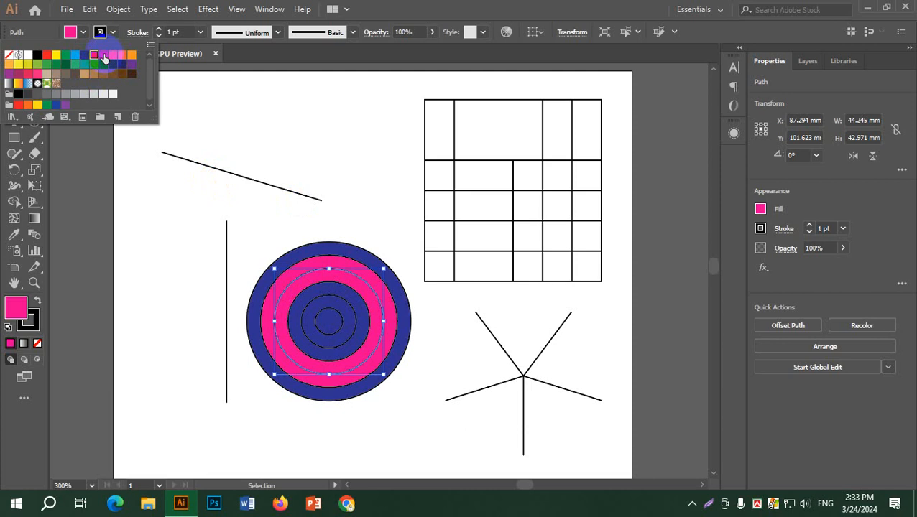
left_click(348, 301)
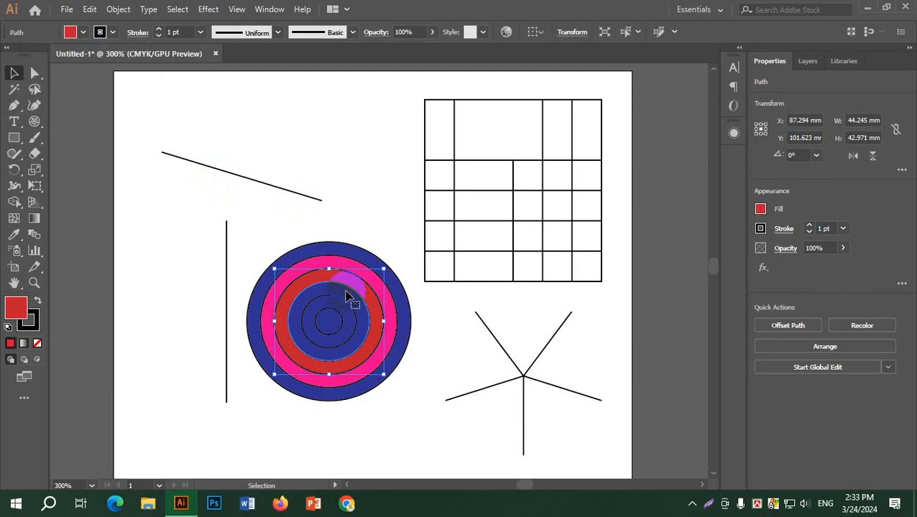
Fill the fourth-largest circle with orange-red and the fifth-largest circle with orange.
left_click(352, 299)
left_click(84, 33)
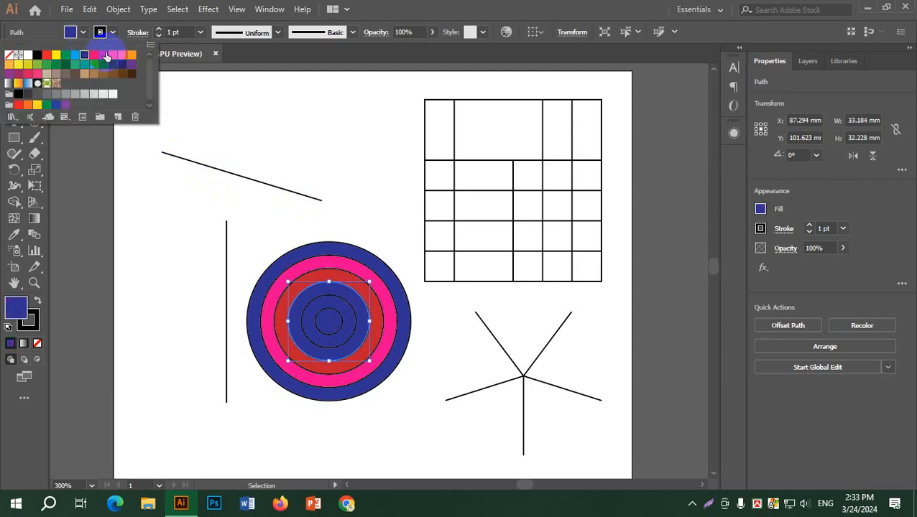
left_click(112, 55)
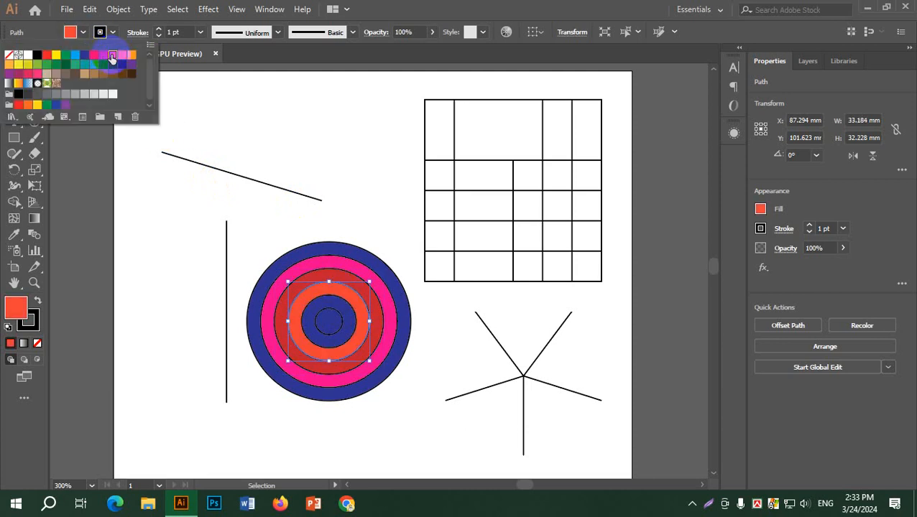
left_click(348, 318)
left_click(348, 318)
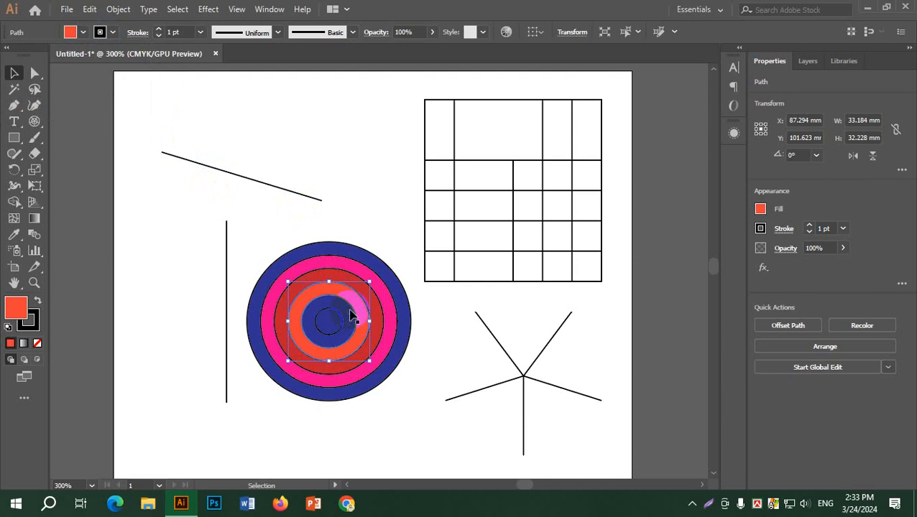
left_click(101, 34)
left_click(130, 62)
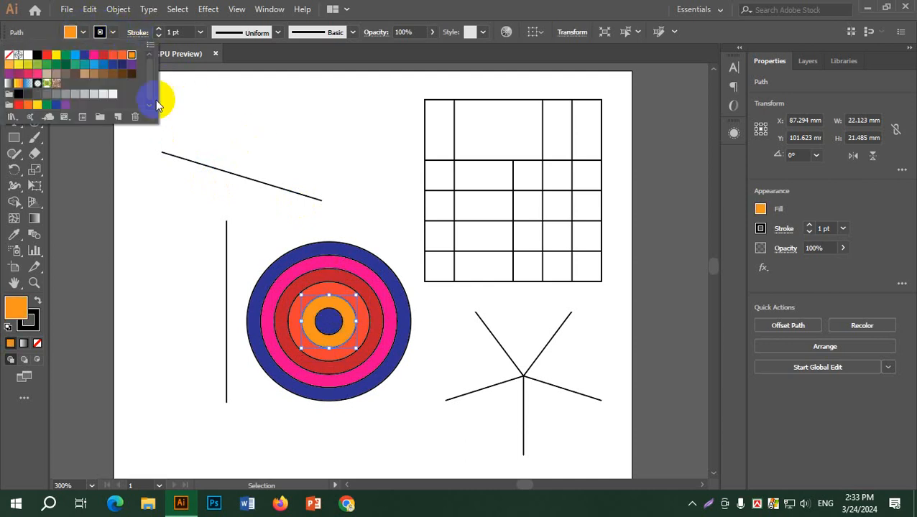
Fill the innermost circle with yellow.
left_click(322, 325)
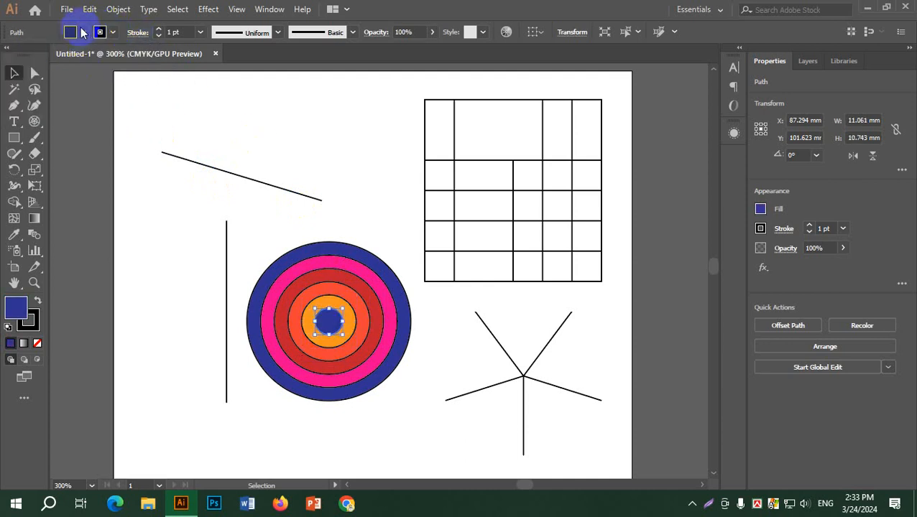
left_click(82, 32)
left_click(57, 56)
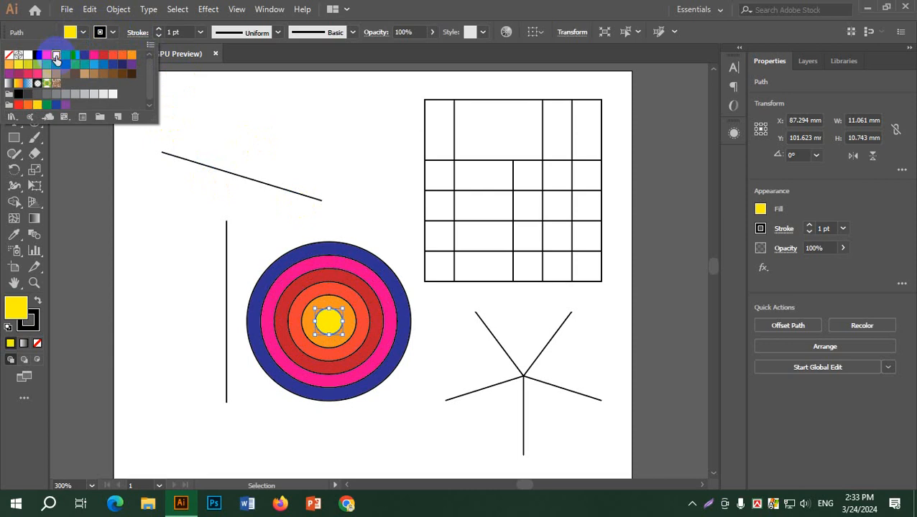
left_click(338, 178)
Remove the stroke from all the concentric circles.
left_click_drag(406, 452, 268, 239)
left_click(113, 33)
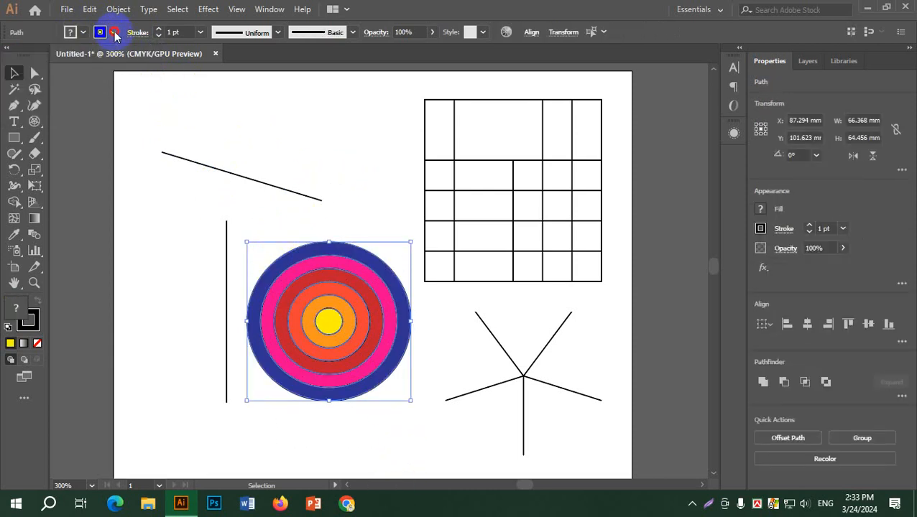
left_click(9, 56)
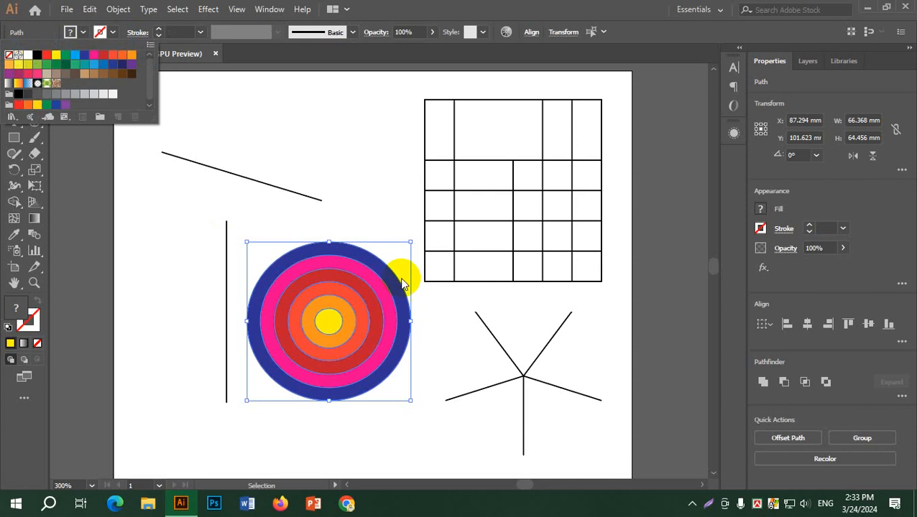
left_click(368, 172)
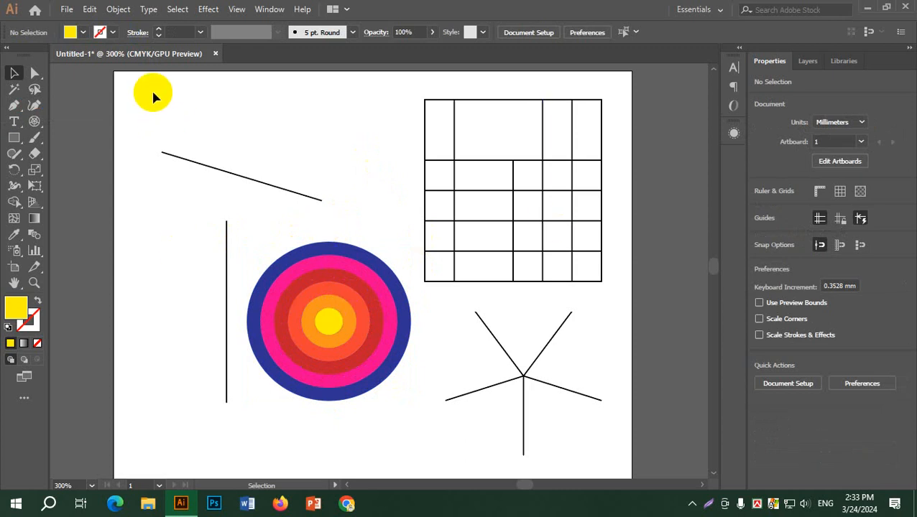
Delete all the lines, grids and circles on the artboard.
left_click_drag(153, 96, 548, 420)
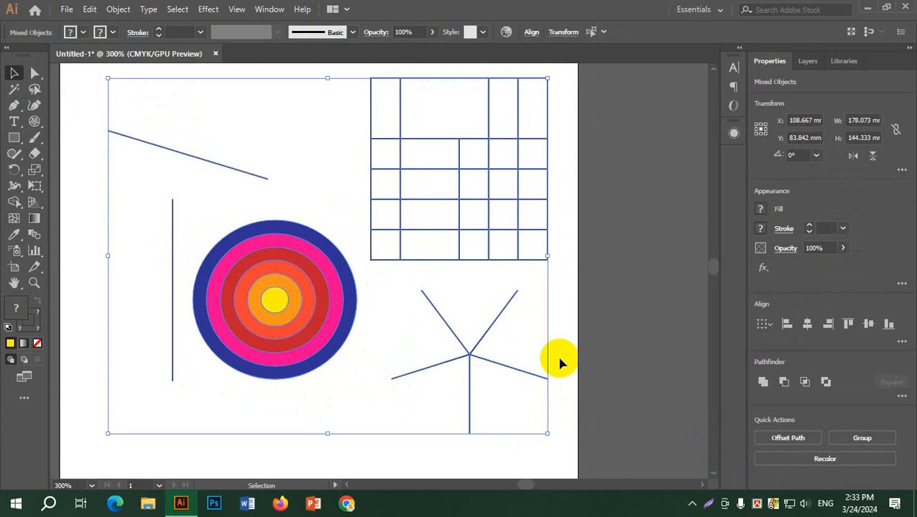
key("Delete")
Draw a yellow rectangle about 82 × 44 mm in the upper part of the empty artboard.
left_click_drag(227, 163, 176, 173)
left_click(7, 140)
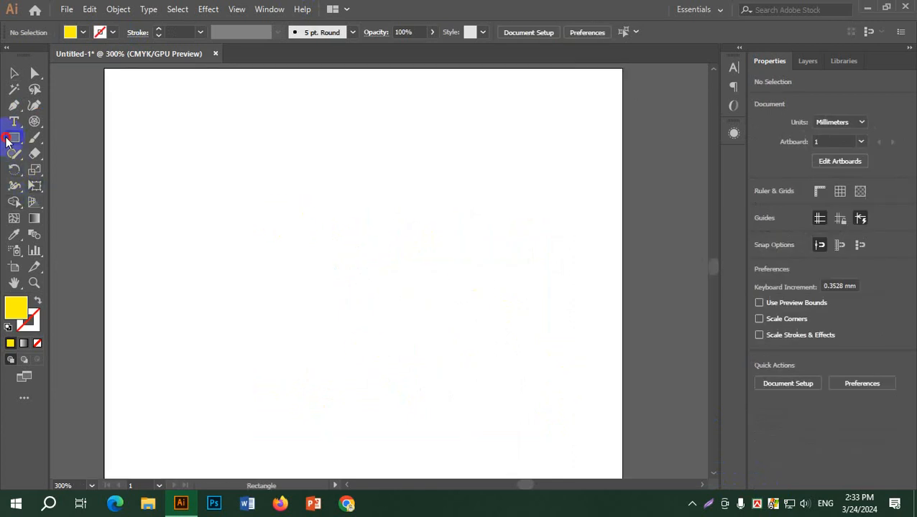
left_click_drag(183, 142, 386, 251)
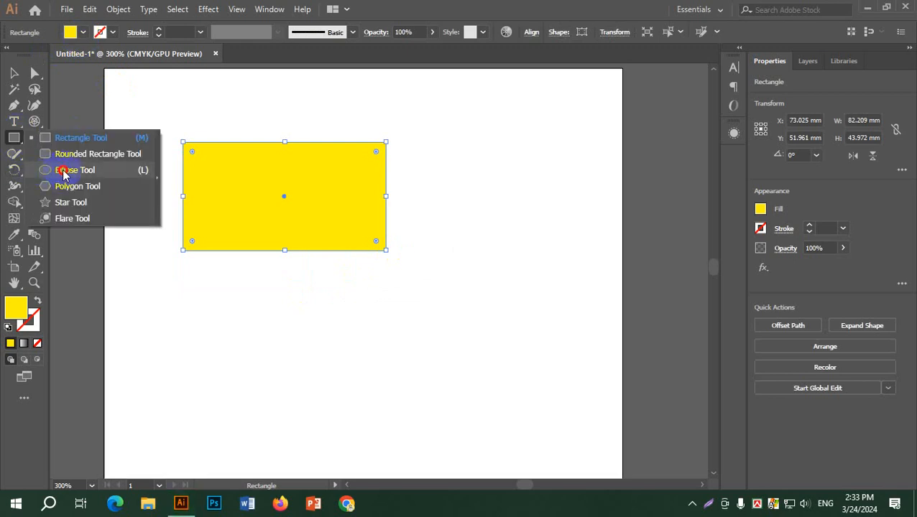
Draw an ellipse about 59 × 67 mm over the yellow rectangle's lower-right corner and fill it with teal.
left_click(63, 170)
left_click_drag(277, 196, 422, 361)
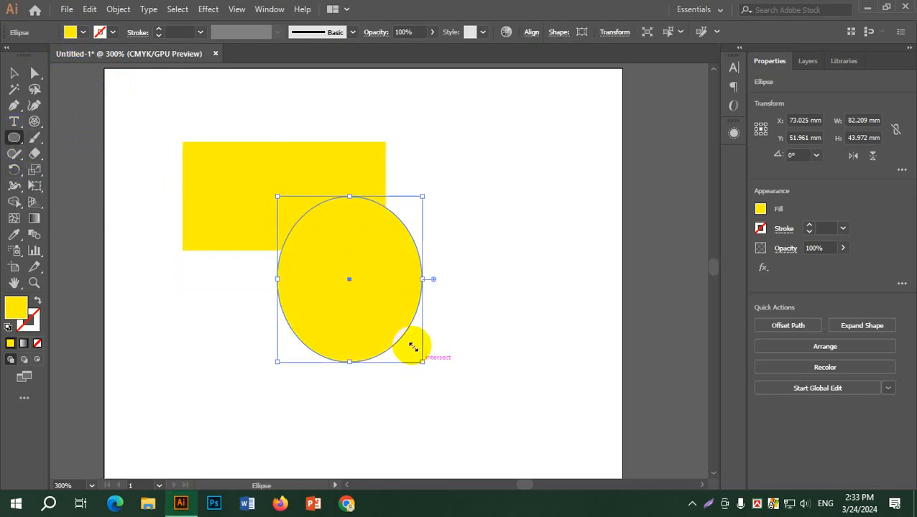
left_click(82, 32)
left_click(87, 69)
key("Escape")
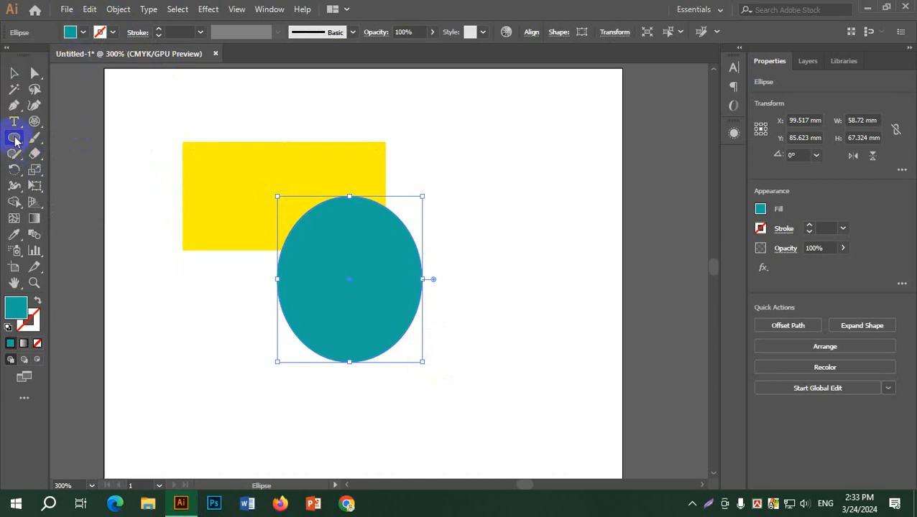
Draw a tilted hexagon about 37 × 39 mm overlapping the rectangle's upper edge and fill it with dark blue.
left_click(15, 137)
left_click(75, 186)
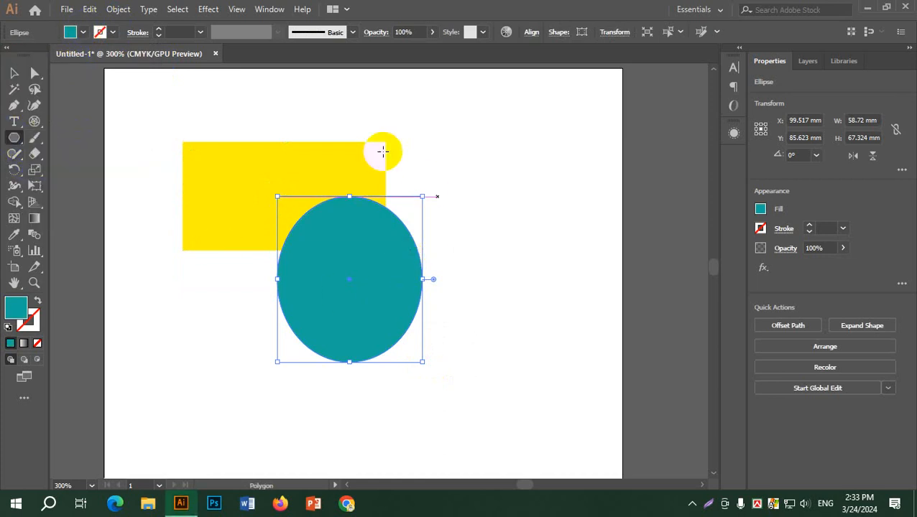
left_click_drag(335, 124, 375, 148)
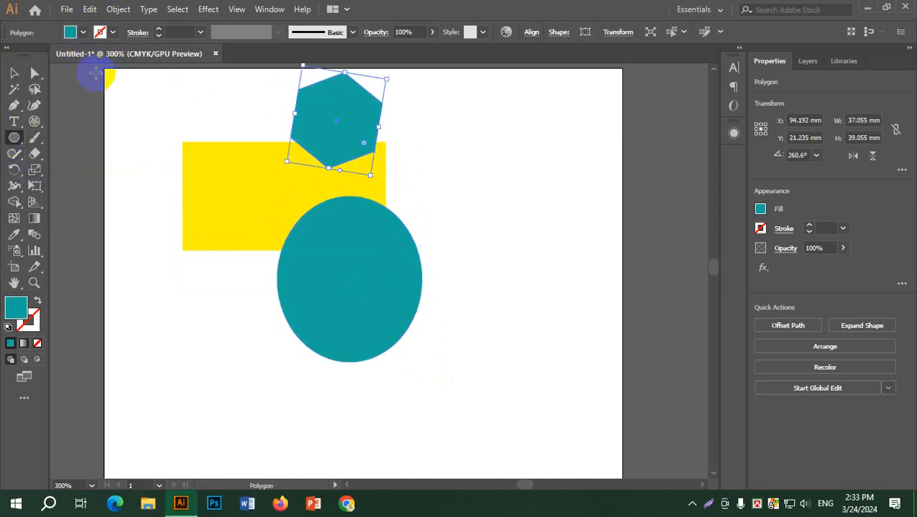
left_click(75, 33)
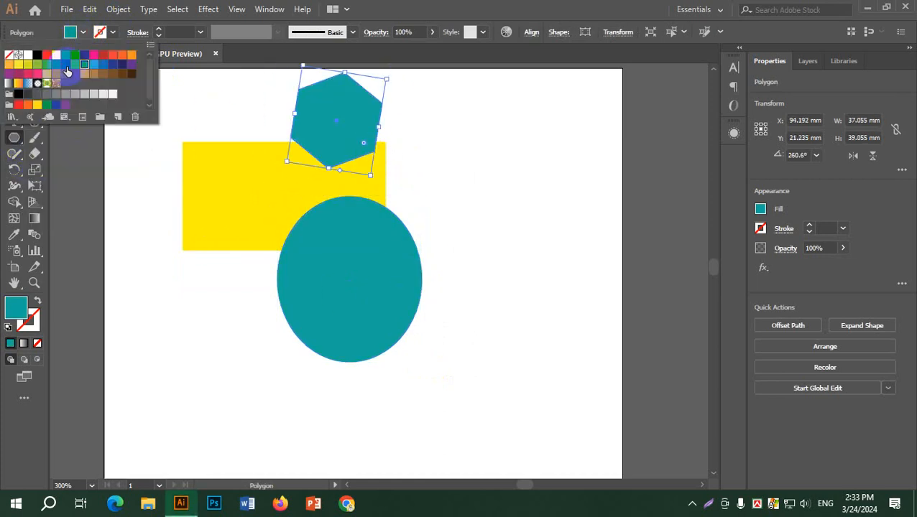
left_click(113, 64)
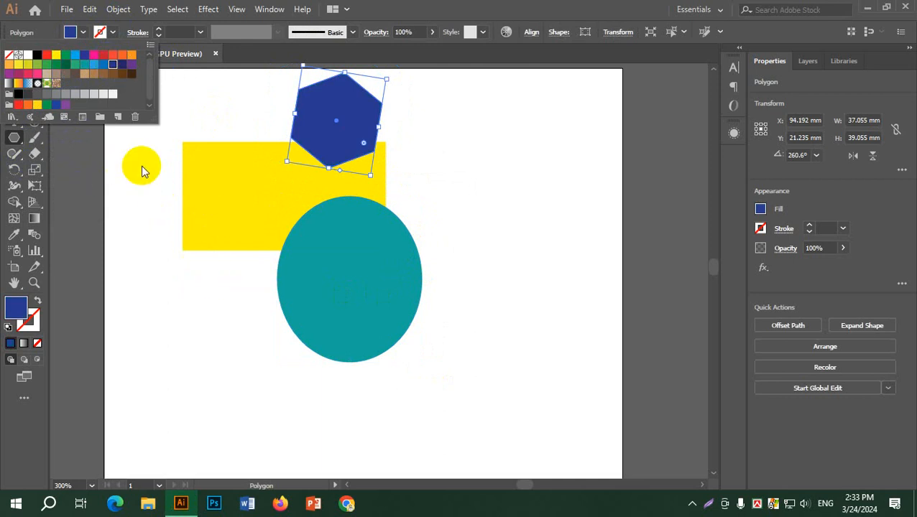
left_click(145, 166)
Move the rectangle lower on the artboard and arrange the ellipse and hexagon so all three shapes overlap around its right end.
left_click(13, 72)
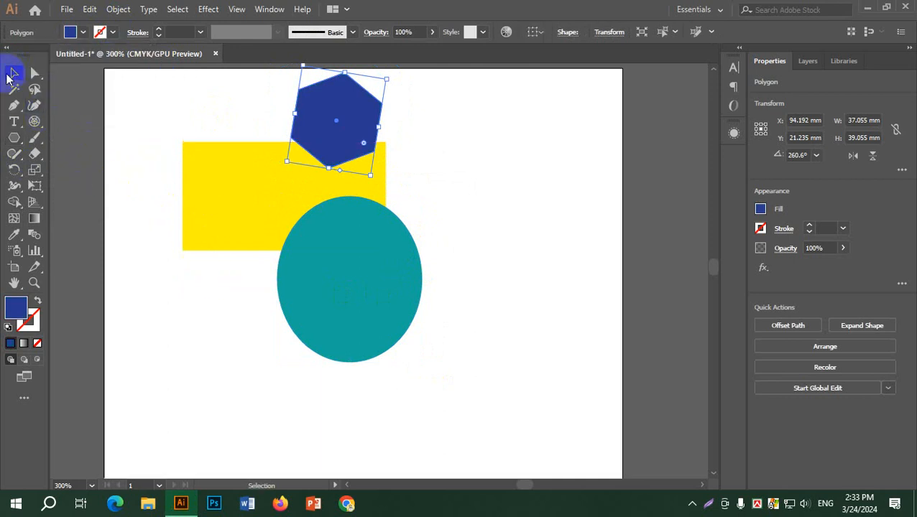
left_click(497, 228)
left_click_drag(395, 303, 514, 345)
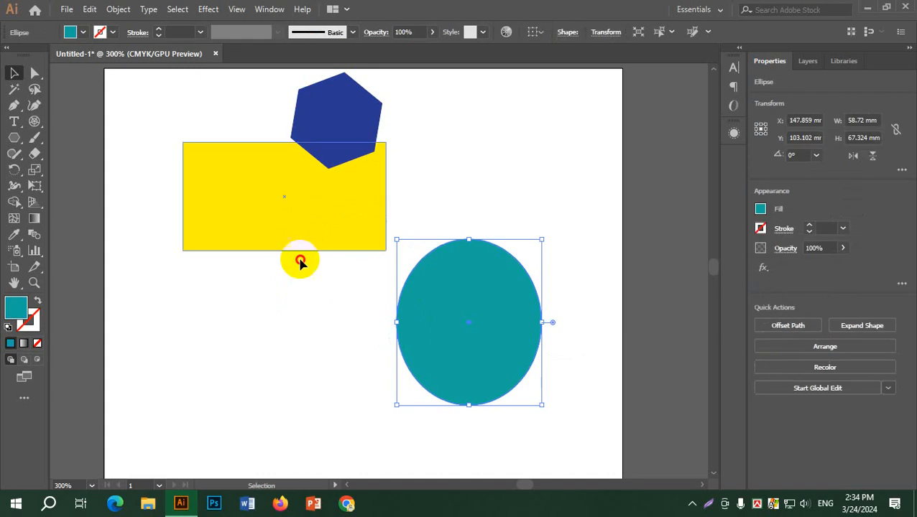
left_click_drag(302, 240, 301, 322)
left_click_drag(339, 122, 256, 151)
left_click_drag(507, 348, 330, 340)
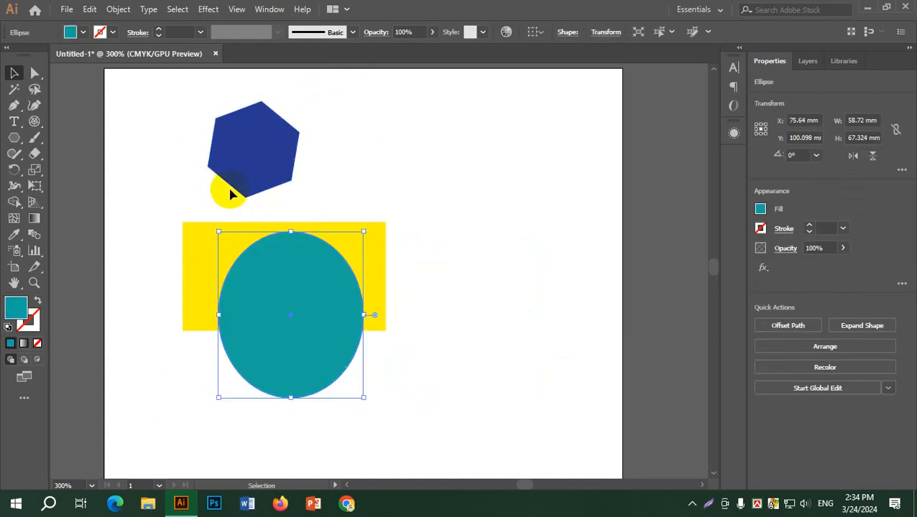
left_click_drag(253, 154, 286, 141)
left_click_drag(318, 370, 378, 393)
left_click_drag(292, 119, 370, 223)
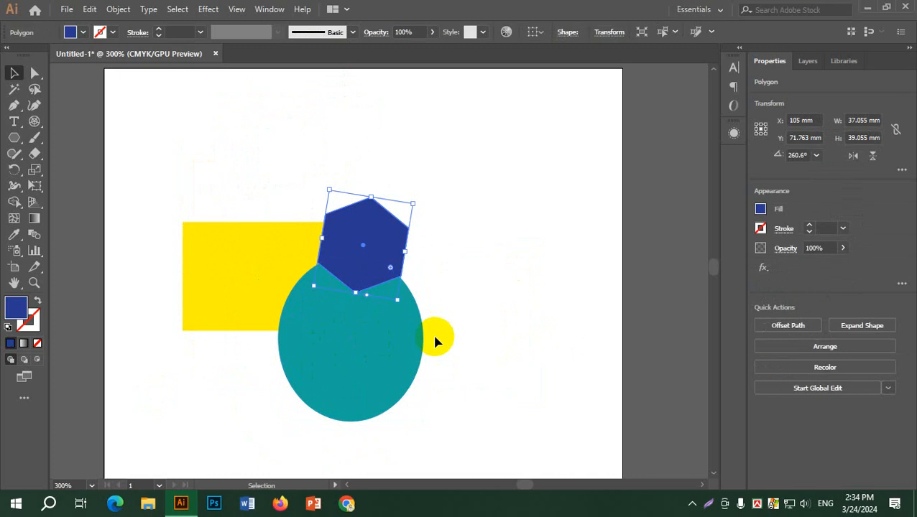
Send the blue hexagon to the back of the stacking order and deselect it.
right_click(373, 227)
mouse_move(435, 421)
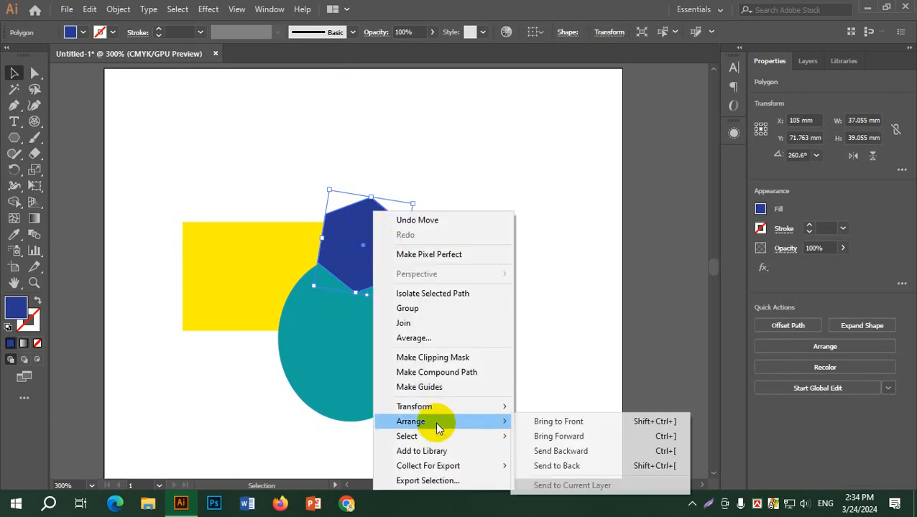
left_click(569, 466)
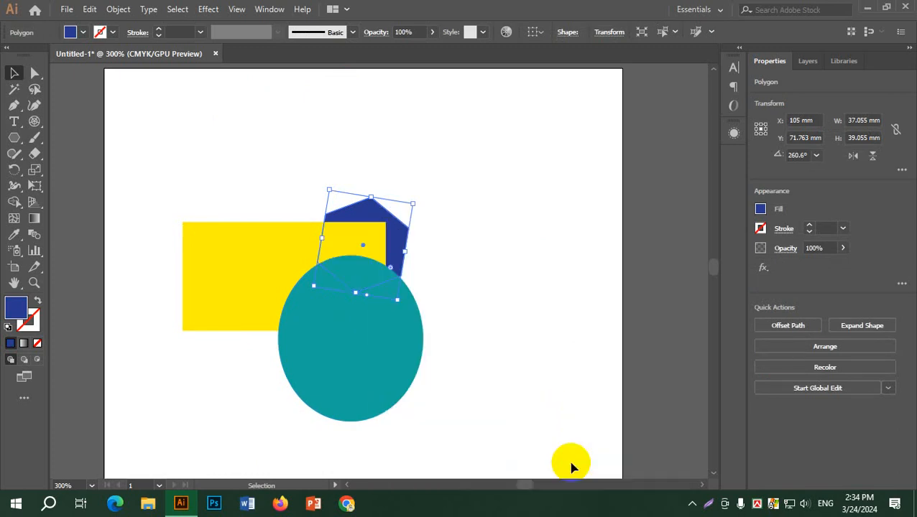
left_click(513, 315)
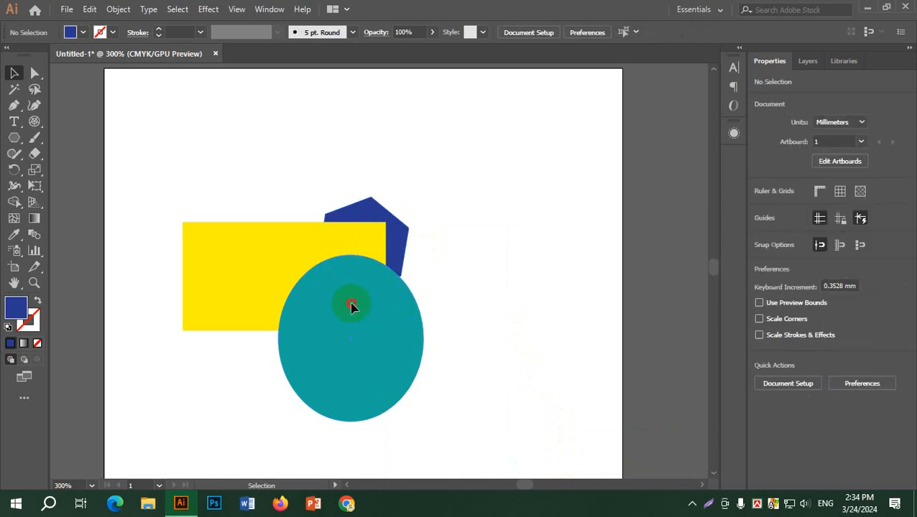
Send the teal ellipse backward one level and shift the hexagon down and right along the ellipse's upper-right edge.
left_click(356, 307)
right_click(366, 305)
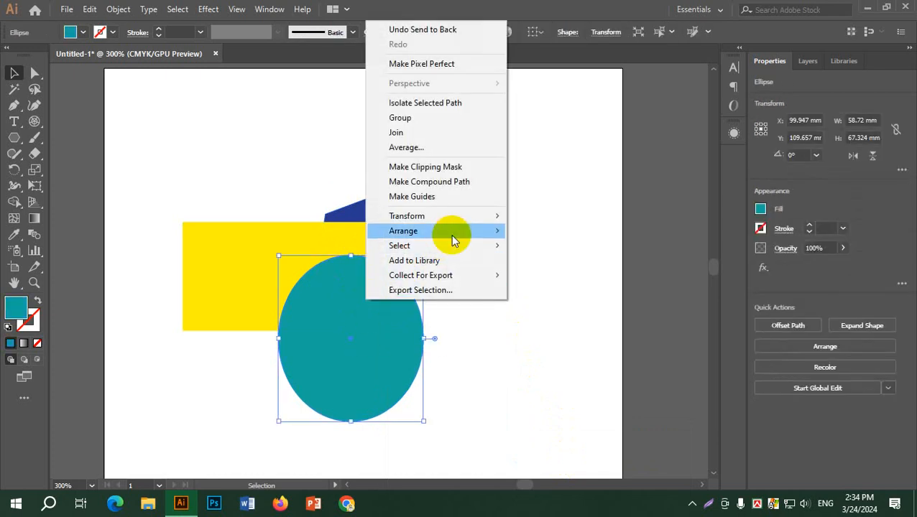
mouse_move(496, 238)
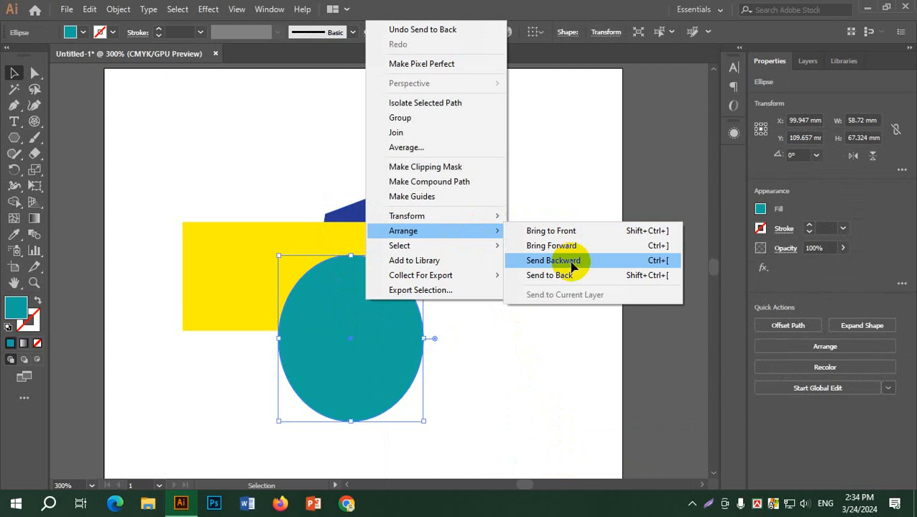
left_click(573, 265)
left_click_drag(400, 243, 425, 296)
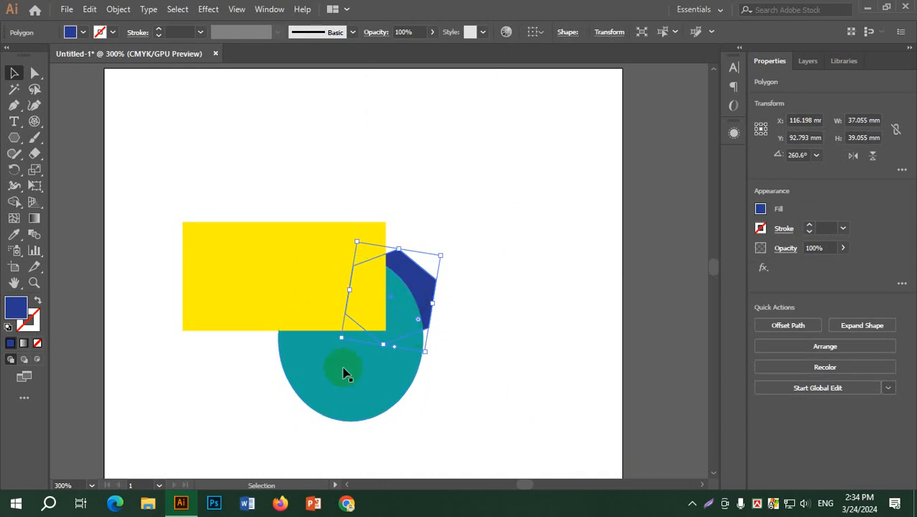
left_click(544, 198)
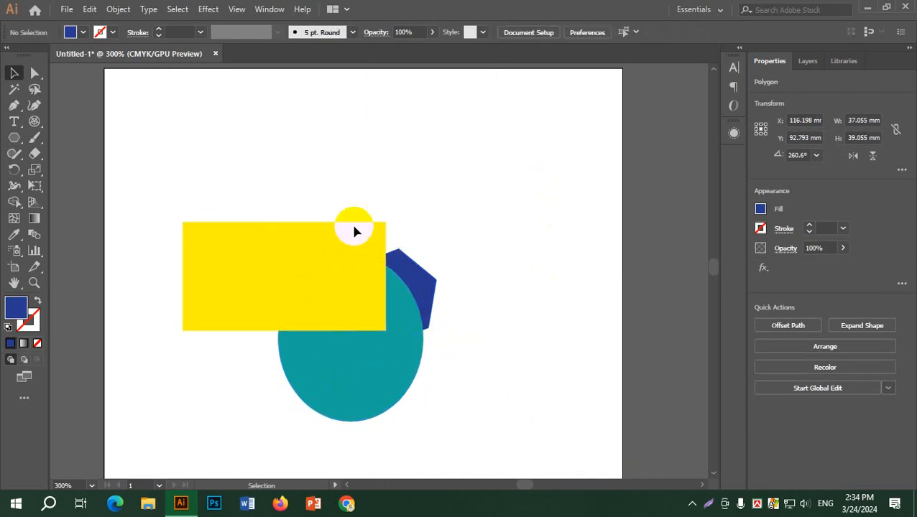
Bring the hexagon forward one level over the ellipse, and after that to the front of all shapes.
left_click(418, 277)
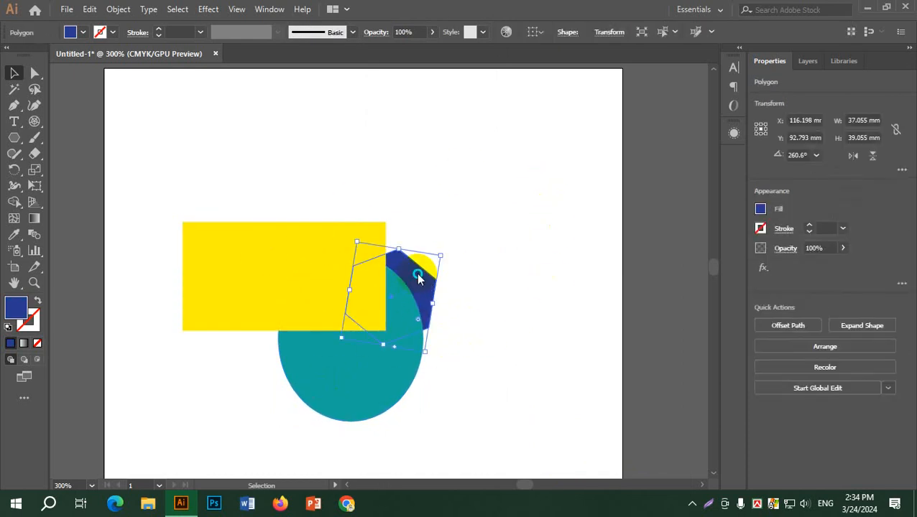
right_click(418, 279)
mouse_move(460, 421)
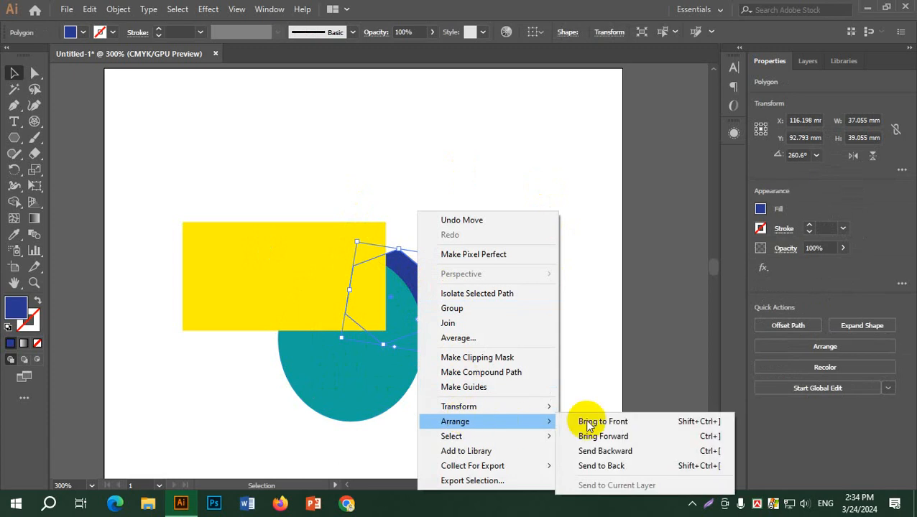
left_click(619, 438)
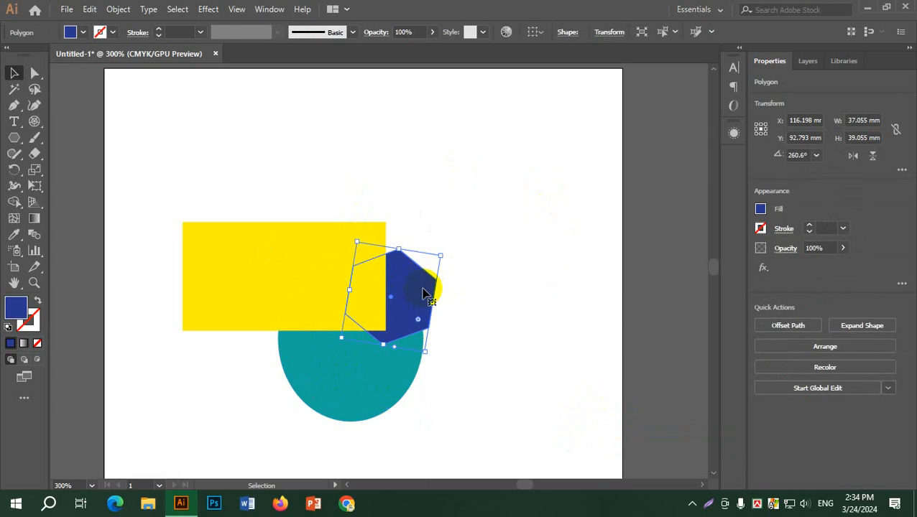
right_click(423, 291)
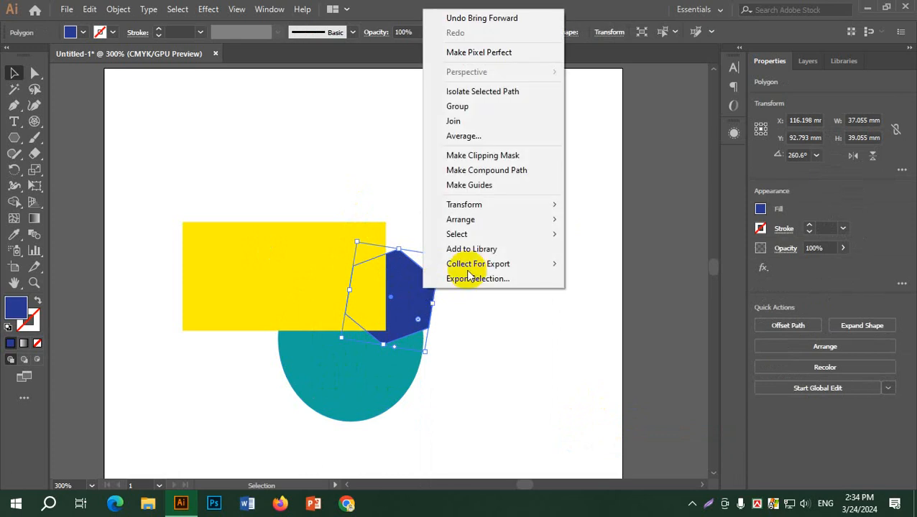
mouse_move(522, 220)
left_click(627, 225)
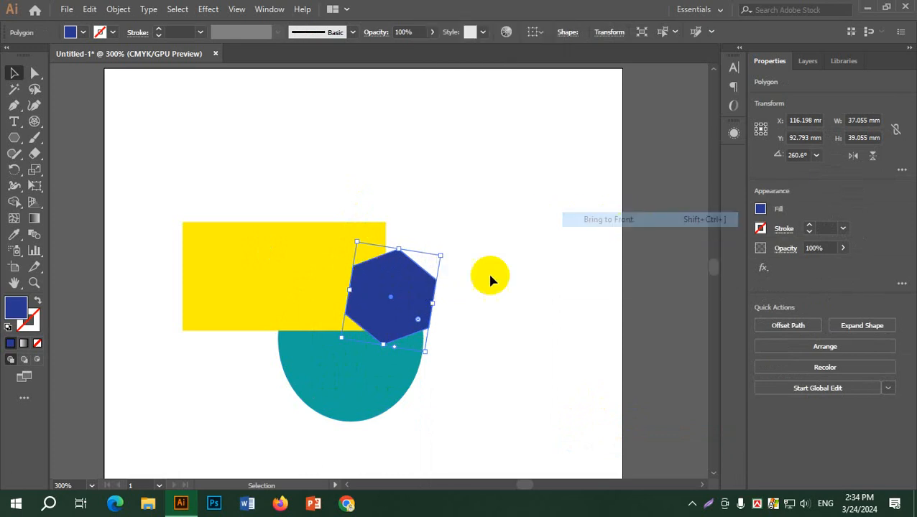
Move the hexagon above the rectangle and shift the rectangle and the ellipse to the right.
left_click_drag(374, 278, 352, 128)
left_click_drag(337, 280, 406, 265)
left_click_drag(352, 385, 387, 398)
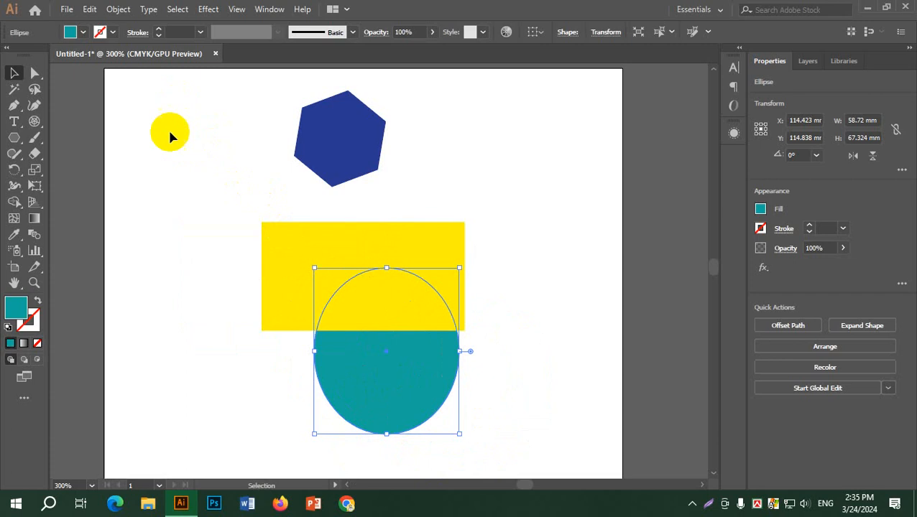
Select all three shapes and align their left edges relative to the selection.
left_click_drag(167, 115, 497, 454)
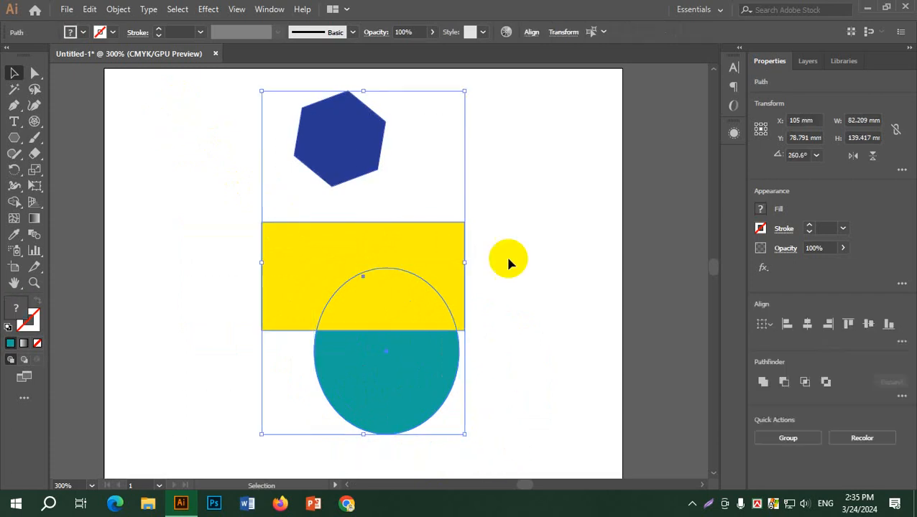
left_click(532, 33)
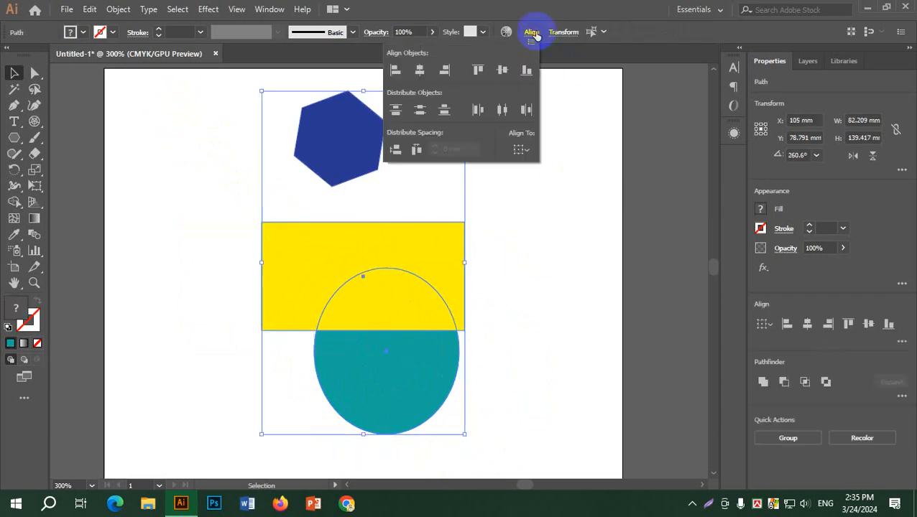
left_click(521, 149)
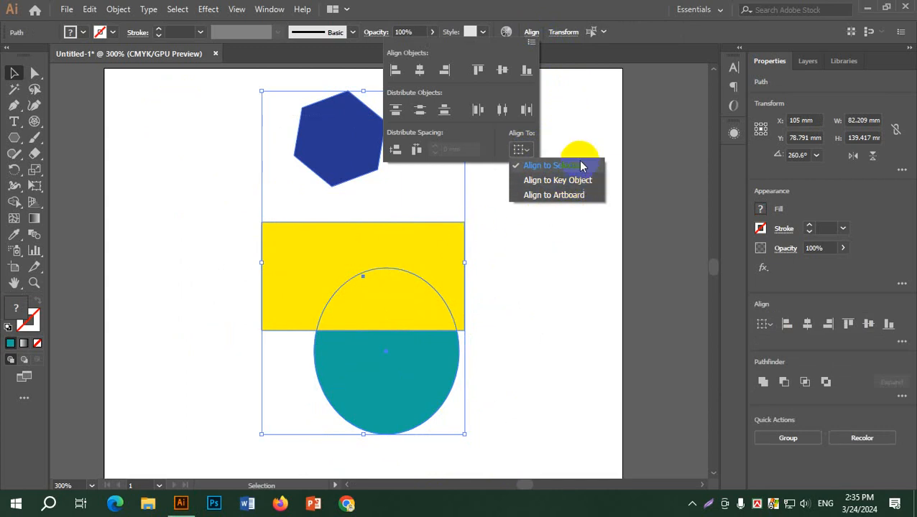
left_click(394, 70)
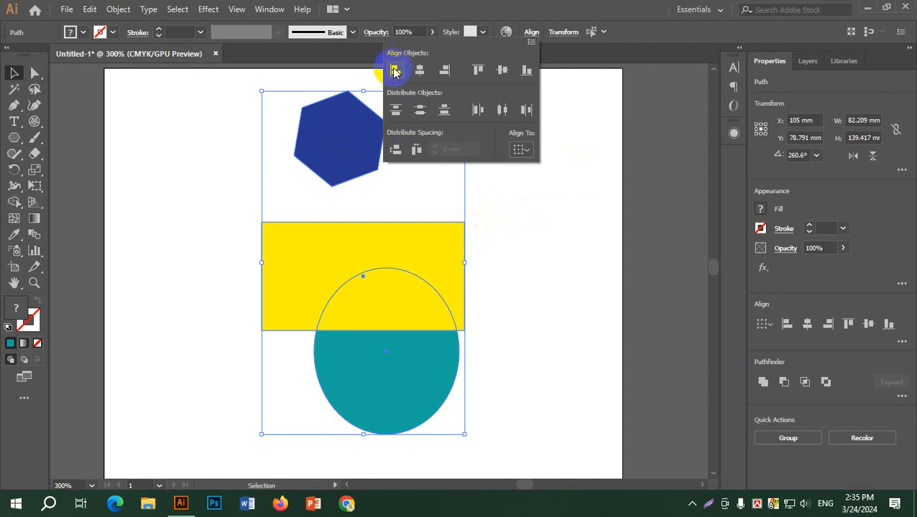
left_click(395, 70)
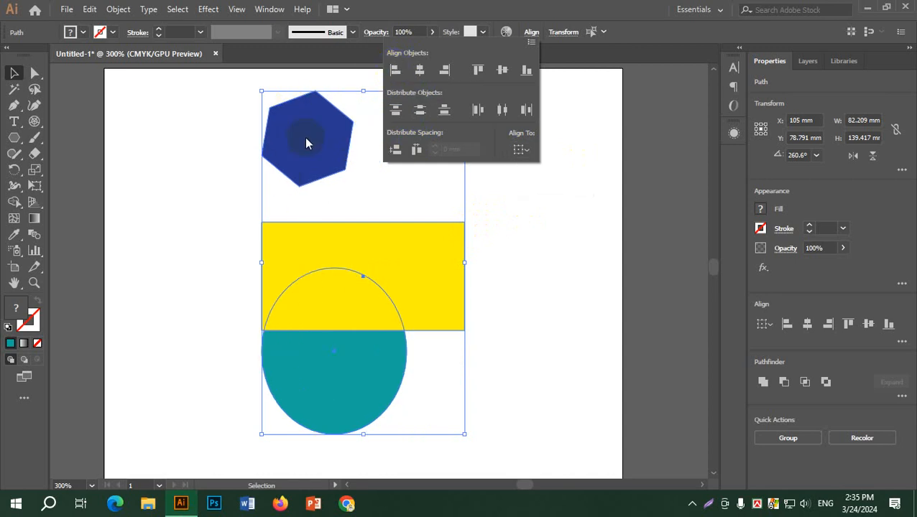
Set alignment to the artboard and align the three shapes to its left edge, followed by its right edge.
left_click(523, 150)
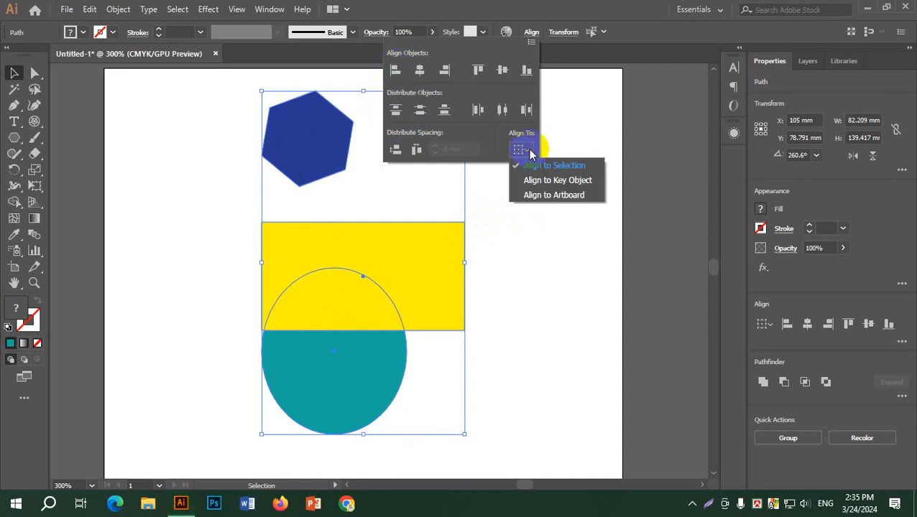
left_click(565, 198)
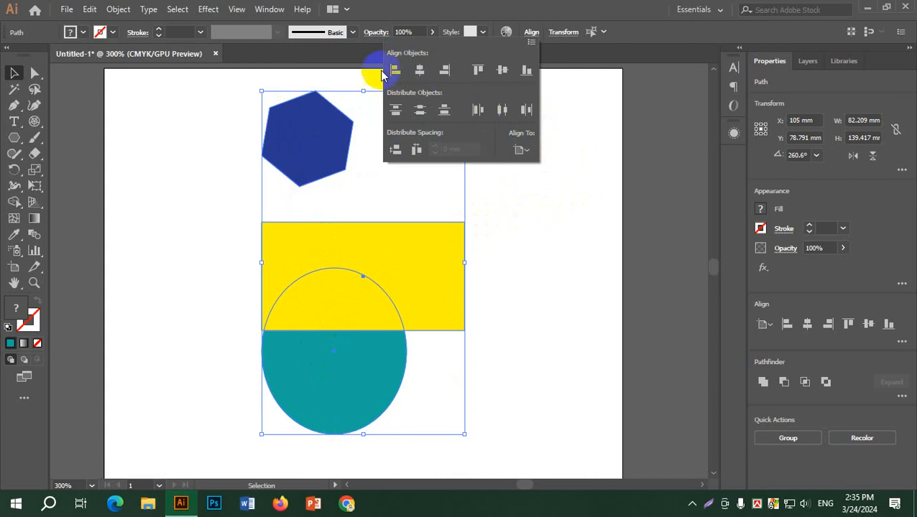
left_click(396, 71)
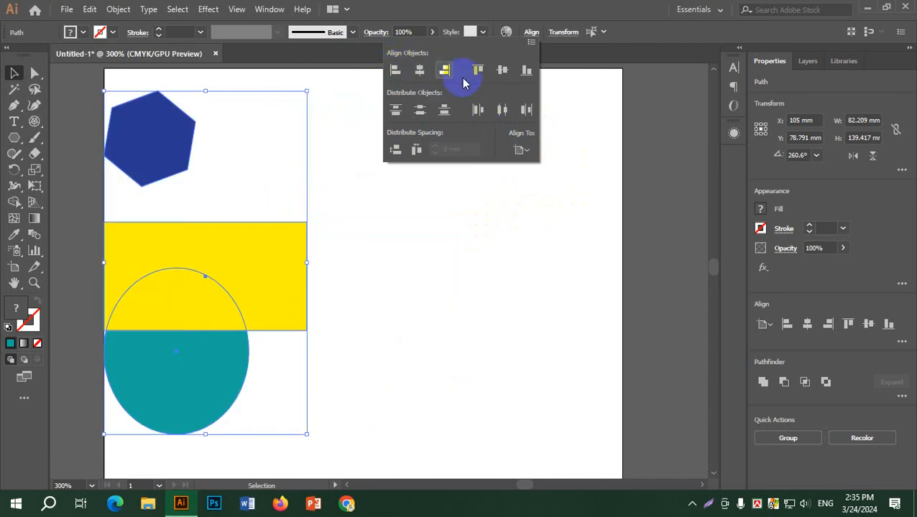
left_click(445, 70)
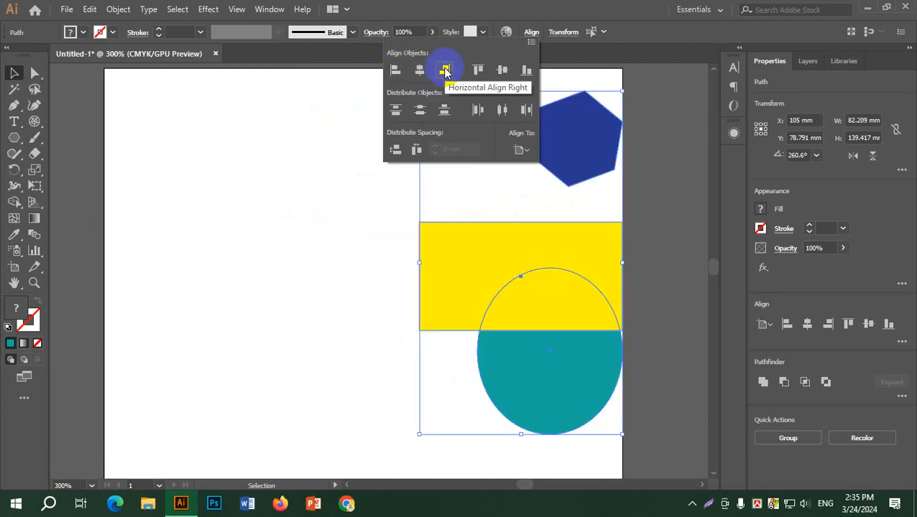
Try distributing the three shapes by their vertical centres across the artboard, and undo it.
left_click(420, 112)
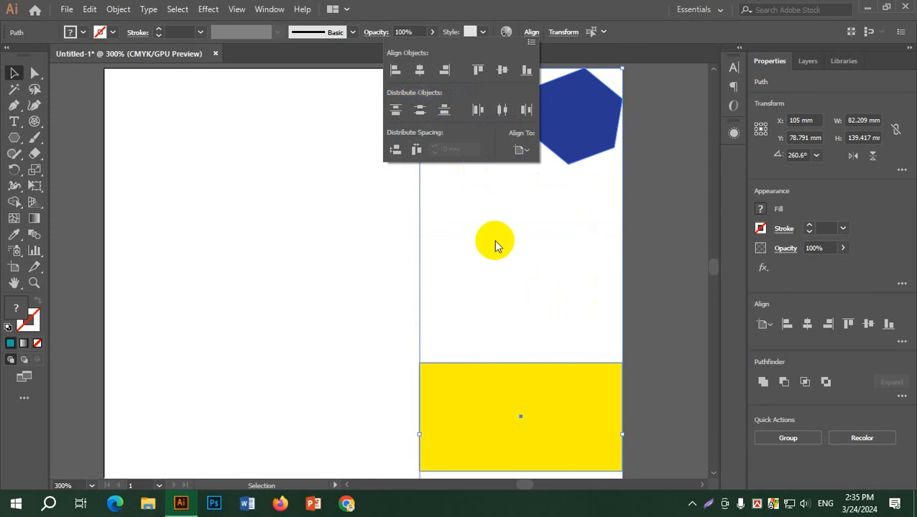
key("Escape")
key("ctrl+z")
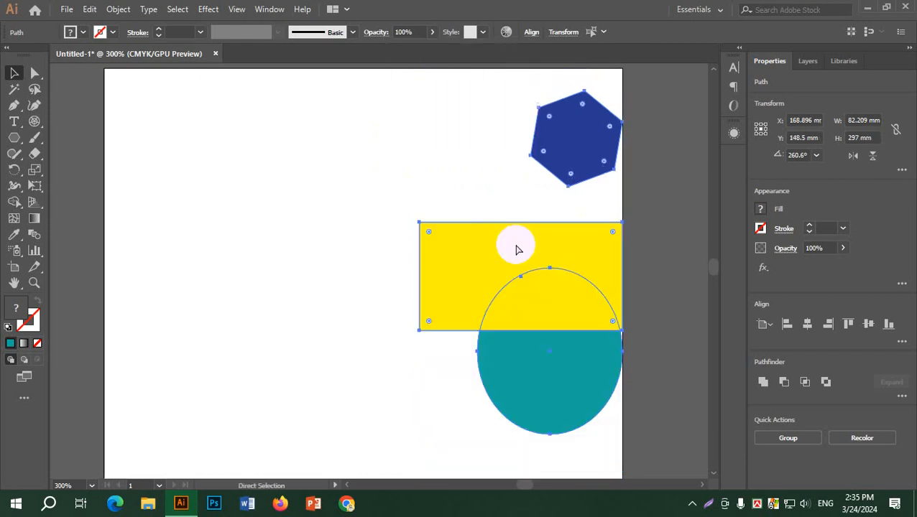
Try setting the alignment reference for the three selected shapes to a key object, and deselect them.
left_click(533, 33)
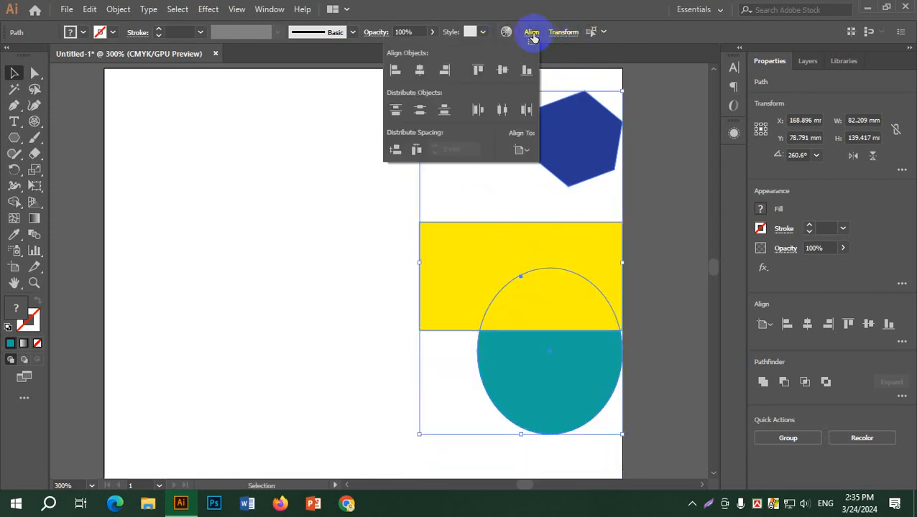
left_click(528, 156)
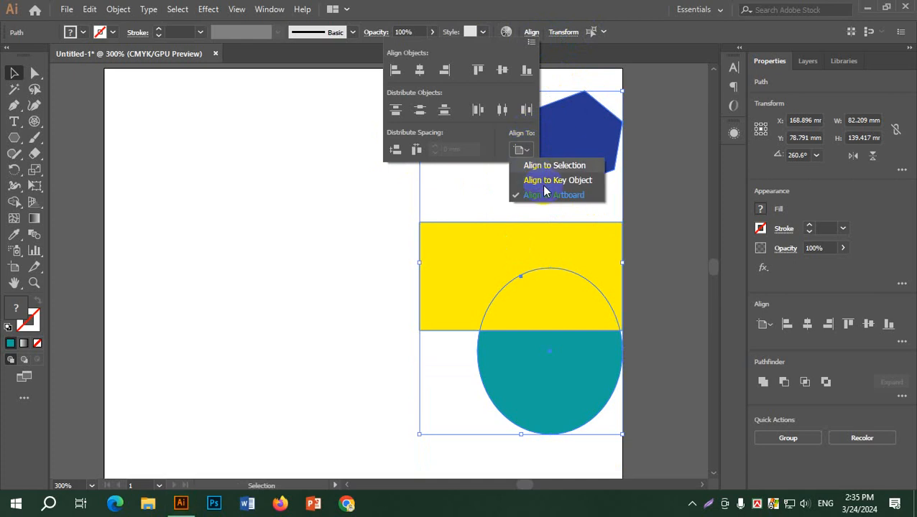
left_click(542, 180)
left_click(557, 314)
left_click(370, 322)
Shrink the ellipse so it sits clear below the rectangle, and distribute all three shapes by their vertical centres within the selection.
left_click(579, 405)
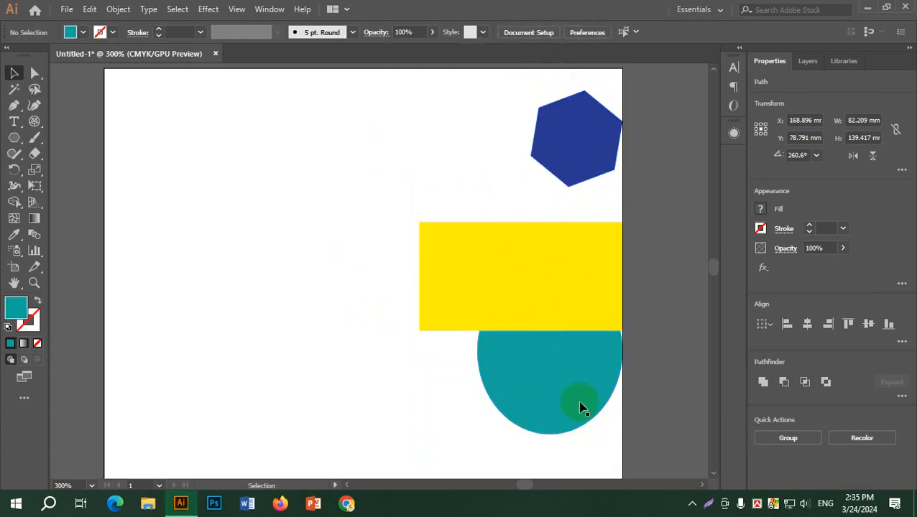
left_click_drag(625, 265, 551, 352)
left_click_drag(362, 92, 589, 415)
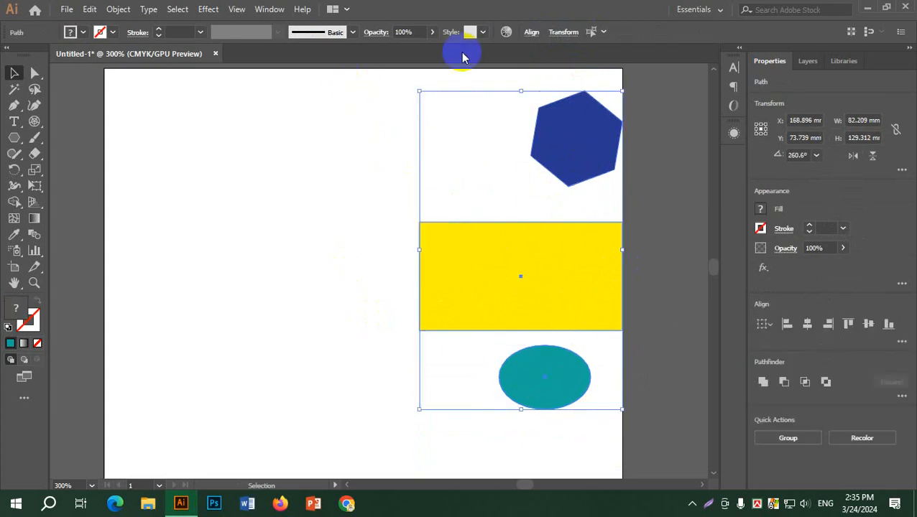
left_click(530, 34)
left_click(420, 113)
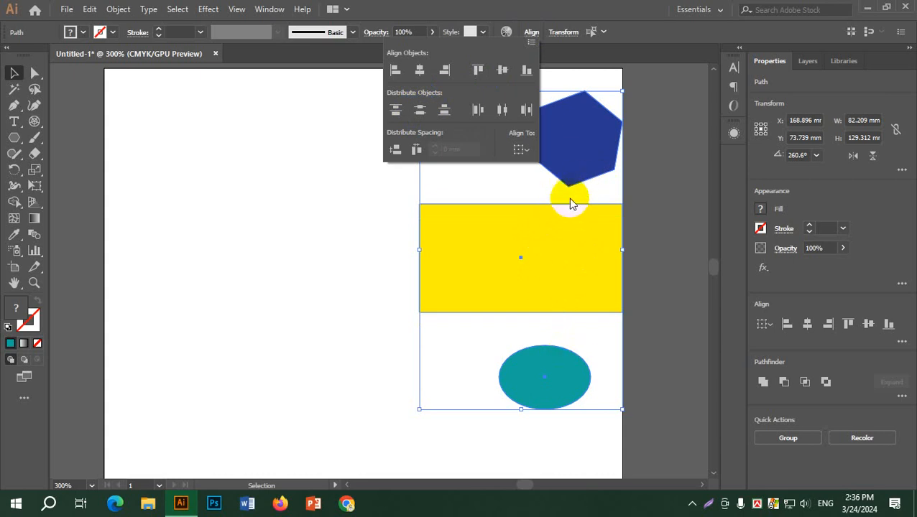
left_click(418, 109)
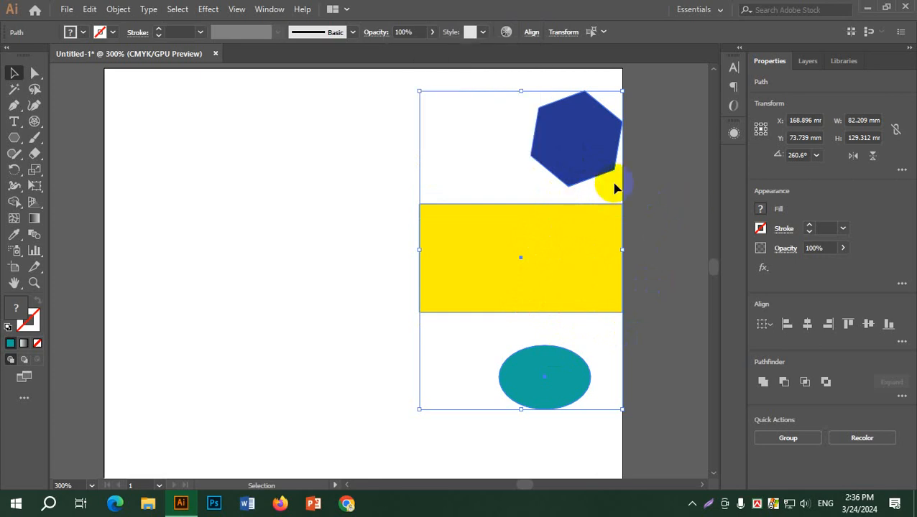
Try the hexagon as key object, reselect the three shapes to check the Align To choices, and deselect them.
left_click(615, 174)
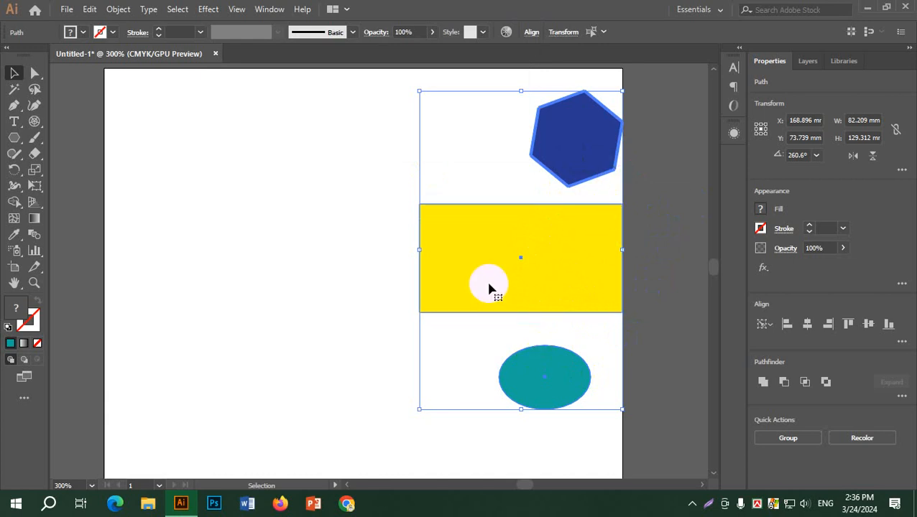
left_click(337, 158)
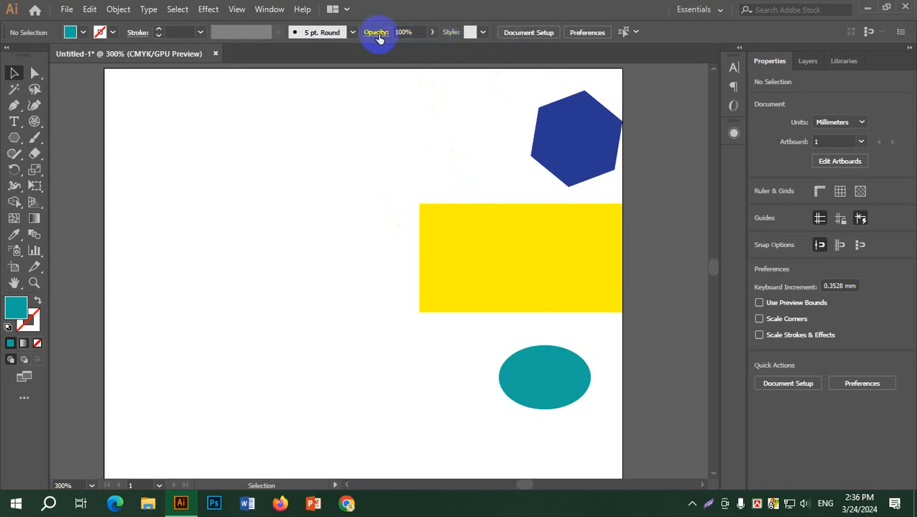
left_click_drag(444, 111, 587, 295)
left_click(531, 32)
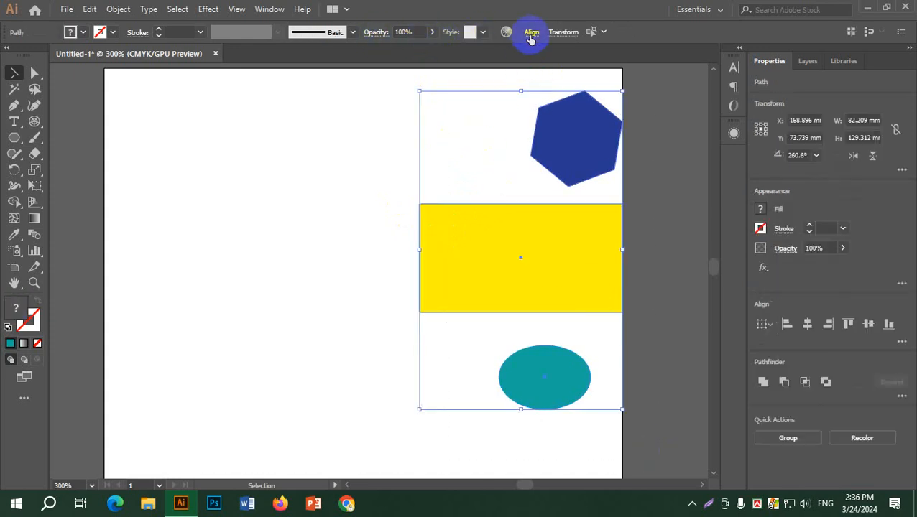
left_click(526, 153)
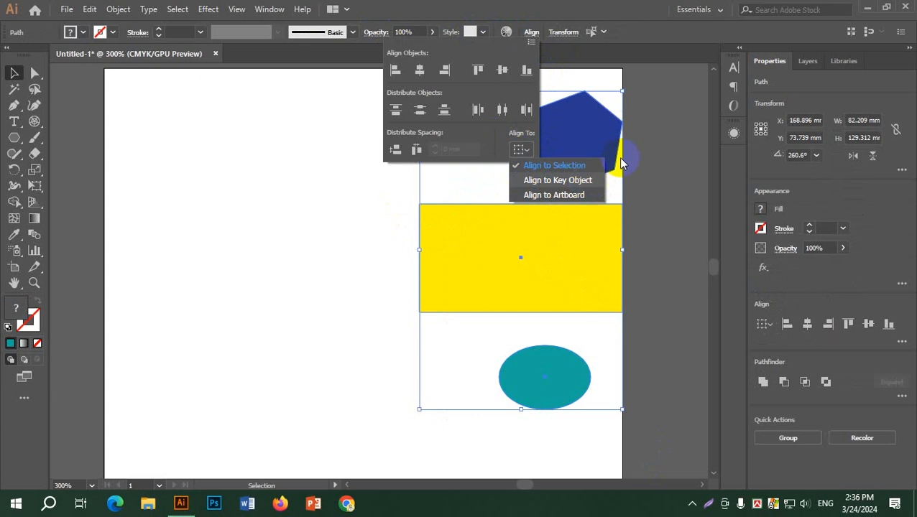
left_click(655, 149)
left_click(369, 92)
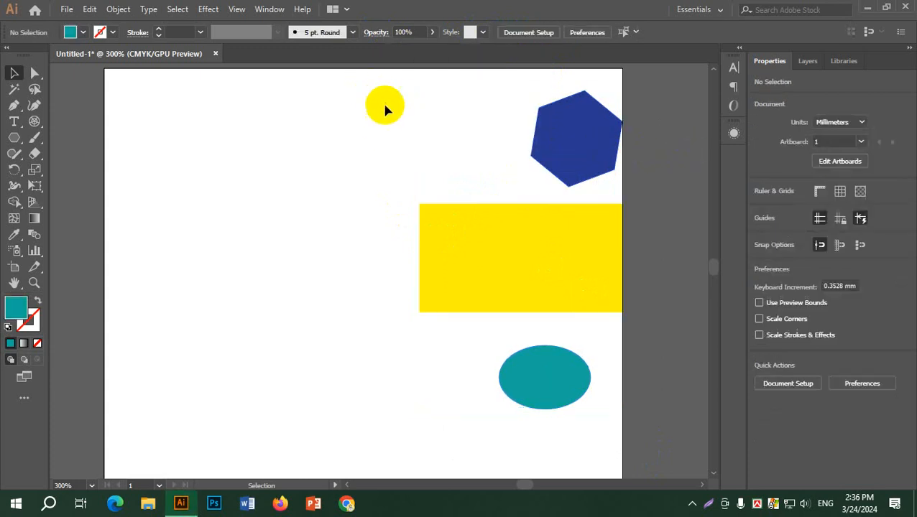
Select all three shapes, make the rectangle the key object, and align them to its right edge and finally its left edge.
left_click_drag(397, 104, 598, 398)
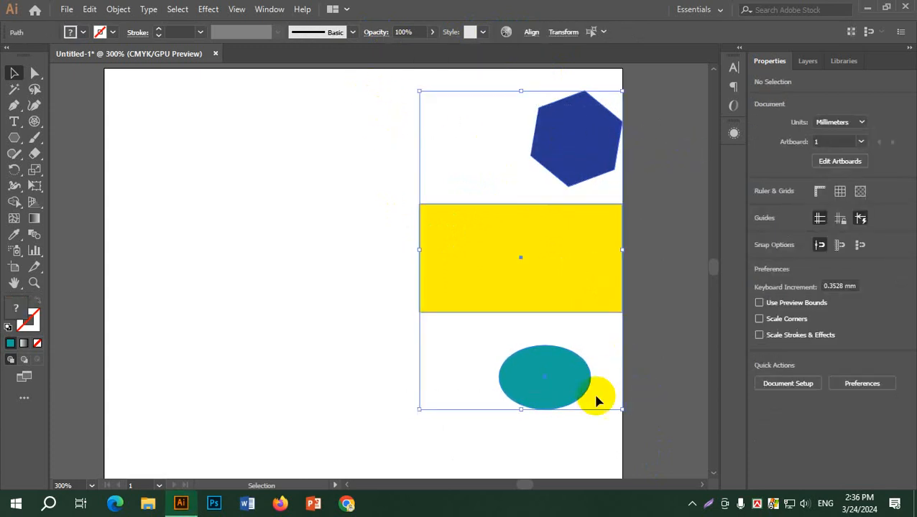
left_click(455, 248)
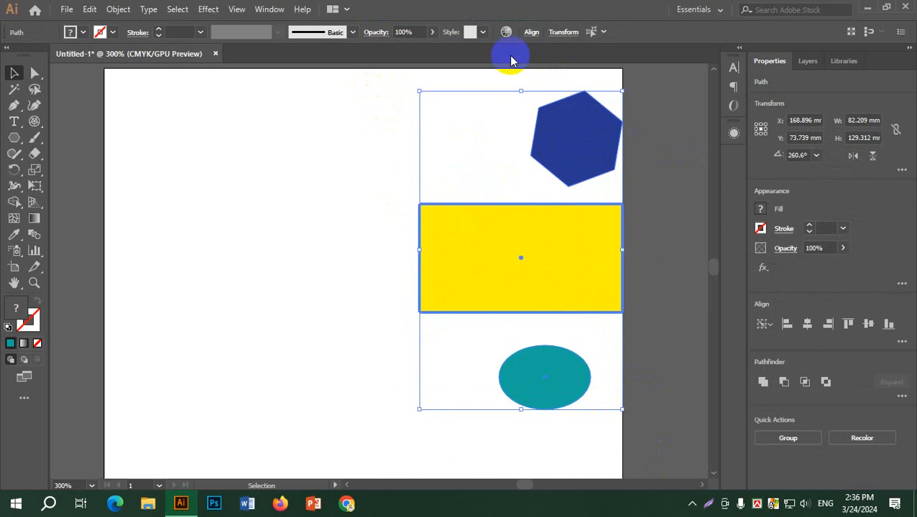
left_click(530, 34)
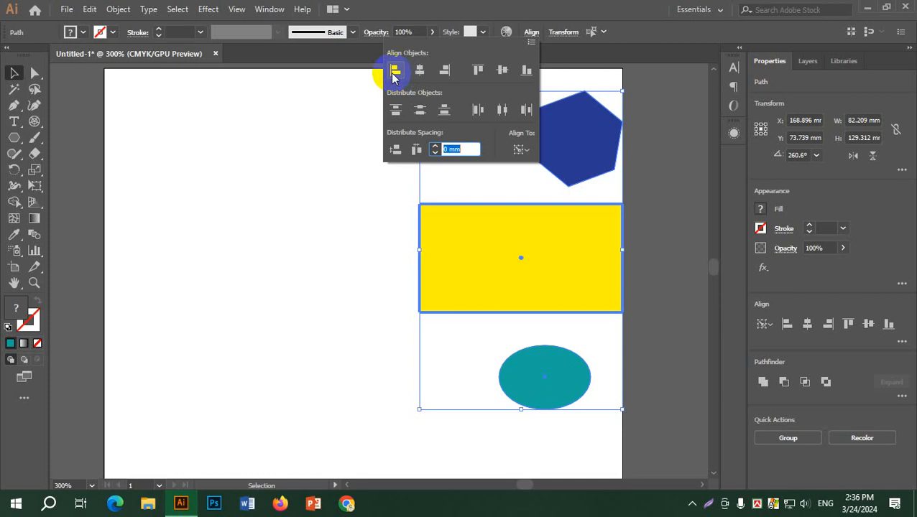
left_click(394, 72)
left_click(444, 70)
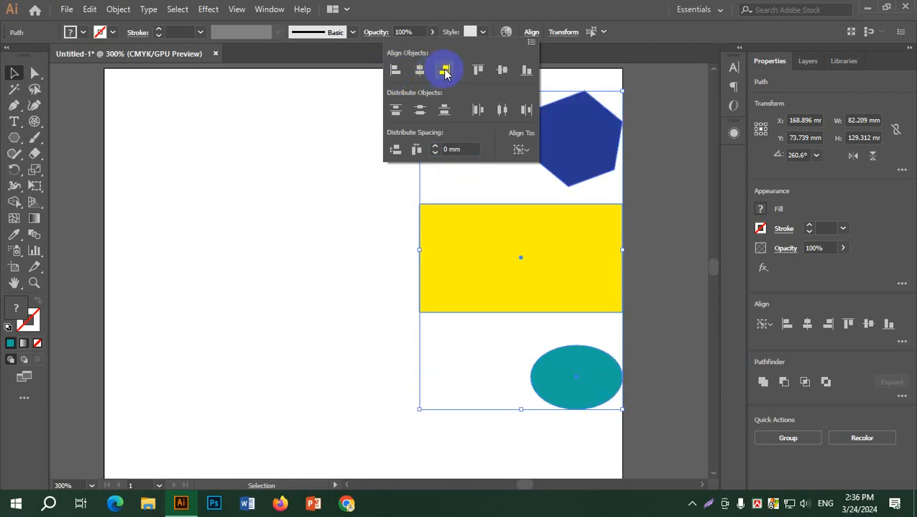
left_click(394, 71)
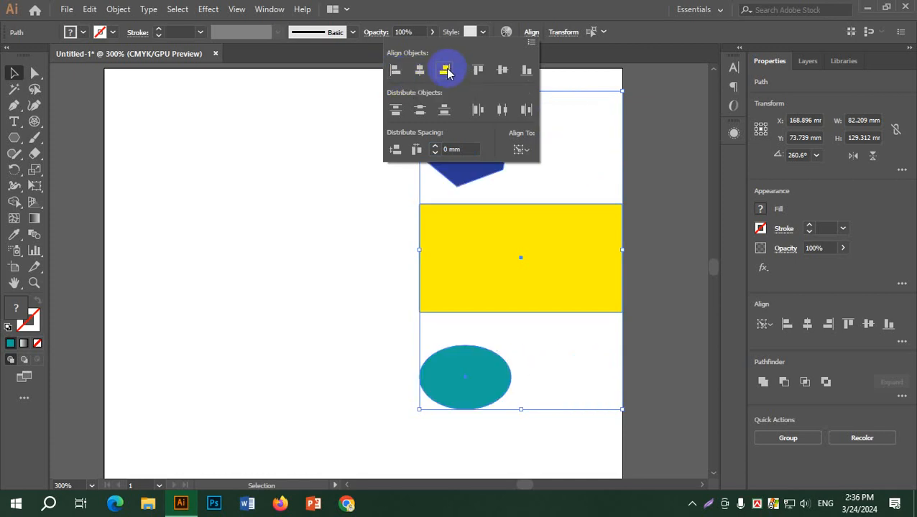
left_click(444, 70)
left_click(395, 71)
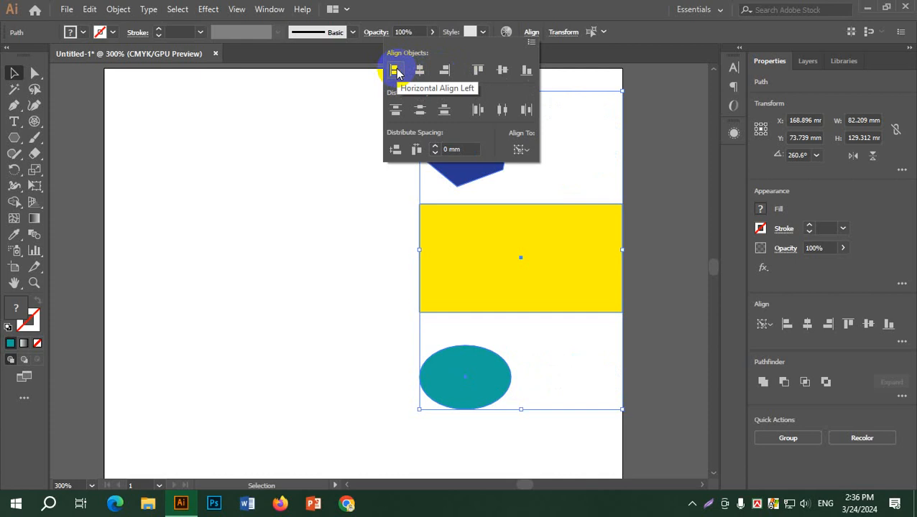
left_click(531, 32)
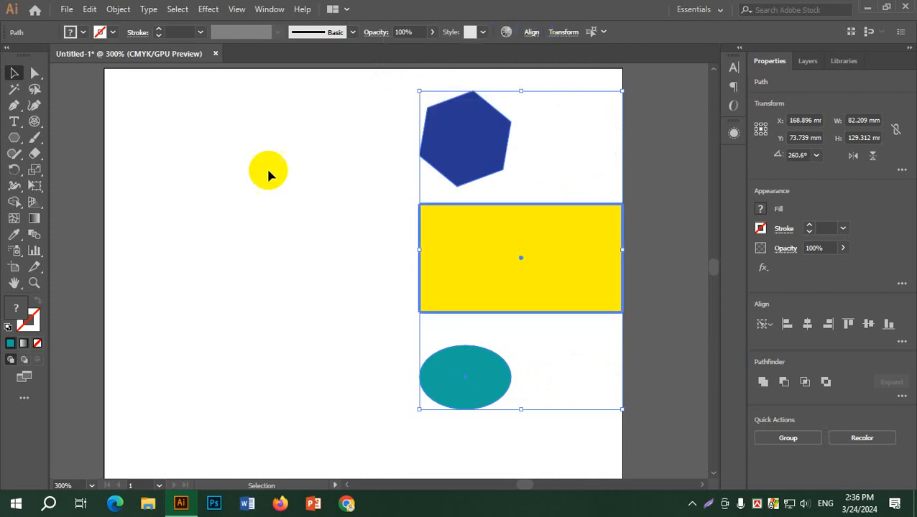
Deselect the shapes and move the rectangle to the empty area left of the hexagon and ellipse.
left_click(323, 151)
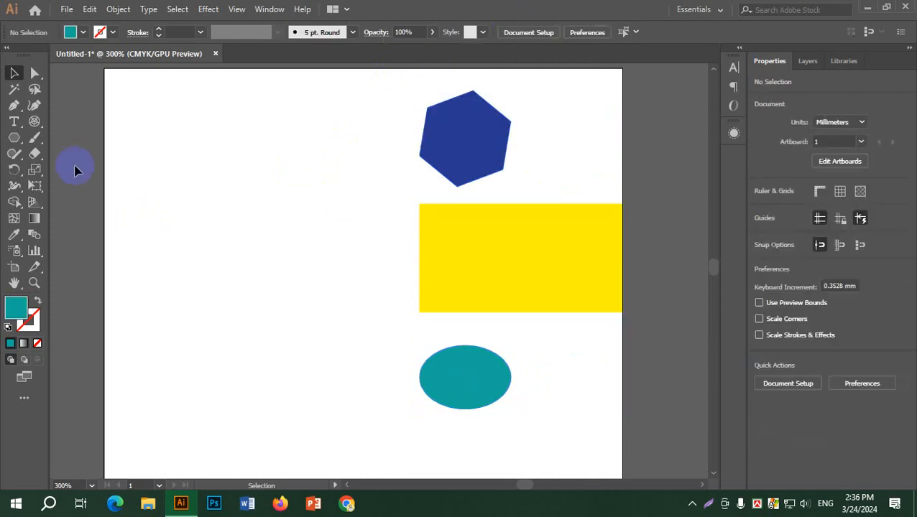
left_click_drag(494, 227, 280, 214)
Try making a copy of the rectangle rotated by 30° with the preview switched on and off, and undo it.
right_click(284, 214)
mouse_move(355, 415)
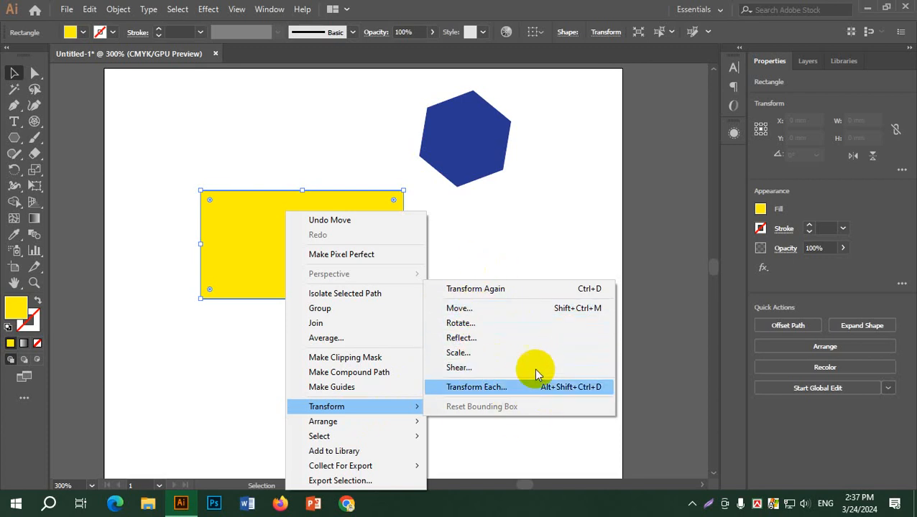
left_click(494, 323)
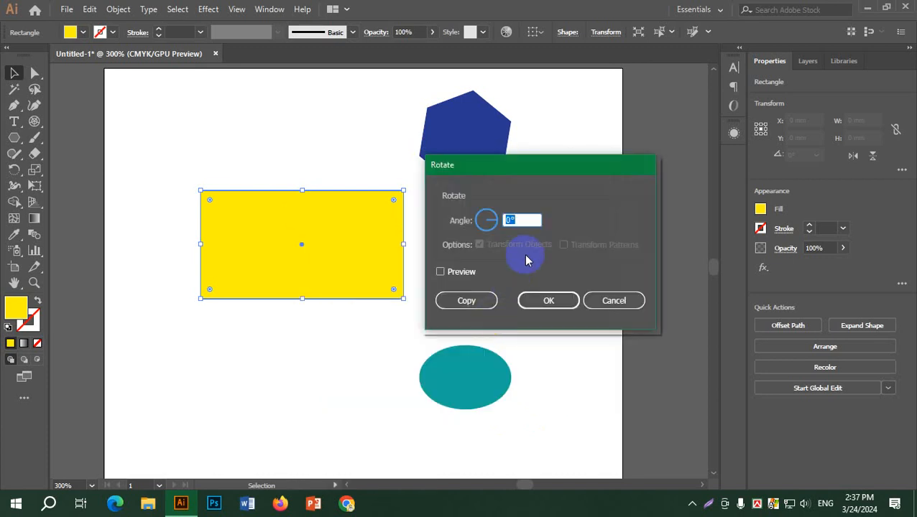
left_click(467, 272)
left_click(523, 219)
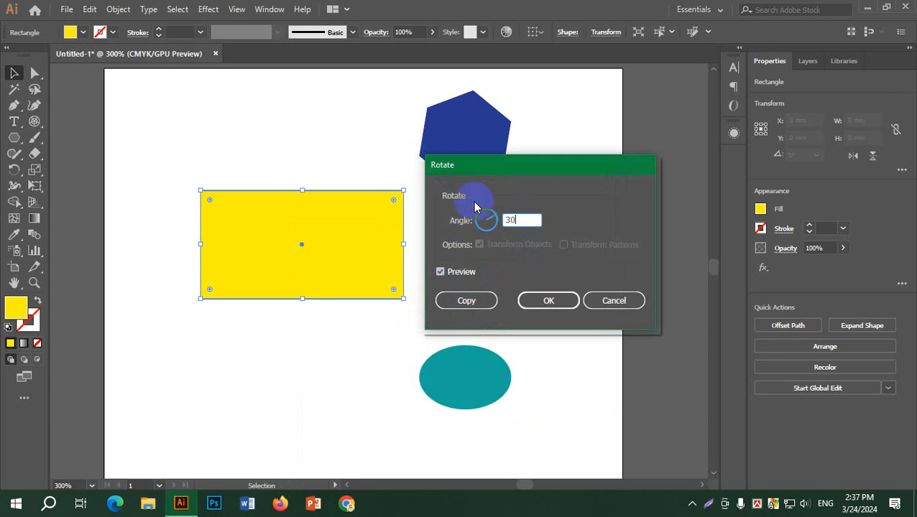
left_click(470, 271)
left_click(470, 272)
left_click(471, 272)
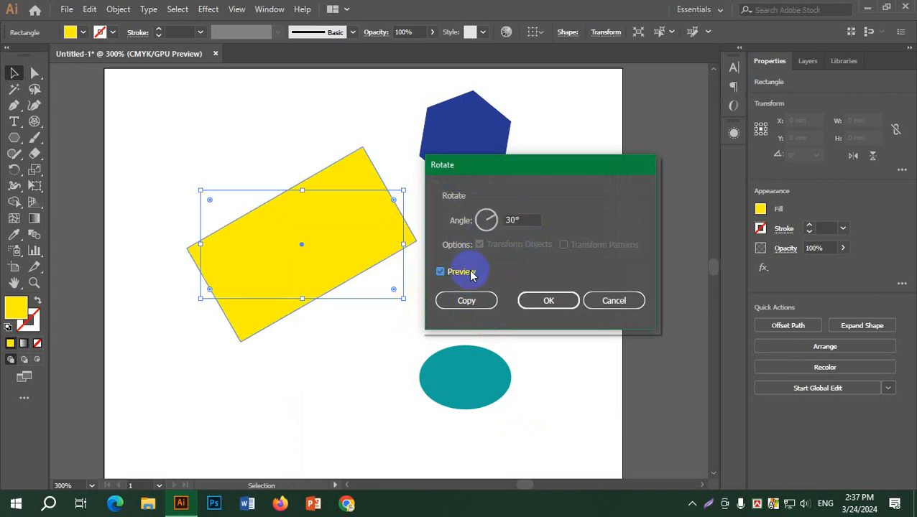
left_click(470, 273)
left_click(470, 272)
left_click(470, 272)
left_click(470, 272)
left_click(466, 302)
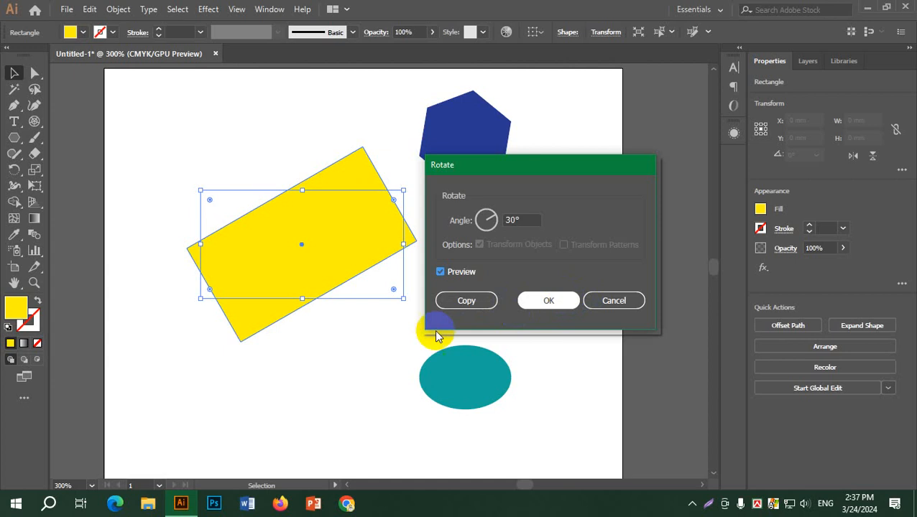
left_click(458, 300)
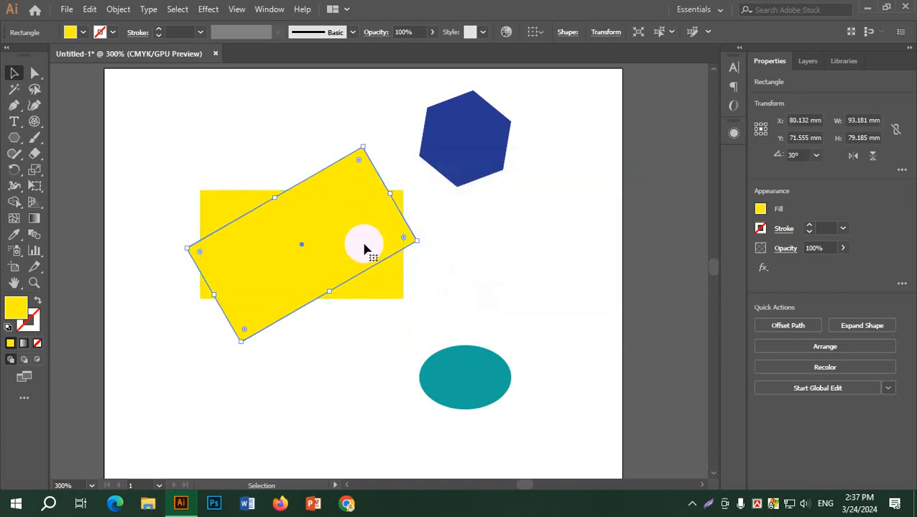
key("ctrl+z")
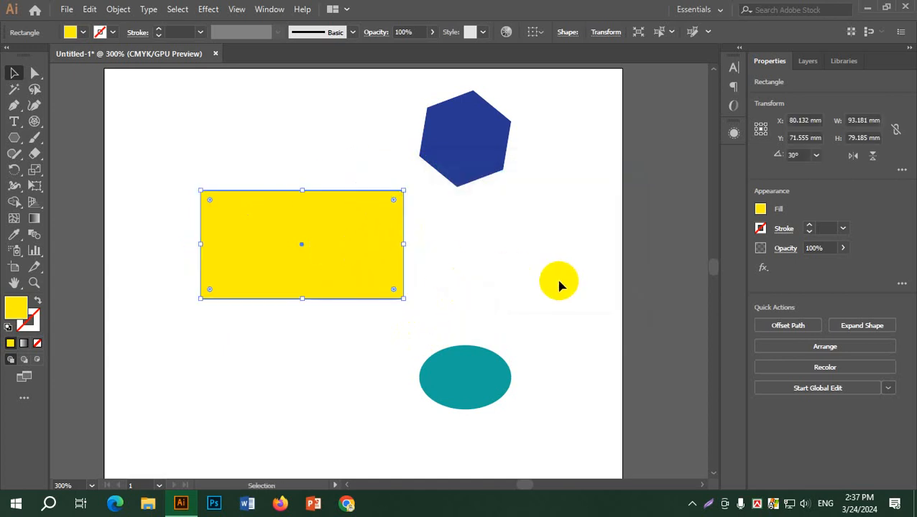
Rotate the rectangle itself by 30° without making a copy.
right_click(356, 212)
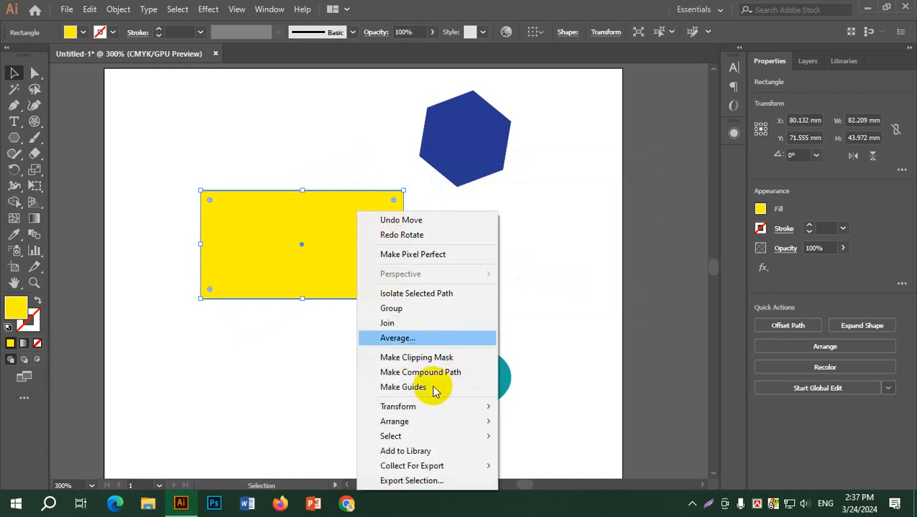
mouse_move(444, 409)
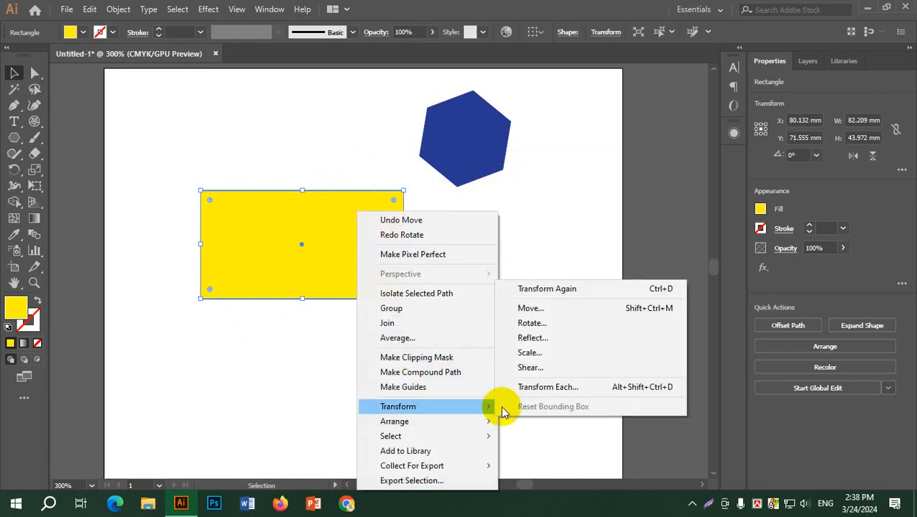
left_click(550, 321)
left_click(537, 220)
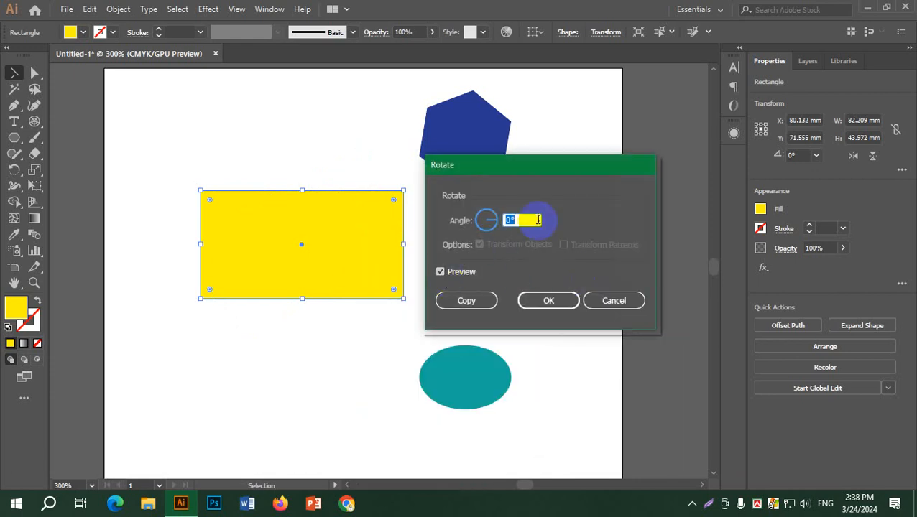
left_click(548, 301)
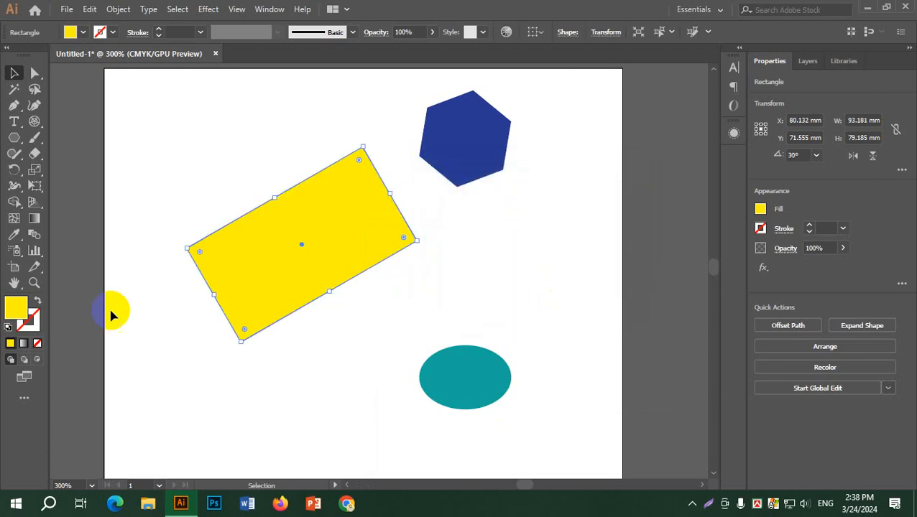
Preview reflecting the rotated yellow rectangle across the vertical axis, comparing it with the preview switched off and on.
left_click(306, 224)
right_click(306, 224)
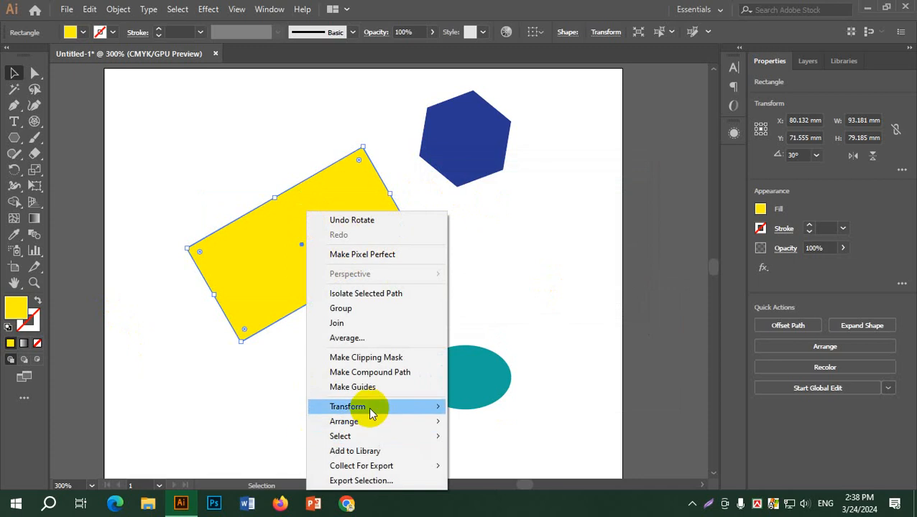
mouse_move(373, 407)
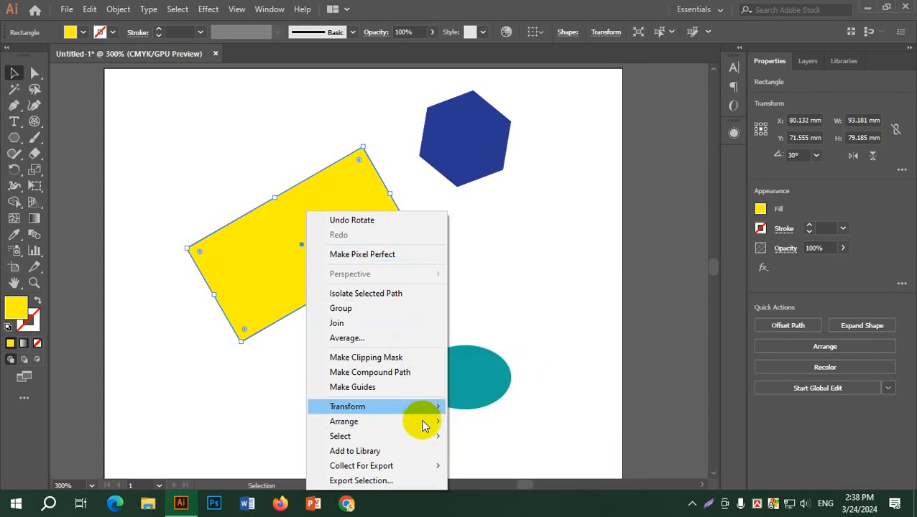
mouse_move(426, 413)
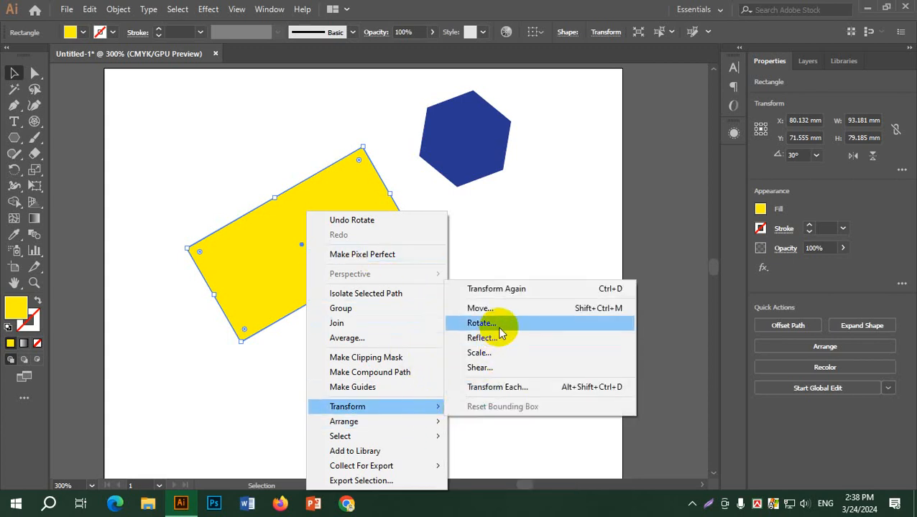
left_click(504, 338)
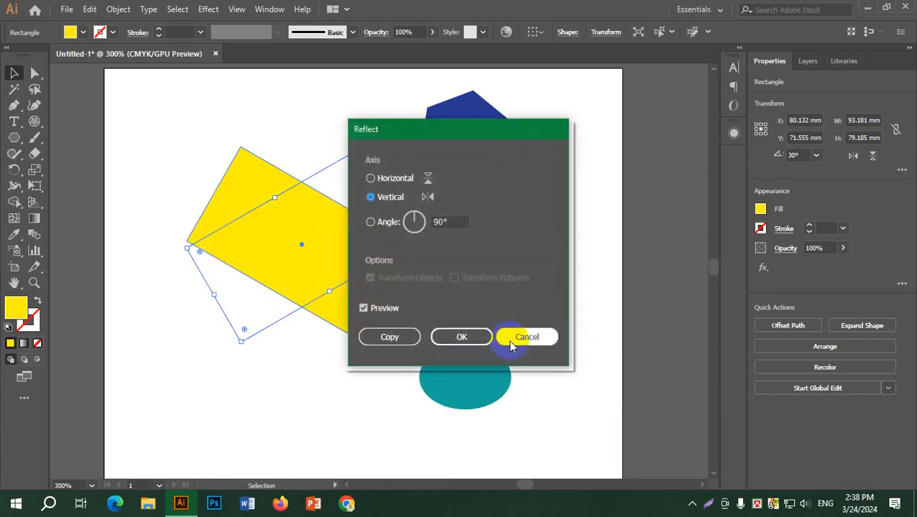
left_click_drag(465, 153, 638, 130)
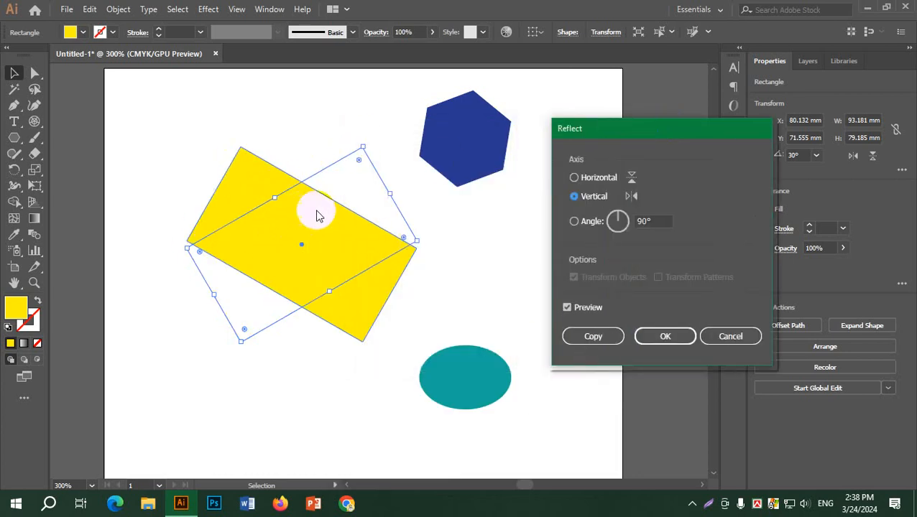
left_click(582, 309)
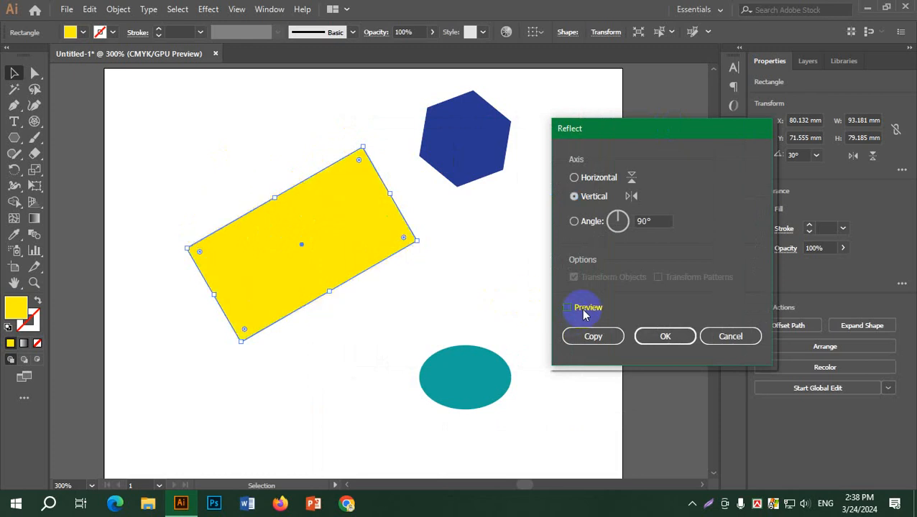
left_click(582, 309)
left_click(582, 309)
left_click(582, 308)
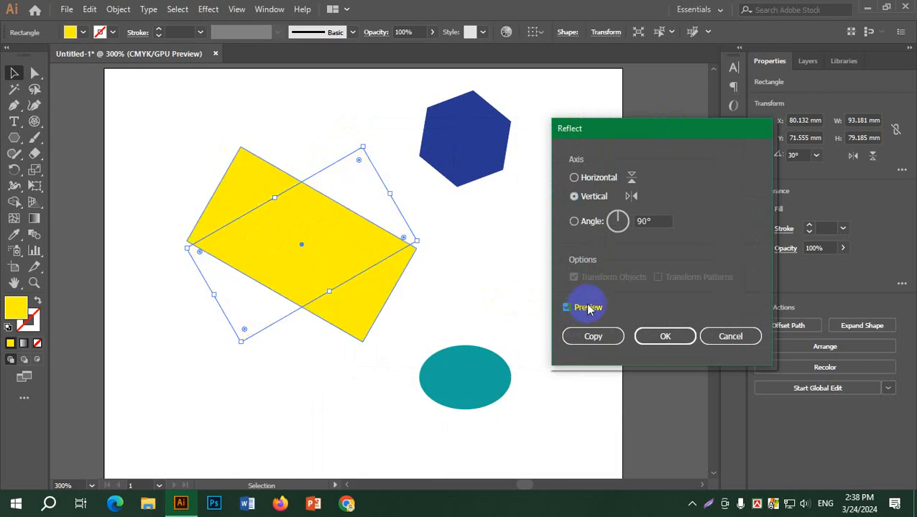
Set the rectangle's reflection axis angle to 45° and compare the result with the preview off and on.
double_click(654, 223)
left_click(663, 221)
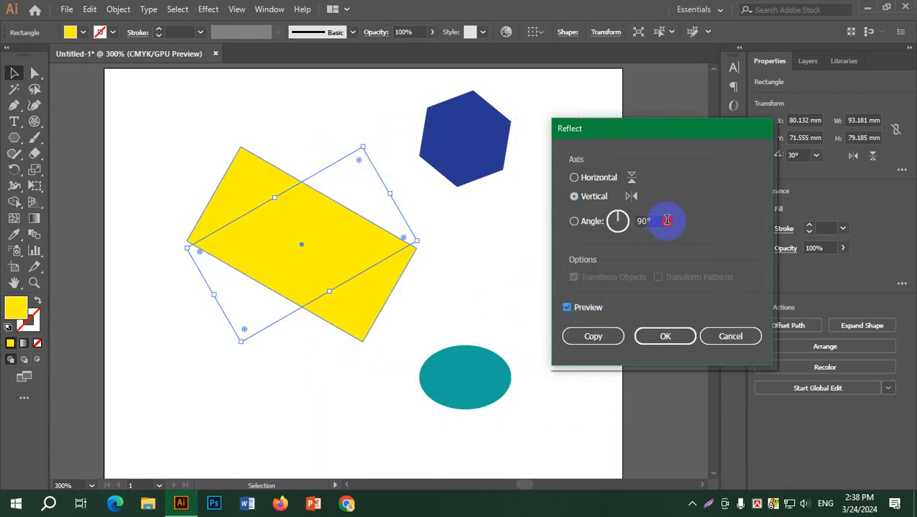
left_click(615, 216)
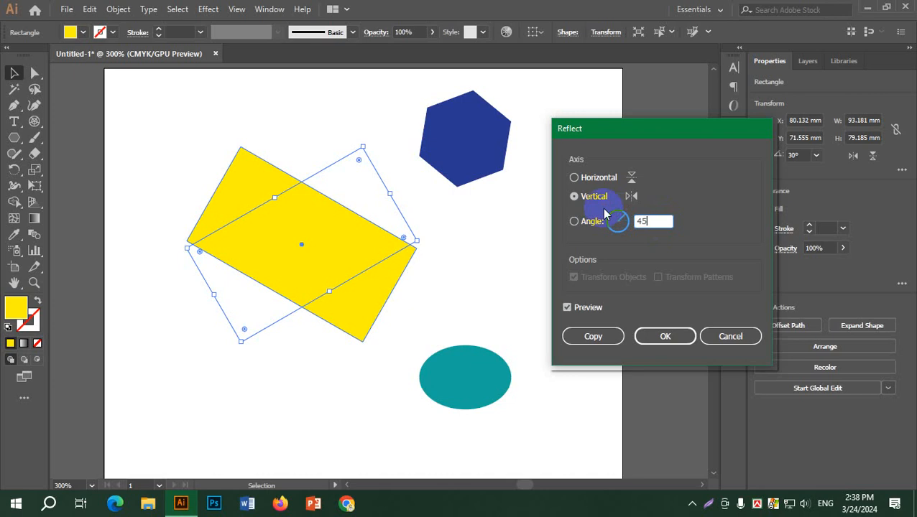
type("45")
left_click(591, 307)
left_click(594, 308)
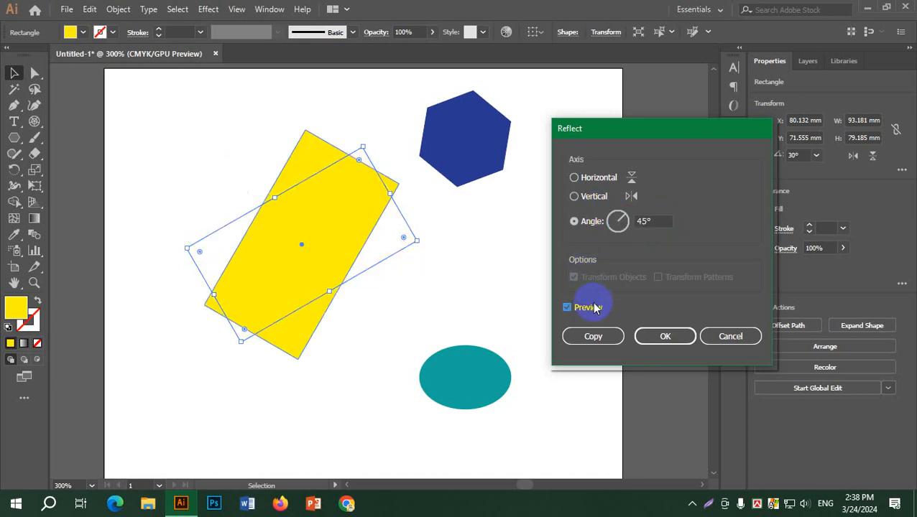
left_click(591, 306)
left_click(592, 307)
left_click(593, 308)
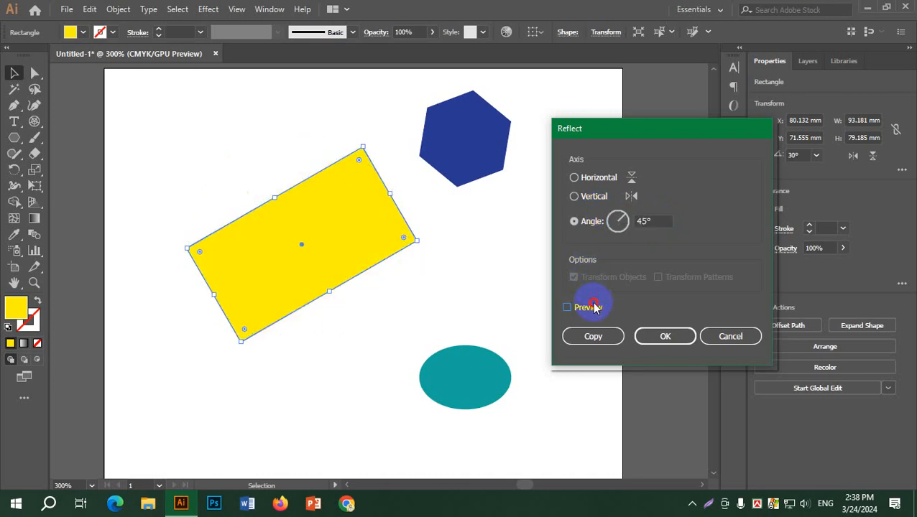
left_click(593, 308)
Set the rectangle's reflection axis angle to 90° and refresh the preview.
left_click_drag(685, 219, 598, 208)
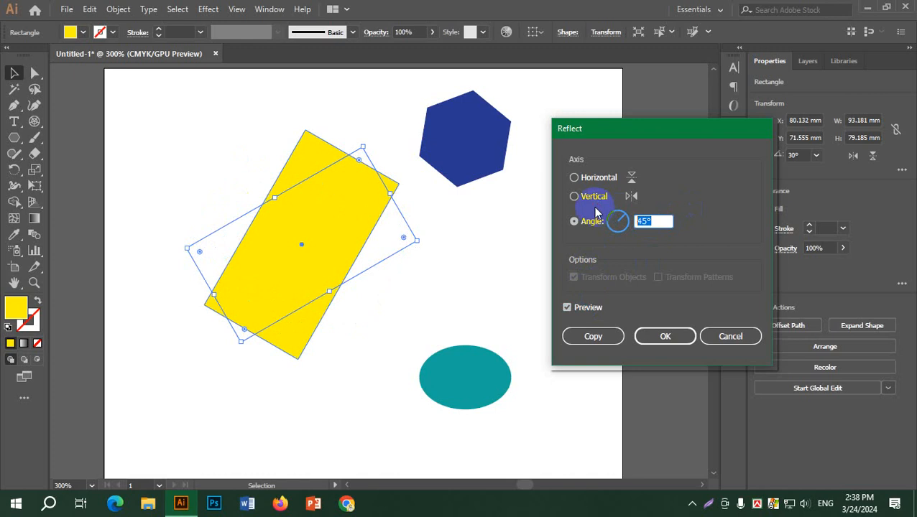
type("90")
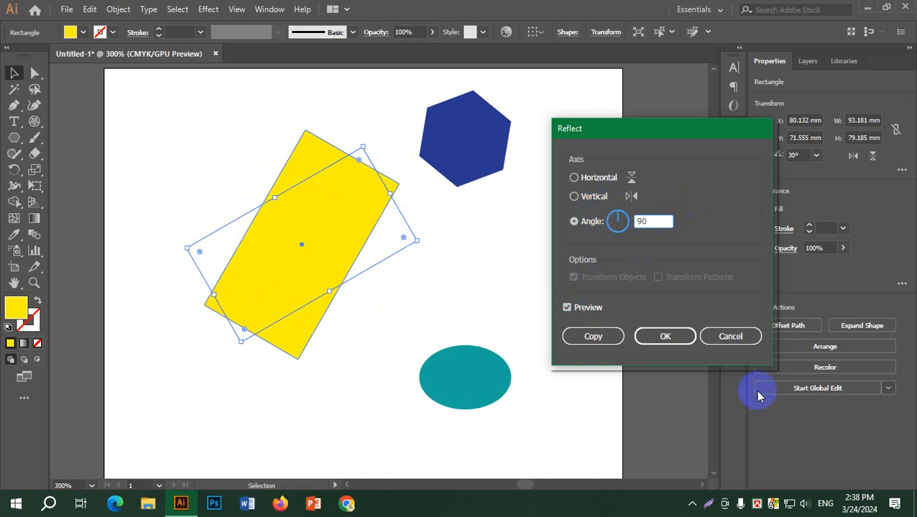
left_click(596, 308)
left_click(599, 314)
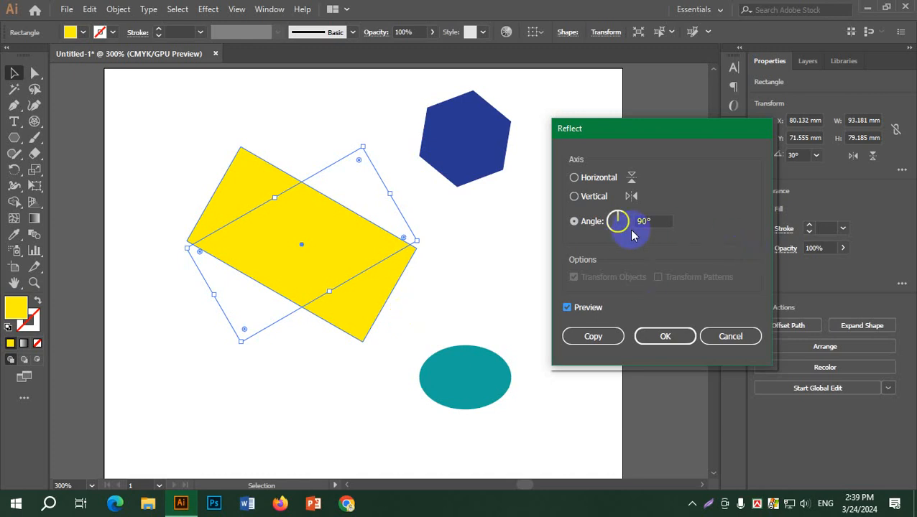
Switch the rectangle's reflection between the horizontal and vertical axes, then toggle the preview for the vertical one.
left_click(579, 180)
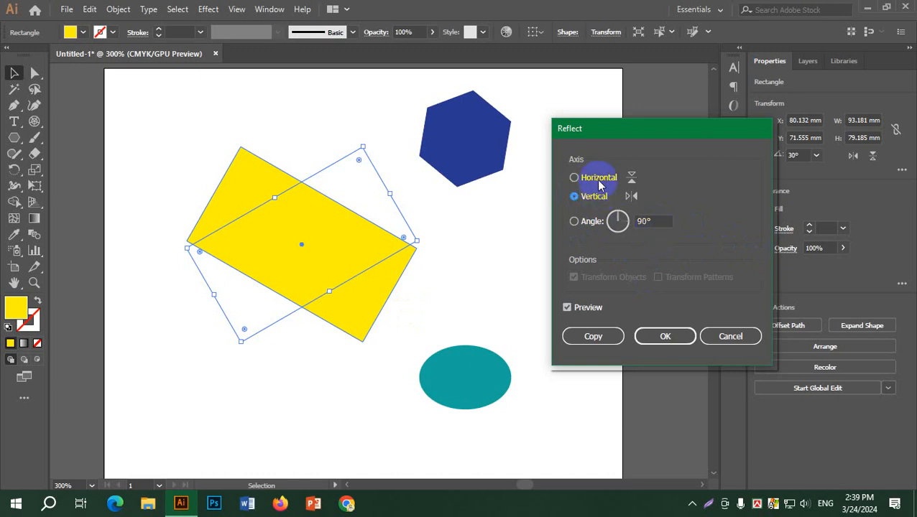
left_click(593, 178)
left_click(591, 194)
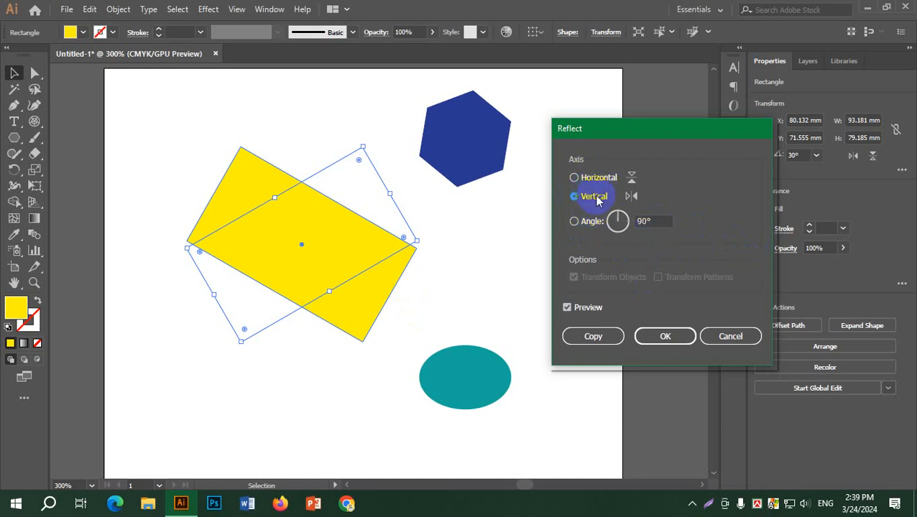
left_click(575, 310)
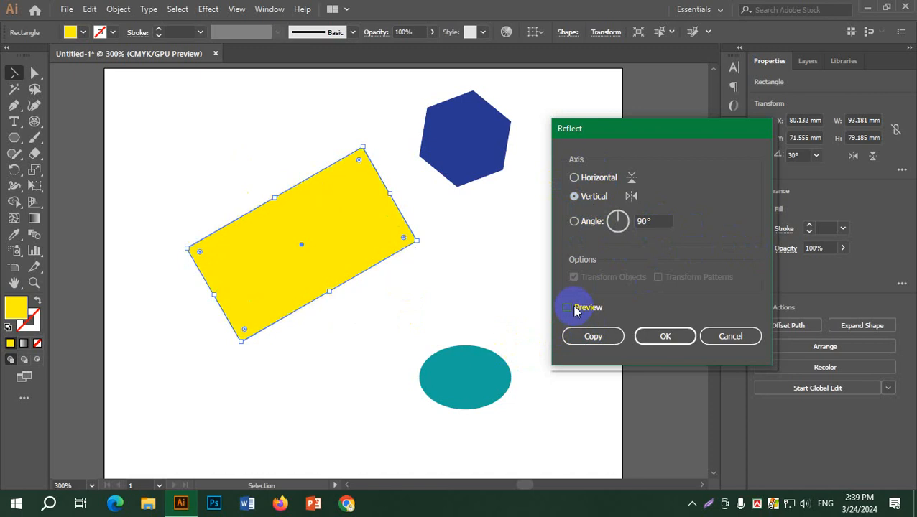
left_click(575, 310)
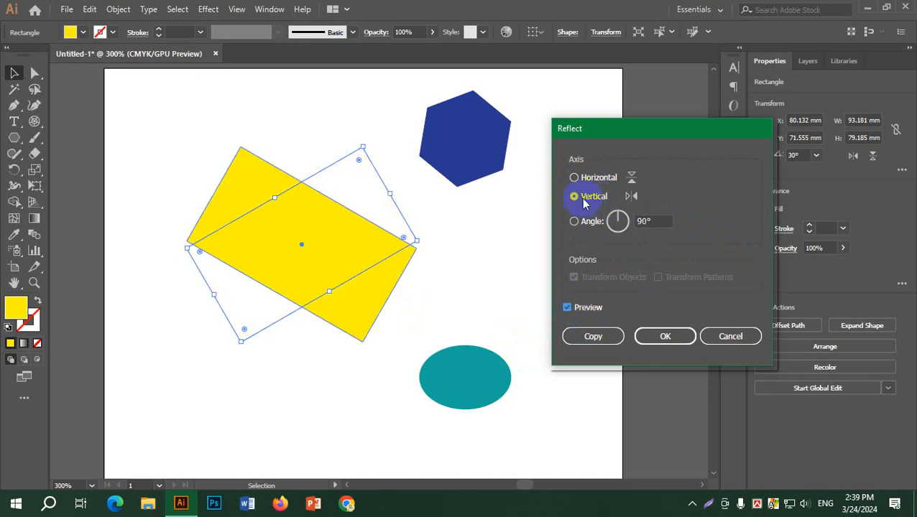
left_click(568, 307)
left_click(568, 308)
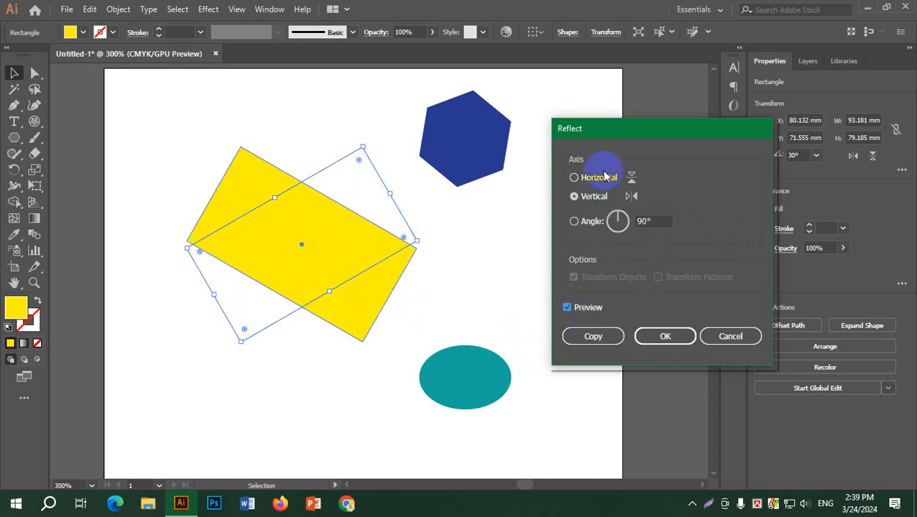
Try the horizontal reflection axis on the rectangle with the preview toggled repeatedly, and cancel the reflection.
left_click(602, 176)
left_click(568, 307)
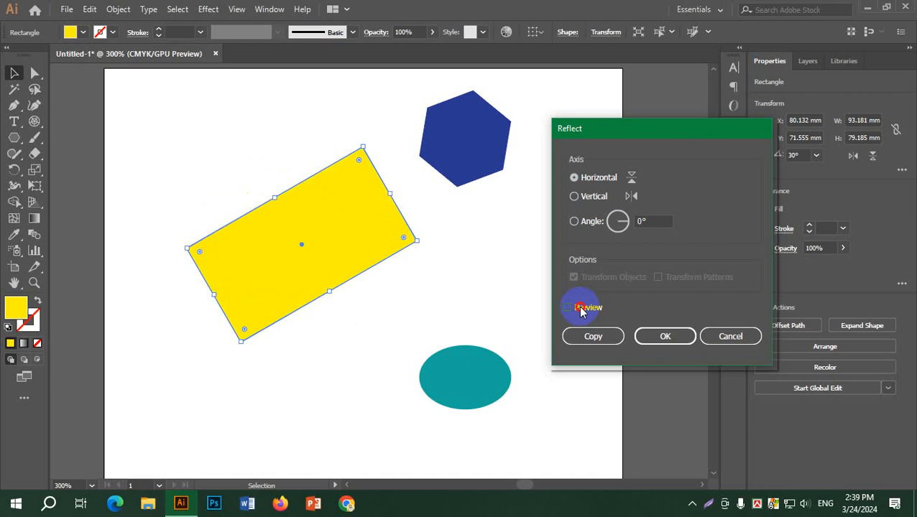
left_click(581, 311)
left_click(580, 311)
left_click(580, 310)
left_click(582, 310)
left_click(582, 310)
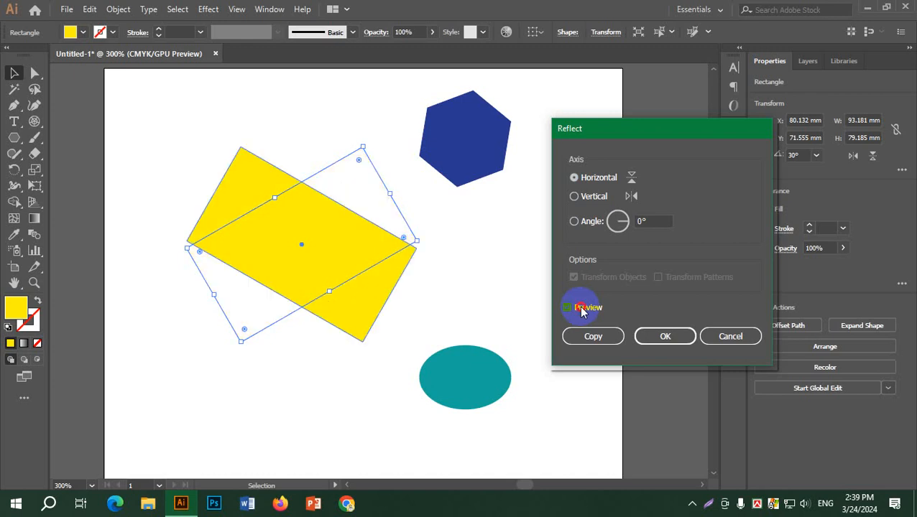
left_click(582, 310)
left_click(582, 310)
left_click(582, 310)
left_click(581, 310)
left_click(582, 311)
left_click(582, 310)
left_click(740, 336)
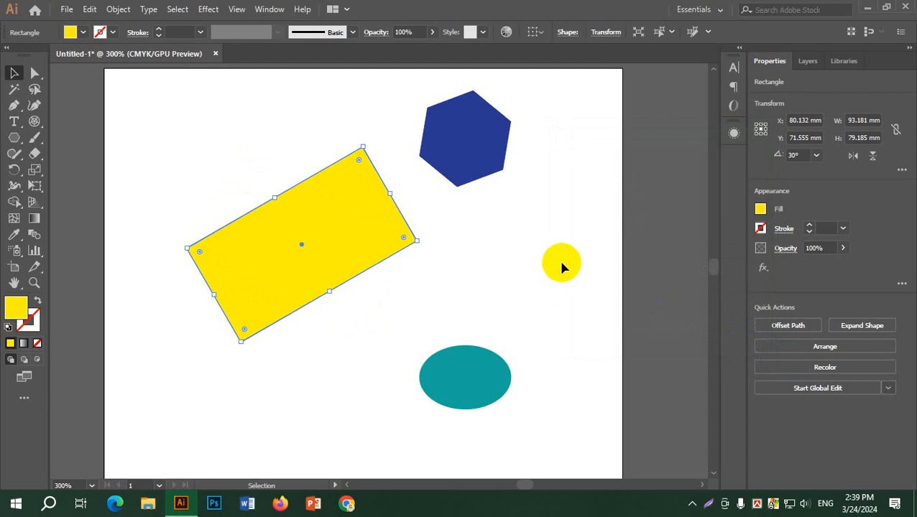
Select the rectangle, hexagon and ellipse together and delete them from the artboard.
left_click(490, 269)
left_click_drag(178, 88, 526, 375)
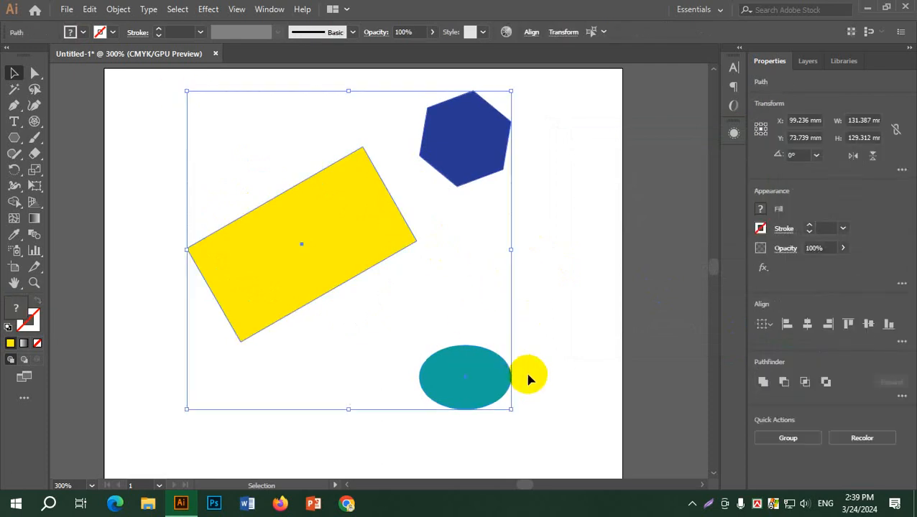
key("Delete")
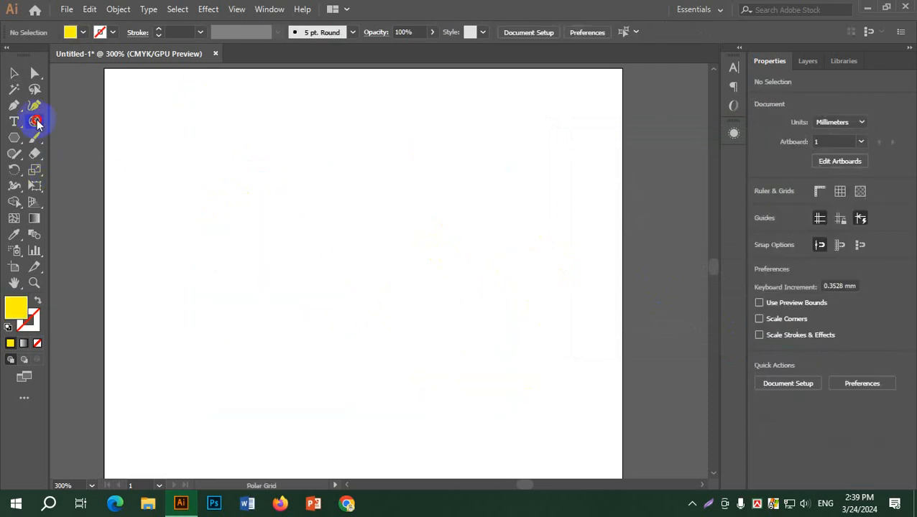
Draw a spiral about 57 mm wide and 46 mm high in the artboard's upper area and remove its fill.
left_click(35, 124)
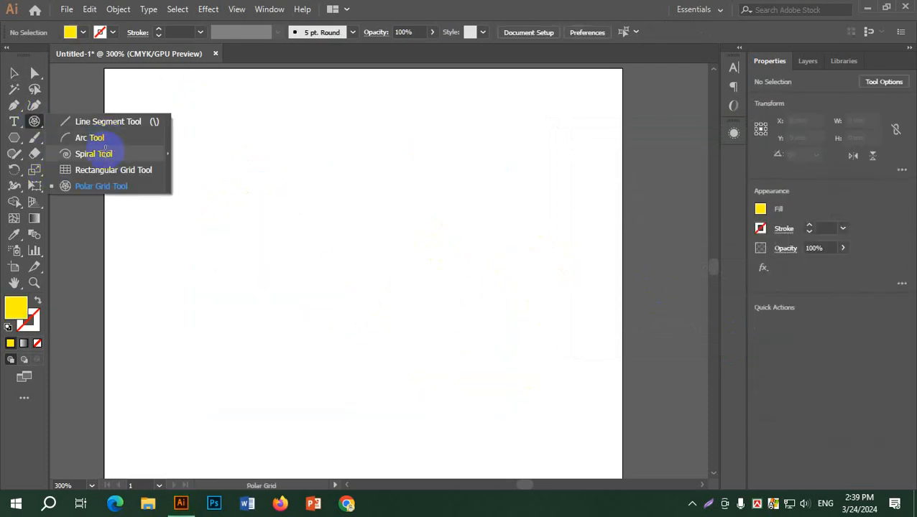
left_click(105, 153)
mouse_move(291, 176)
left_mouse_down()
mouse_move(366, 198)
mouse_move(383, 164)
mouse_move(371, 148)
left_mouse_up()
key("slash")
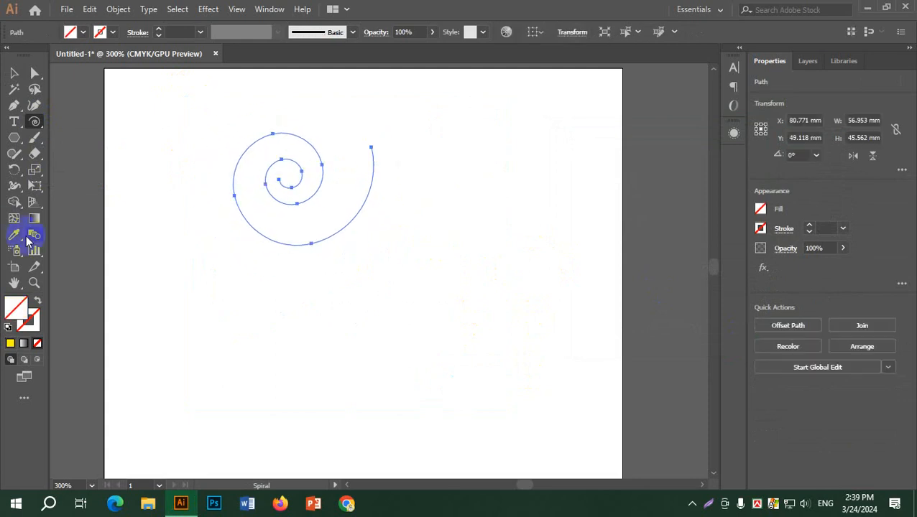
Give the spiral a black 2 pt stroke and move it slightly down and to the left on the artboard.
left_click(161, 33)
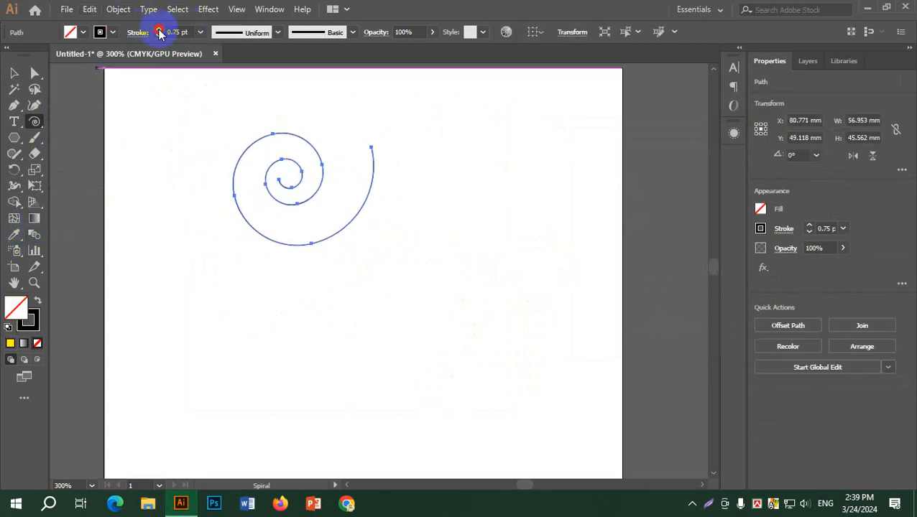
left_click(158, 29)
left_click(159, 30)
left_click(14, 73)
left_click(394, 291)
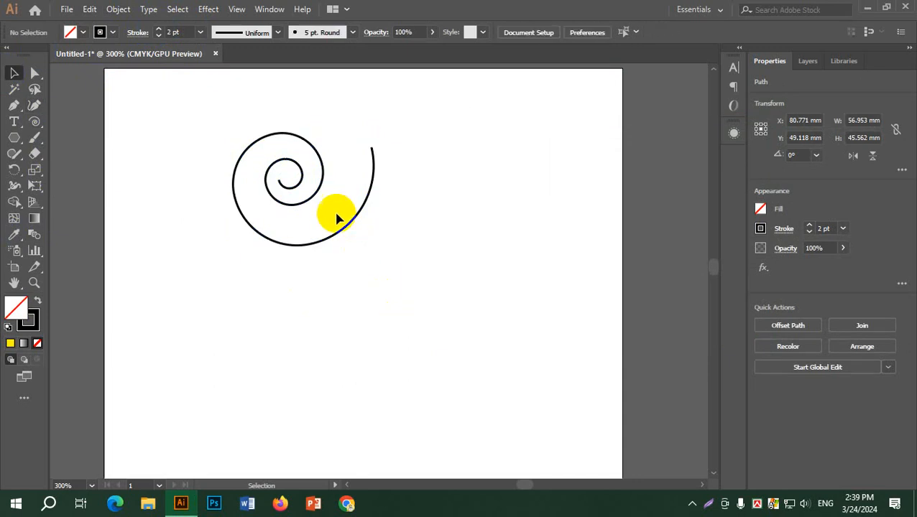
left_click_drag(317, 194, 291, 240)
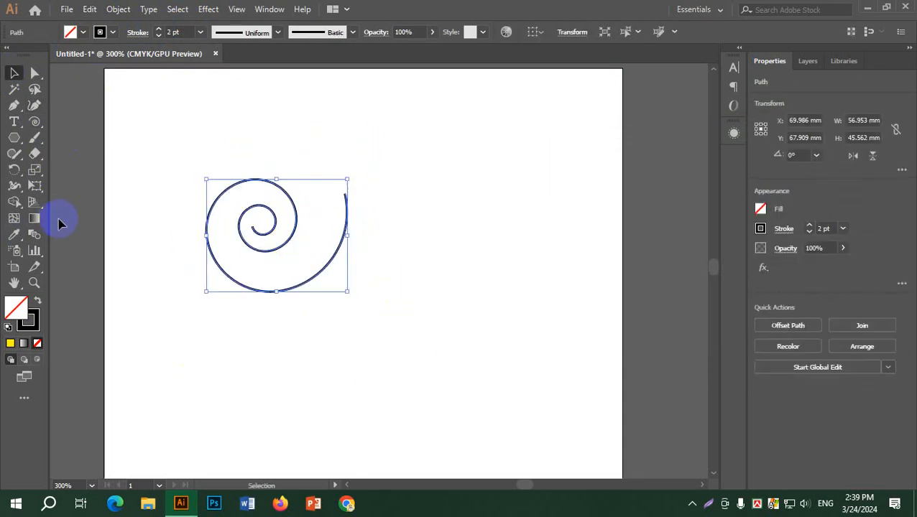
Preview horizontal and vertical reflections of the spiral, and make a reflected copy of it across the vertical axis.
right_click(231, 195)
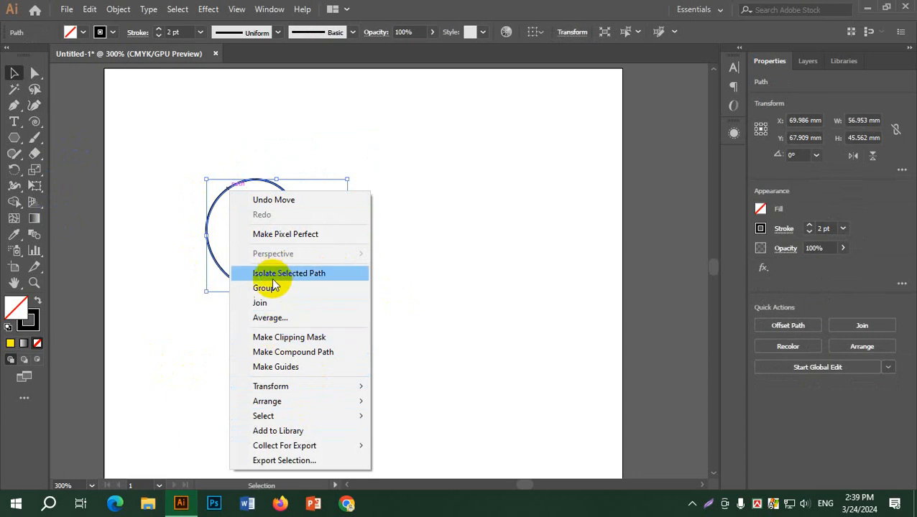
mouse_move(288, 386)
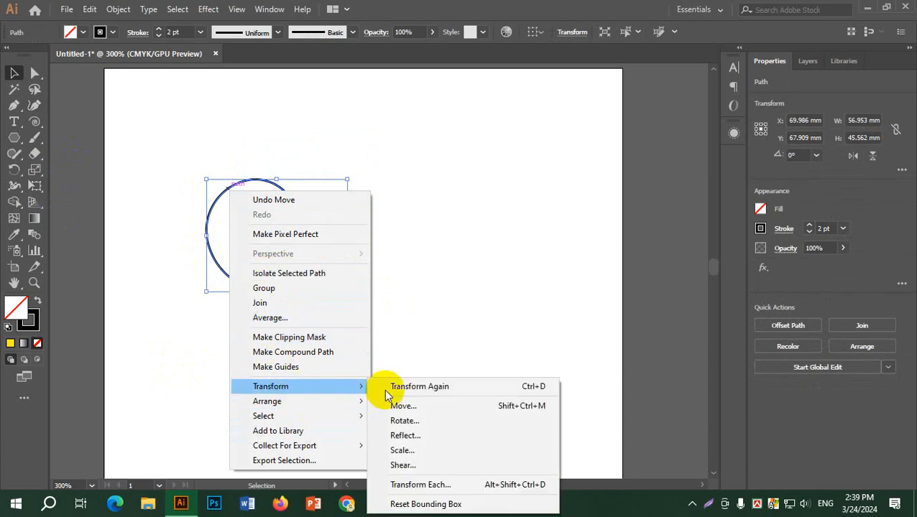
left_click(423, 436)
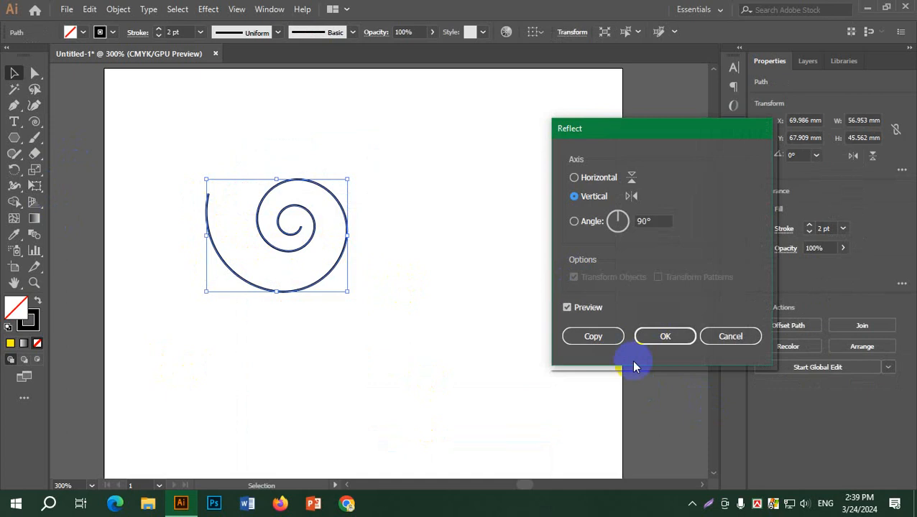
left_click(592, 178)
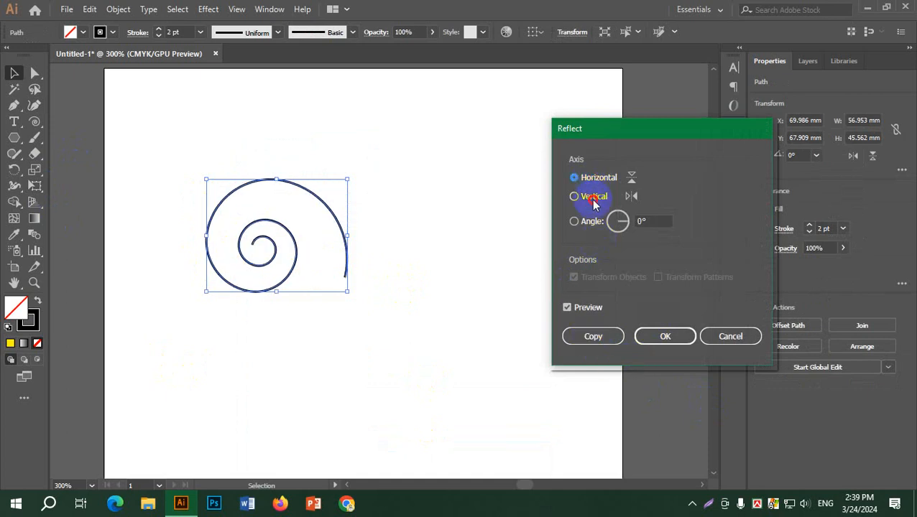
left_click(592, 200)
left_click(594, 179)
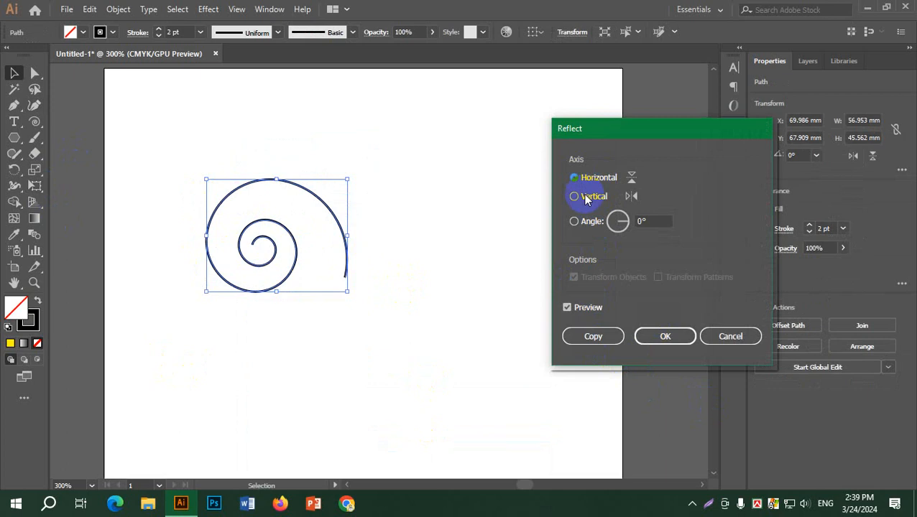
left_click(573, 199)
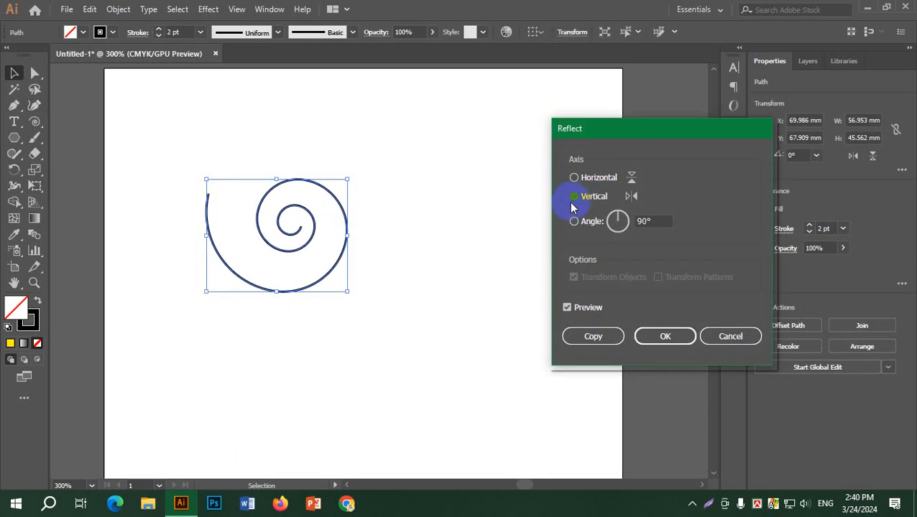
left_click(613, 338)
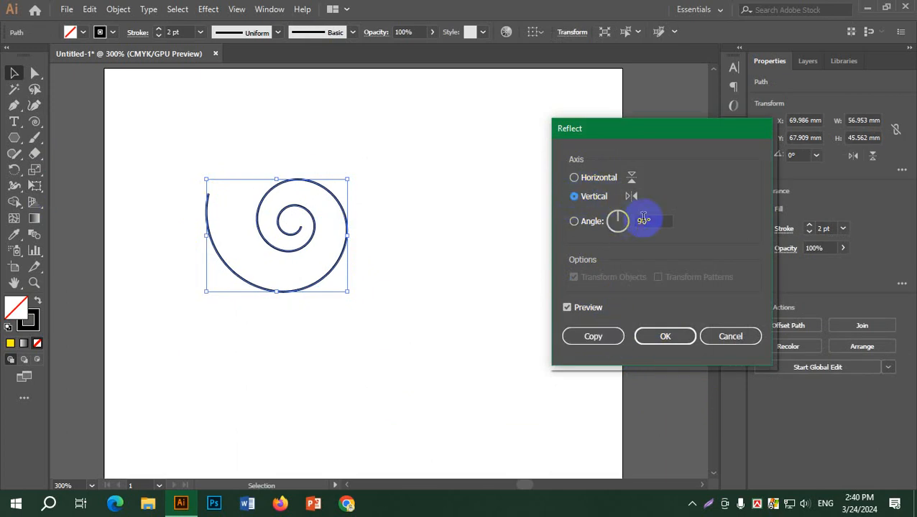
left_click(528, 236)
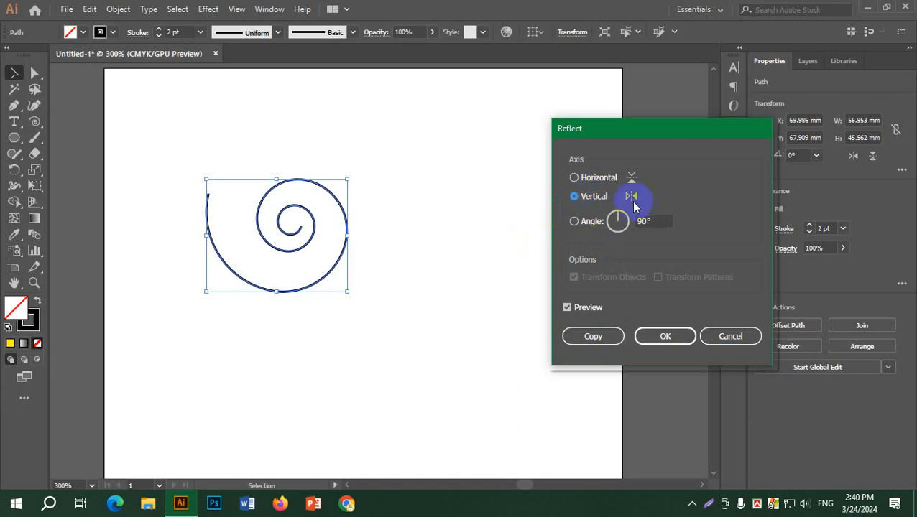
left_click(628, 201)
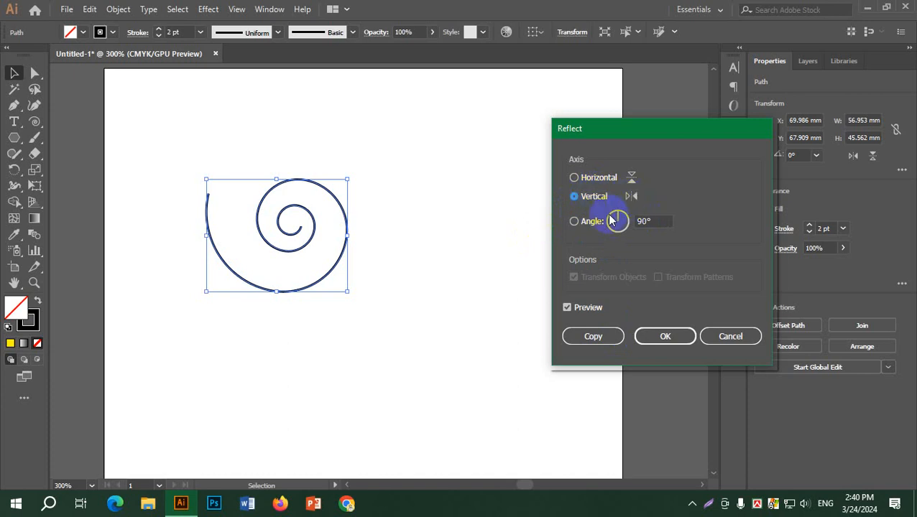
left_click(594, 337)
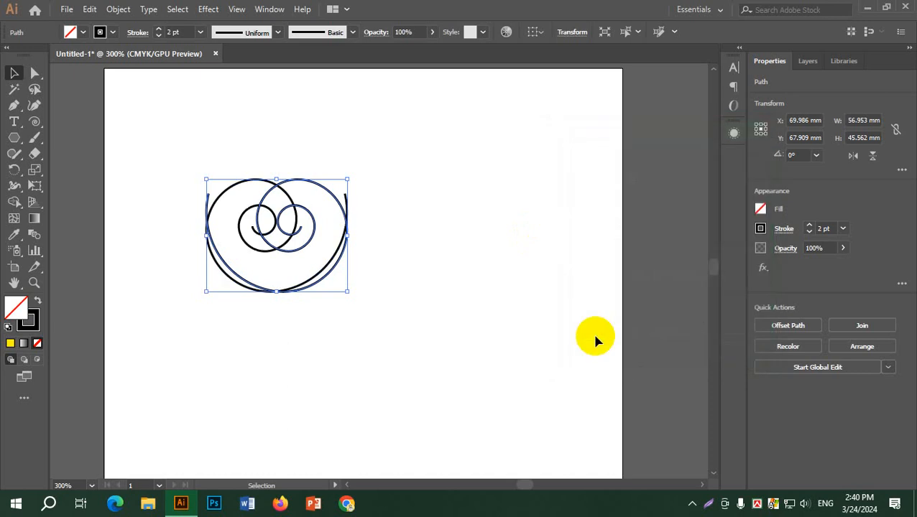
Move the mirrored spiral copy horizontally to the right until its outer end meets the original spiral's outer end.
left_click(265, 161)
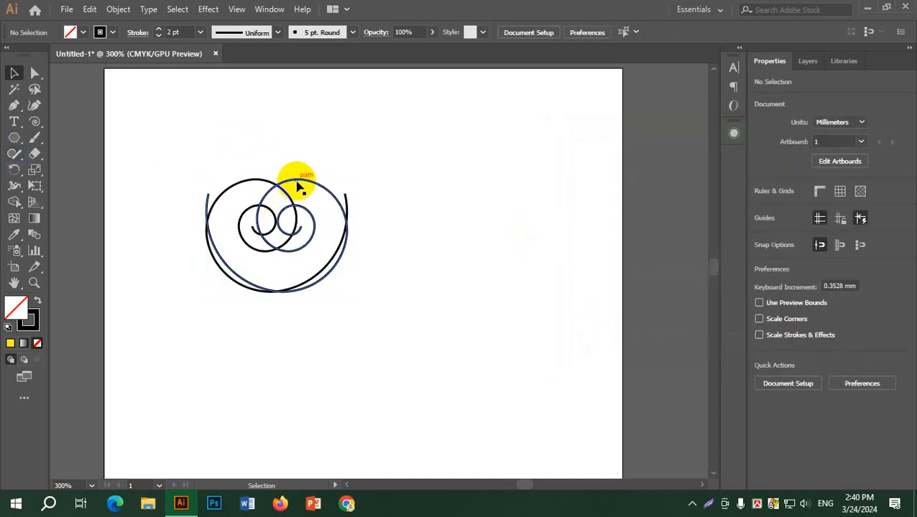
left_click_drag(297, 180, 431, 180)
left_click(443, 127)
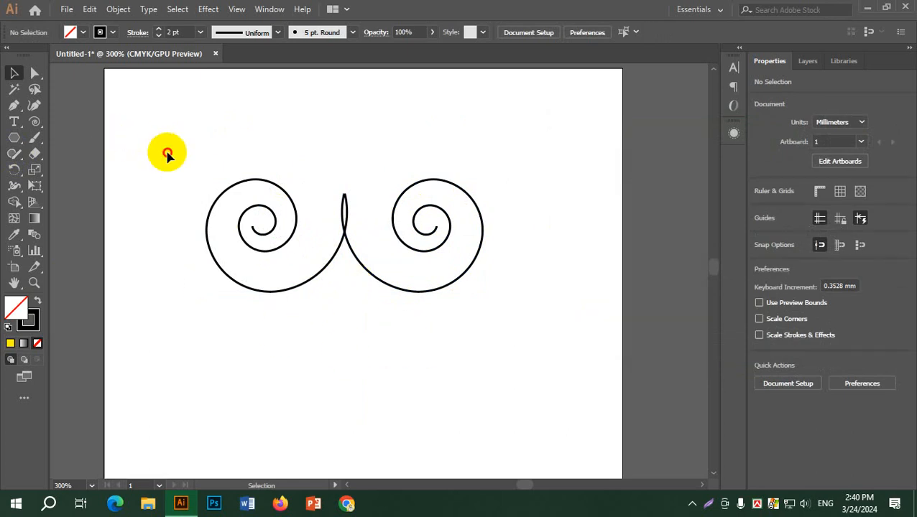
Select both spirals and make a reflected copy of the pair across the horizontal axis.
left_click_drag(163, 151, 453, 299)
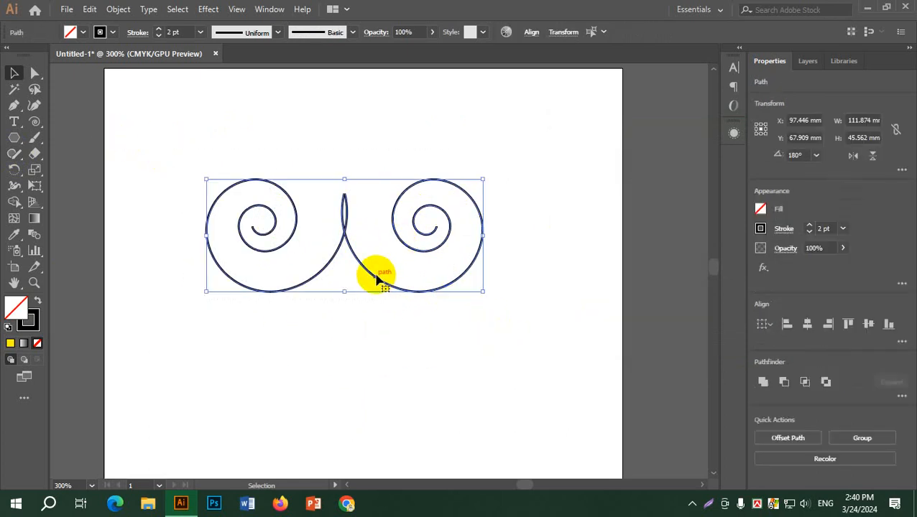
right_click(424, 230)
mouse_move(506, 415)
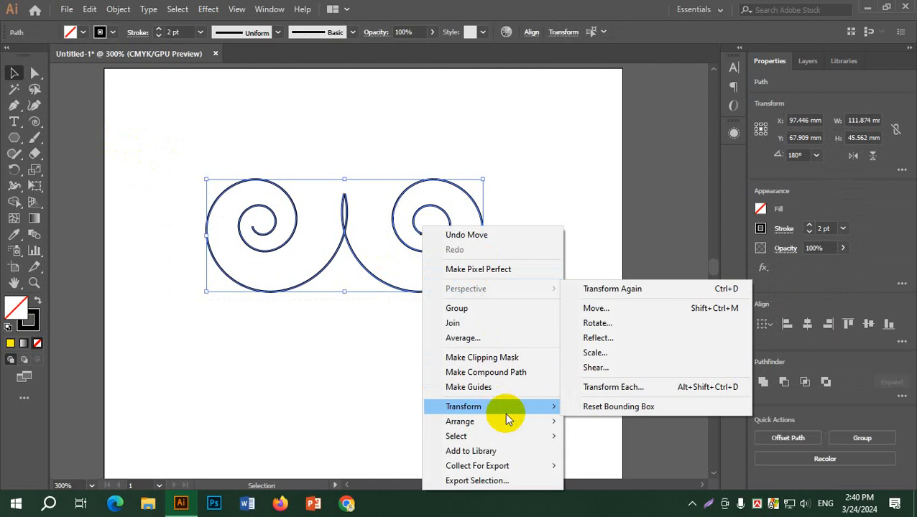
left_click(622, 337)
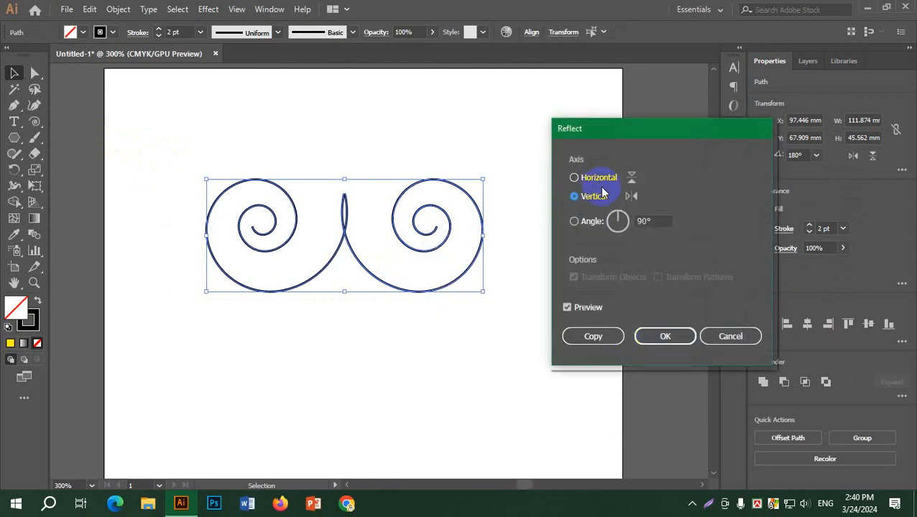
left_click(599, 177)
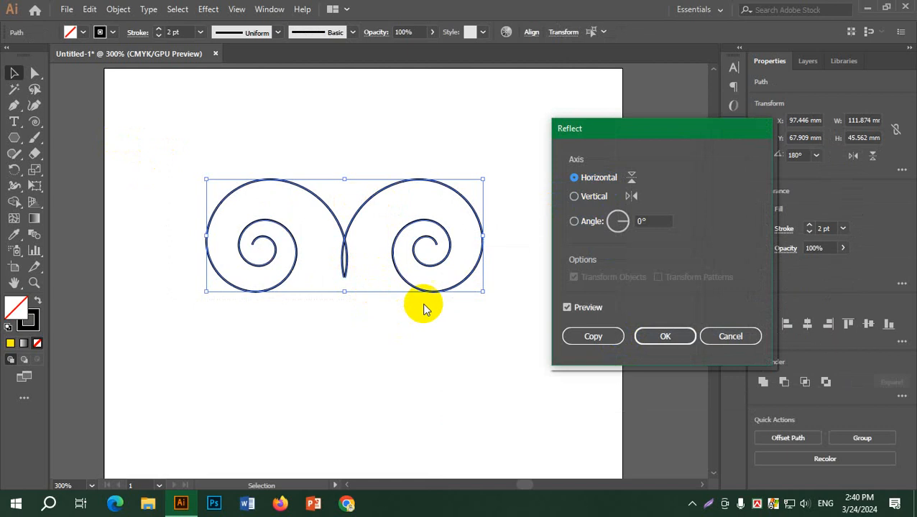
left_click(589, 336)
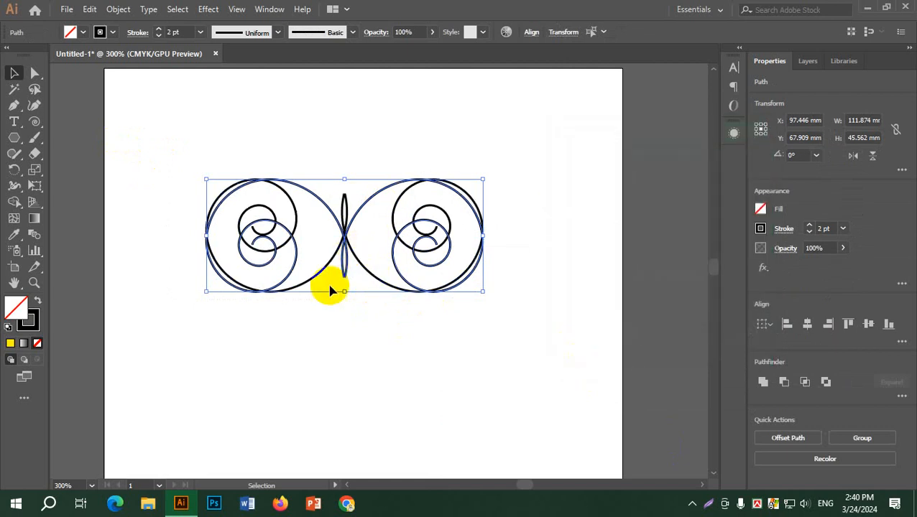
Move the reflected pair above the original pair and nudge it left so the outer ends meet at the centre.
left_click_drag(365, 204, 368, 122)
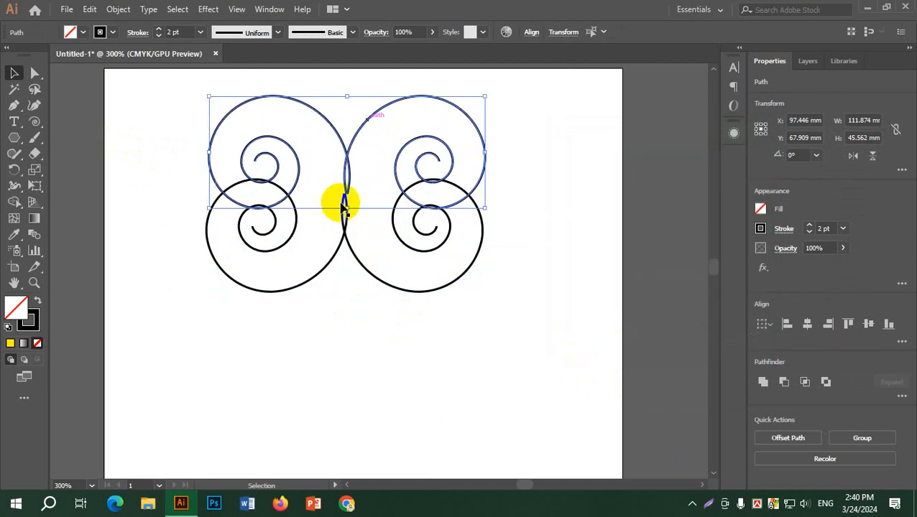
key("Left")
key("Left")
key("Left")
key("Left")
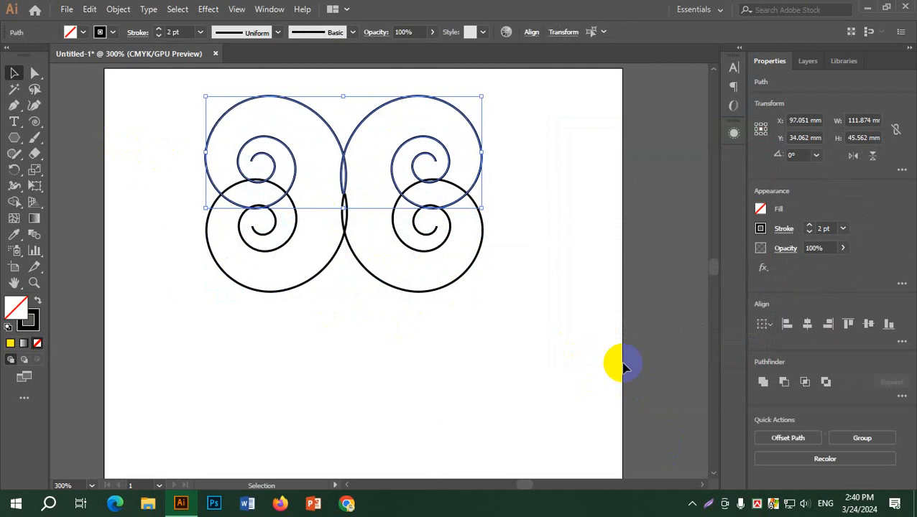
left_click(550, 335)
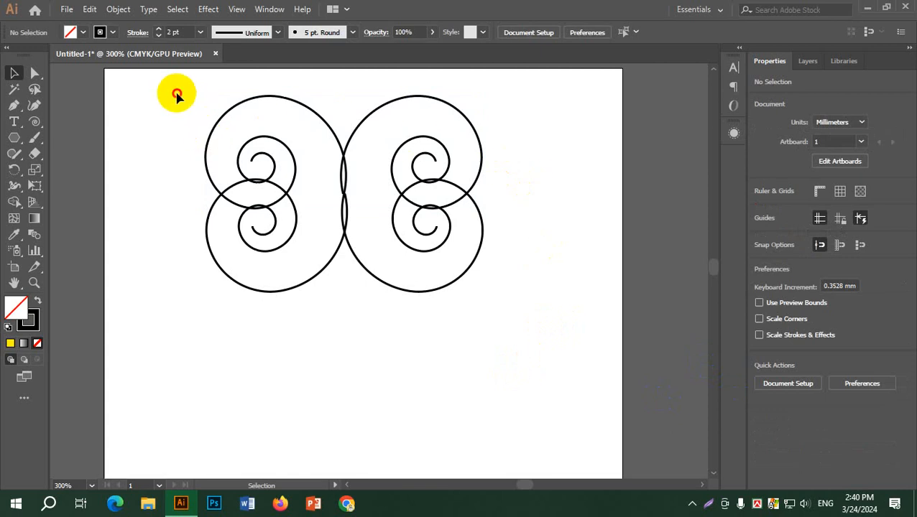
left_click_drag(177, 95, 596, 397)
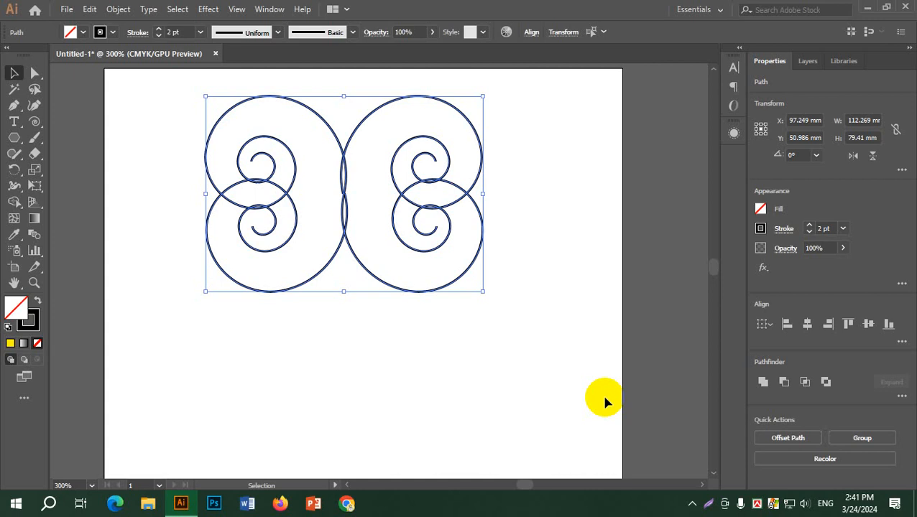
left_click(537, 400)
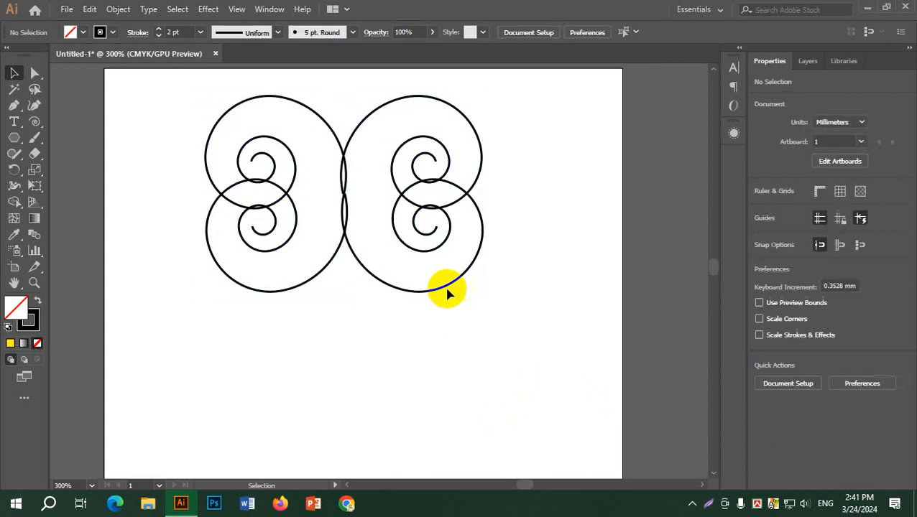
Draw two spirals below the ornament, about 42 by 38 mm on the left and 46 by 38 mm on the right.
left_click(33, 125)
left_click_drag(33, 125, 105, 152)
left_click_drag(273, 357, 331, 391)
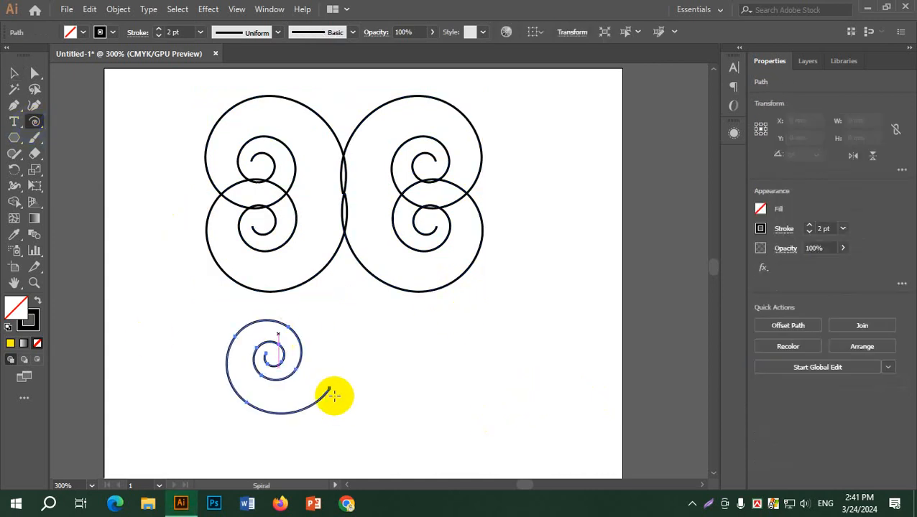
left_click_drag(406, 370, 477, 385)
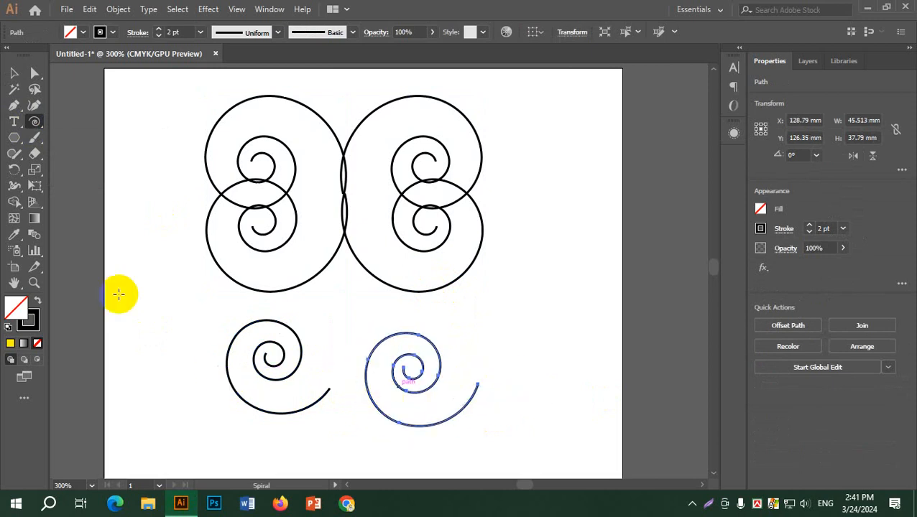
left_click(14, 73)
left_click(522, 371)
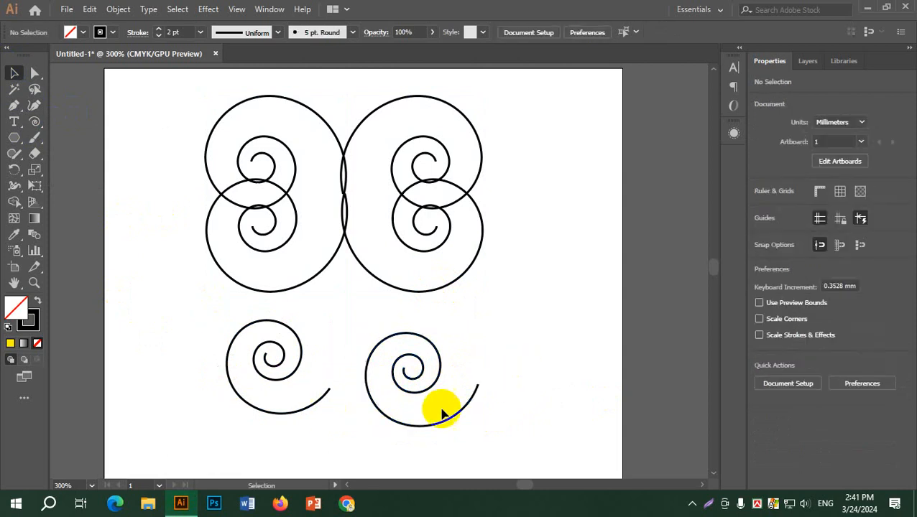
Delete the right-hand spiral below the ornament.
left_click(282, 373)
left_click(547, 425)
left_click(384, 337)
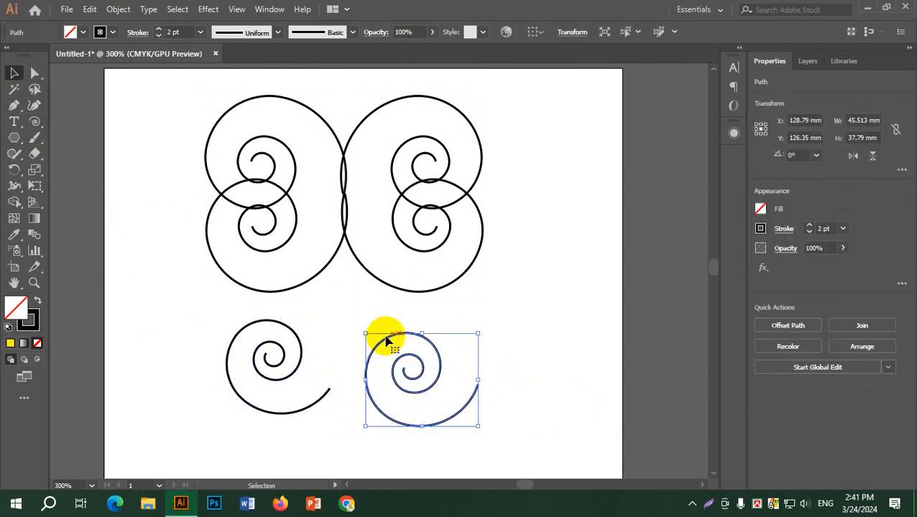
key("Delete")
Duplicate the remaining small spiral to the right of the original, below the ornament.
left_click_drag(301, 386, 364, 431)
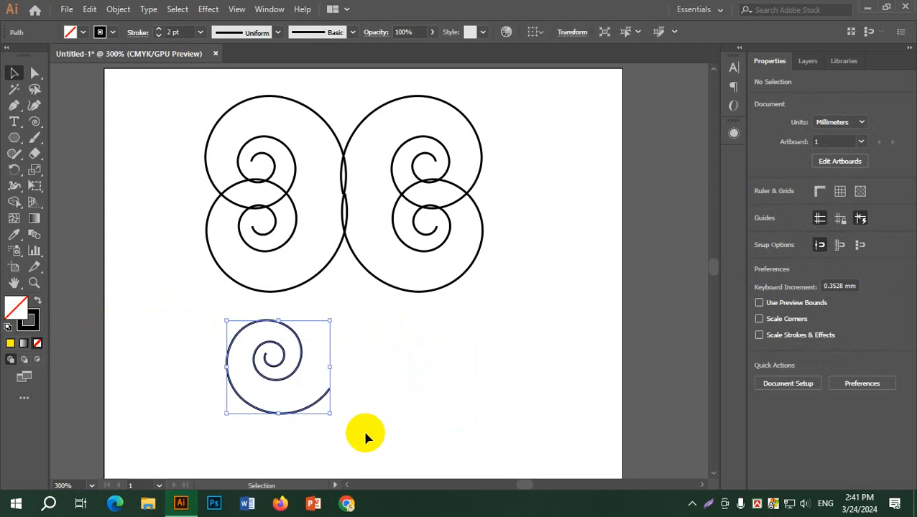
left_click(378, 353)
left_click_drag(302, 357, 454, 365)
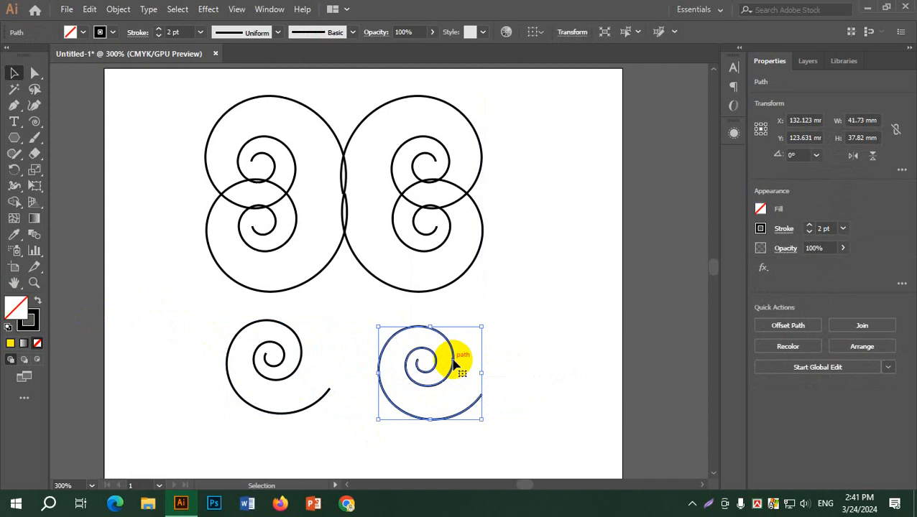
Select all the spirals and delete them from the artboard.
left_click(562, 392)
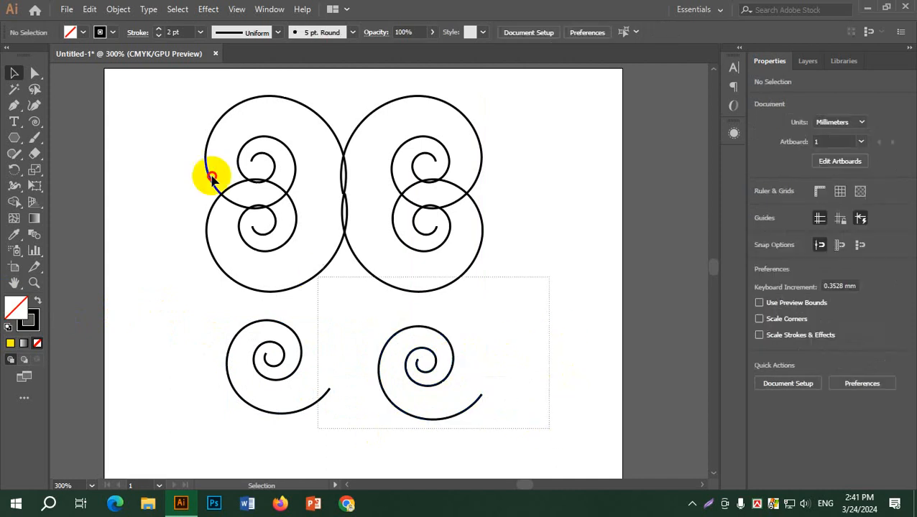
key("ctrl+a")
key("Delete")
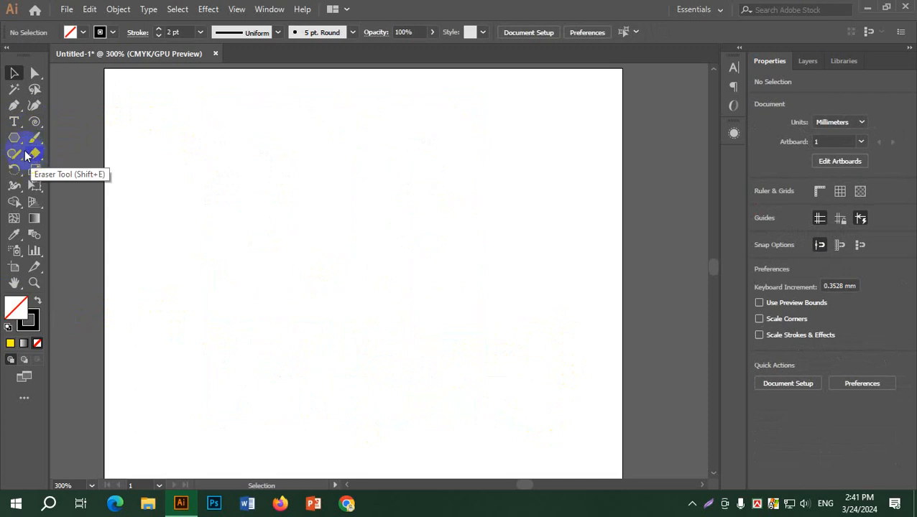
Draw a rectangle about 50 mm wide and 31 mm high in the artboard's upper area and fill it pink.
left_click(19, 139)
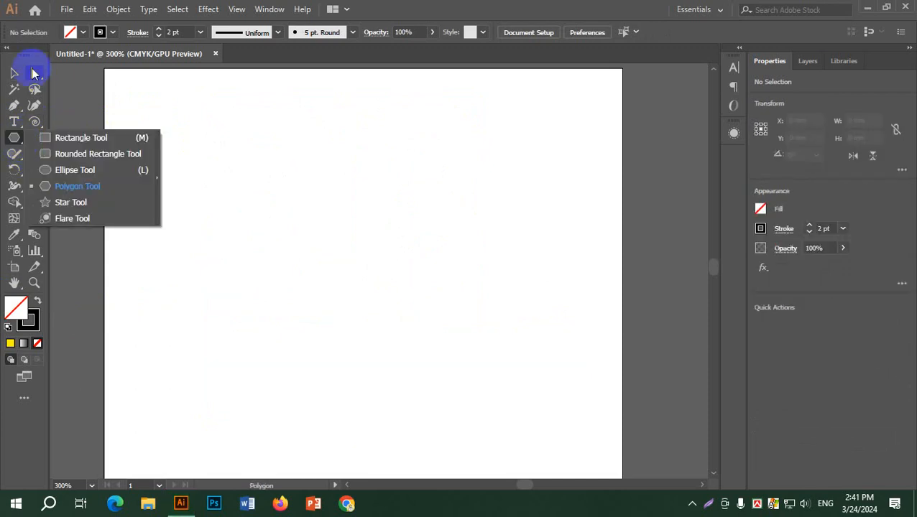
left_click(108, 137)
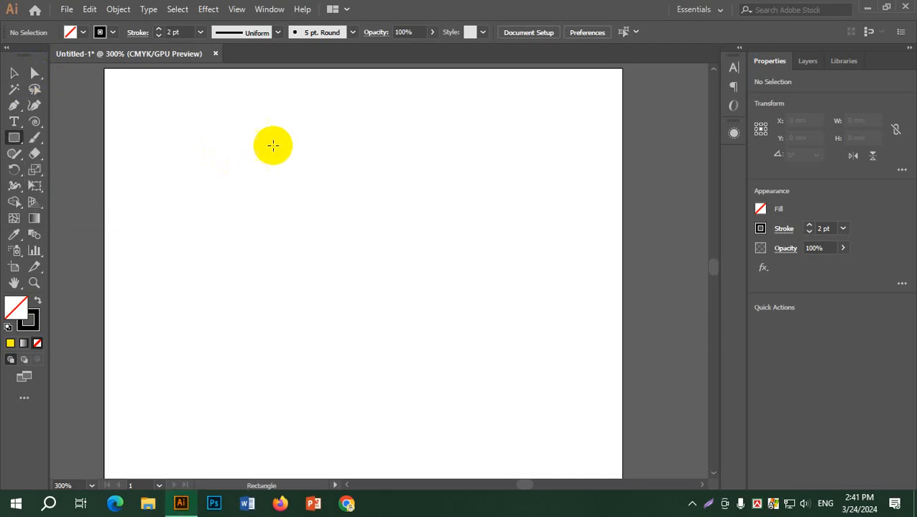
left_click_drag(273, 146, 396, 220)
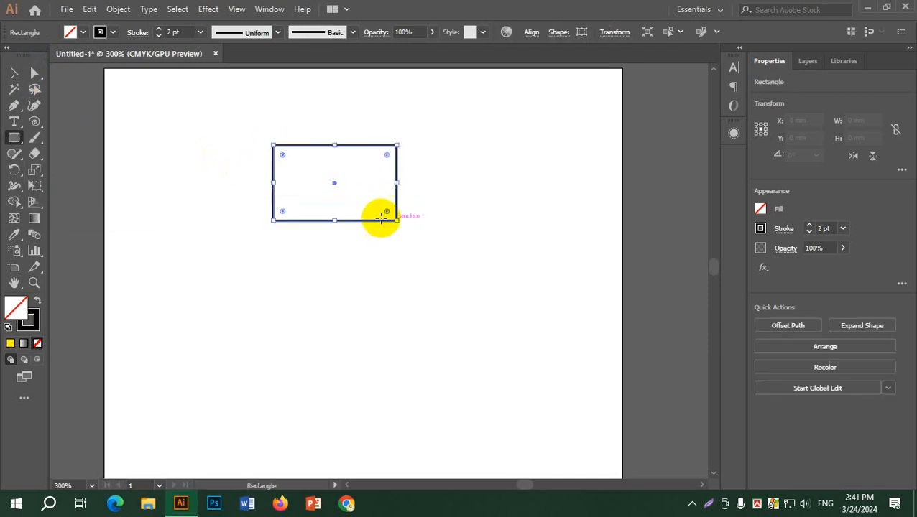
left_click(84, 31)
left_click(96, 58)
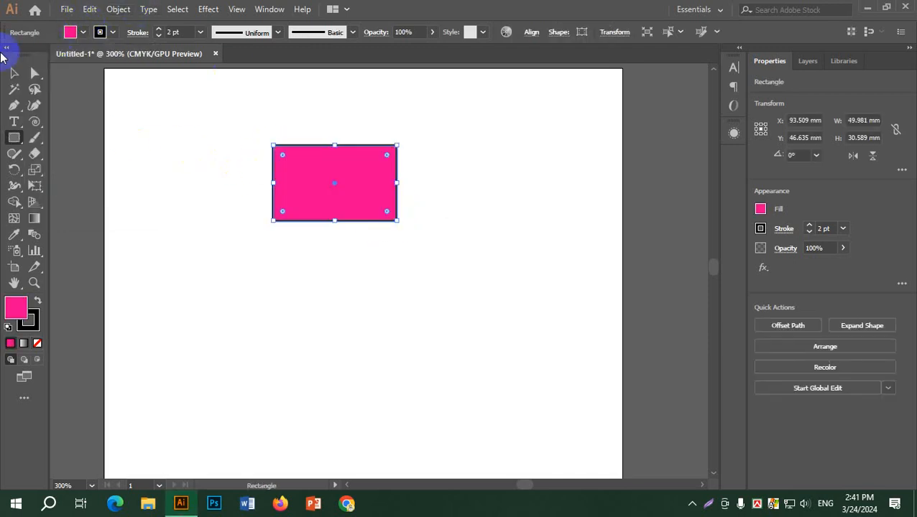
Draw a slightly tilted hexagon overlapping the rectangle's lower-right corner.
left_click_drag(14, 137, 76, 184)
left_click_drag(372, 253, 422, 293)
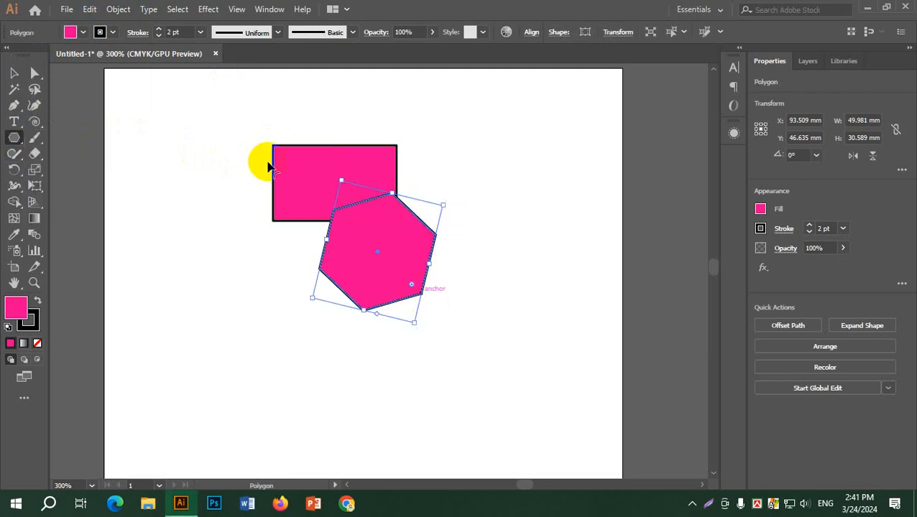
Fill the hexagon with blue.
left_click(83, 31)
left_click(102, 65)
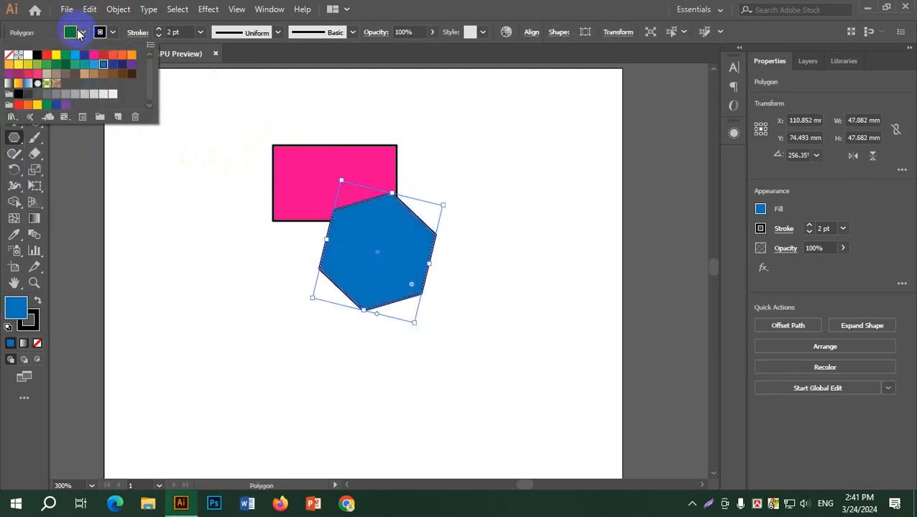
Draw an ellipse about 39 mm wide and 43 mm high over the hexagon's lower-left edge and fill it orange-red.
left_click_drag(14, 137, 53, 171)
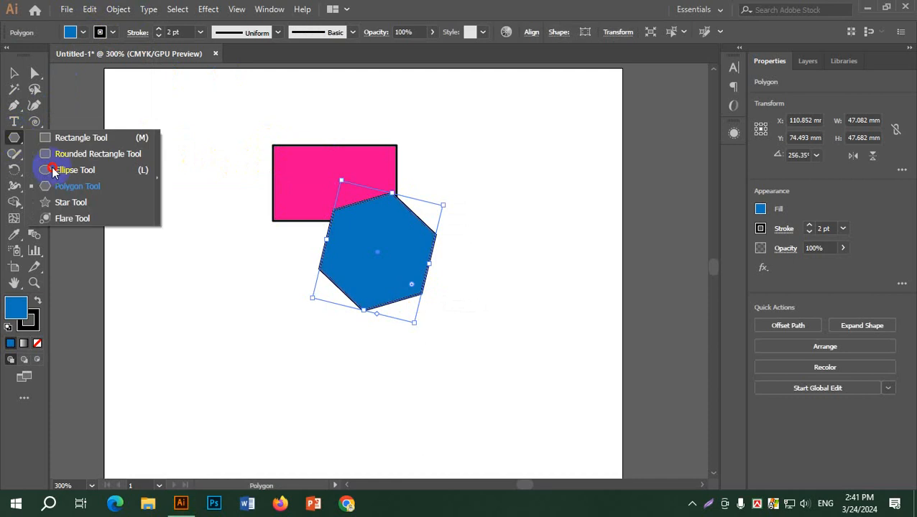
left_click_drag(254, 246, 353, 353)
left_click(83, 32)
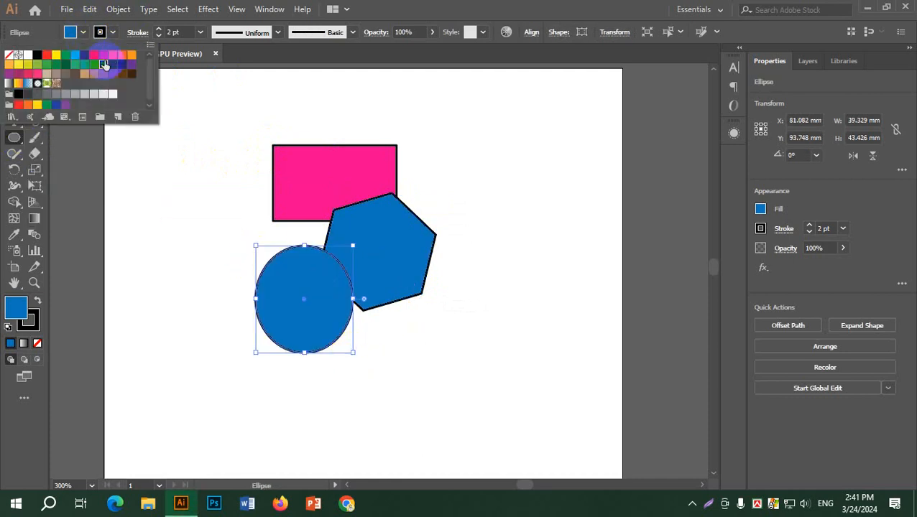
left_click(111, 58)
left_click(69, 31)
Move the ellipse up so it overlaps both the rectangle's lower-left corner and the hexagon.
left_click(14, 72)
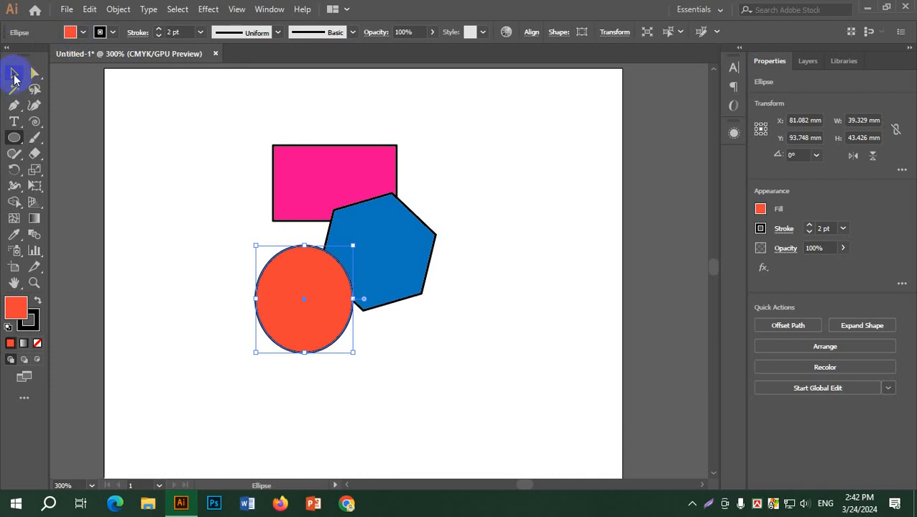
left_click(148, 166)
left_click_drag(333, 303, 343, 257)
left_click(528, 274)
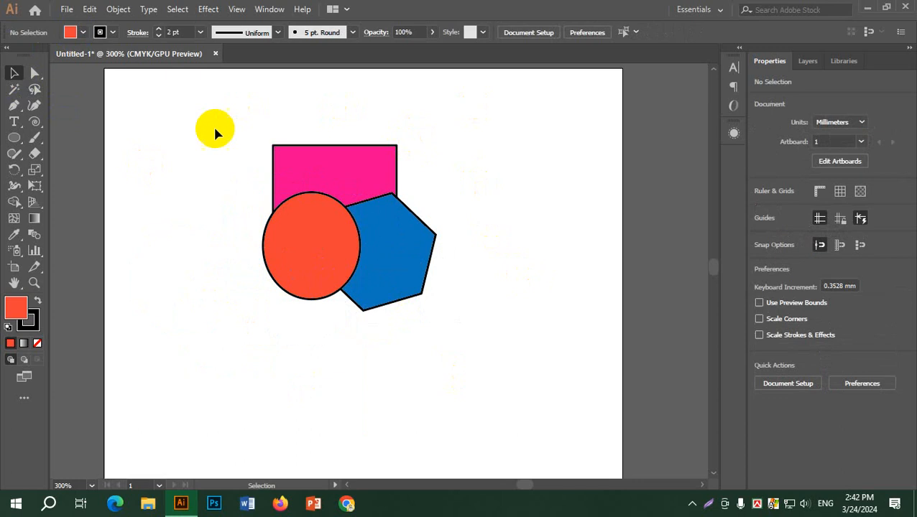
Select the rectangle, hexagon and ellipse together and group them.
left_click_drag(183, 102, 503, 352)
right_click(333, 204)
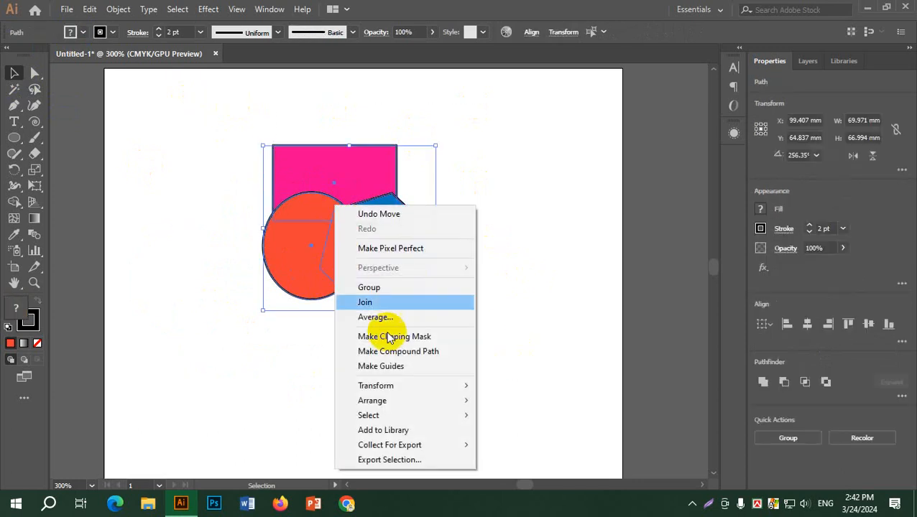
left_click(381, 288)
left_click(563, 235)
Move the grouped shapes as one unit slightly up and to the left on the artboard.
left_click_drag(347, 237, 280, 286)
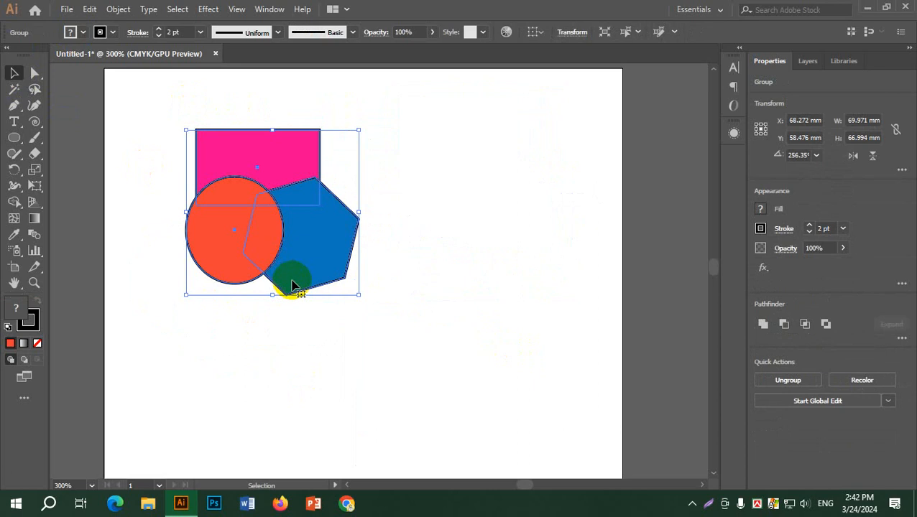
key("ctrl+z")
left_click_drag(572, 250, 387, 237)
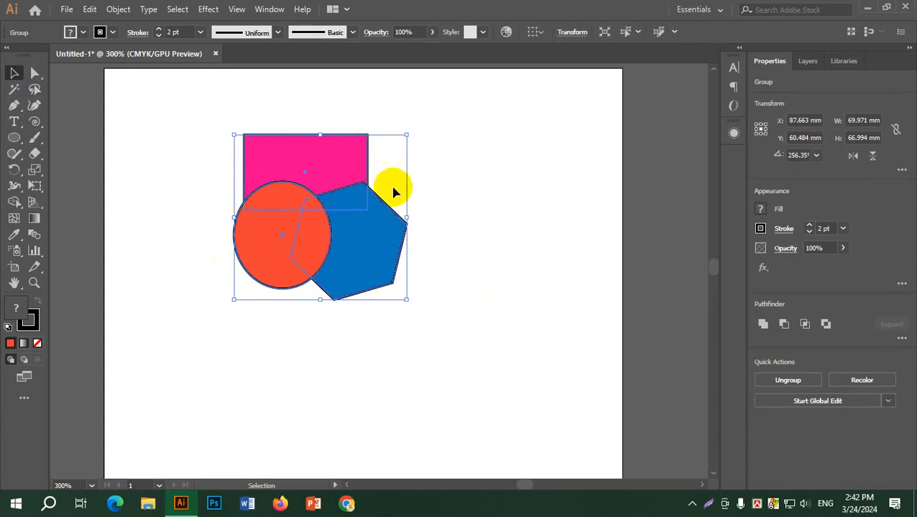
Ungroup the rectangle, hexagon and ellipse, and clear the selection.
right_click(306, 177)
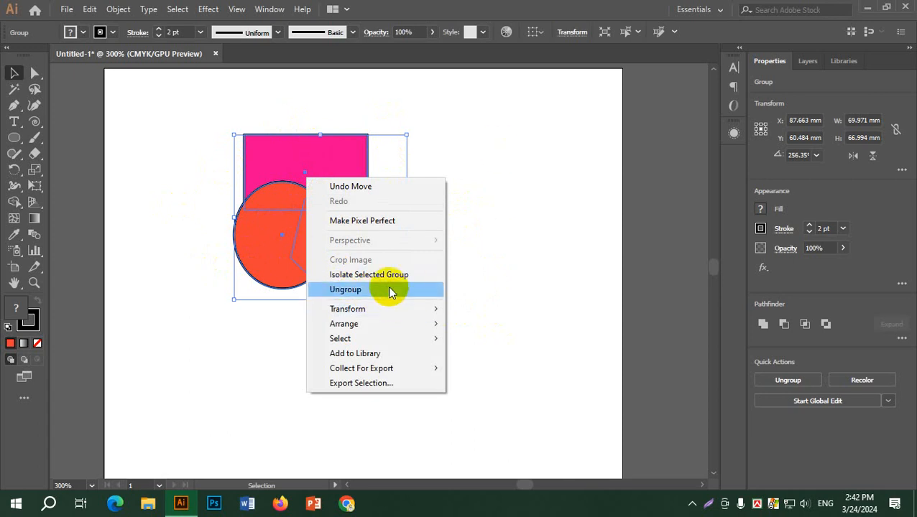
left_click(498, 231)
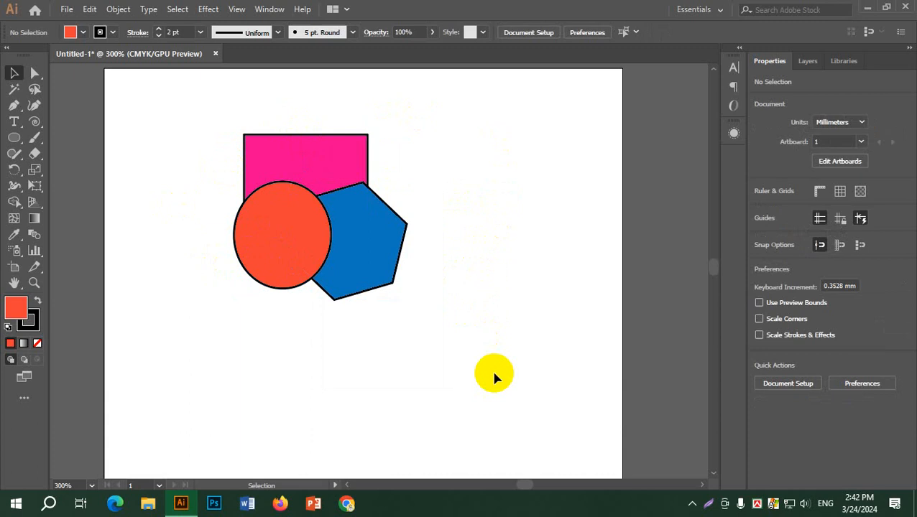
left_click(336, 201)
right_click(334, 199)
left_click(396, 311)
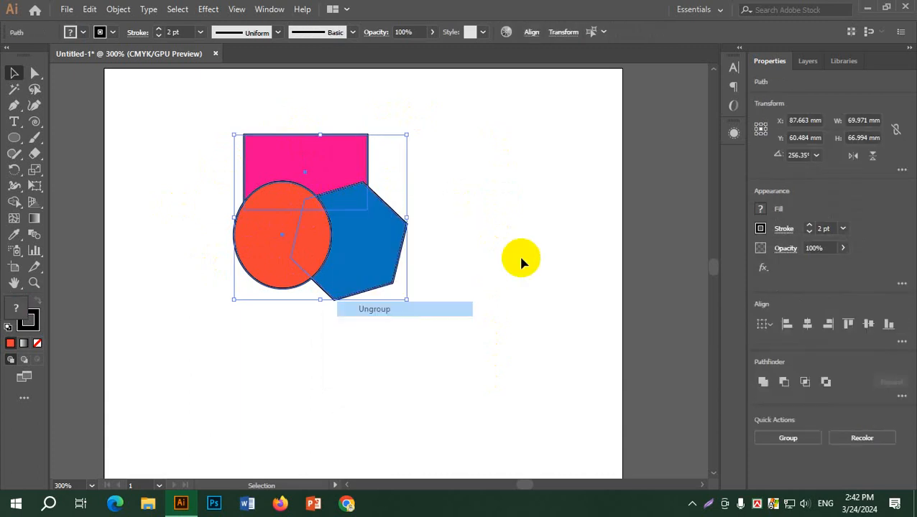
left_click(522, 260)
Move the ellipse slightly left and reposition the hexagon farther up and left over the rectangle as separate objects.
left_click_drag(379, 241, 480, 260)
left_click_drag(256, 227, 227, 222)
left_click_drag(450, 258, 330, 218)
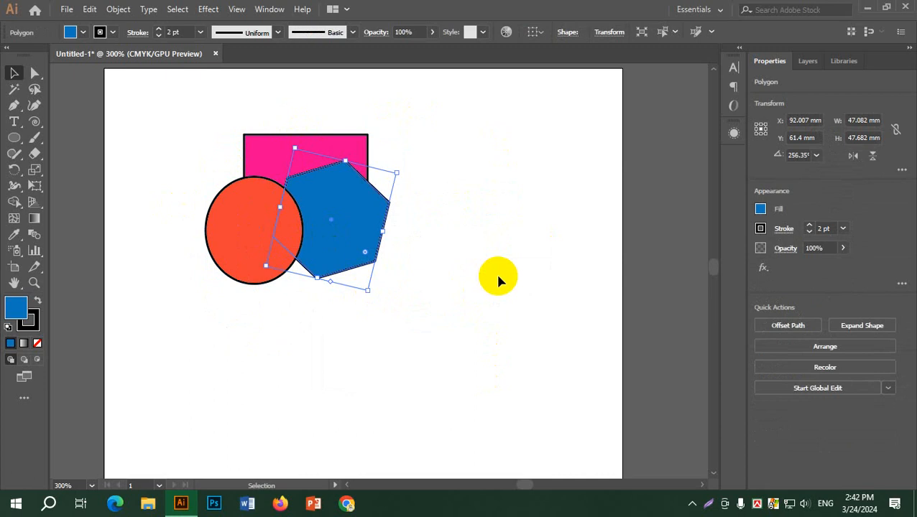
left_click(496, 281)
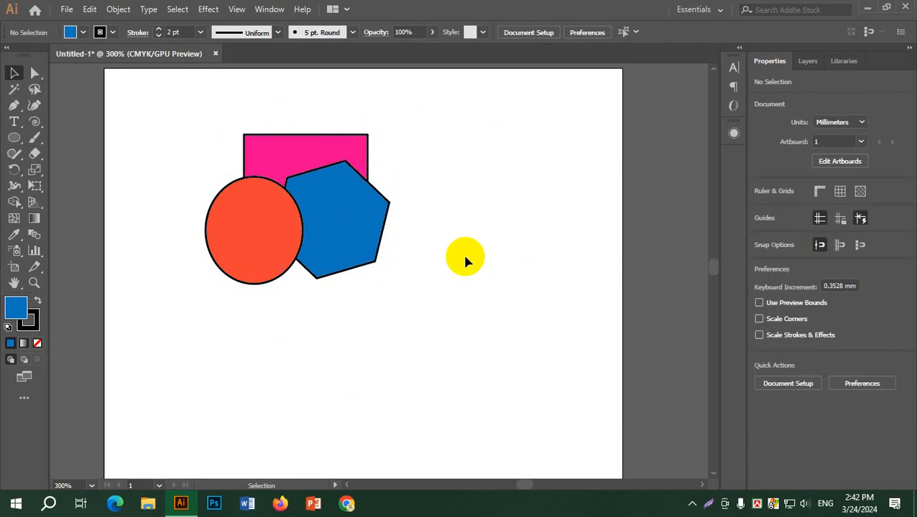
Select all three overlapping shapes again and regroup them.
left_click_drag(491, 272, 197, 130)
right_click(335, 187)
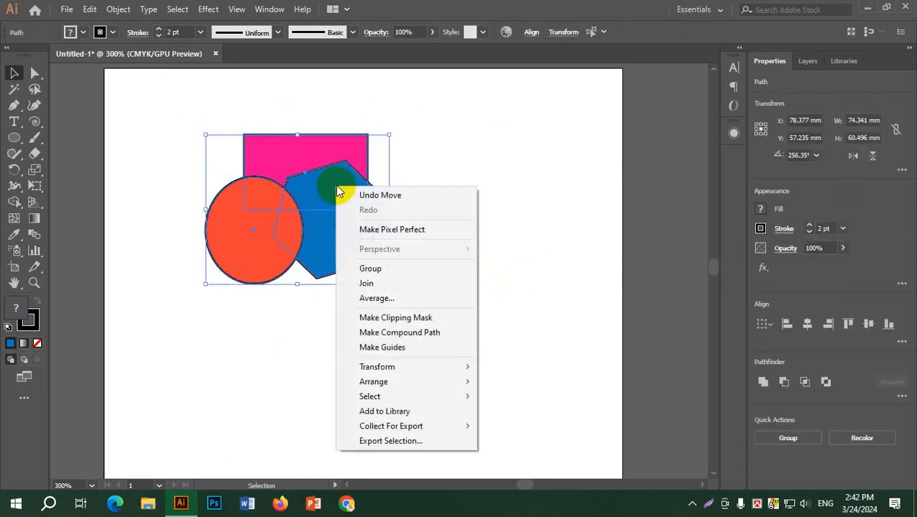
left_click(383, 270)
Look up the Group and Ungroup commands and their keyboard shortcuts, and clear the selection.
left_click(120, 9)
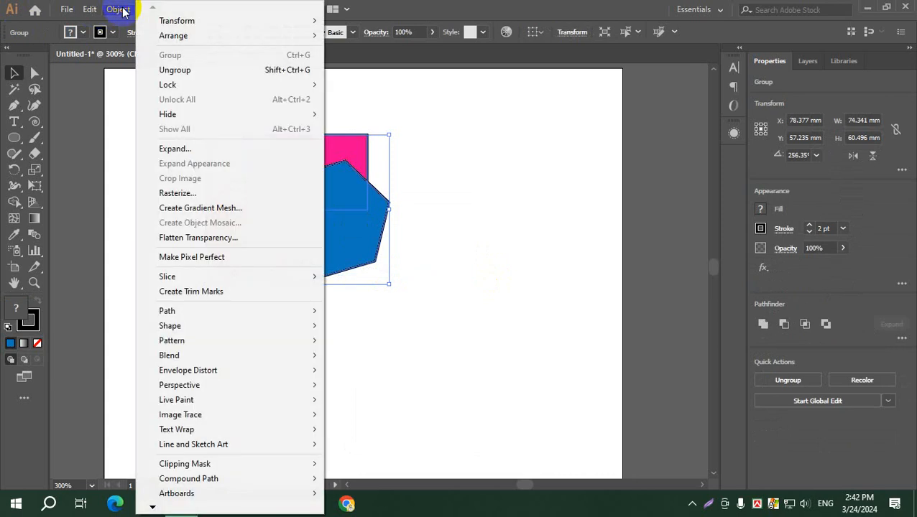
mouse_move(208, 114)
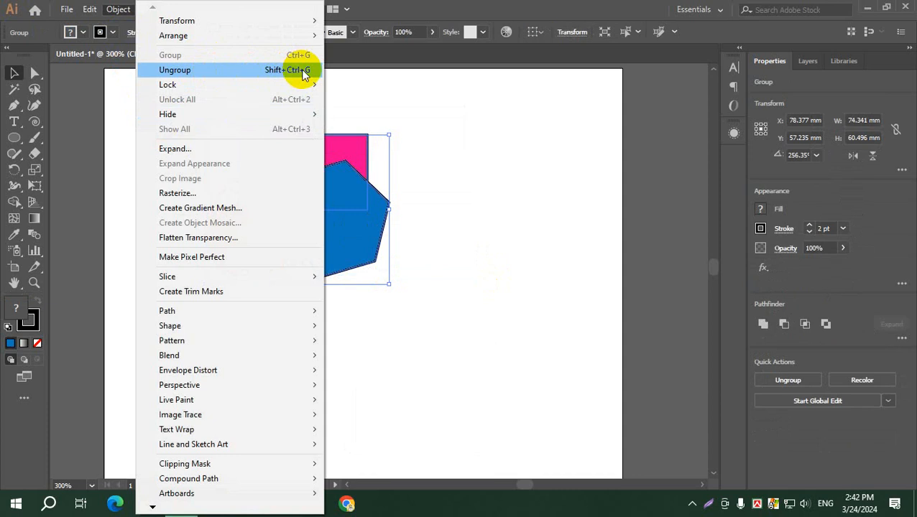
left_click(65, 10)
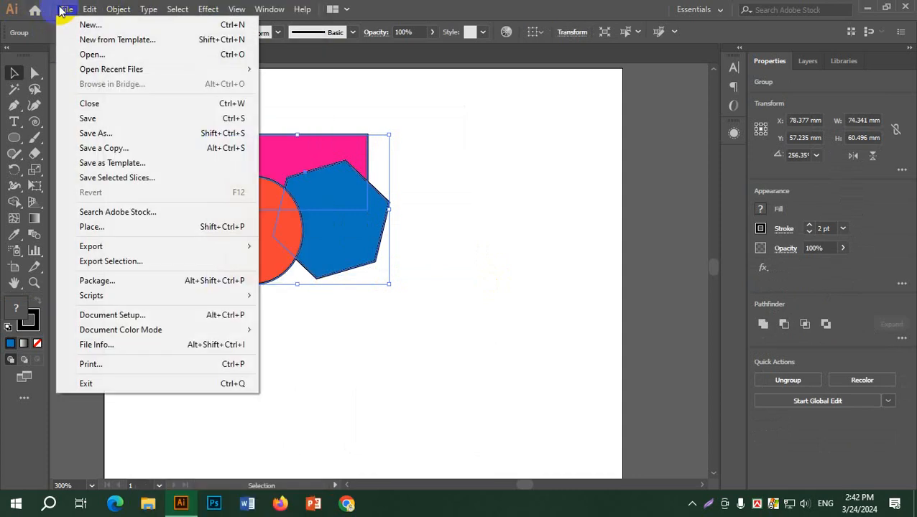
left_click(11, 74)
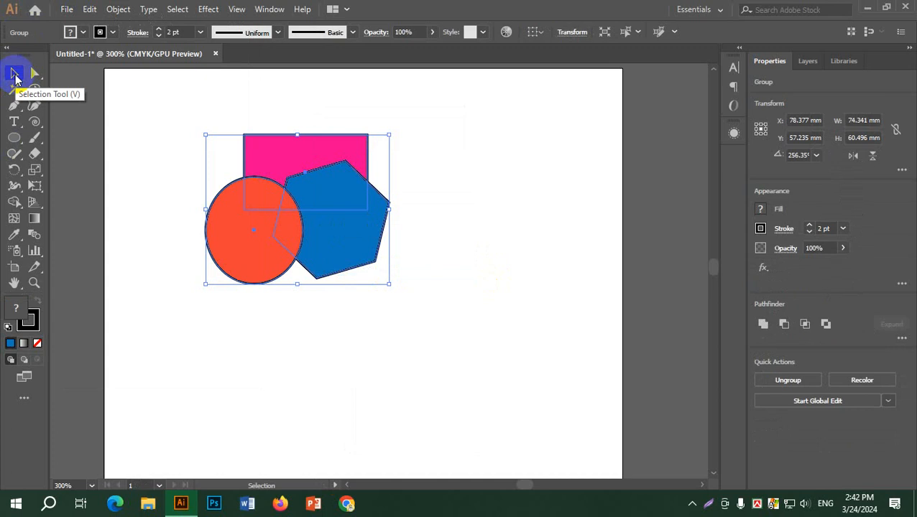
left_click(65, 9)
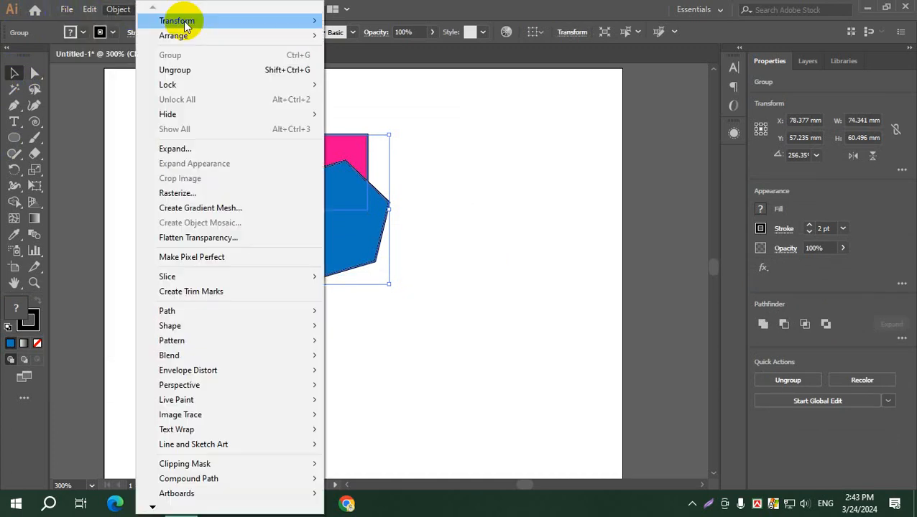
left_click(70, 7)
left_click(70, 7)
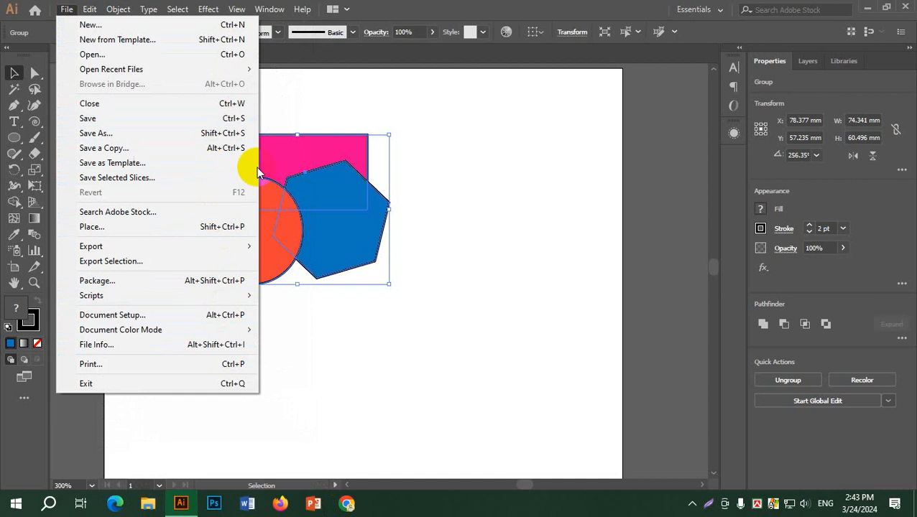
left_click(446, 7)
left_click(490, 172)
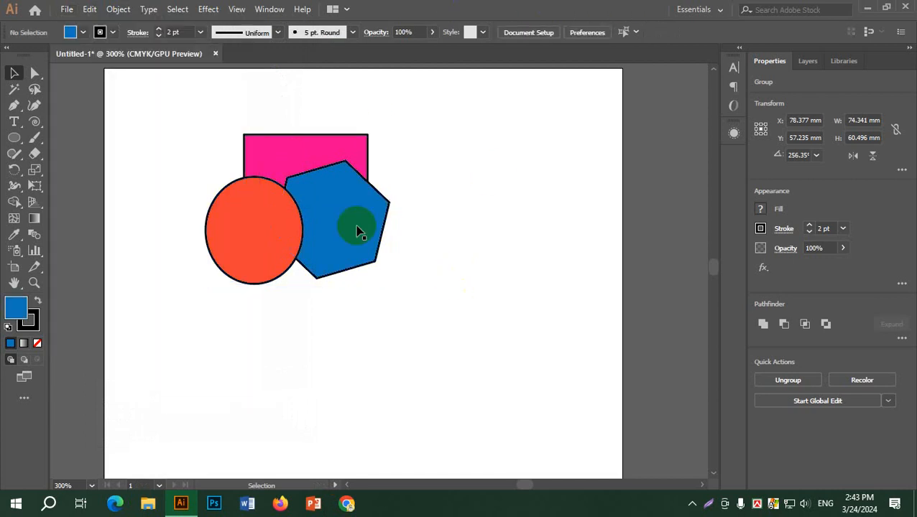
Nudge the group, and use the Group Selection tool to move the ellipse down-left and set the hexagon over the rectangle's lower-right corner.
mouse_move(359, 227)
left_mouse_down()
mouse_move(455, 224)
mouse_move(363, 229)
left_mouse_up()
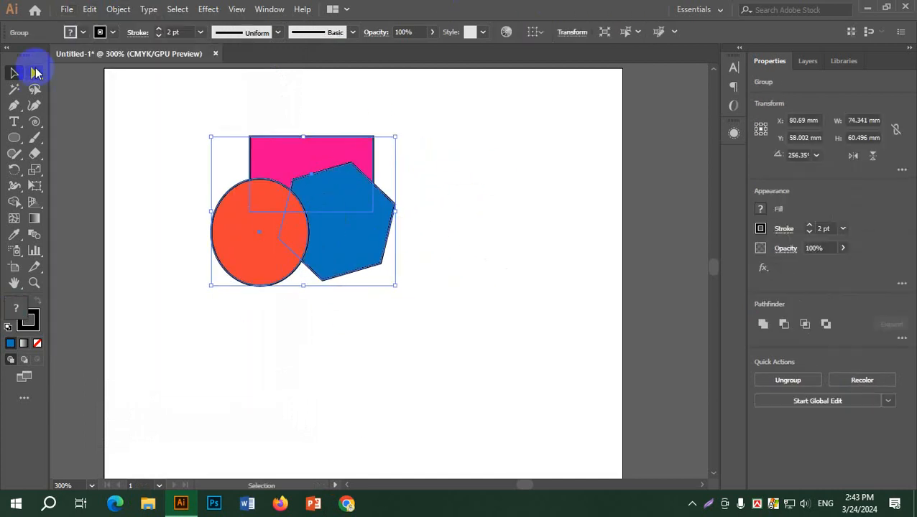
left_click(34, 72)
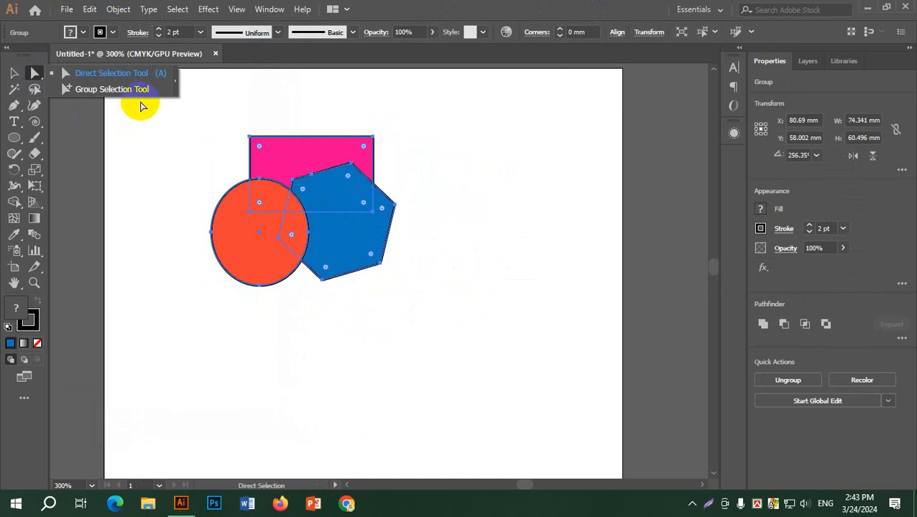
left_click(142, 91)
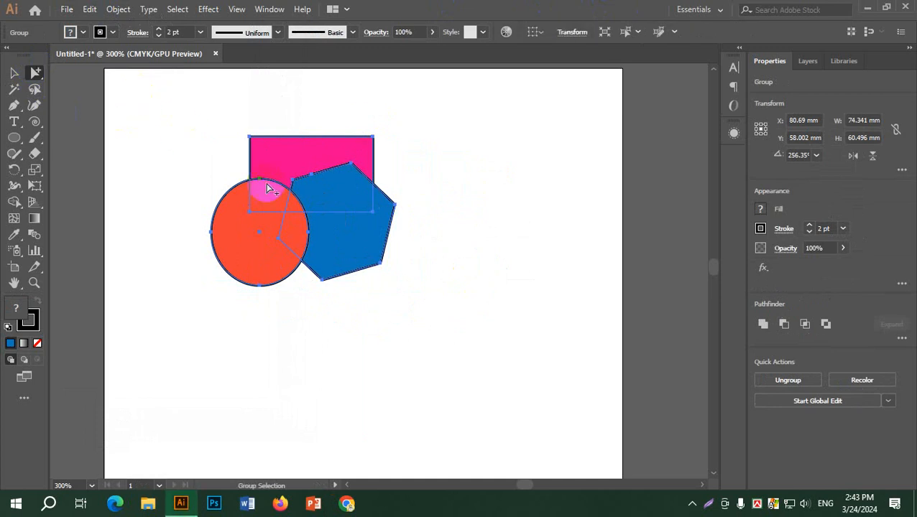
left_click(424, 192)
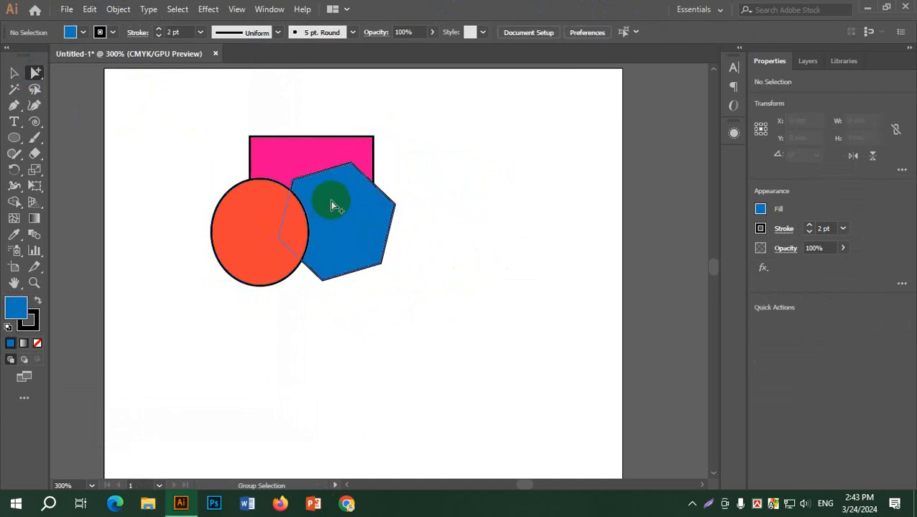
left_click_drag(337, 193, 429, 303)
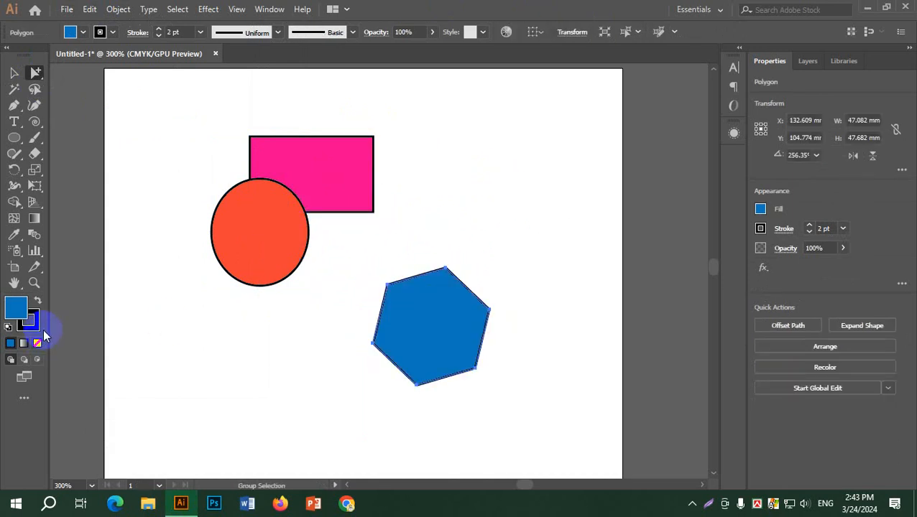
left_click_drag(277, 225, 214, 287)
left_click_drag(432, 309, 360, 225)
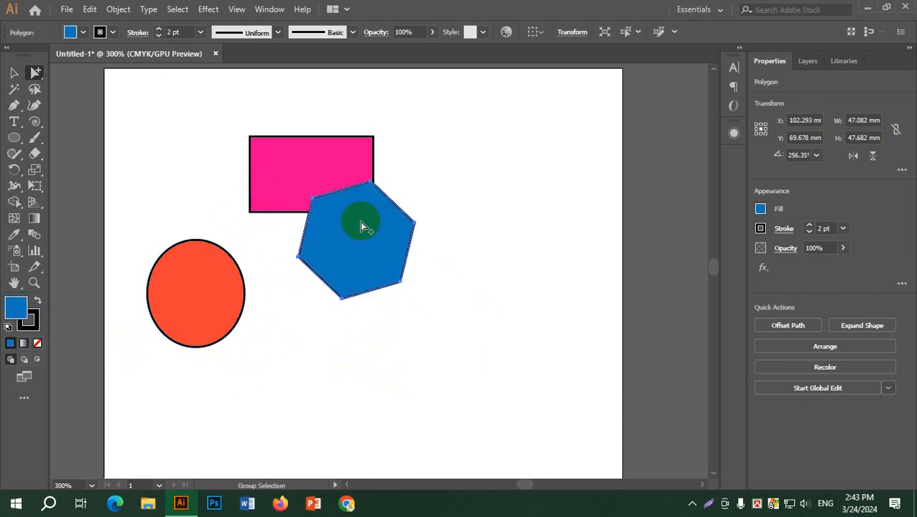
Move the whole group of spread-out shapes slightly to the right with the Selection tool.
left_click(16, 74)
left_click(184, 166)
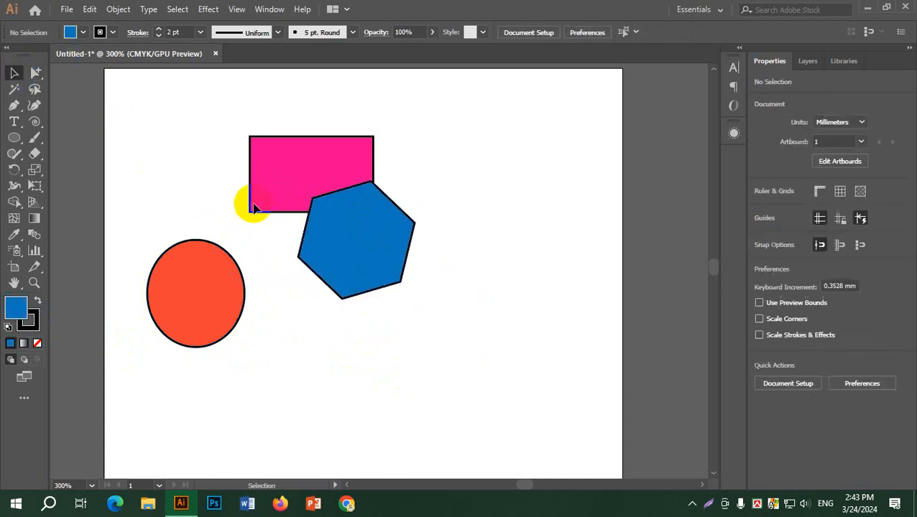
left_click_drag(316, 166, 346, 177)
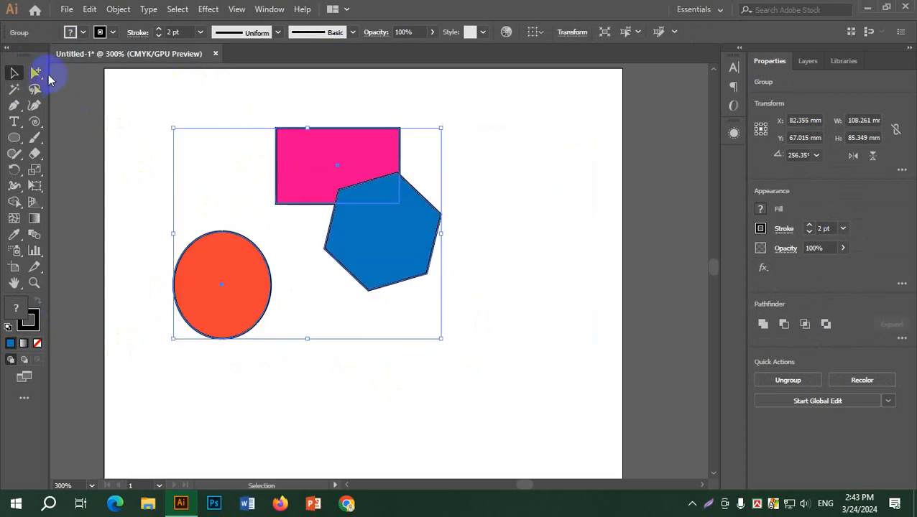
Move only the grouped ellipse onto the overlap of the rectangle and hexagon using the Group Selection tool.
left_click_drag(35, 72, 81, 85)
left_click_drag(229, 262, 334, 192)
left_click(358, 355)
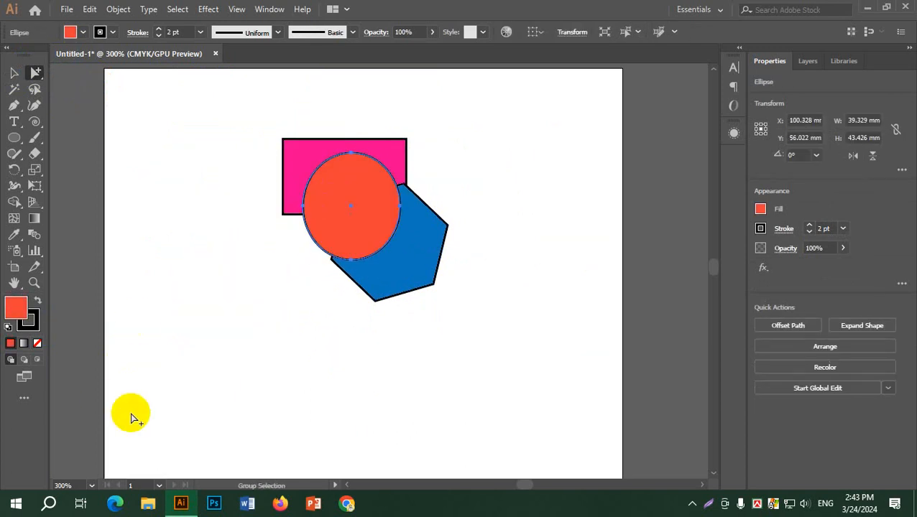
Select the whole group with the Selection tool, ungroup its three shapes and clear the selection.
left_click(14, 72)
left_click(186, 260)
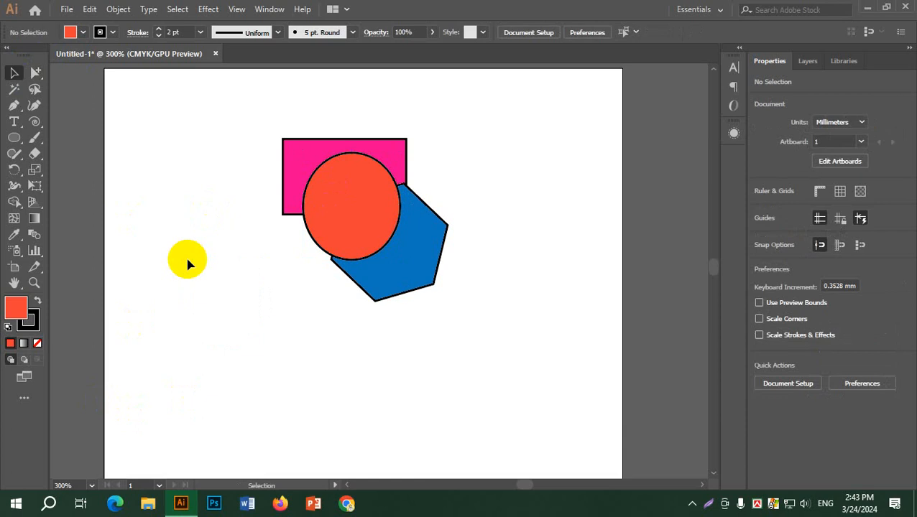
left_click(378, 201)
left_click(545, 211)
left_click(379, 180)
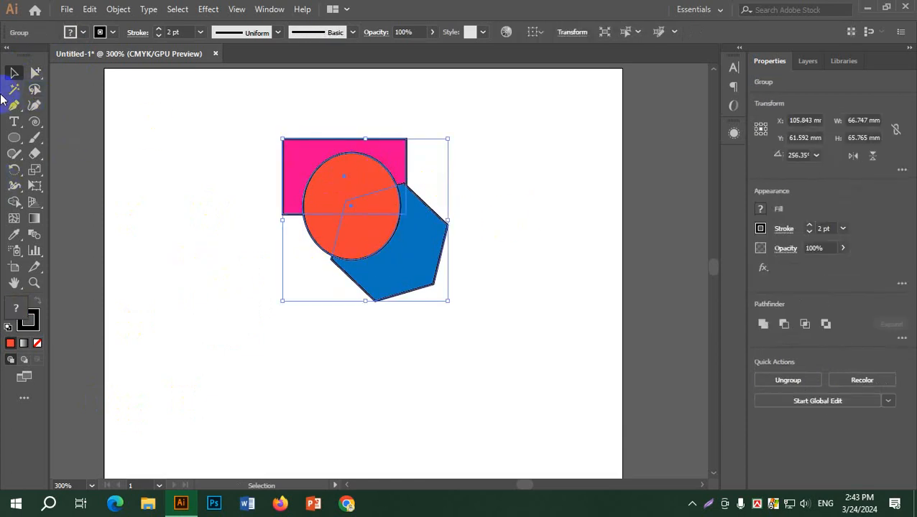
left_click(514, 230)
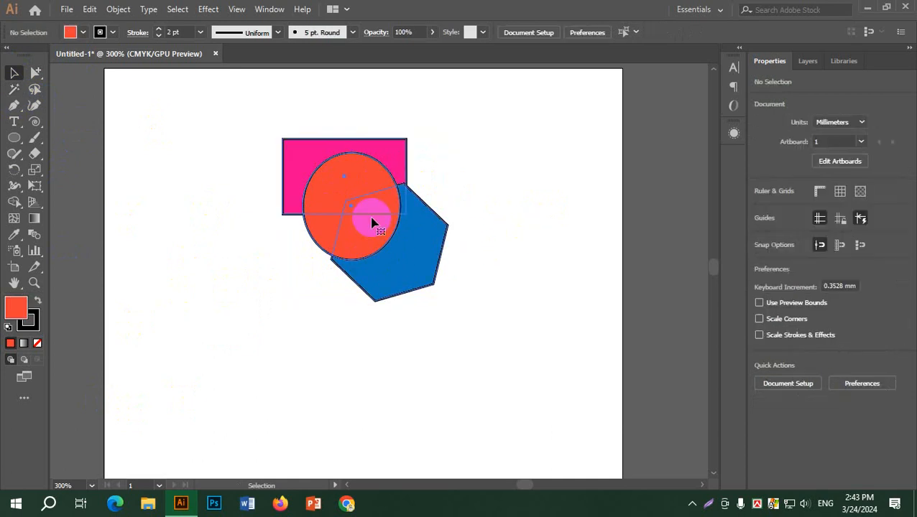
left_click(342, 210)
right_click(343, 210)
left_click(379, 318)
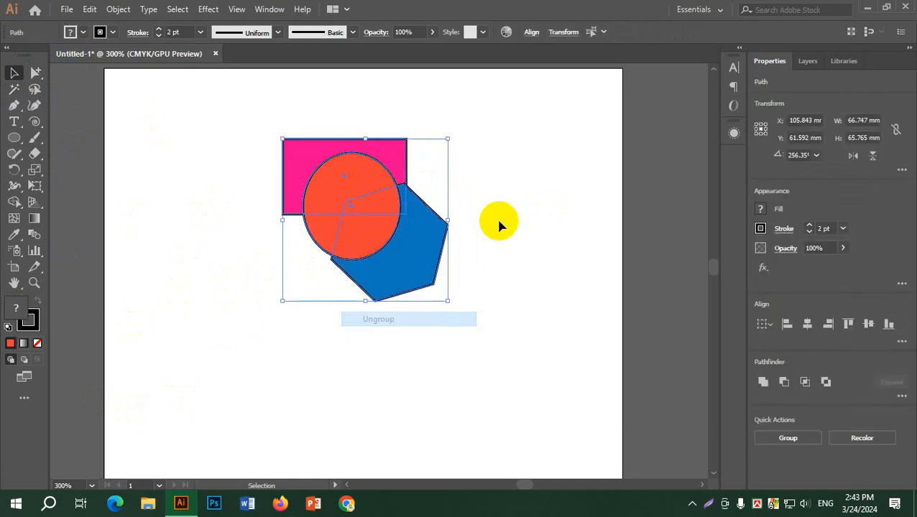
left_click(527, 204)
Duplicate the ellipse twice, placing one copy to the lower left and one below the overlapping shapes.
left_click(364, 205)
left_click_drag(371, 202, 422, 359)
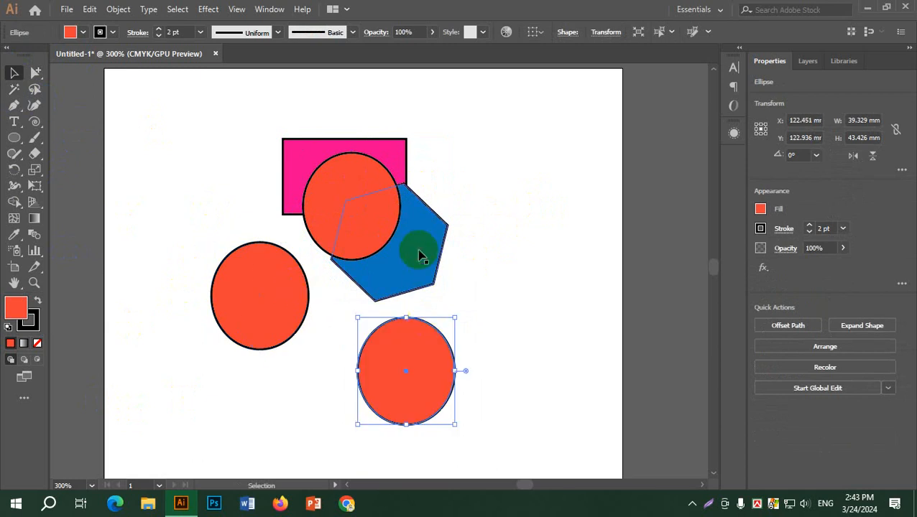
Duplicate the blue hexagon to its upper right and the pink rectangle to its left, then clear the selection.
left_click(419, 253)
left_click_drag(420, 253, 539, 187)
left_click_drag(300, 169, 133, 168)
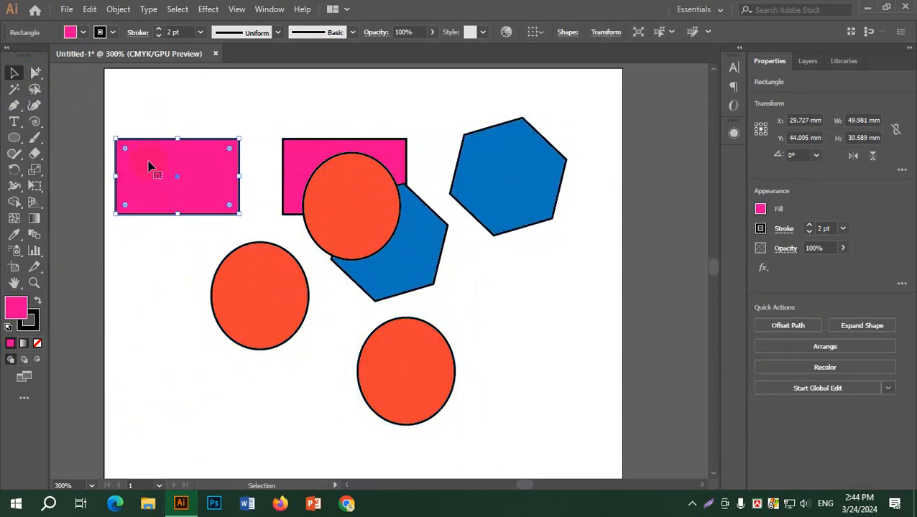
left_click(497, 371)
Spread the overlapping originals apart, moving the ellipse down, the hexagon below its copy and the rectangle up, then clear the selection.
left_click_drag(365, 206, 385, 268)
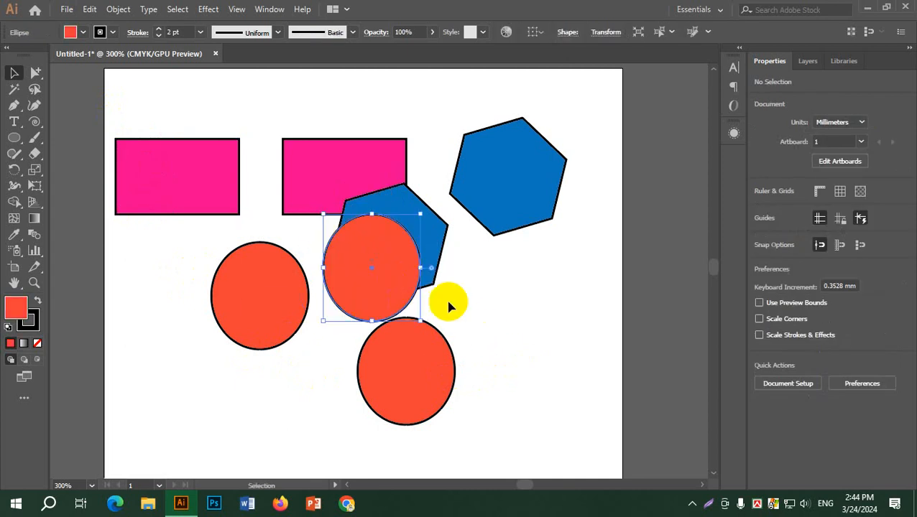
left_click(492, 302)
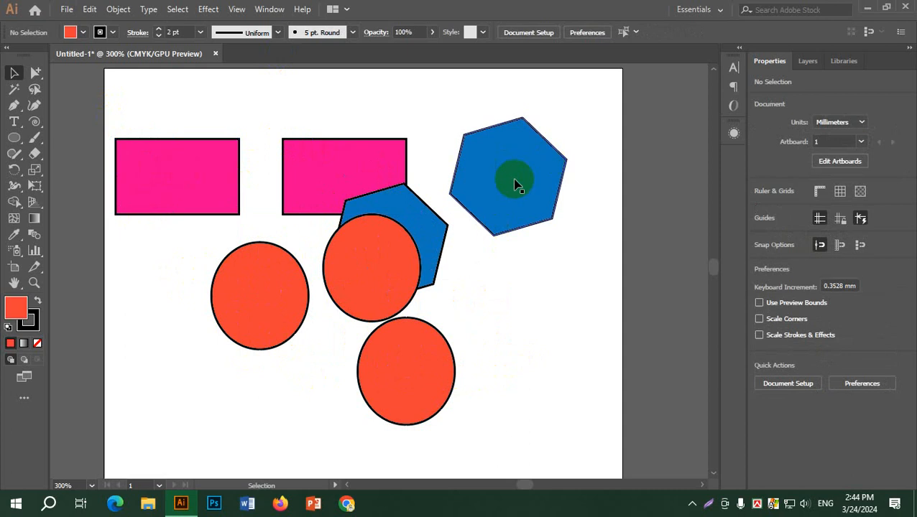
left_click_drag(442, 229, 562, 293)
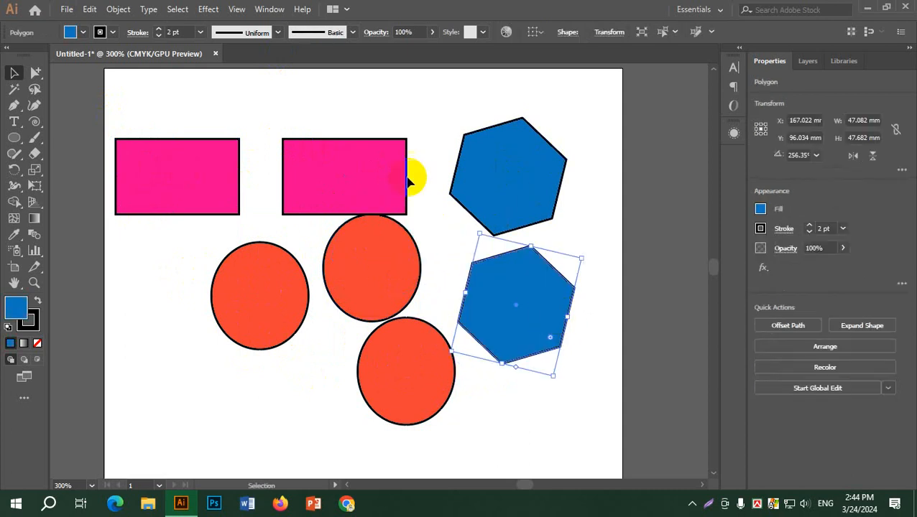
left_click_drag(375, 180, 373, 149)
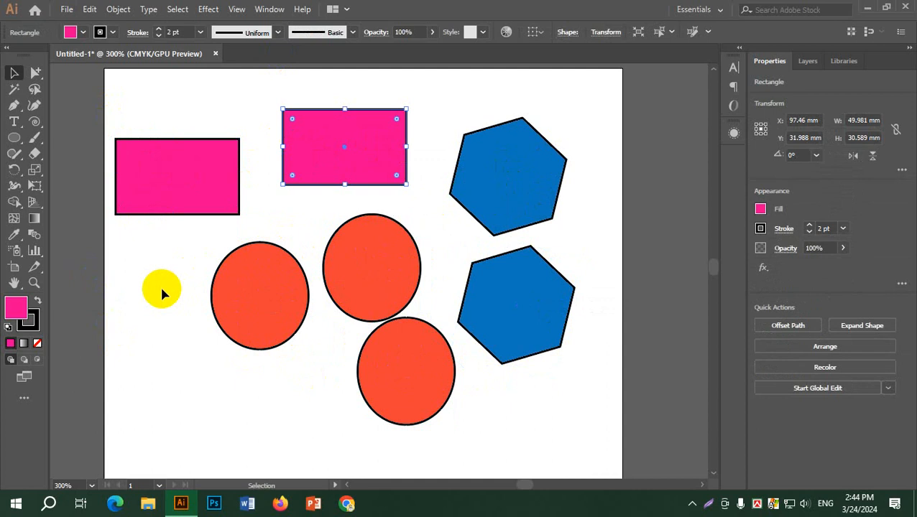
left_click(156, 251)
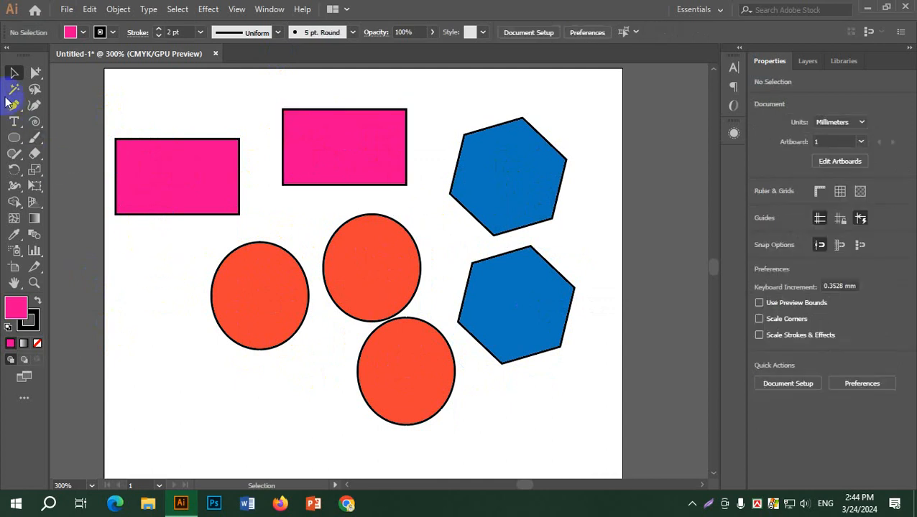
Select same-coloured objects with the Magic Wand, alternating between the pink rectangles and the orange-red ellipses.
left_click(15, 91)
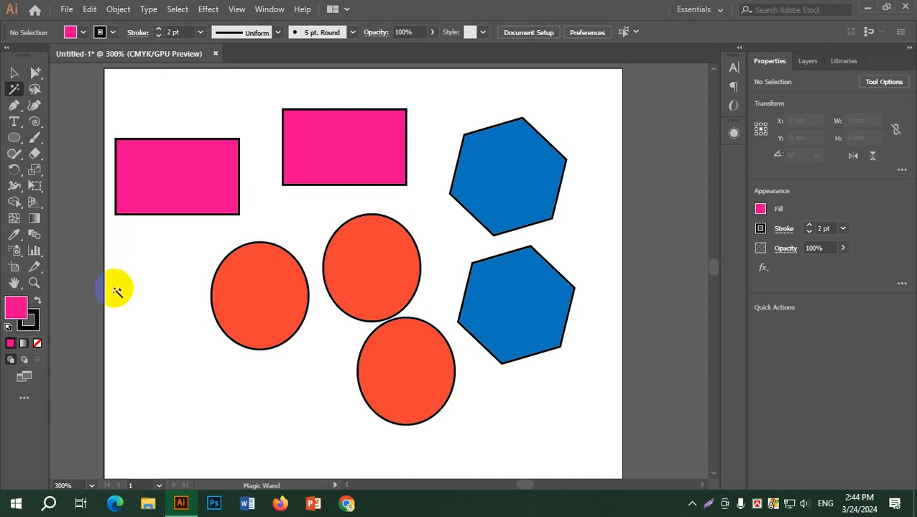
left_click(168, 171)
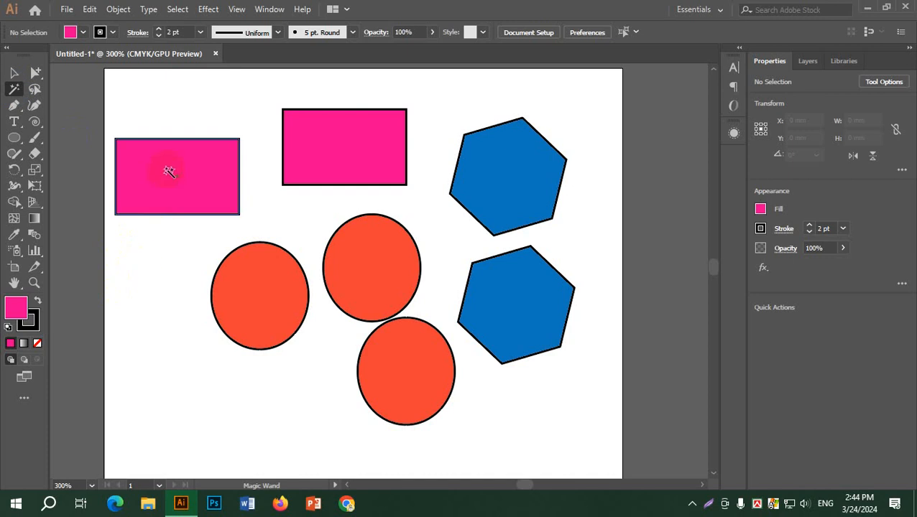
left_click(262, 273)
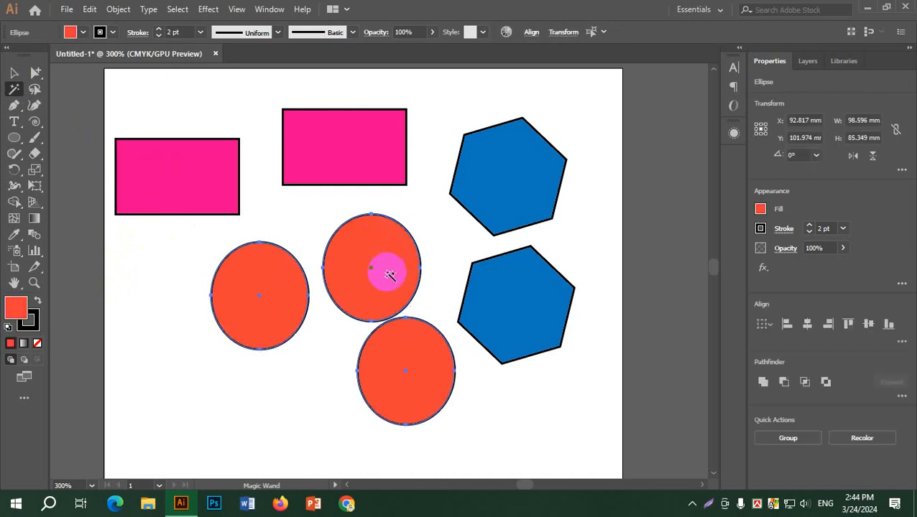
left_click(328, 225)
left_click(214, 296)
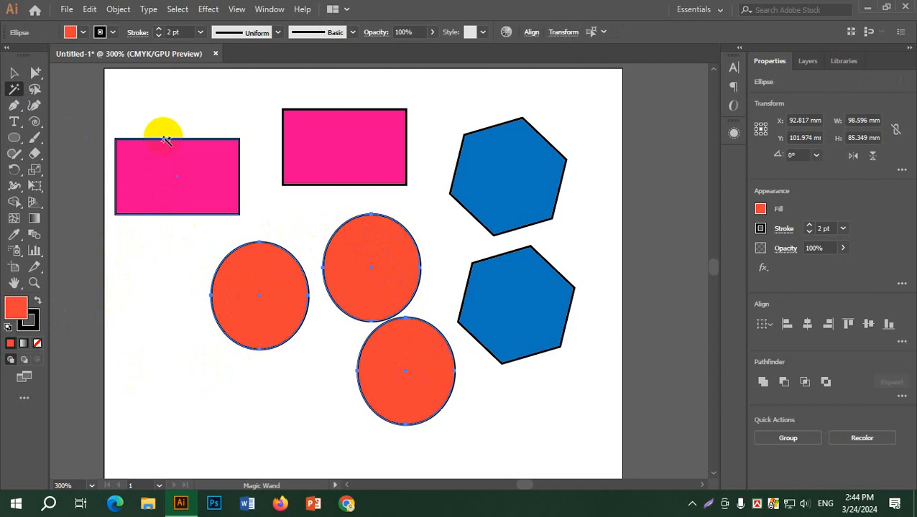
left_click(138, 175)
left_click(334, 147)
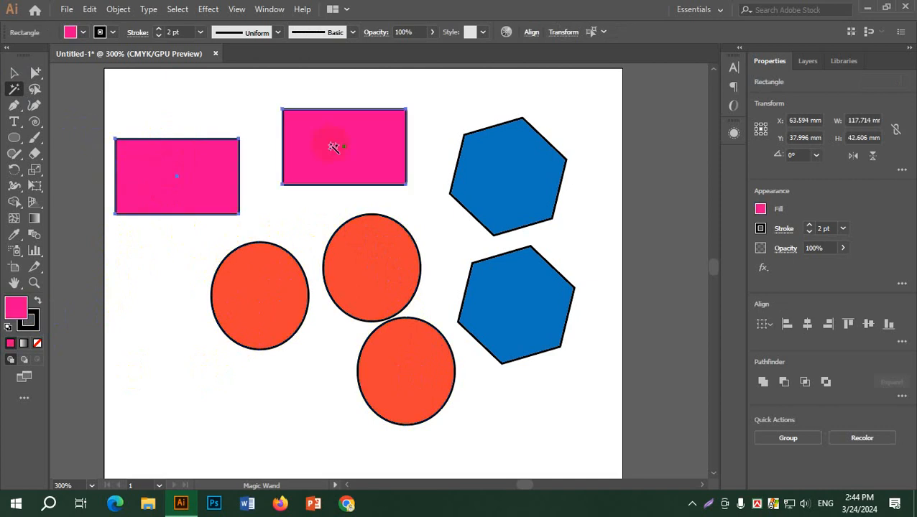
left_click(231, 327, "shift")
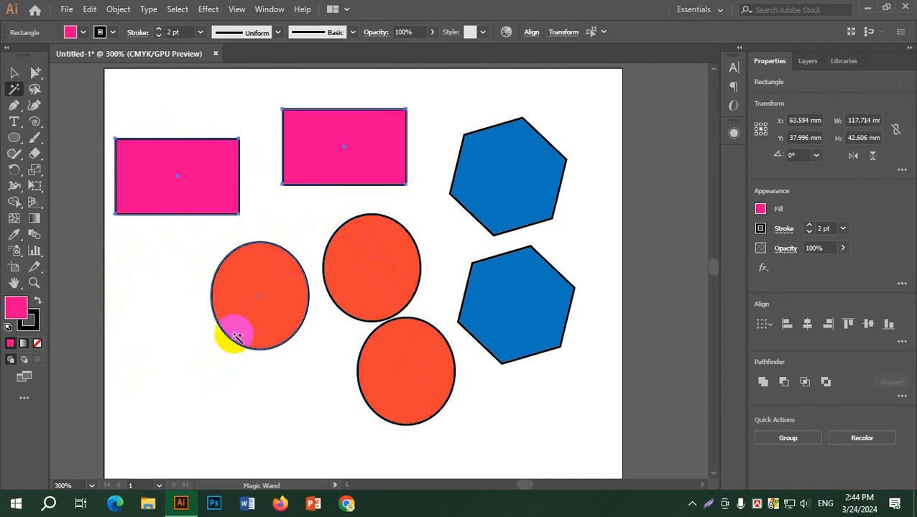
left_click(255, 282)
Select both blue hexagons with the Magic Wand and move them together slightly upward.
left_click(512, 146)
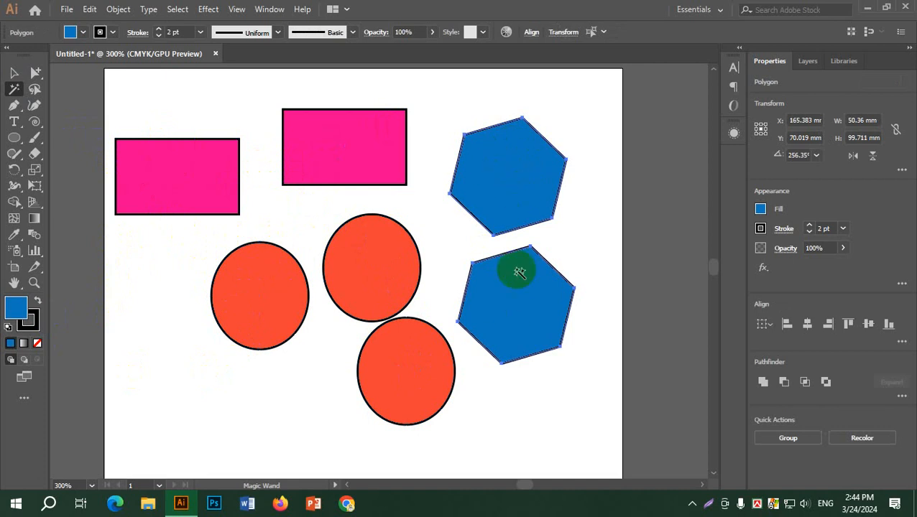
left_click(13, 73)
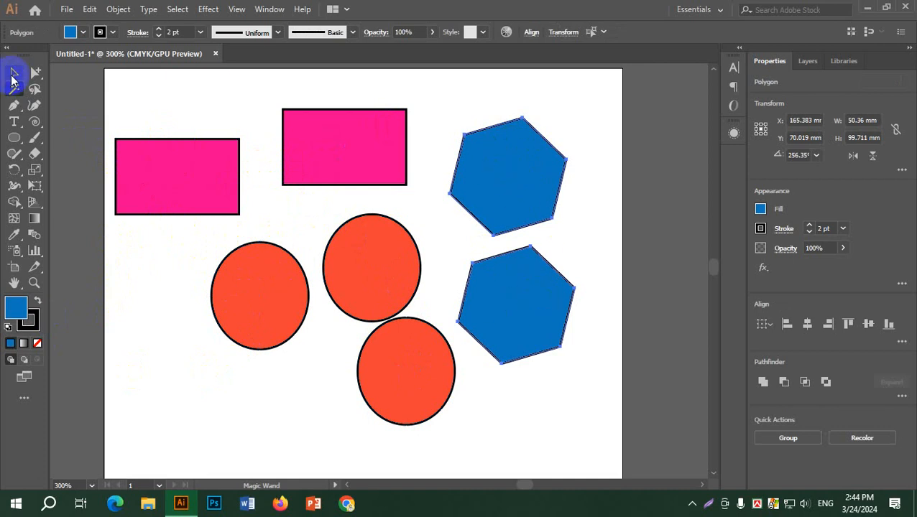
left_click(511, 183)
left_click_drag(511, 183, 513, 155)
Try an orange-red fill on both hexagons, change it to light orange, and delete the two hexagons.
left_click(82, 32)
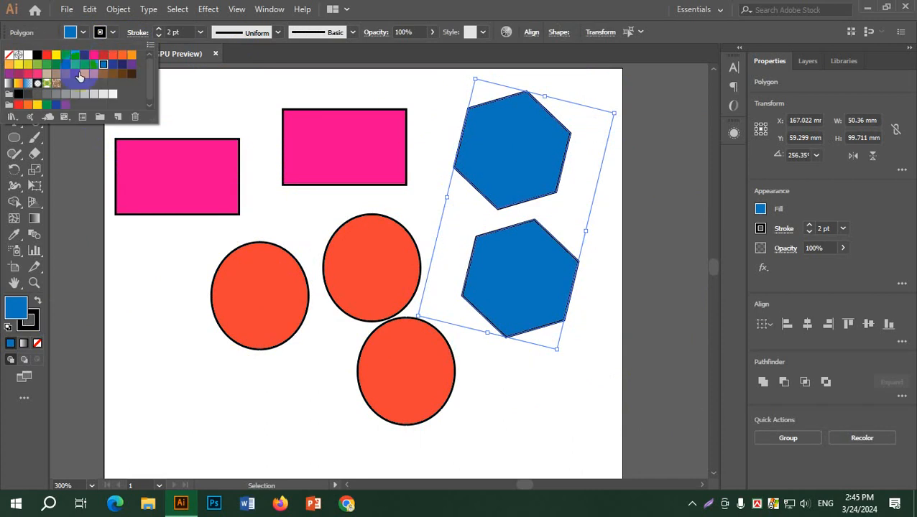
left_click(112, 55)
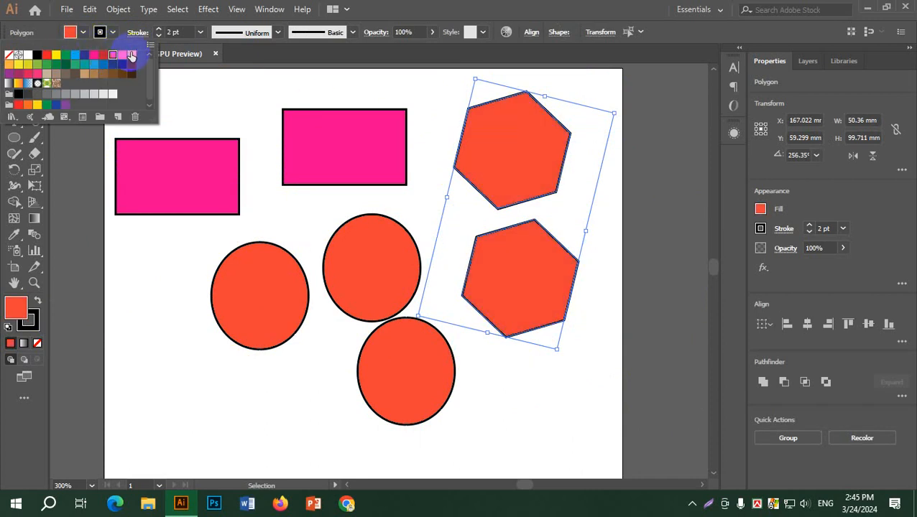
left_click(132, 56)
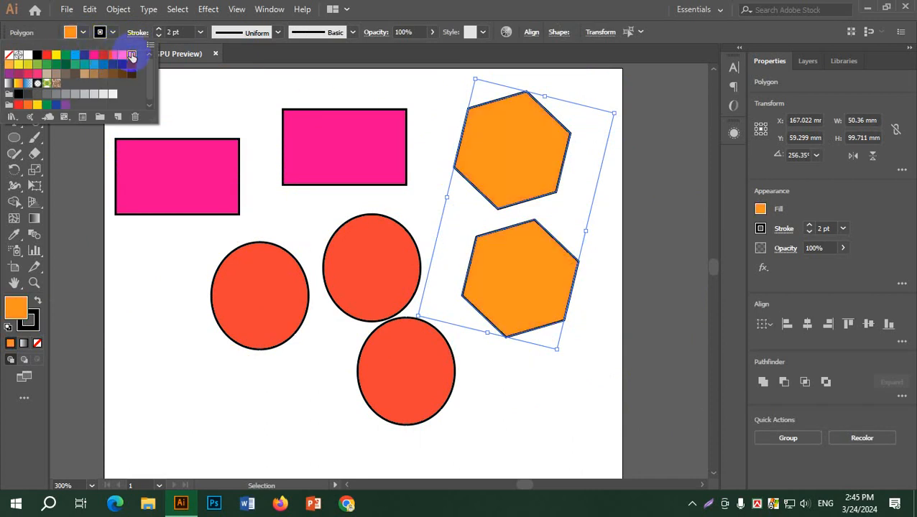
left_click(608, 321)
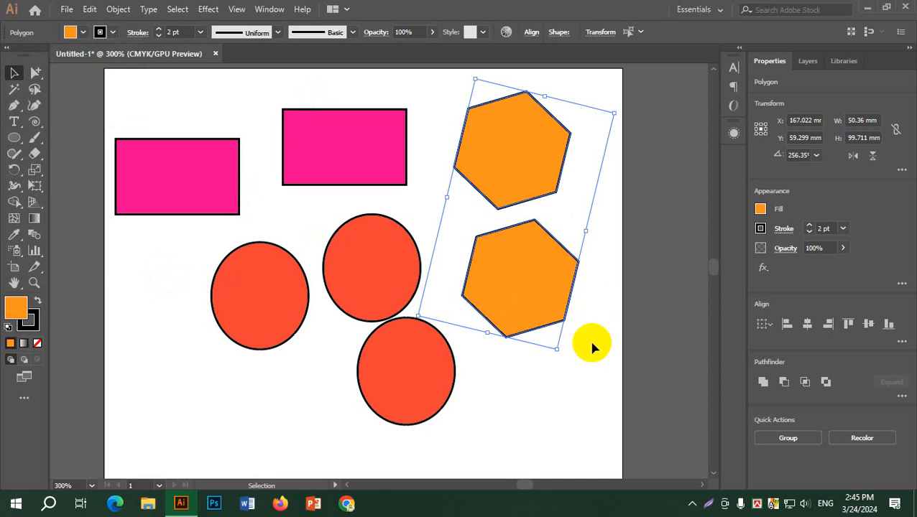
key("Delete")
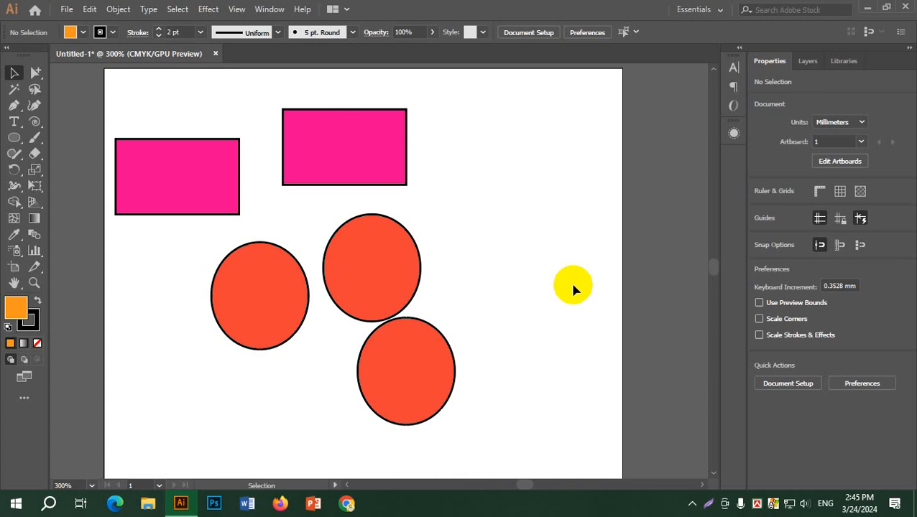
Select all three orange-red ellipses with the Magic Wand, fill them with green and clear the selection.
left_click(15, 90)
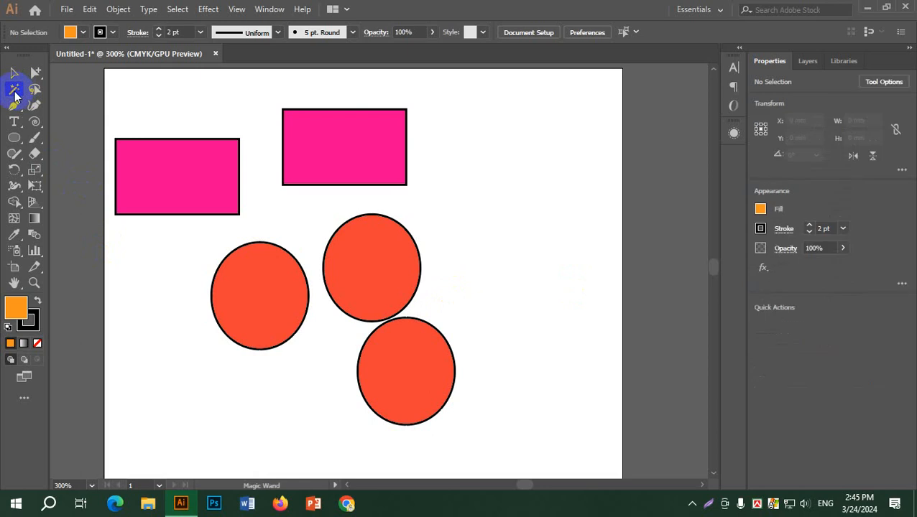
left_click(255, 300)
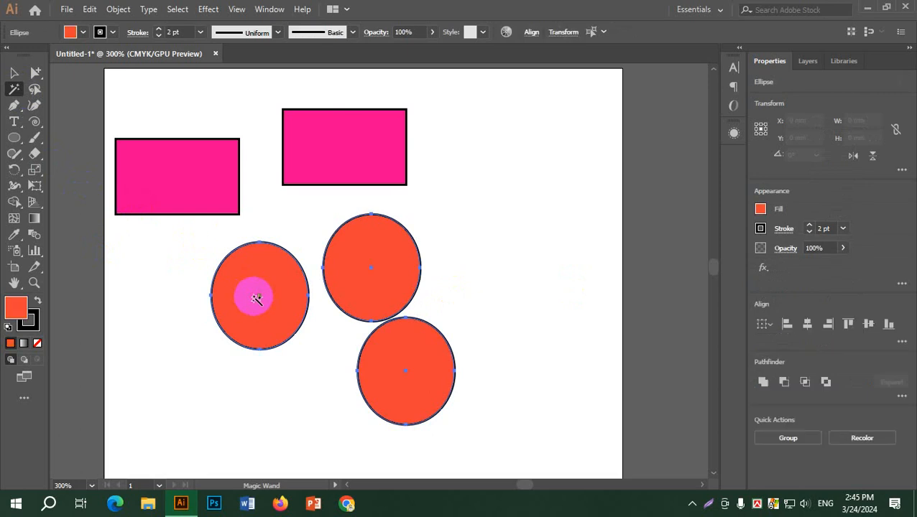
left_click(83, 32)
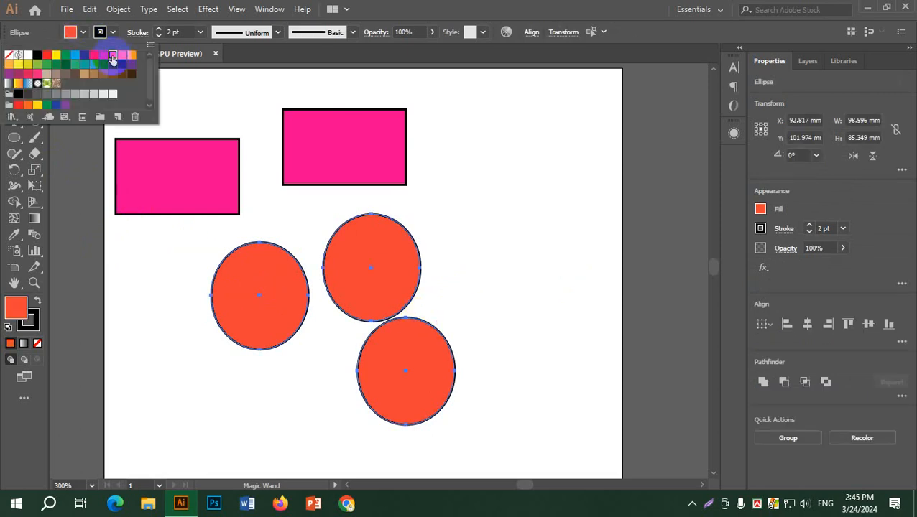
left_click(76, 66)
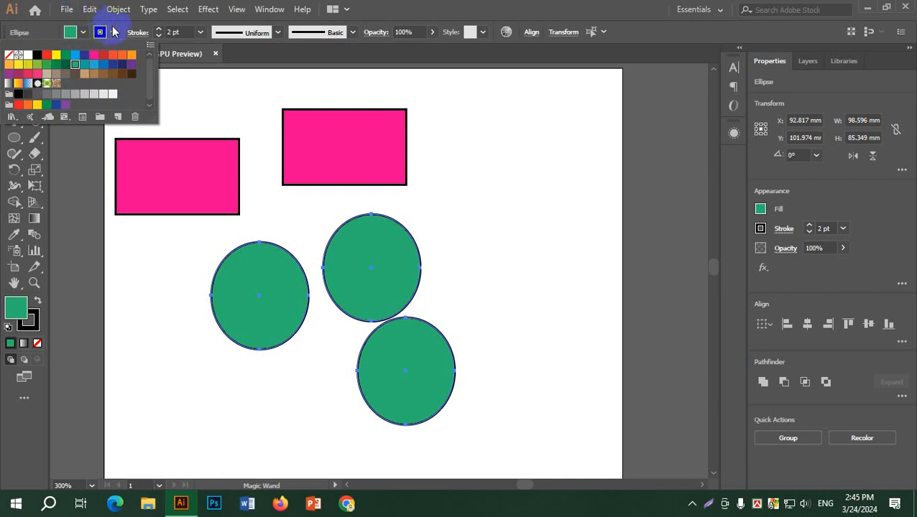
left_click(14, 73)
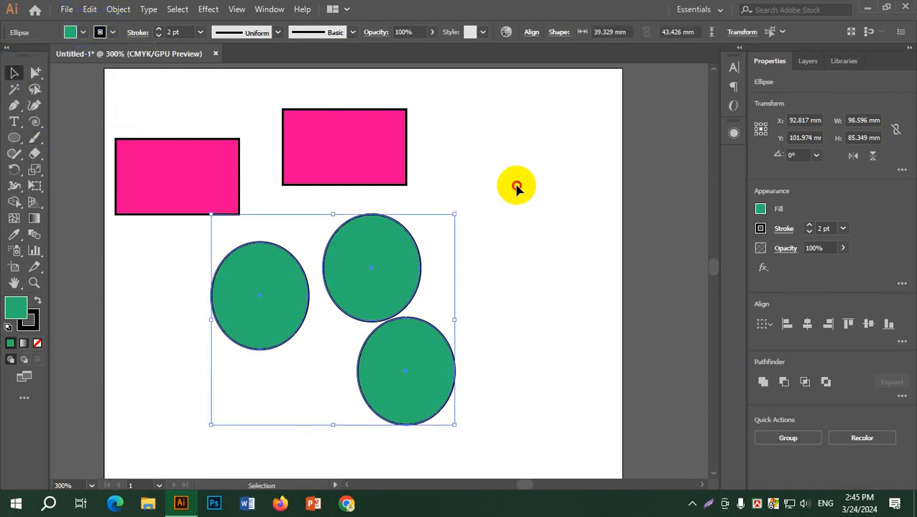
left_click(480, 207)
Overlap the left rectangle with the other one, place the upper ellipse over both and shrink it to about 32 × 36 mm.
left_click_drag(206, 184, 301, 173)
left_click_drag(384, 268, 323, 161)
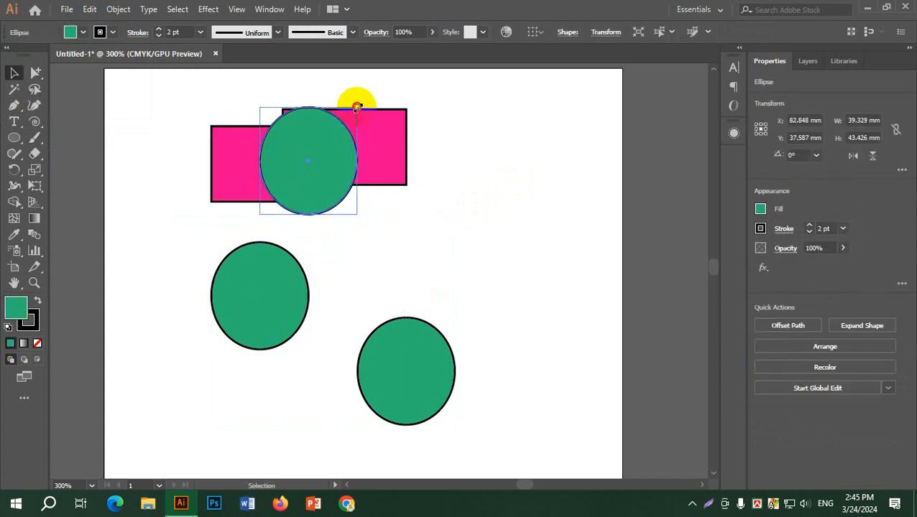
left_click_drag(358, 102, 305, 136)
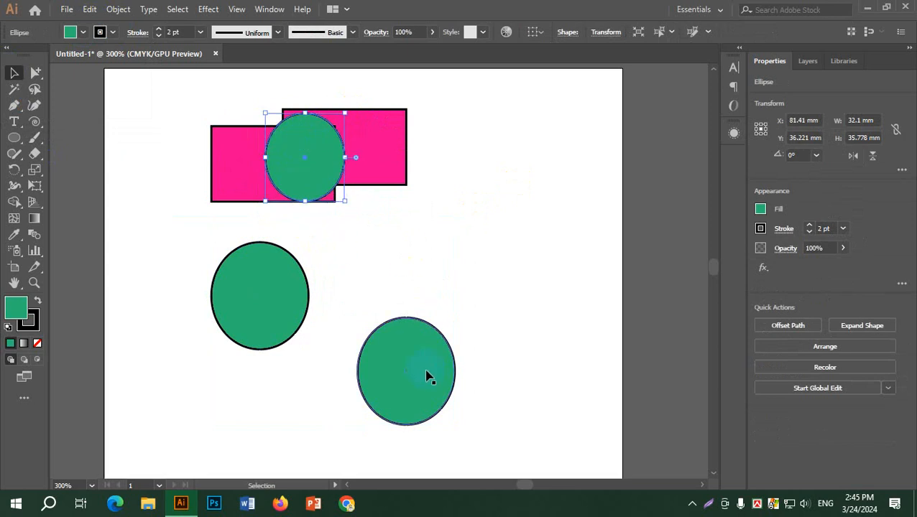
Move the remaining two green ellipses onto the overlapping rectangles and clear the selection.
left_click_drag(425, 374, 381, 201)
left_click_drag(256, 308, 311, 179)
left_click(507, 365)
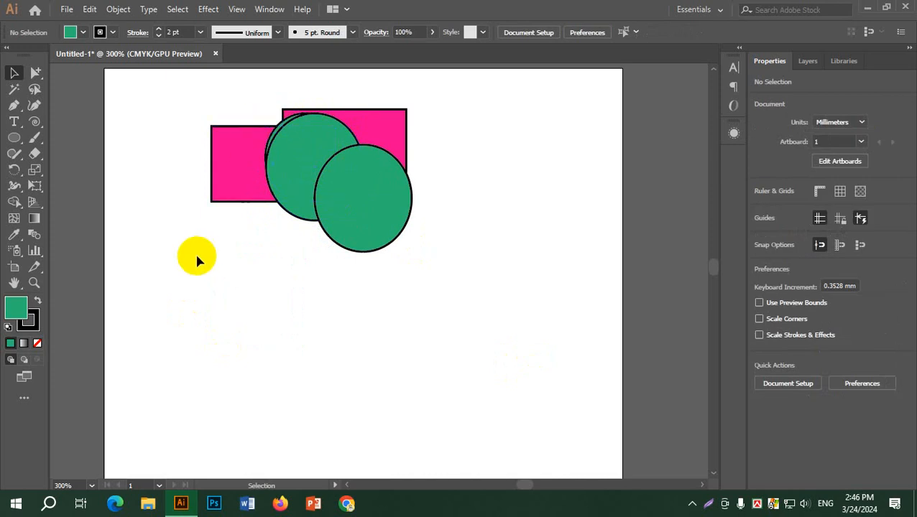
Try lassoing around the overlapping upper-left edges of the green ellipses with the Lasso tool, then clear the selection.
left_click(34, 90)
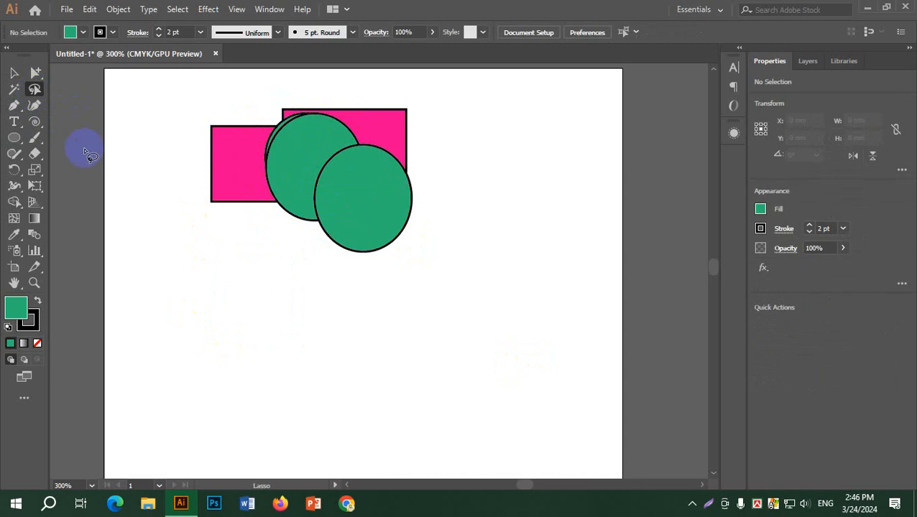
scroll(265, 109, "up", 2)
scroll(265, 110, "up", 2)
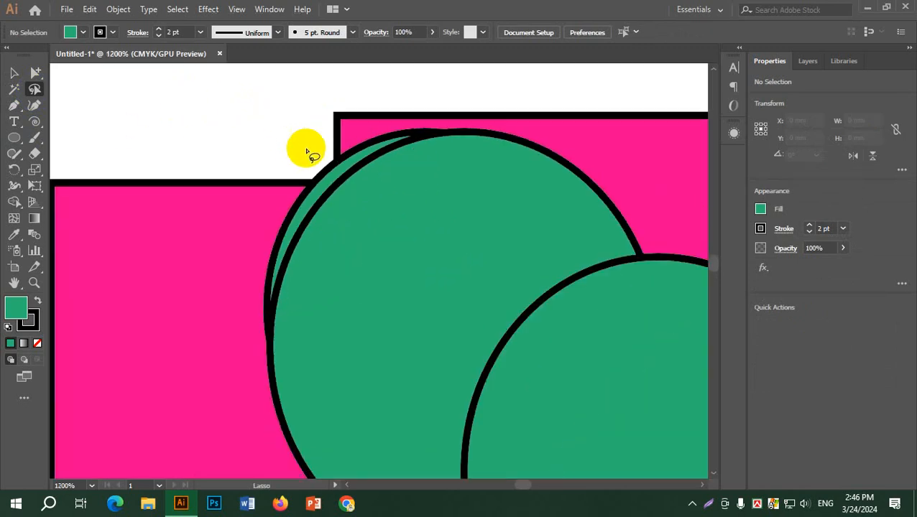
mouse_move(299, 130)
left_mouse_down()
mouse_move(327, 175)
mouse_move(330, 159)
mouse_move(325, 174)
mouse_move(311, 151)
mouse_move(333, 185)
left_mouse_up()
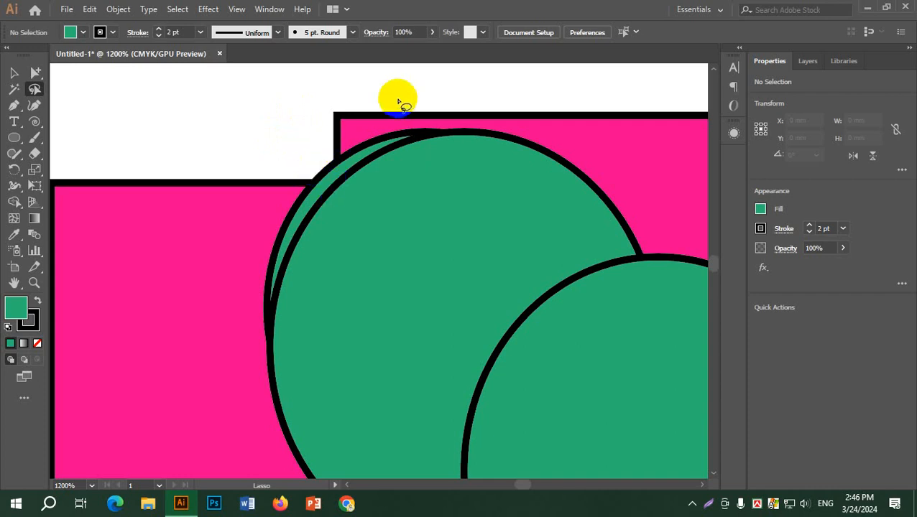
mouse_move(410, 236)
left_mouse_down()
mouse_move(303, 241)
mouse_move(246, 338)
left_mouse_up()
left_click(246, 107)
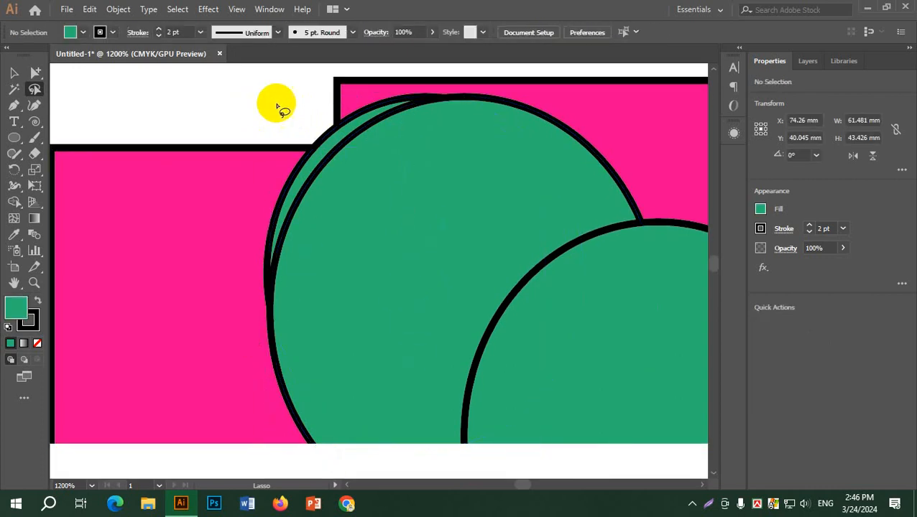
Lasso the upper-left edge where the right rectangle and green ellipse overlap, clear the selection and lasso the same area again.
left_click_drag(287, 82, 359, 168)
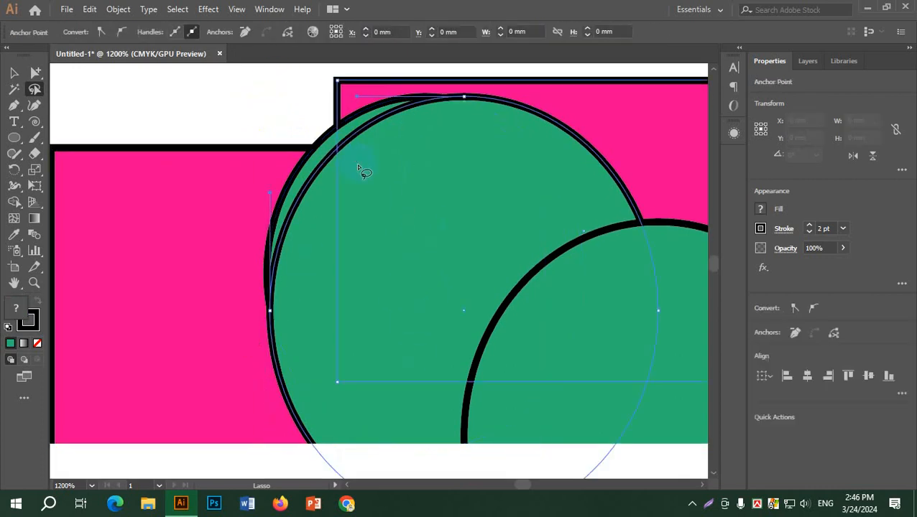
left_click(280, 92)
left_click_drag(280, 93, 334, 176)
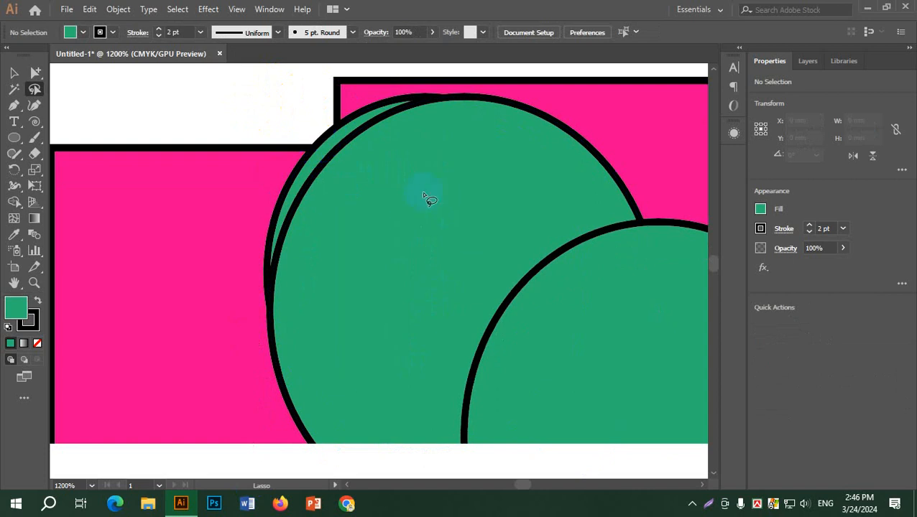
Select the left large ellipse by lassoing around its lower edge, and switch to the Selection tool.
scroll(426, 200, "down", 5)
mouse_move(285, 471)
left_mouse_down()
mouse_move(420, 320)
mouse_move(501, 328)
mouse_move(422, 420)
left_mouse_up()
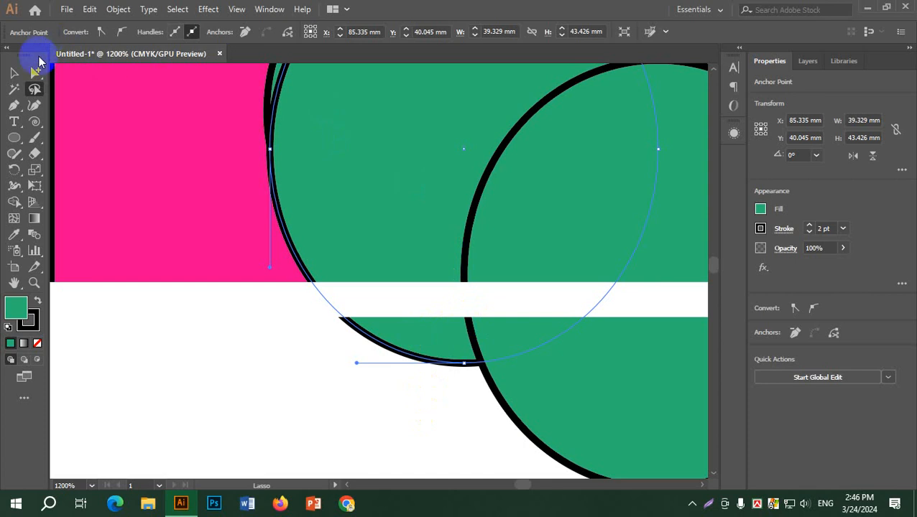
left_click(15, 73)
scroll(268, 311, "down", 6)
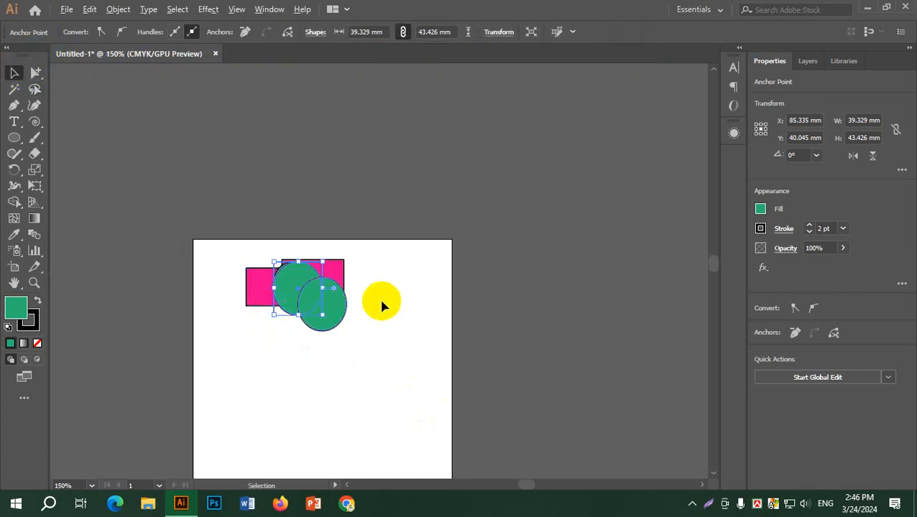
Lasso the upper-right corner of the right pink rectangle twice, then clear the selection with the Selection tool.
left_click(382, 305)
scroll(334, 286, "up", 5)
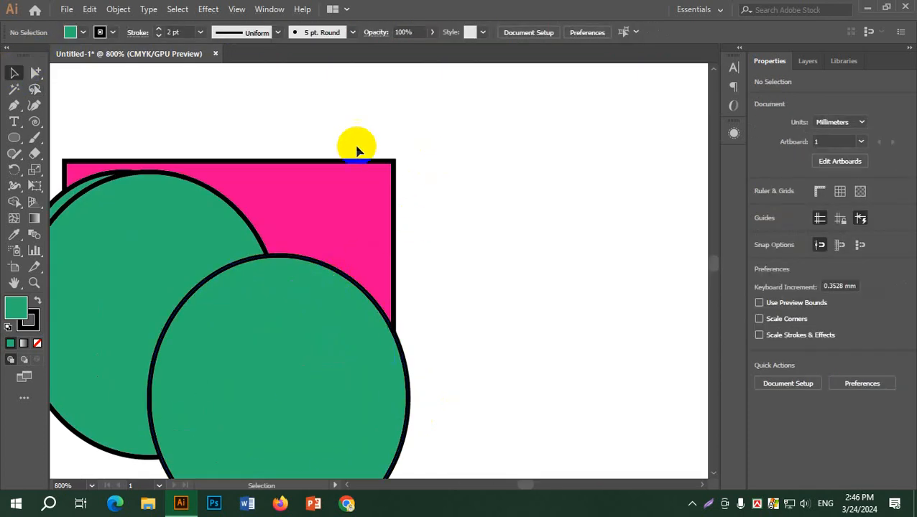
left_click(35, 89)
left_click_drag(349, 125, 526, 253)
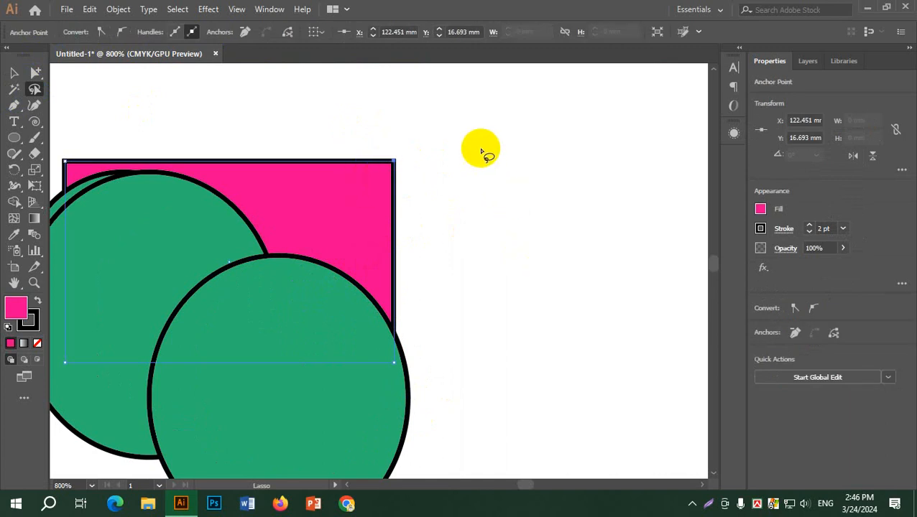
left_click_drag(370, 133, 501, 263)
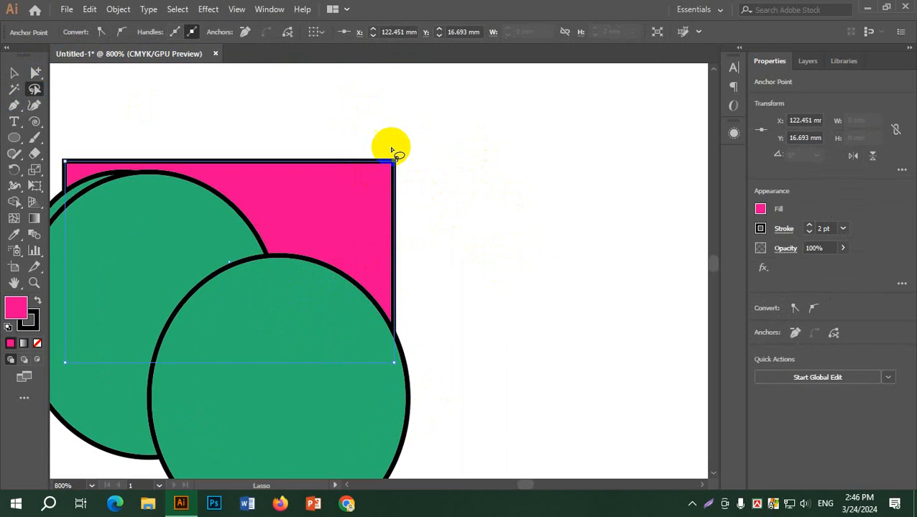
left_click(13, 72)
left_click(206, 75)
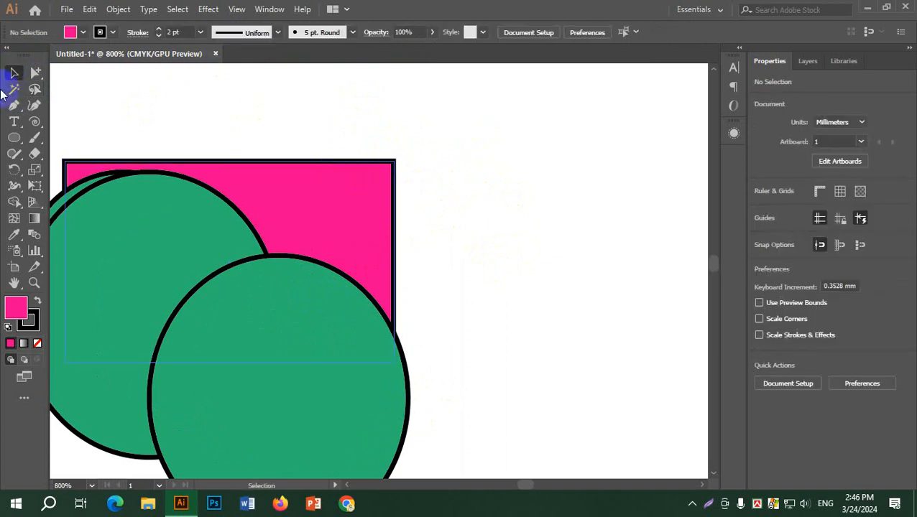
Move the right pink rectangle clear of the green ellipses, shift the front ellipse down and to the left, and clear the selection.
left_click(393, 161)
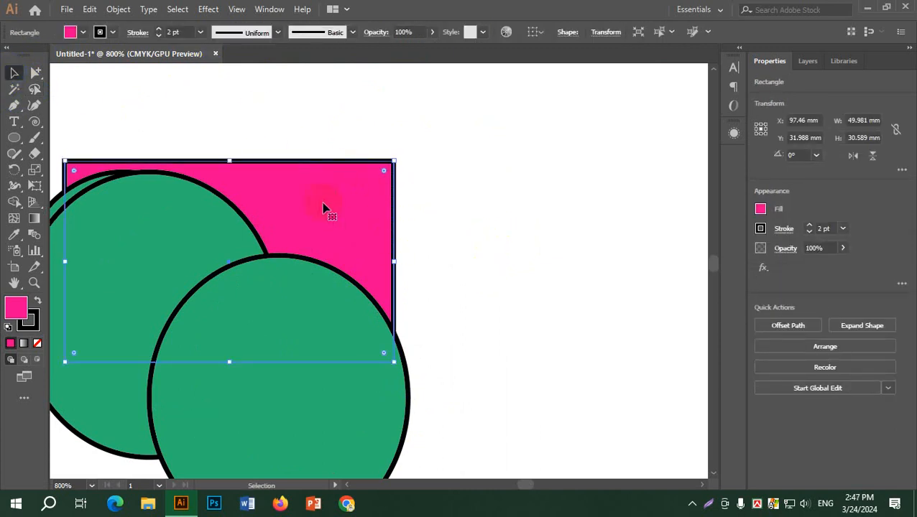
left_click_drag(283, 198, 555, 146)
left_click_drag(331, 323, 219, 384)
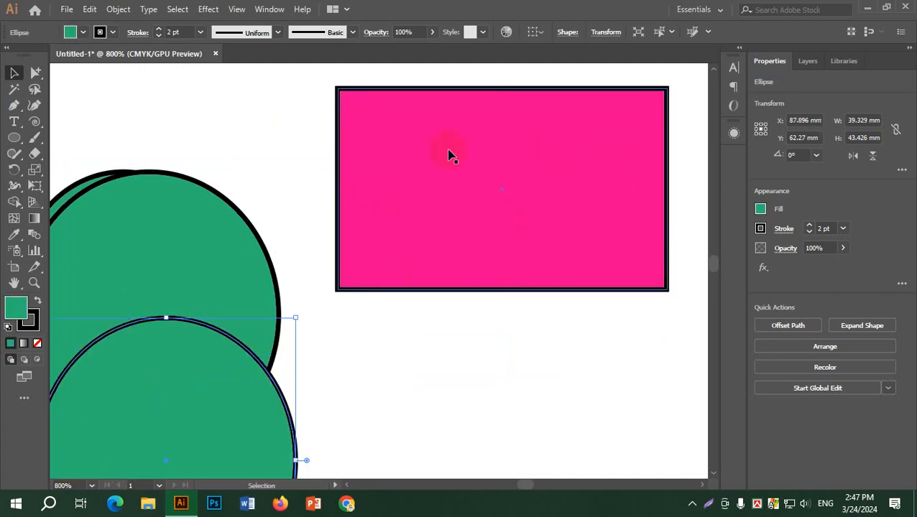
left_click(485, 143)
left_click_drag(556, 135, 525, 153)
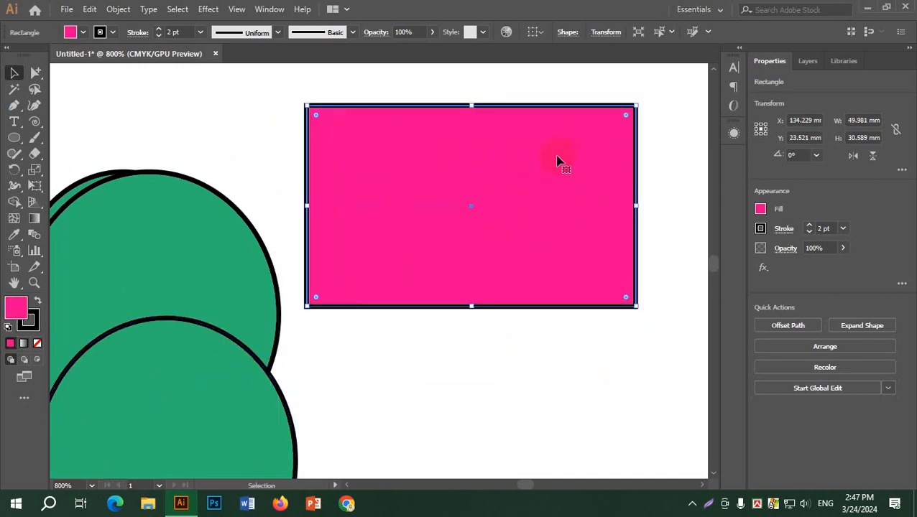
left_click_drag(482, 223, 504, 222)
left_click_drag(480, 176, 576, 239)
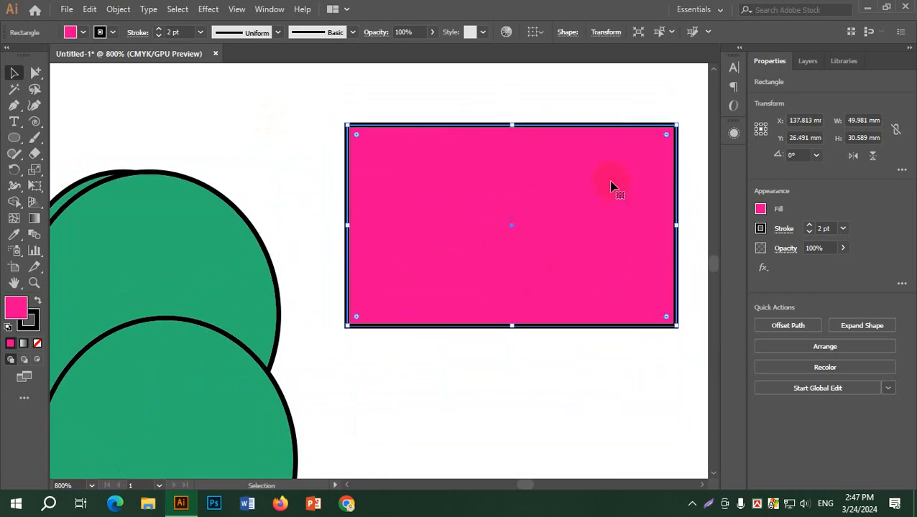
left_click_drag(558, 180, 516, 163)
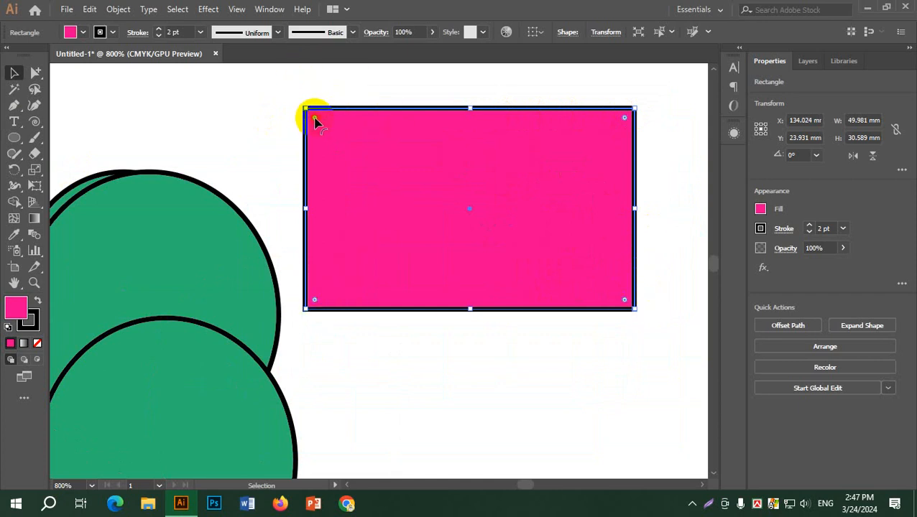
left_click_drag(314, 120, 265, 142)
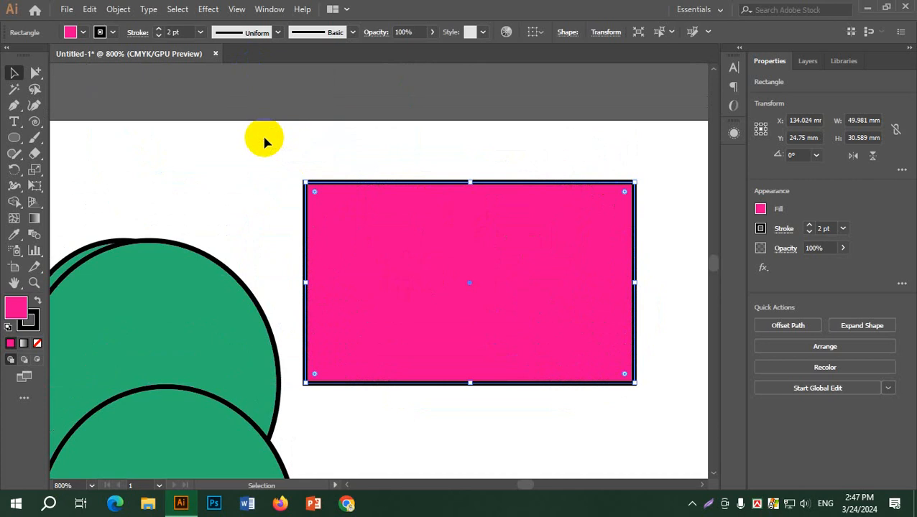
left_click(627, 155)
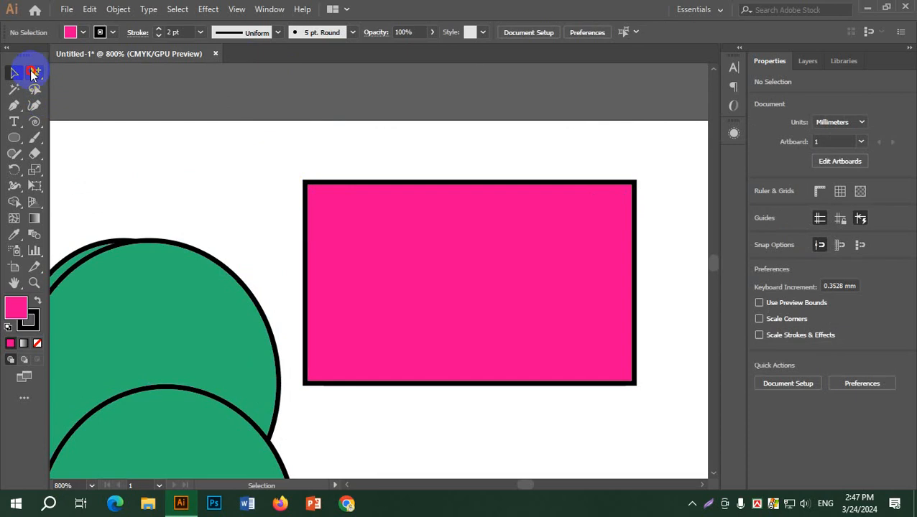
Round the rectangle's upper-right corner to about 16.9 mm and lower-left corner to about 14.1 mm with the Direct Selection tool, then deselect.
left_click_drag(33, 73, 72, 76)
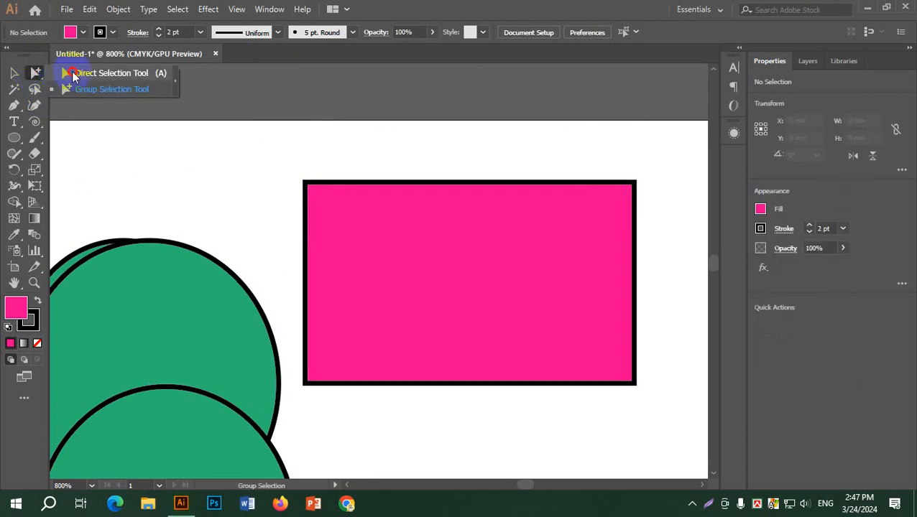
left_click(72, 75)
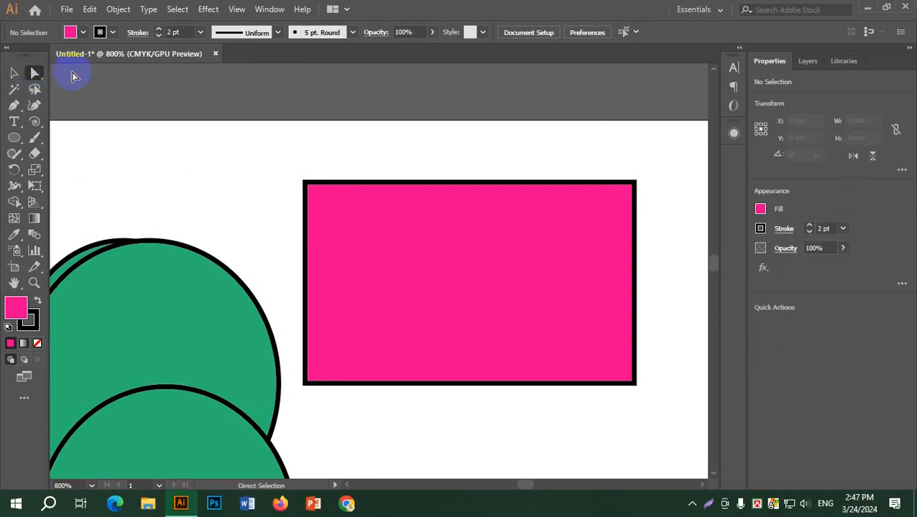
left_click(633, 184)
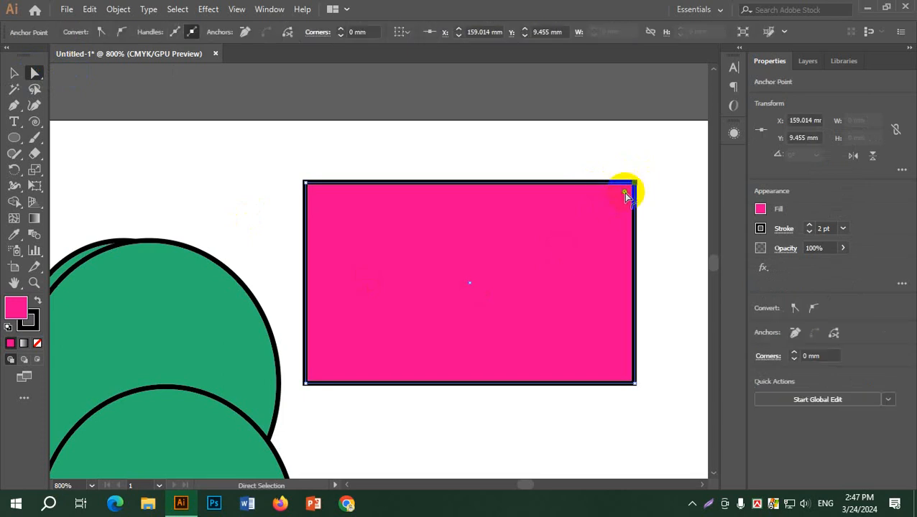
left_click_drag(625, 194, 554, 271)
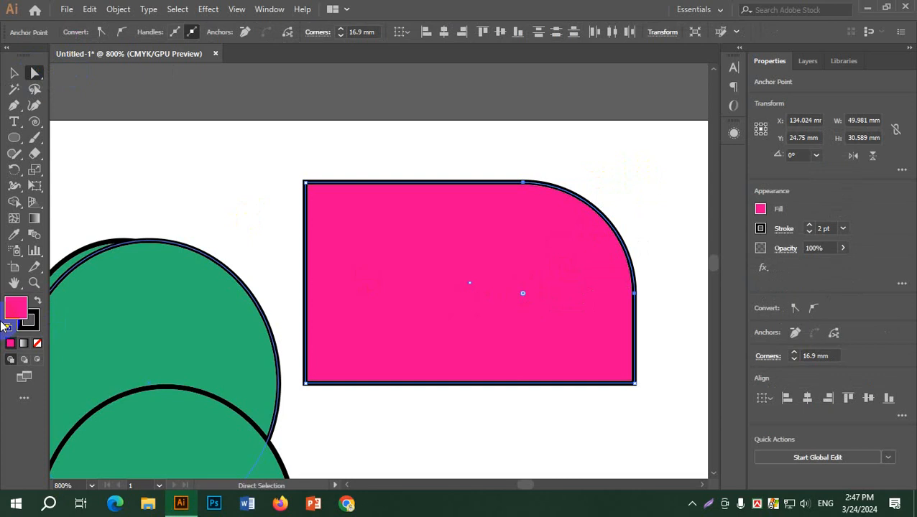
left_click(306, 384)
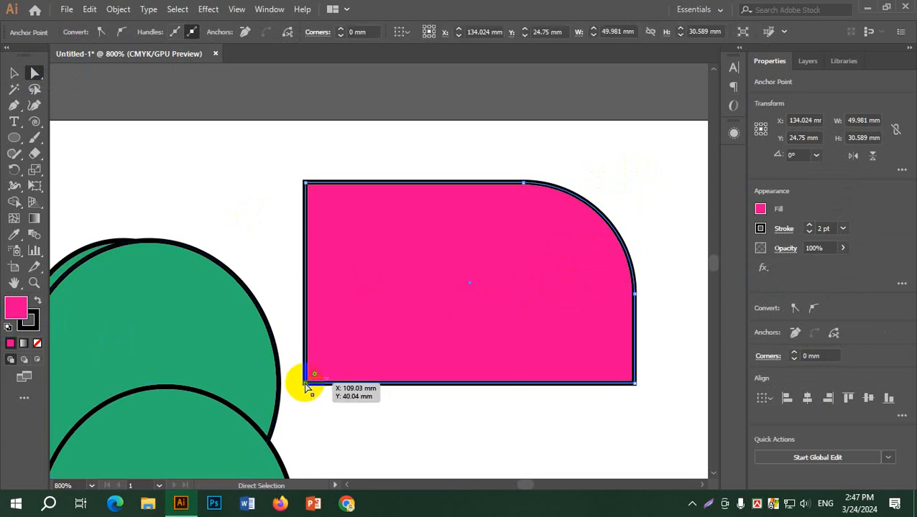
left_click_drag(316, 370, 261, 300)
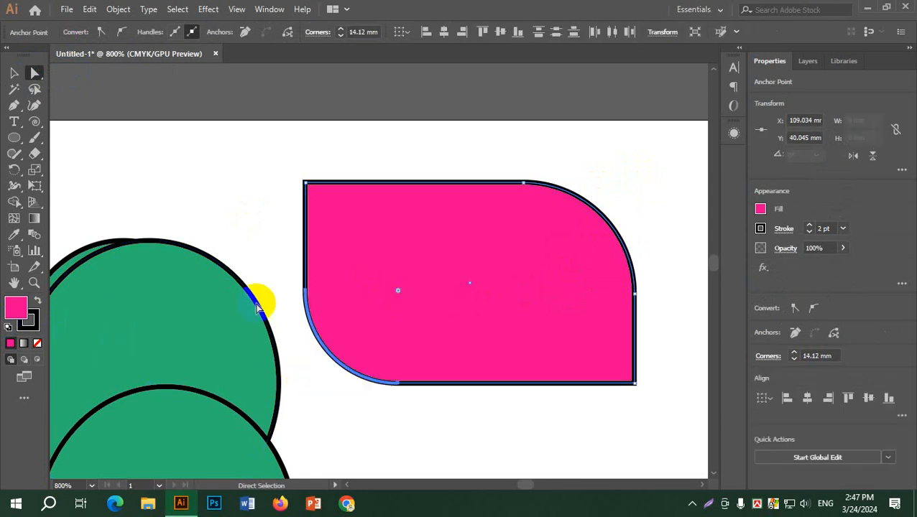
left_click(267, 178)
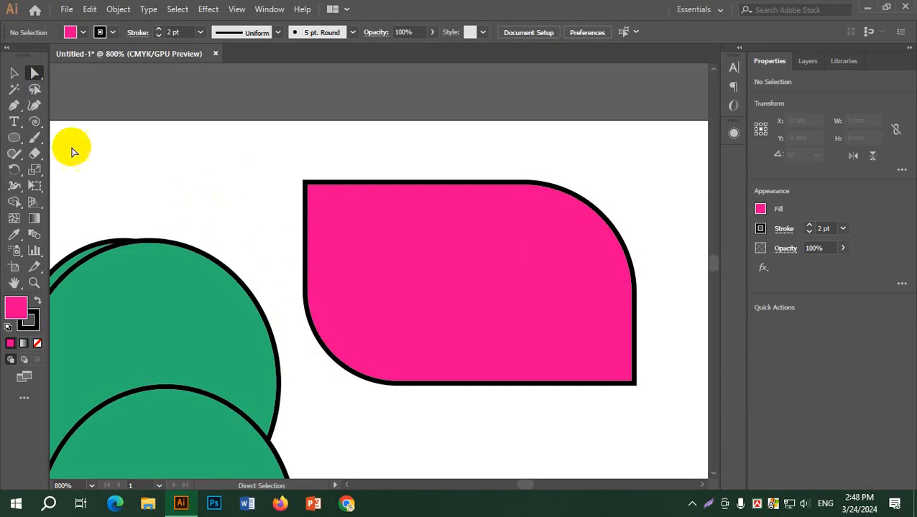
Select the pink shapes and green ellipses together with the Direct Selection tool and delete them.
scroll(320, 246, "down", 3)
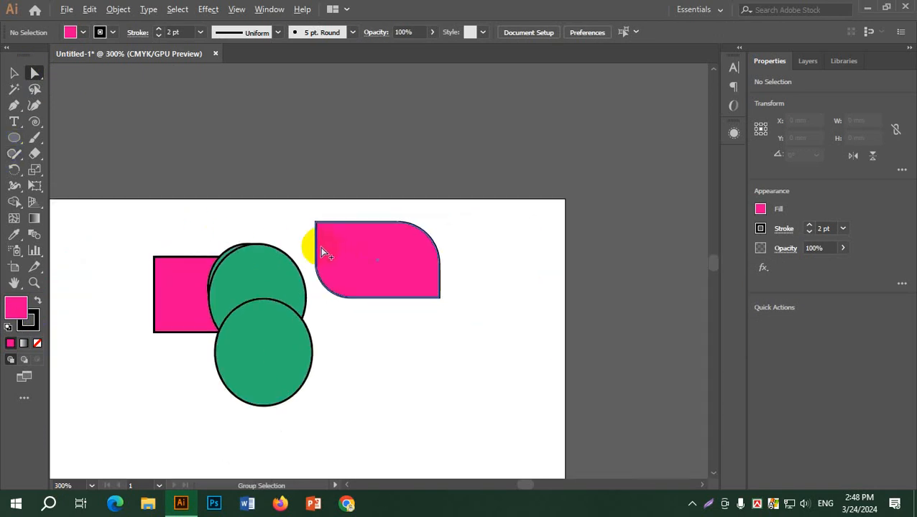
left_click_drag(290, 227, 409, 229)
left_click_drag(220, 227, 548, 420)
key("Delete")
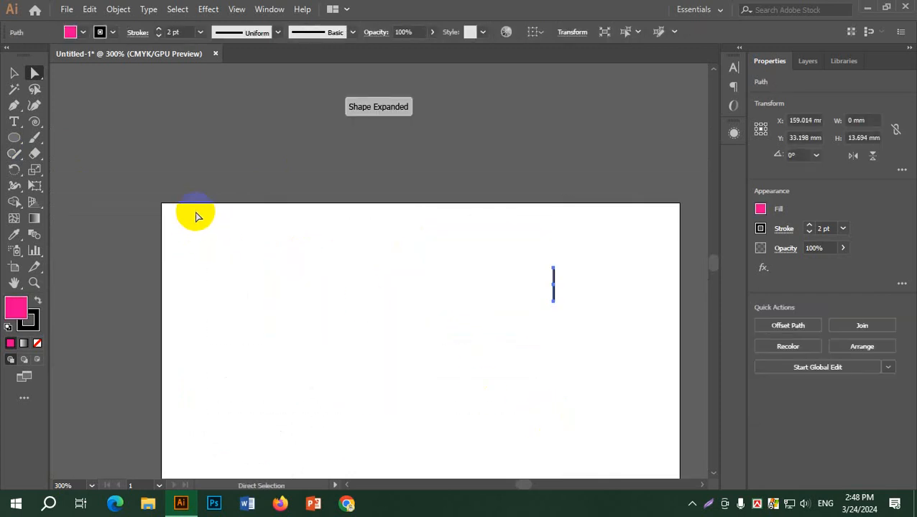
Select the leftover short vertical line with the Selection tool and delete it to empty the artboard.
left_click(14, 107)
left_click(15, 108)
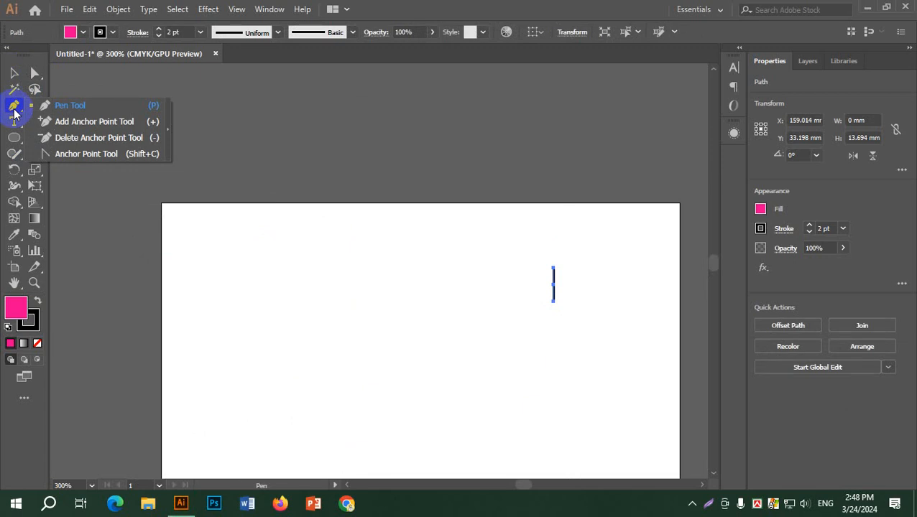
left_click(14, 73)
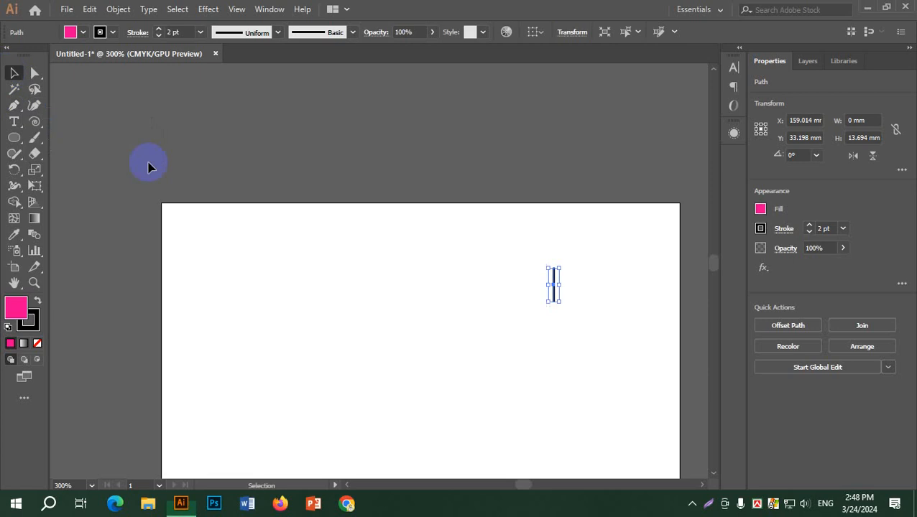
left_click_drag(457, 237, 681, 408)
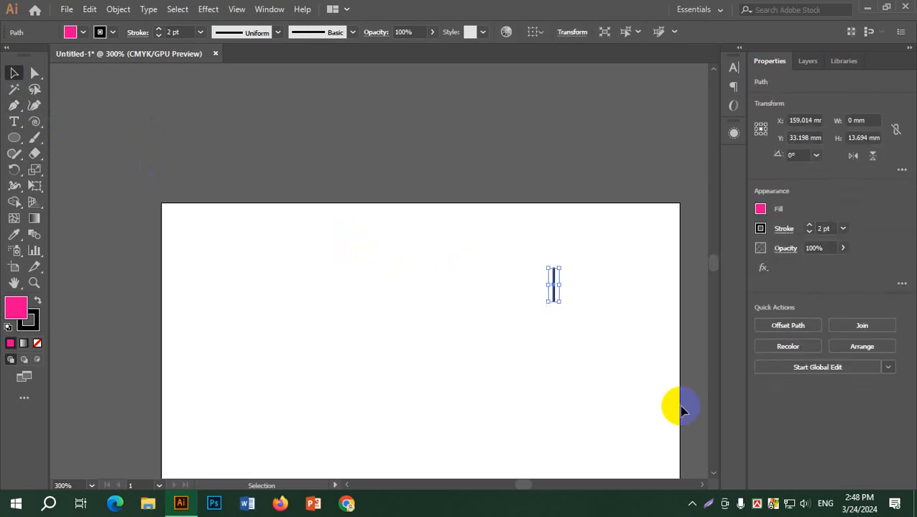
key("Delete")
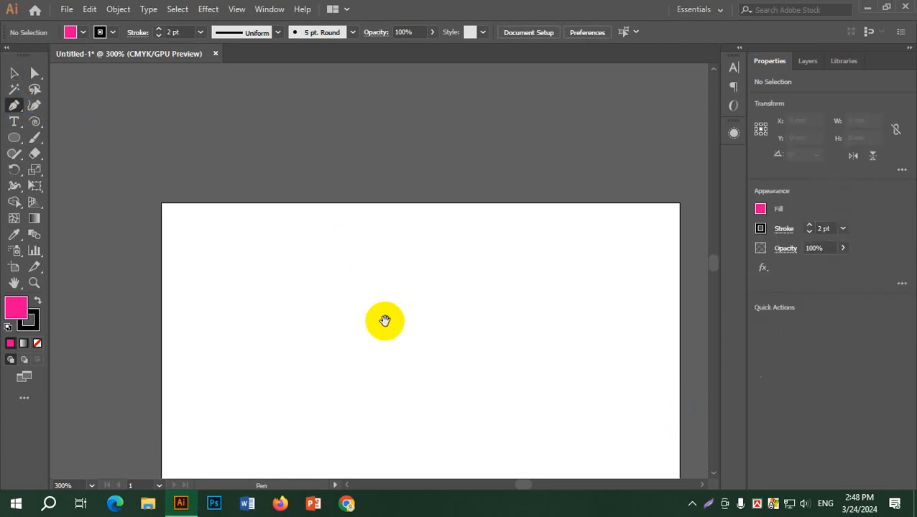
Draw a closed four-sided, diamond-like shape in the upper half of the artboard with the Pen tool and set its fill to None.
left_click_drag(384, 321, 338, 204)
left_click_drag(217, 223, 276, 260)
left_click(373, 160)
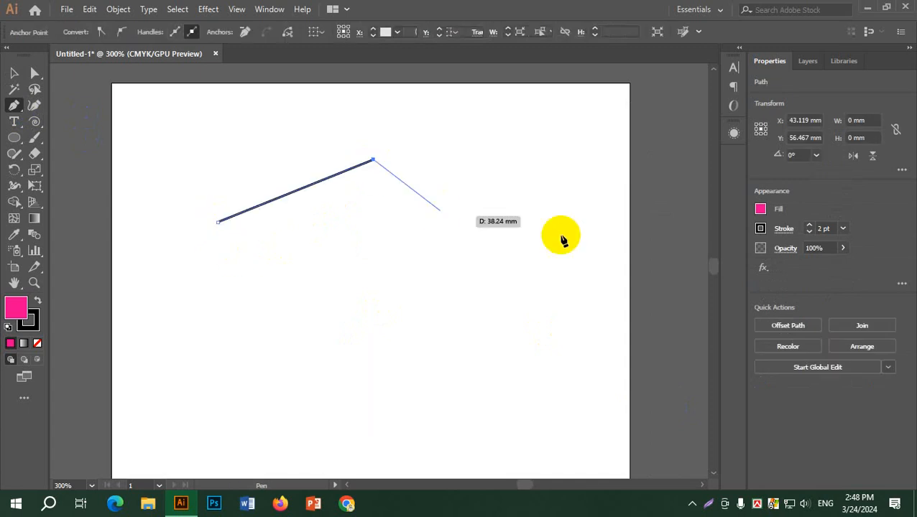
left_click(576, 231)
left_click(365, 335)
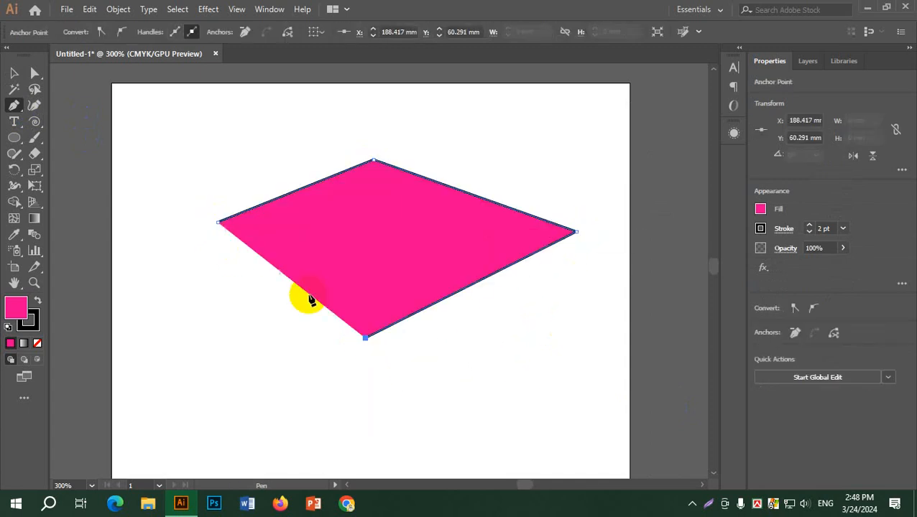
left_click(217, 224)
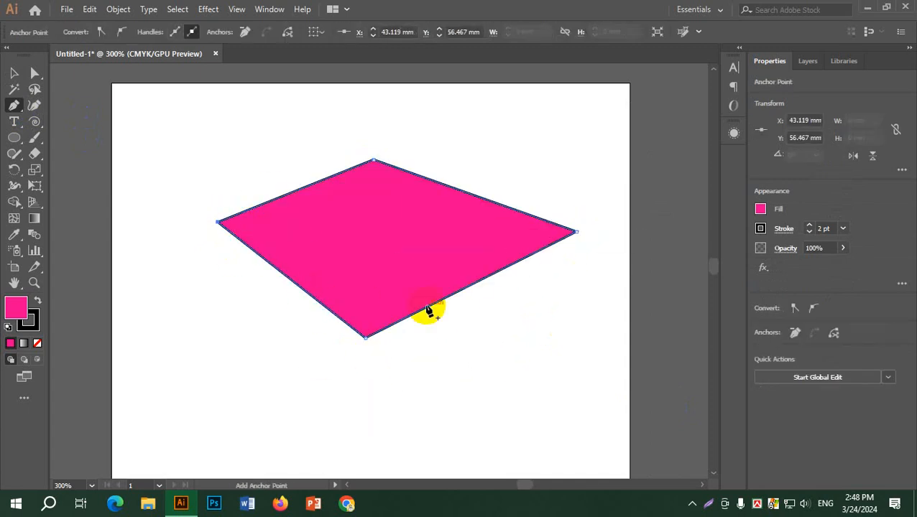
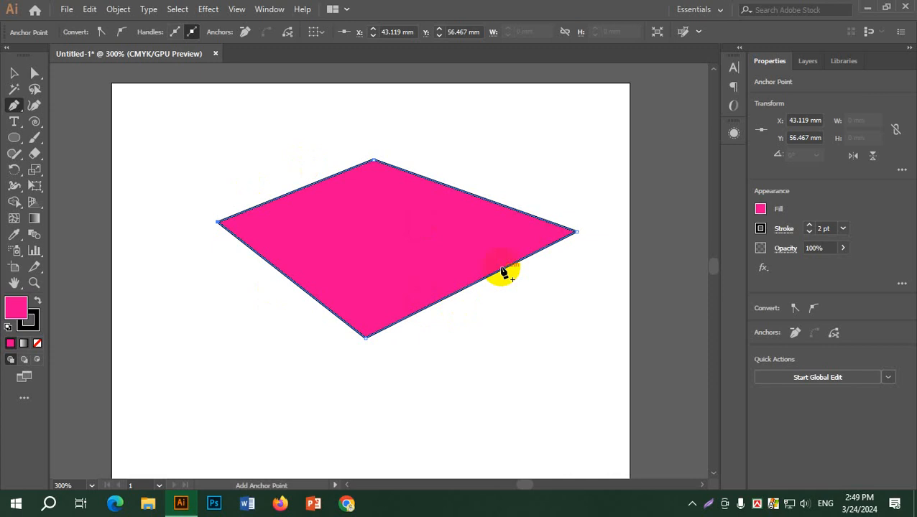
key("p")
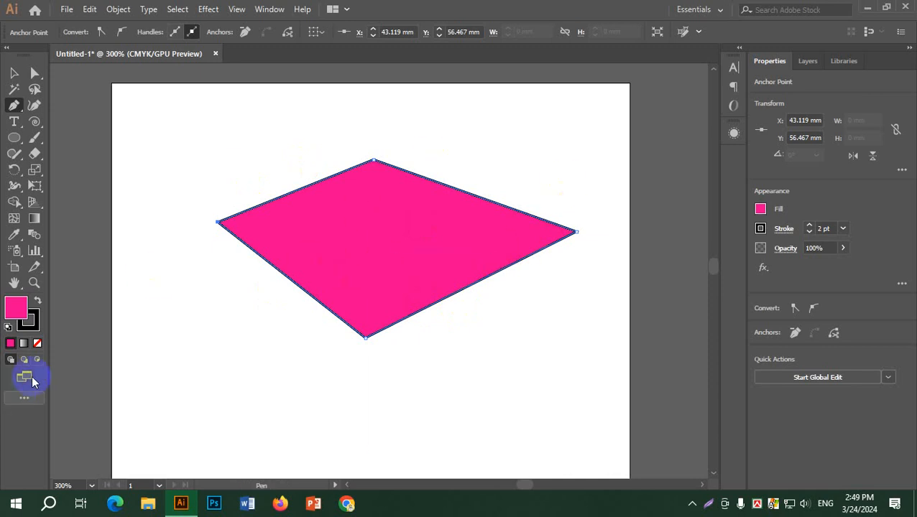
left_click(38, 343)
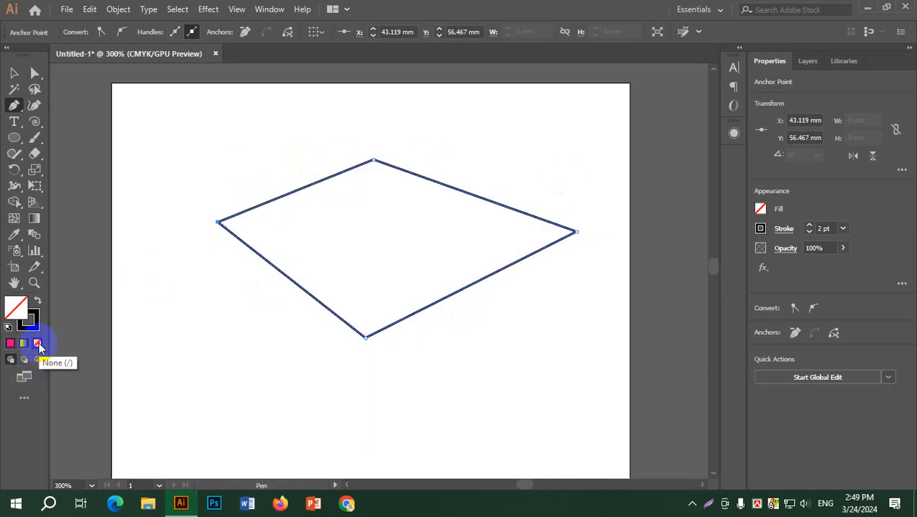
Draw a closed eight-point outline around the four-sided shape with the Pen tool.
left_click(365, 386)
left_click(153, 293)
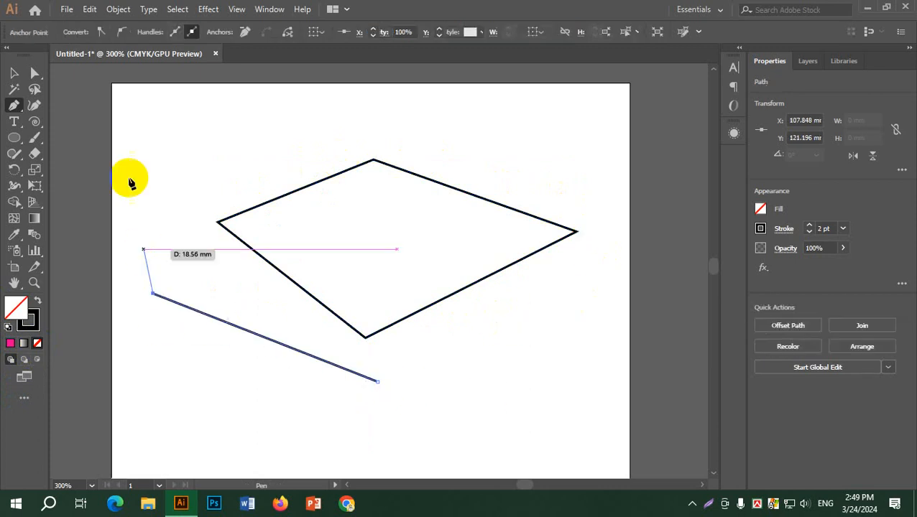
left_click(133, 173)
left_click(275, 136)
left_click(476, 115)
left_click(591, 208)
left_click(596, 338)
left_click(483, 373)
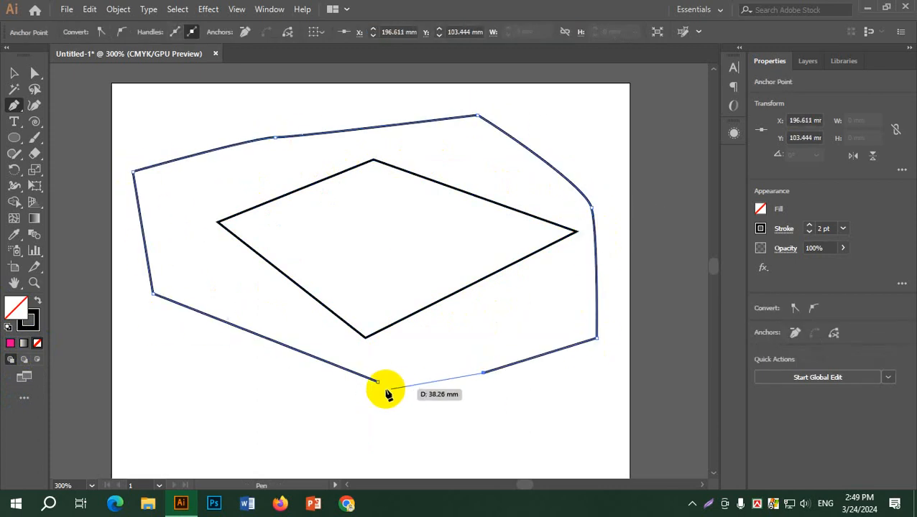
left_click(378, 381)
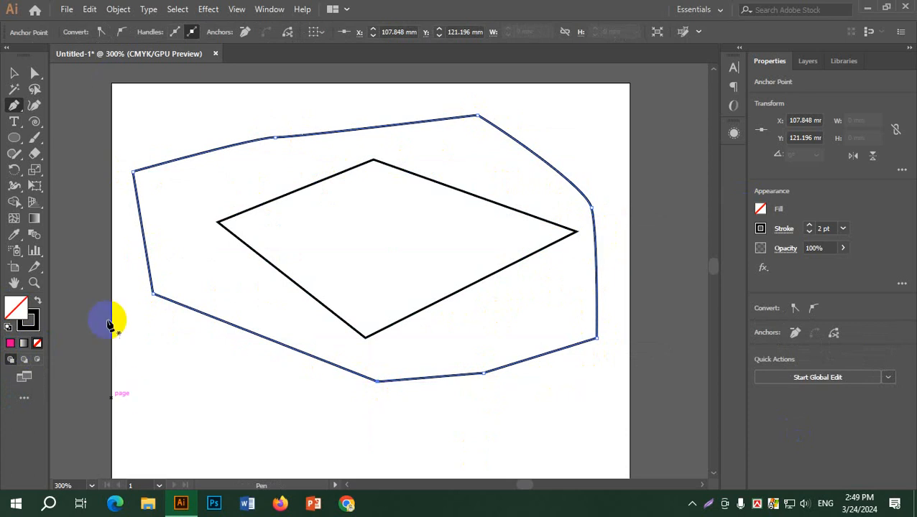
Draw an open wavy curve about 154 mm wide and 45 mm high across the upper shapes with the Pen tool.
left_click_drag(186, 190, 201, 217)
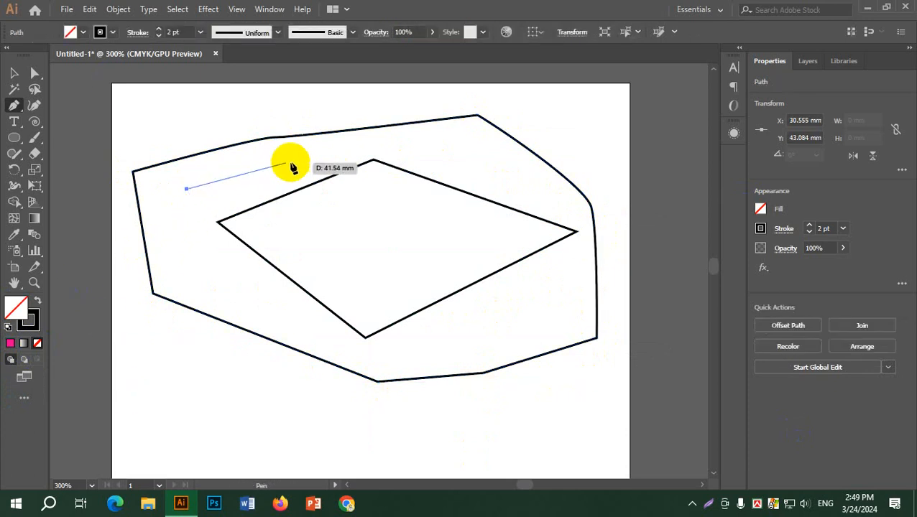
left_click_drag(290, 158, 386, 254)
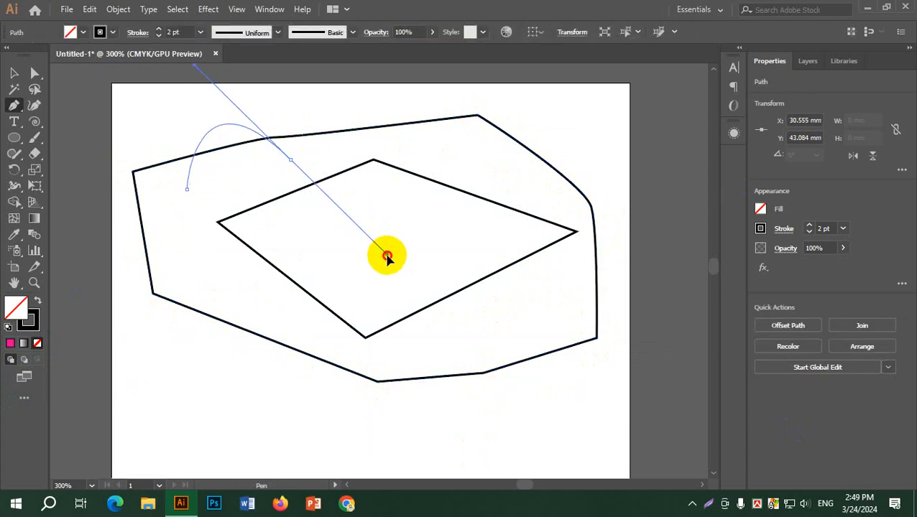
left_click(392, 139)
left_click_drag(479, 152, 553, 278)
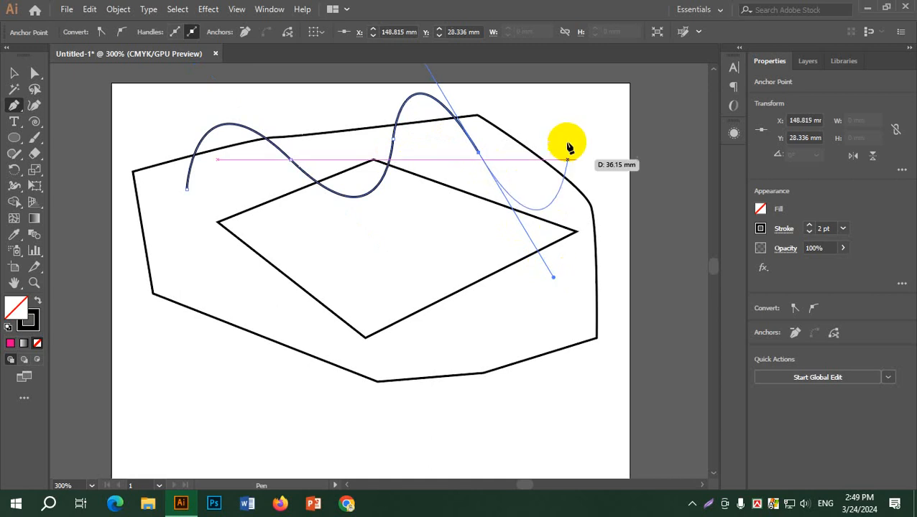
left_click_drag(567, 140, 11, 78)
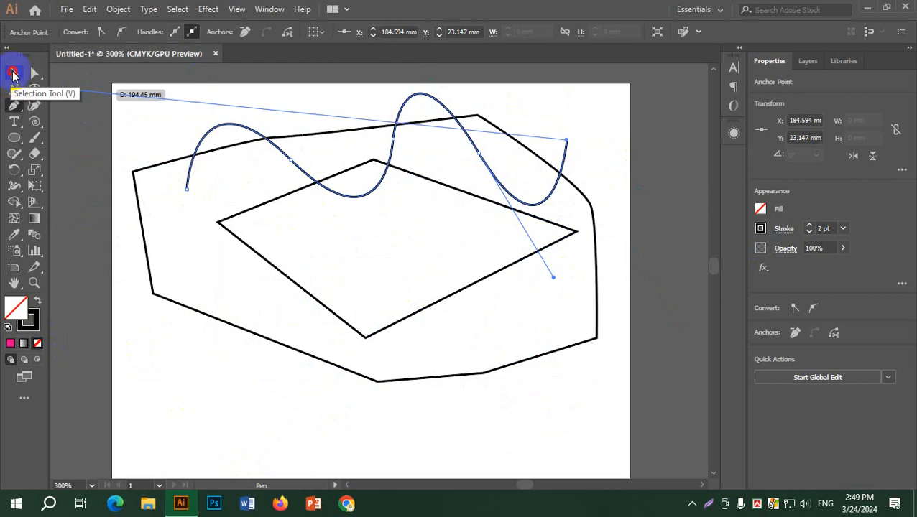
left_click(13, 74)
left_click(642, 172)
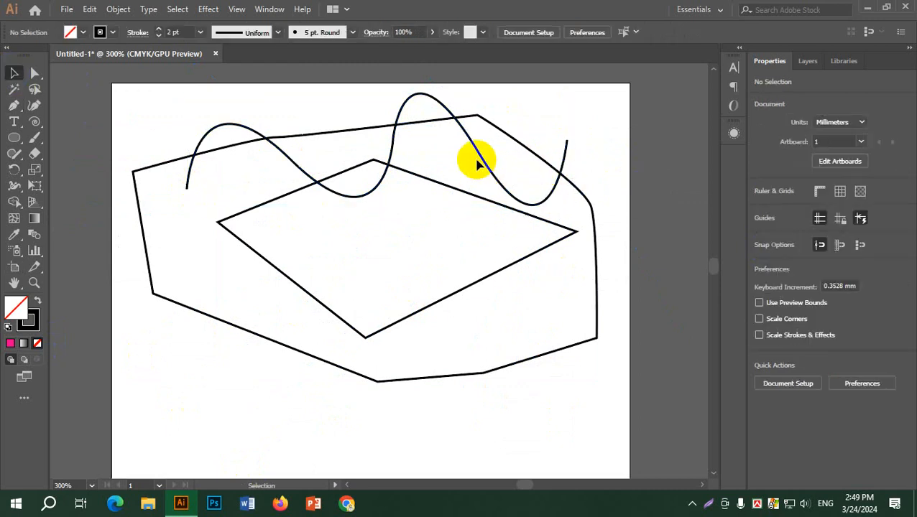
Move the wavy curve into the empty area below the eight-point outline and clear the selection.
mouse_move(479, 165)
left_mouse_down()
mouse_move(475, 154)
mouse_move(466, 446)
mouse_move(498, 423)
left_mouse_up()
scroll(568, 364, "down", 3)
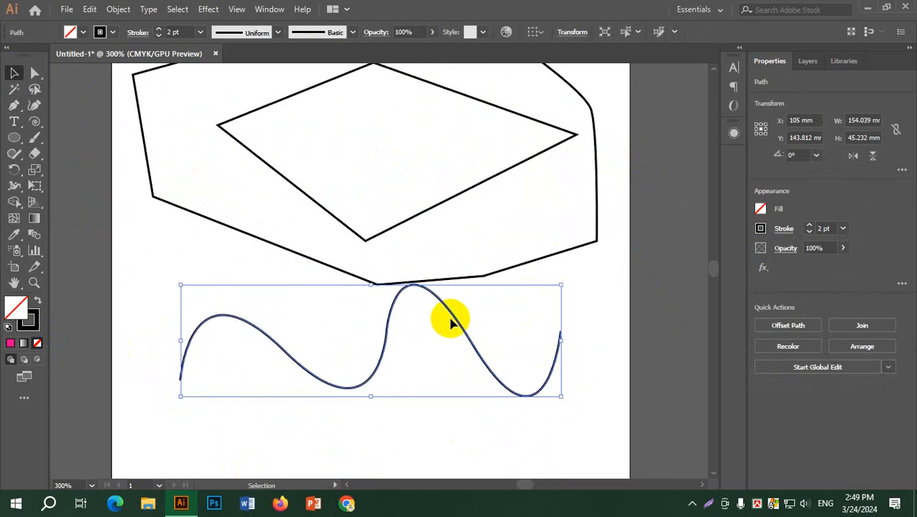
left_click_drag(451, 323, 454, 343)
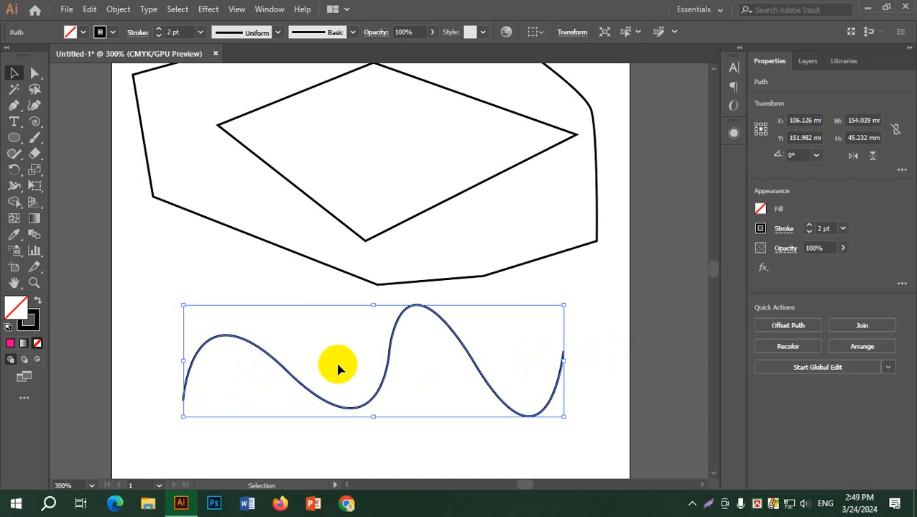
left_click(370, 284)
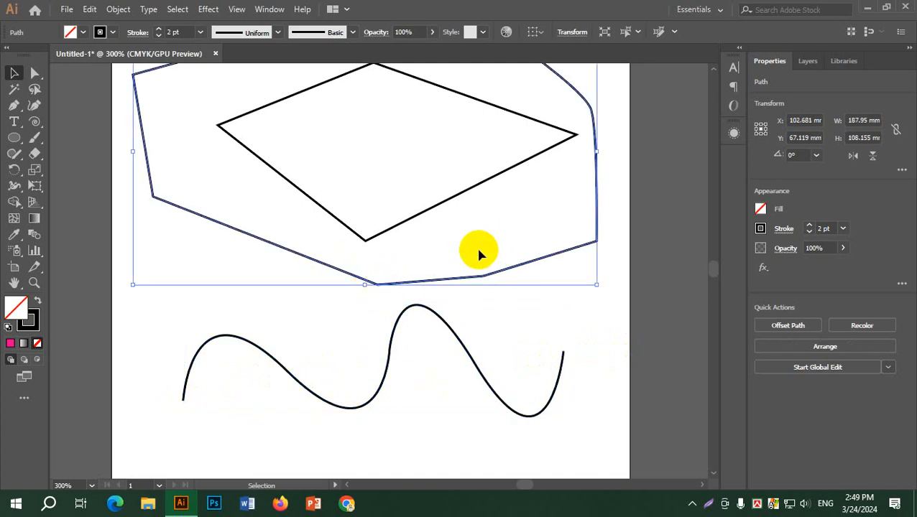
left_click(350, 352)
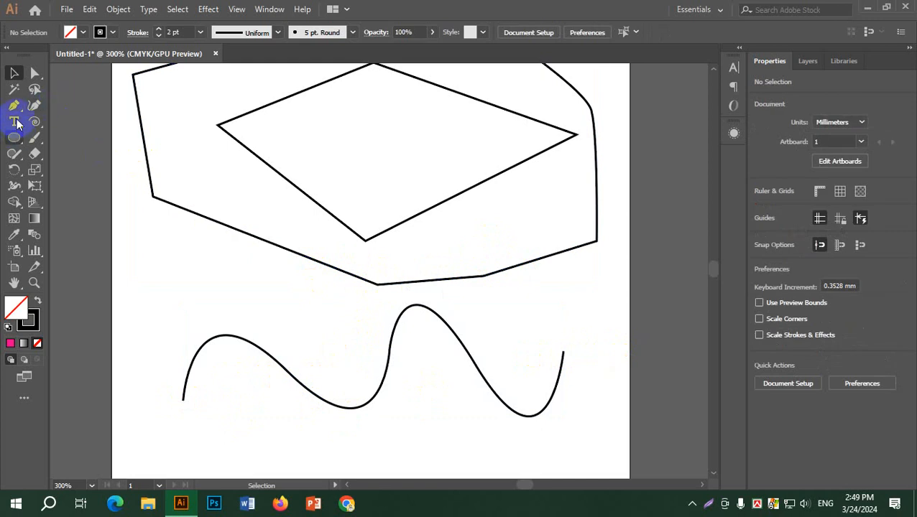
Draw an open inverted-V path across the outline's lower-left edge with the Pen tool and shift it slightly.
left_click(14, 106)
left_click(159, 290)
left_click(207, 183)
left_click(281, 302)
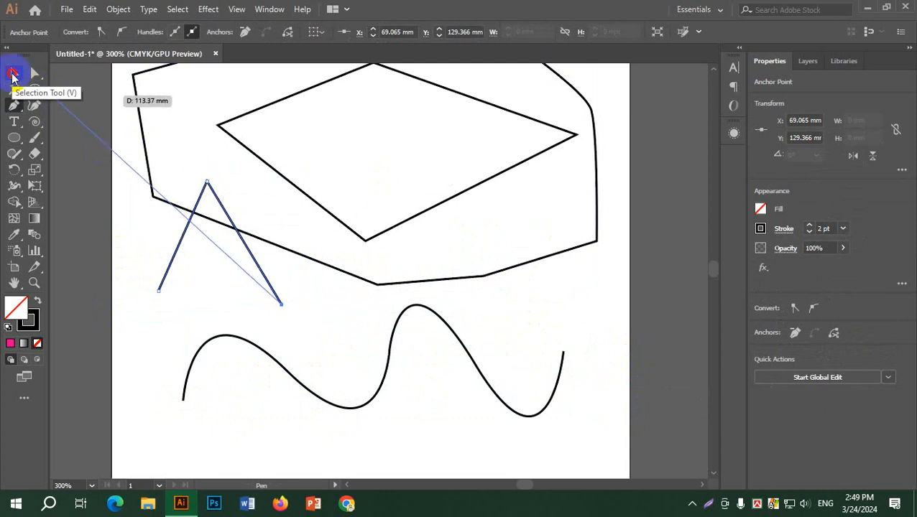
left_click(12, 74)
left_click(352, 334)
mouse_move(262, 272)
left_mouse_down()
mouse_move(311, 309)
mouse_move(244, 302)
mouse_move(247, 316)
mouse_move(241, 296)
mouse_move(269, 276)
left_mouse_up()
left_click(363, 334)
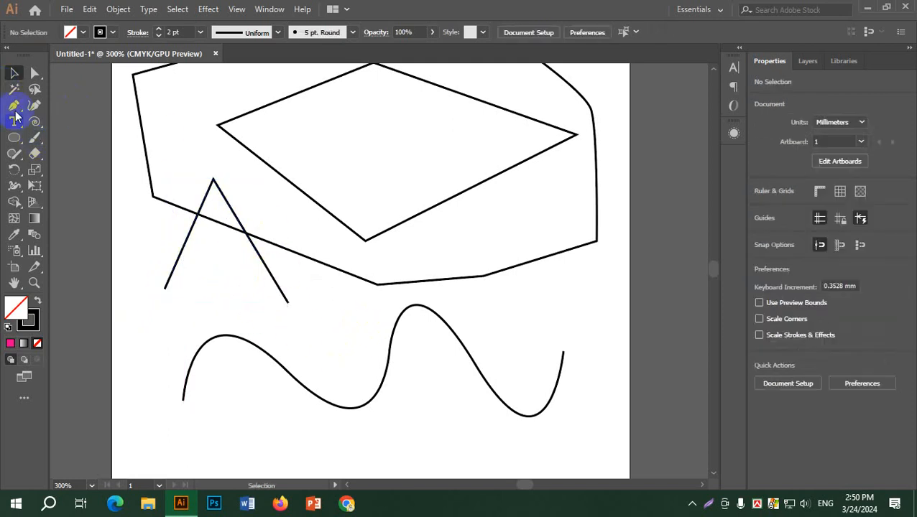
Draw an open six-point straight-segment path about 114 mm wide over the diamond, ending just short of its starting point.
left_click(14, 110)
left_click(192, 151)
left_click(331, 135)
left_click(472, 227)
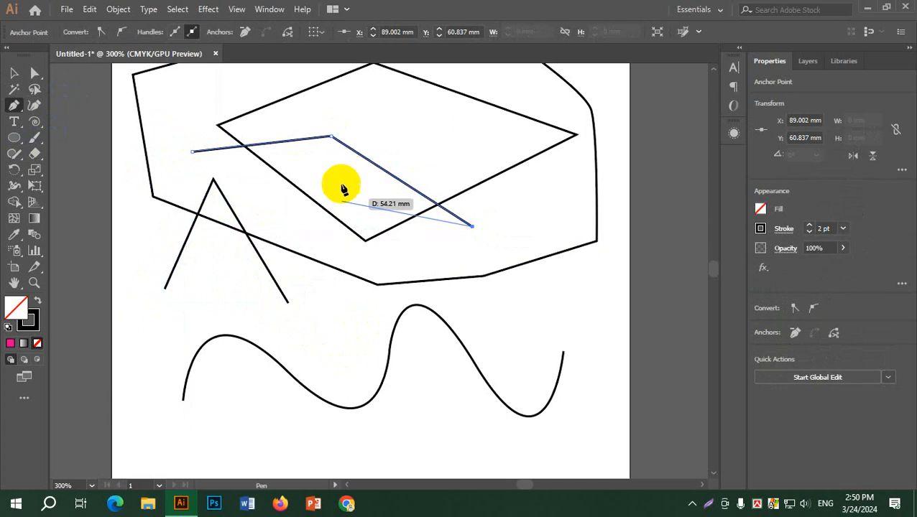
left_click(341, 182)
left_click(226, 181)
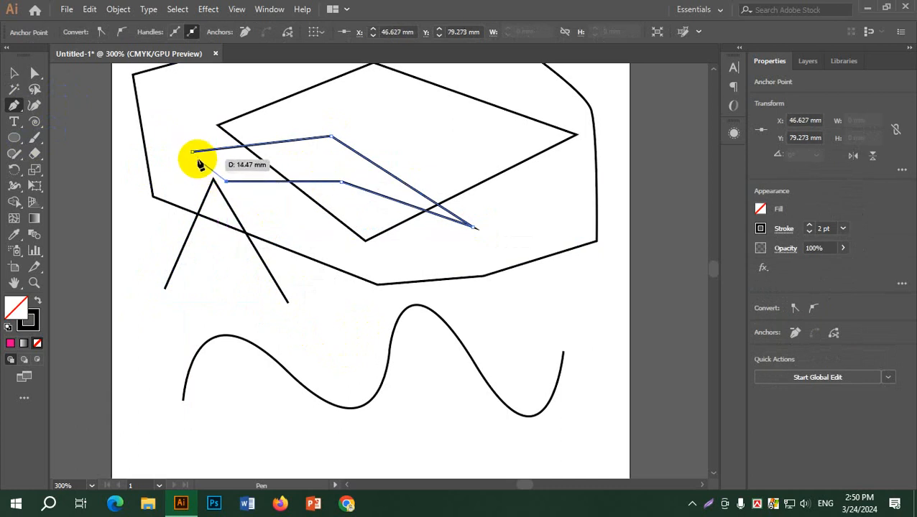
left_click(192, 157)
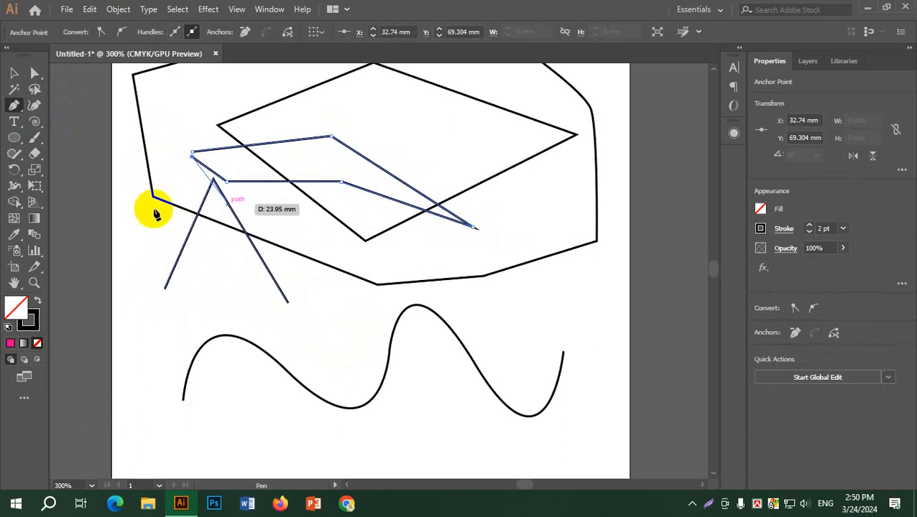
left_click(14, 72)
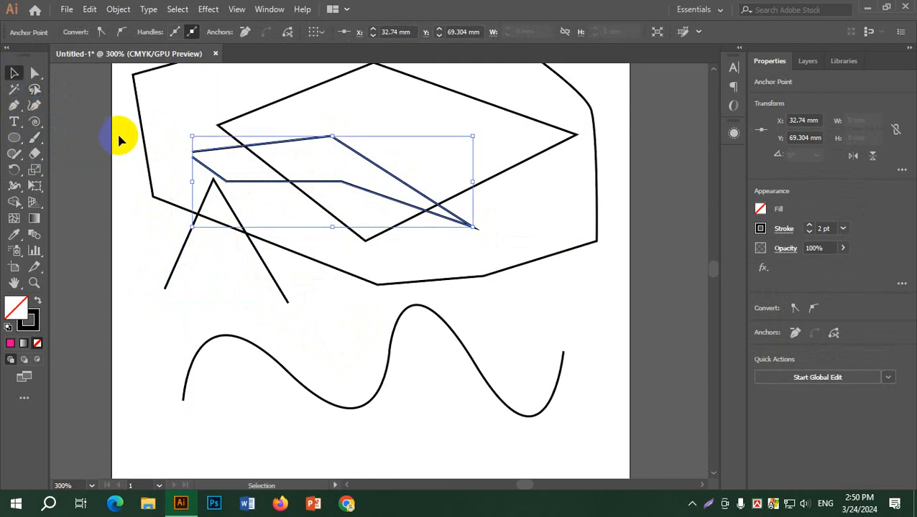
Examine up close the gap between the two open ends of the six-point path.
key("ctrl+plus")
key("ctrl+plus")
key("ctrl+plus")
key("ctrl+plus")
key("ctrl+plus")
key("ctrl+plus")
left_click_drag(563, 249, 240, 192)
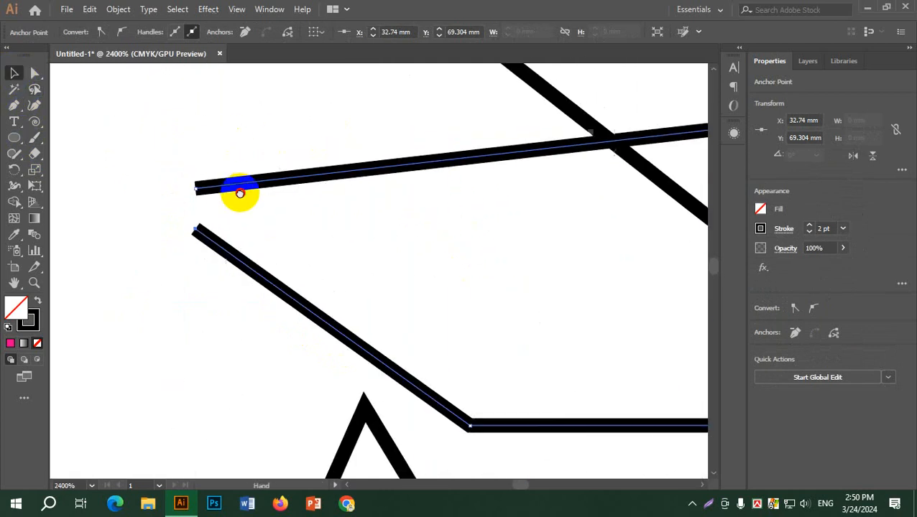
left_click(150, 238)
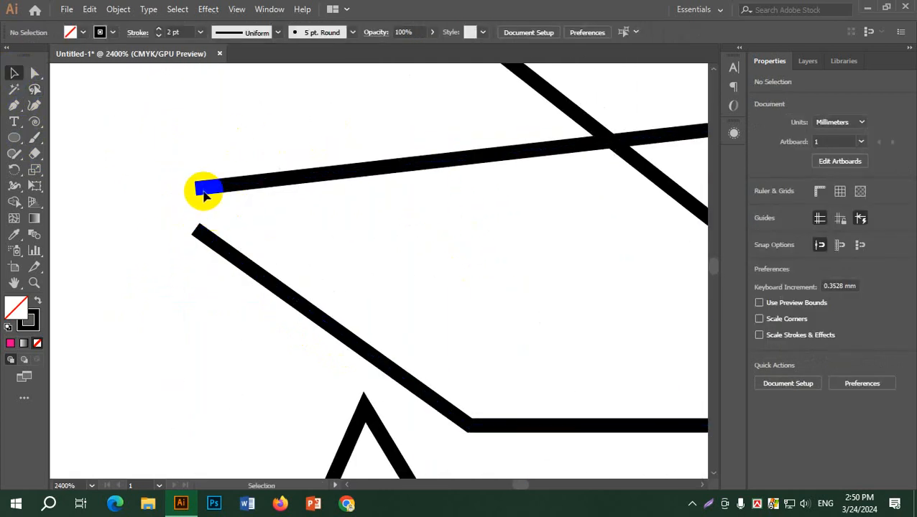
left_click(198, 233)
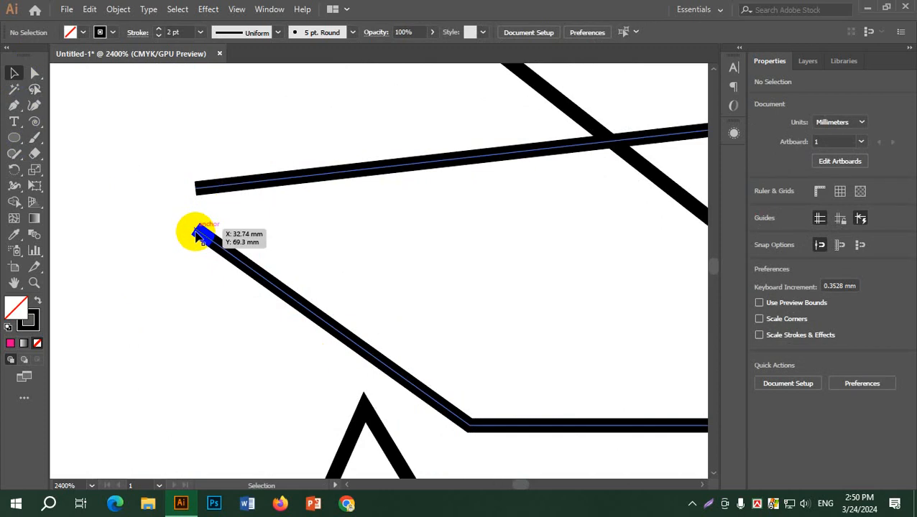
left_click(165, 208)
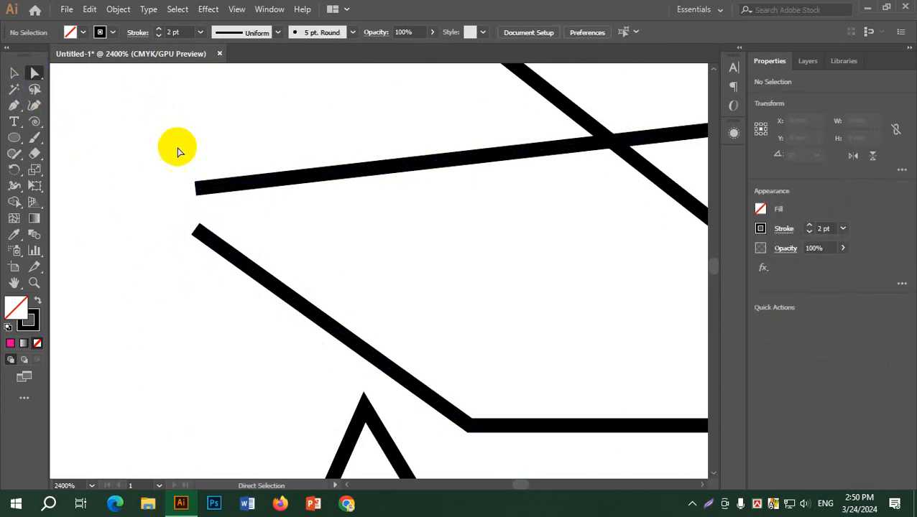
Join the path's two open end points with a straight segment and delete that connecting segment.
left_click_drag(142, 135, 258, 323)
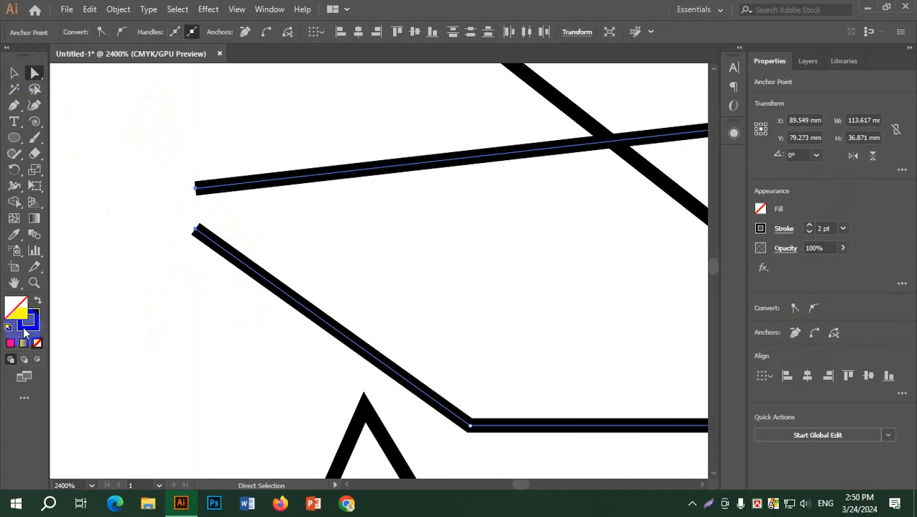
right_click(193, 187)
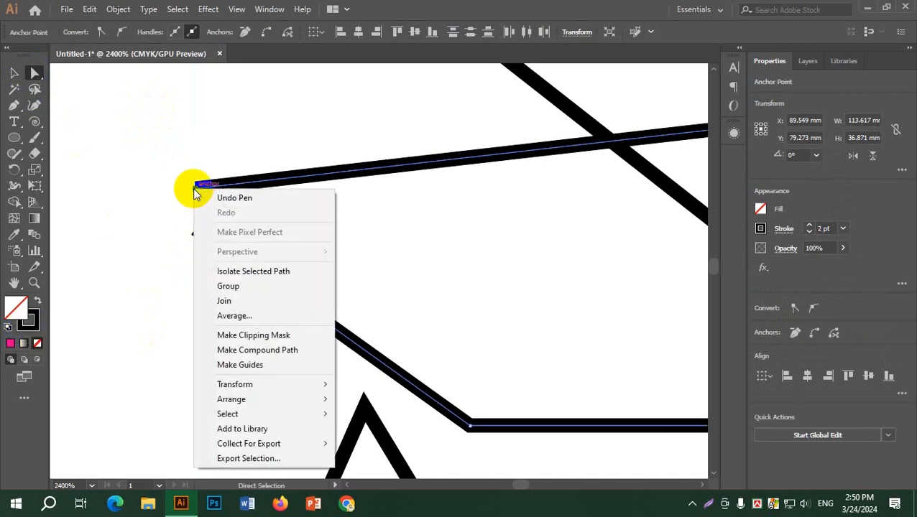
left_click(245, 306)
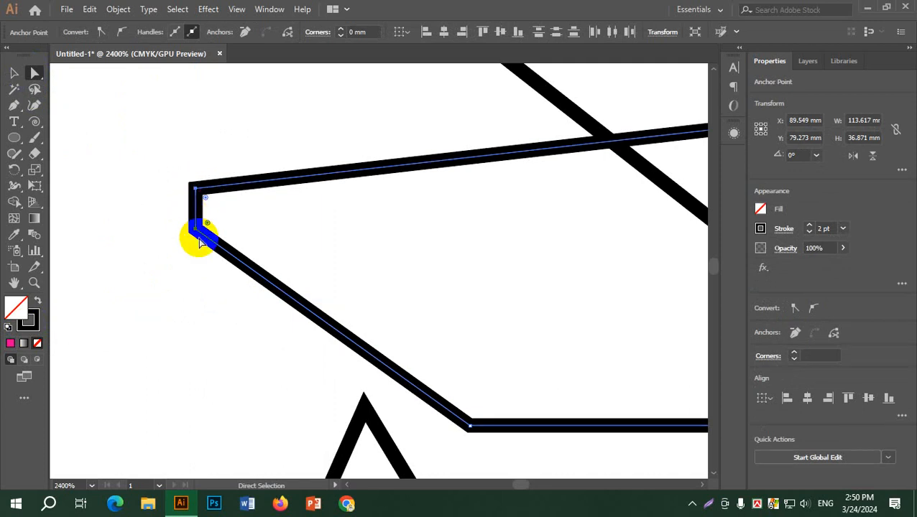
left_click(201, 242)
key("Delete")
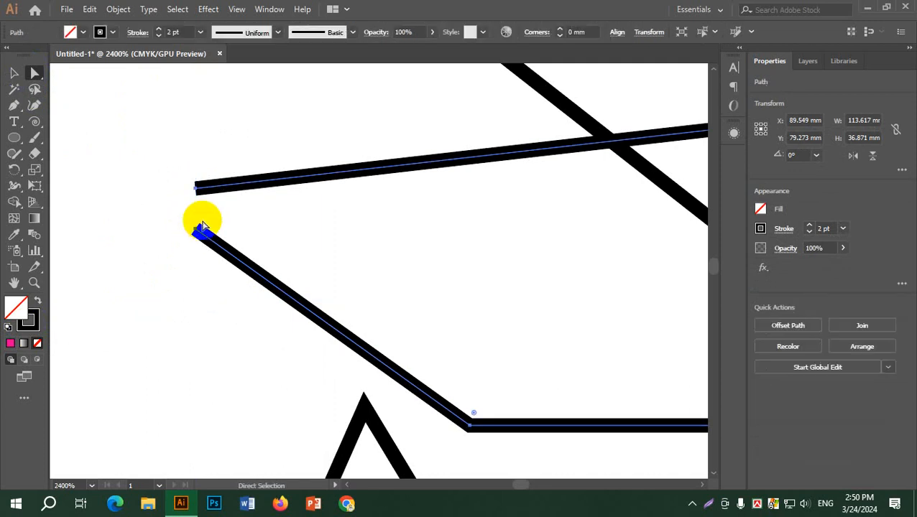
Move the lower end point exactly onto the upper one and join both into a single closed corner.
left_click(199, 231)
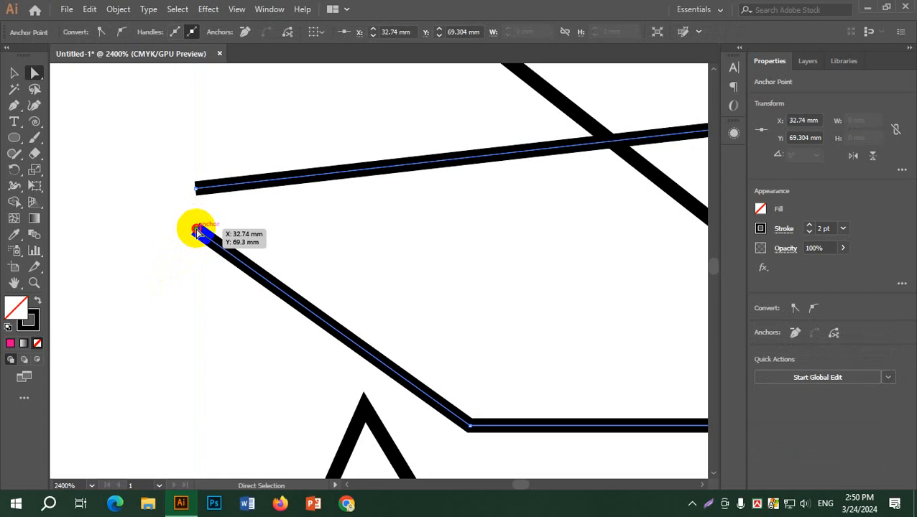
left_click_drag(199, 232, 198, 188)
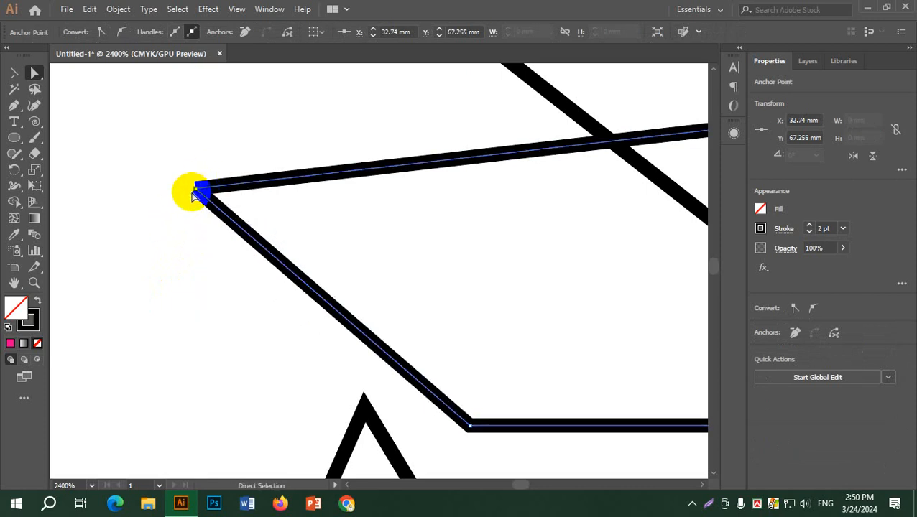
scroll(154, 160, "up", 5)
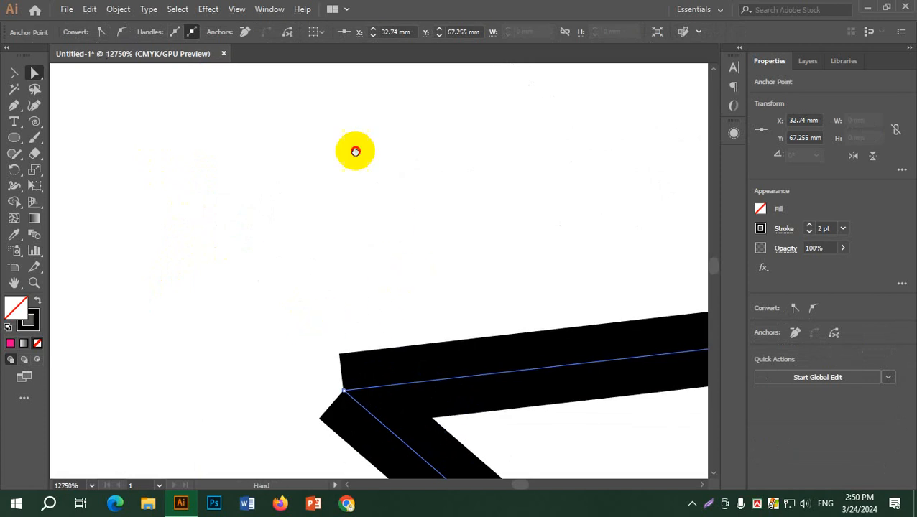
left_click_drag(355, 151, 302, 102)
left_click(249, 119)
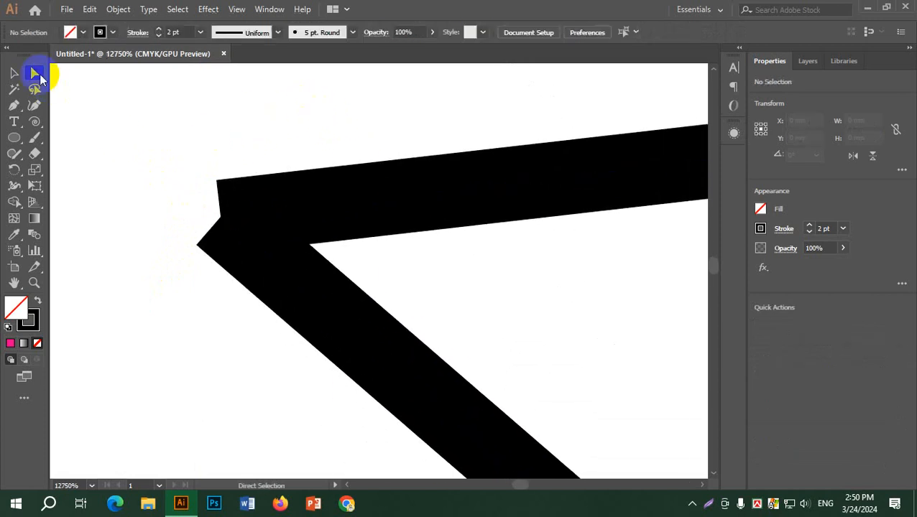
left_click_drag(127, 130, 293, 323)
right_click(218, 228)
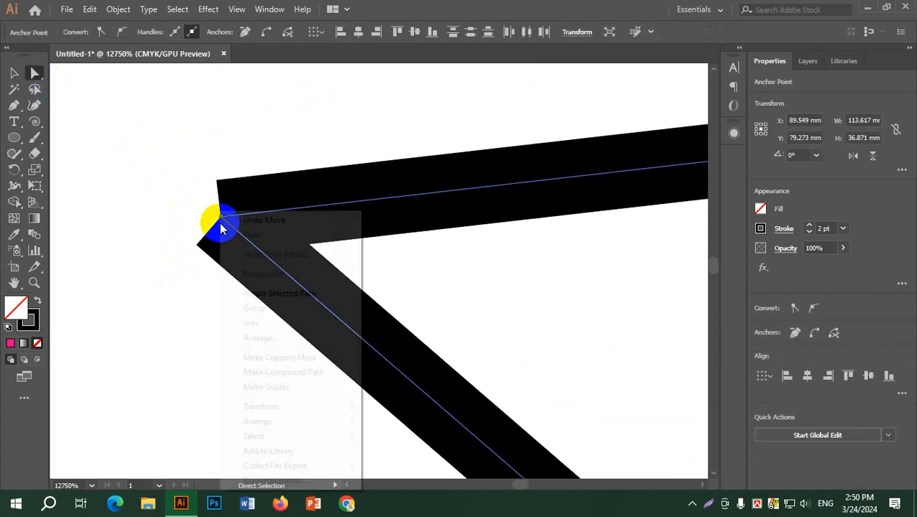
left_click(276, 321)
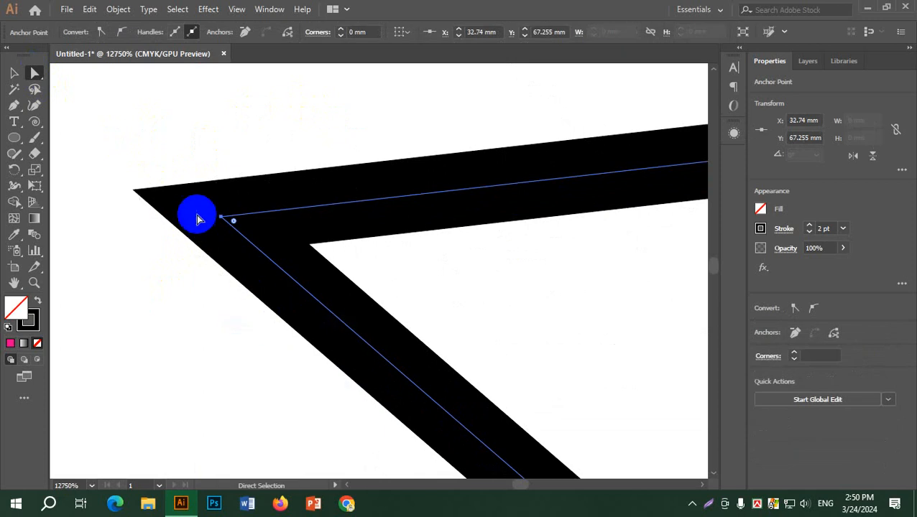
left_click(139, 199)
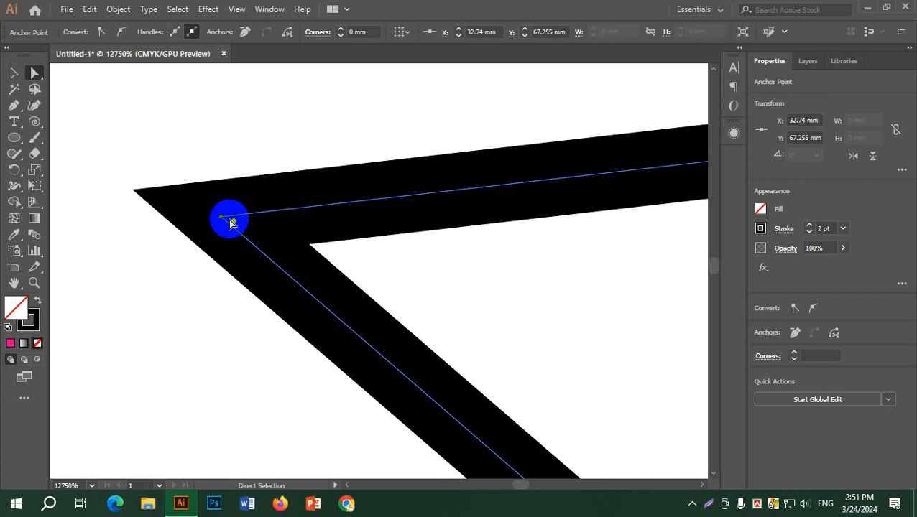
Add two anchor points to the outer polygon: one on its top edge near X 110 mm, one on its upper-right edge near X 173 mm.
scroll(229, 220, "down", 10)
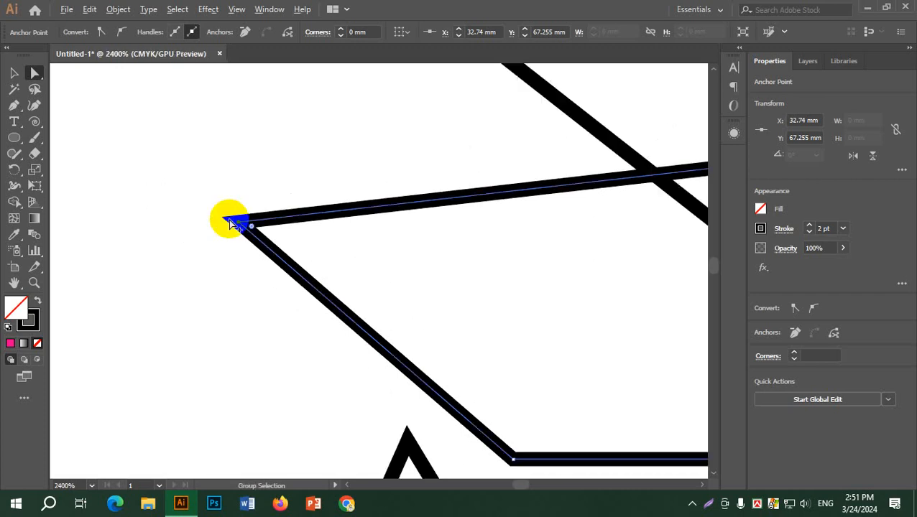
left_click_drag(439, 249, 209, 246)
scroll(328, 209, "down", 6)
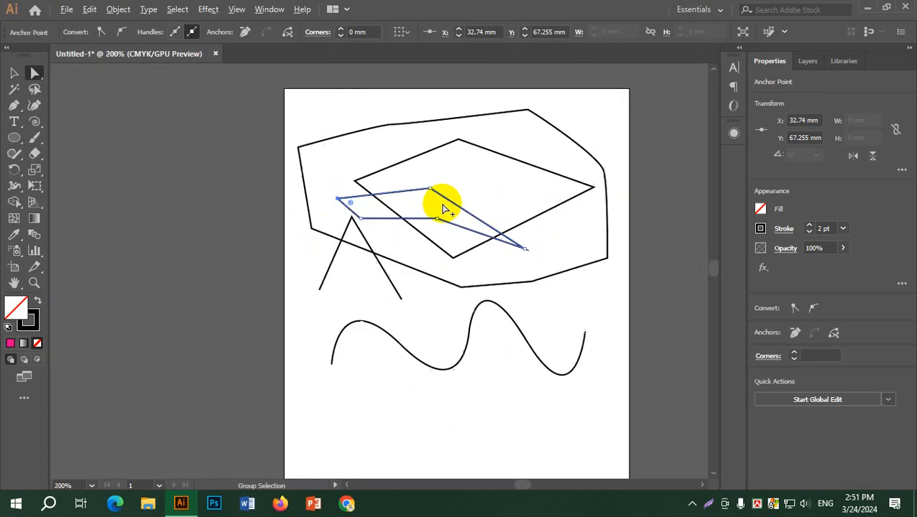
scroll(525, 193, "up", 3)
scroll(524, 193, "down", 2)
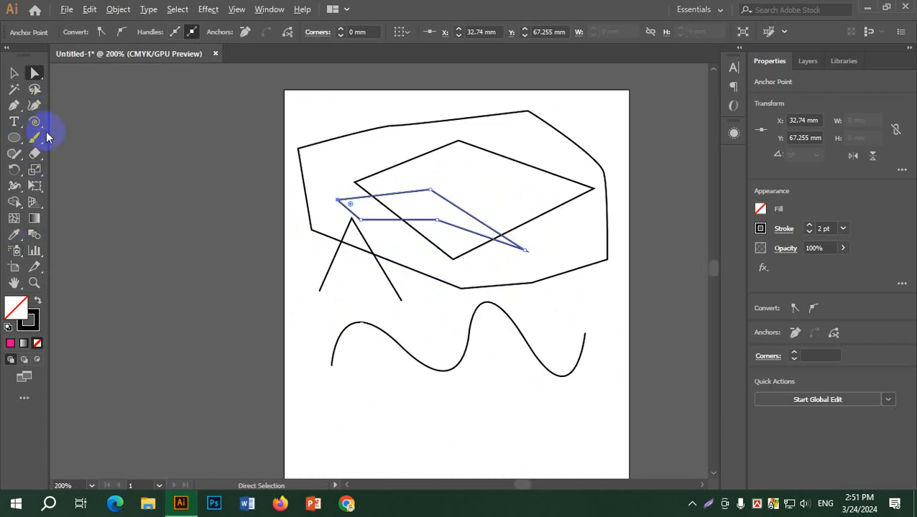
left_click(13, 105)
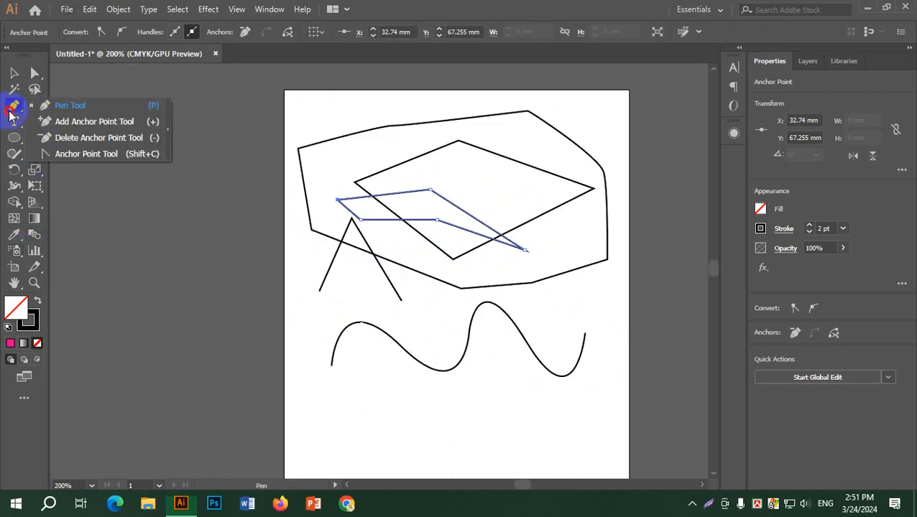
left_click(123, 125)
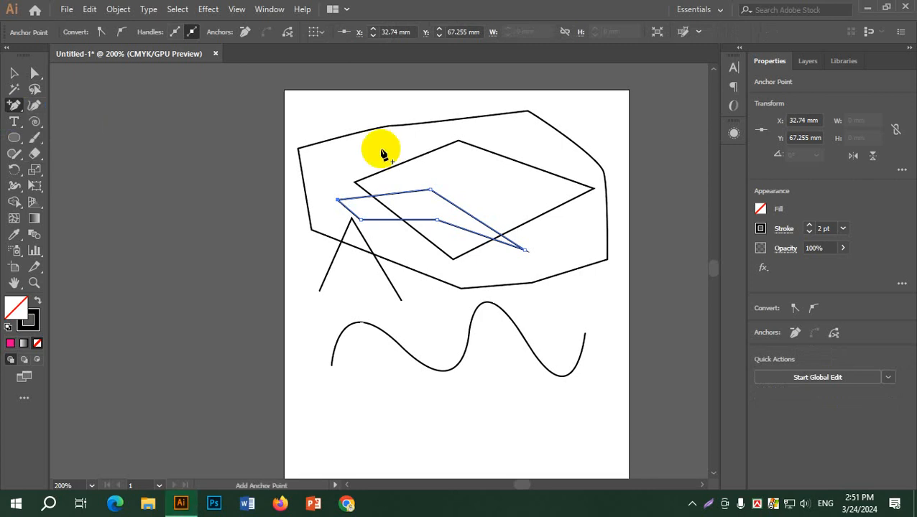
left_click(466, 119)
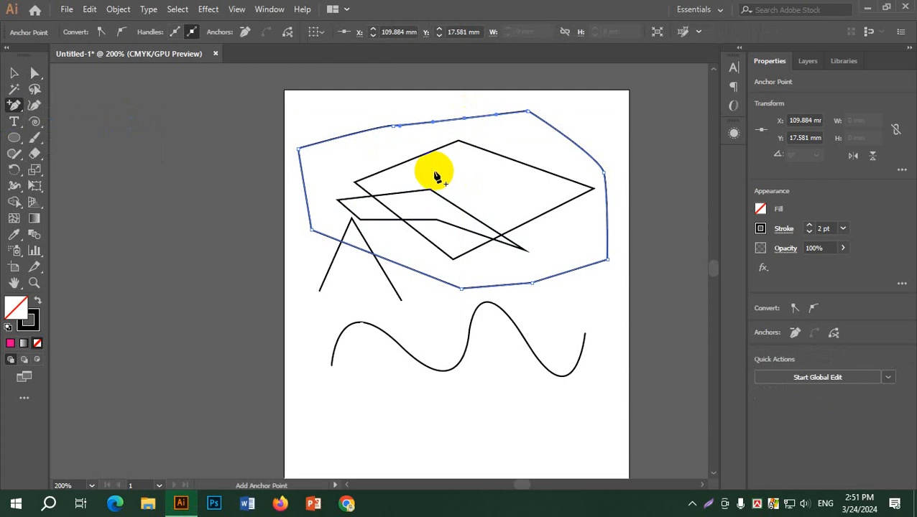
left_click(572, 138)
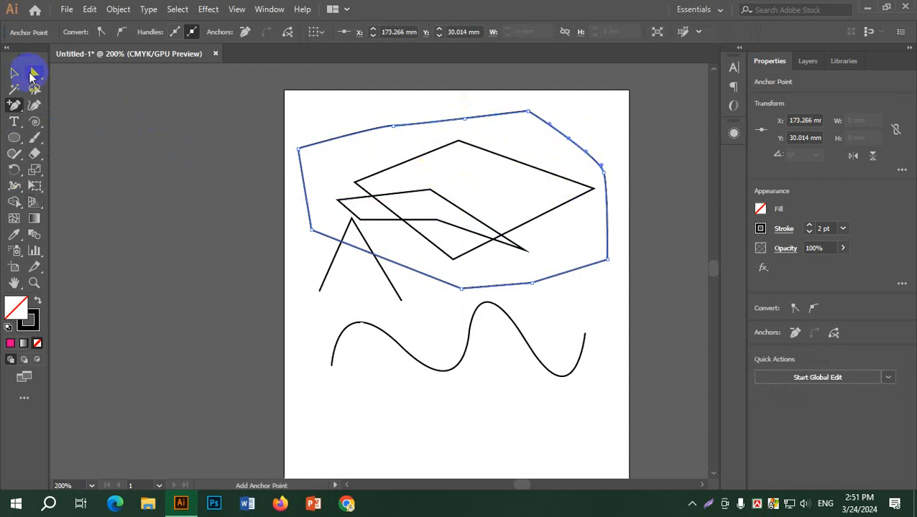
Move the new upper-right anchor point outward to about X 192 mm, Y 16 mm.
left_click(34, 73)
left_click_drag(573, 139, 604, 261)
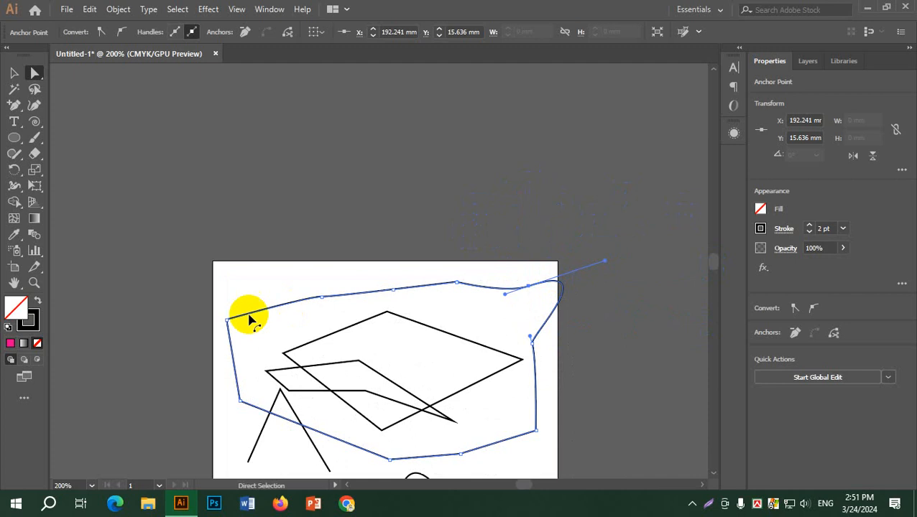
left_click(590, 271)
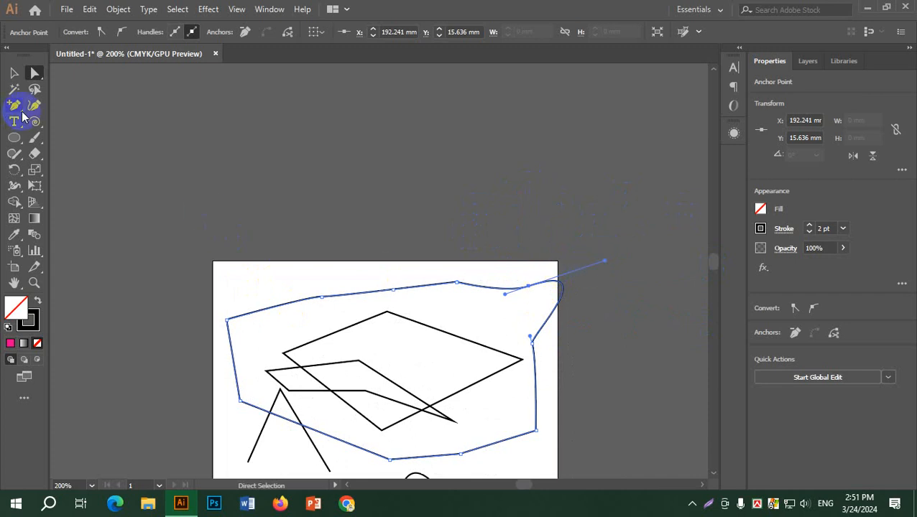
Delete three anchor points from the outer polygon: the pulled-out point, the neighbouring top corner and the added top-edge point.
left_click_drag(15, 112, 111, 141)
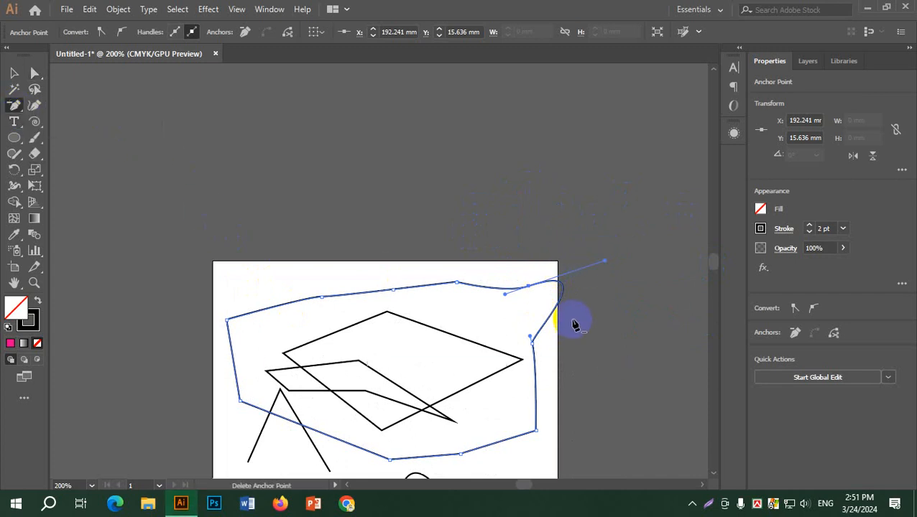
left_click(529, 288)
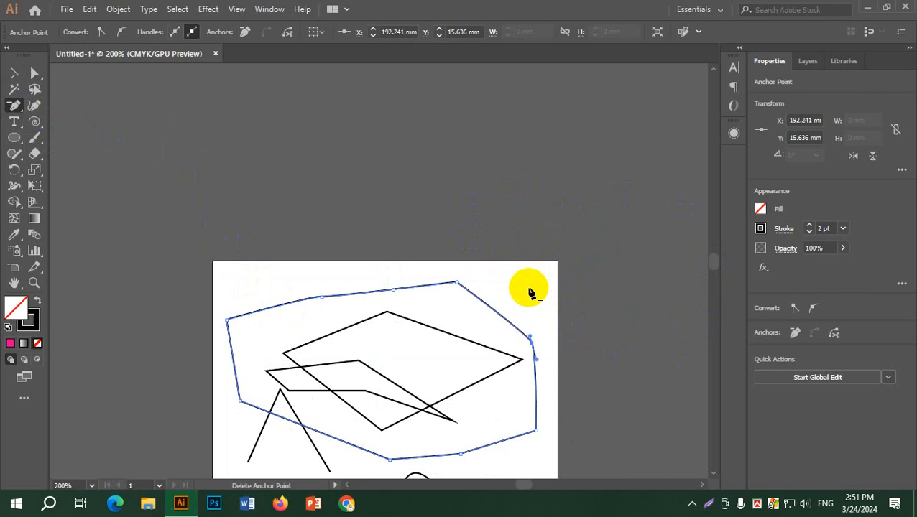
left_click(455, 284)
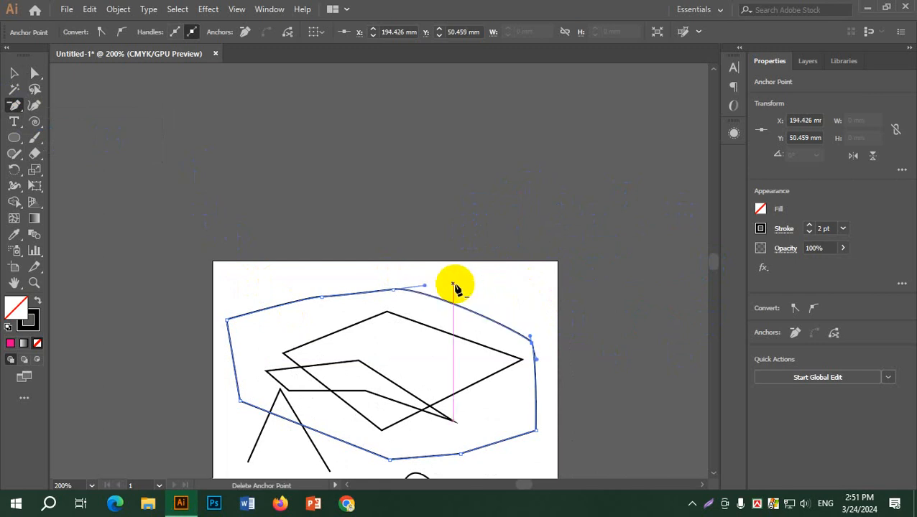
left_click(393, 289)
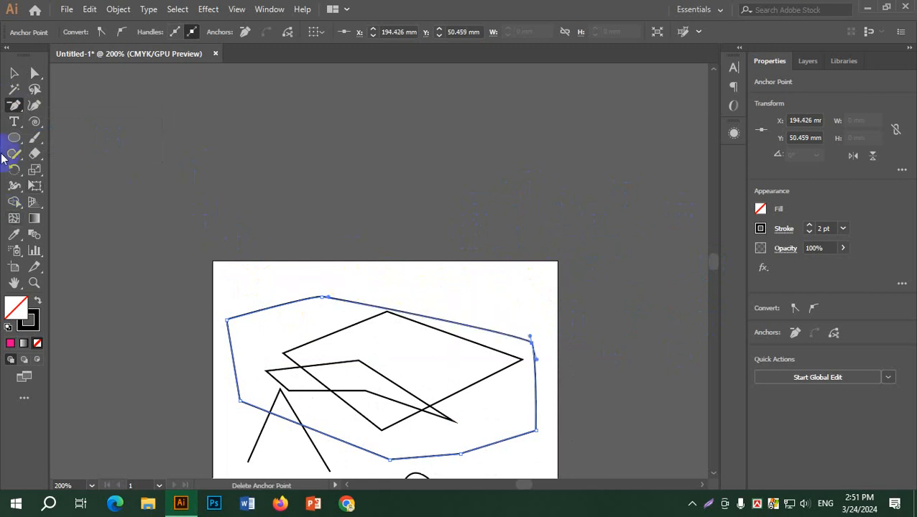
Reshape the outer polygon's upper-right corner with the Anchor Point tool into a broad smooth curve with long, nearly horizontal handles.
left_click(16, 108)
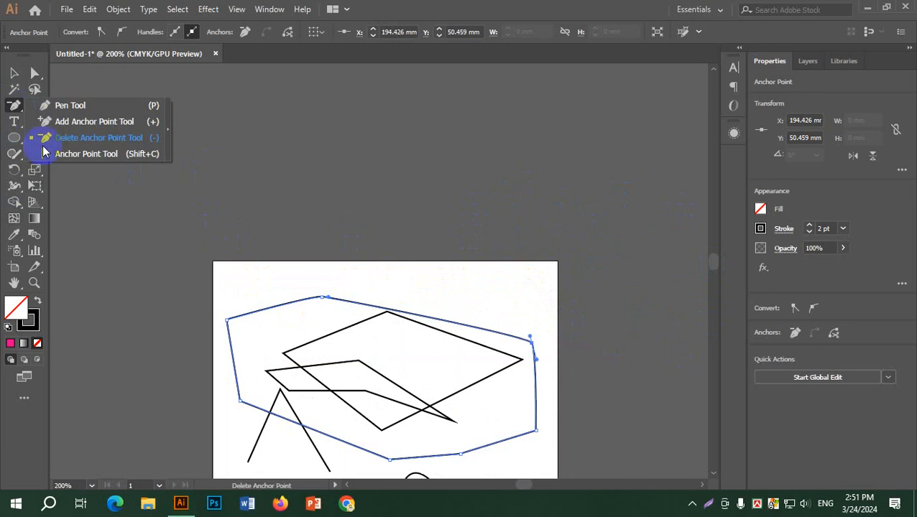
left_click(99, 157)
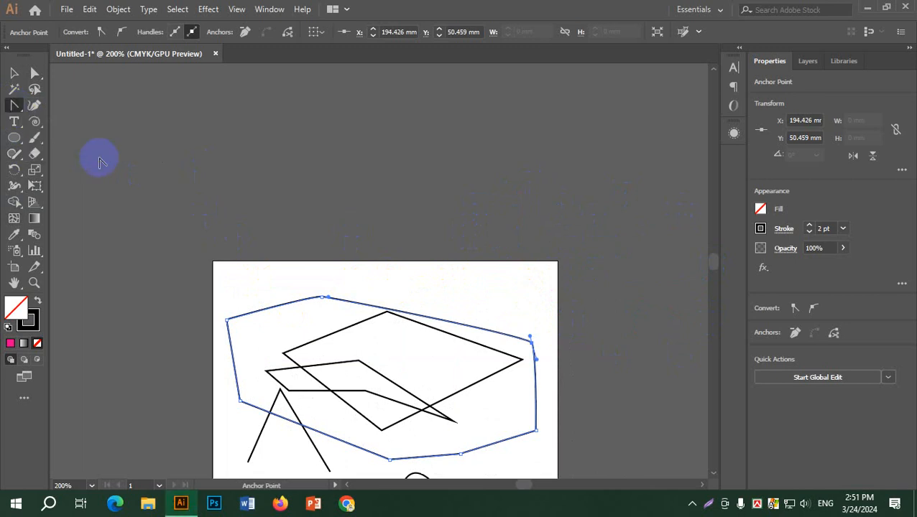
scroll(550, 376, "up", 1)
scroll(551, 381, "up", 3)
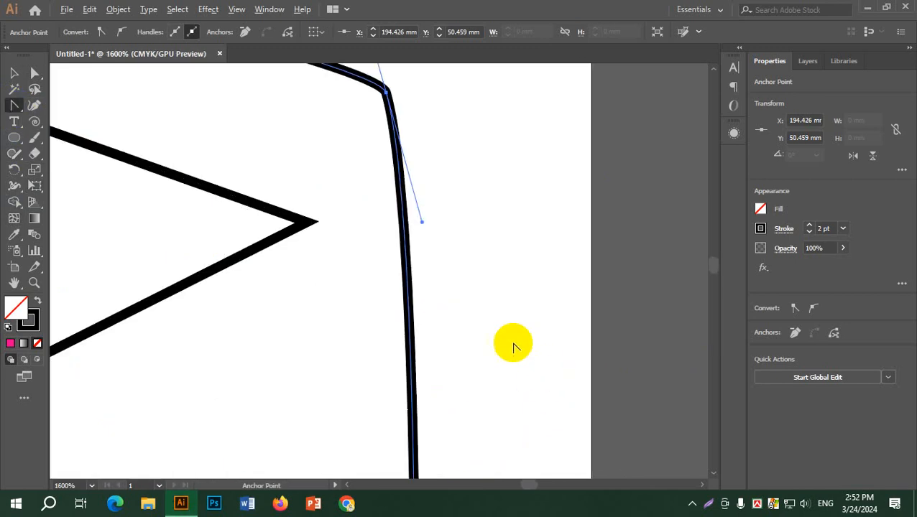
scroll(512, 344, "down", 1)
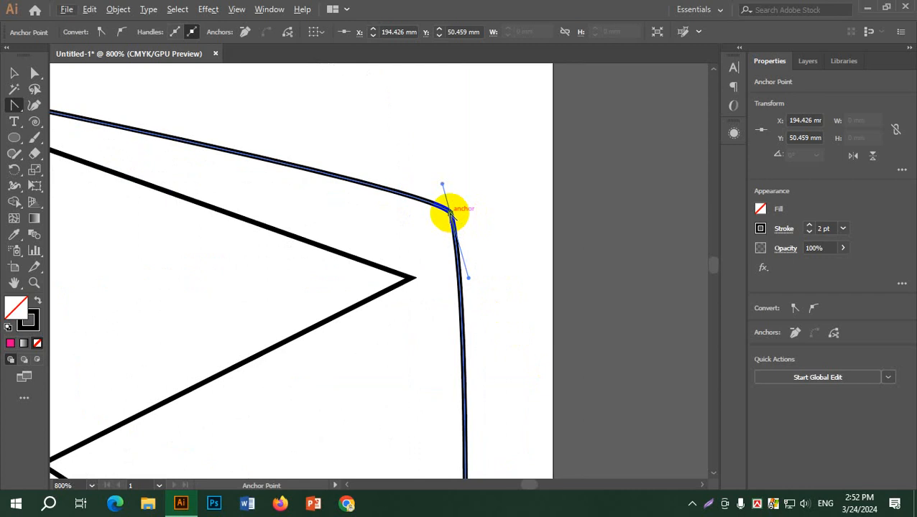
left_click_drag(450, 213, 535, 281)
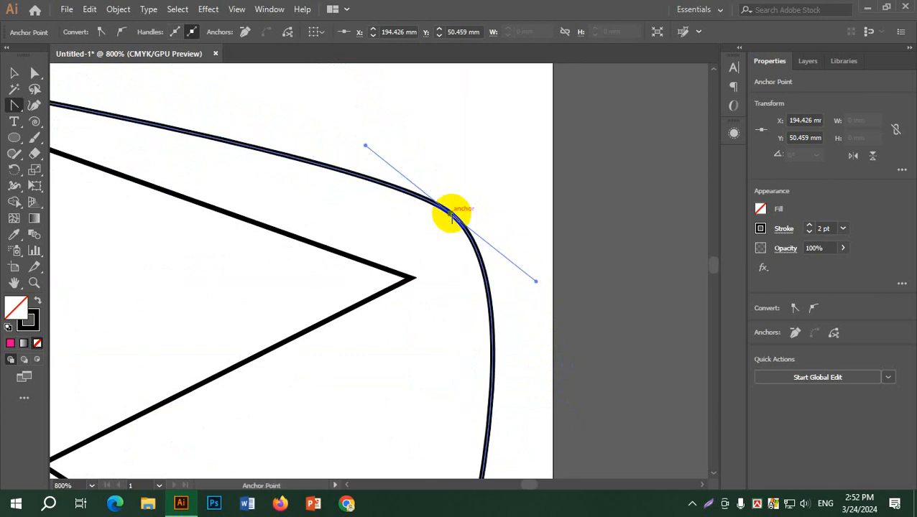
left_click_drag(451, 216, 578, 213)
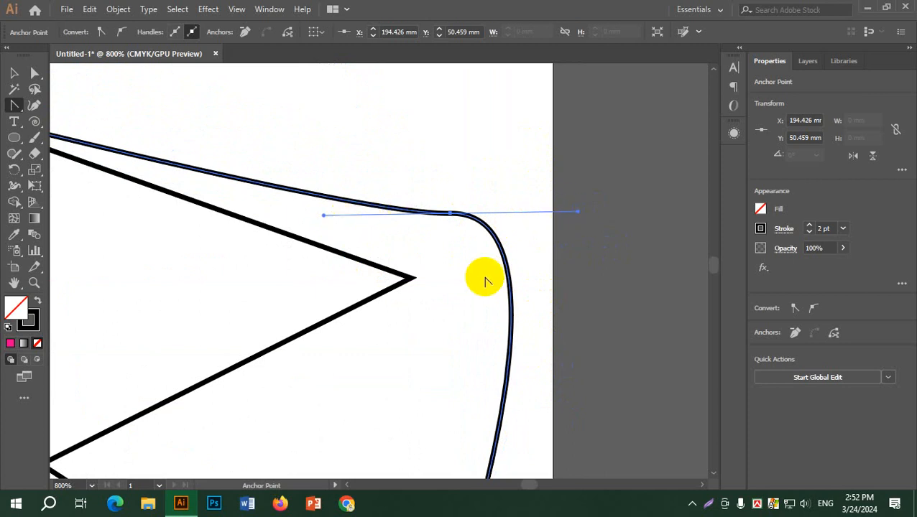
Swing the point's outgoing direction handle steeply upward, independently of the opposite handle, to form a sharp corner.
left_click_drag(578, 215, 485, 331)
scroll(485, 332, "down", 3)
scroll(289, 375, "down", 5)
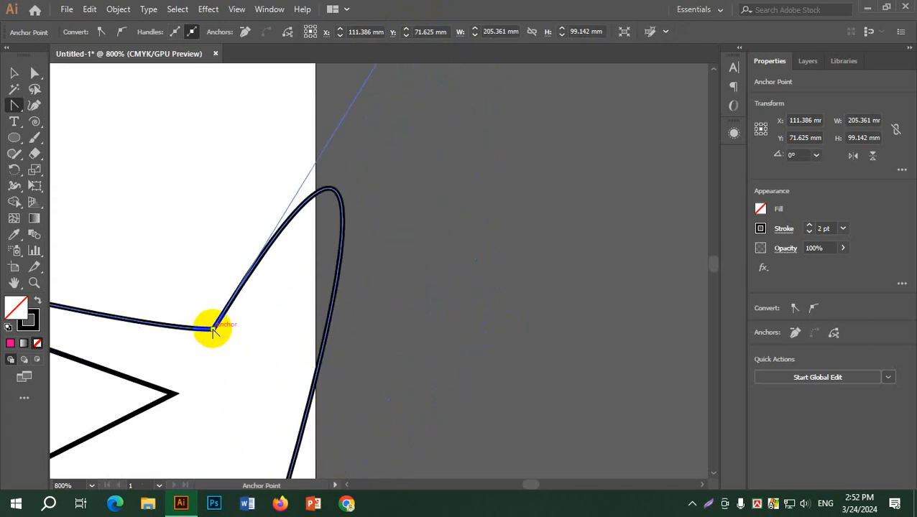
Pull new symmetrical handles from the corner point, and swing its incoming handle up to the right to form an inward cusp.
left_click_drag(214, 329, 547, 251)
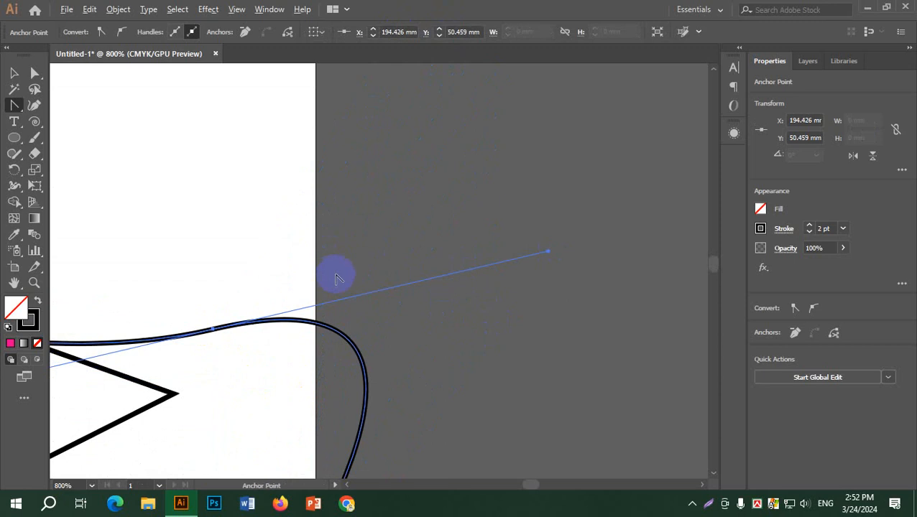
scroll(335, 279, "down", 3)
left_click_drag(164, 321, 479, 153)
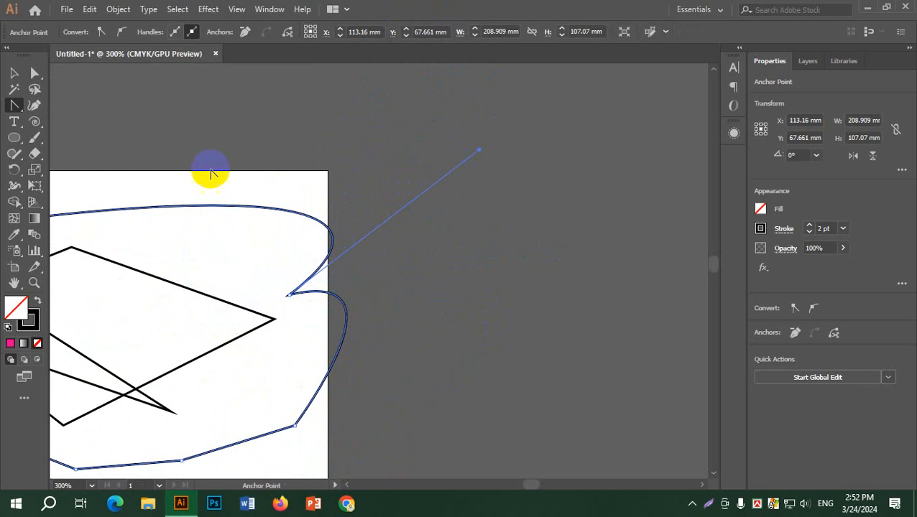
left_click_drag(288, 316, 409, 296)
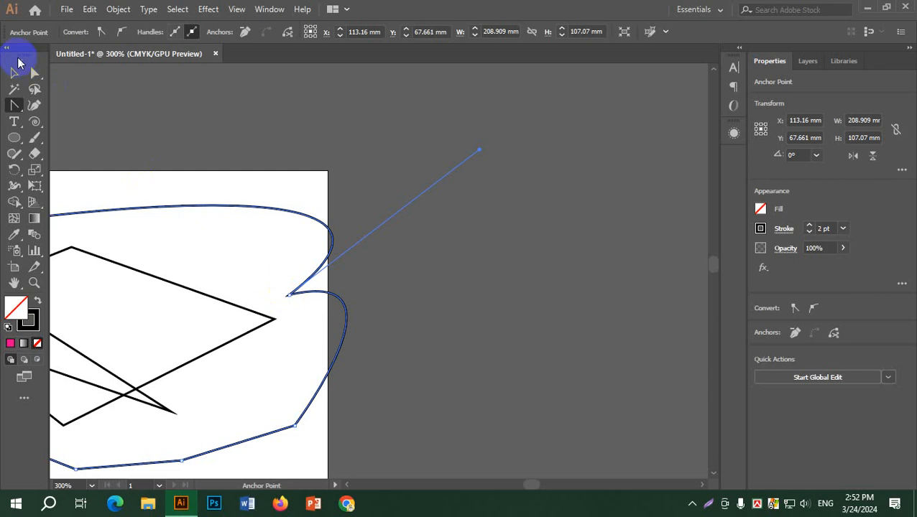
Move the cusp anchor point off the artboard's right edge to about X 248 mm, Y 28 mm using Direct Selection.
left_click(36, 74)
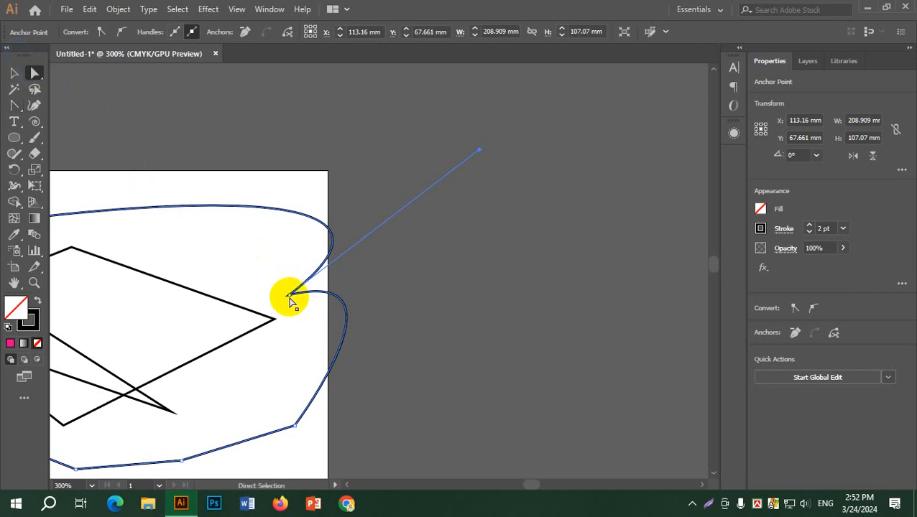
left_click(288, 296)
left_click_drag(289, 298, 422, 245)
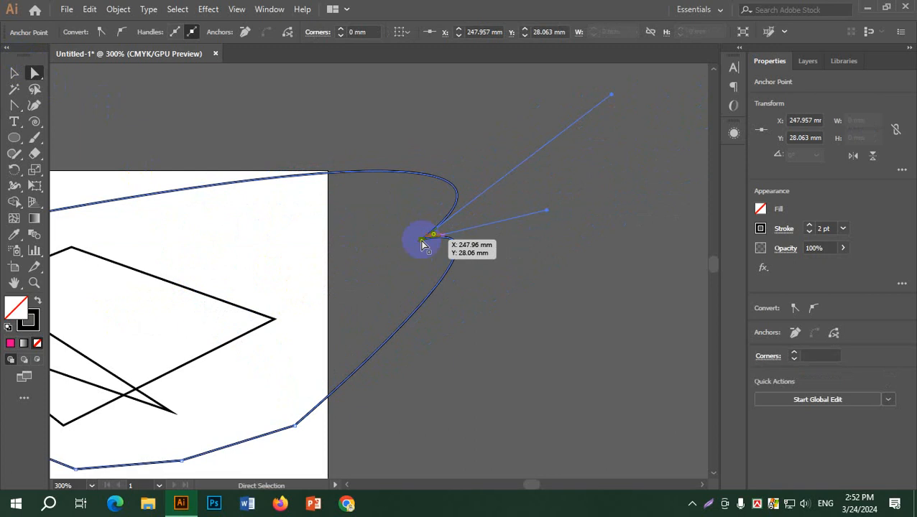
mouse_move(422, 245)
left_mouse_down()
mouse_move(399, 244)
mouse_move(413, 257)
left_mouse_up()
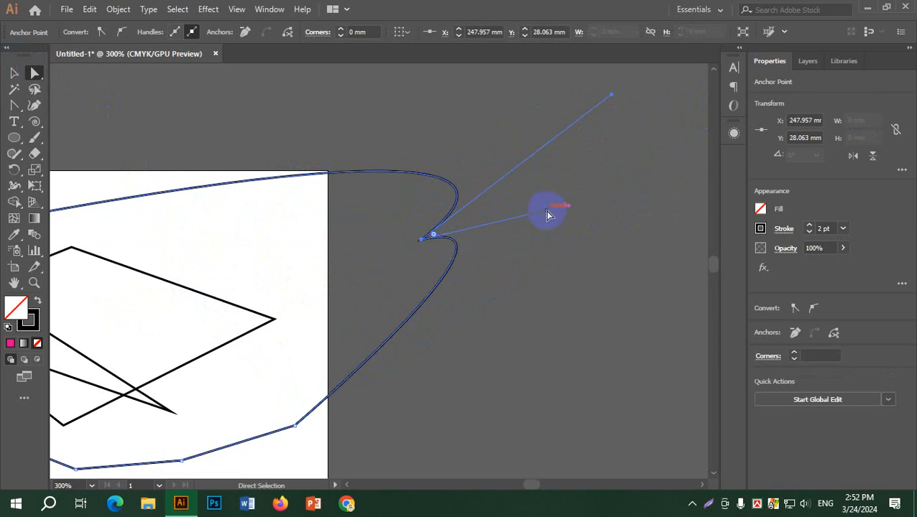
Lower the cusp point's lower direction handle and stretch it far to the right to elongate the lower curve.
left_click_drag(547, 214, 521, 297)
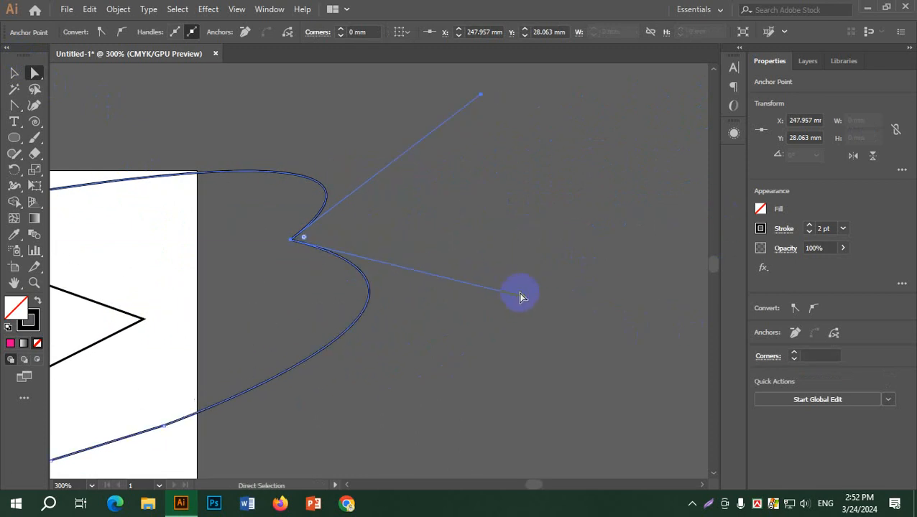
left_click(15, 106)
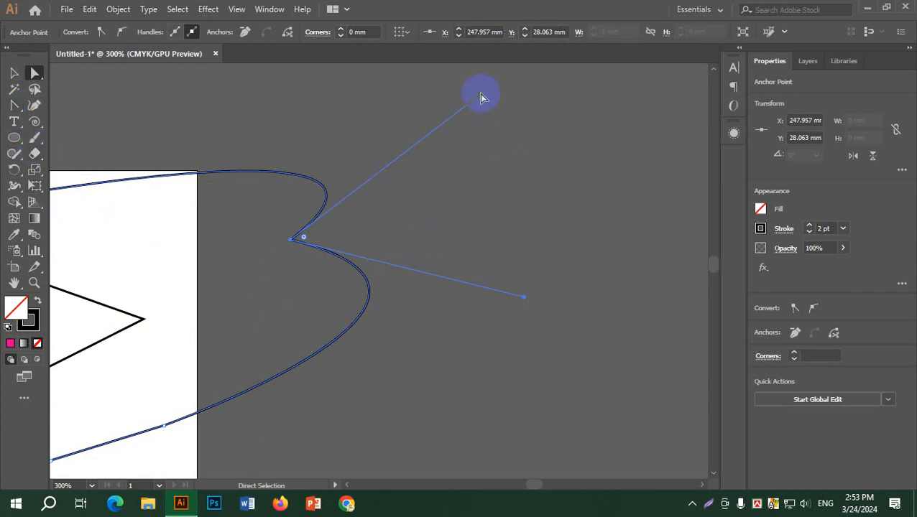
left_click_drag(523, 300, 906, 331)
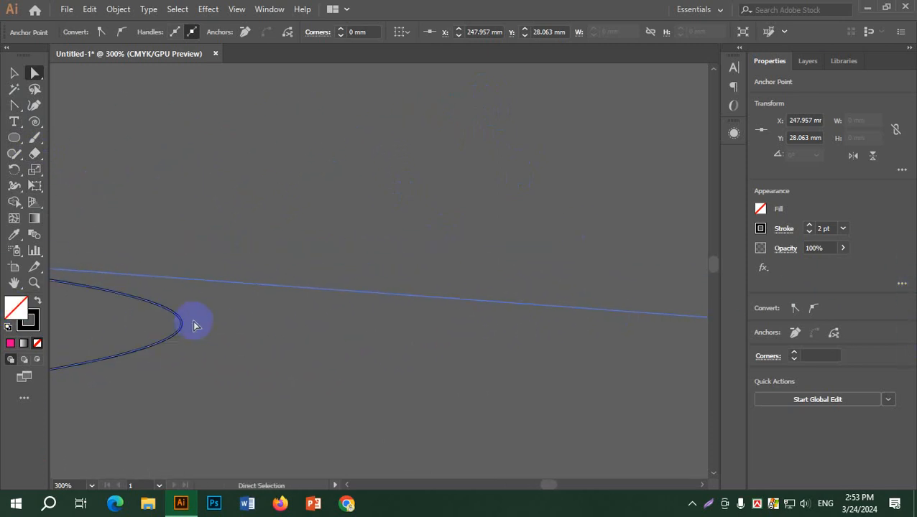
Examine the elongated curve and its direction handles, both up close and in relation to the whole artboard.
scroll(245, 334, "down", 5, "alt")
scroll(144, 323, "up", 5, "alt")
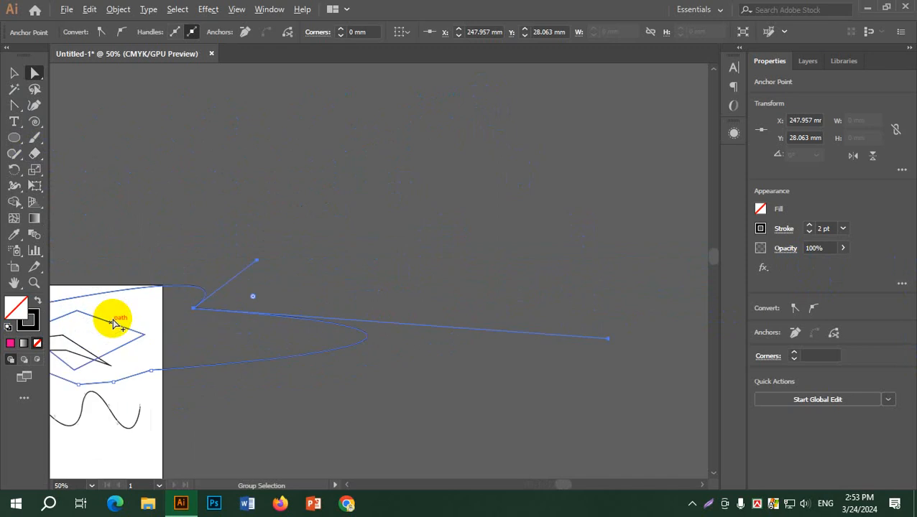
scroll(151, 314, "down", 4, "alt")
scroll(160, 320, "up", 5, "alt")
scroll(158, 318, "down", 2, "alt")
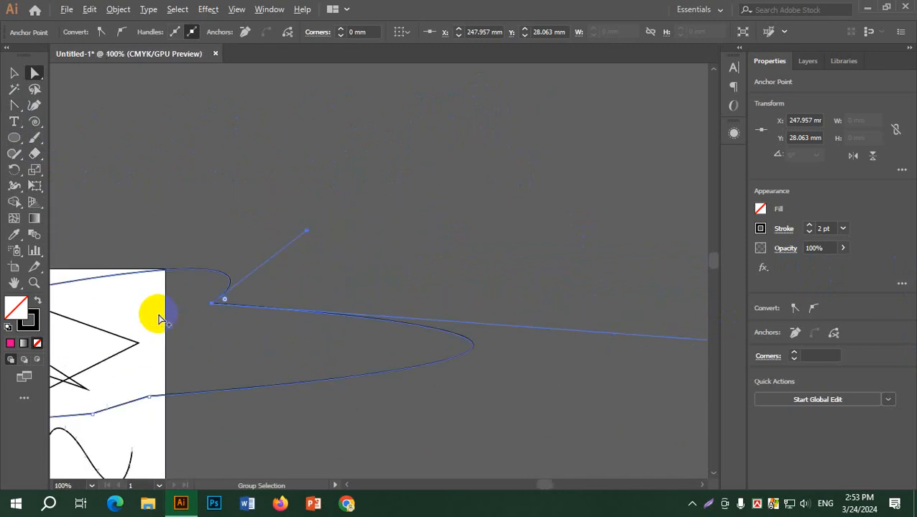
scroll(160, 316, "up", 2, "alt")
scroll(404, 217, "up", 4, "alt")
scroll(404, 217, "down", 8, "alt")
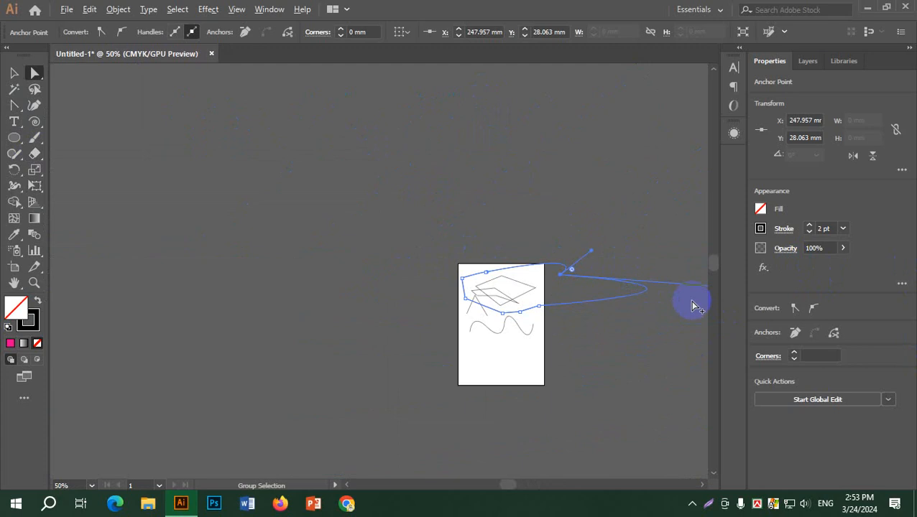
scroll(675, 304, "up", 5, "alt")
scroll(214, 232, "down", 5, "alt")
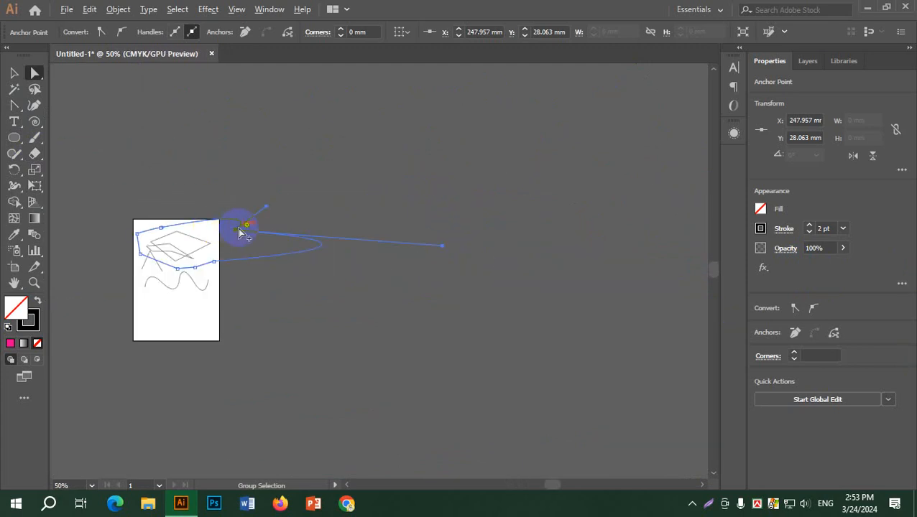
scroll(242, 232, "up", 6, "alt")
scroll(241, 232, "down", 8, "alt")
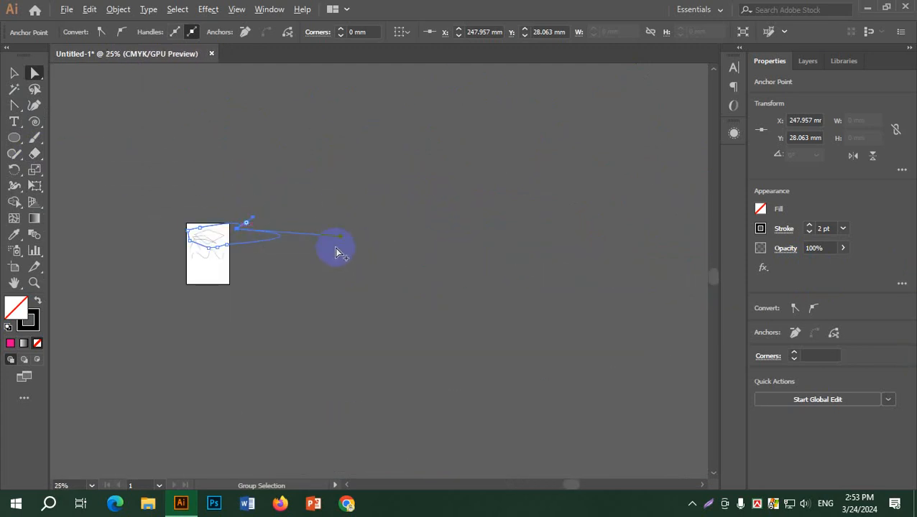
scroll(350, 247, "up", 5, "alt")
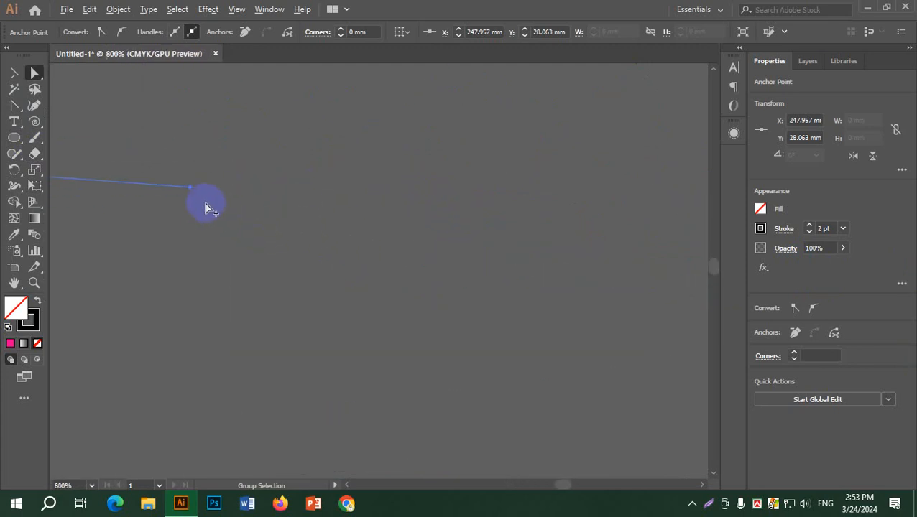
Shorten the cusp point's far-stretched lower direction handle to pull the elongated lower curve back toward the artboard.
scroll(205, 206, "down", 5, "alt")
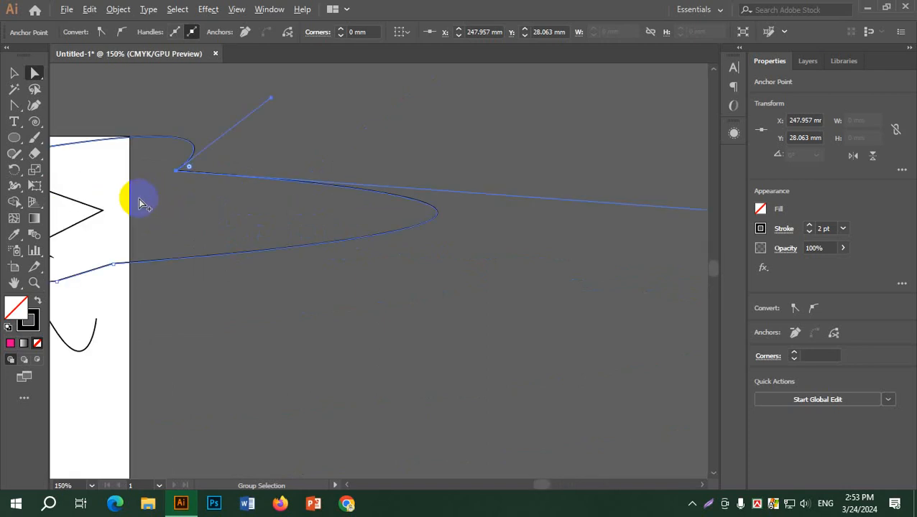
scroll(207, 204, "down", 2, "alt")
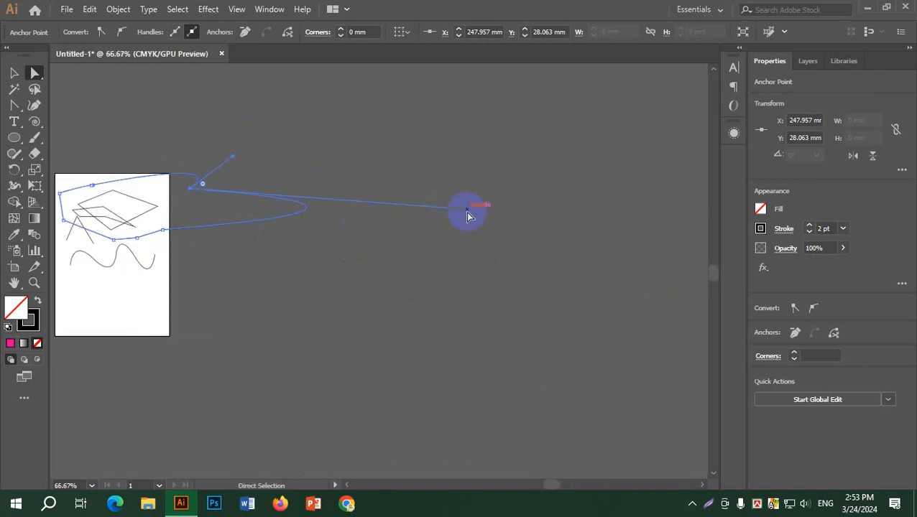
left_click_drag(467, 215, 272, 206)
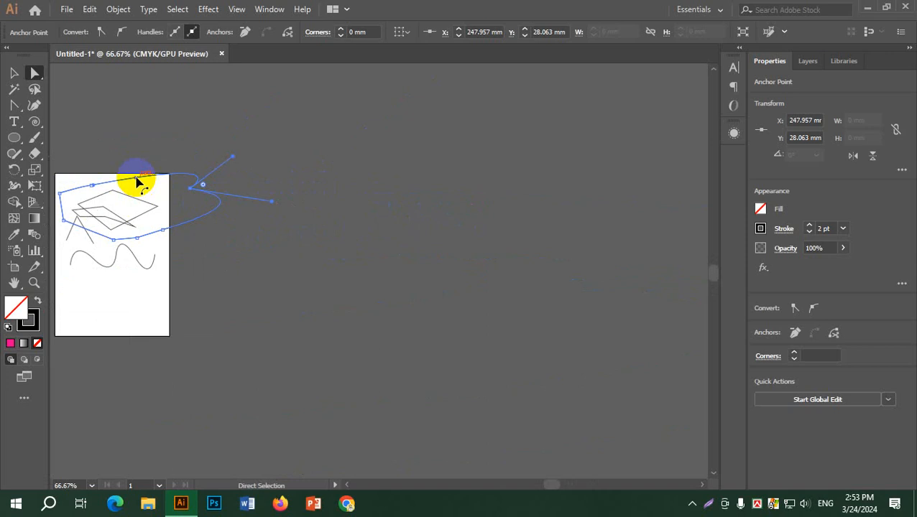
Delete all the drawn paths to clear the artboard, with the whole artboard fitted in view.
scroll(138, 183, "up", 2, "alt")
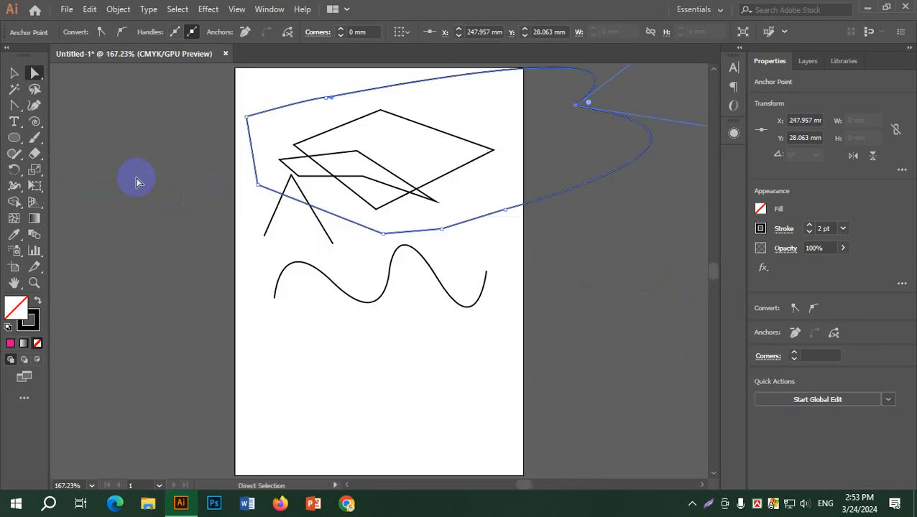
scroll(294, 287, "down", 5, "alt")
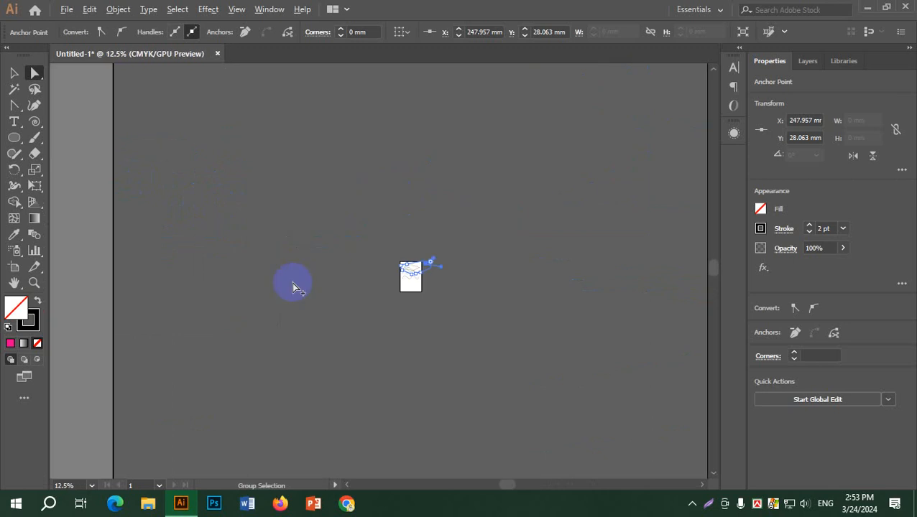
scroll(332, 295, "up", 6, "alt")
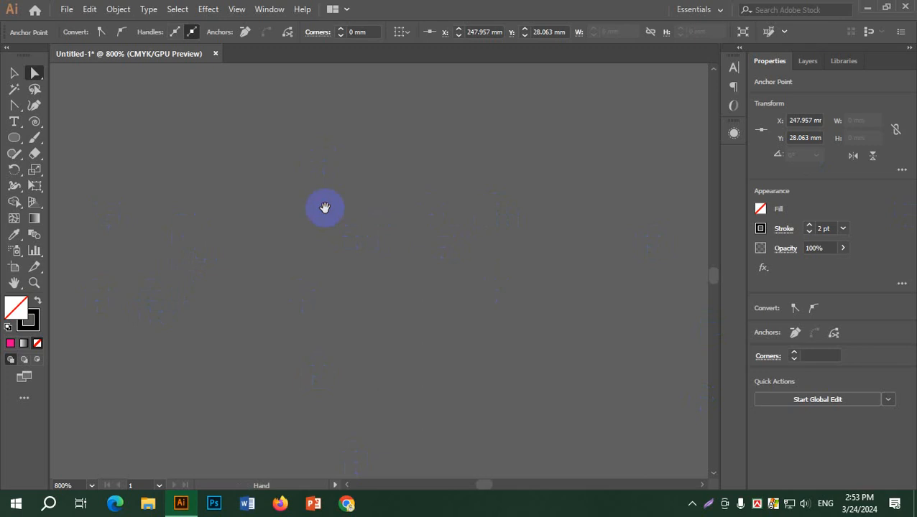
key("ctrl+0")
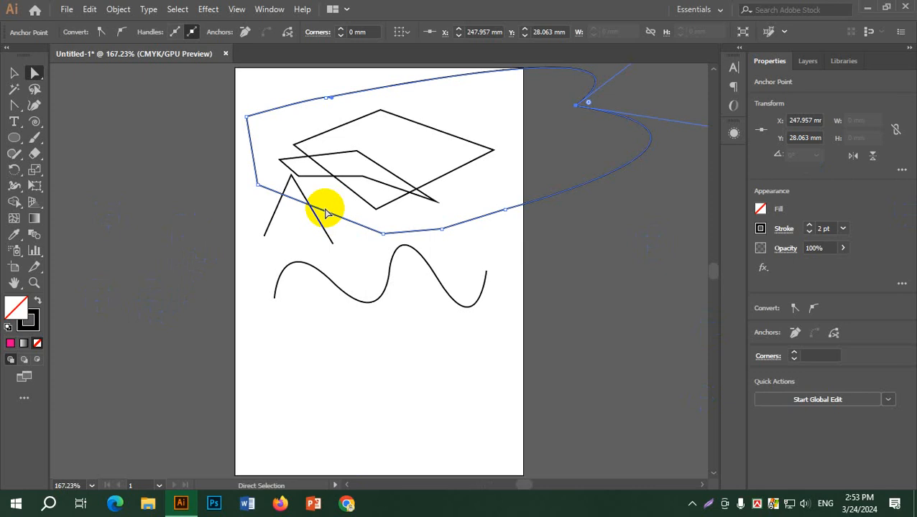
left_click(443, 352)
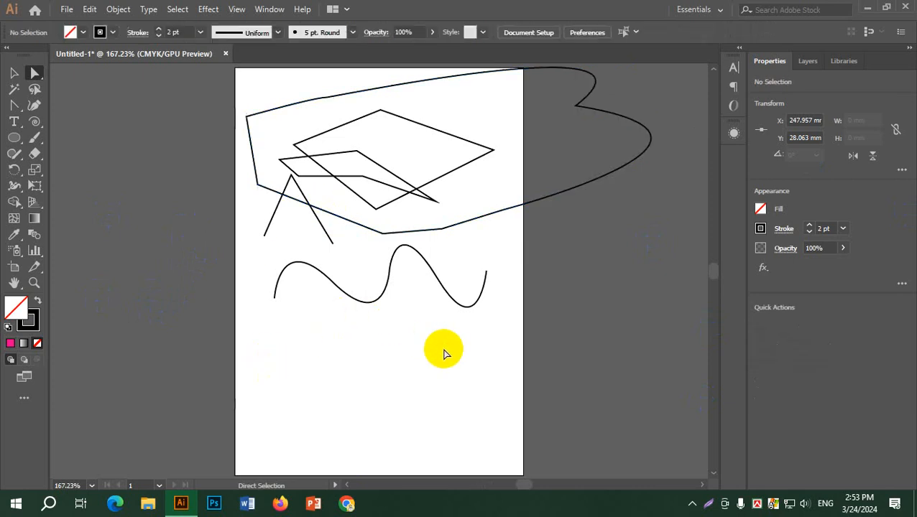
left_click_drag(248, 76, 694, 387)
key("Delete")
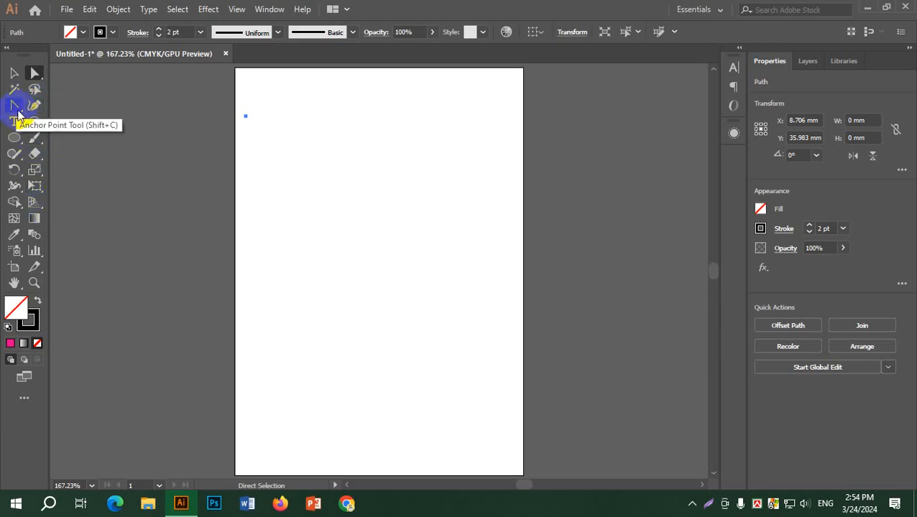
Draw an arc about 99 mm wide and 146 mm high, plus a steep line segment about 48 by 145 mm beside it.
left_click_drag(35, 119, 106, 141)
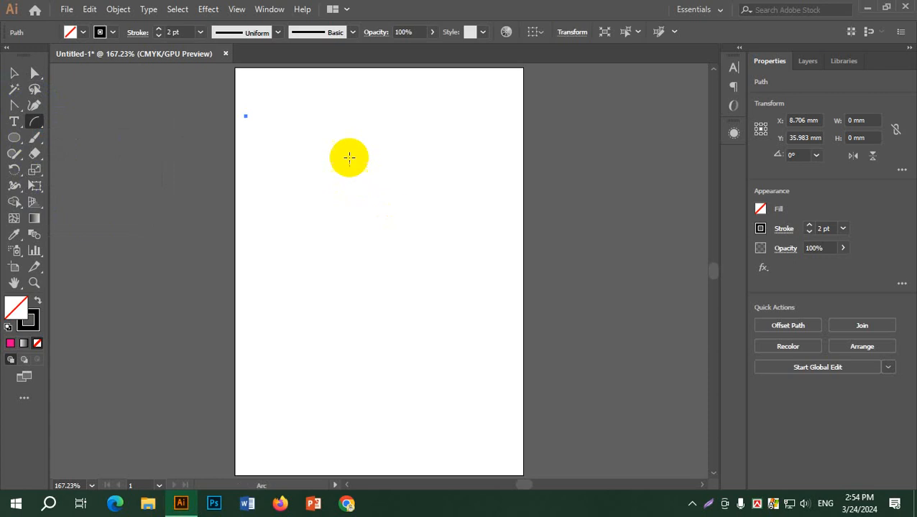
left_click_drag(346, 154, 482, 355)
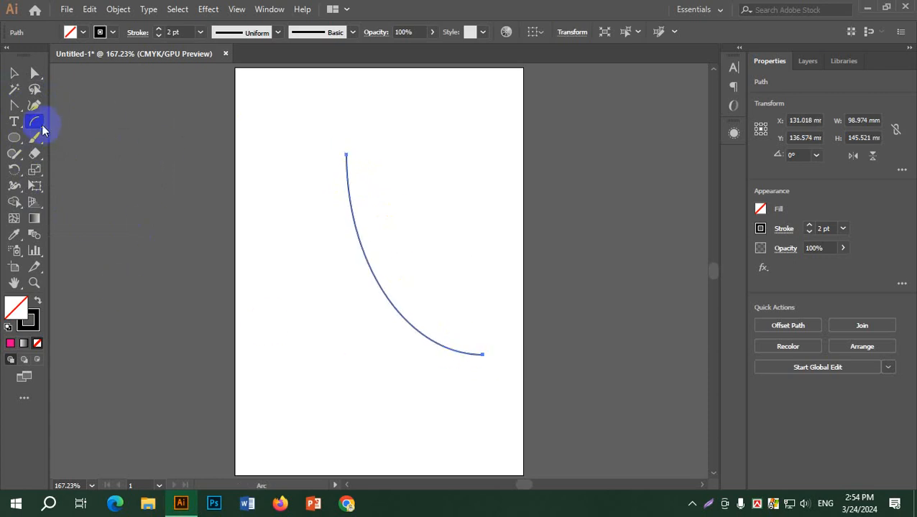
left_click_drag(39, 124, 96, 123)
left_click_drag(429, 108, 493, 307)
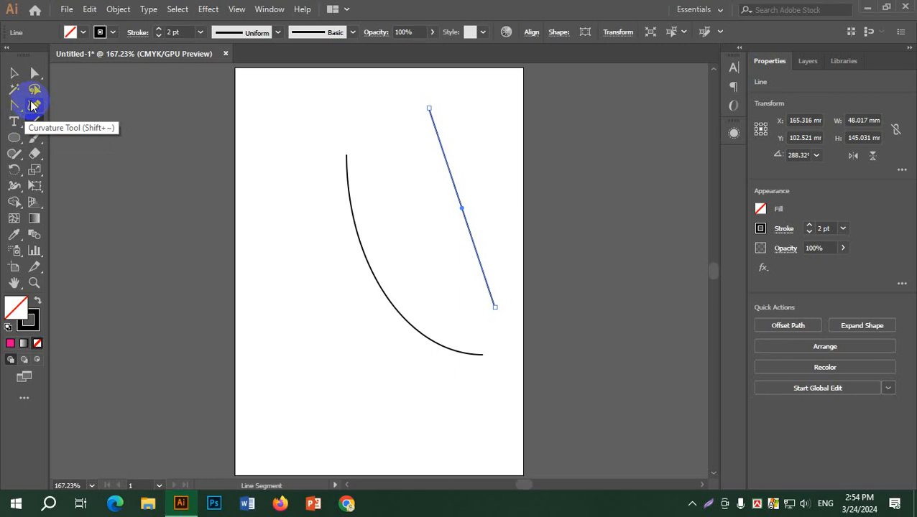
left_click(13, 74)
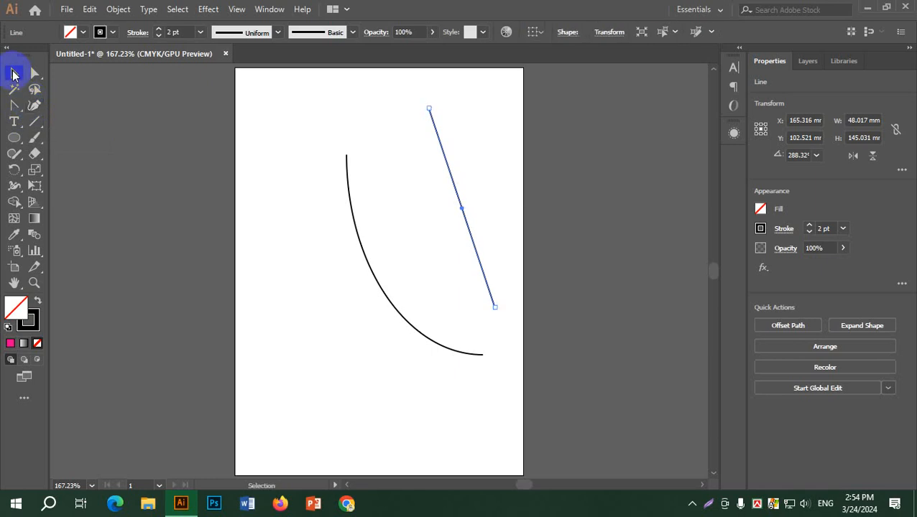
left_click_drag(34, 121, 92, 114)
Switch the toolbar to the Basic set and restore the Advanced set.
left_click(267, 9)
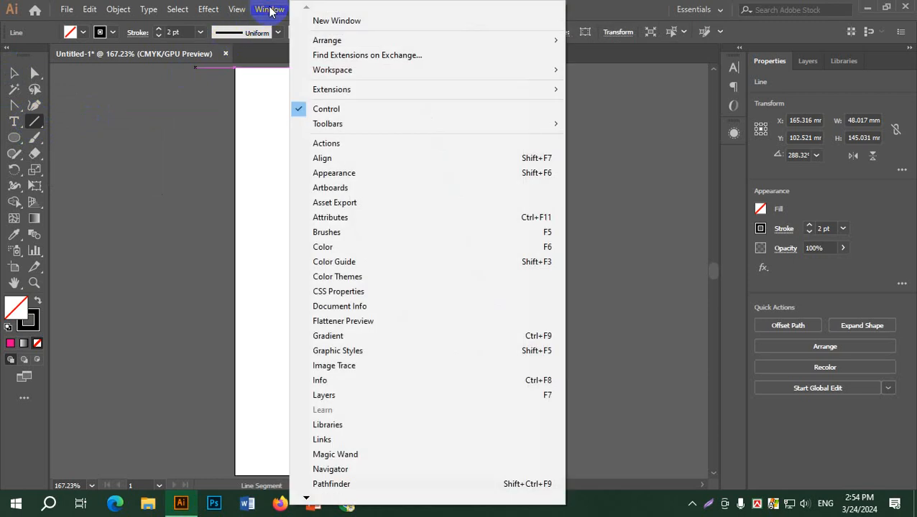
mouse_move(325, 126)
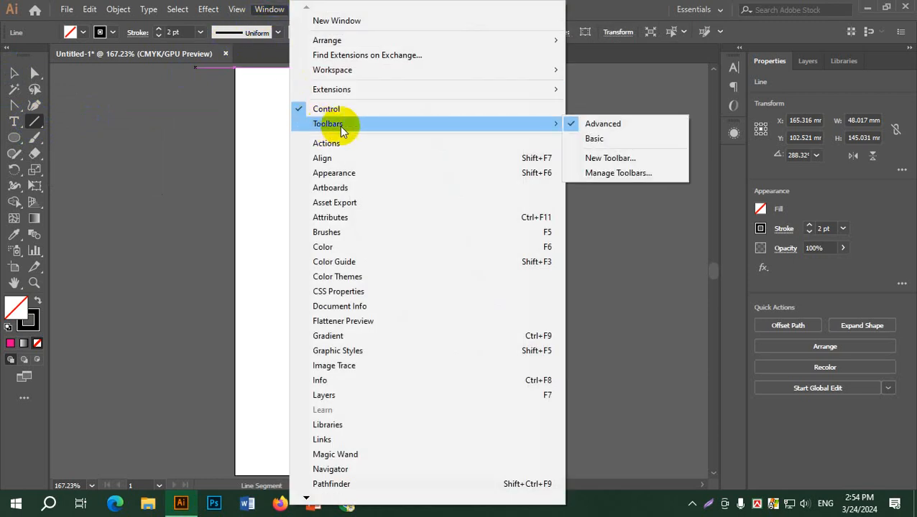
left_click(619, 139)
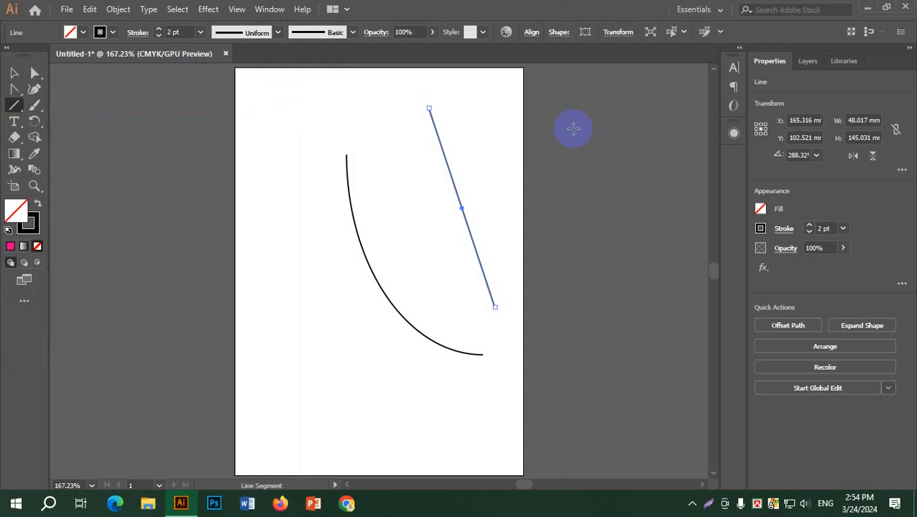
left_click(270, 9)
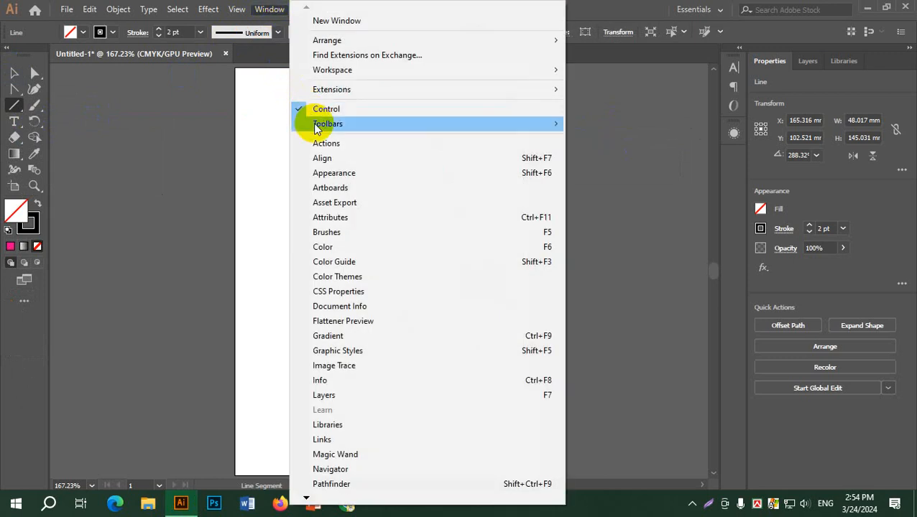
mouse_move(378, 127)
left_click(638, 123)
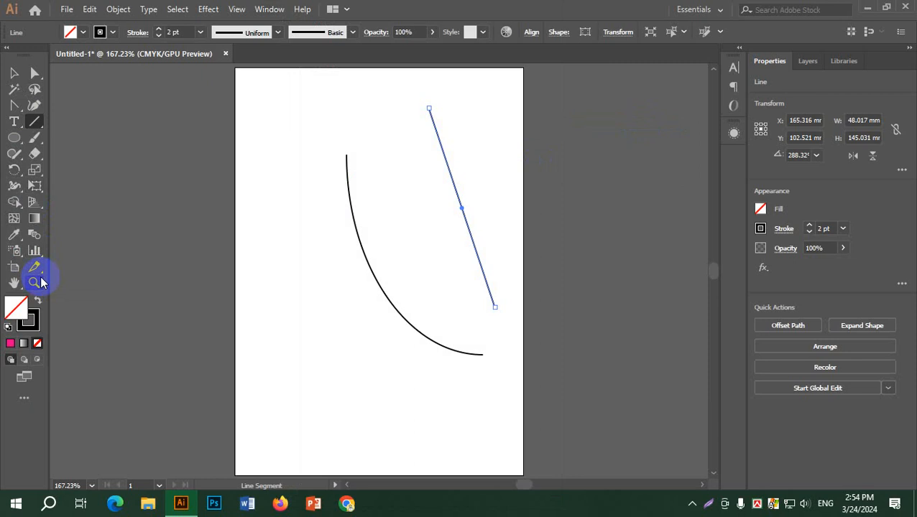
Hide the Control bar and show it again.
left_click(267, 9)
left_click(327, 107)
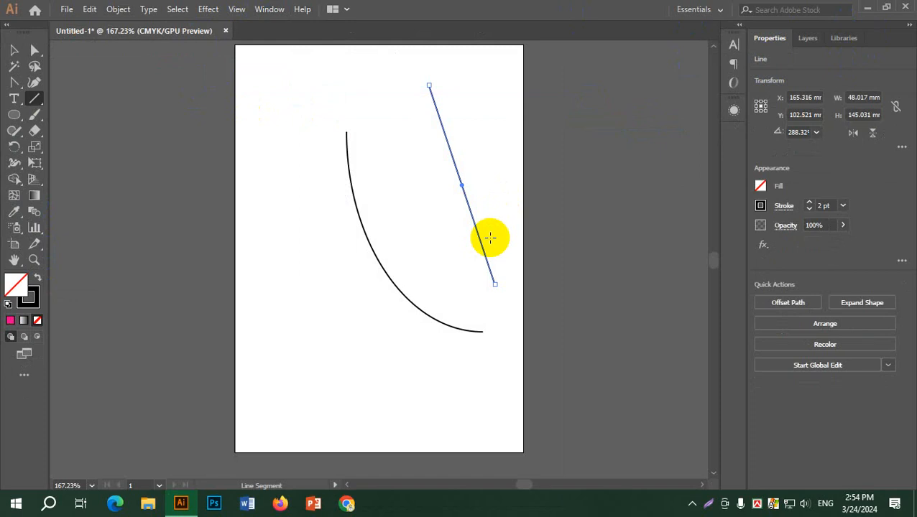
left_click(272, 8)
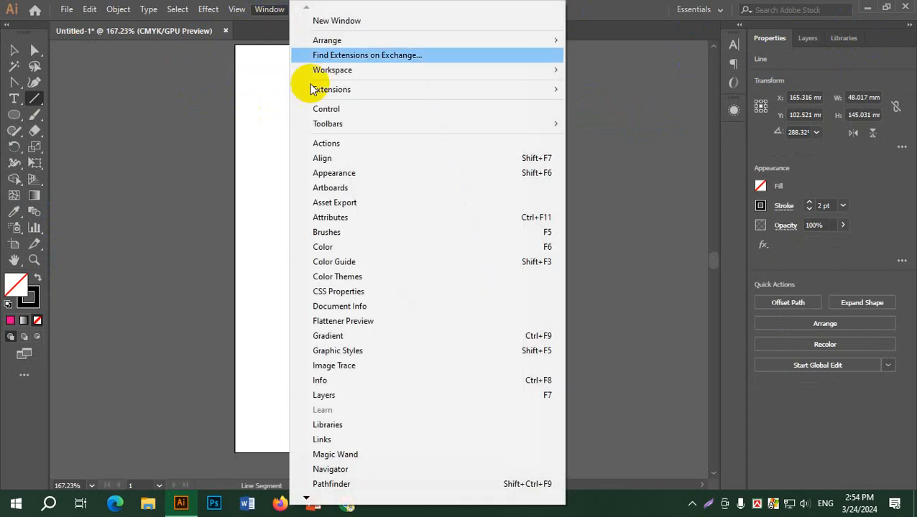
left_click(340, 108)
Turn off the Advanced toolbar and turn it back on.
left_click(269, 8)
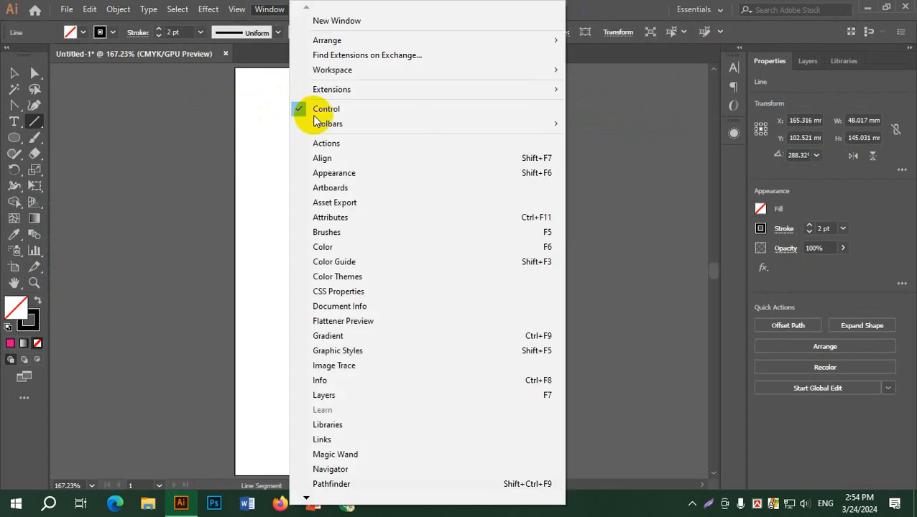
mouse_move(539, 124)
left_click(602, 125)
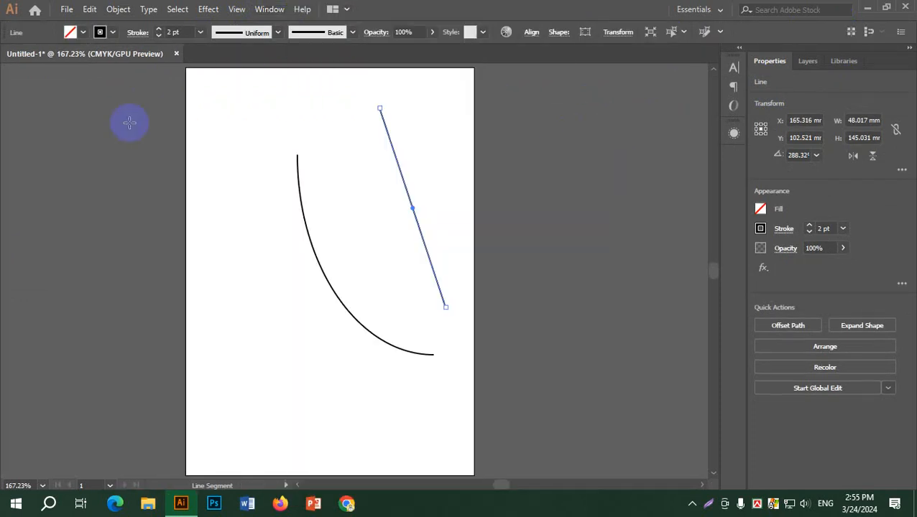
left_click(271, 9)
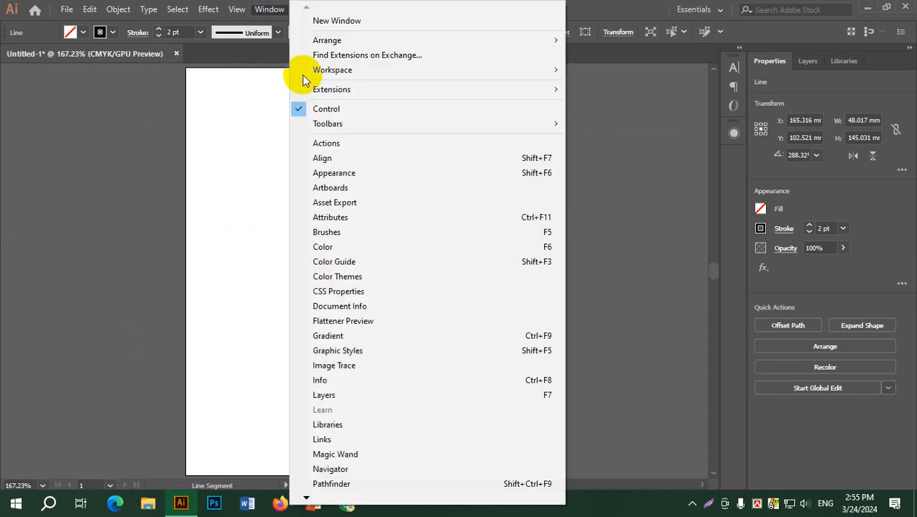
mouse_move(412, 131)
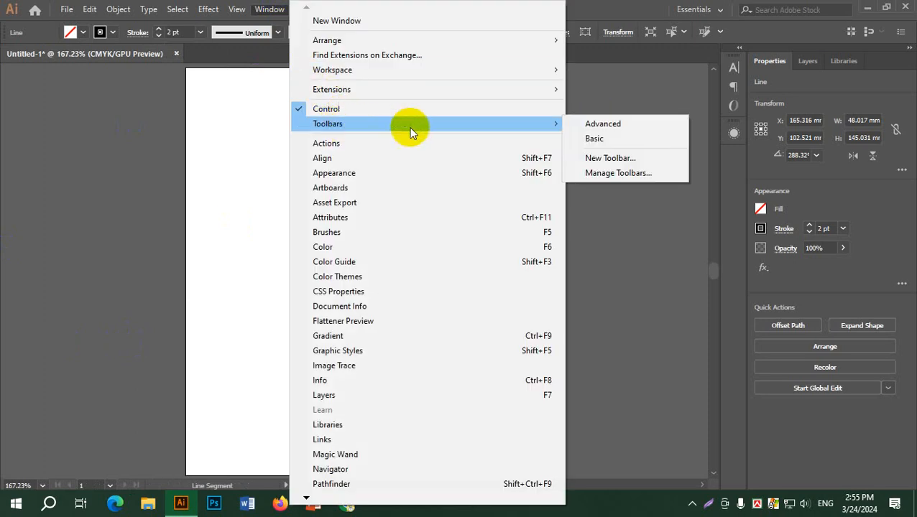
left_click(653, 123)
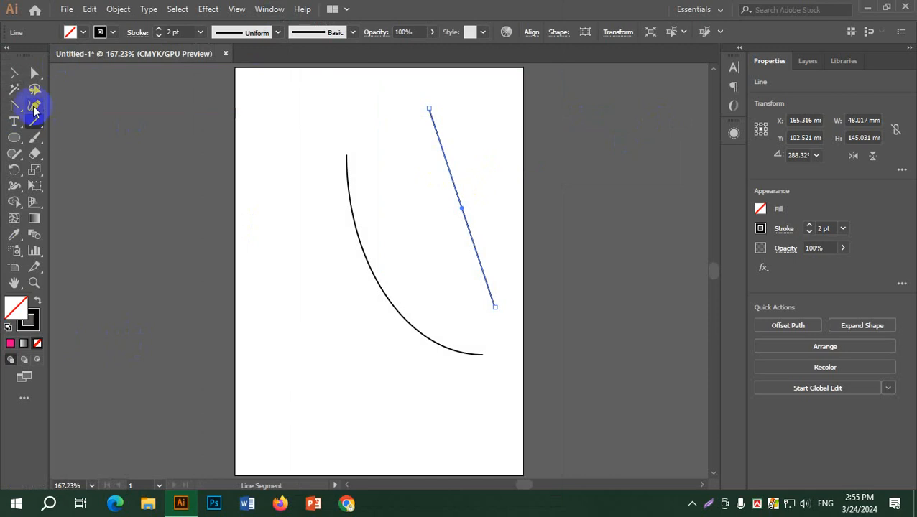
Bend the straight line into an arc bulging toward the existing curve with the Curvature tool, and deselect it.
left_click(34, 107)
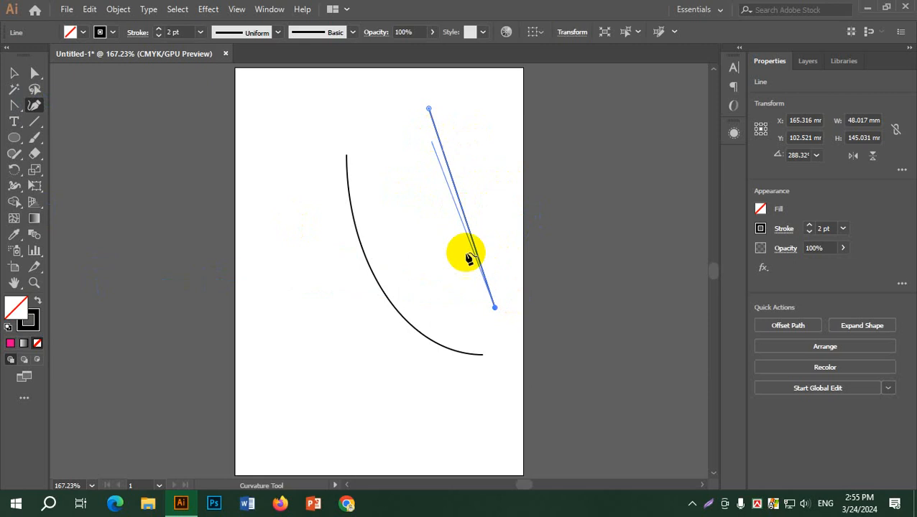
left_click_drag(465, 209, 410, 233)
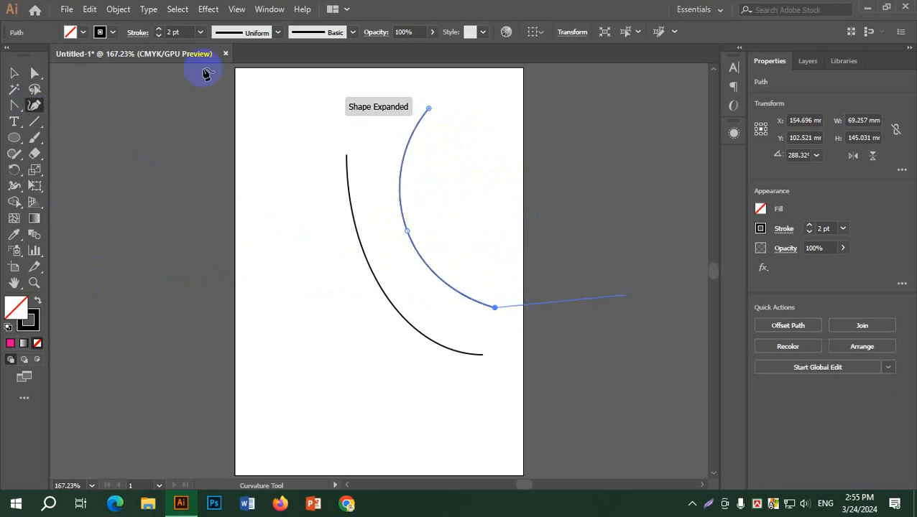
left_click(15, 73)
left_click(311, 325)
Reshape the lower curve with the Curvature tool by pulling four new points out of it to form a looping, winding path.
left_click(374, 276)
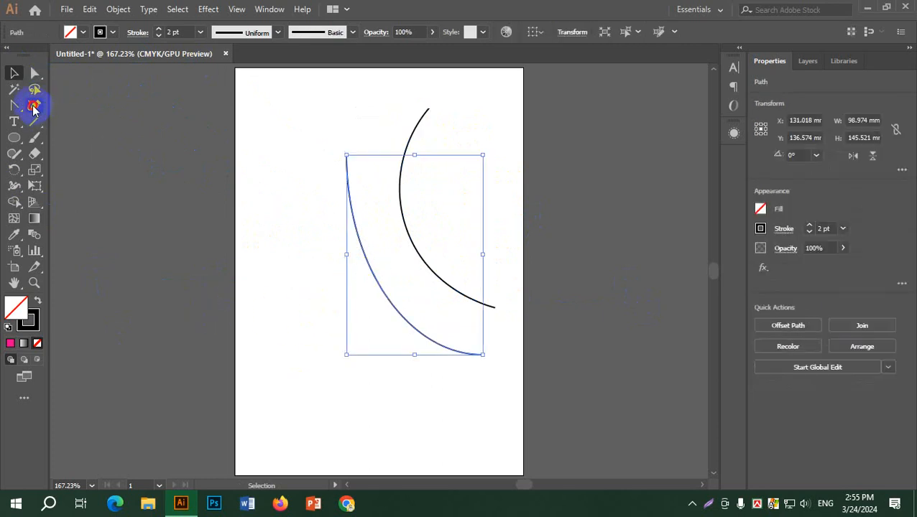
left_click(34, 106)
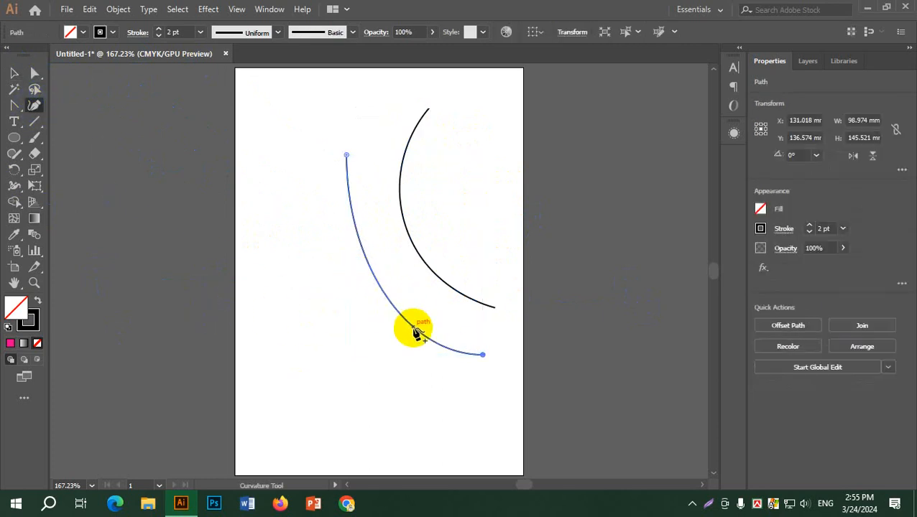
left_click_drag(415, 331, 374, 352)
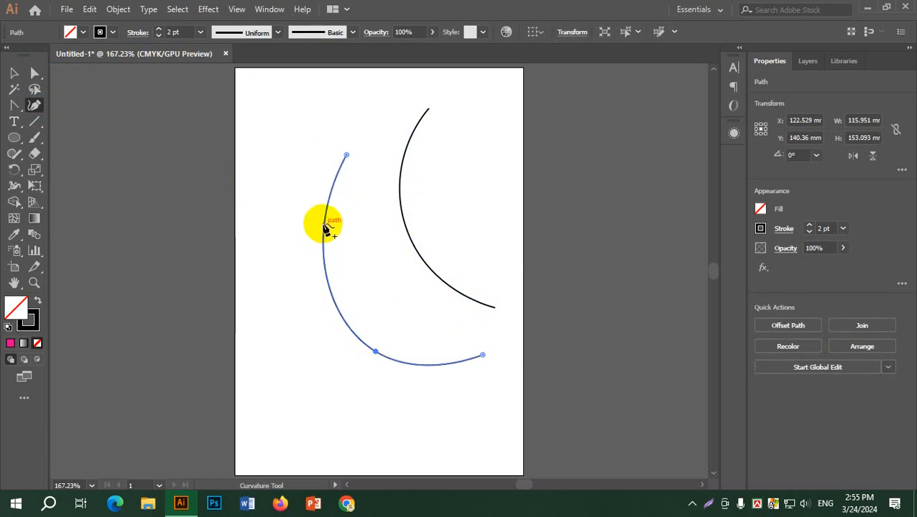
left_click_drag(324, 228, 440, 188)
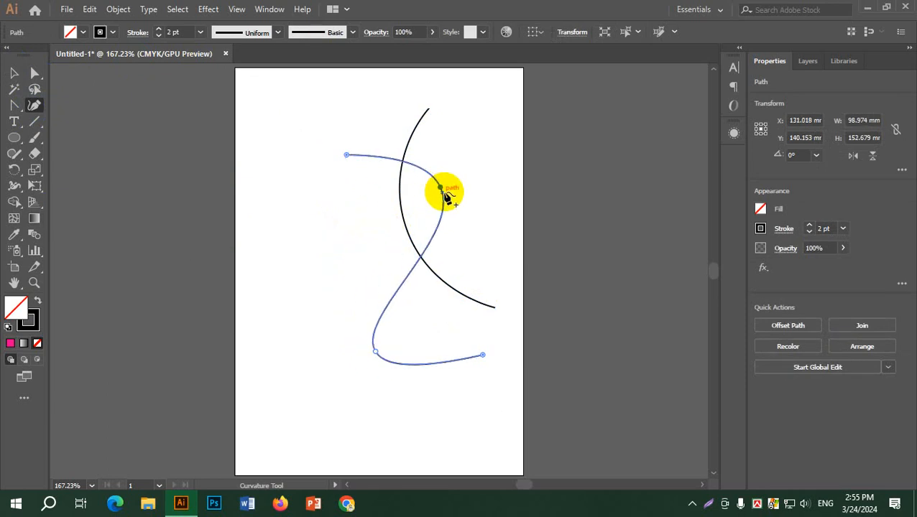
left_click_drag(413, 267, 248, 236)
left_click_drag(341, 200, 374, 290)
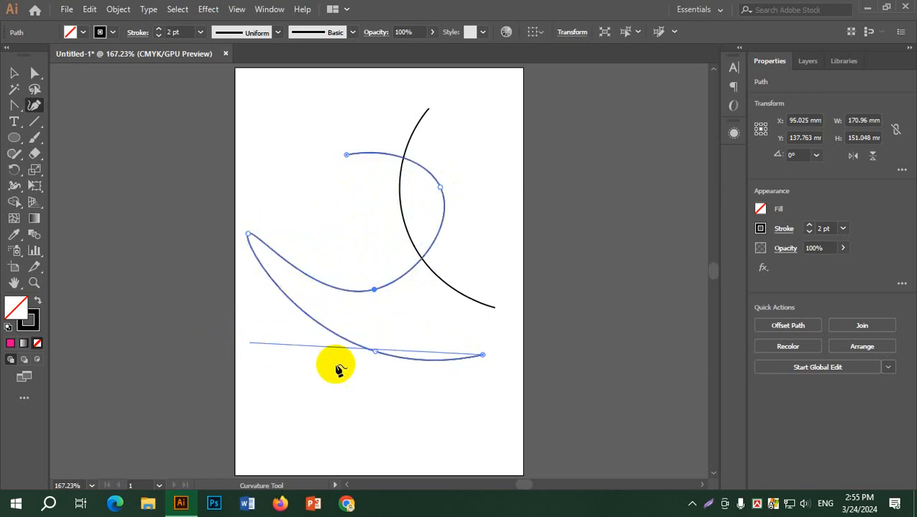
Add four more bends to the winding path with the Curvature tool, and deselect it.
left_click_drag(432, 359, 457, 310)
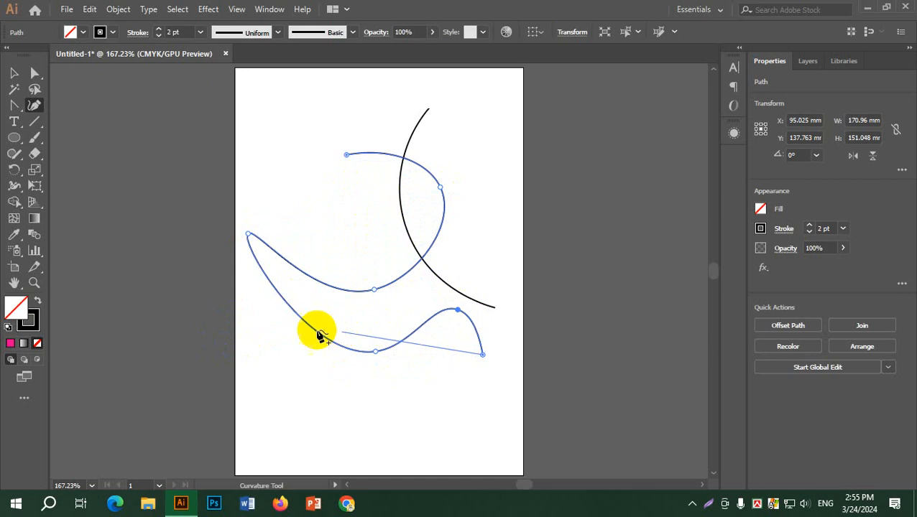
key("Escape")
left_click_drag(300, 321, 301, 367)
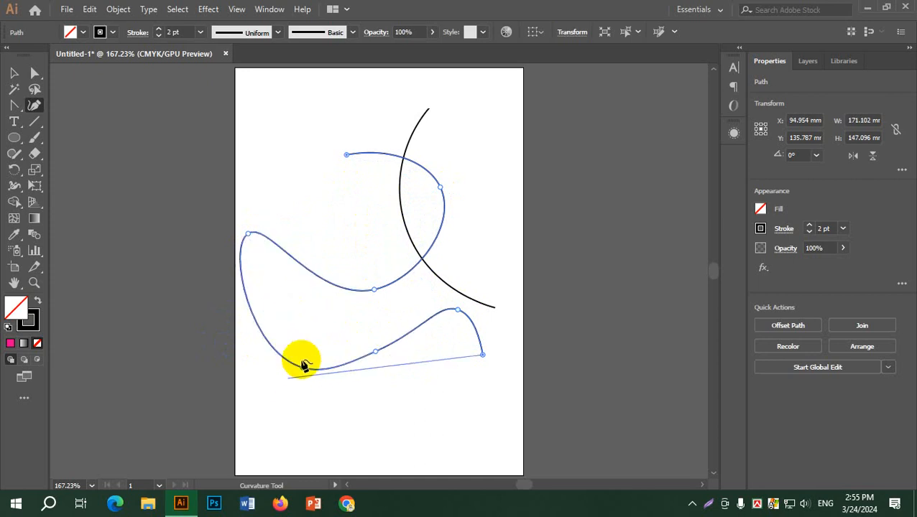
left_click_drag(290, 256, 314, 178)
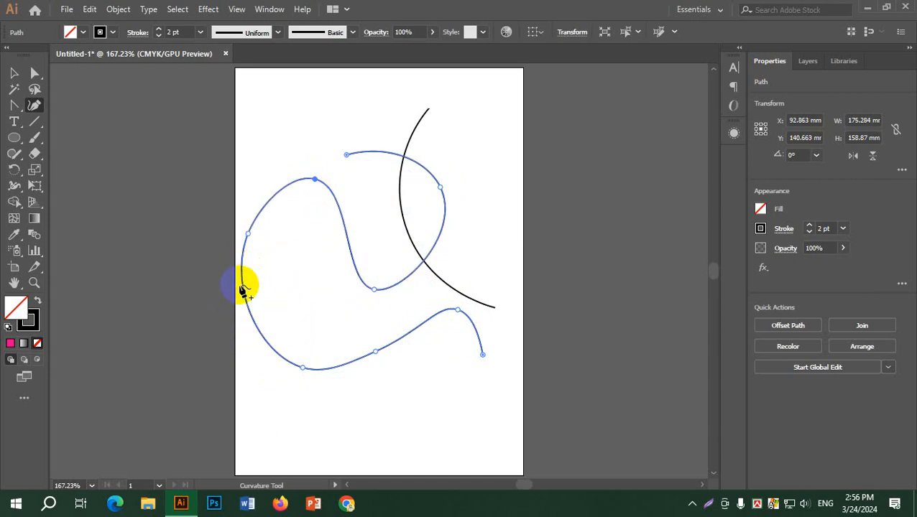
left_click_drag(243, 283, 305, 239)
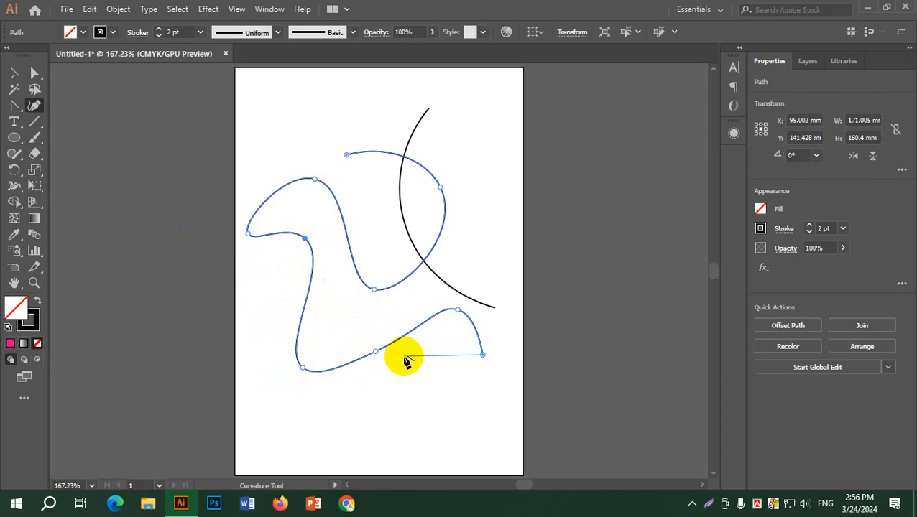
left_click(14, 72)
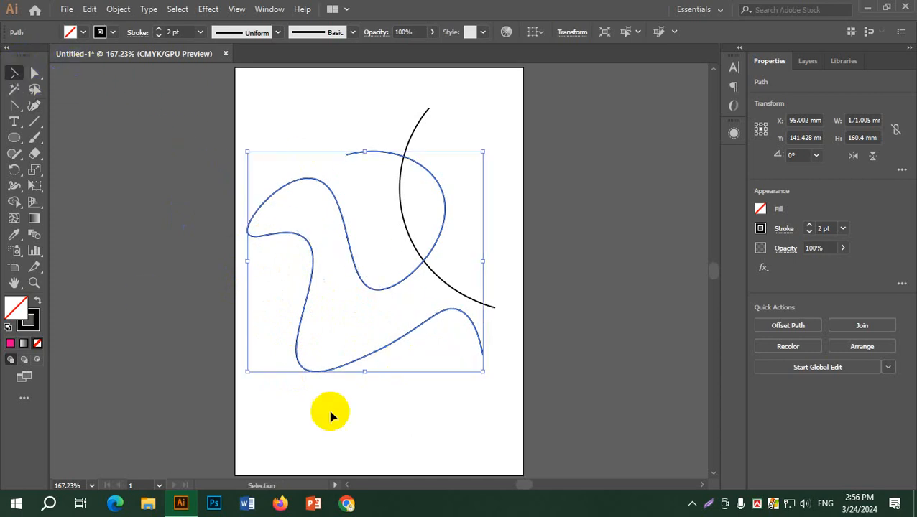
left_click(439, 419)
left_click(401, 285)
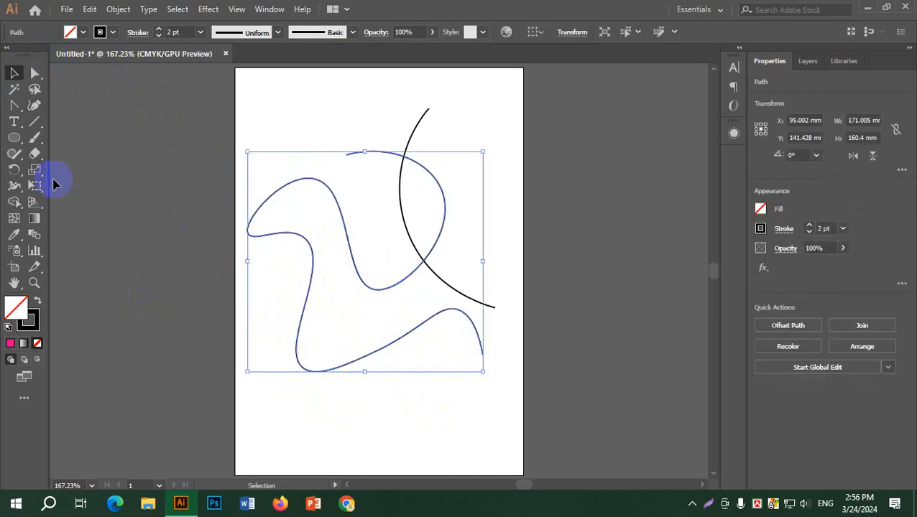
left_click_drag(14, 105, 73, 158)
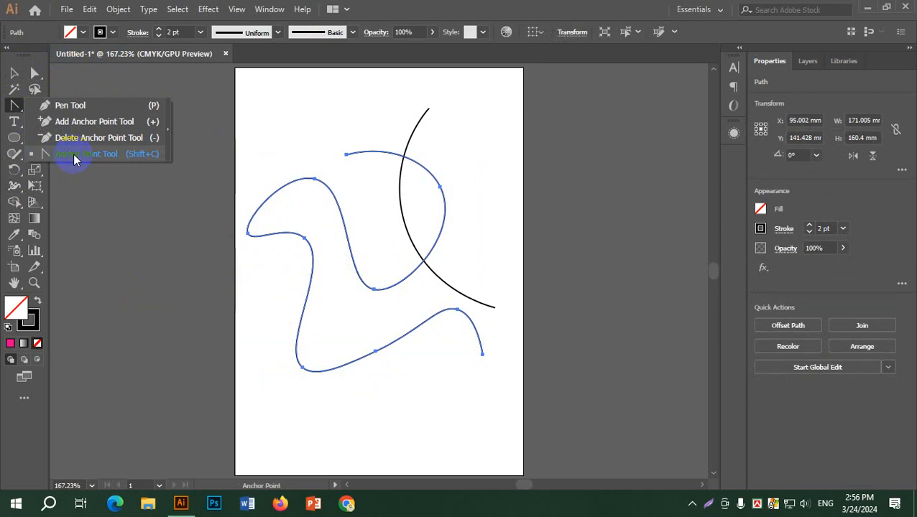
left_click_drag(73, 153, 74, 153)
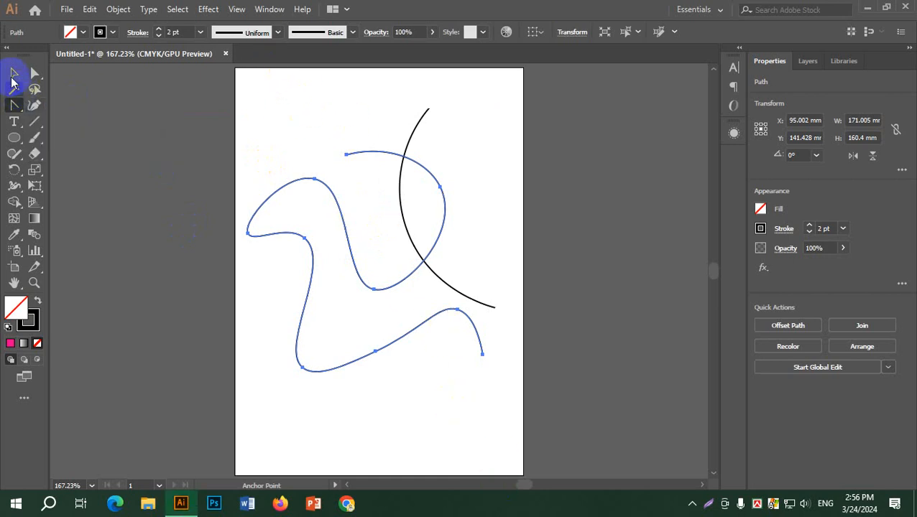
Select both curves on the artboard and delete them.
left_click(13, 72)
left_click(219, 98)
left_click_drag(244, 86, 503, 429)
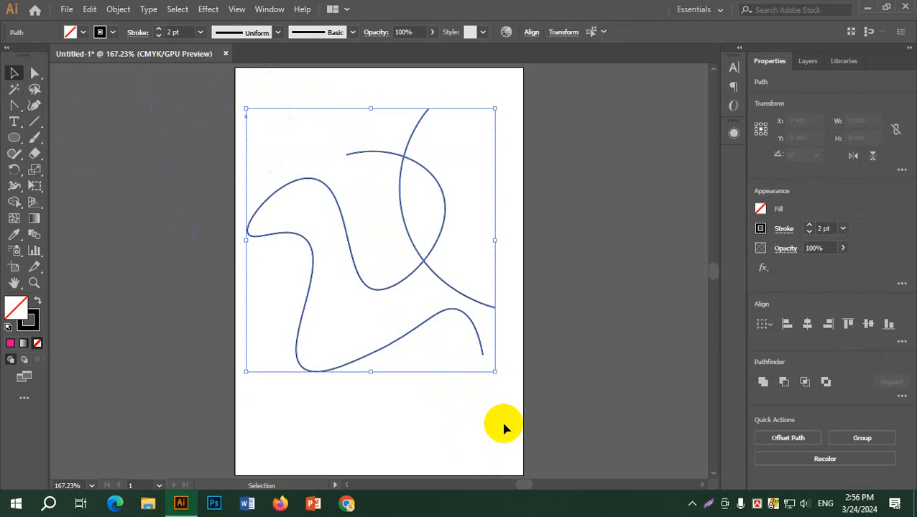
key("Delete")
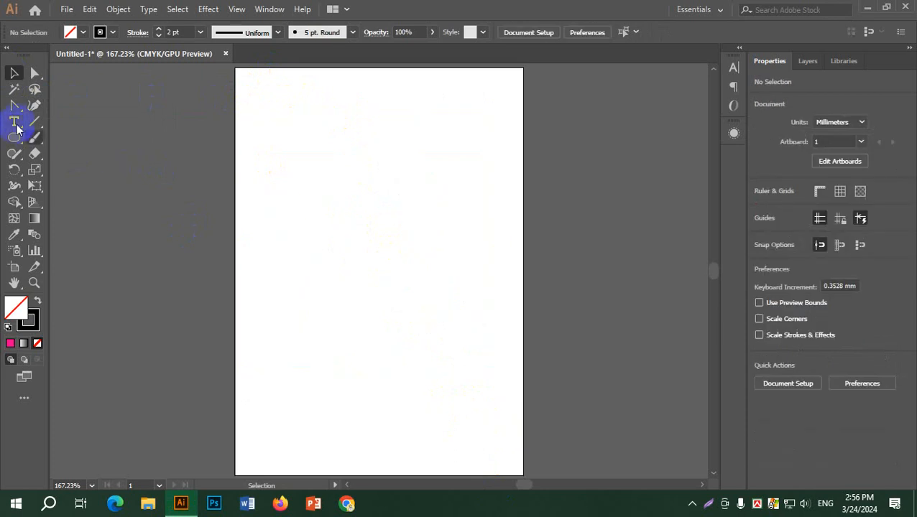
Detach the Type tool variants as a floating panel, move it beside the artboard, and close it.
left_click(14, 121)
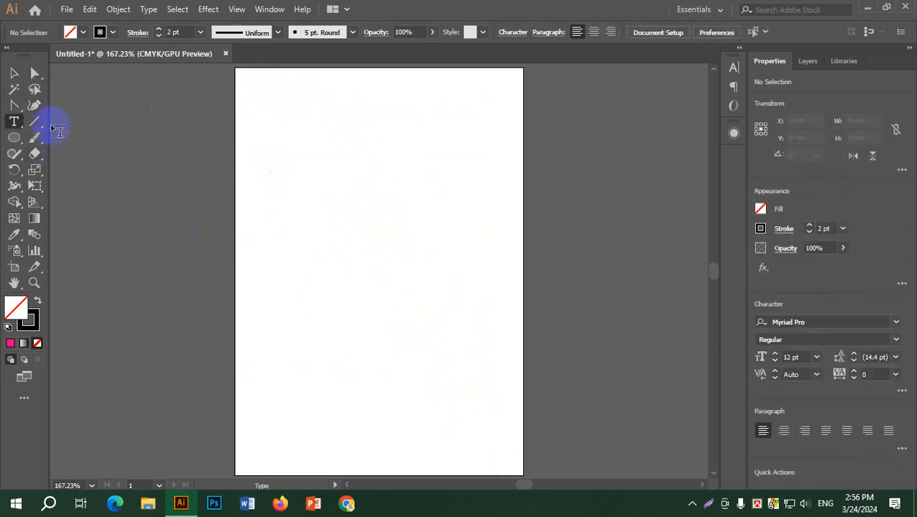
left_click_drag(33, 122, 138, 123)
left_click_drag(14, 137, 171, 178)
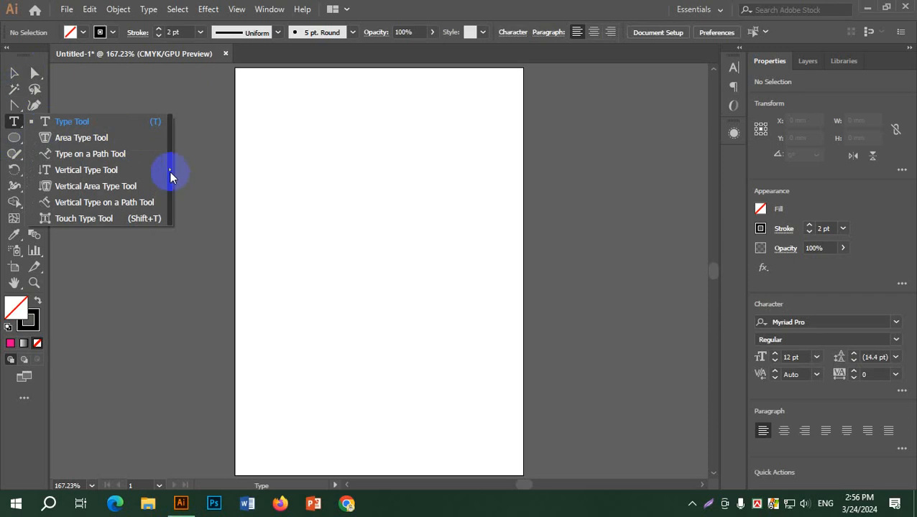
left_click_drag(171, 179, 173, 173)
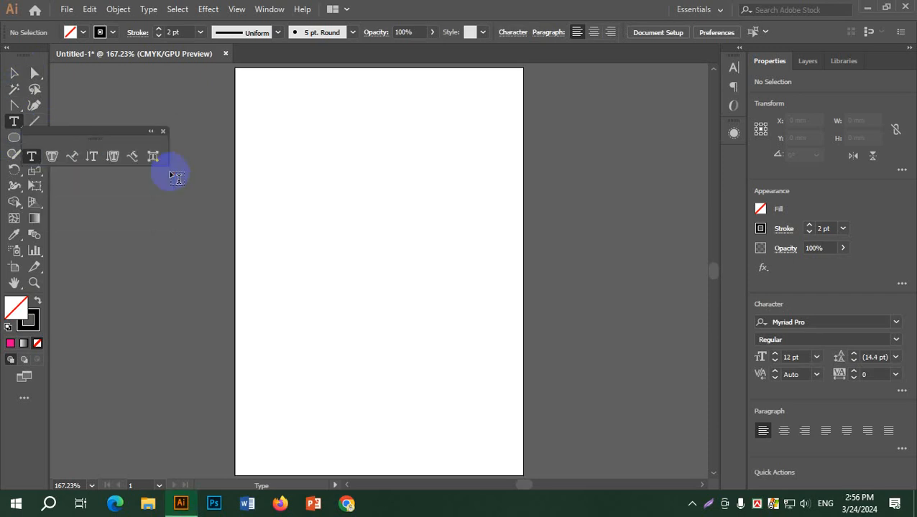
left_click_drag(121, 136, 160, 94)
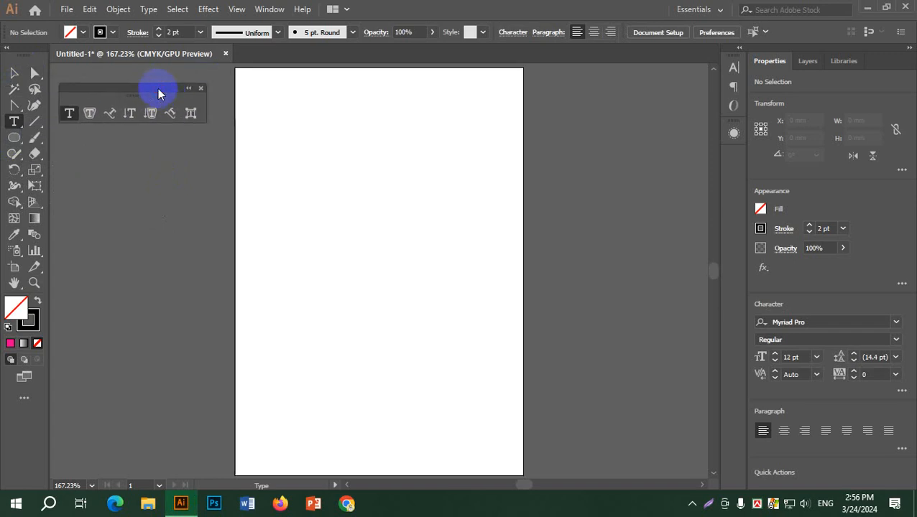
left_click(202, 87)
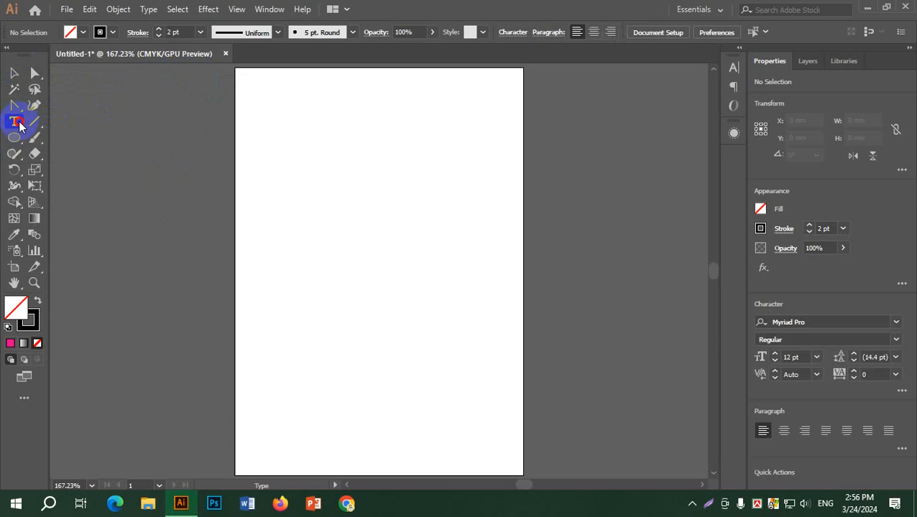
mouse_move(18, 126)
left_mouse_down()
mouse_move(81, 171)
mouse_move(98, 157)
mouse_move(98, 121)
mouse_move(121, 229)
mouse_move(152, 161)
mouse_move(135, 190)
mouse_move(171, 172)
mouse_move(41, 136)
mouse_move(69, 125)
mouse_move(73, 142)
mouse_move(2, 142)
mouse_move(16, 124)
left_mouse_up()
Draw a circle about 94.6 mm in diameter in the upper middle of the artboard with the Ellipse tool.
left_click(16, 139)
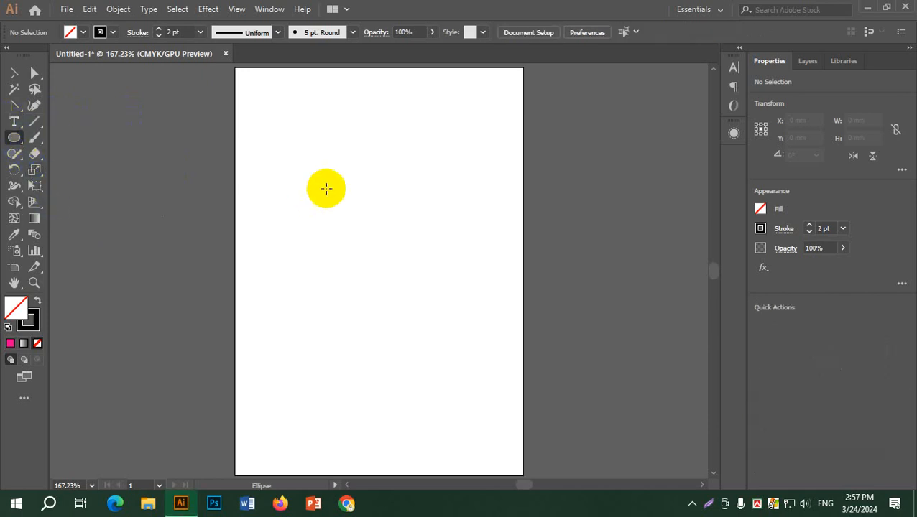
left_click_drag(299, 151, 429, 279)
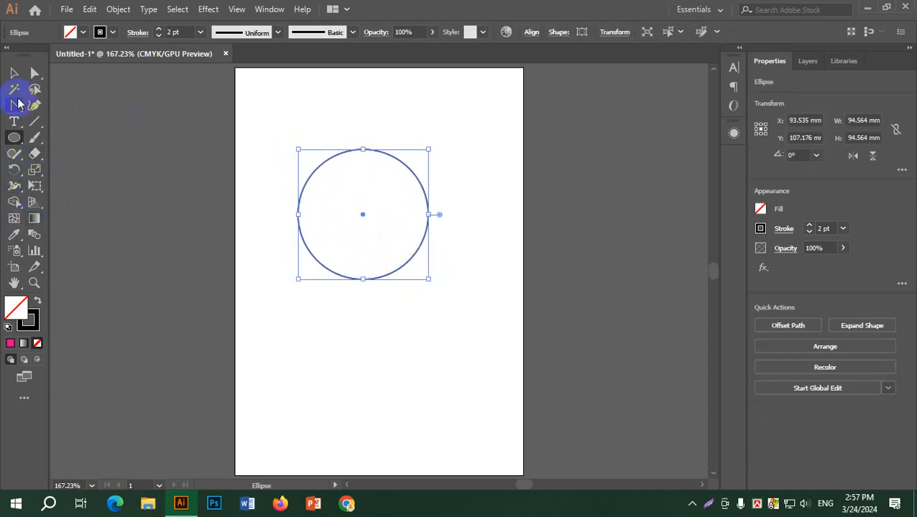
Draw a closed irregular nine-corner polygon of straight segments below the circle with the Pen tool, and deselect it.
left_click_drag(16, 106, 61, 106)
left_click(333, 407)
left_click(290, 327)
left_click(441, 317)
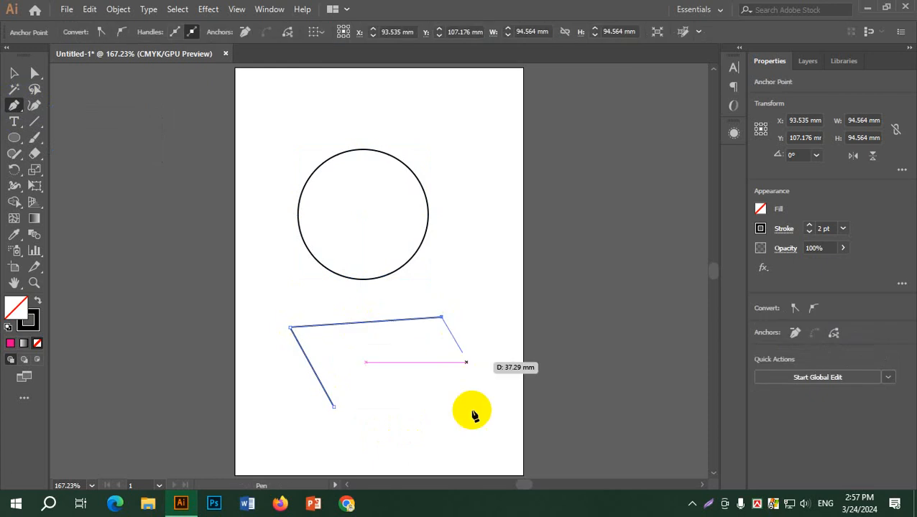
left_click(471, 410)
left_click(414, 361)
left_click(377, 384)
left_click(371, 346)
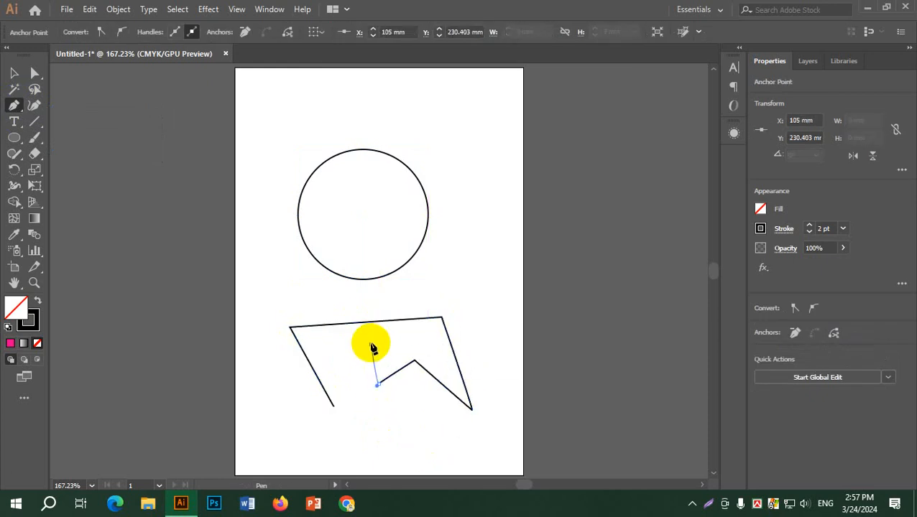
left_click(316, 341)
left_click(372, 410)
left_click(334, 407)
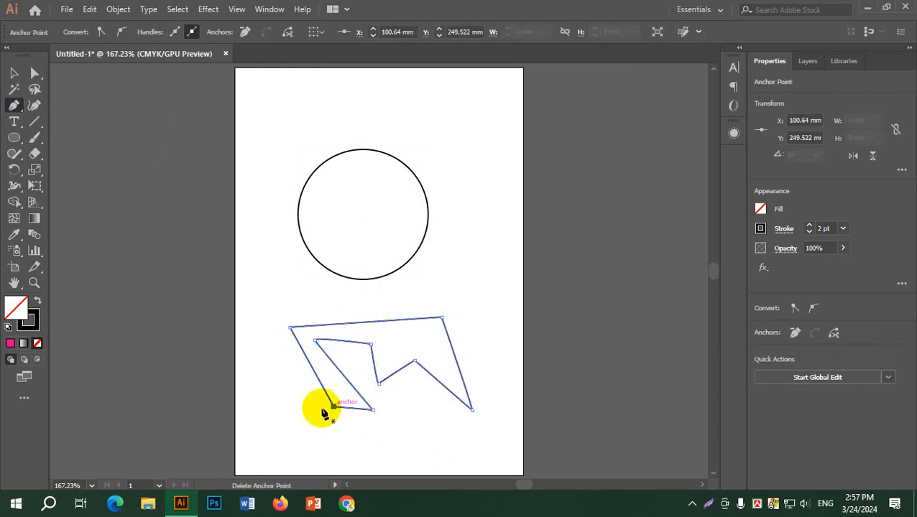
left_click(14, 74)
left_click(451, 315)
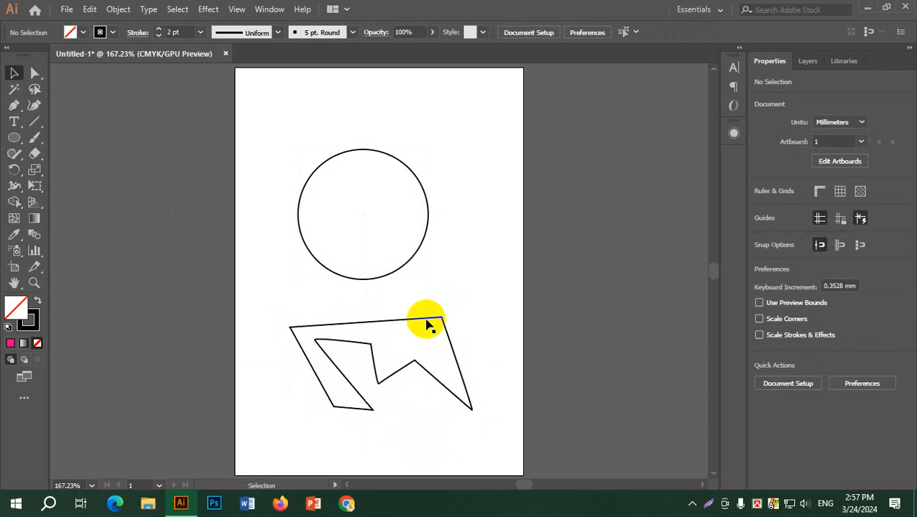
Move the polygon slightly up toward the circle, and fill the circle with placeholder text using the Area Type tool.
mouse_move(427, 321)
left_mouse_down()
mouse_move(454, 354)
mouse_move(436, 301)
mouse_move(429, 316)
left_mouse_up()
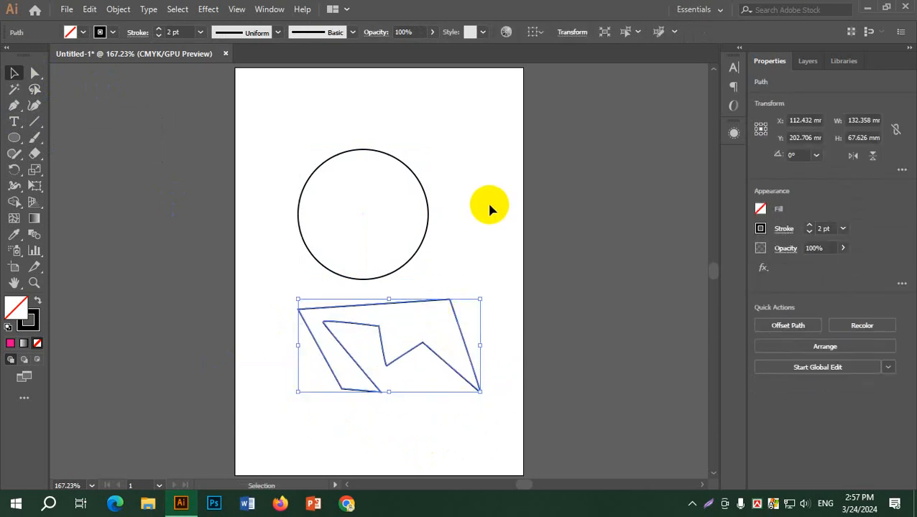
left_click_drag(327, 139, 456, 199)
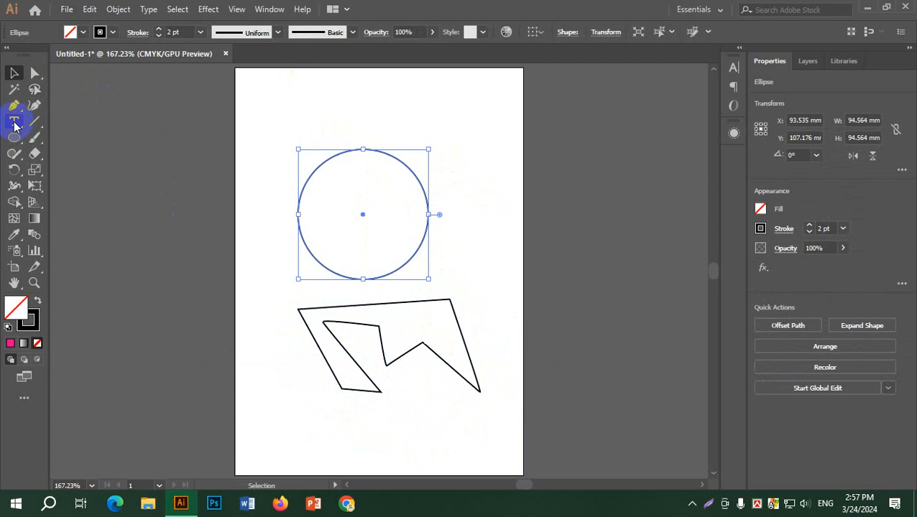
left_click_drag(14, 122, 86, 140)
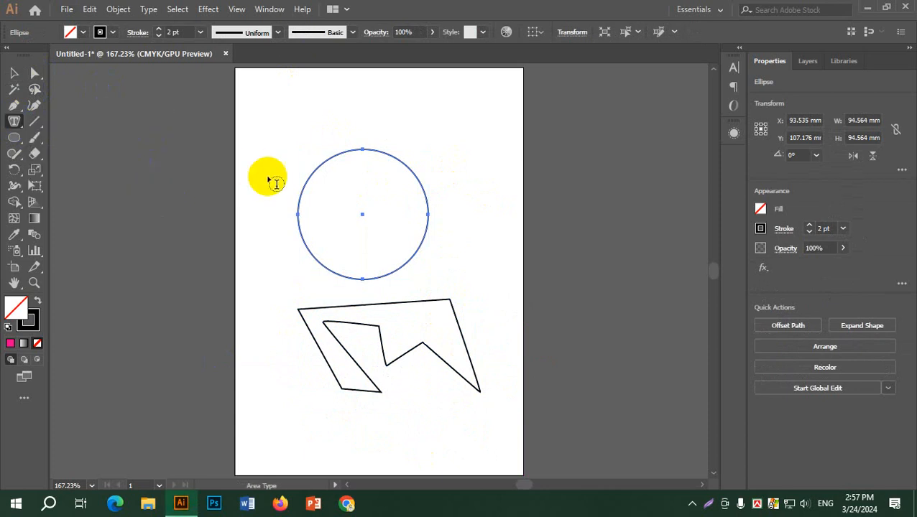
left_click(323, 160)
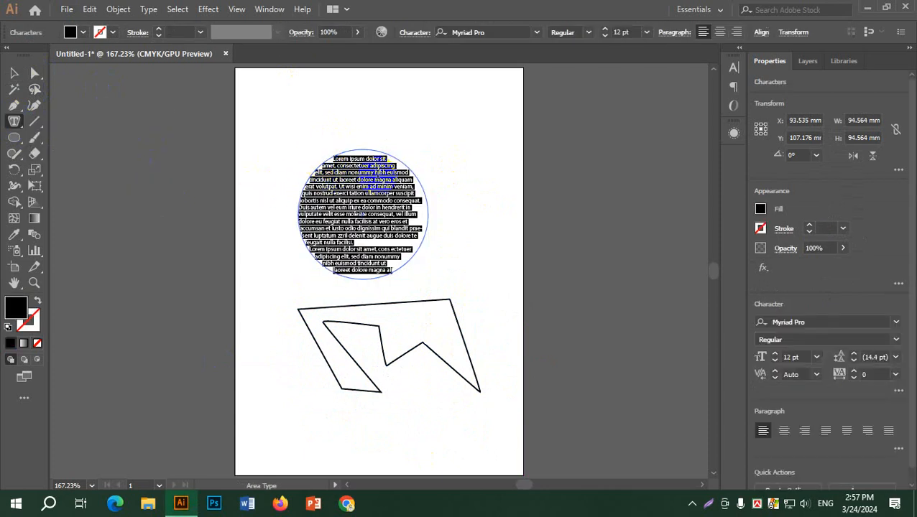
left_click(13, 73)
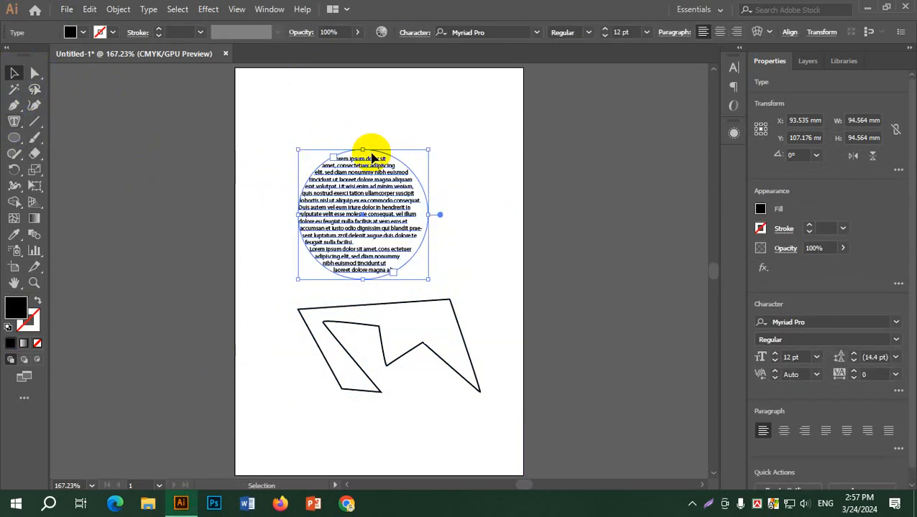
left_click(504, 159)
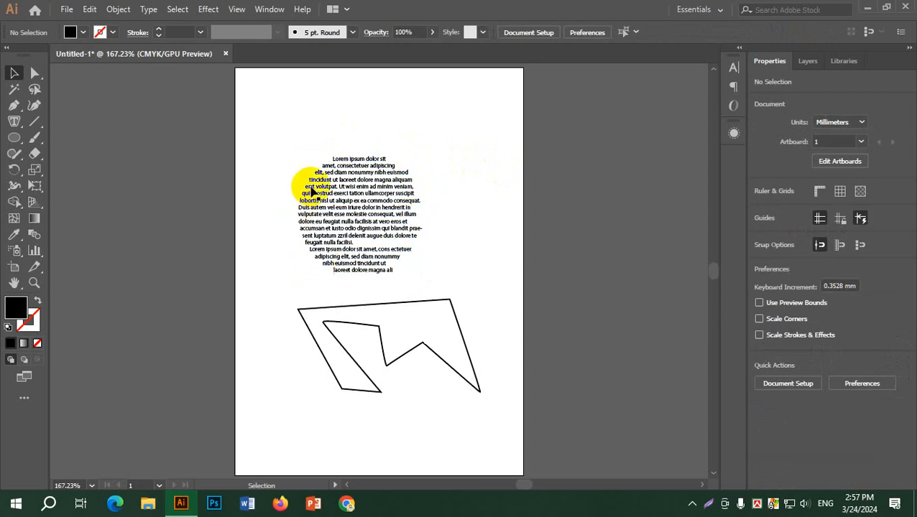
Fill the irregular polygon with placeholder text using the Area Type tool, and deselect it.
left_click(464, 343)
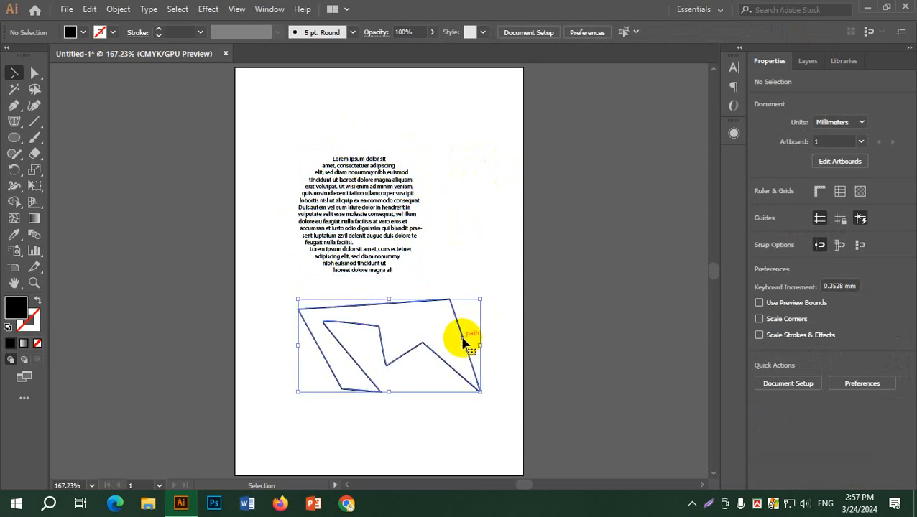
left_click(14, 120)
left_click(305, 310)
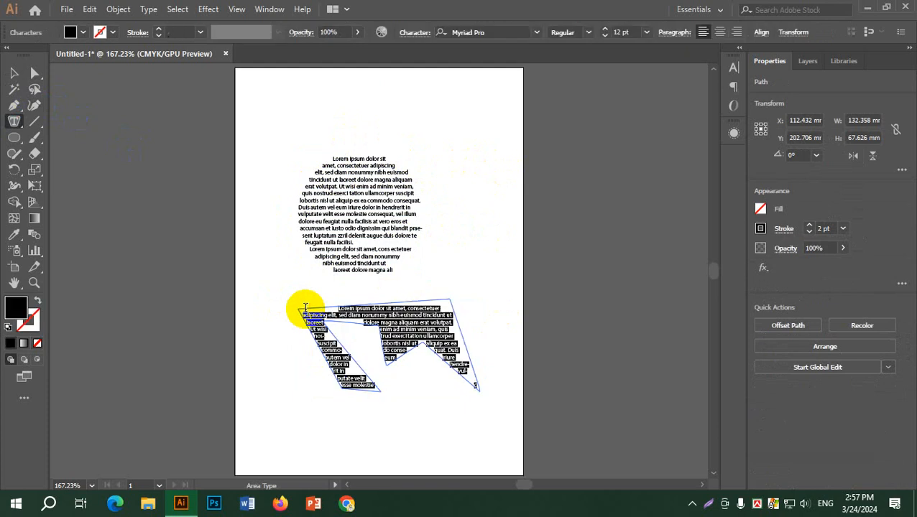
left_click(14, 75)
left_click(439, 124)
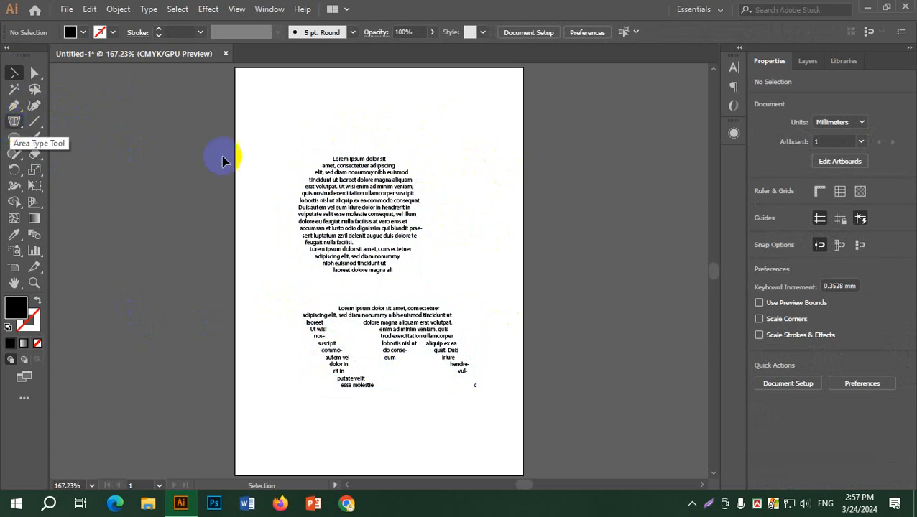
Delete both area text shapes from the artboard and activate the Type on a Path tool.
left_click_drag(244, 108, 538, 439)
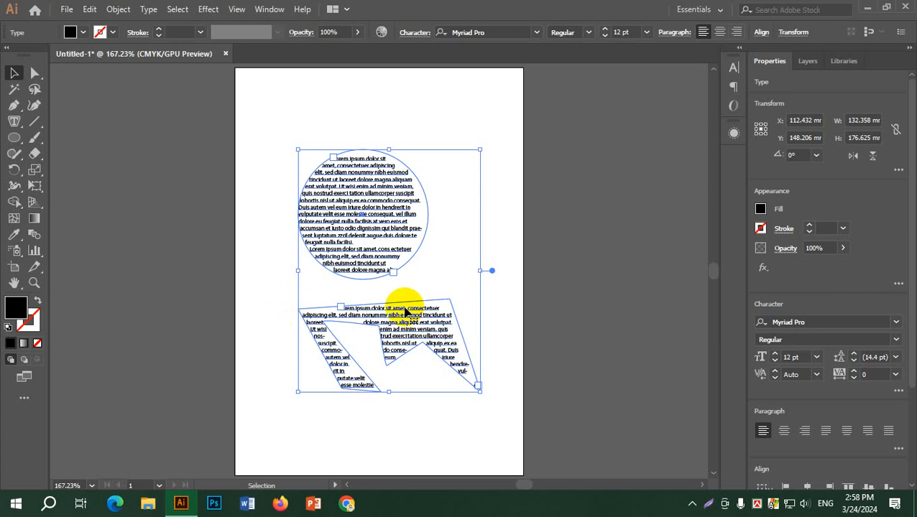
key("Delete")
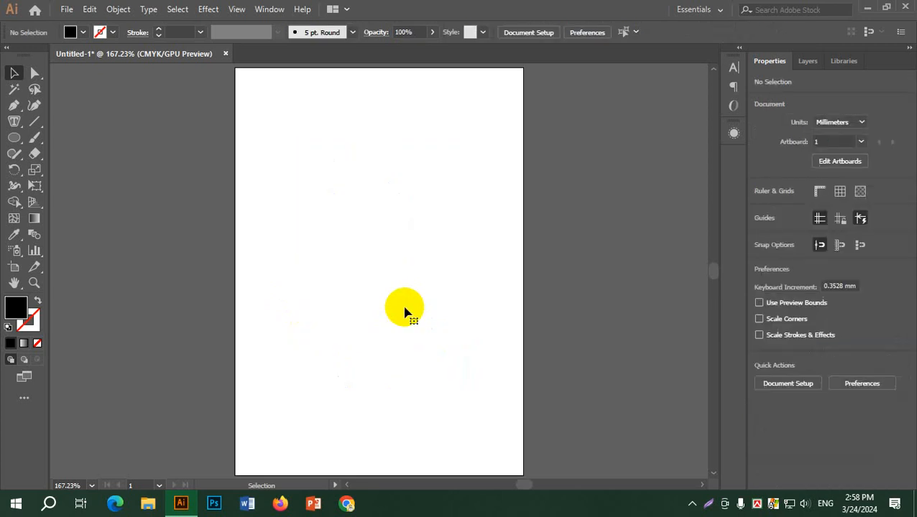
left_click(13, 120)
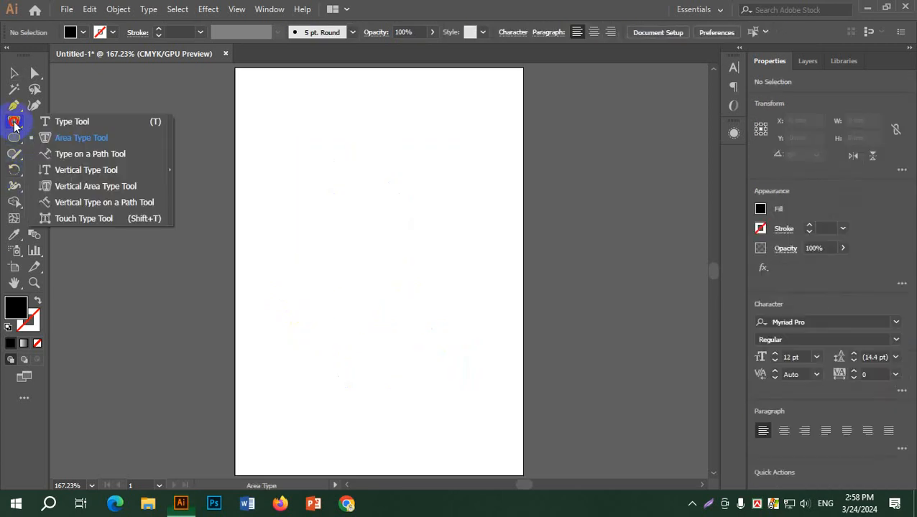
left_click(72, 157)
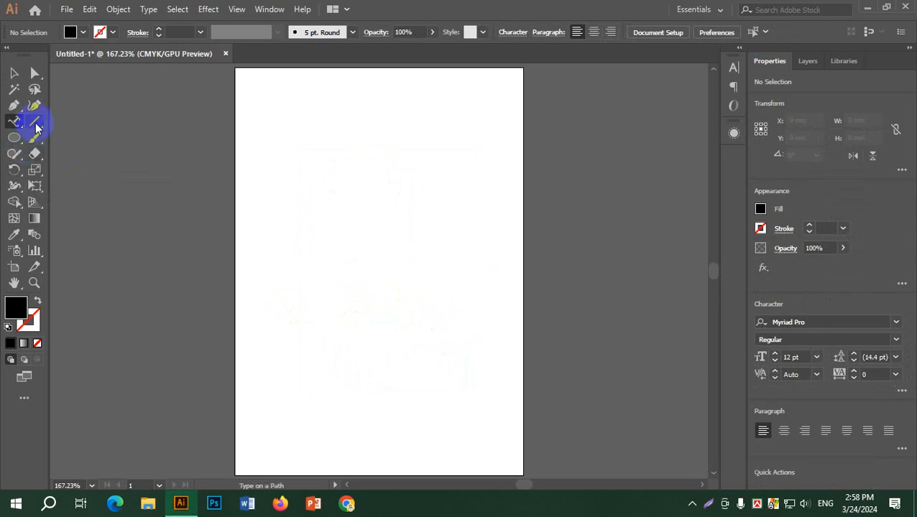
Draw an arc about 112 mm wide and 79 mm high in the upper half of the artboard, with a 3 pt stroke.
left_click(34, 121)
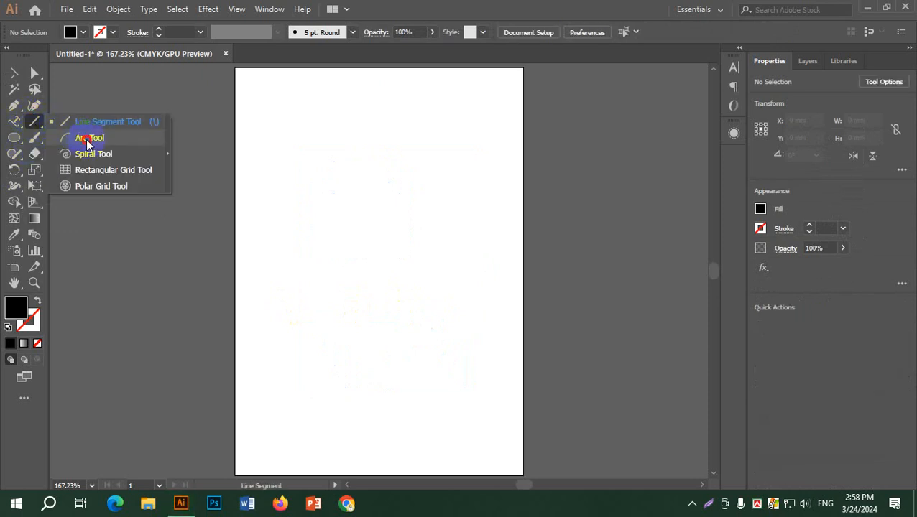
left_click(65, 135)
mouse_move(321, 162)
left_mouse_down()
mouse_move(380, 241)
mouse_move(475, 272)
left_mouse_up()
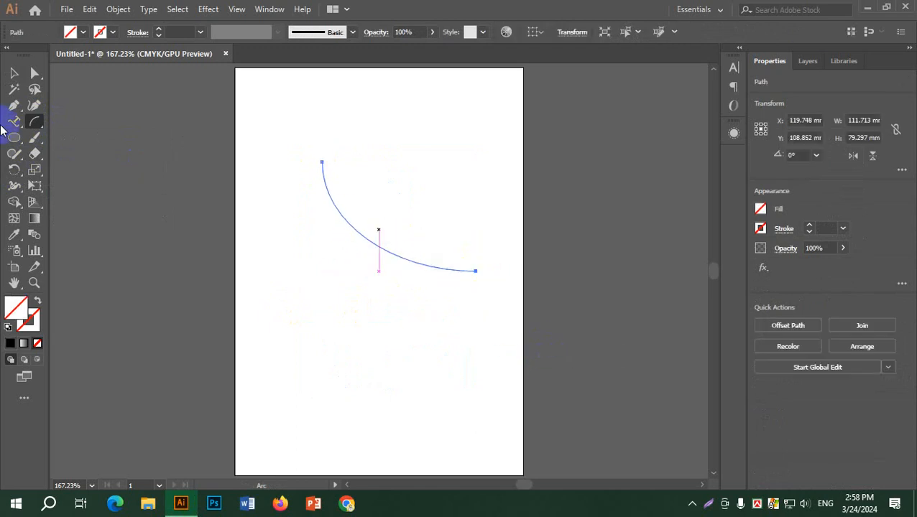
left_click(159, 28)
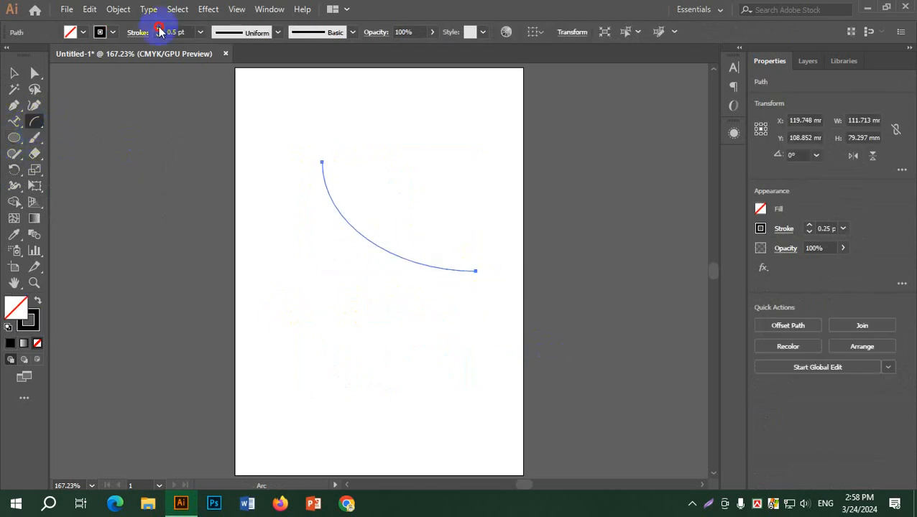
left_click(159, 28)
left_click(159, 29)
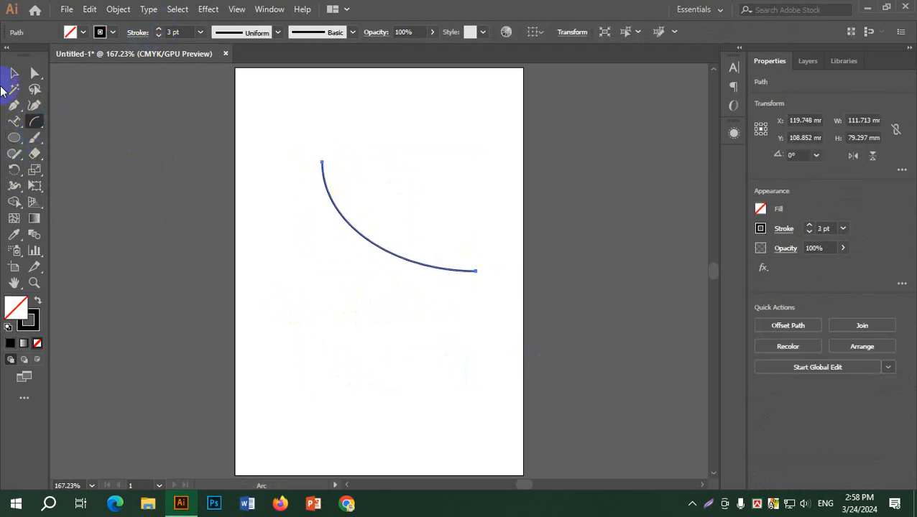
left_click(12, 74)
left_click(303, 115)
Draw a second arc about 103 mm wide and 88 mm high below the first, and remove its stroke.
left_click(35, 122)
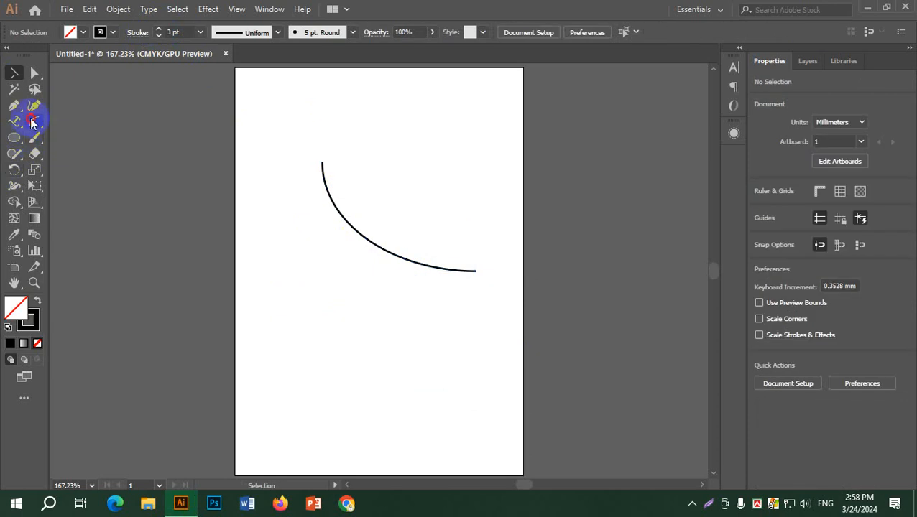
left_click_drag(304, 256, 447, 377)
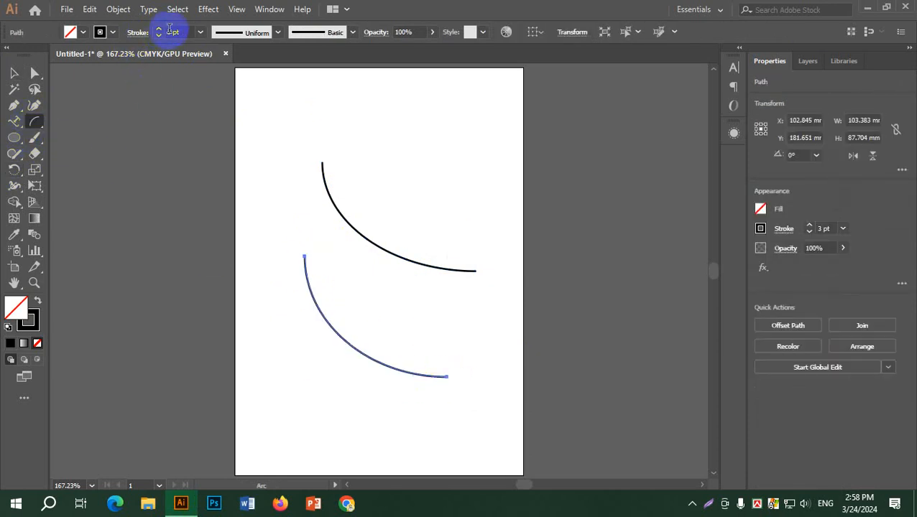
left_click(200, 36)
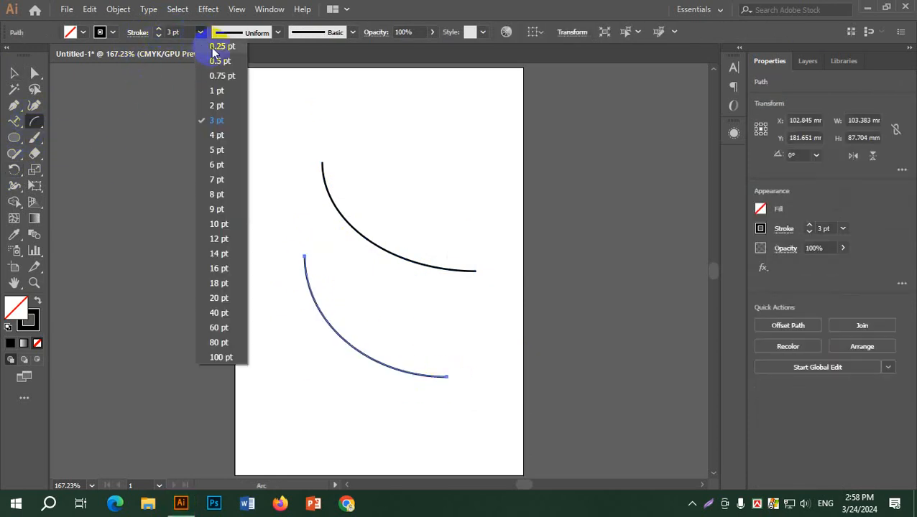
left_click(174, 32)
double_click(174, 31)
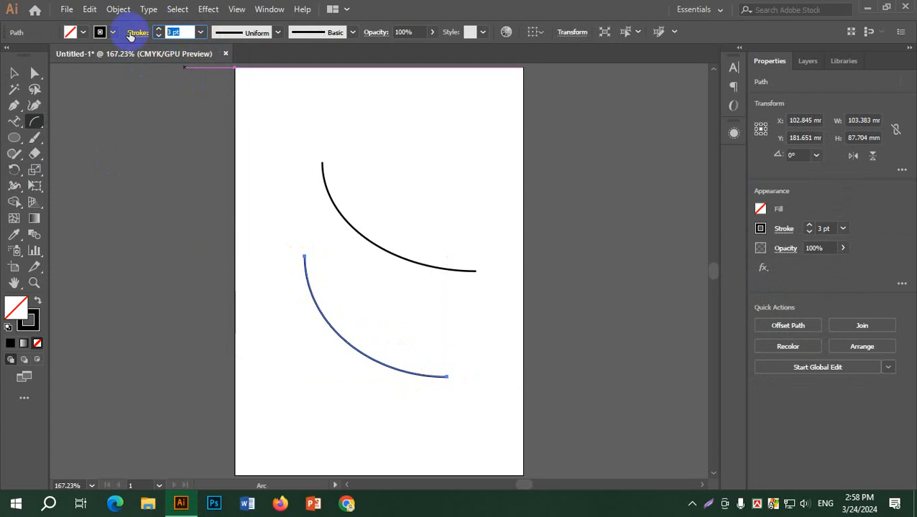
key("Return")
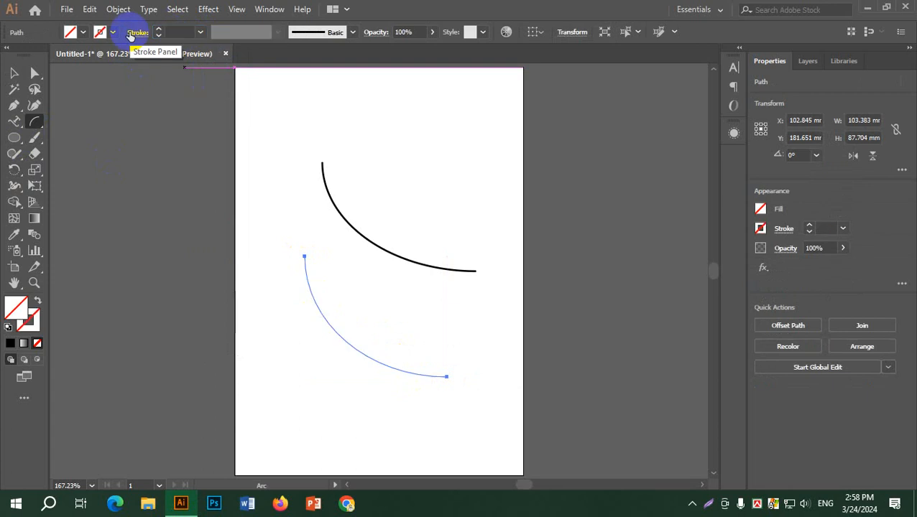
left_click(15, 73)
left_click(444, 180)
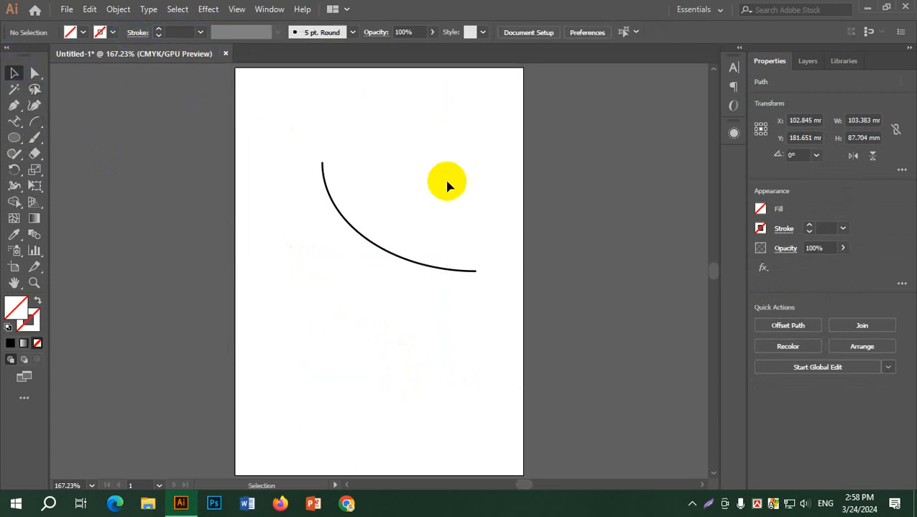
Set the lower arc's stroke weight to 1 pt and deselect it.
left_click(344, 344)
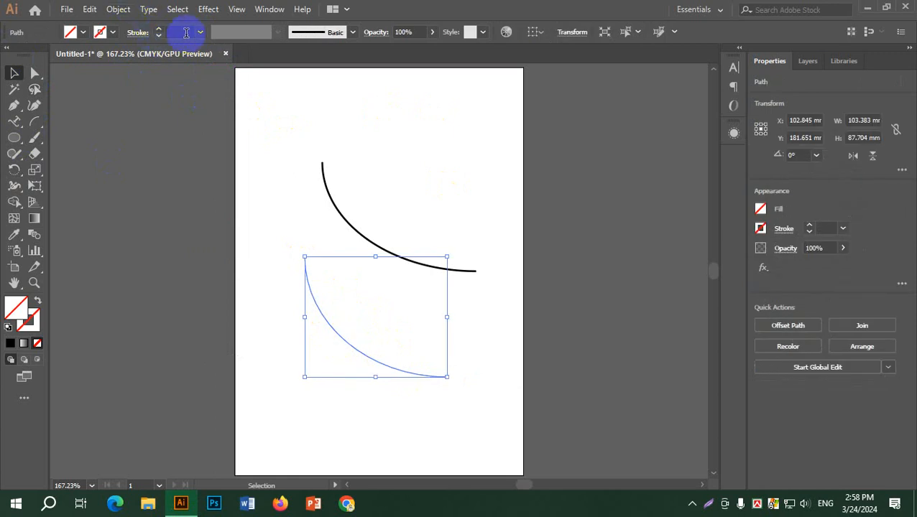
left_click(199, 34)
left_click(220, 95)
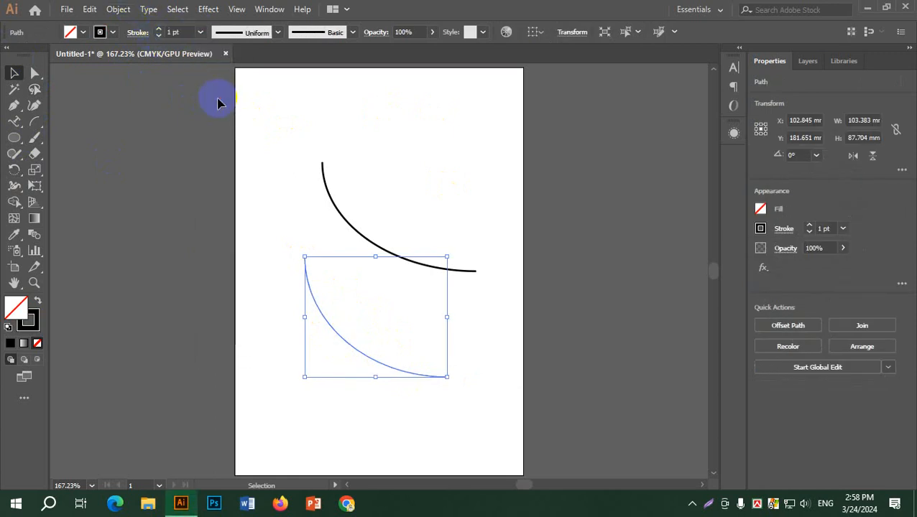
left_click(470, 325)
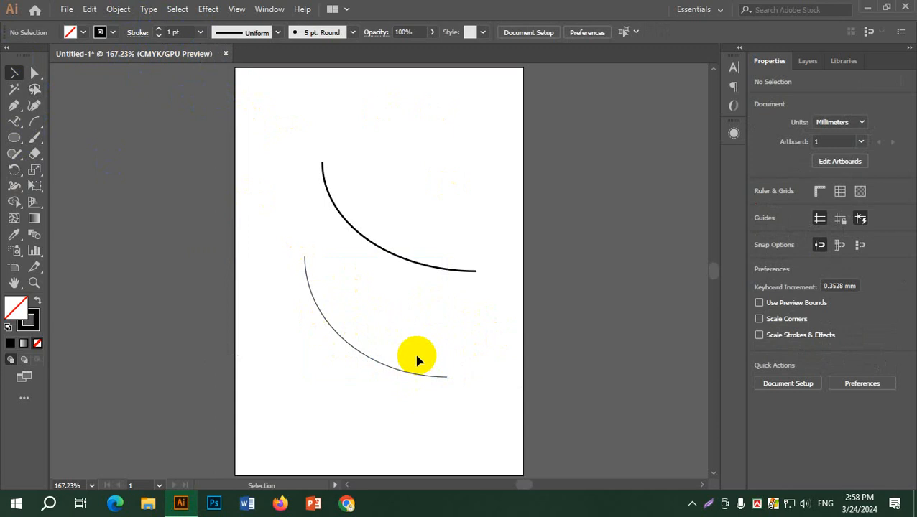
Place placeholder text along the lower arc and the upper arc with the Type on a Path tool.
left_click_drag(13, 122, 75, 153)
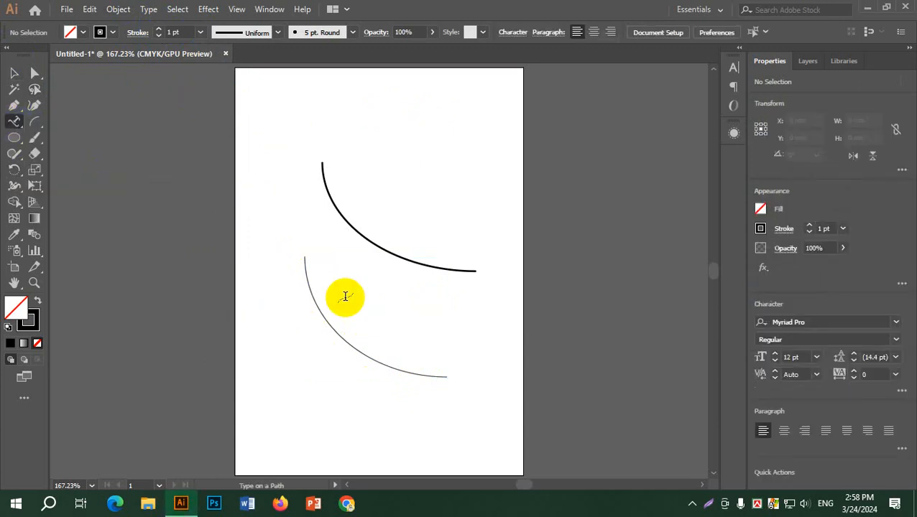
left_click(306, 275)
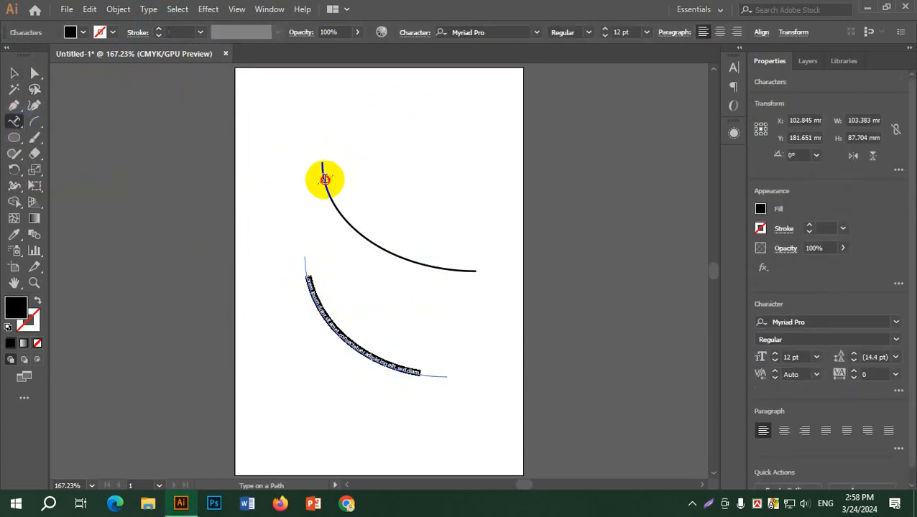
left_click(325, 179)
Draw a black-filled circle about 68.4 mm in diameter above the upper curved text near the artboard's right edge.
left_click(13, 138)
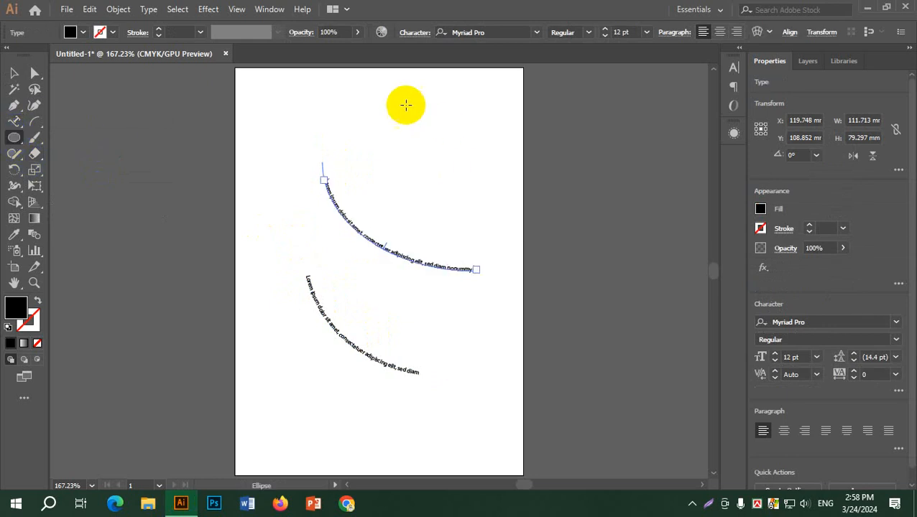
left_click_drag(399, 105, 493, 198)
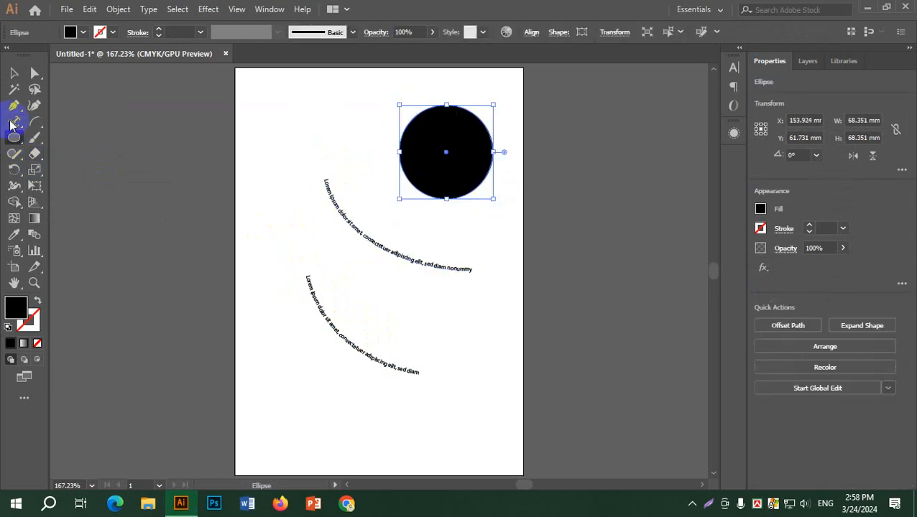
Try running placeholder text around the circle's outline with the Type on a Path tool, and undo it.
left_click(14, 122)
left_click(400, 132)
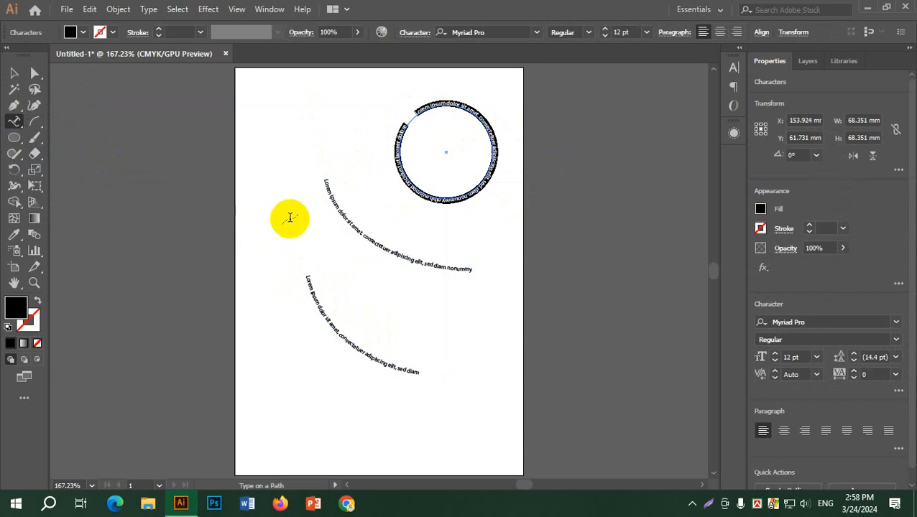
scroll(481, 104, "up", 2)
scroll(484, 98, "up", 2)
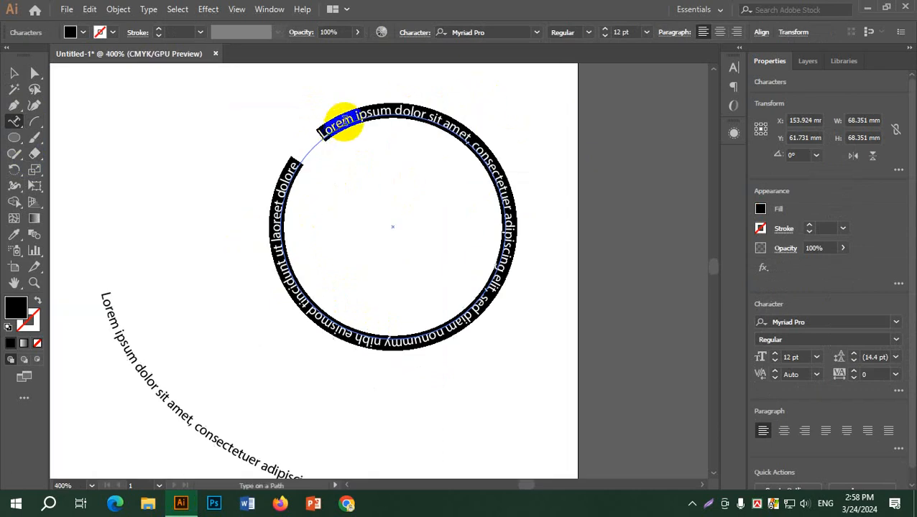
left_click_drag(518, 198, 515, 214)
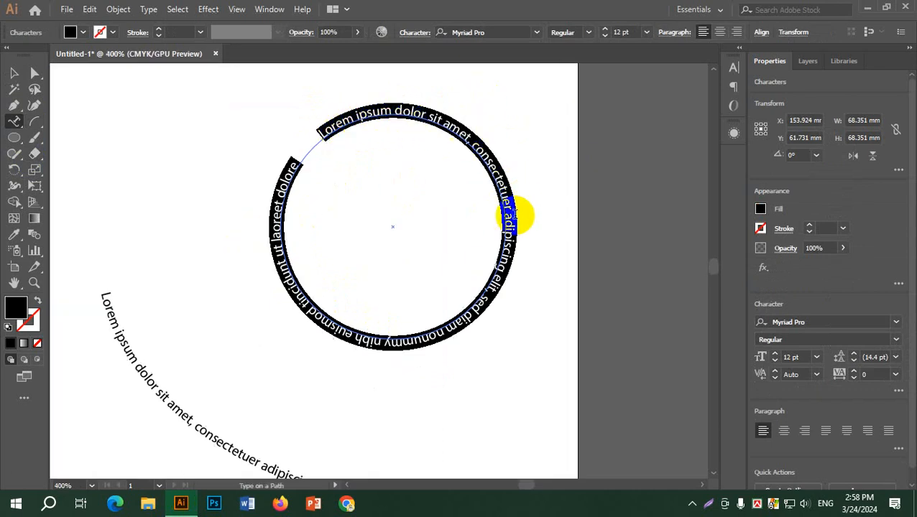
key("ctrl+z")
key("ctrl+z")
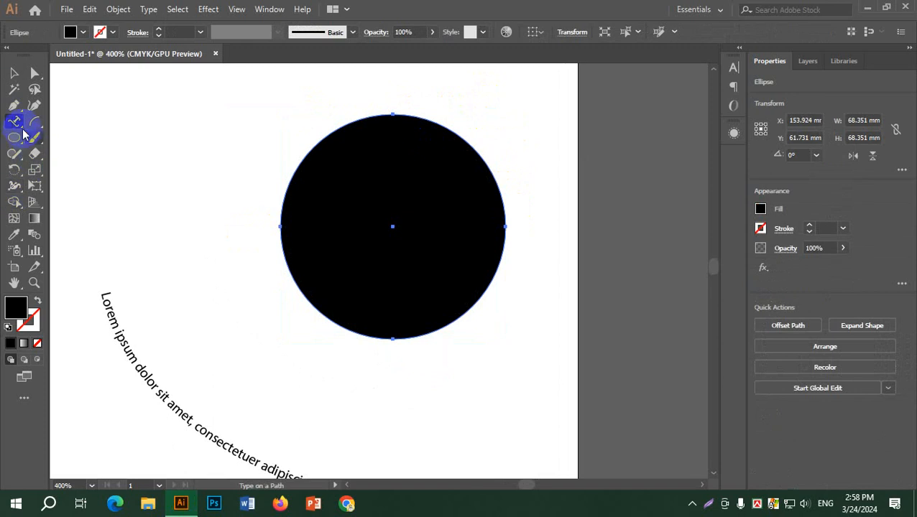
Run placeholder text around the black circle's outline with the Vertical Type on a Path tool.
left_click_drag(18, 126, 77, 209)
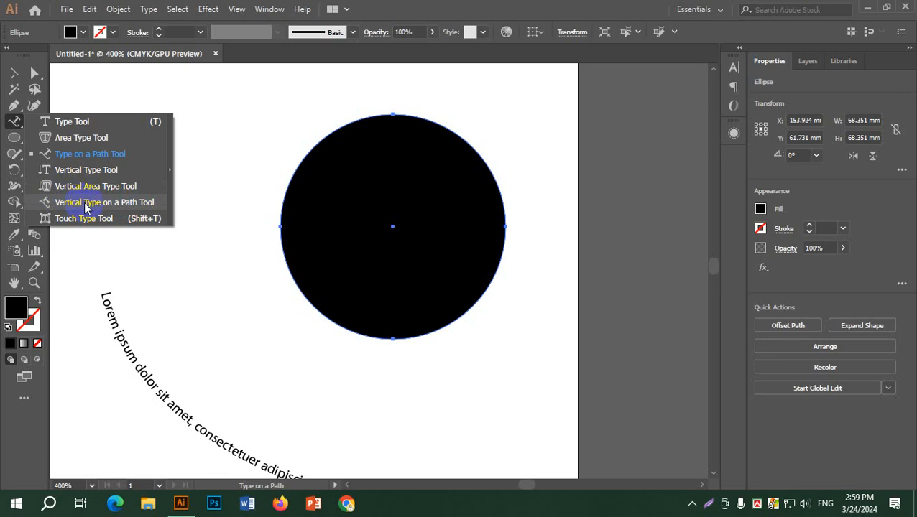
left_click_drag(85, 206, 85, 206)
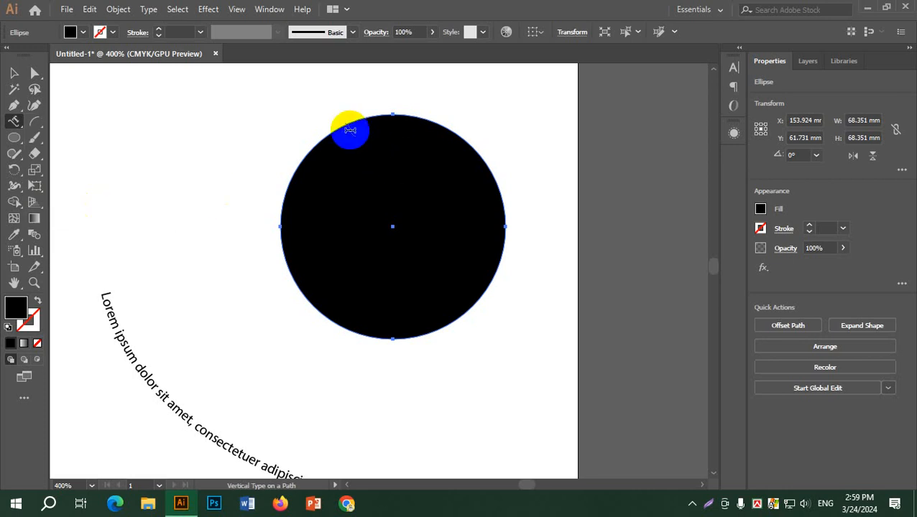
left_click_drag(349, 123, 465, 144)
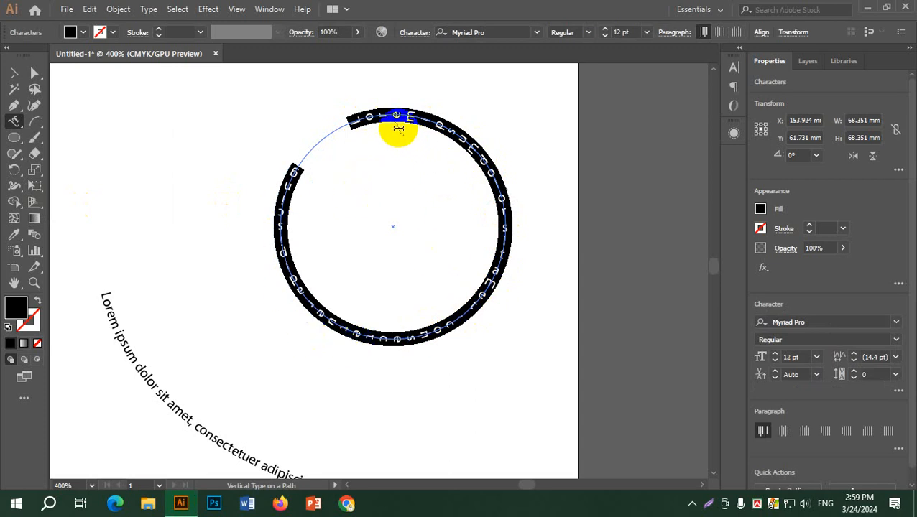
Draw an arc about 97.5 mm wide and 85.6 mm high between the circular and curved text, with a 0.5 pt stroke.
left_click(33, 123, "alt")
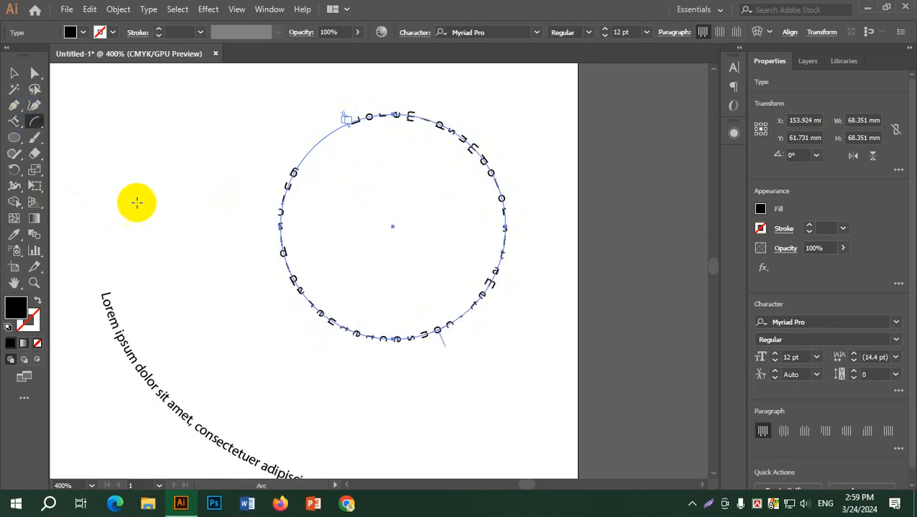
left_click_drag(144, 155, 464, 435)
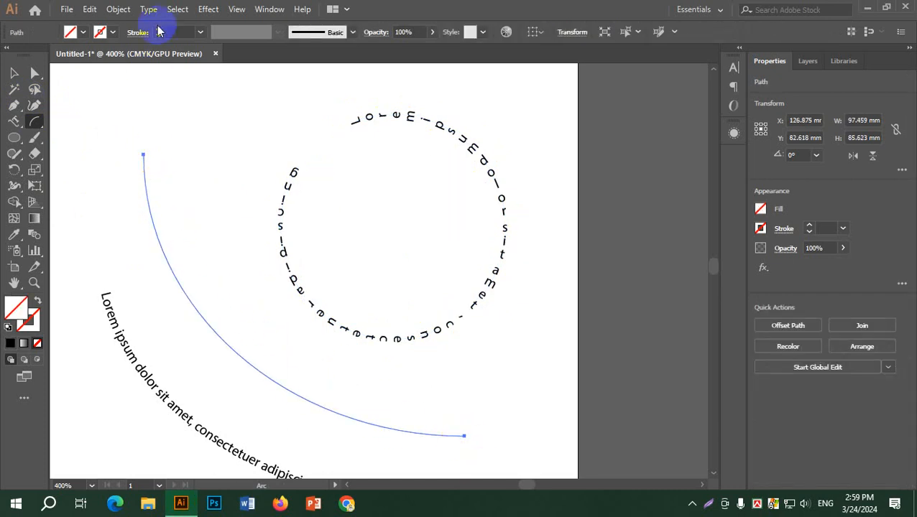
left_click(160, 33)
left_click(13, 73)
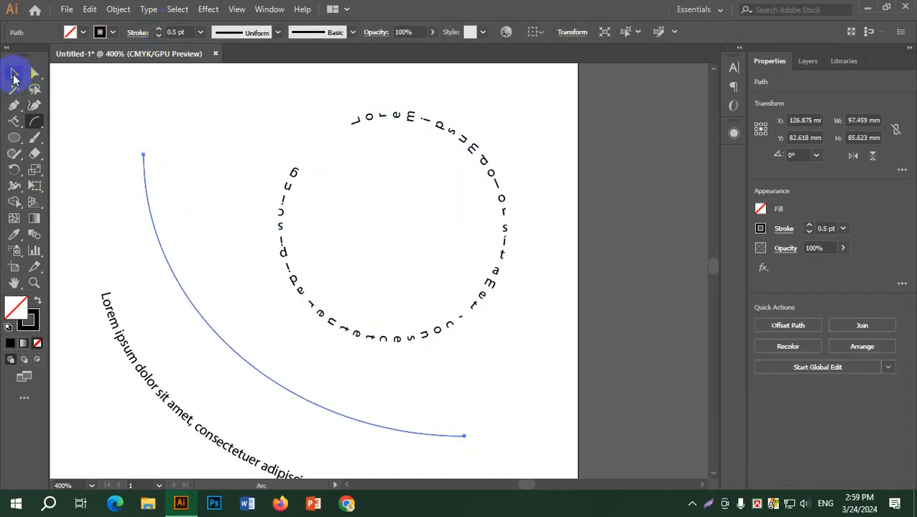
Place placeholder text along the new arc with the Vertical Type on a Path tool and deselect it.
left_click(14, 121)
left_click(143, 172)
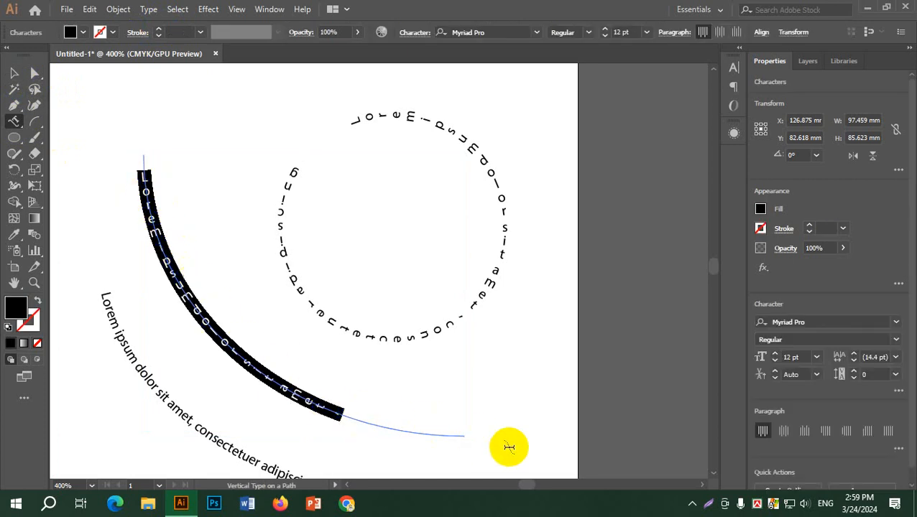
left_click(14, 73)
left_click(205, 93)
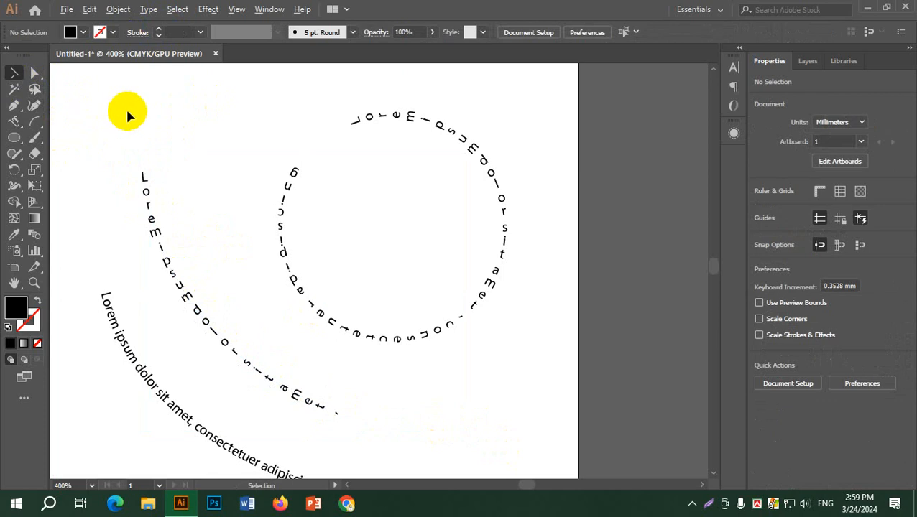
Delete all the circular and curved path text objects from the artboard.
key("ctrl+0")
left_click_drag(100, 99, 306, 372)
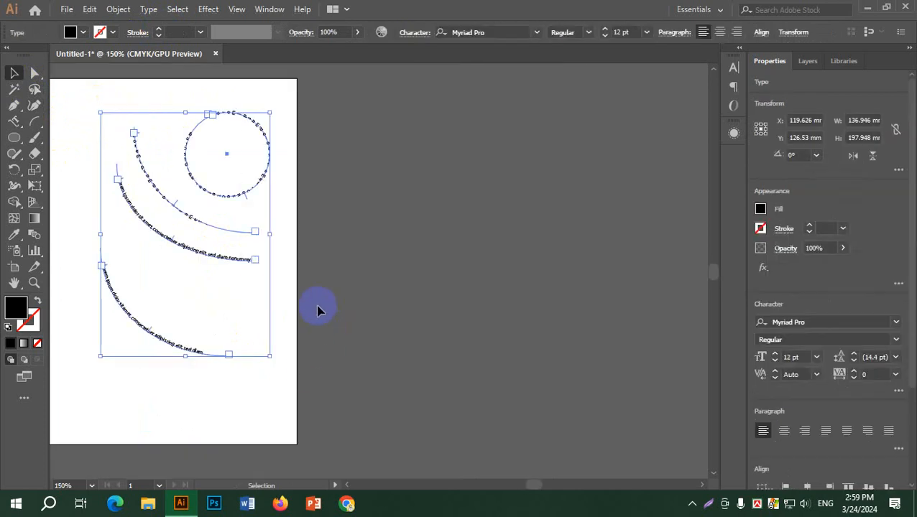
key("Delete")
left_click_drag(148, 203, 352, 228)
scroll(365, 217, "up", 1)
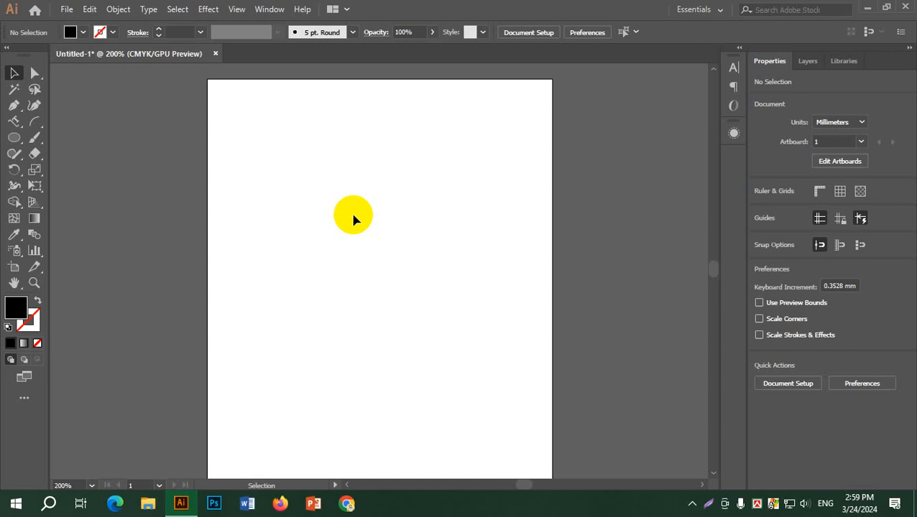
Add the horizontal text "sfgsdgsdfgsdfgsdfg" near the artboard's upper-left corner with the Type tool.
left_click(14, 125)
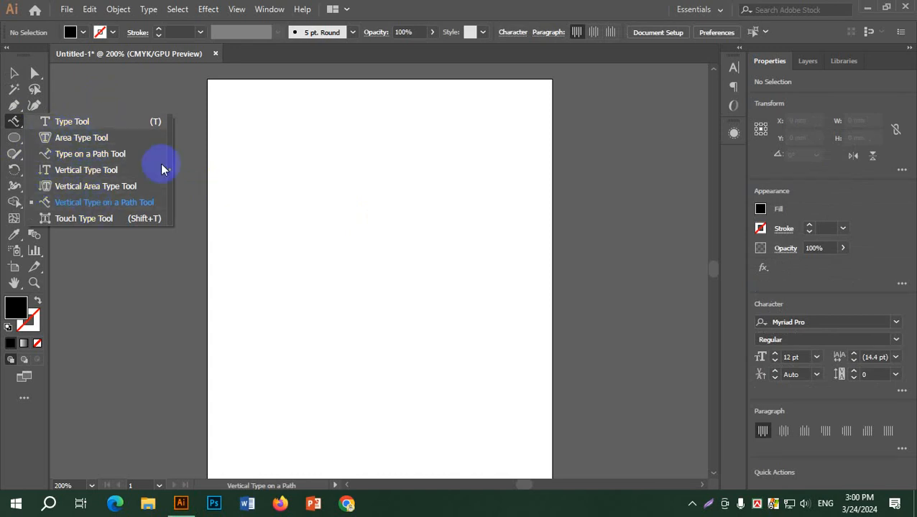
left_click(101, 122)
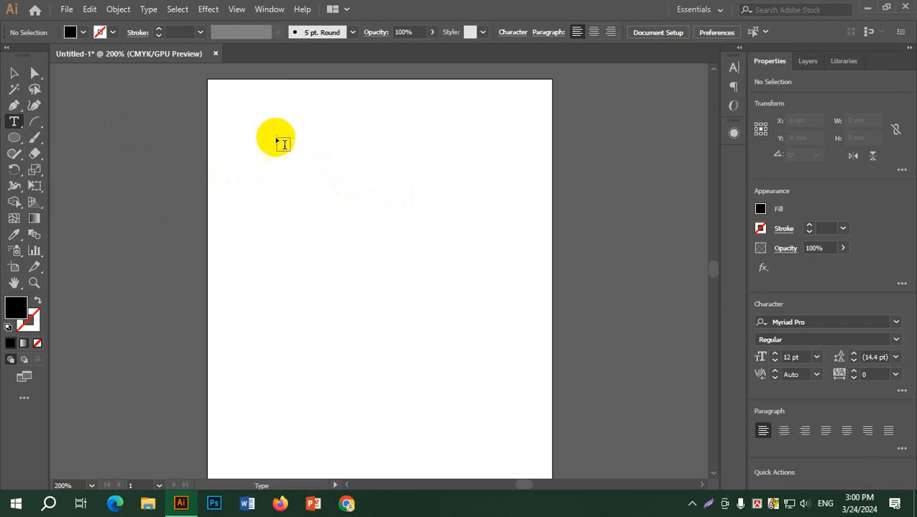
left_click(268, 131)
type("sfg")
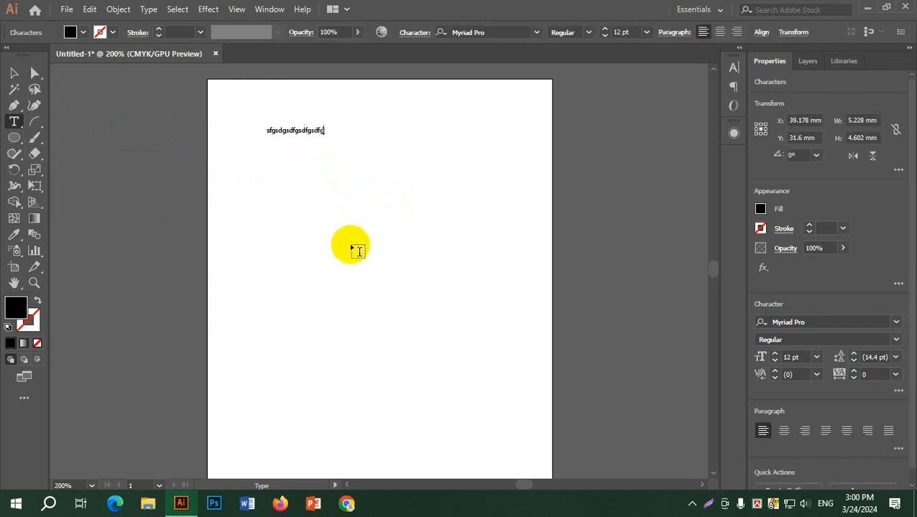
type("sdgsdfgsdfgsdfg")
Place the vertical placeholder text "Lorem ipsum" near the artboard's upper-right corner with the Vertical Type tool.
left_click(13, 121)
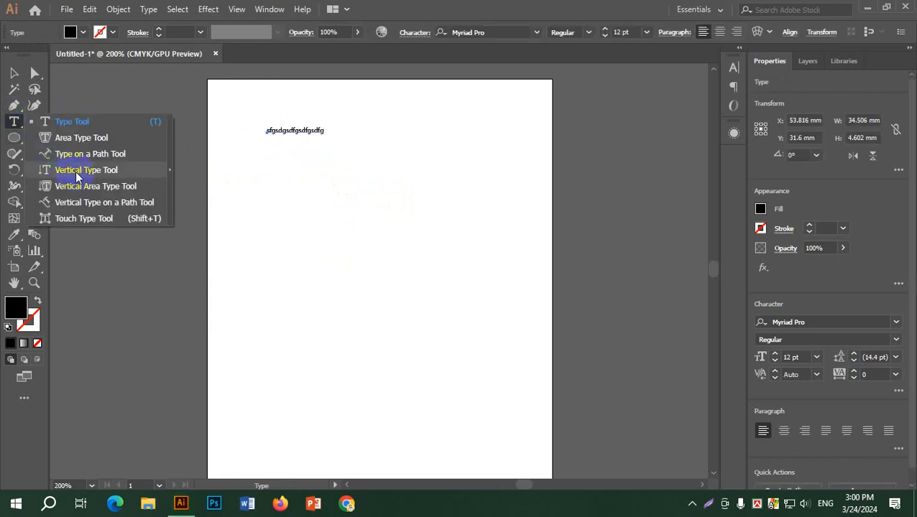
left_click(88, 170)
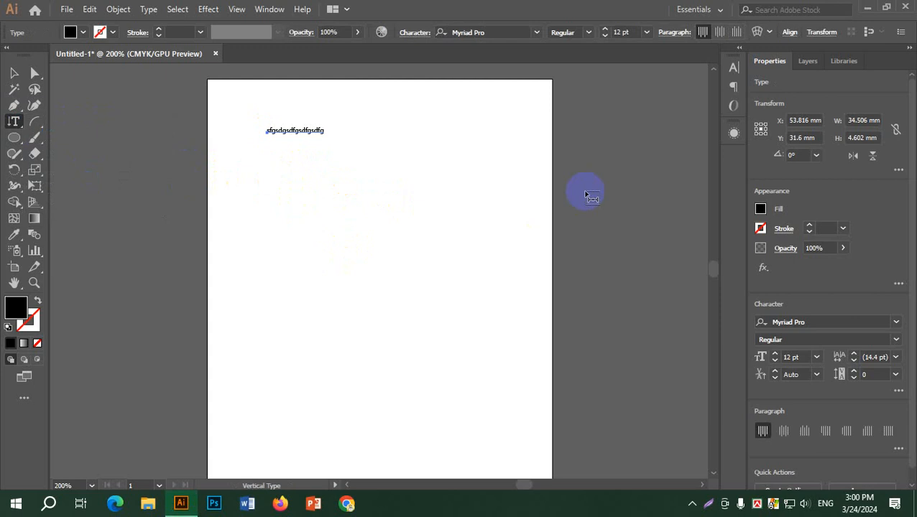
left_click(479, 121)
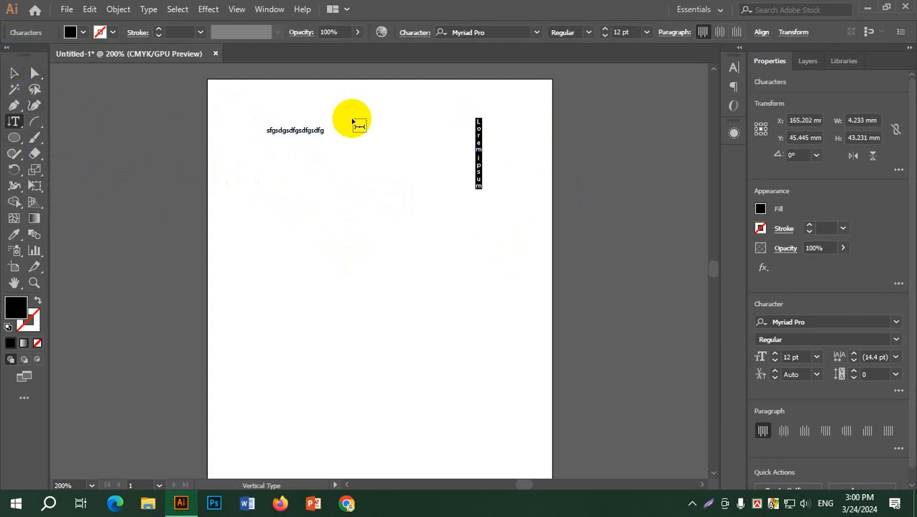
key("Escape")
key("f")
key("d")
key("g")
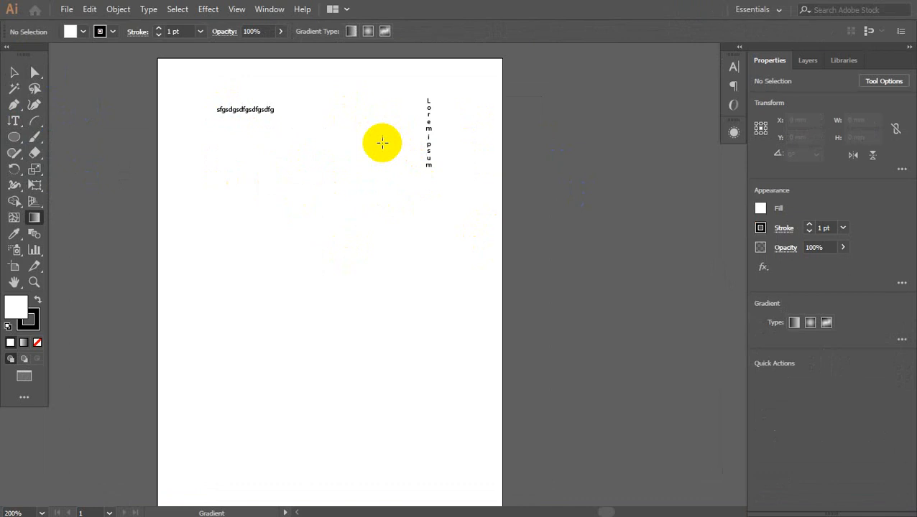
Add the vertical text "sdfgsdfgsdfgsdfgsdfg" between the horizontal text and the vertical placeholder text.
left_click(18, 124)
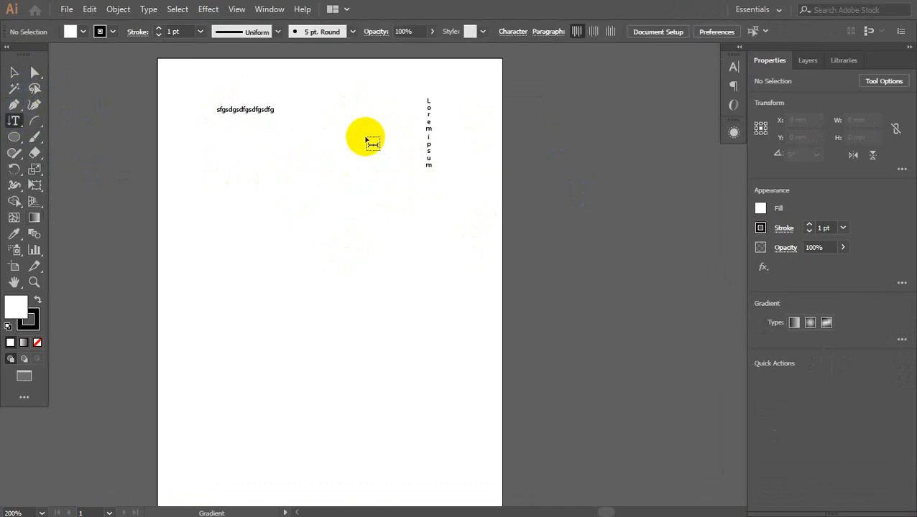
left_click(340, 104)
type("sdfgsdfgsdfgsdfgsdfg")
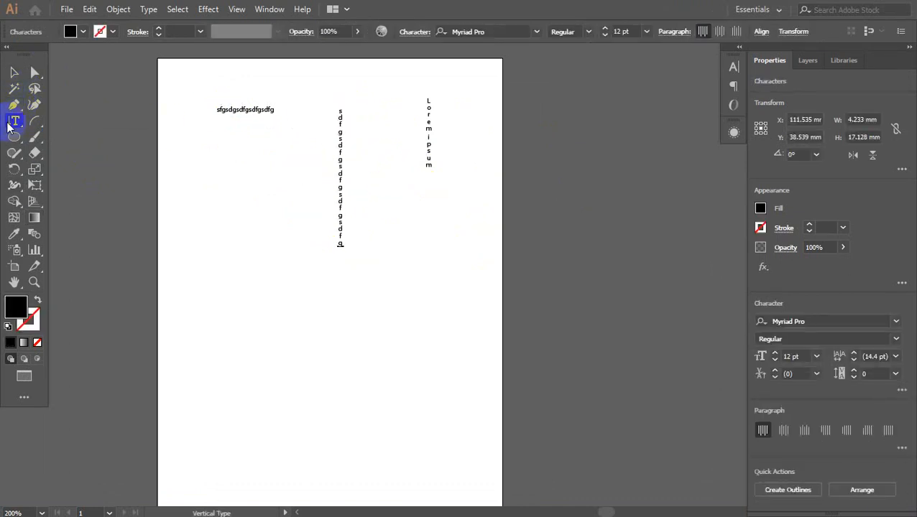
Draw a black-filled ellipse about 81.5 mm wide and 45.1 mm high below the text samples.
left_click_drag(8, 128, 78, 137)
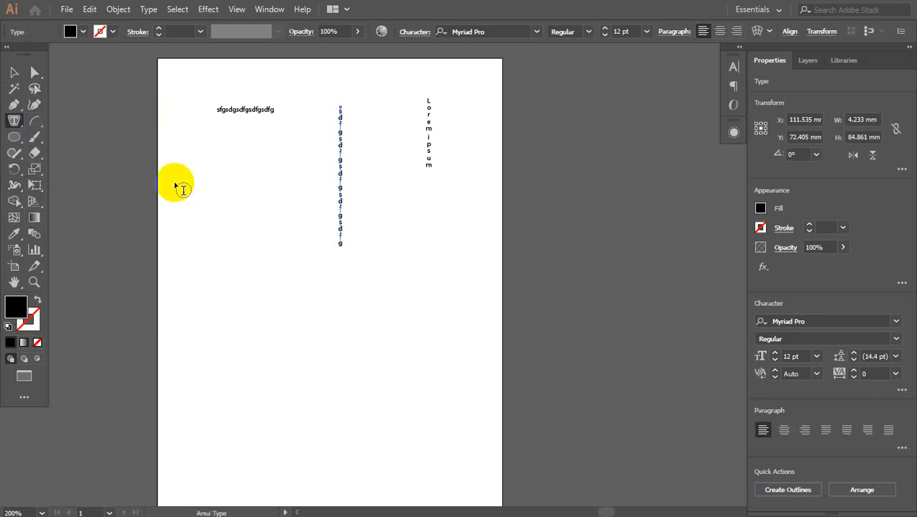
left_click(13, 136)
left_click_drag(231, 298, 366, 372)
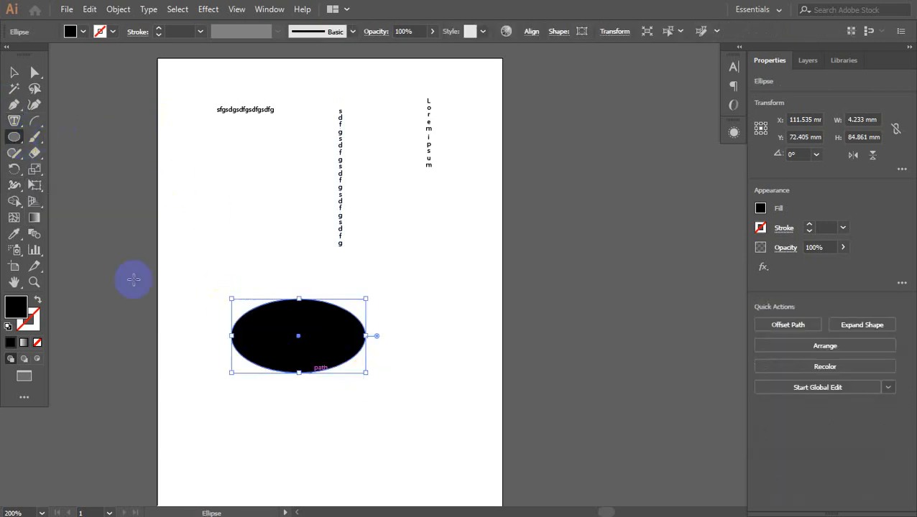
Try filling the ellipse with placeholder text using the Area Type tool, and undo it.
left_click(10, 124)
left_click(248, 316)
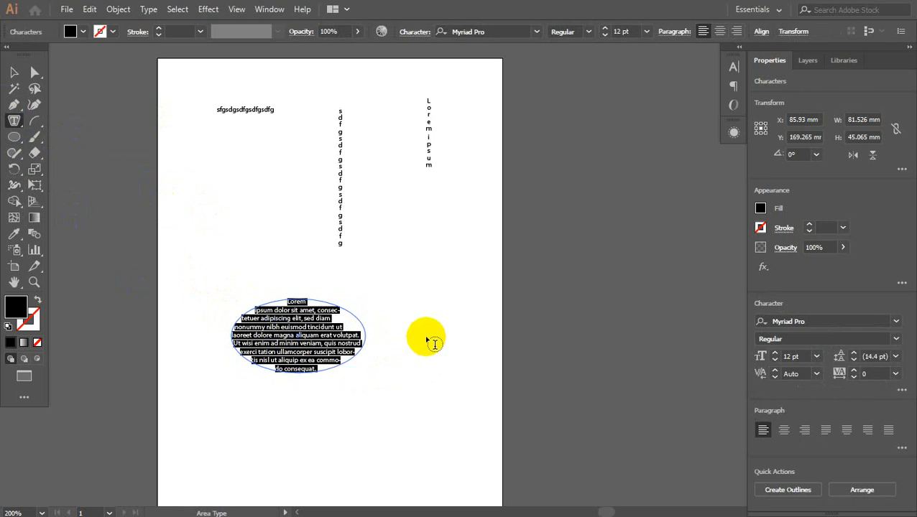
key("Escape")
key("ctrl+z")
Fill the ellipse with vertical placeholder text using the Vertical Area Type tool.
left_click(12, 122)
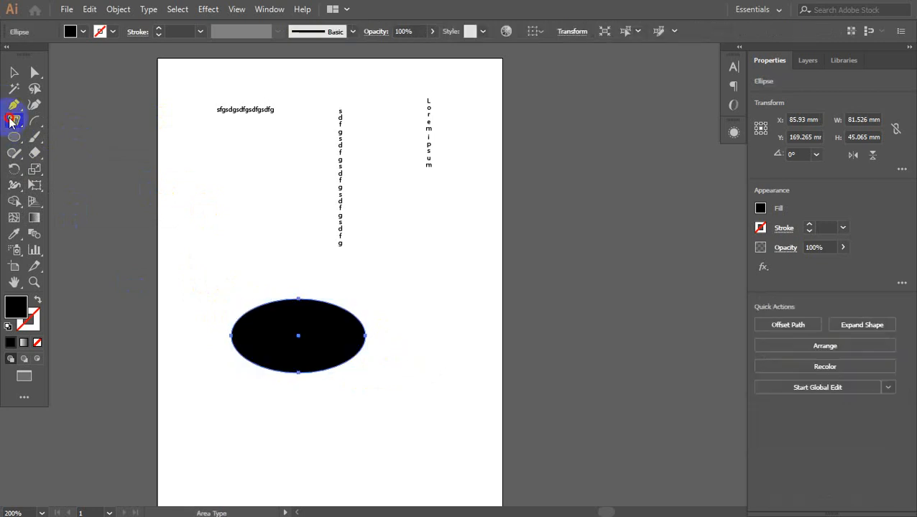
left_click(10, 123)
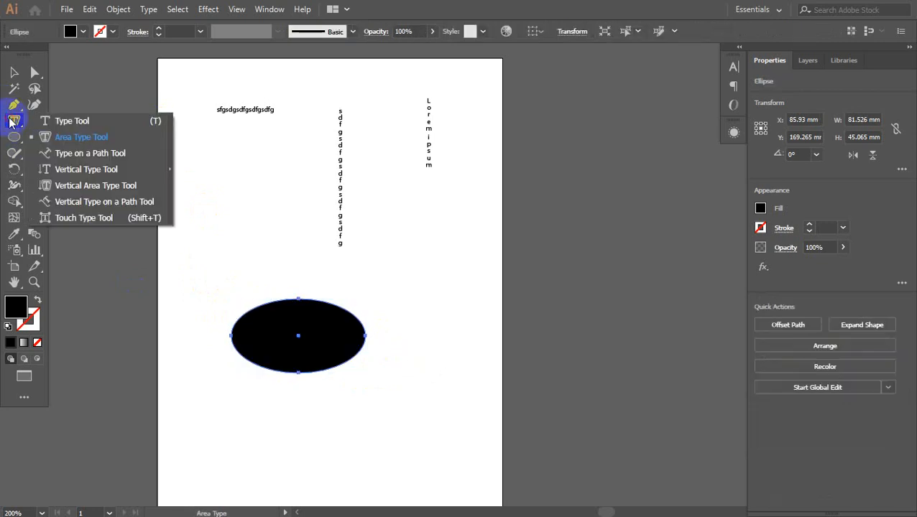
left_click(113, 190)
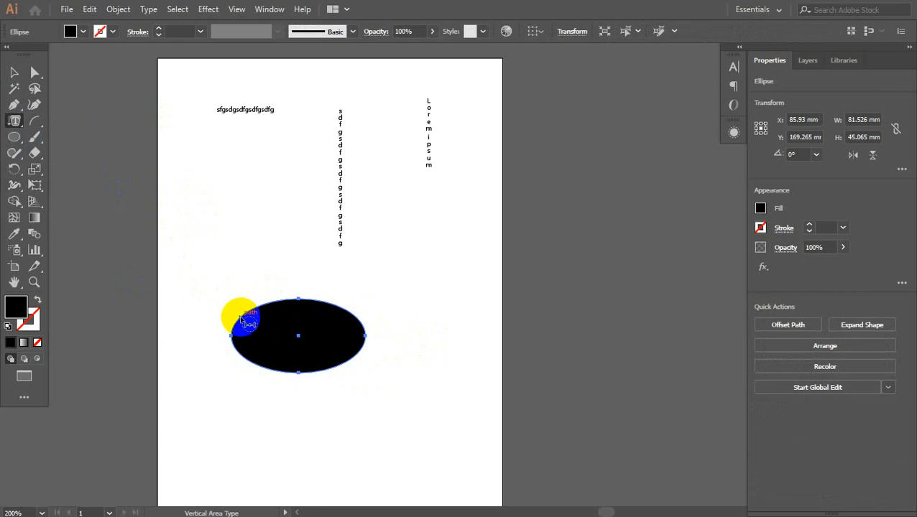
left_click(350, 314)
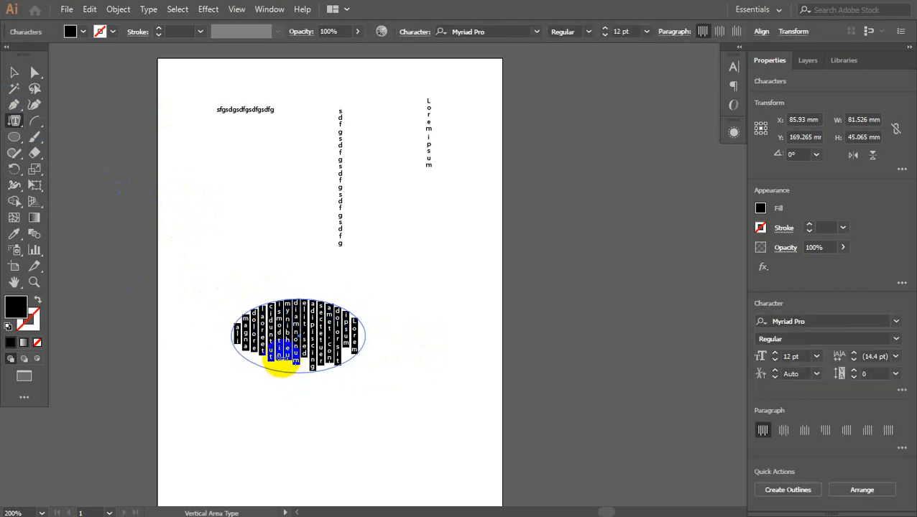
left_click(280, 365)
Delete the horizontal, vertical and ellipse-shaped text samples from the artboard.
left_click_drag(11, 123, 85, 214)
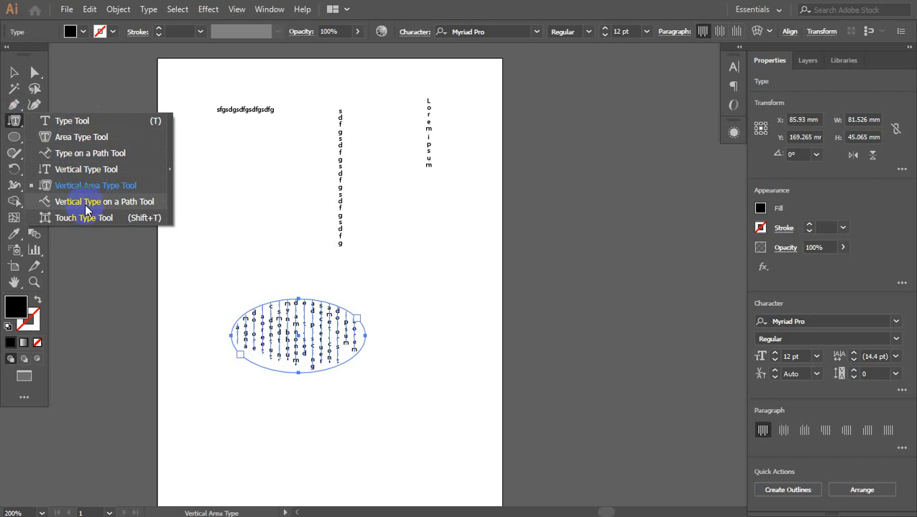
left_click(13, 73)
left_click(245, 175)
left_click_drag(199, 84, 464, 415)
key("Delete")
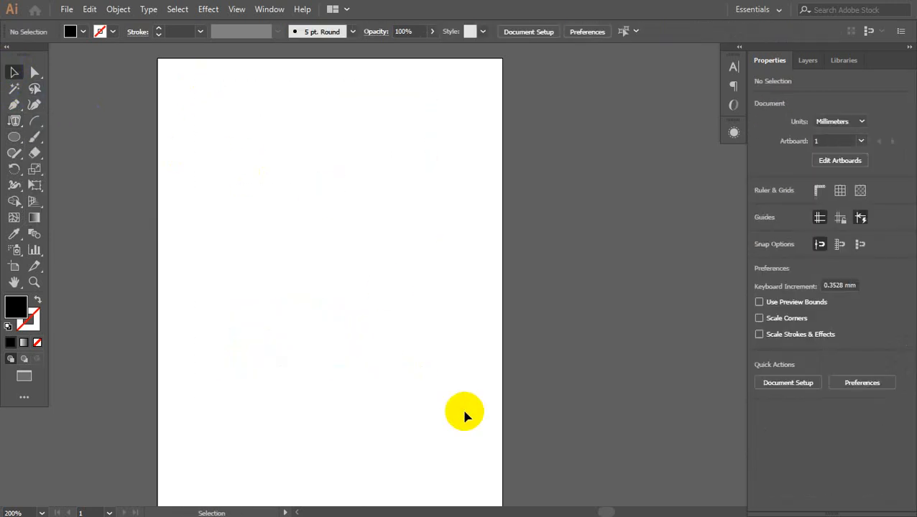
left_click(15, 124)
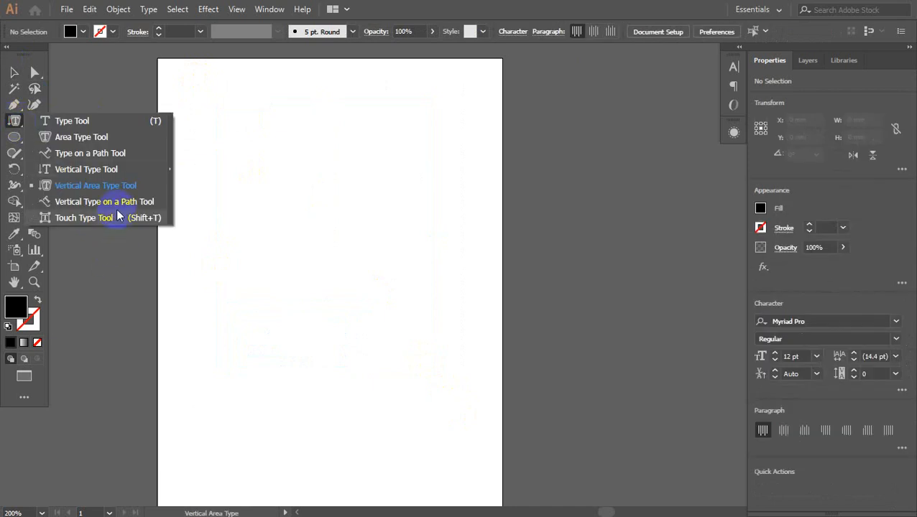
left_click(15, 73)
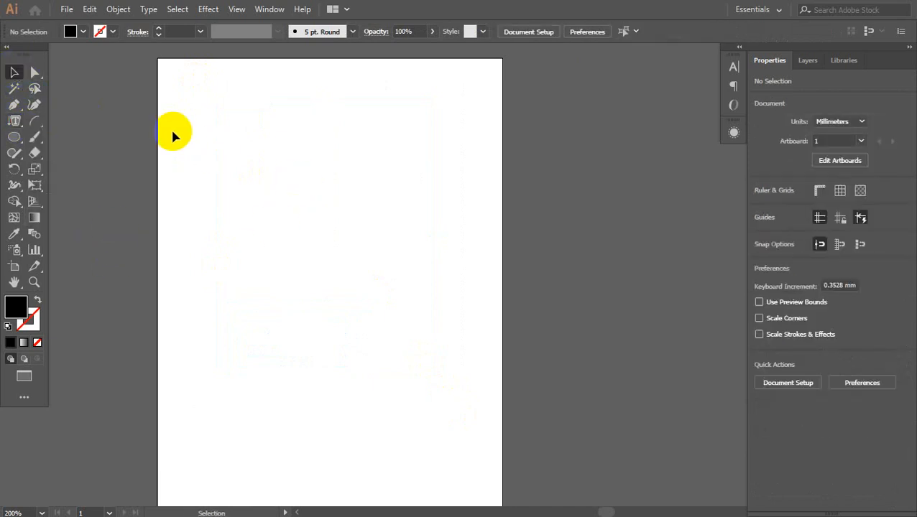
left_click_drag(191, 123, 264, 167)
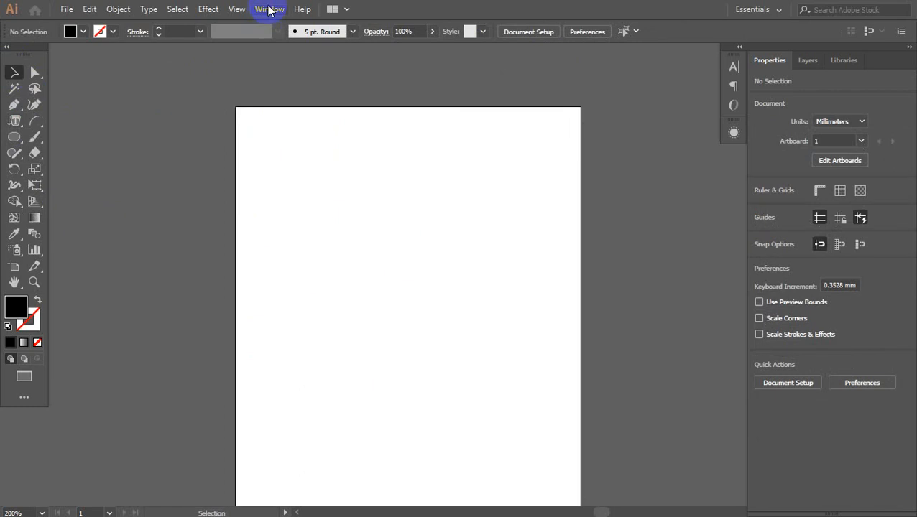
Reset the Essentials workspace and expand the toolbar to two columns.
left_click(269, 9)
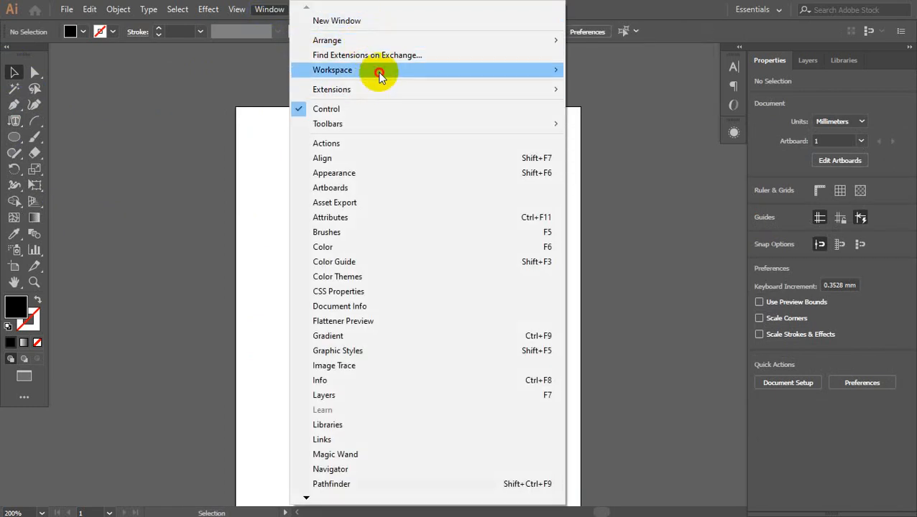
mouse_move(380, 75)
left_click(622, 209)
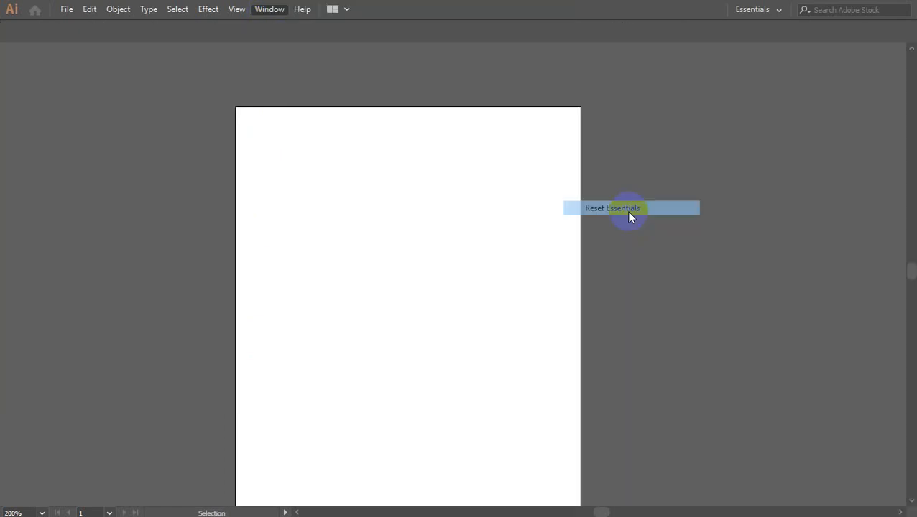
left_click_drag(13, 34, 2, 70)
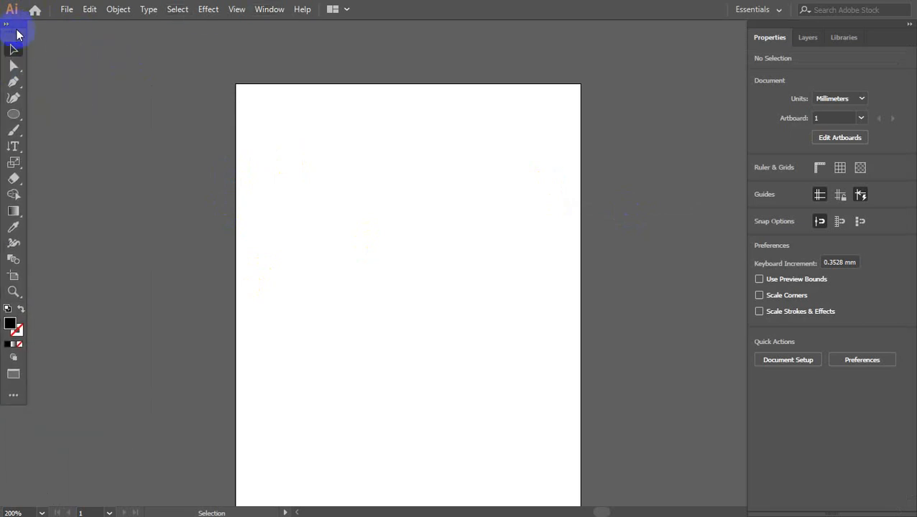
left_click(8, 26)
Switch the toolbar to the Advanced set and show the Control bar.
left_click(269, 10)
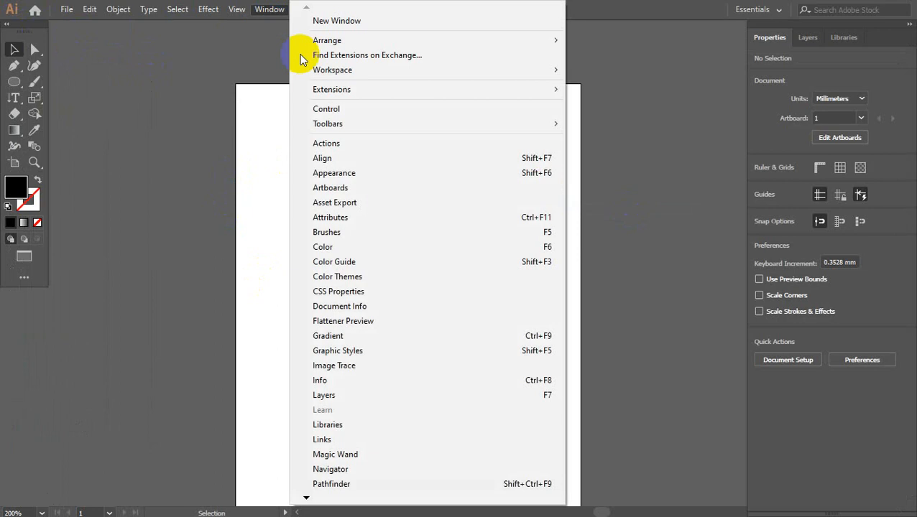
mouse_move(350, 124)
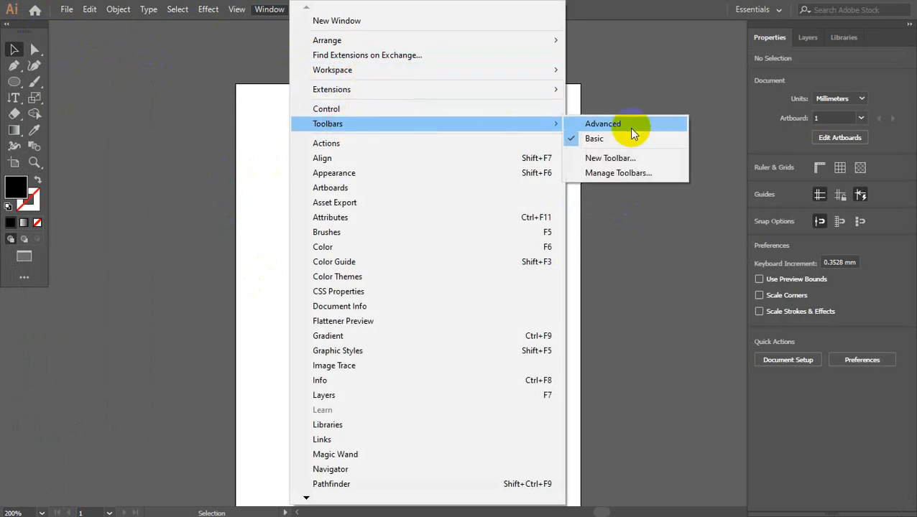
left_click(629, 125)
left_click(269, 9)
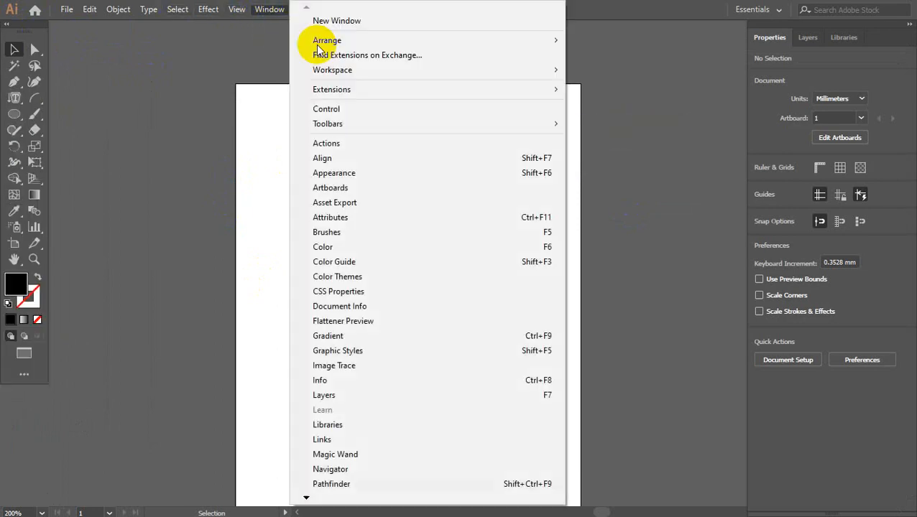
left_click(334, 112)
left_click_drag(430, 220, 403, 172)
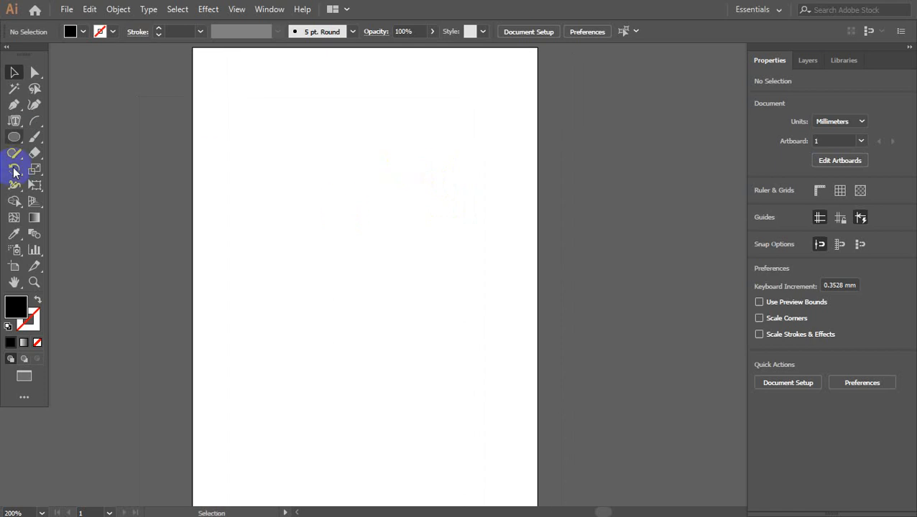
Add the point text "Kids" with the Type tool, enlarge it to about 79 pt and place it near the artboard's upper edge.
left_click_drag(18, 123, 79, 124)
left_click(319, 118)
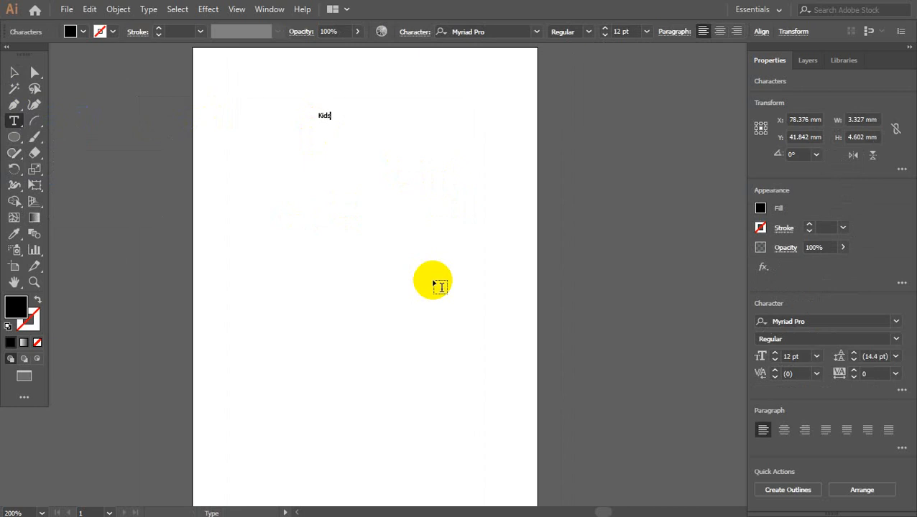
type("Kids")
left_click(14, 73)
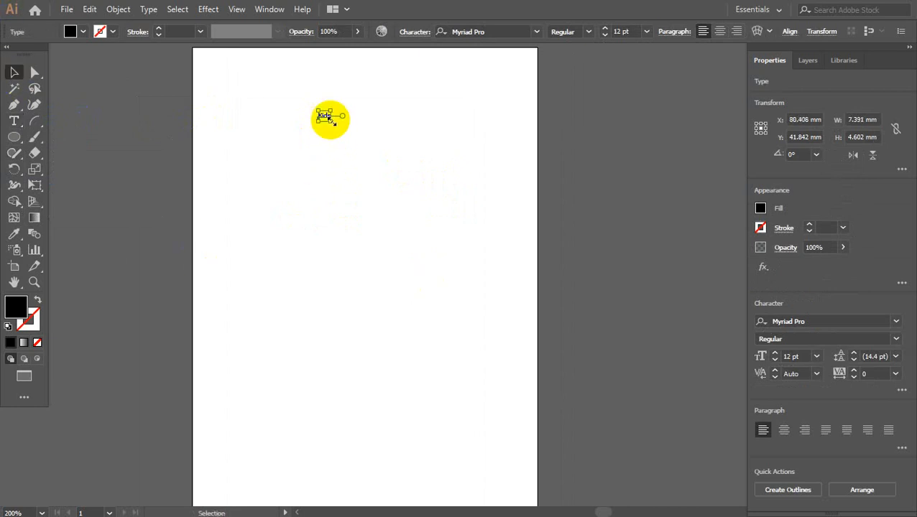
left_click_drag(333, 121, 413, 180)
left_click_drag(358, 128, 307, 104)
left_click(337, 211)
Add the point text "Wave", enlarge it to about 69 pt and place it directly below "Kids".
left_click(14, 123)
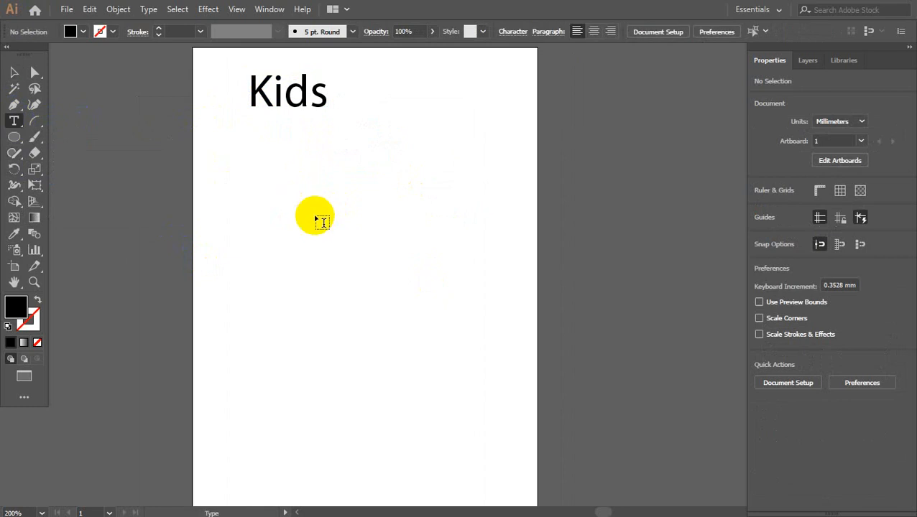
left_click(301, 186)
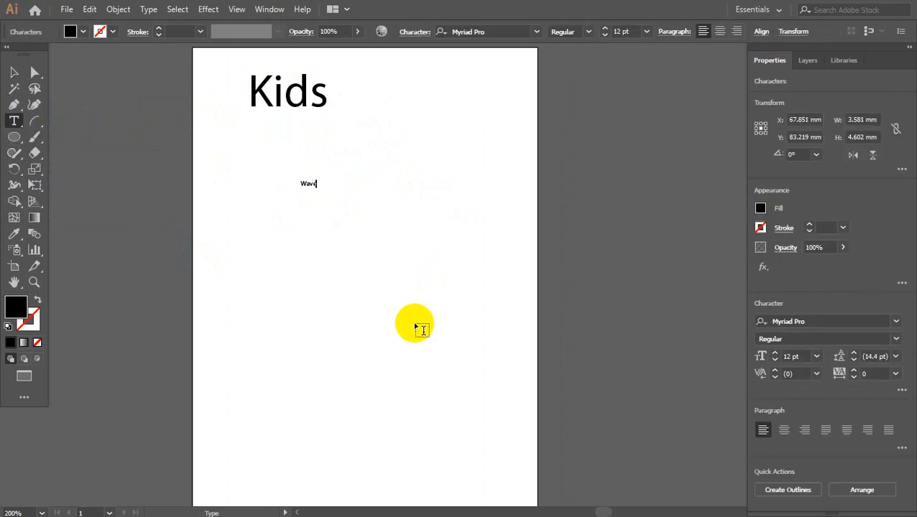
left_click(14, 72)
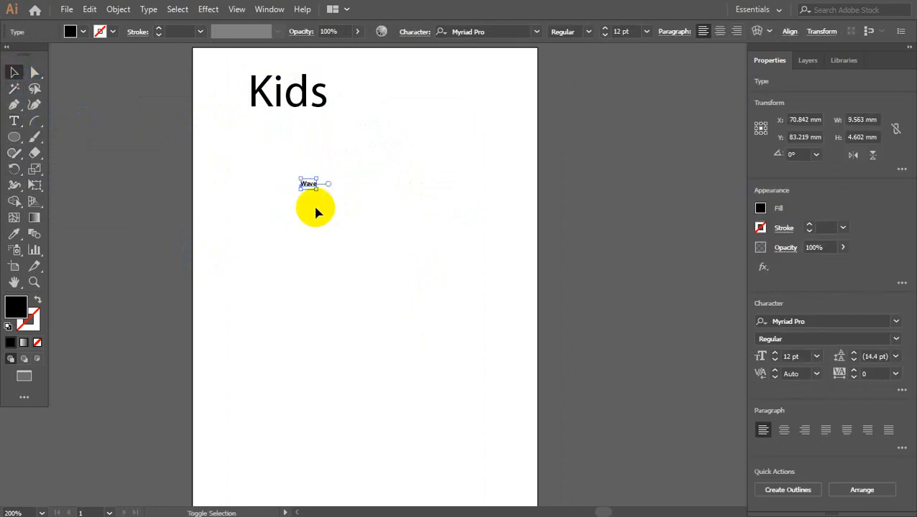
left_click_drag(318, 193, 312, 214)
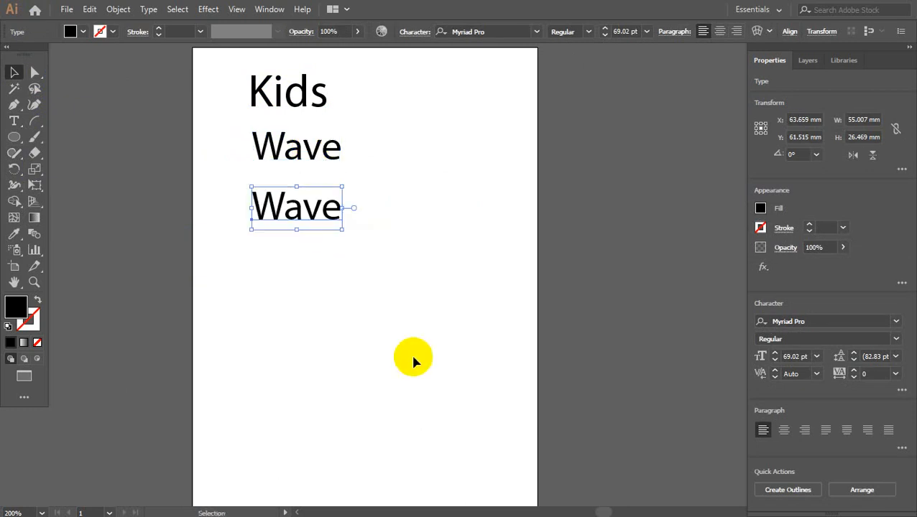
Duplicate "Wave" downward at equal spacing until five copies are stacked below "Kids".
key("a")
key("ctrl+d")
key("ctrl+d")
key("ctrl+d")
Replace the text of the second "Wave" line with "Bounch".
left_click(302, 208)
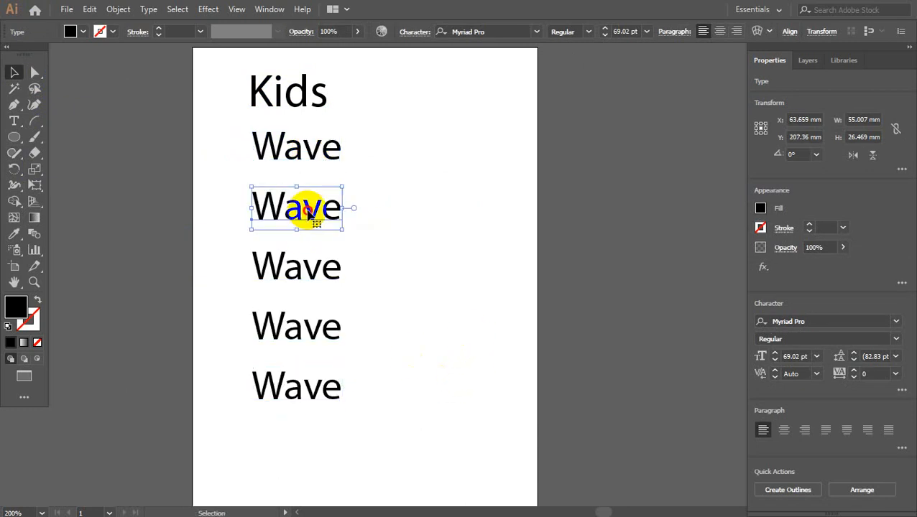
key("t")
left_click_drag(250, 207, 322, 207)
left_click_drag(470, 204, 477, 210)
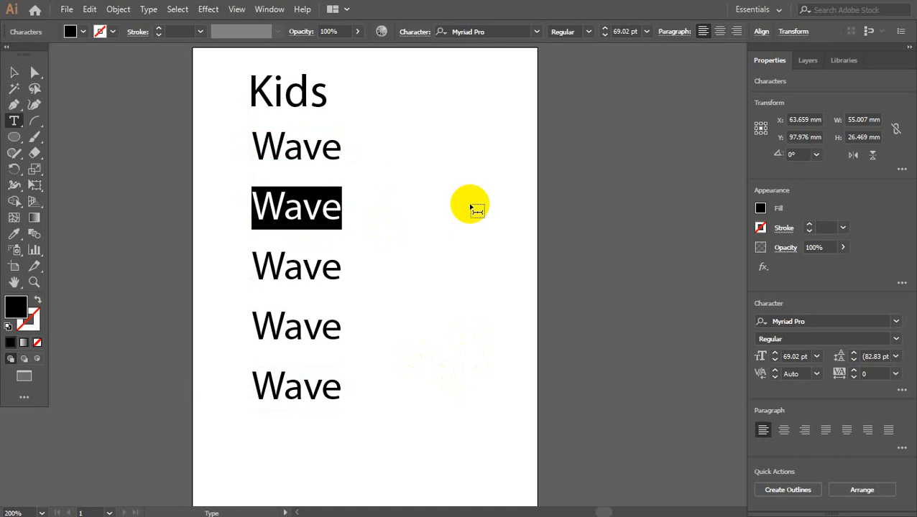
type("Boun")
type("ch")
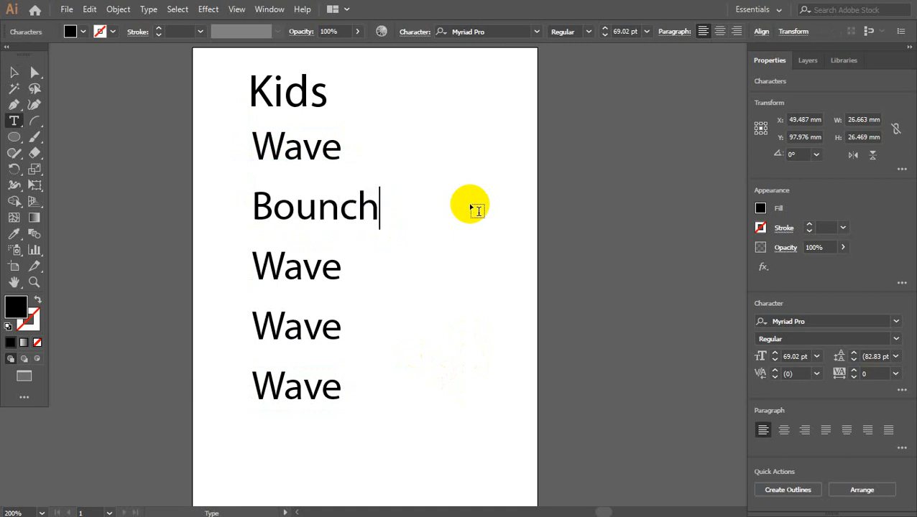
Replace the text of the "Wave" line directly below "Bounch" with "Piller".
left_click(253, 265)
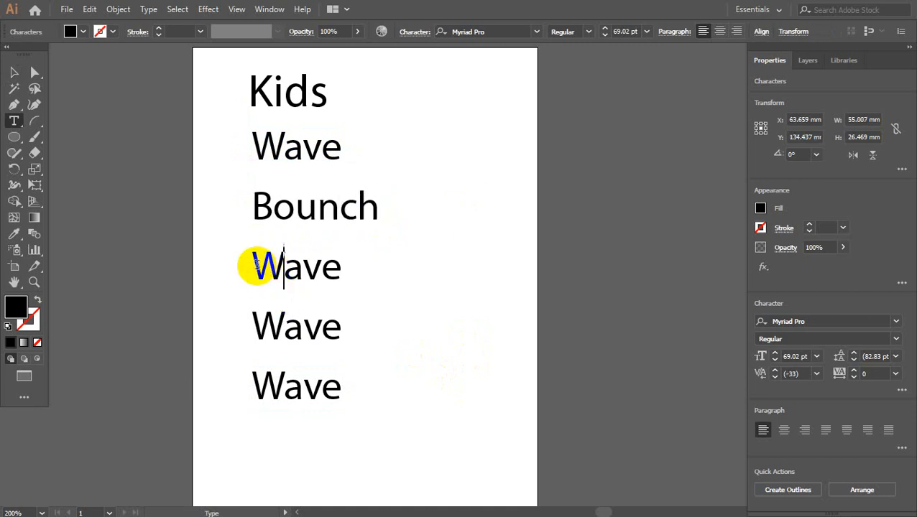
left_click_drag(253, 265, 451, 262)
type("P")
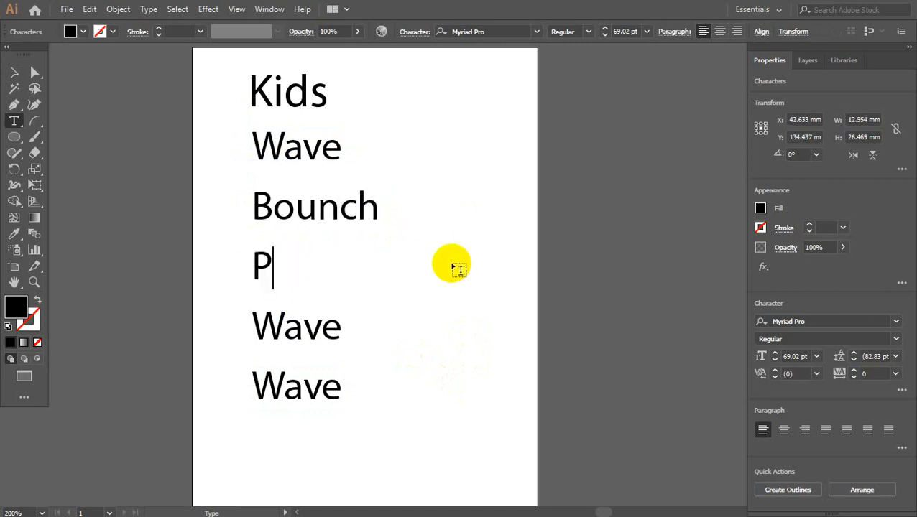
type("iller")
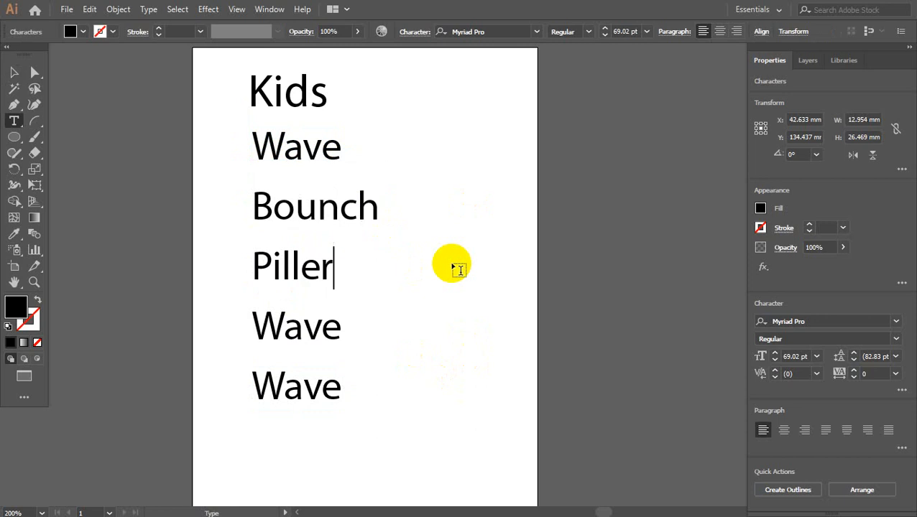
left_click(13, 72)
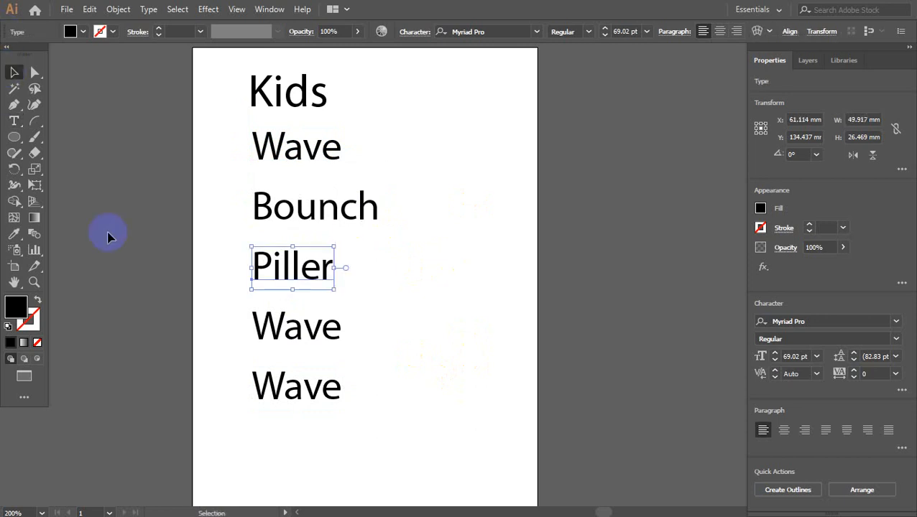
Replace the text of the "Wave" line directly below "Piller" with "Swing".
double_click(301, 331)
left_click(278, 330)
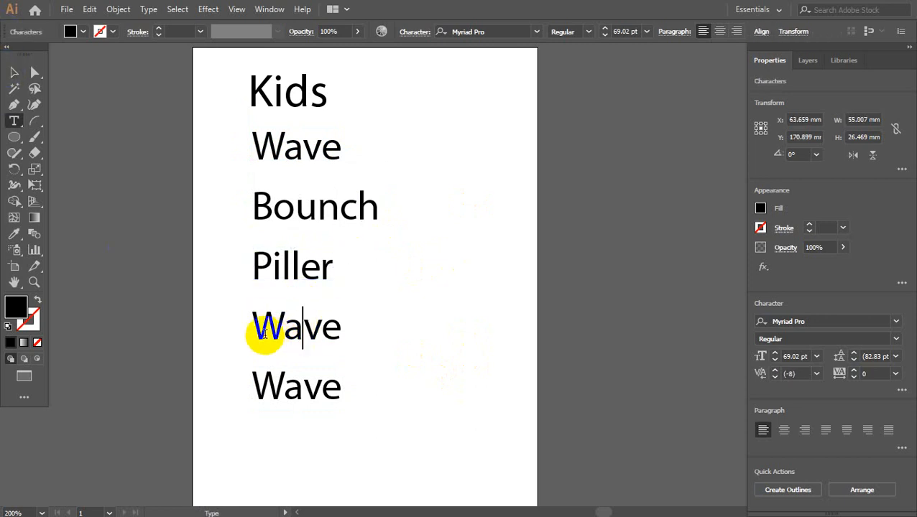
left_click_drag(251, 326, 393, 331)
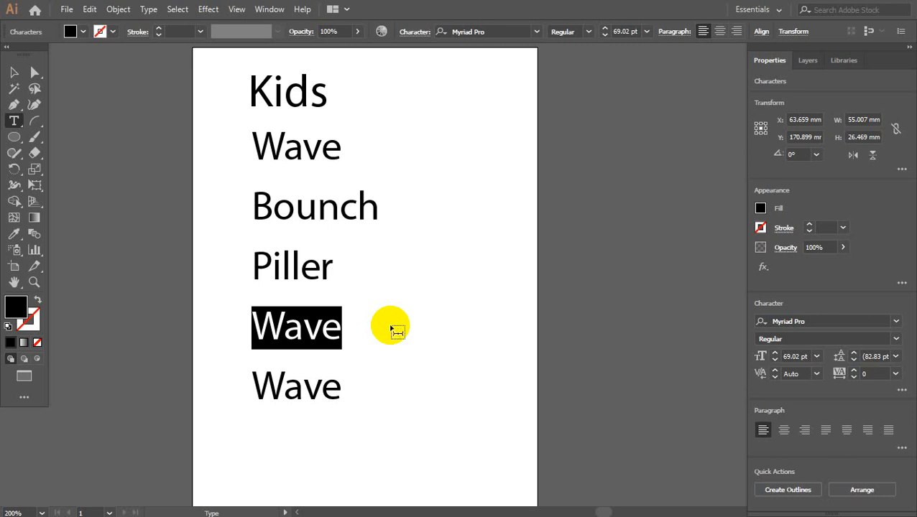
type("Swing")
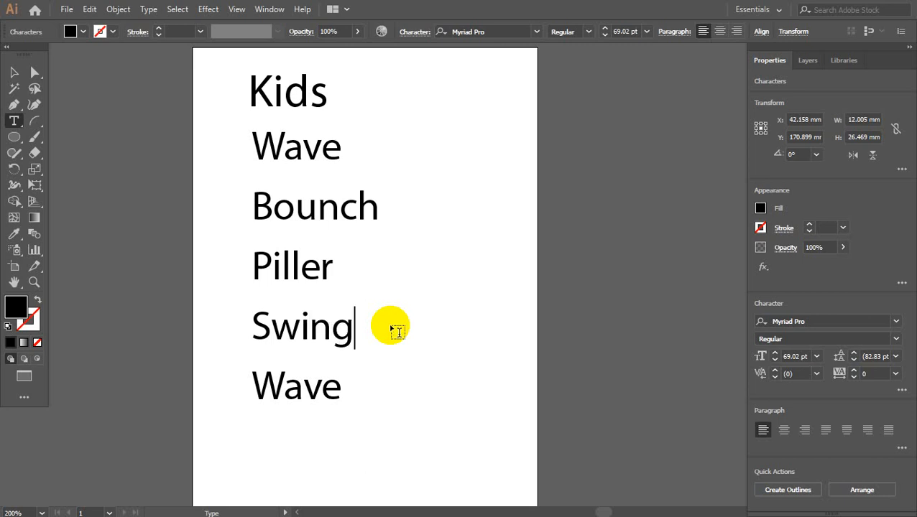
Replace the text of the lowest "Wave" line with "Catch" and deselect it.
left_click_drag(280, 387, 262, 388)
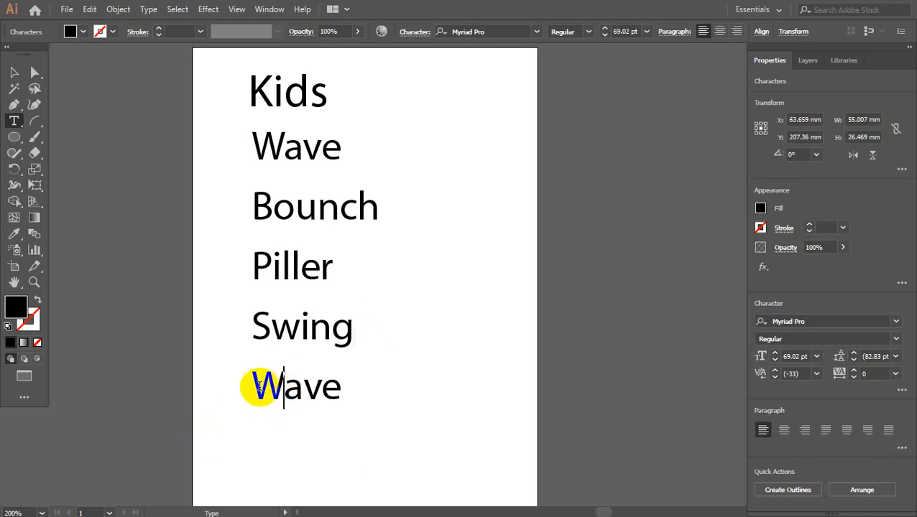
left_click_drag(255, 387, 353, 393)
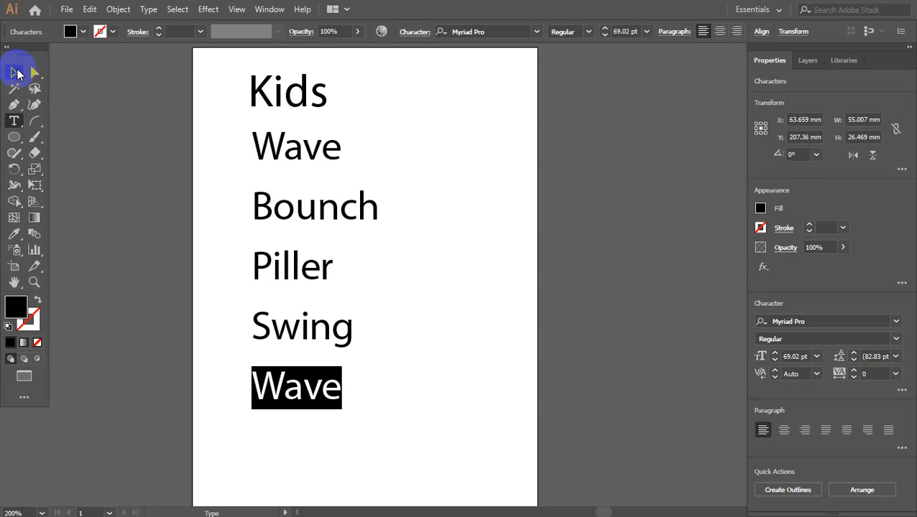
type("Catch")
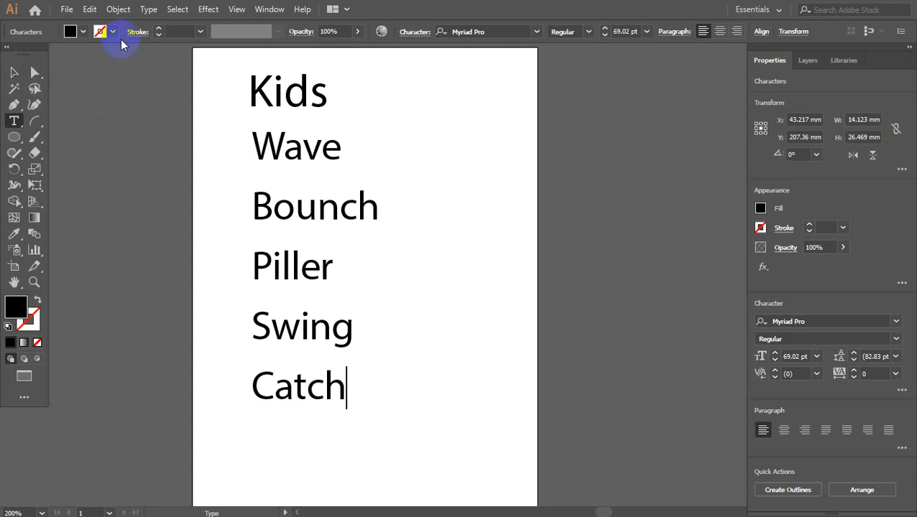
left_click(14, 72)
left_click(442, 392)
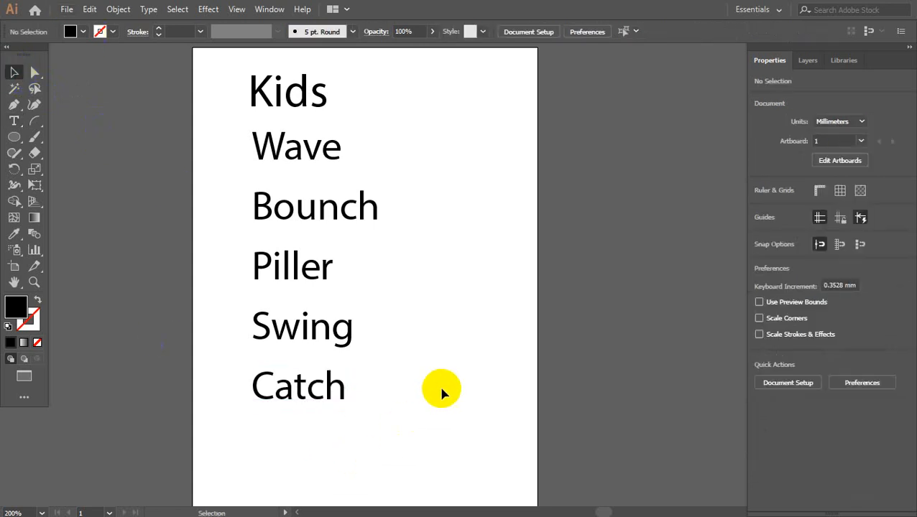
Move all six text lines together down and slightly left on the artboard.
left_click_drag(467, 458, 225, 72)
left_click_drag(310, 109, 291, 153)
left_click(415, 215)
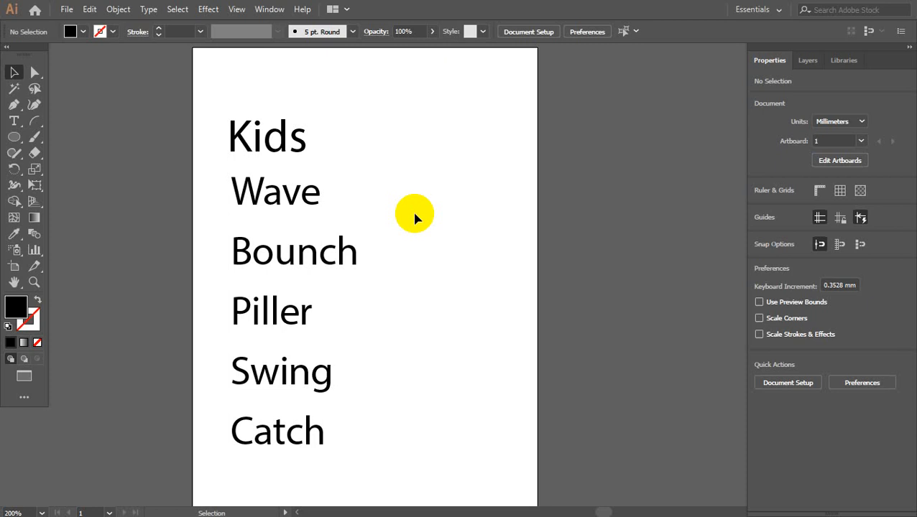
Select the letters of "Kids" one after another with the Touch Type tool.
left_click(16, 121)
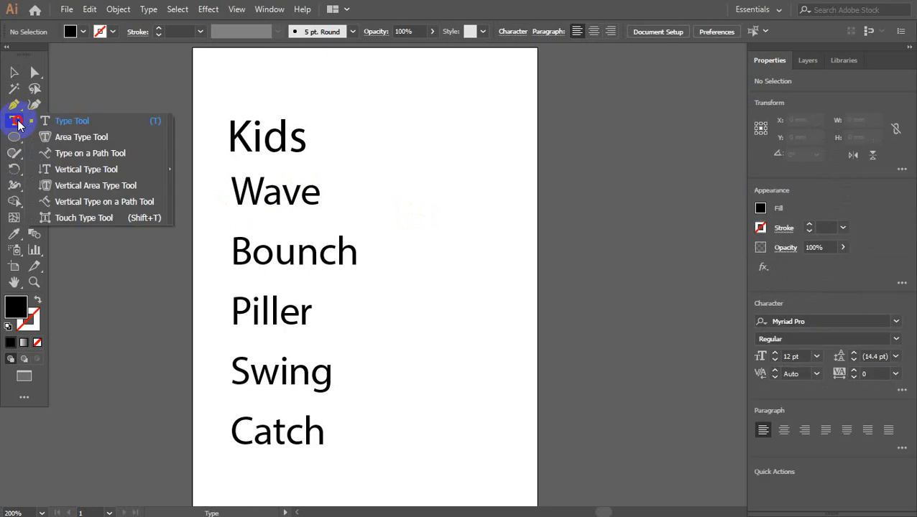
left_click_drag(17, 125, 108, 219)
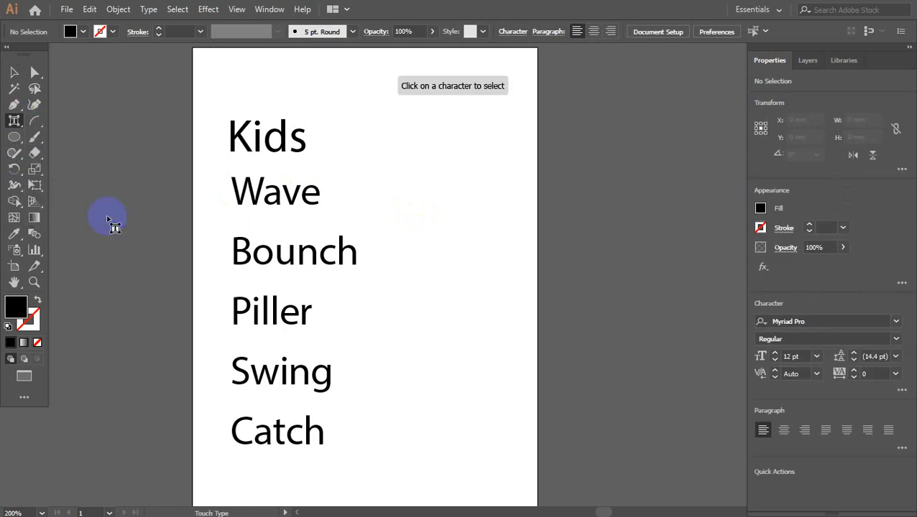
left_click(237, 140)
left_click(257, 143)
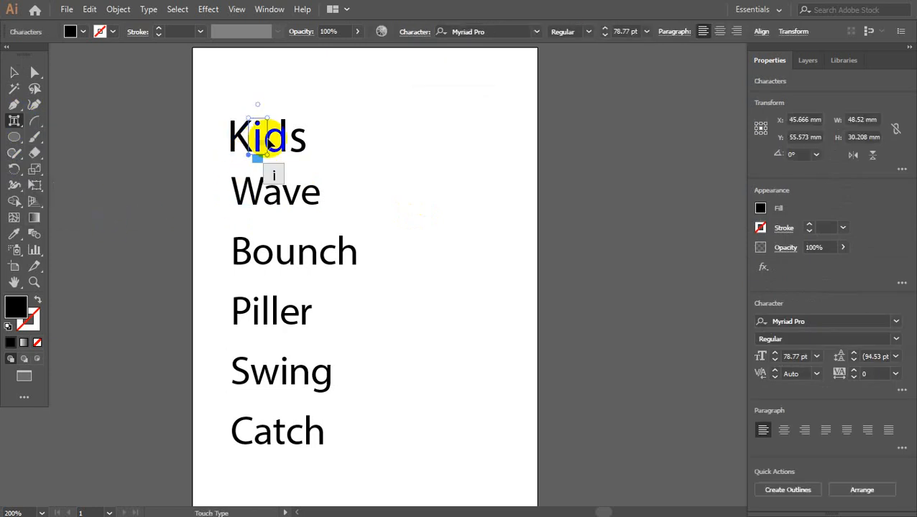
left_click(280, 140)
left_click(298, 140)
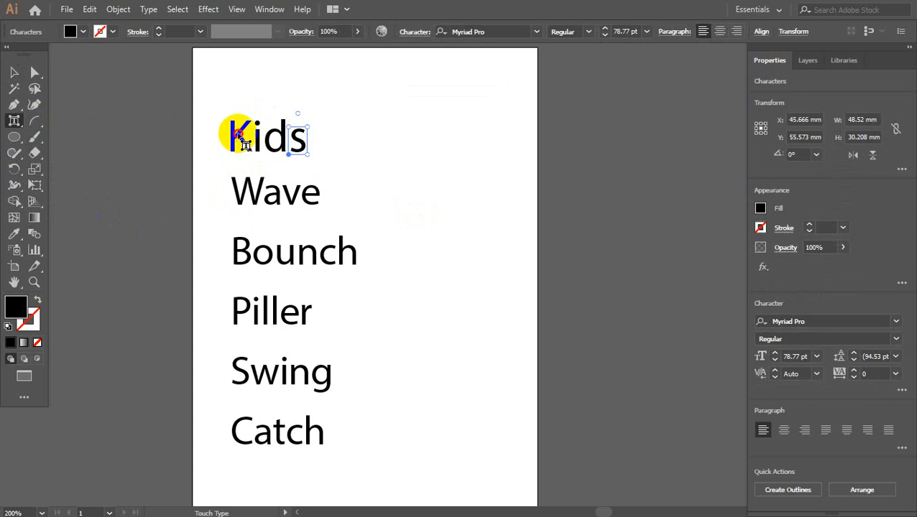
Tilt and shift the individual letters of "Kids" with the Touch Type tool so they sit closer together in a playful arrangement.
left_click(240, 137)
left_click_drag(241, 99, 255, 119)
left_click(259, 140)
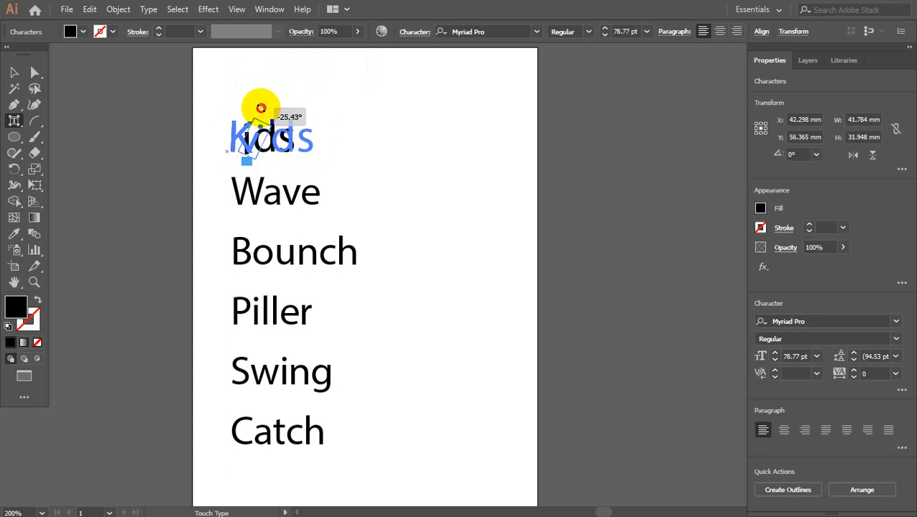
left_click_drag(261, 112, 276, 89)
left_click(295, 142)
left_click_drag(256, 120, 284, 145)
left_click(291, 143)
left_click(362, 152)
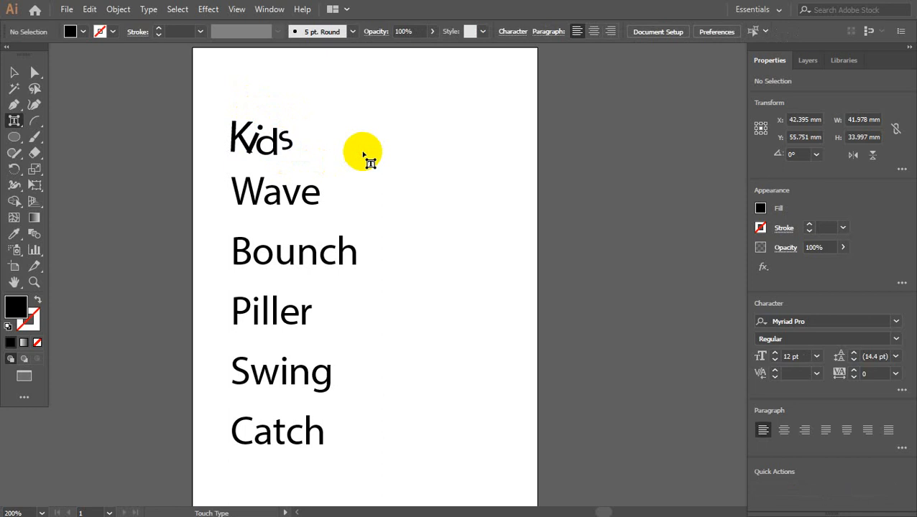
Raise the "a" and "e" of "Wave" above the other letters with the Touch Type tool to form a wavy line.
left_click(16, 72)
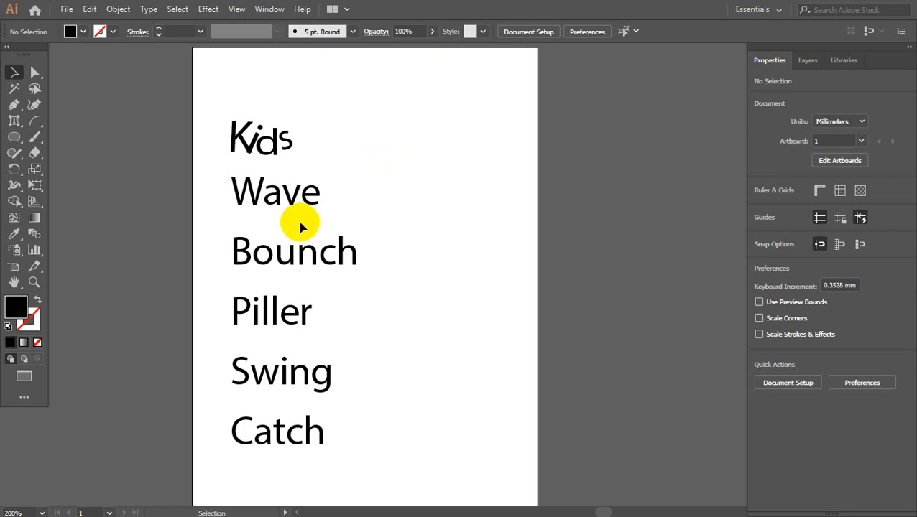
left_click(284, 188)
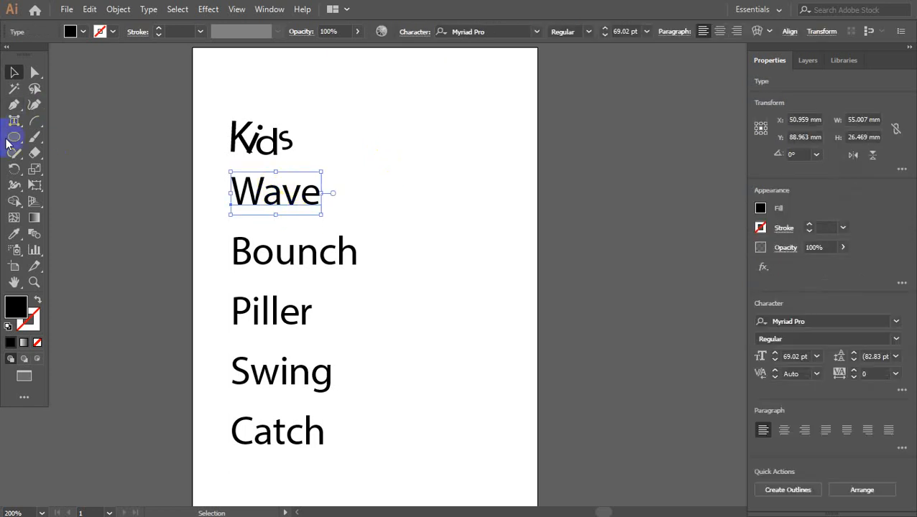
key("shift+t")
left_click(279, 198)
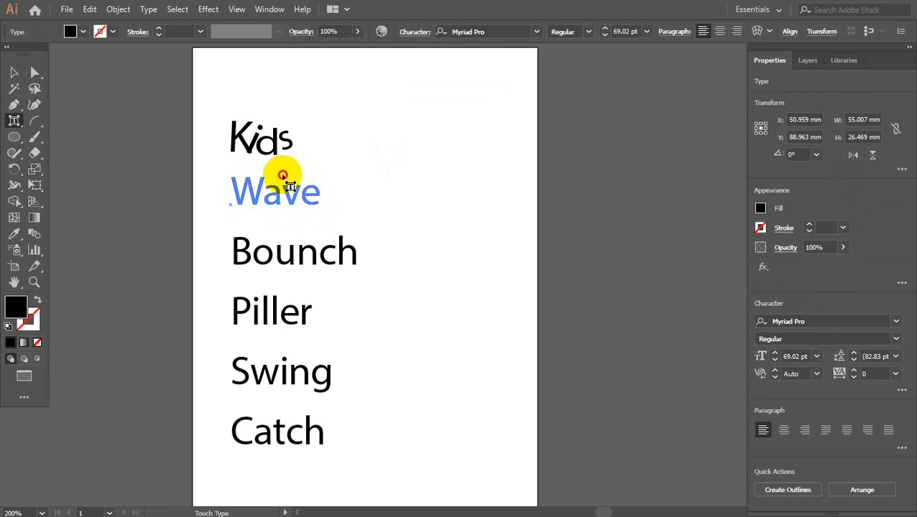
left_click_drag(272, 199, 282, 179)
left_click(309, 191)
left_click(274, 179)
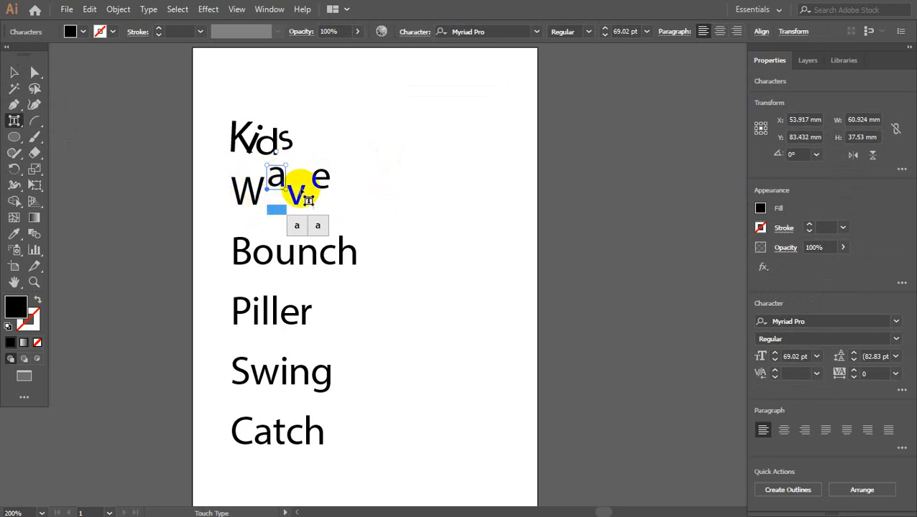
Shrink and raise the "o" and "u" of "Bounch", setting the "u" higher than the "o".
left_click(260, 272)
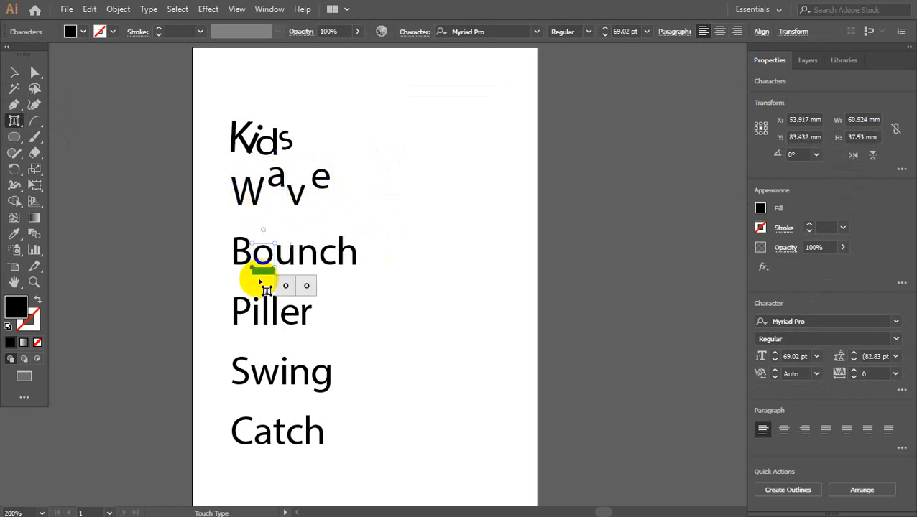
left_click_drag(241, 251, 267, 253)
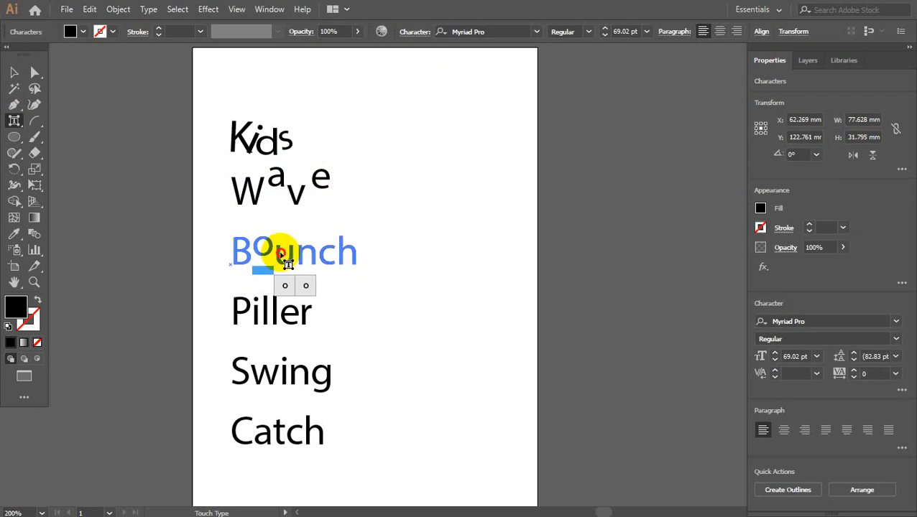
left_click(291, 257)
scroll(290, 257, "up", 4)
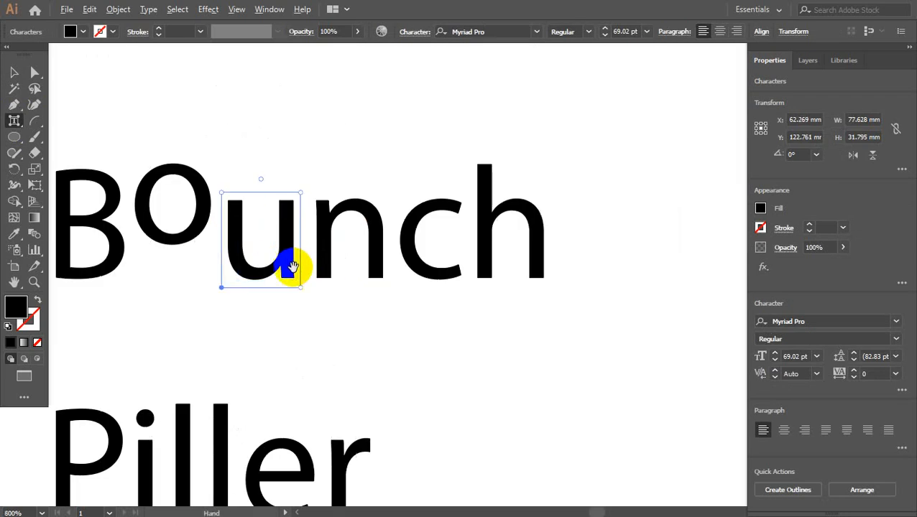
left_click_drag(281, 258, 270, 184)
left_click_drag(258, 216, 264, 184)
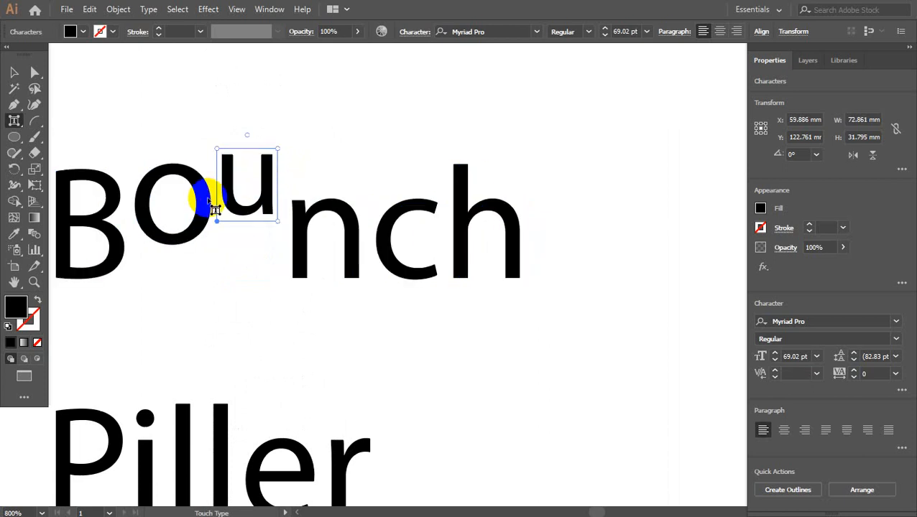
left_click(205, 191)
left_click_drag(220, 155, 212, 180)
Shrink and raise the "n" of "Bounch", scale down its "c" and "h" on the baseline, and deselect the text.
left_click(316, 212)
left_click_drag(354, 192, 308, 193)
left_click(373, 205)
left_click_drag(404, 193, 379, 212)
left_click_drag(361, 230, 359, 228)
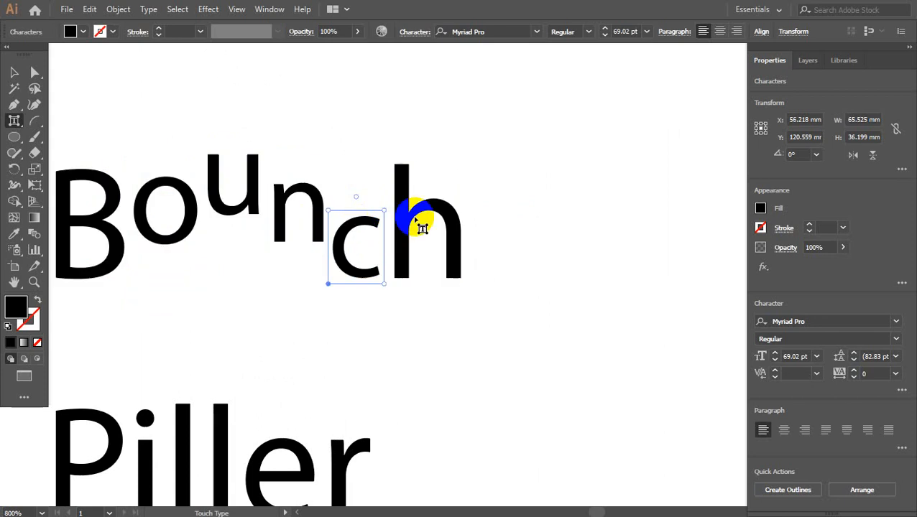
left_click(430, 210)
left_click_drag(467, 151, 452, 157)
left_click_drag(402, 230, 395, 235)
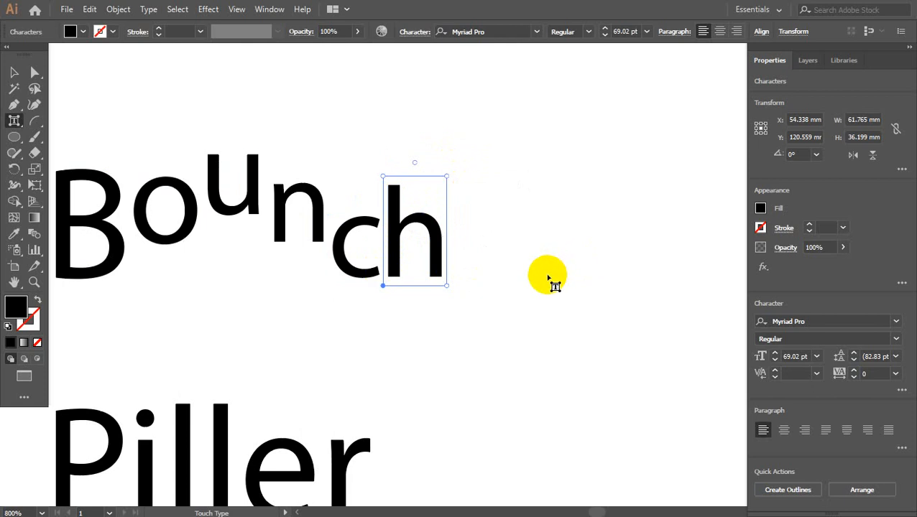
scroll(547, 278, "down", 1)
left_click(580, 282)
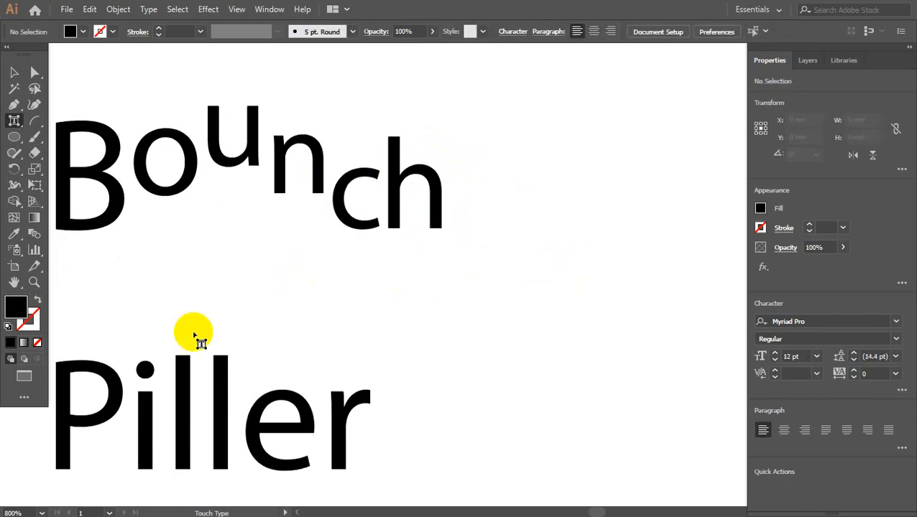
Stretch both "l" letters of "Piller" upward to about twice their height.
left_click_drag(268, 307, 473, 280)
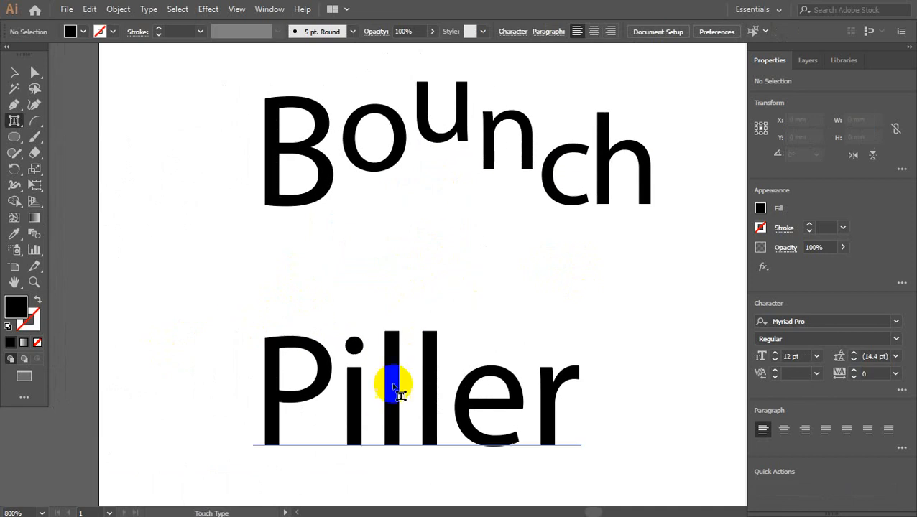
left_click(393, 388)
left_click_drag(399, 317, 392, 188)
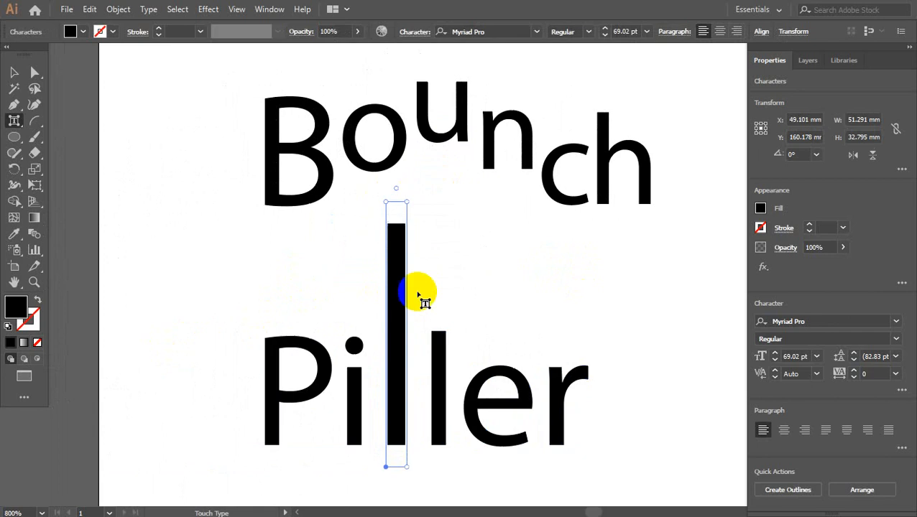
left_click(439, 364)
left_click_drag(425, 321, 418, 196)
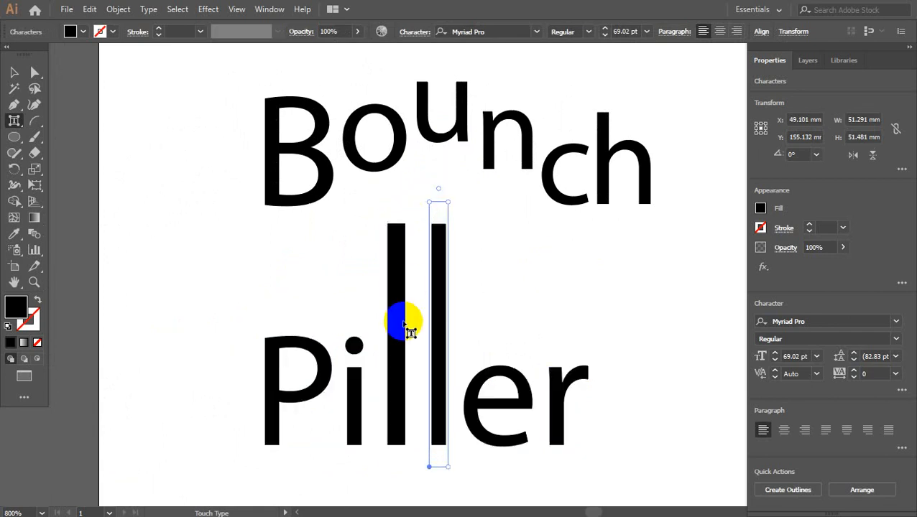
Widen both tall "l" letters of "Piller" into thick pillars and move the second close beside the first.
left_click(409, 331)
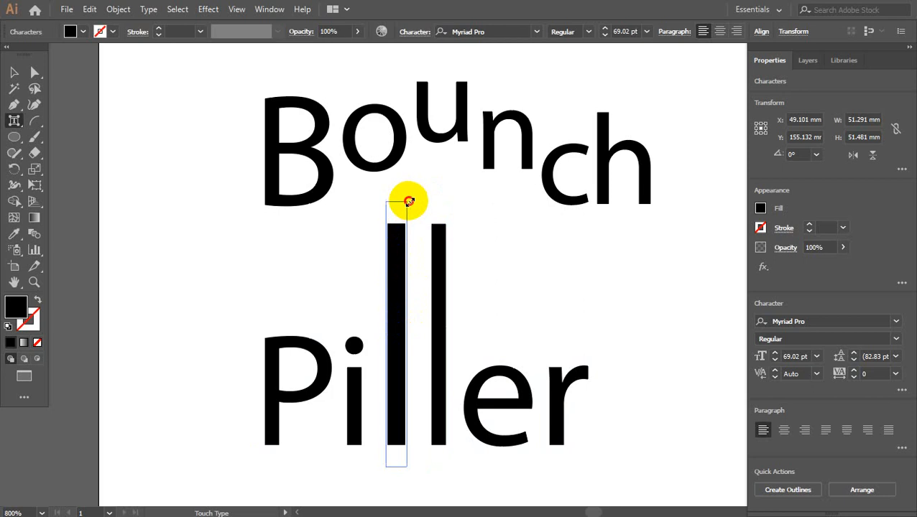
left_click_drag(409, 201, 416, 201)
left_click_drag(404, 466, 497, 465)
left_click(464, 396)
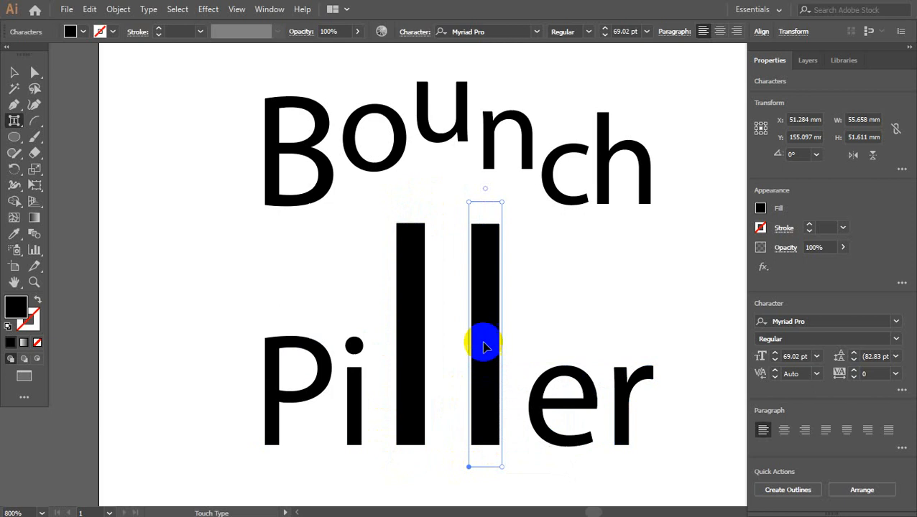
left_click_drag(483, 347, 446, 349)
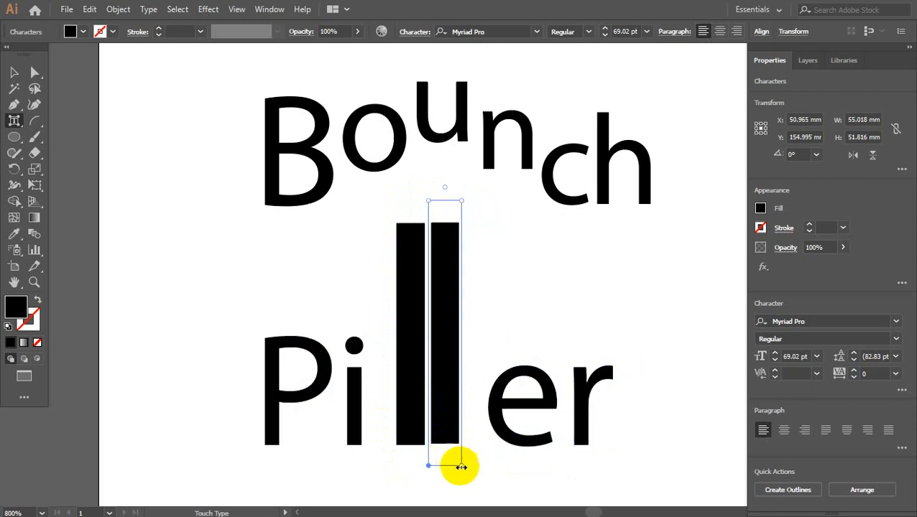
left_click_drag(461, 467, 458, 466)
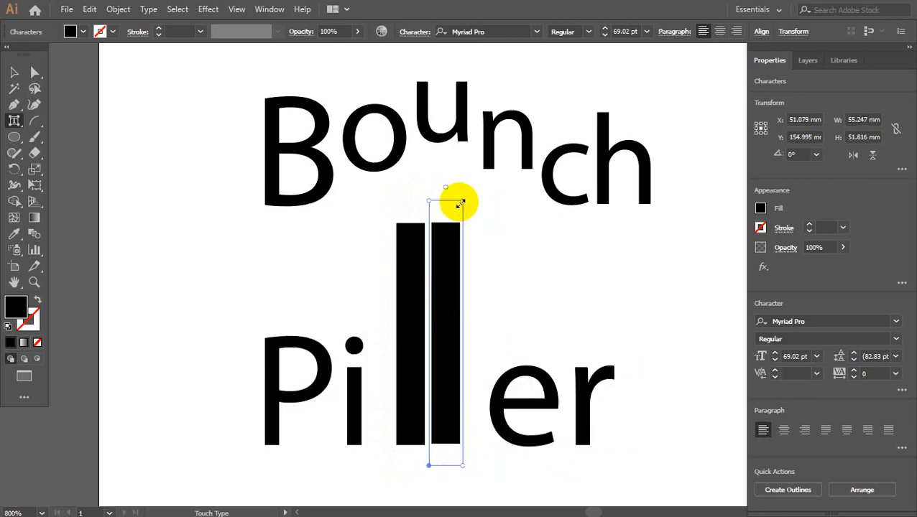
Close the gaps in "Piller" by moving the "e" and the first "l" toward their preceding letters, and deselect the text.
left_click_drag(537, 386, 529, 397)
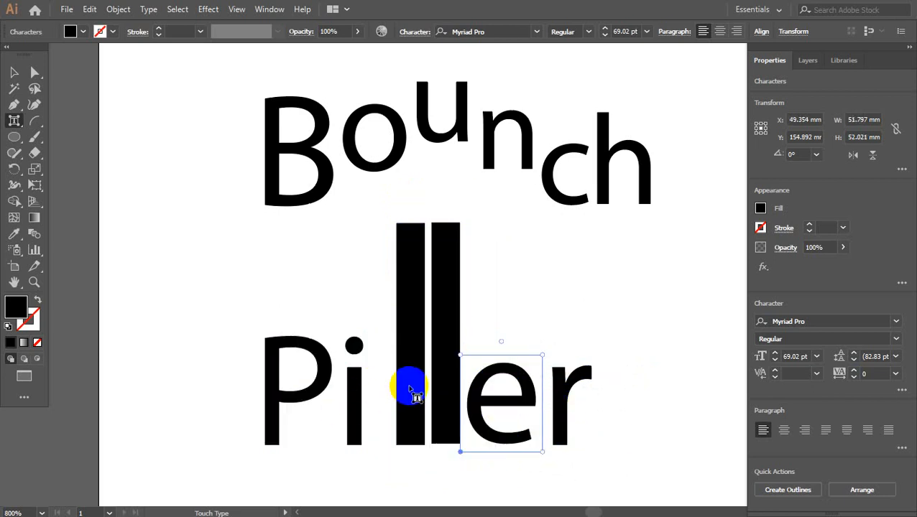
left_click(411, 382)
left_click_drag(411, 382, 377, 373)
left_click(607, 379)
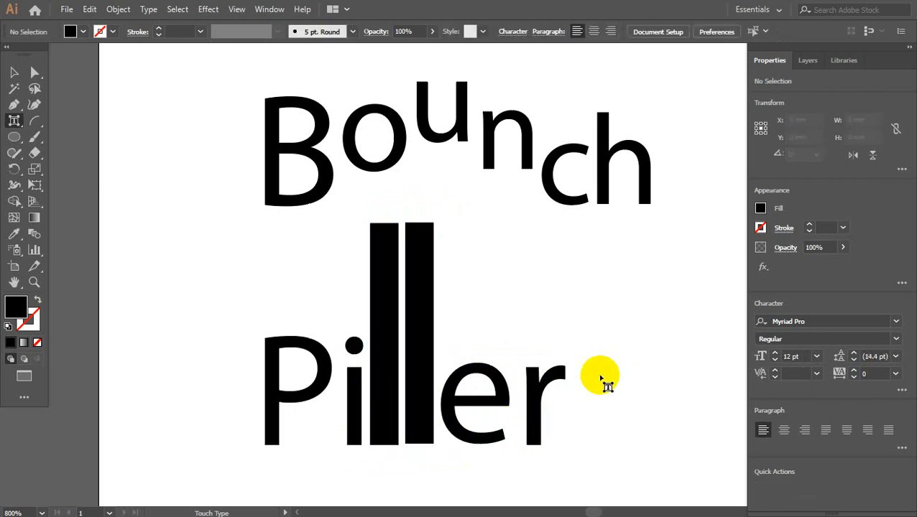
Shrink the "w" of "Swing", rotate it steeply counterclockwise and raise it beside the top of the "S".
scroll(599, 388, "down", 2)
scroll(552, 246, "down", 4)
scroll(474, 222, "left", 3)
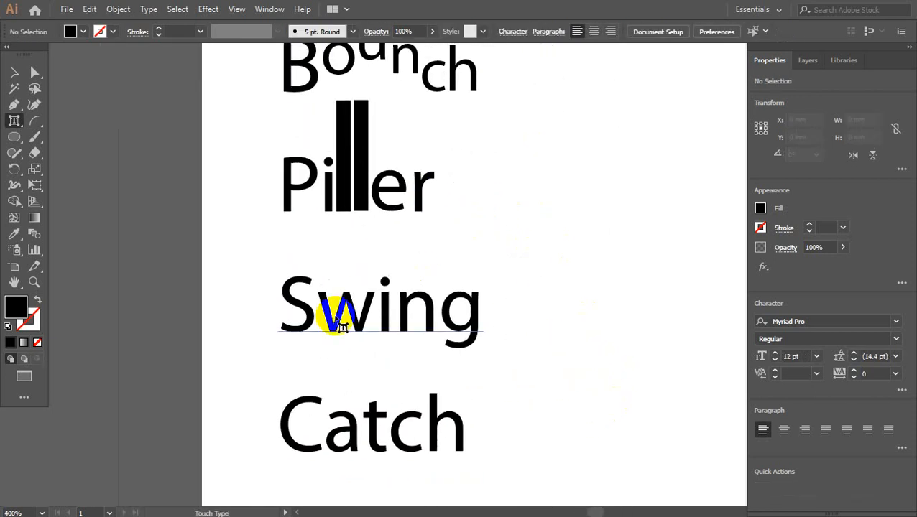
scroll(340, 327, "up", 2)
scroll(340, 327, "up", 1)
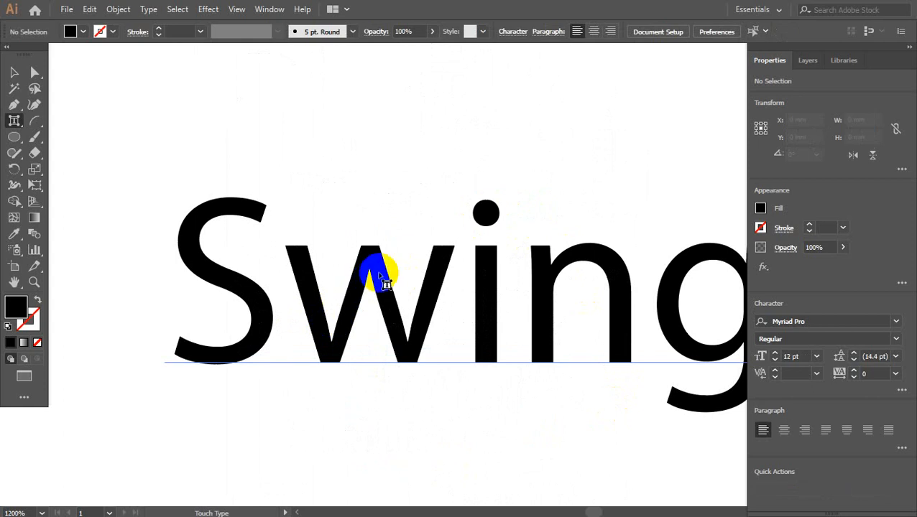
left_click(375, 300)
left_click_drag(471, 234, 409, 277)
left_click_drag(342, 263, 283, 283)
left_click_drag(364, 301, 338, 192)
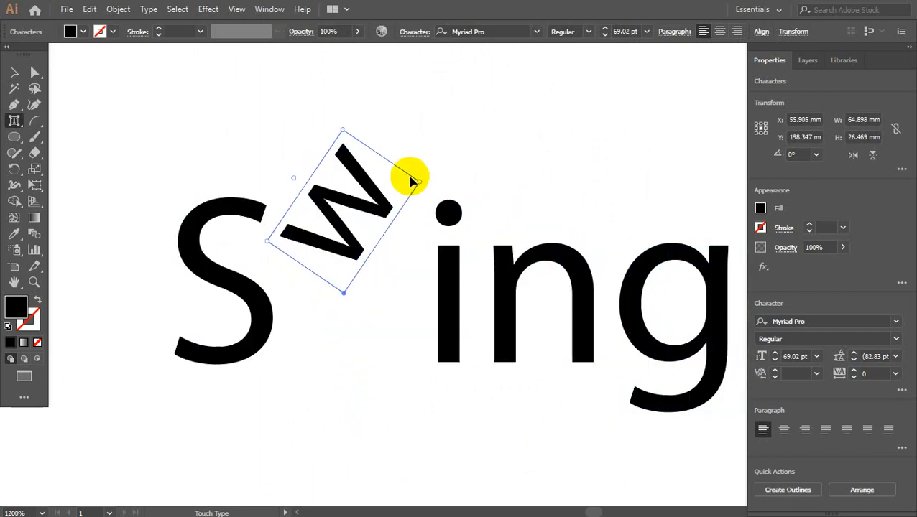
left_click_drag(344, 129, 339, 185)
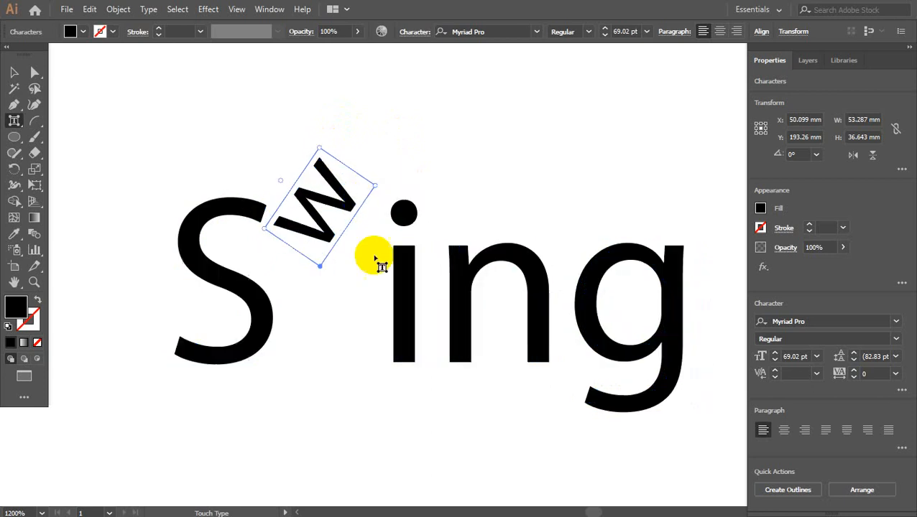
Shrink the "i" of "Swing", tilt it clockwise and raise it next to the "w".
left_click(411, 285)
left_click_drag(417, 186, 399, 265)
left_click_drag(389, 317, 400, 158)
left_click_drag(403, 211, 388, 198)
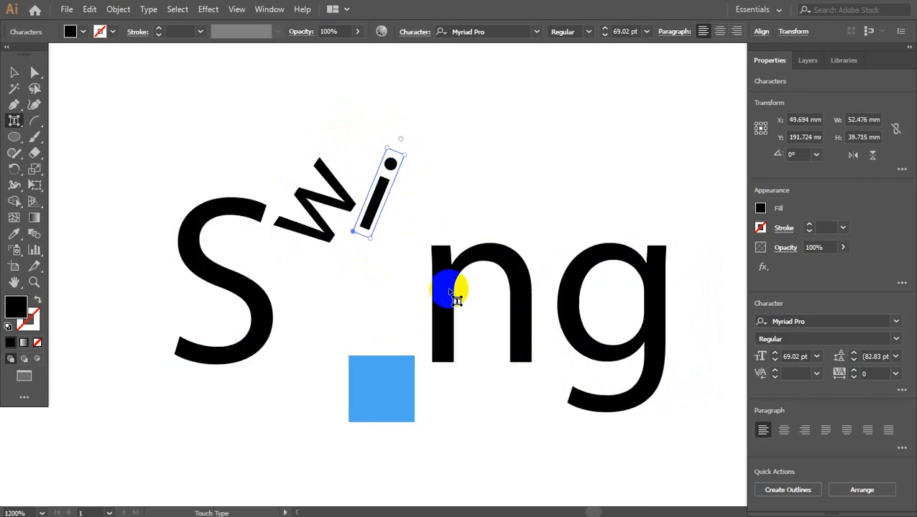
Scale down the "n" and "g" of "Swing" and raise them so the letters descend in an arc.
left_click(433, 327)
left_click_drag(541, 233, 437, 234)
left_click(560, 283)
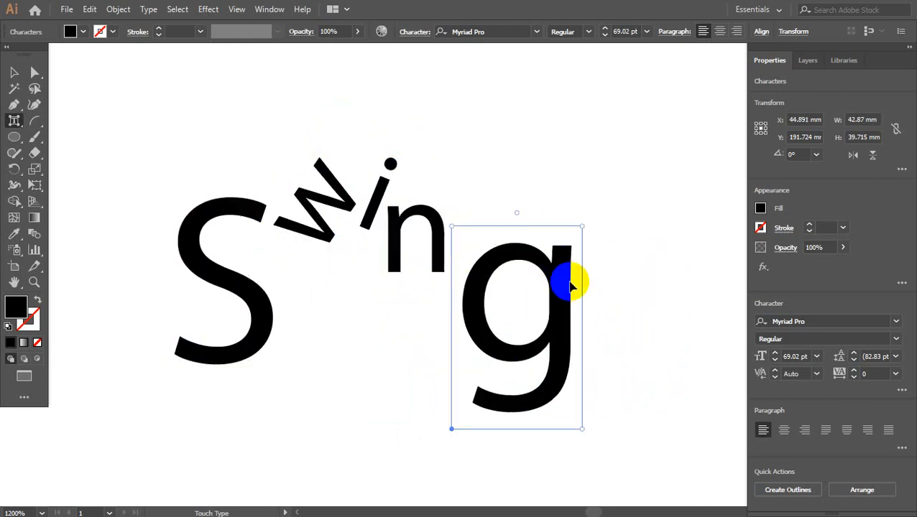
left_click_drag(582, 228, 506, 286)
left_click(567, 287)
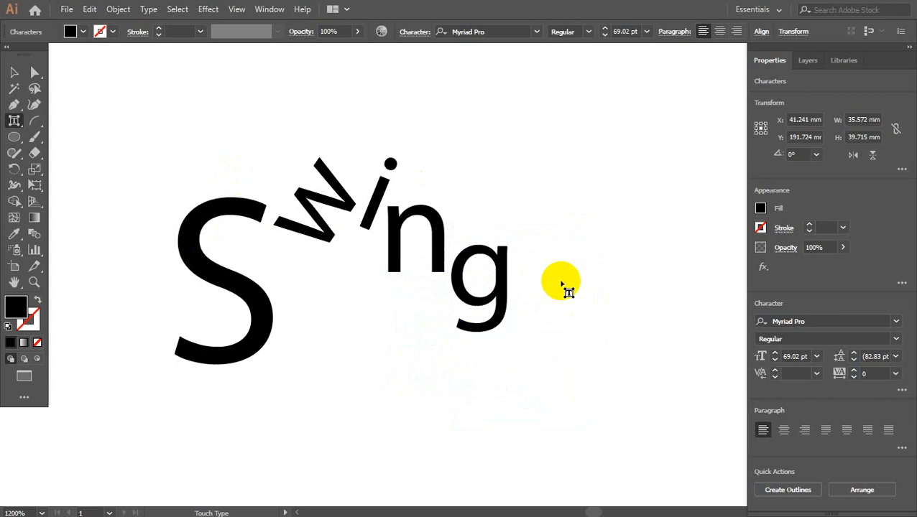
Shrink and raise the "a" of "Catch" above the "C", and shrink the "t", rotate it counterclockwise and move it beside the "C".
key("ctrl+minus")
key("ctrl+minus")
scroll(512, 220, "down", 5)
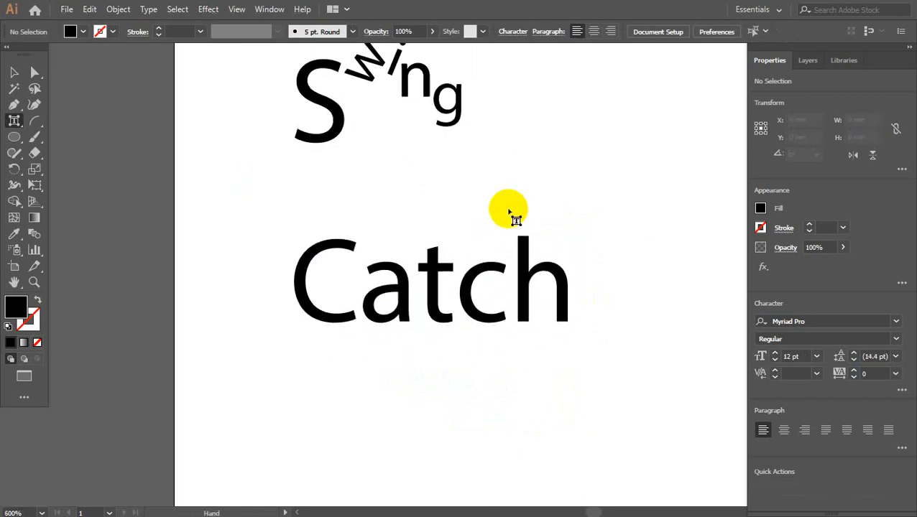
left_click(366, 296)
left_click_drag(365, 296, 496, 291)
left_click(397, 298)
left_click_drag(425, 237, 401, 253)
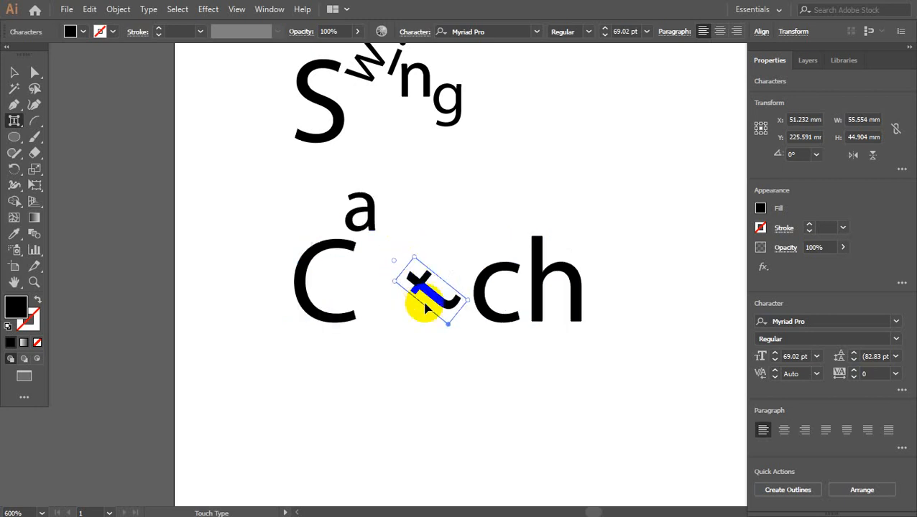
left_click_drag(419, 307, 374, 307)
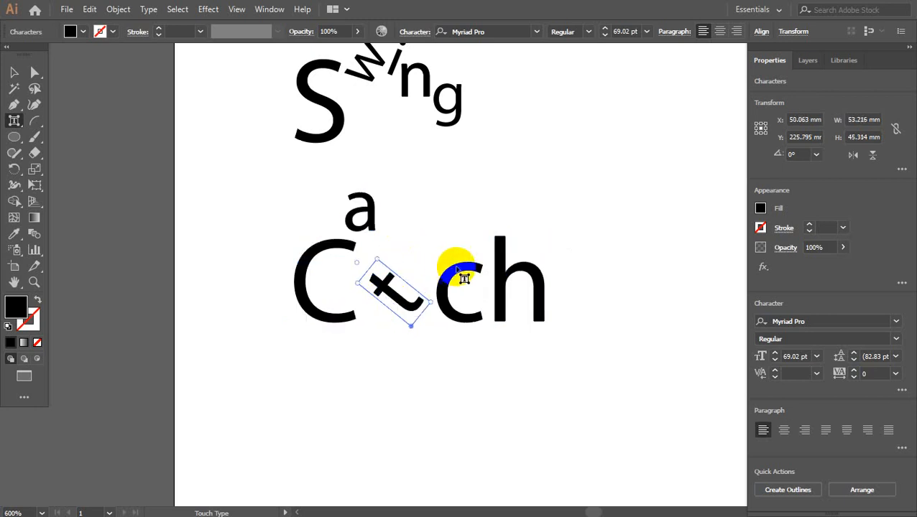
Scale down and raise the "c" and "h" of "Catch" in ascending steps, and deselect the text.
left_click(467, 273)
left_click_drag(486, 257, 446, 255)
left_click(507, 277)
mouse_move(519, 229)
left_mouse_down()
mouse_move(511, 243)
mouse_move(499, 216)
mouse_move(505, 227)
left_mouse_up()
left_click(591, 319)
Lower the second "c" of "Catch" slightly, nudge the rotated "t" into place and deselect the text.
scroll(519, 337, "down", 2)
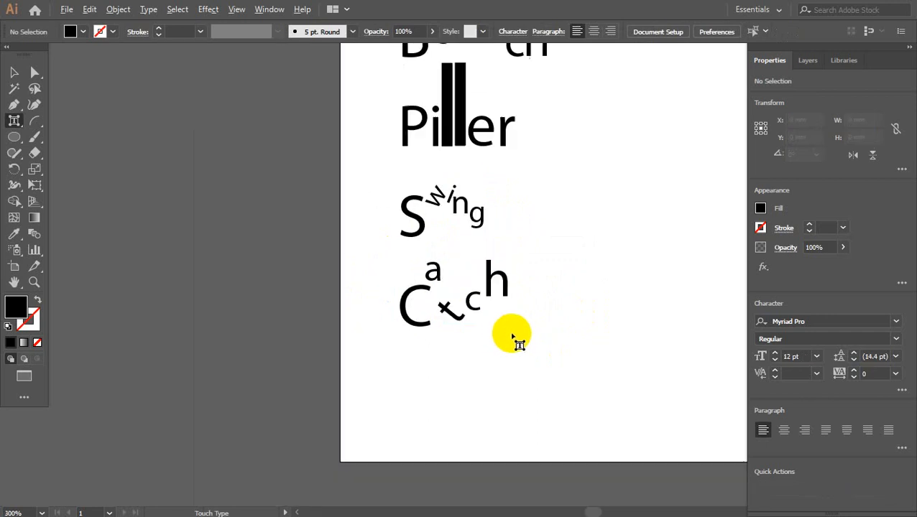
left_click_drag(585, 201, 537, 390)
scroll(440, 477, "up", 3)
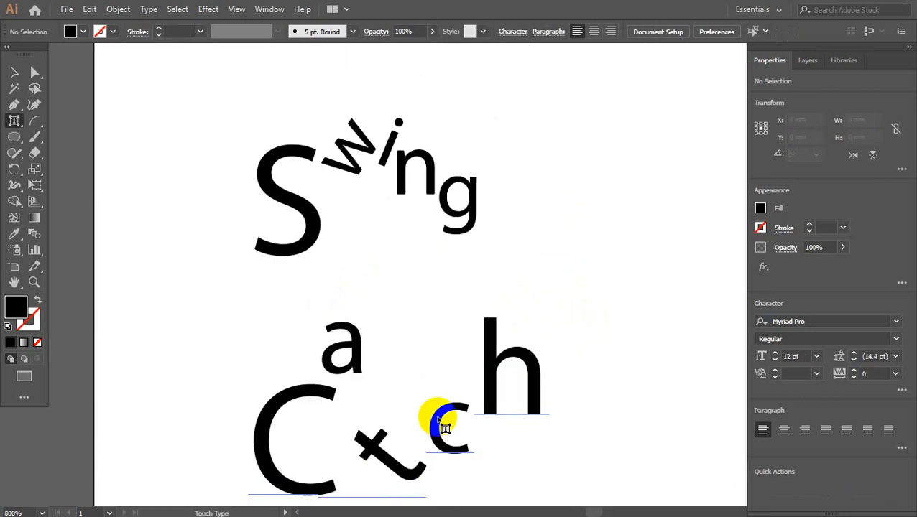
left_click(443, 424)
left_click_drag(443, 424, 442, 440)
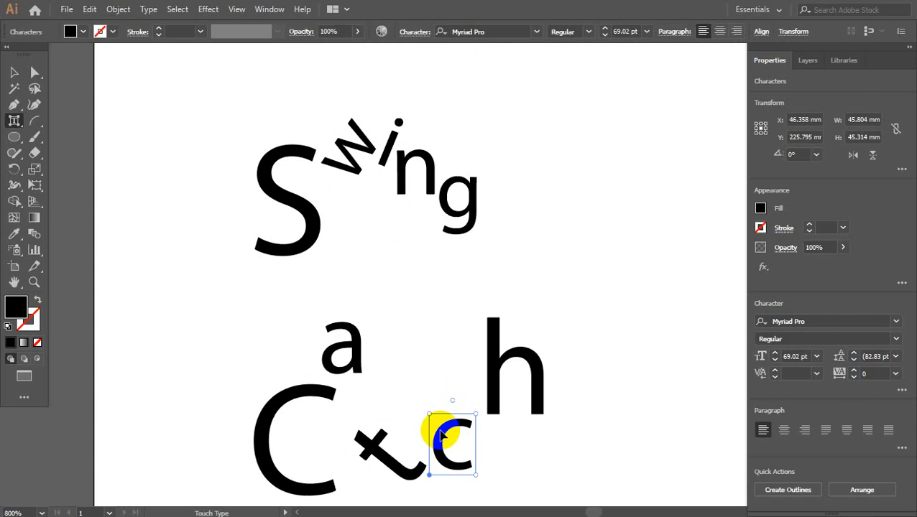
left_click(374, 466)
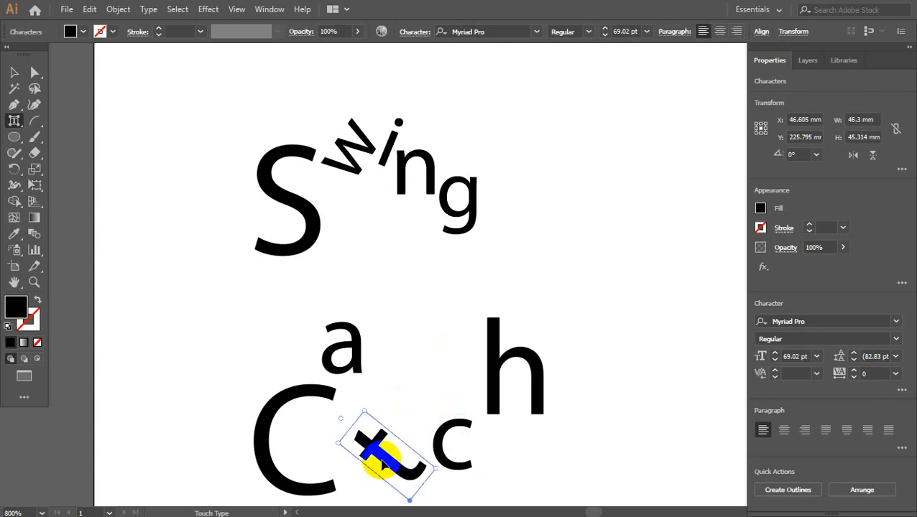
left_click_drag(374, 454, 389, 467)
left_click(606, 420)
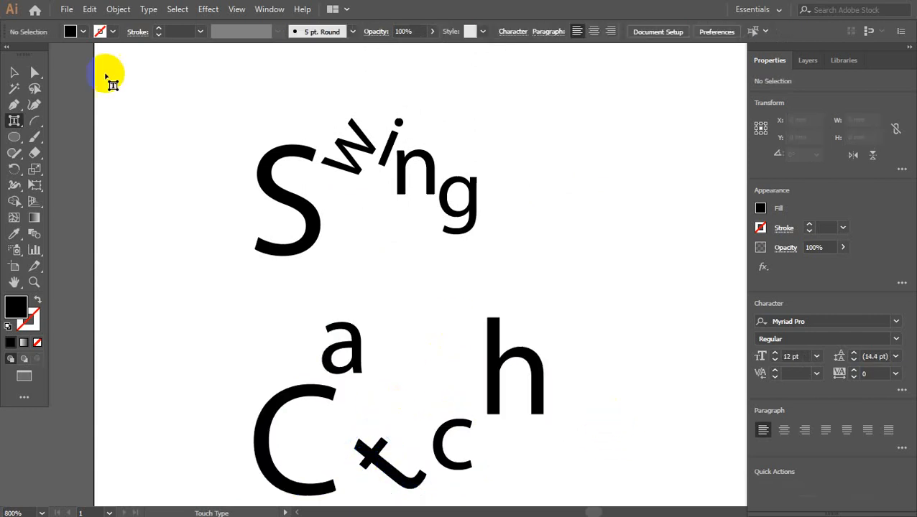
Delete all six sample words, from "Kids" down to "Catch", from the artboard.
left_click(14, 73)
scroll(537, 226, "down", 3)
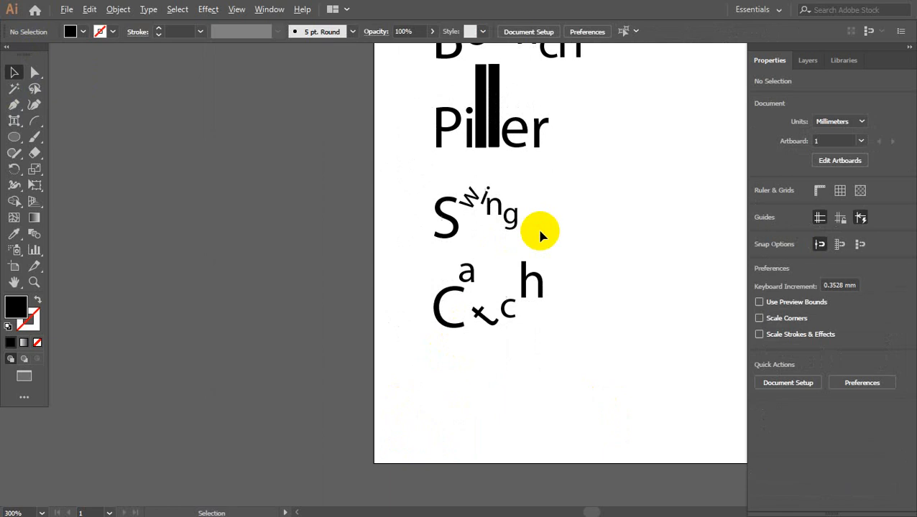
left_click_drag(576, 138, 392, 356)
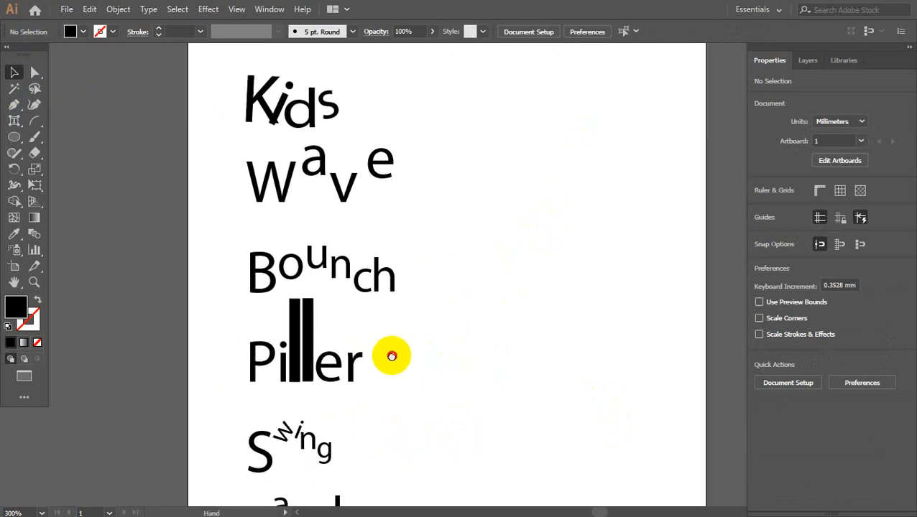
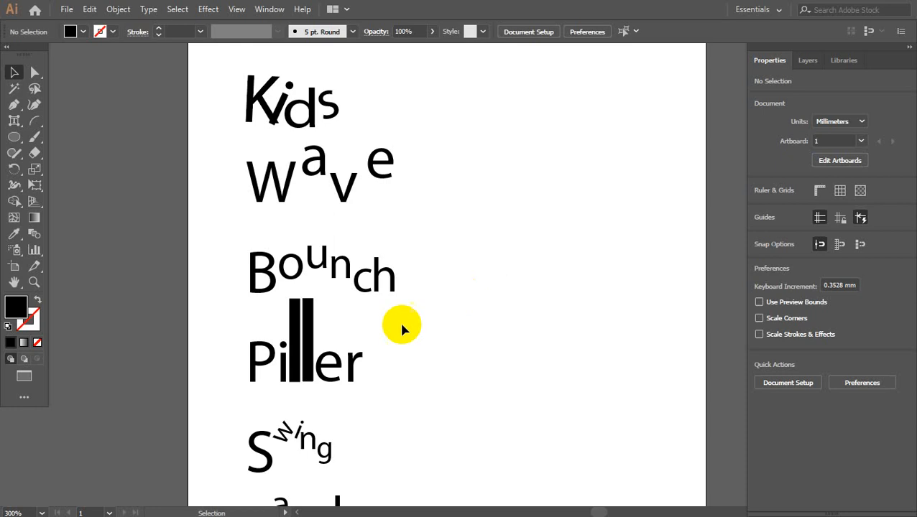
scroll(457, 352, "down", 2)
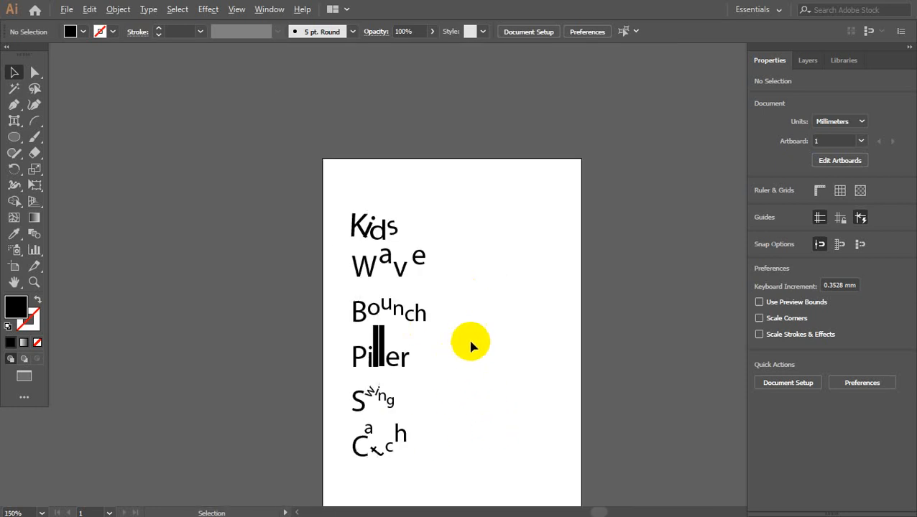
scroll(473, 258, "down", 2)
scroll(473, 258, "right", 1)
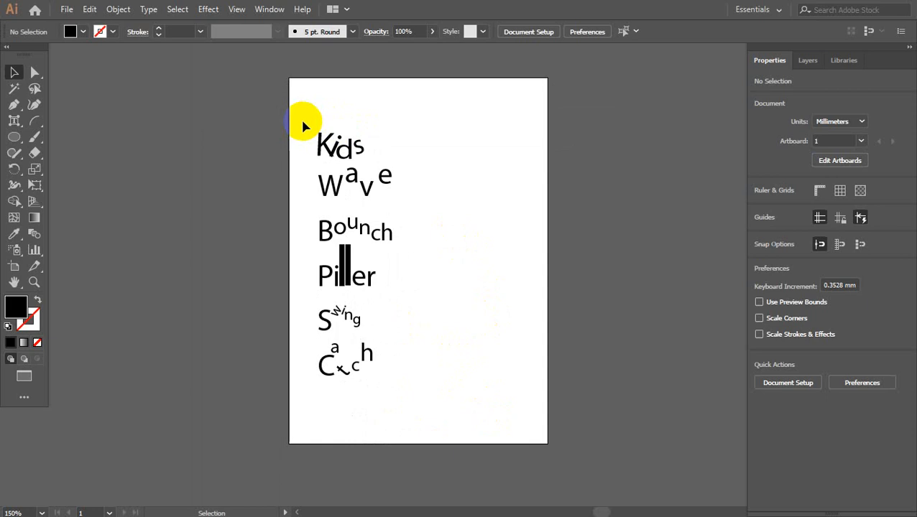
left_click_drag(302, 125, 480, 474)
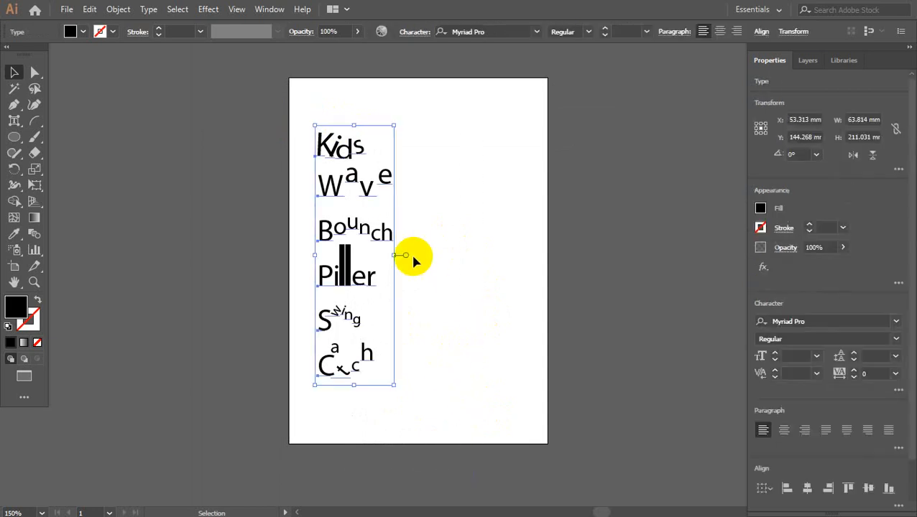
key("Delete")
Return from full-screen to the normal screen mode and restore the application window to a smaller floating size.
scroll(400, 120, "up", 1)
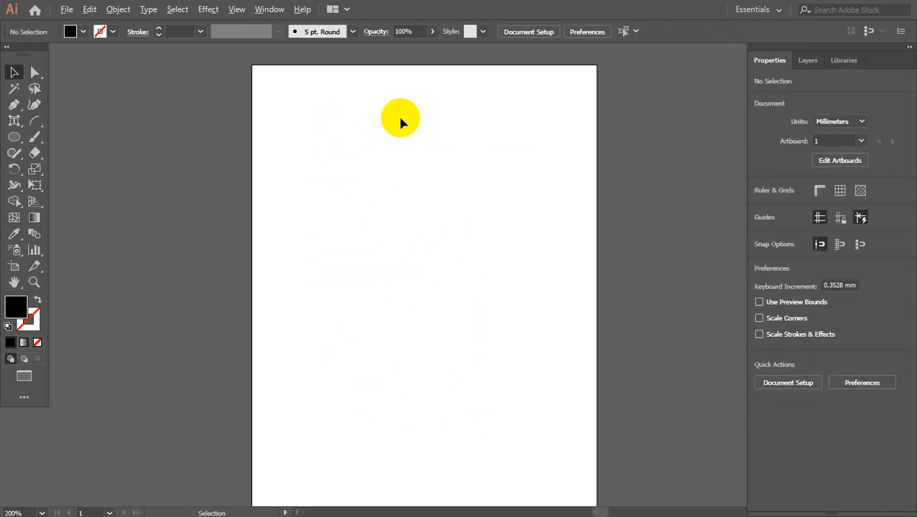
left_click_drag(437, 196, 417, 153)
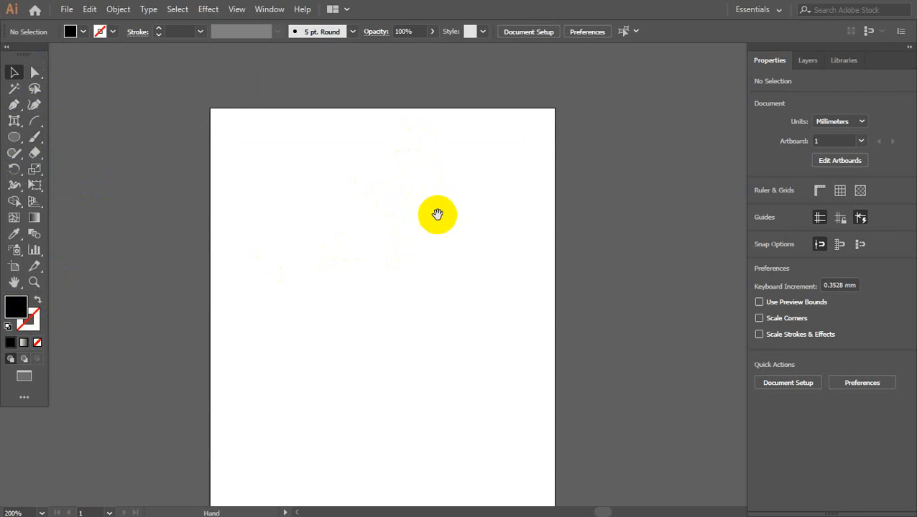
left_click_drag(437, 211, 398, 147)
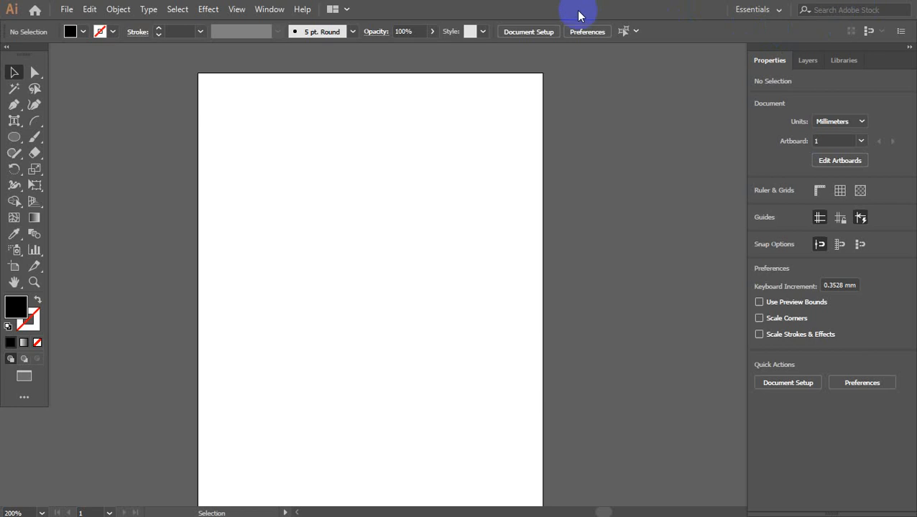
key("f")
key("f")
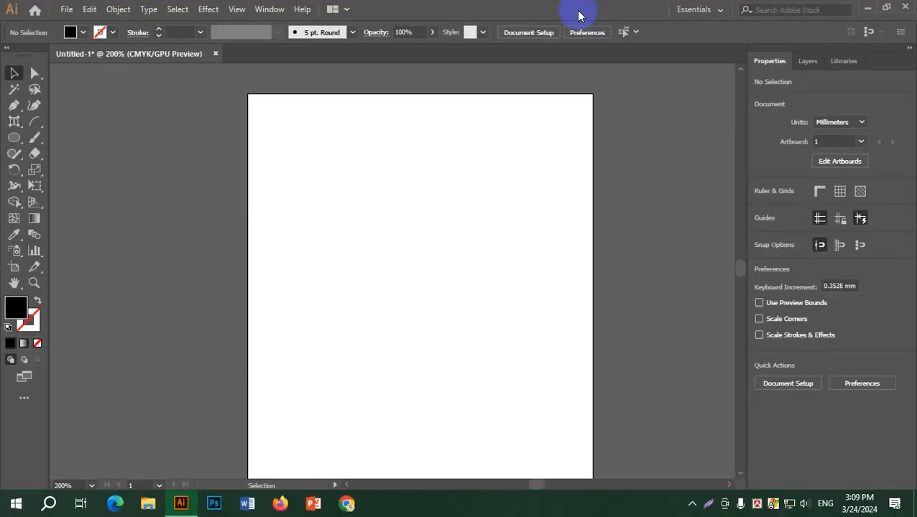
left_click(888, 9)
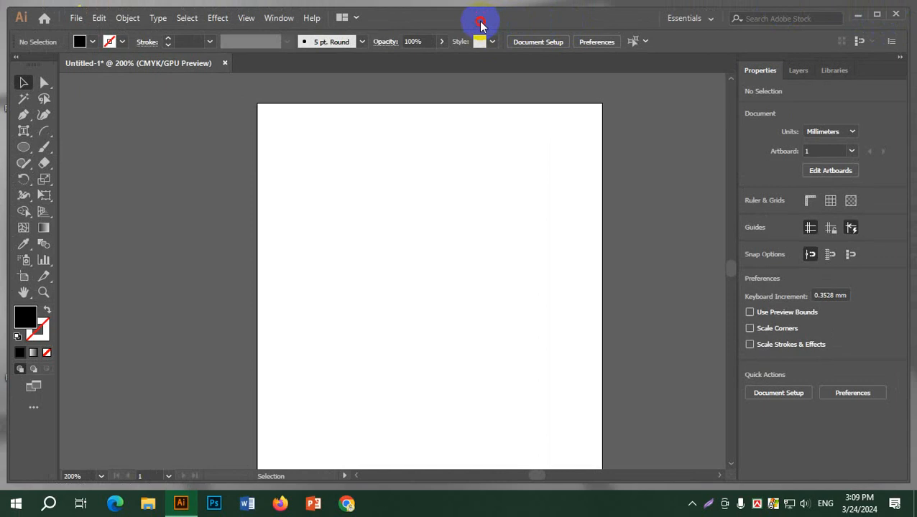
left_click_drag(488, 29, 488, 25)
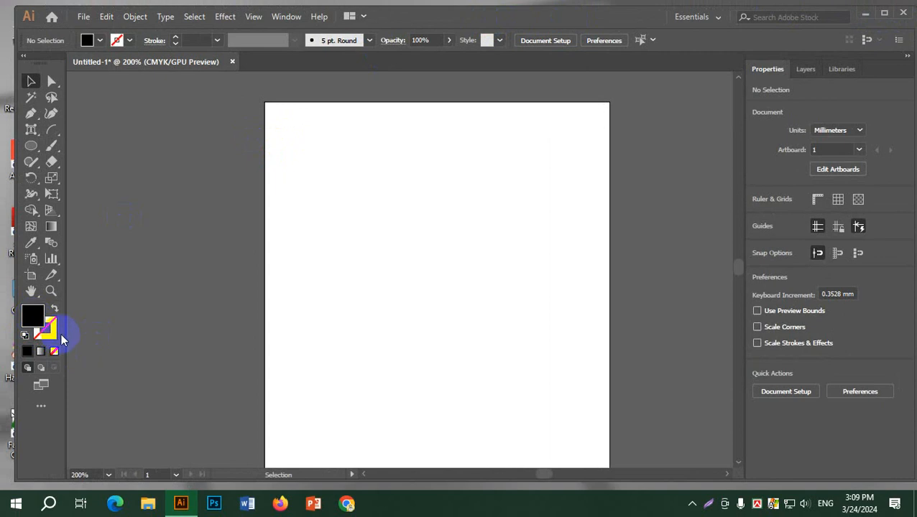
Reset the fill and stroke to the default white and black, keeping the fill active.
left_click(25, 336)
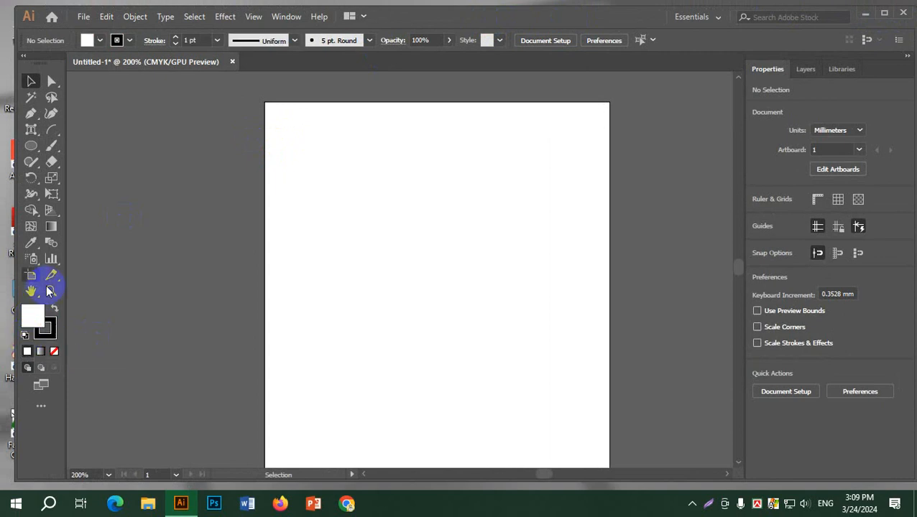
left_click(45, 328)
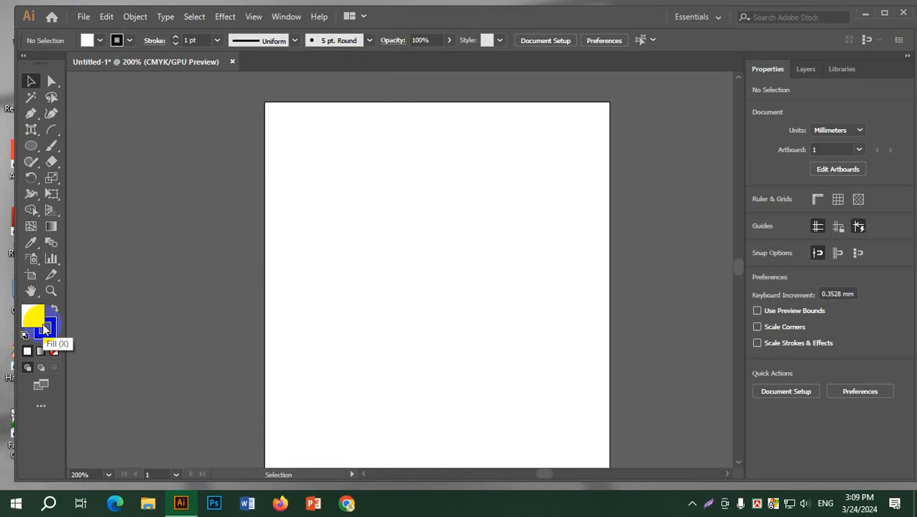
left_click(42, 322)
left_click(45, 328)
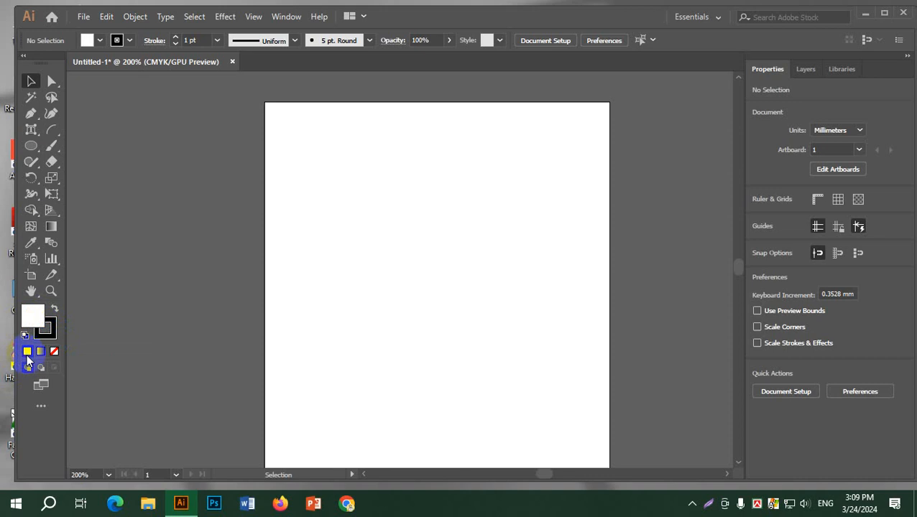
Set the fill color to red E50C0C.
double_click(34, 315)
left_click(694, 174)
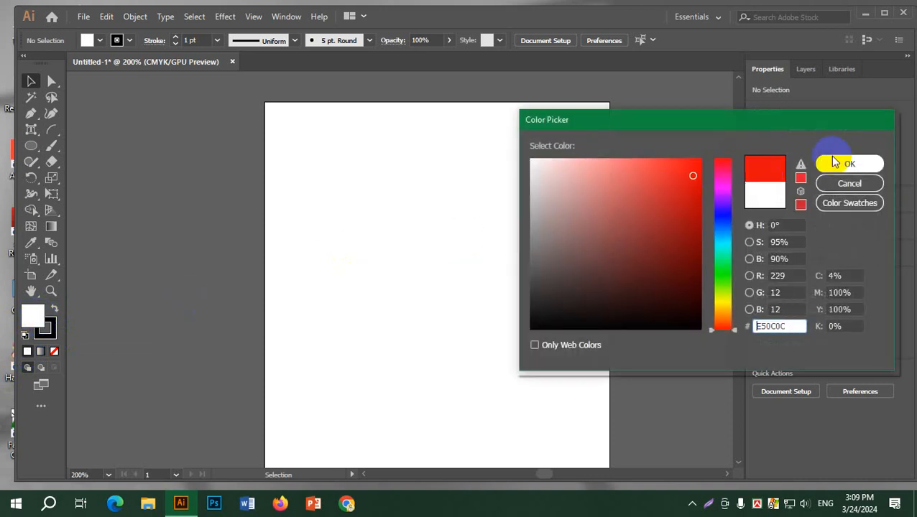
left_click(850, 164)
left_click(31, 320)
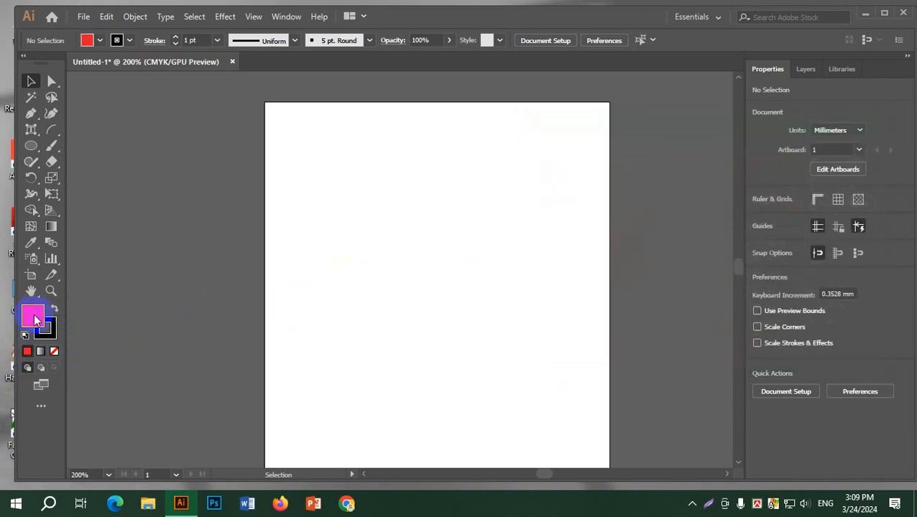
Switch the fill to a gradient and apply the preset yellow-to-orange-red linear gradient.
left_click(40, 352)
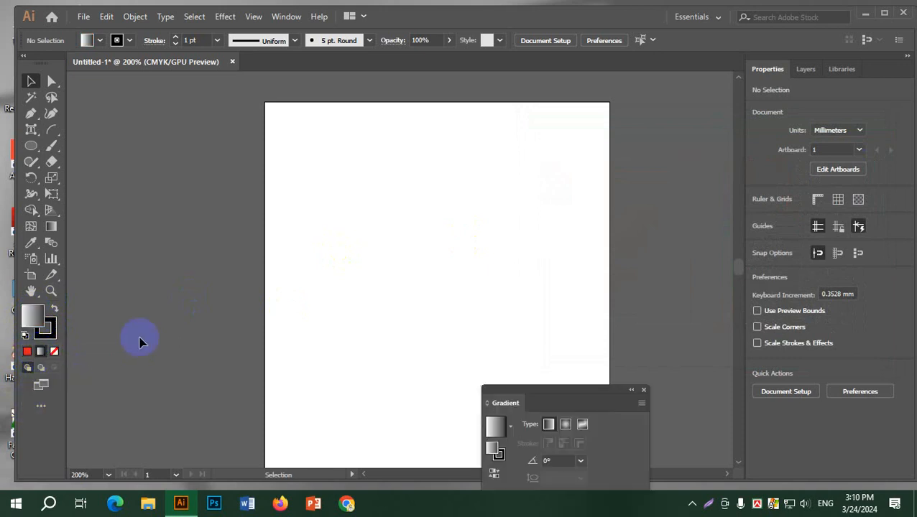
left_click_drag(585, 395, 645, 189)
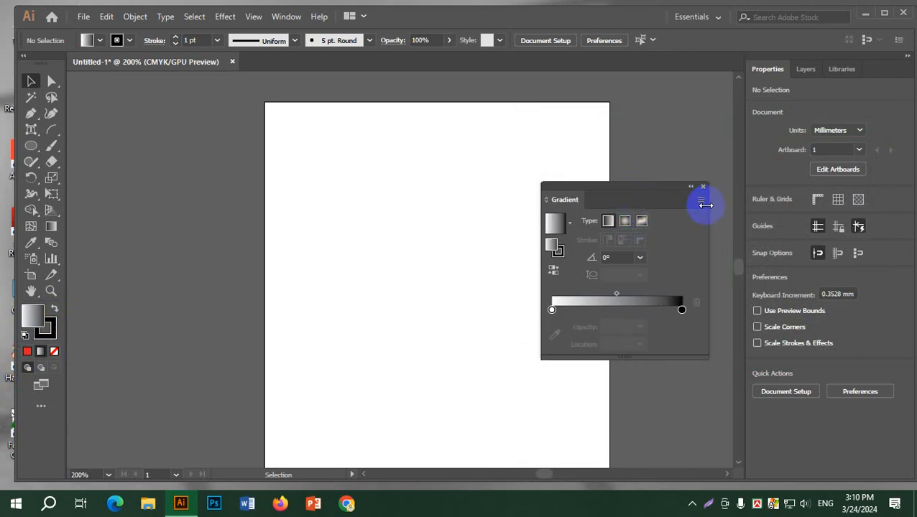
left_click(700, 200)
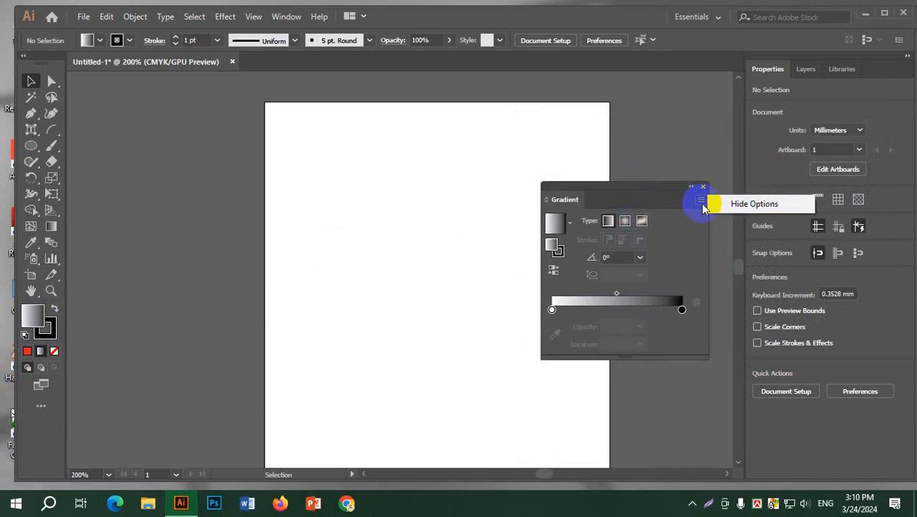
left_click(565, 229)
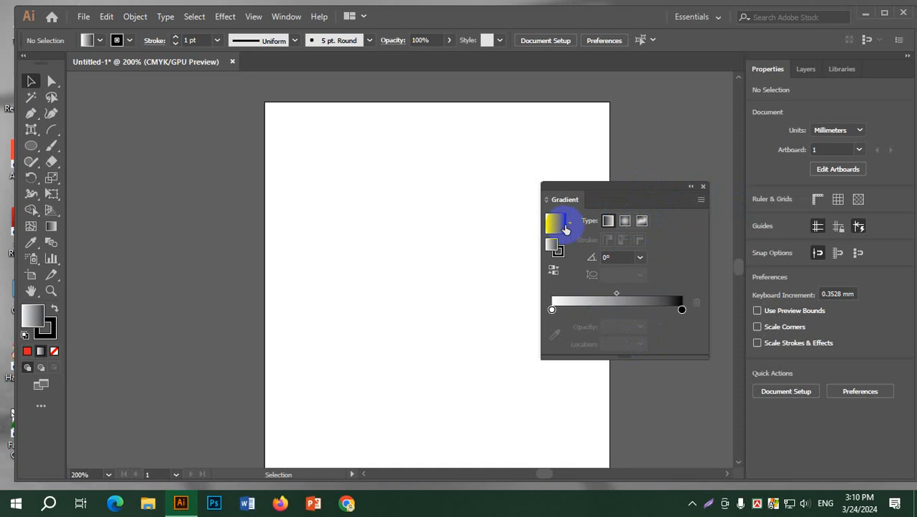
left_click(490, 268)
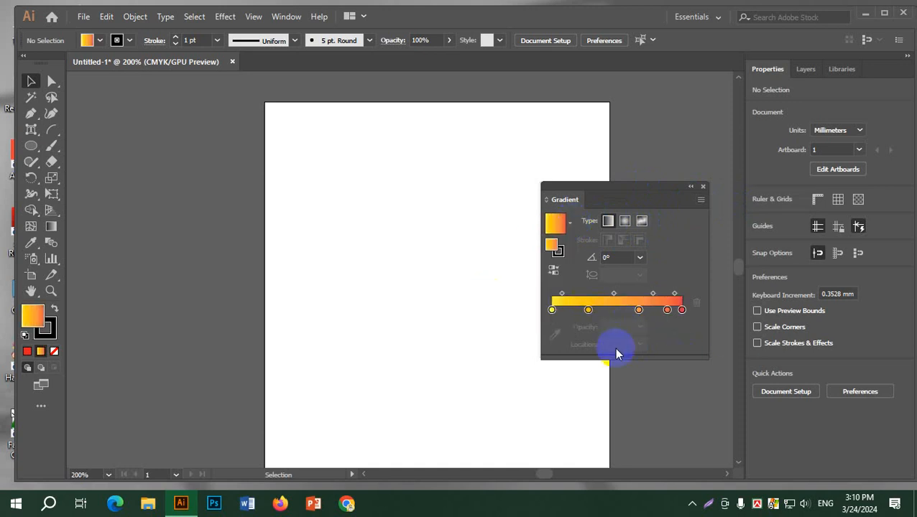
Draw a rectangle about 101 by 70 mm in the upper half of the artboard.
left_click(29, 147)
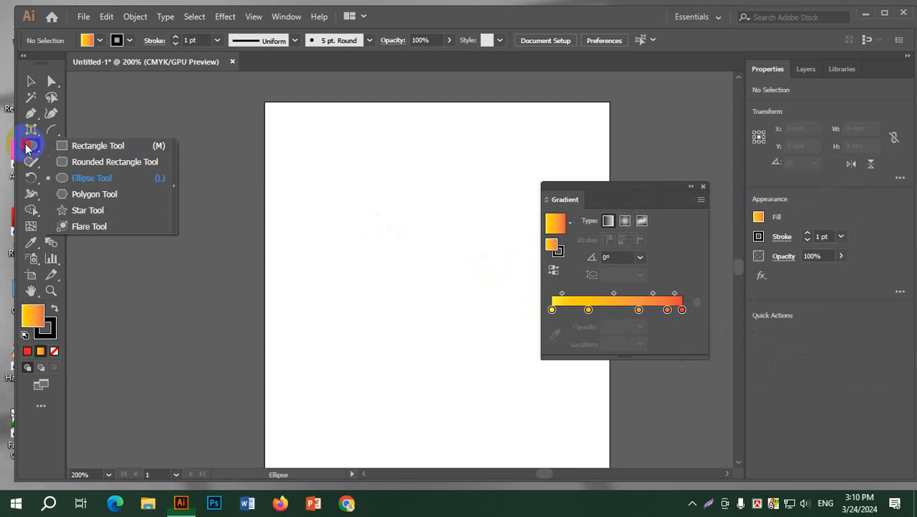
left_click_drag(26, 148, 101, 146)
left_click_drag(334, 173, 499, 286)
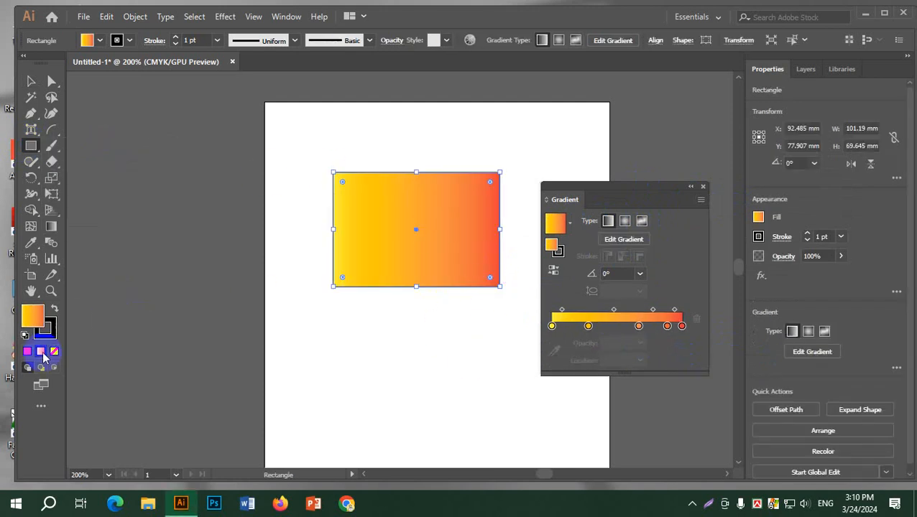
Change the rectangle's fill to the blue fade gradient swatch.
left_click(99, 41)
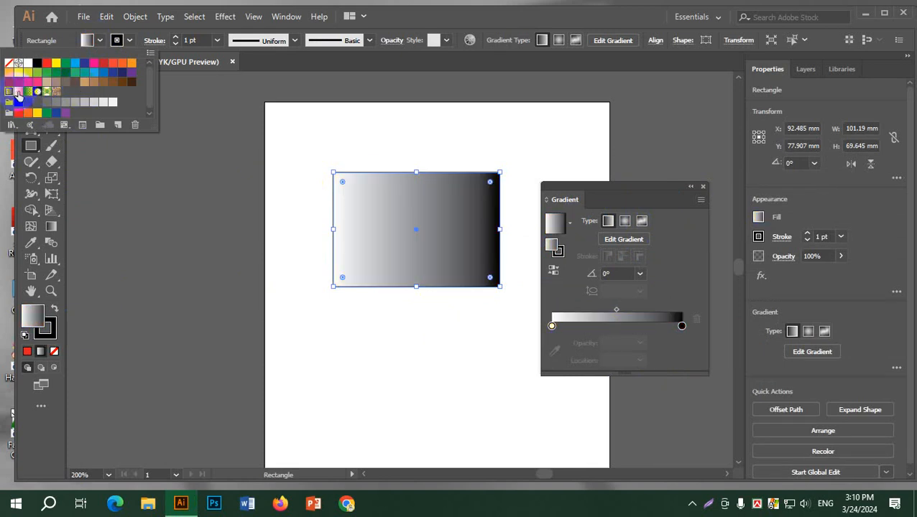
left_click(29, 92)
left_click(100, 39)
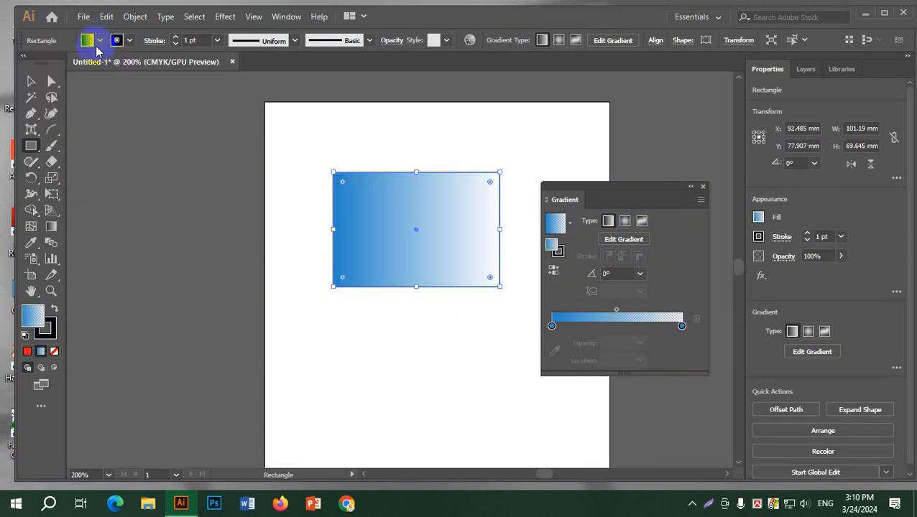
Cycle the rectangle's fill through solid color, gradient and none, ending on solid red.
left_click(27, 351)
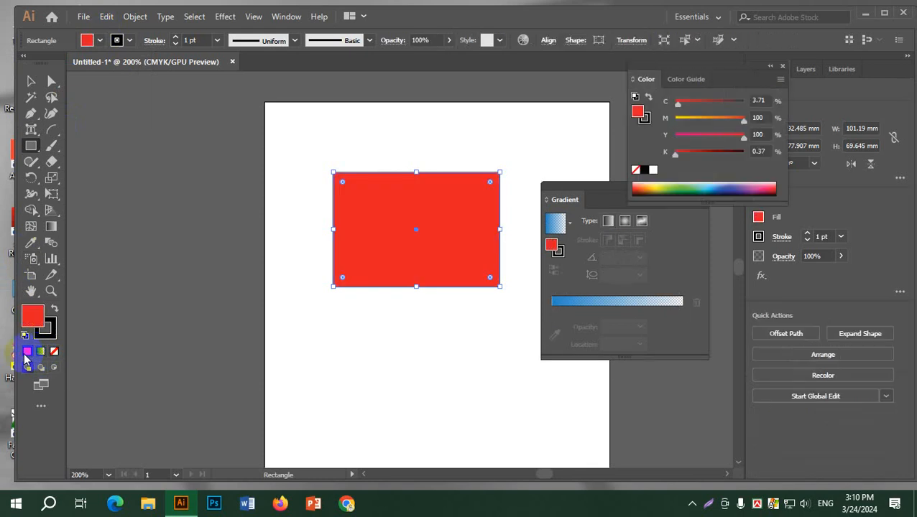
left_click(39, 352)
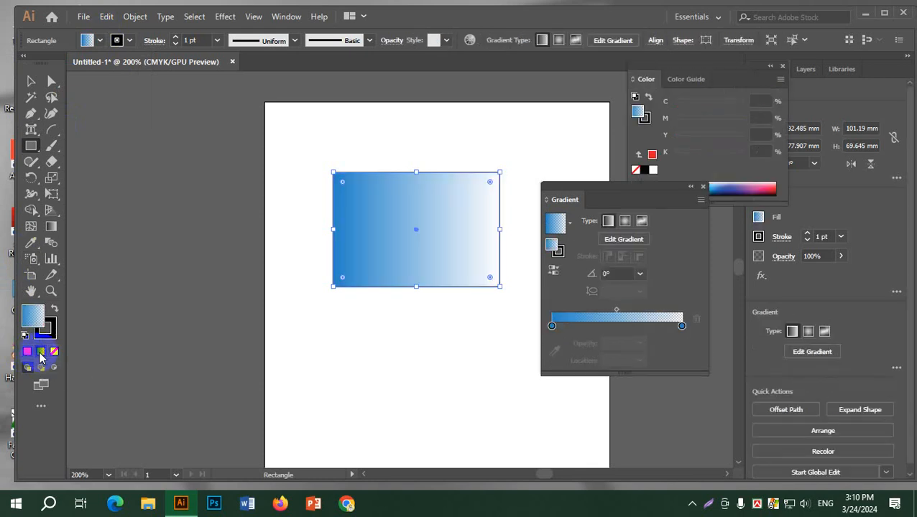
left_click(54, 352)
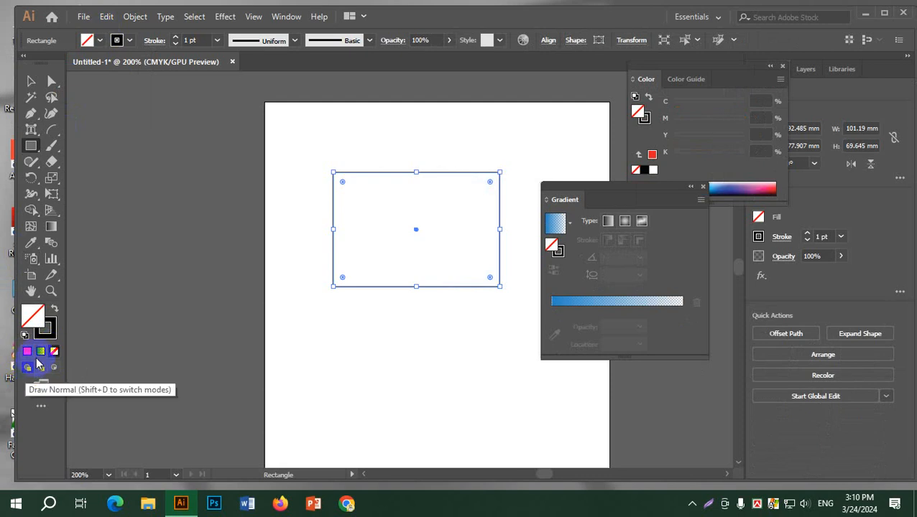
left_click(27, 352)
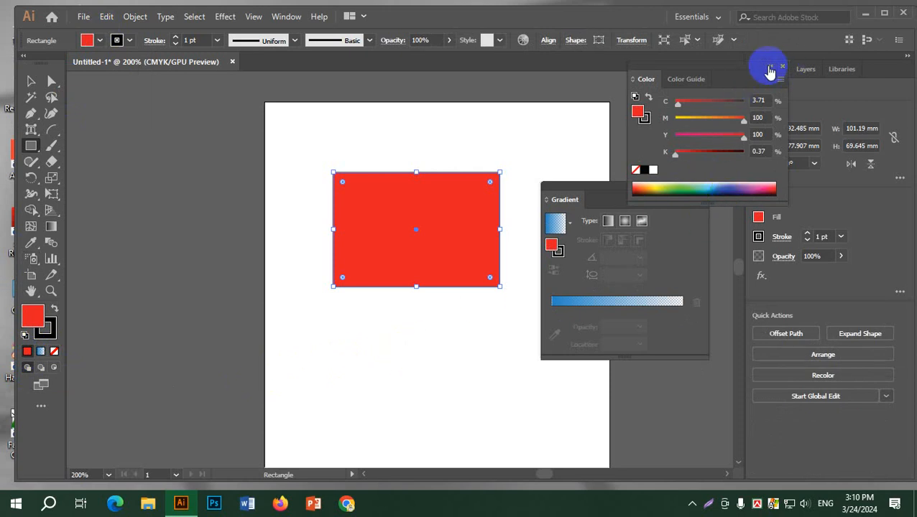
Collapse the floating Color panel group to icons and dock it and the Gradient panel beside the Properties panel.
left_click(769, 66)
left_click_drag(642, 85, 732, 81)
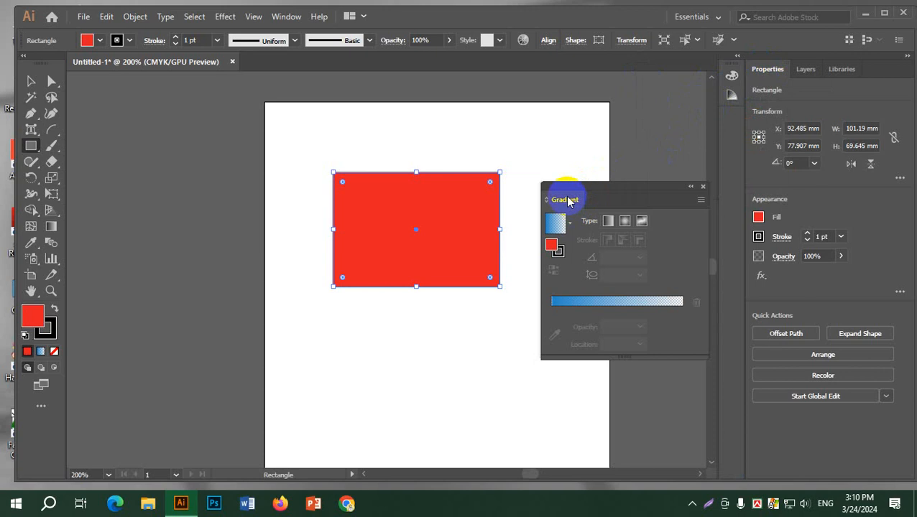
left_click_drag(562, 199, 727, 118)
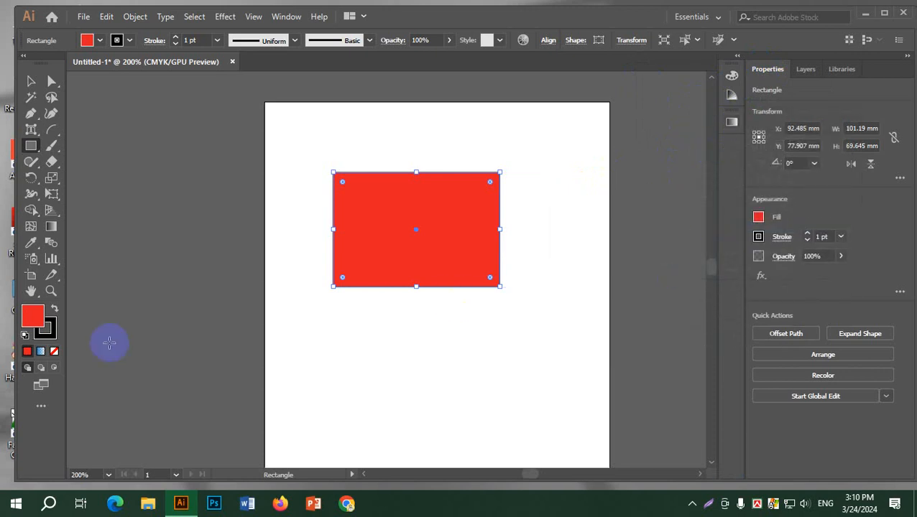
Move the red rectangle slightly up and to the right on the artboard.
left_click(31, 81)
left_click(400, 231)
left_click_drag(399, 232, 464, 204)
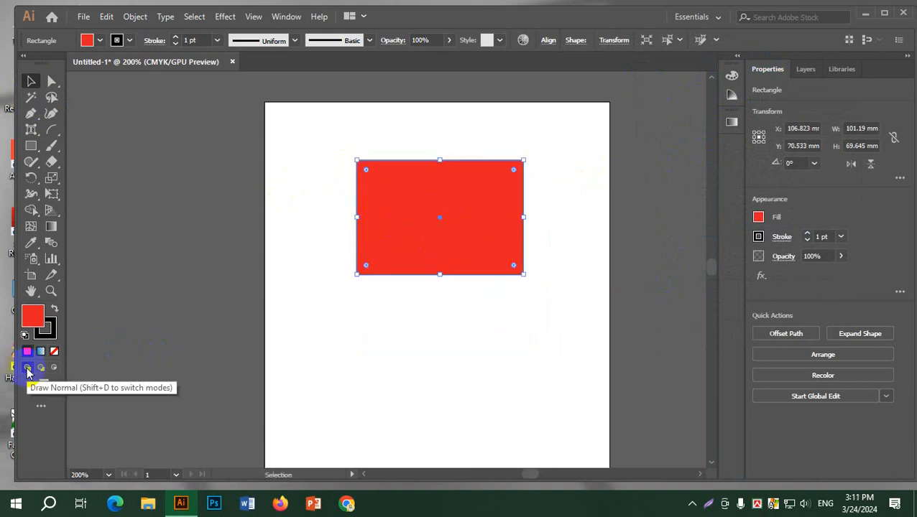
Draw a circle about 96 mm in diameter overlapping the rectangle's lower-right corner and fill it with orange.
left_click_drag(31, 146, 37, 145)
left_click(120, 187)
left_click_drag(434, 230, 592, 387)
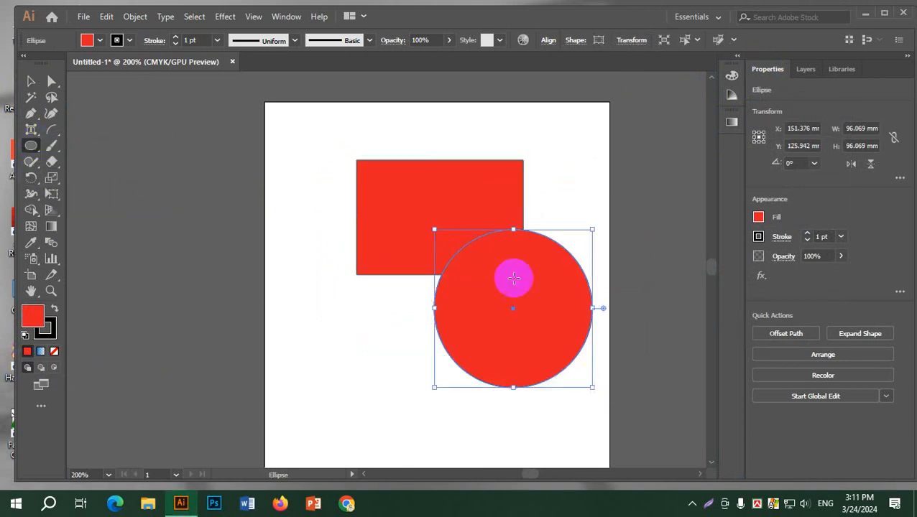
left_click(88, 39)
left_click(131, 63)
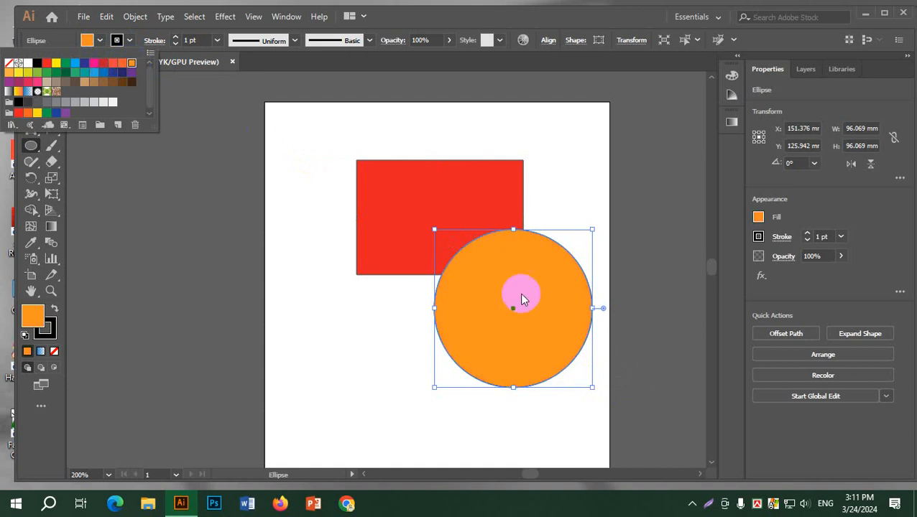
Draw an ellipse about 75 mm by 83 mm over the left part of the red rectangle and fill it with teal.
left_click(323, 151)
left_click_drag(323, 151, 446, 287)
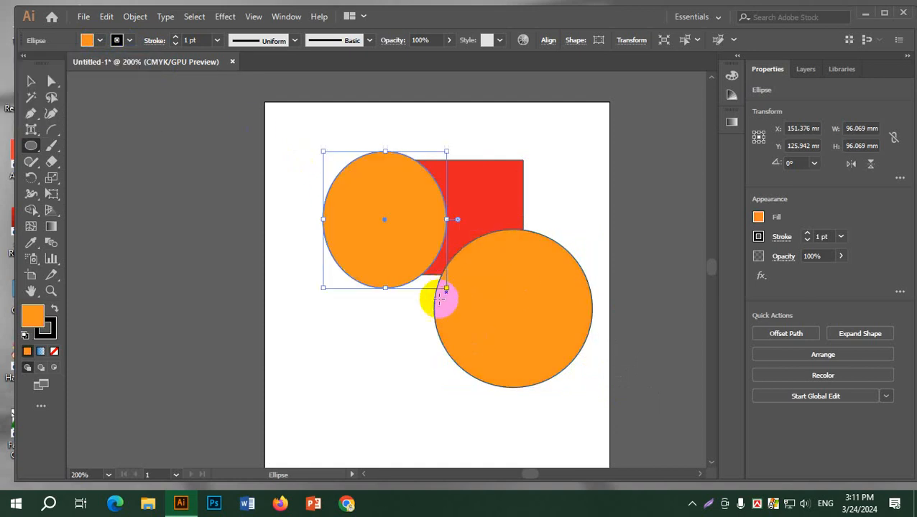
left_click(100, 41)
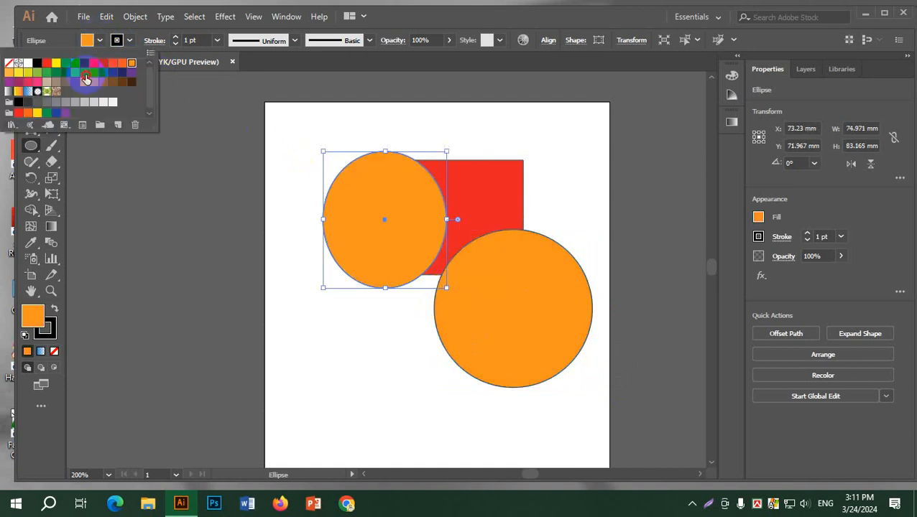
left_click(89, 73)
Move the orange circle and the teal ellipse so both overlap the lower part of the red rectangle and each other.
left_click(31, 81)
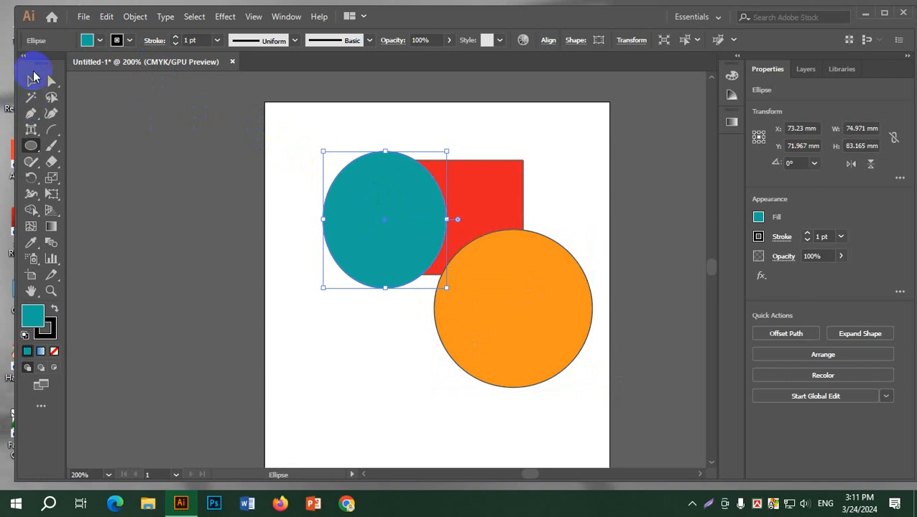
left_click_drag(395, 196, 411, 264)
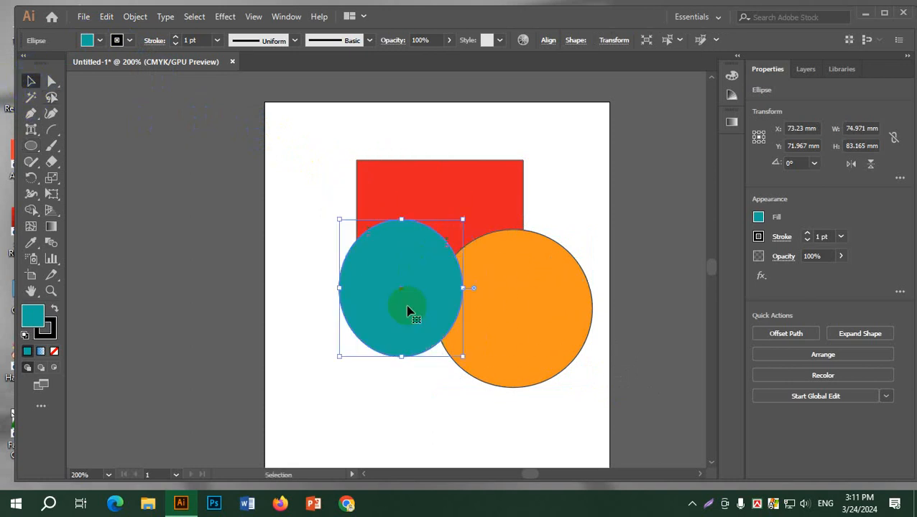
left_click(451, 188)
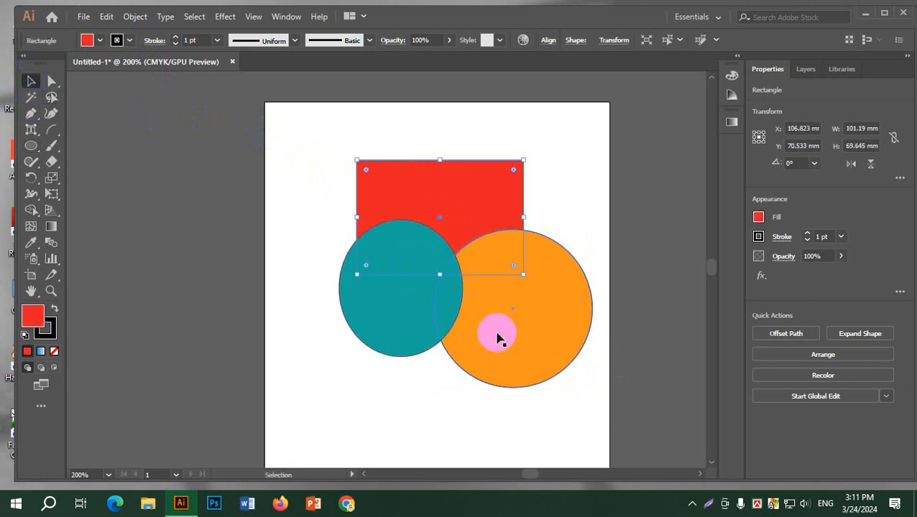
left_click_drag(534, 339, 509, 300)
left_click_drag(392, 294, 392, 243)
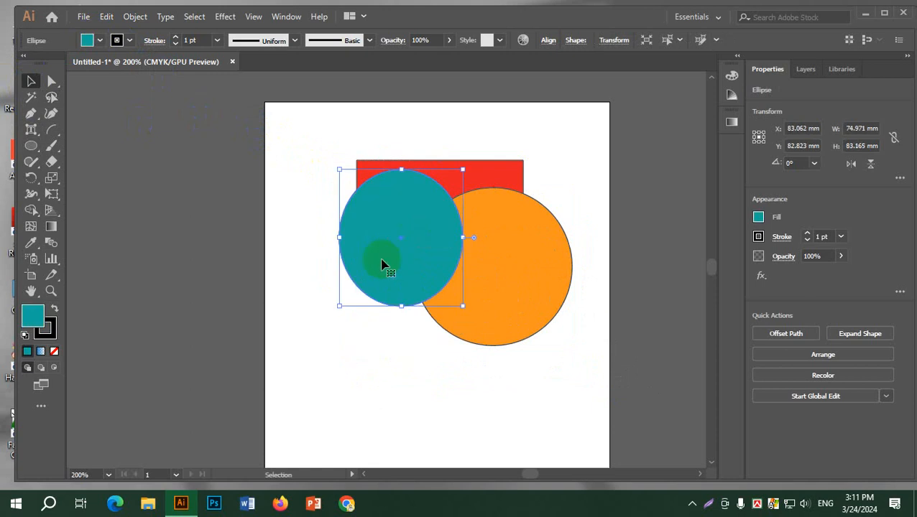
Switch to Draw Behind, draw a star about 110 mm by 114 mm behind the teal ellipse, and fill it with orange-red.
left_click(41, 370)
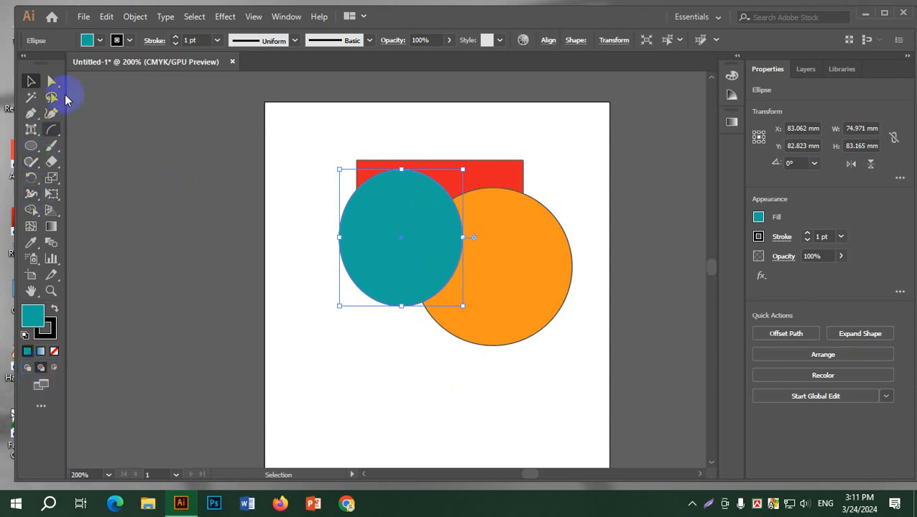
left_click(29, 144)
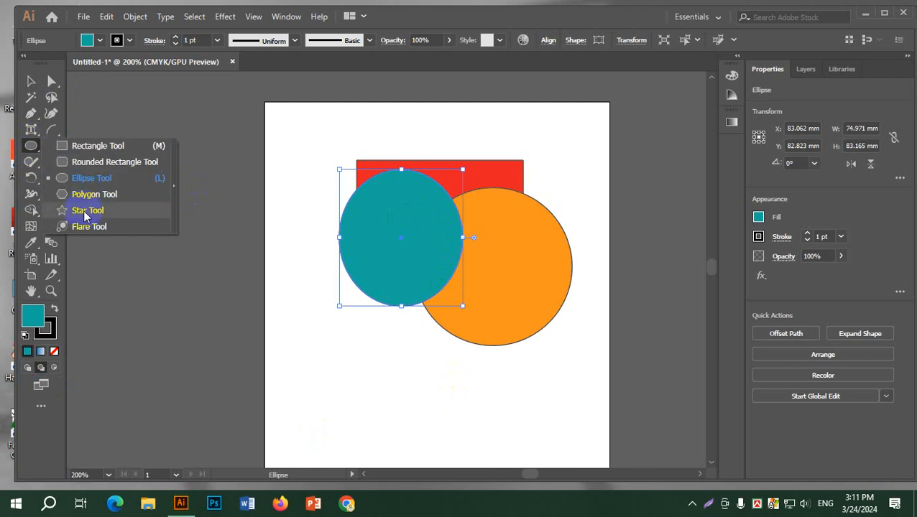
left_click(87, 210)
left_click_drag(421, 196, 502, 257)
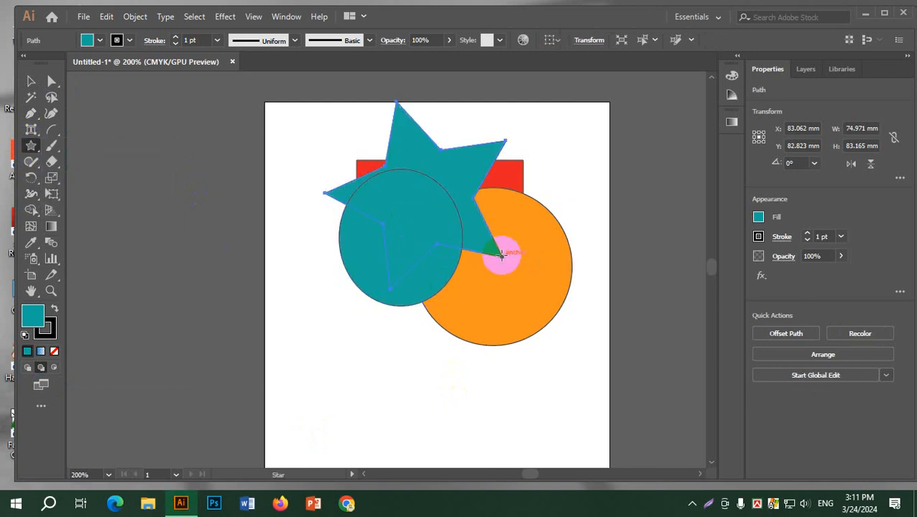
left_click(99, 41)
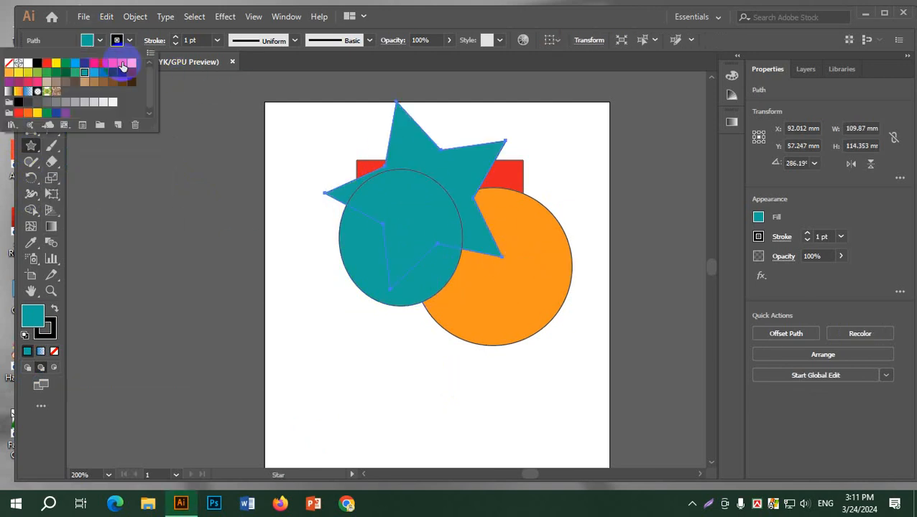
left_click(122, 64)
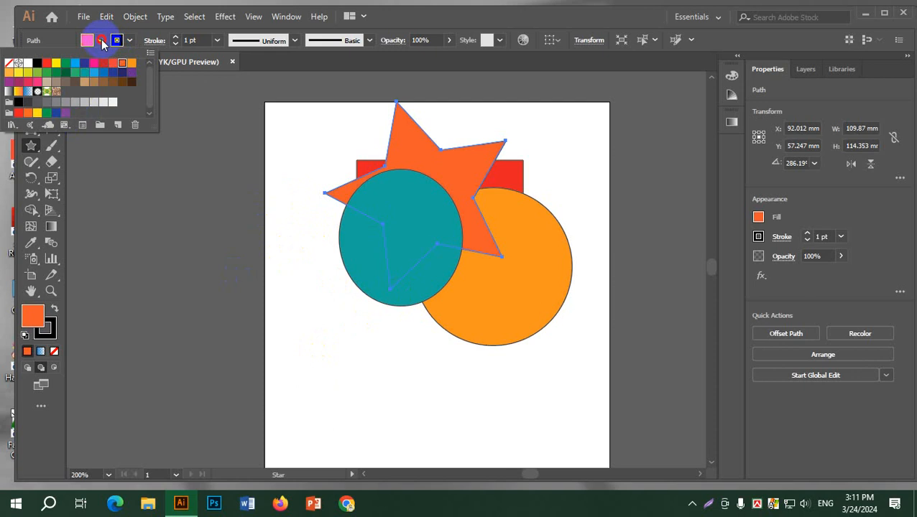
Draw a hexagon about 102 mm by 104 mm behind the lower part of the teal ellipse and fill it with orange.
left_click_drag(31, 148, 75, 195)
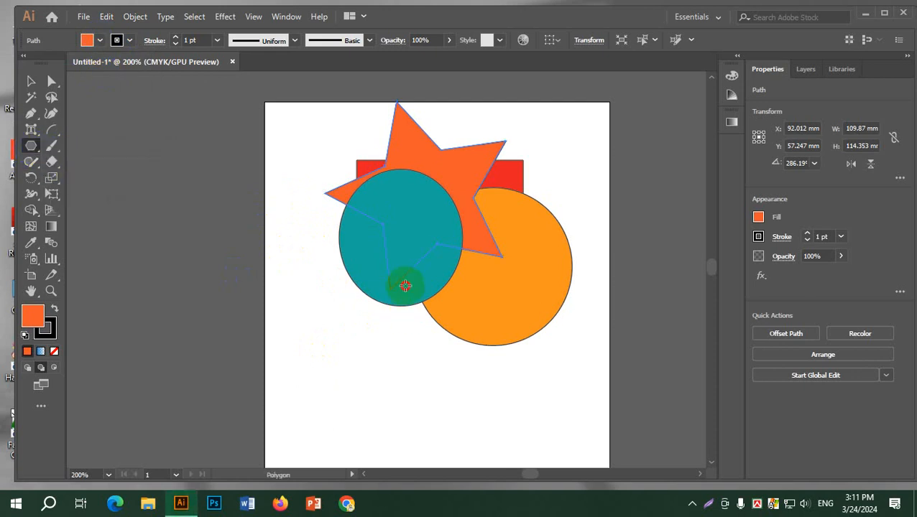
left_click_drag(403, 281, 468, 346)
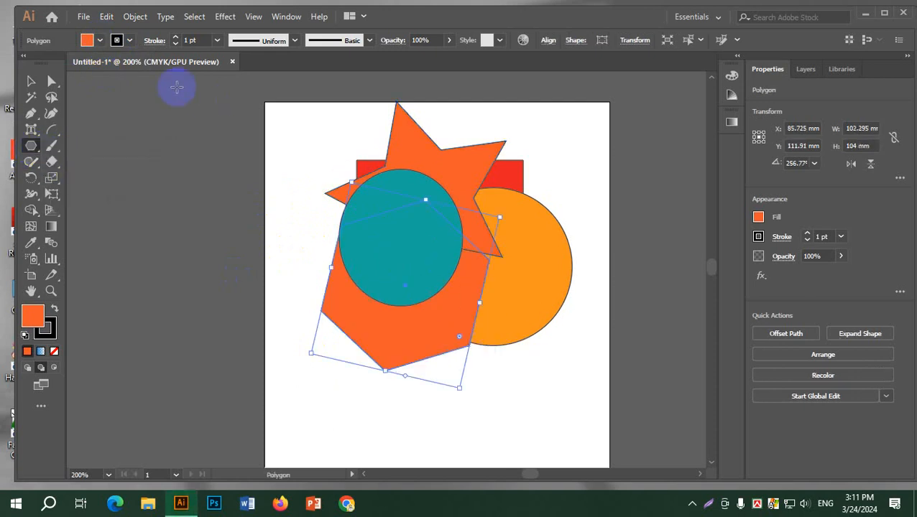
left_click(101, 41)
left_click(131, 64)
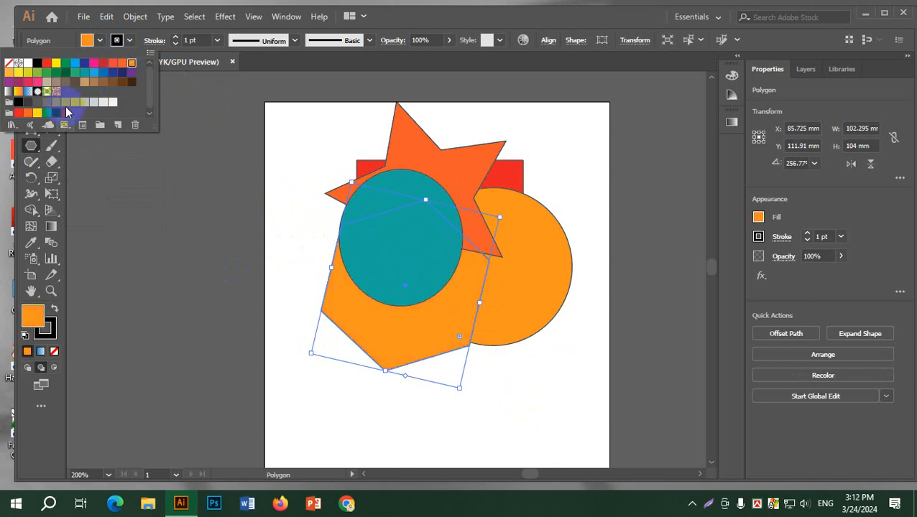
left_click(87, 41)
left_click(31, 81)
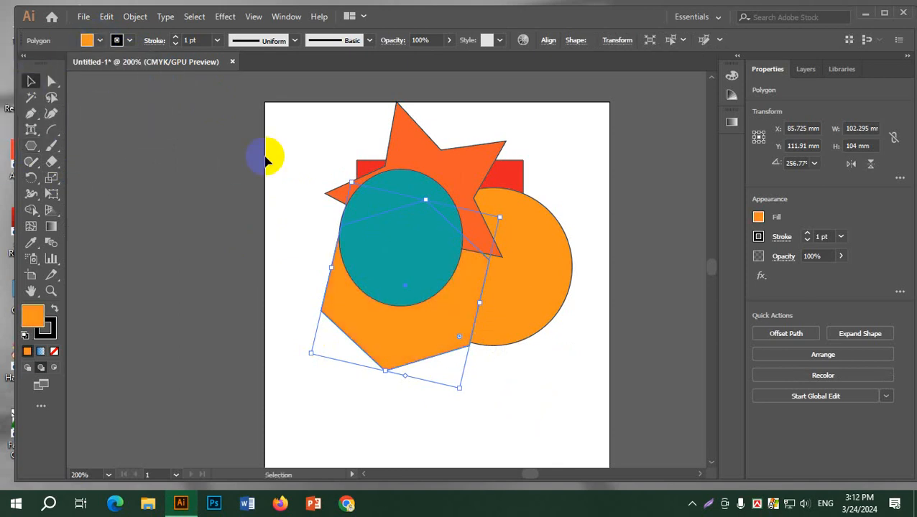
left_click(291, 135)
left_click_drag(294, 123, 557, 387)
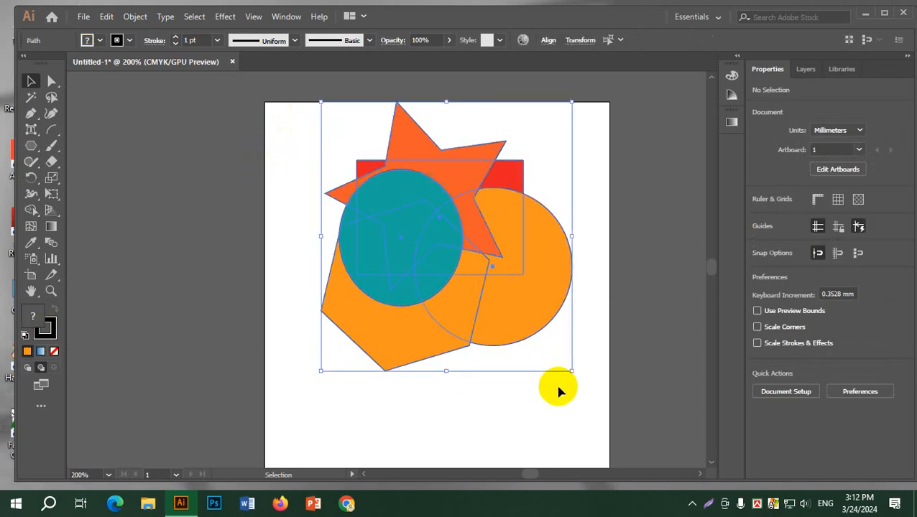
key("Delete")
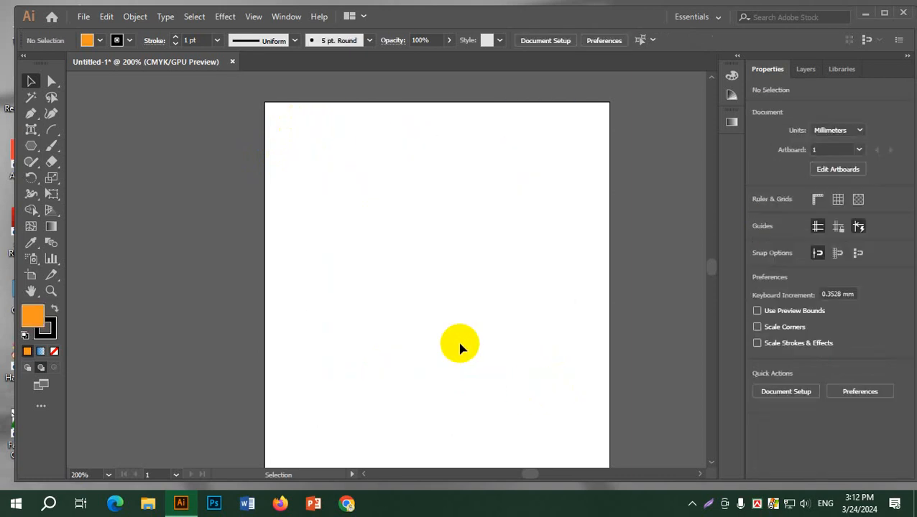
key("ctrl+z")
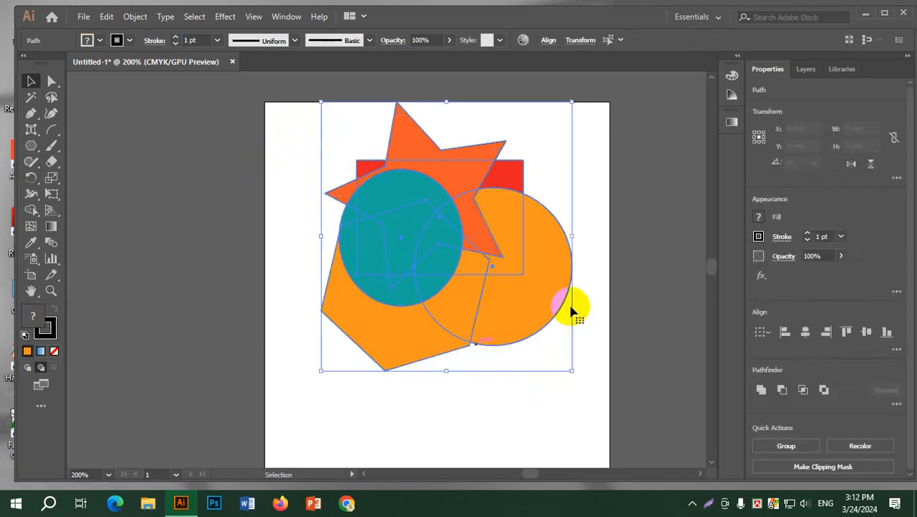
Delete the orange circle, teal ellipse, star and red rectangle, and move the orange hexagon up and right on the artboard.
left_click(562, 360)
left_click(524, 307)
key("Delete")
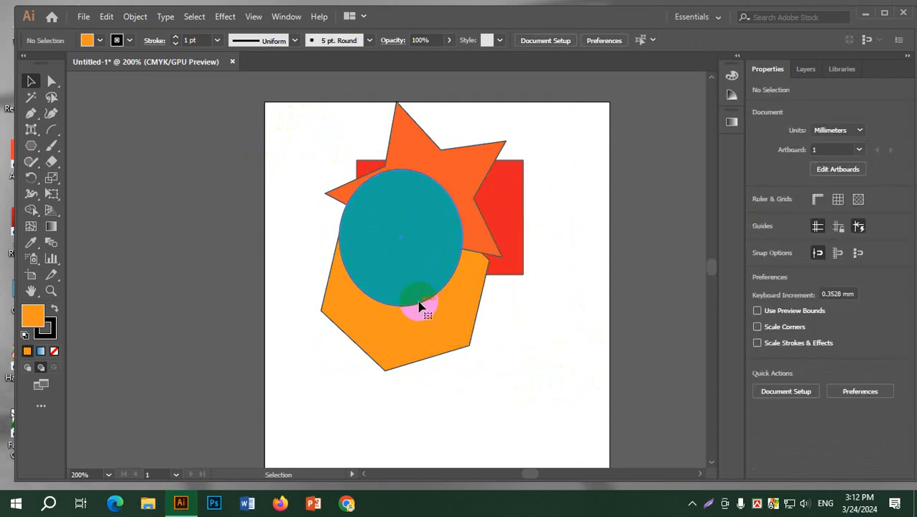
left_click(431, 257)
key("Delete")
left_click(462, 192)
key("Delete")
left_click(525, 222)
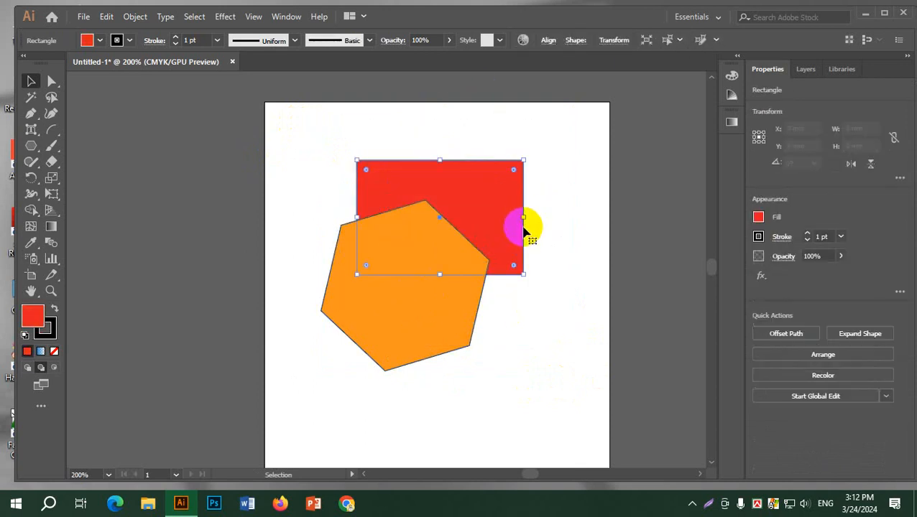
key("Delete")
left_click_drag(438, 260, 421, 209)
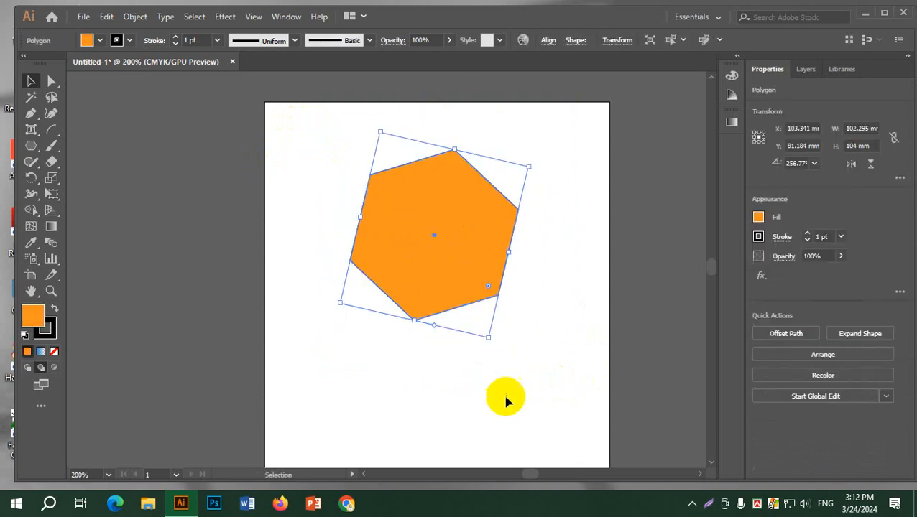
Turn on Draw Inside for the hexagon, return to Draw Normal, and toggle the hexagon's selection, leaving it deselected.
left_click(54, 369)
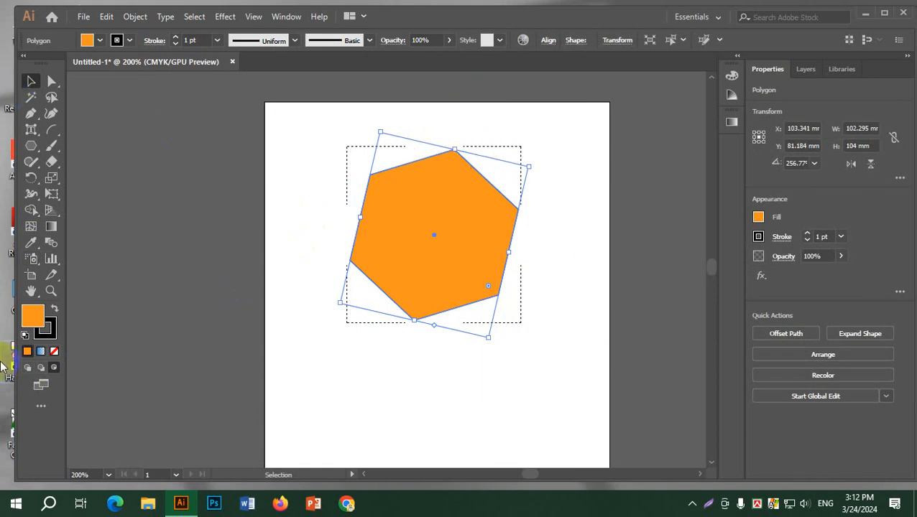
left_click(28, 369)
left_click(495, 429)
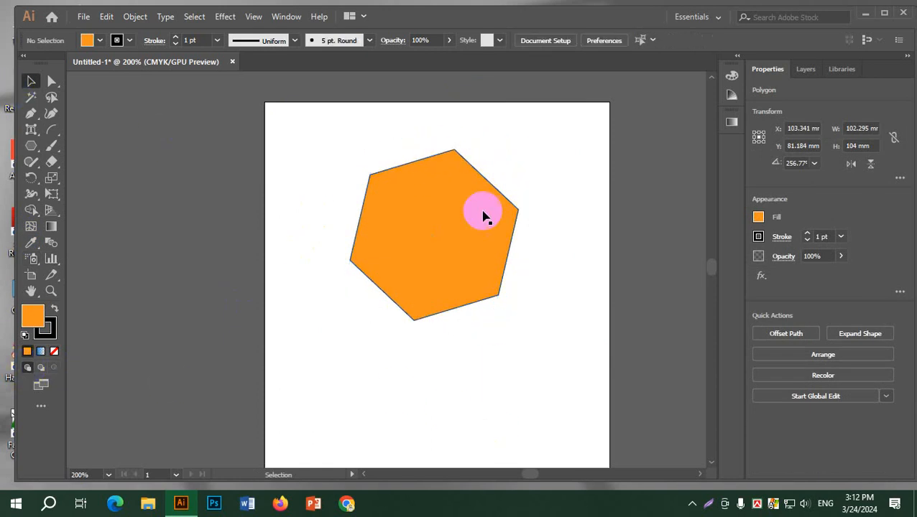
left_click(483, 214)
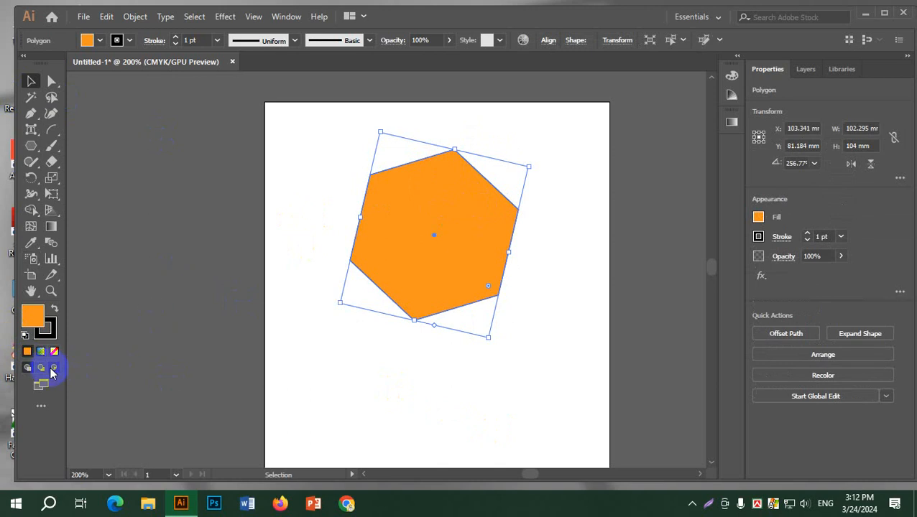
left_click(460, 373)
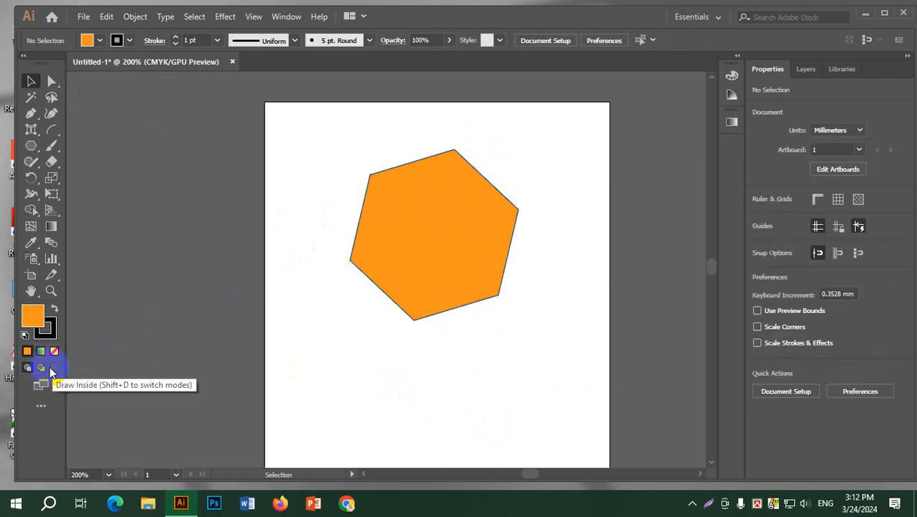
Use Draw Inside on the hexagon to draw an ellipse about 77 mm by 79 mm across its lower-right corner.
left_click(426, 212)
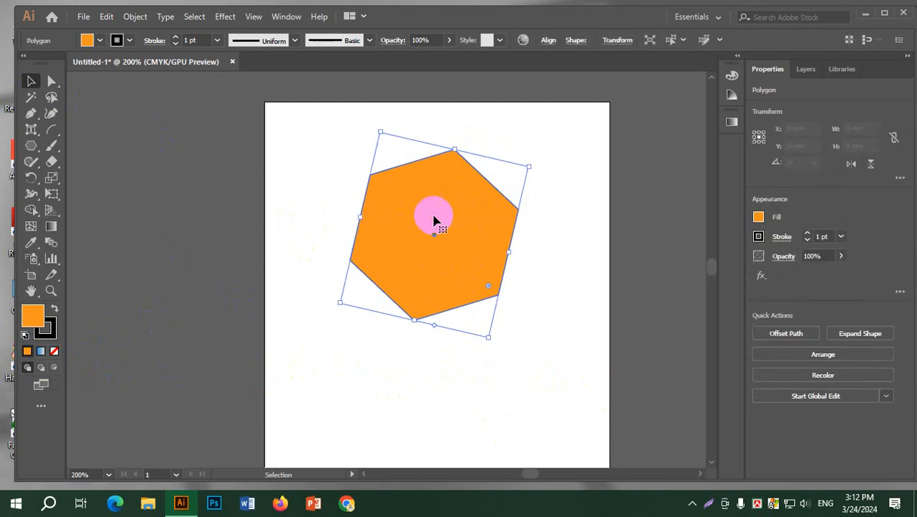
left_click(52, 367)
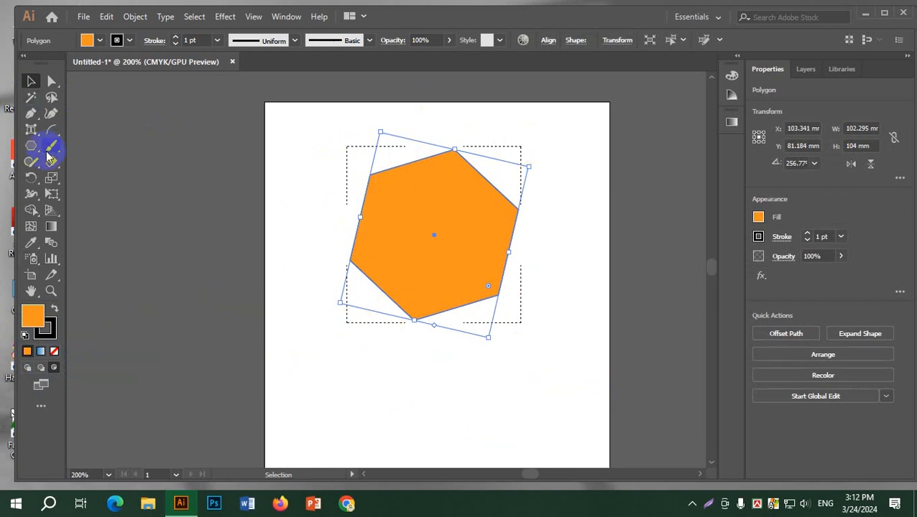
left_click_drag(31, 146, 88, 178)
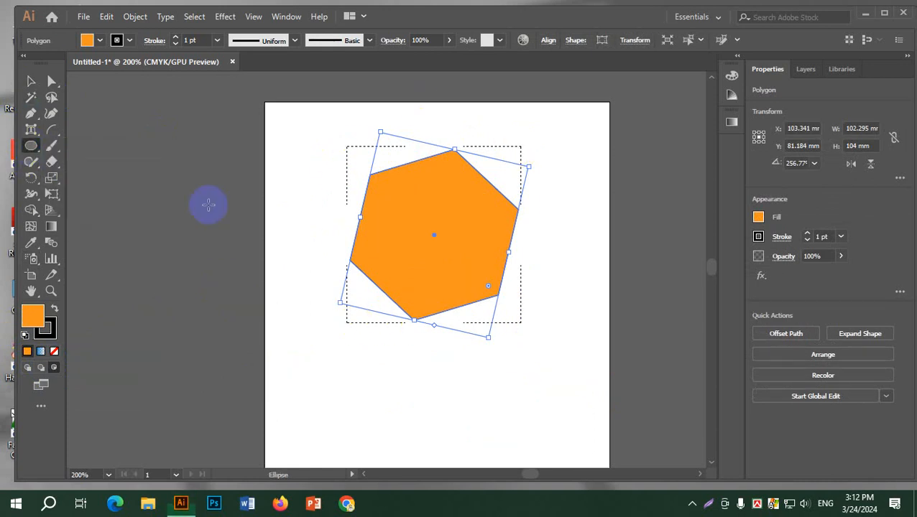
left_click_drag(418, 253, 546, 383)
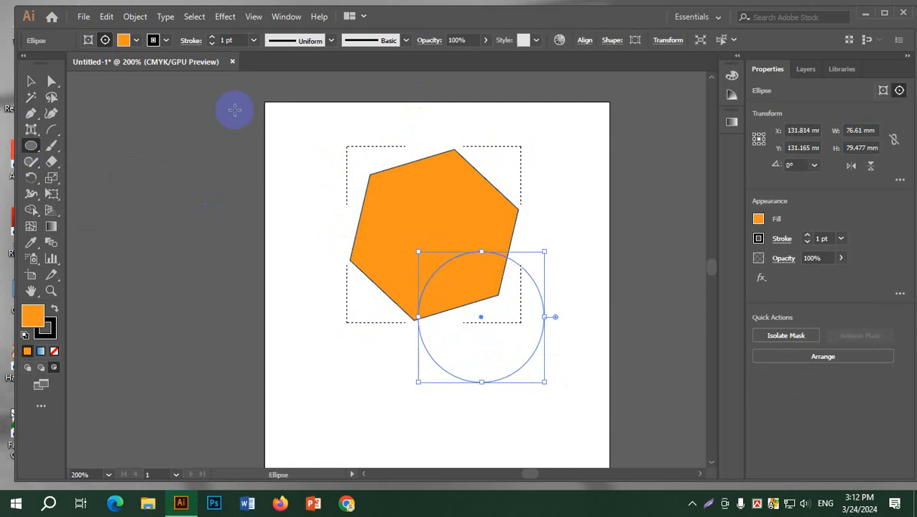
Fill the ellipse inside the hexagon with CMYK Blue and clear the selection.
left_click(134, 41)
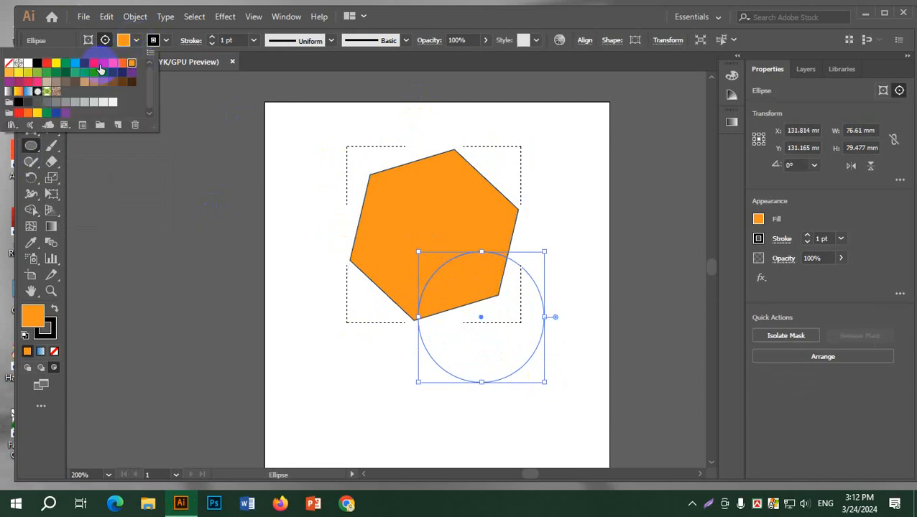
left_click(100, 64)
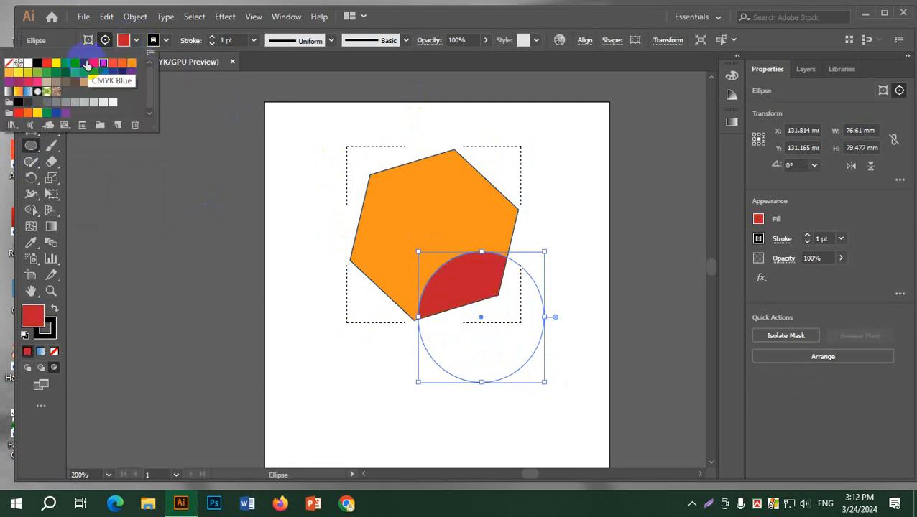
left_click(87, 64)
left_click(136, 40)
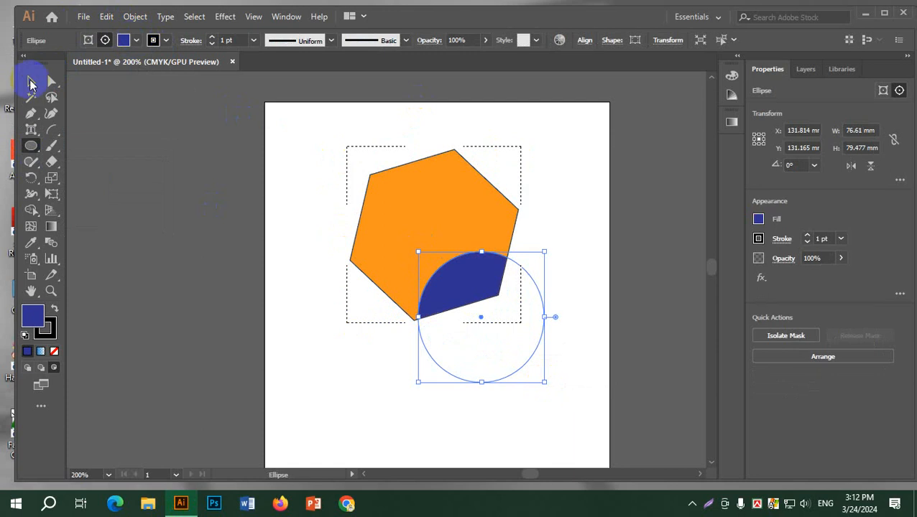
left_click(29, 83)
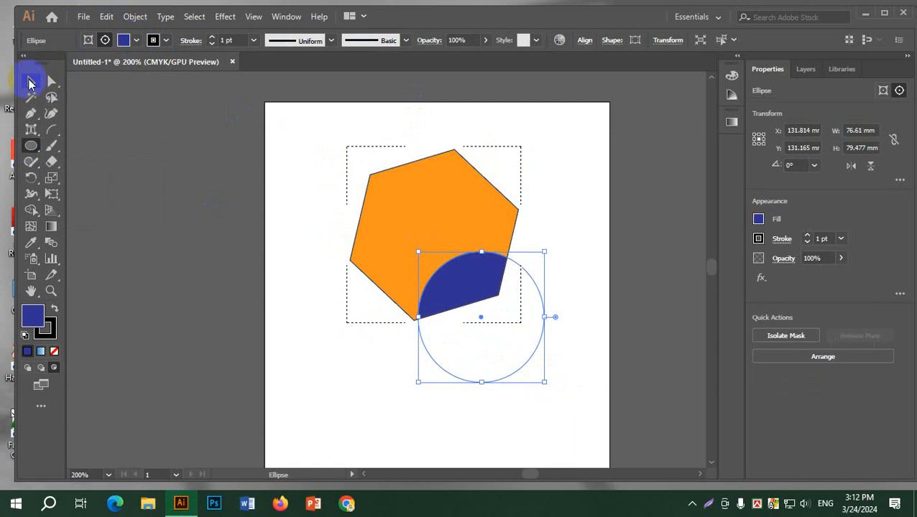
left_click(296, 140)
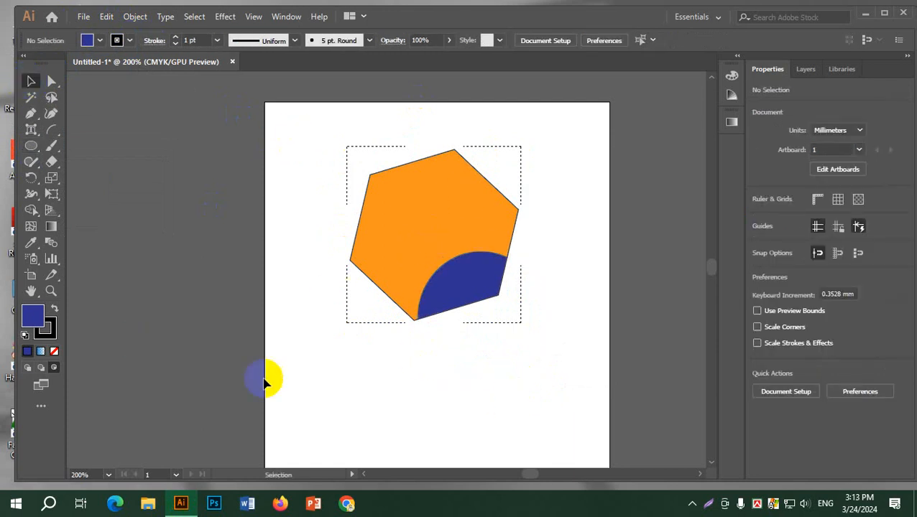
left_click(467, 284)
left_click(563, 179)
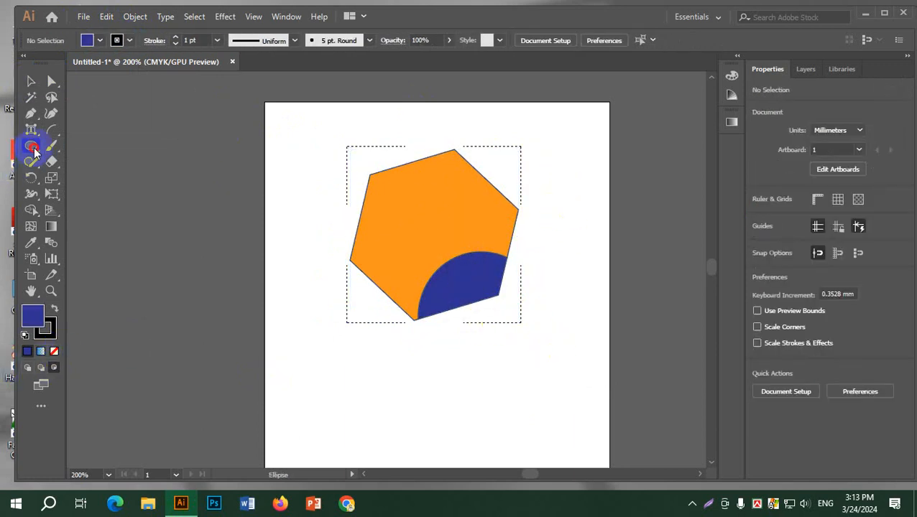
Draw a star about 82 mm by 86 mm inside the hexagon across its upper-left corner, fill it green, and clear the selection.
left_click_drag(34, 152, 79, 210)
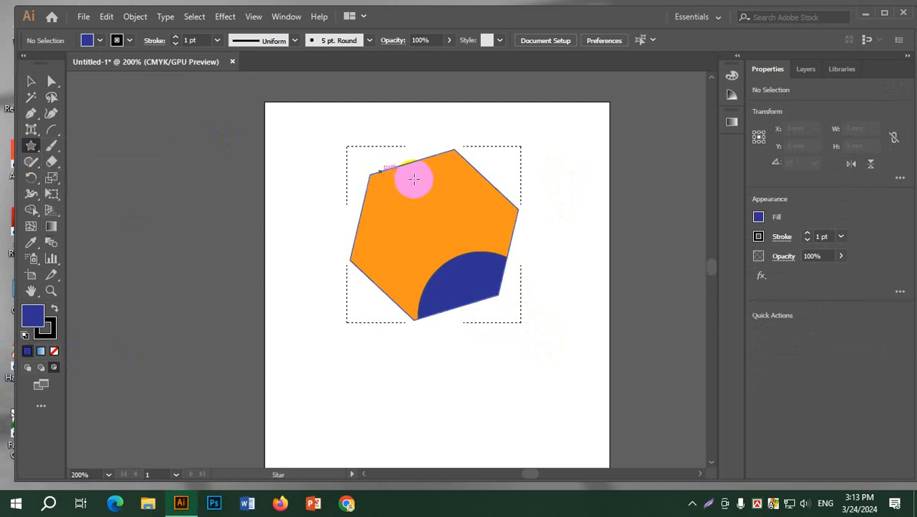
left_click_drag(413, 178, 450, 221)
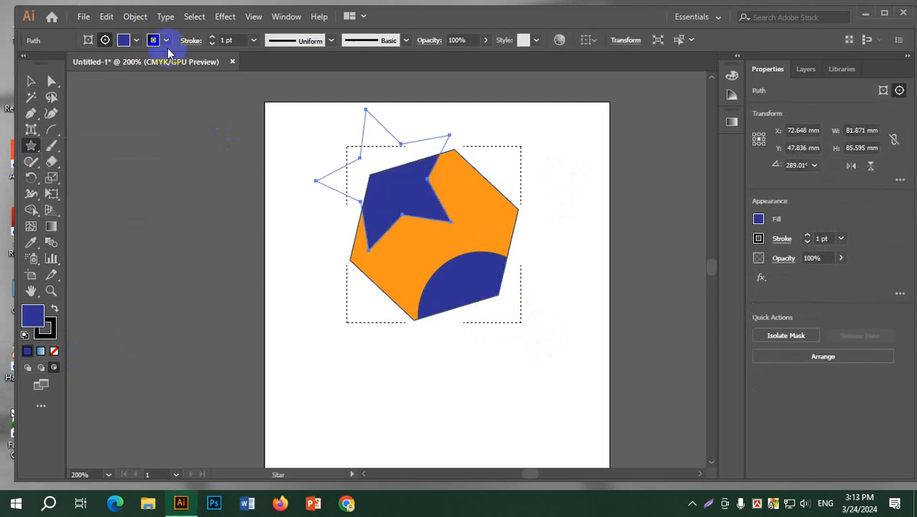
left_click(137, 41)
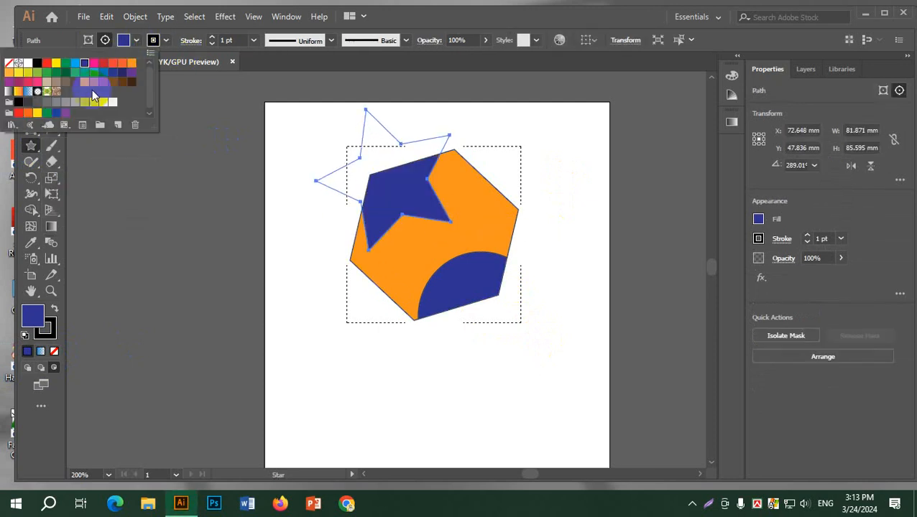
left_click(64, 64)
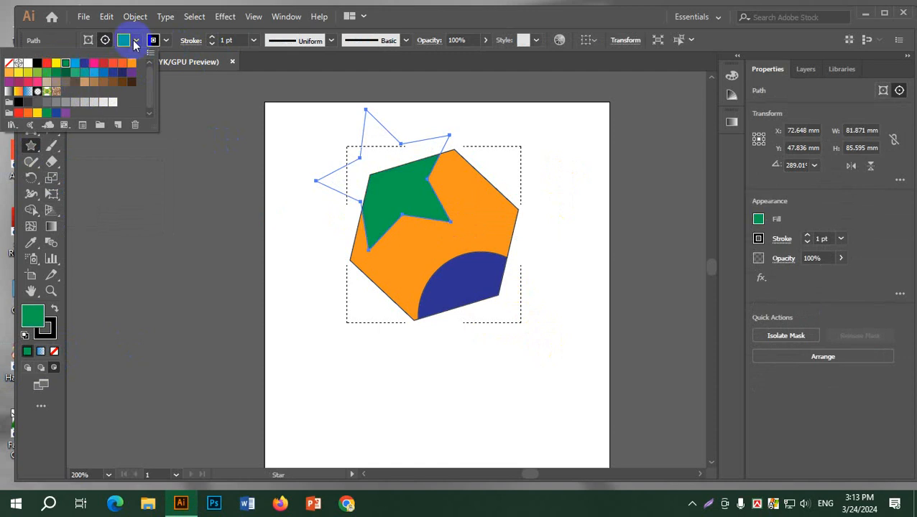
left_click(31, 81)
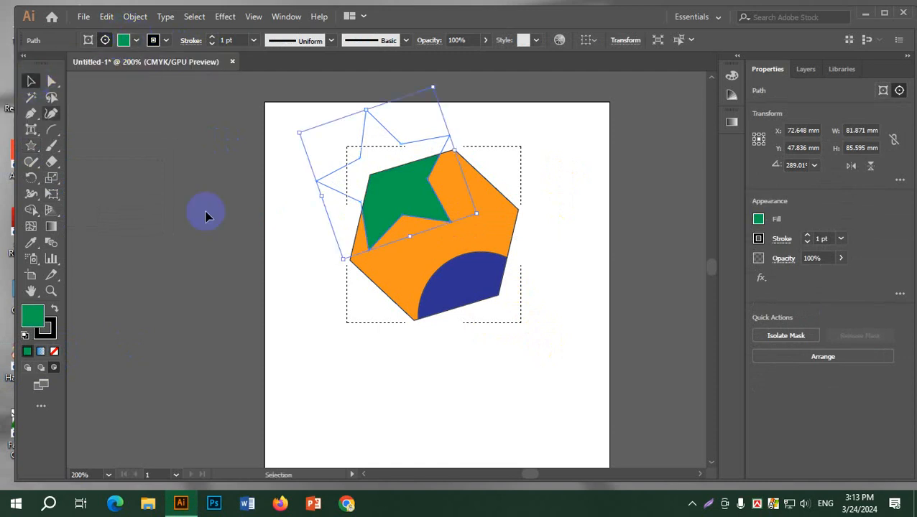
left_click(311, 280)
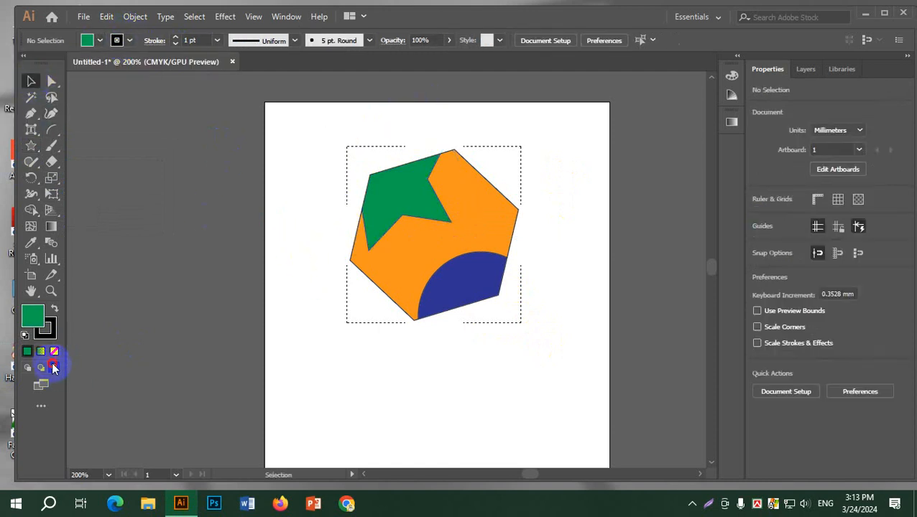
Return to Draw Normal and move the hexagon with its clipped shapes up and right on the artboard.
left_click(26, 367)
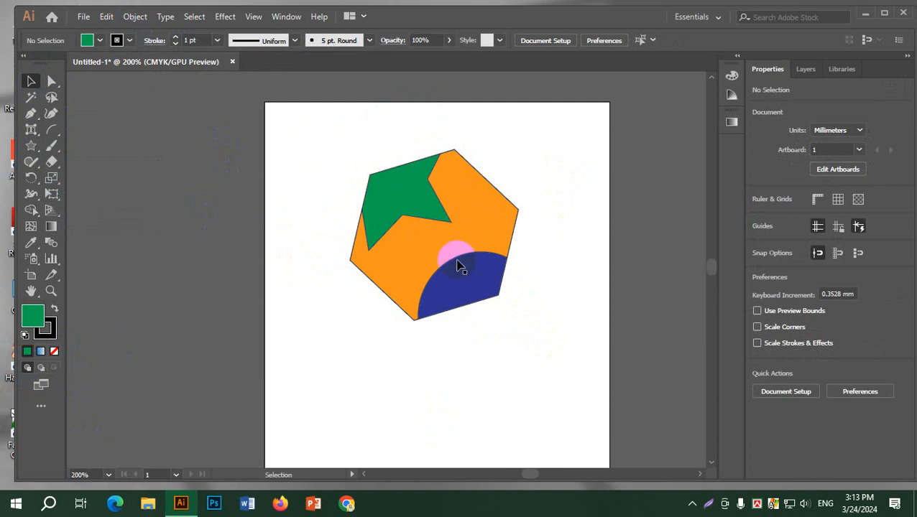
left_click(457, 154)
left_click_drag(458, 154, 499, 132)
left_click(483, 188)
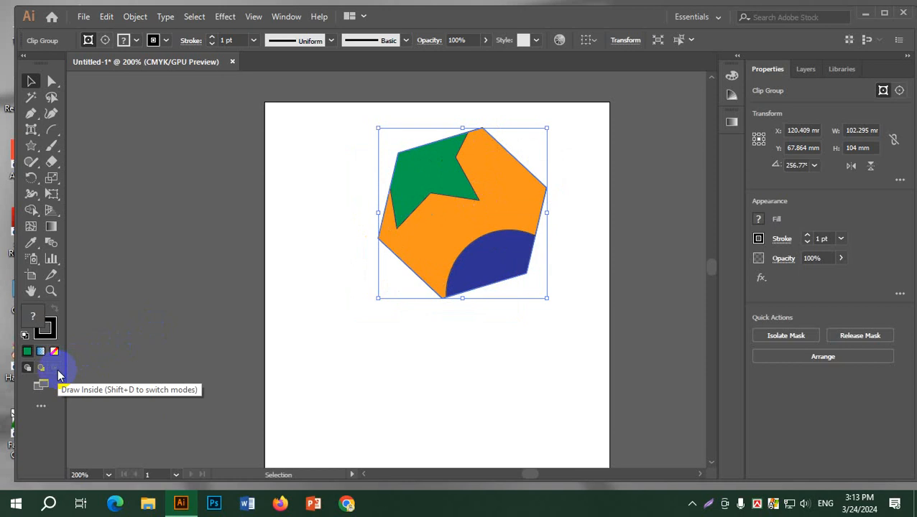
left_click(530, 190)
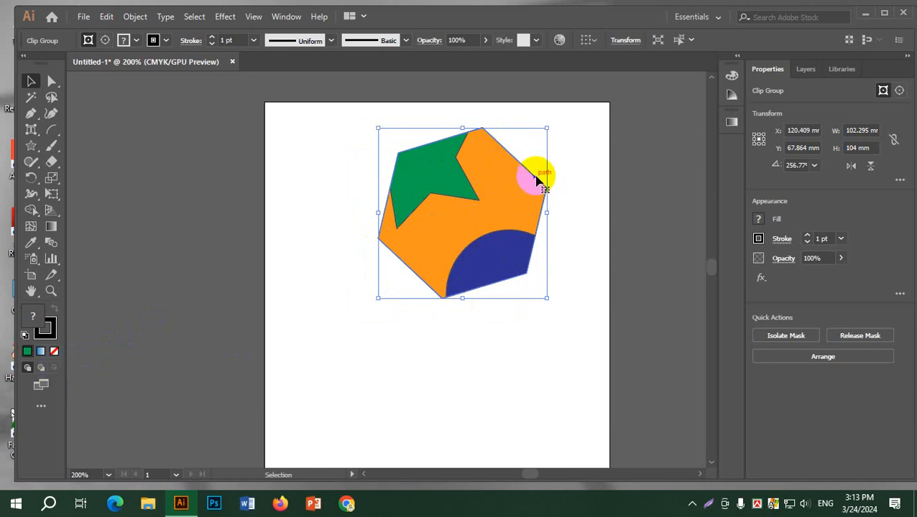
Isolate the hexagon's clip group, move the green star to the hexagon's upper-right edge, and exit isolation.
double_click(426, 176)
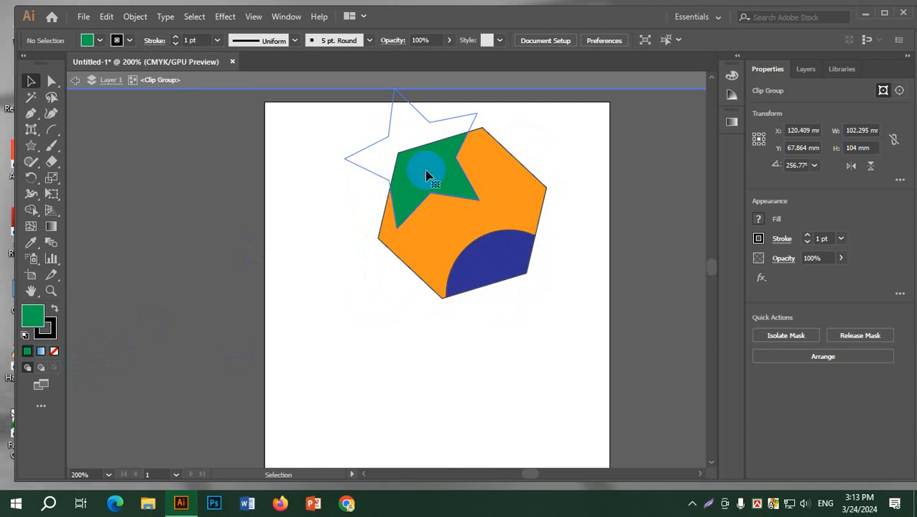
left_click(426, 176)
left_click_drag(425, 174, 537, 174)
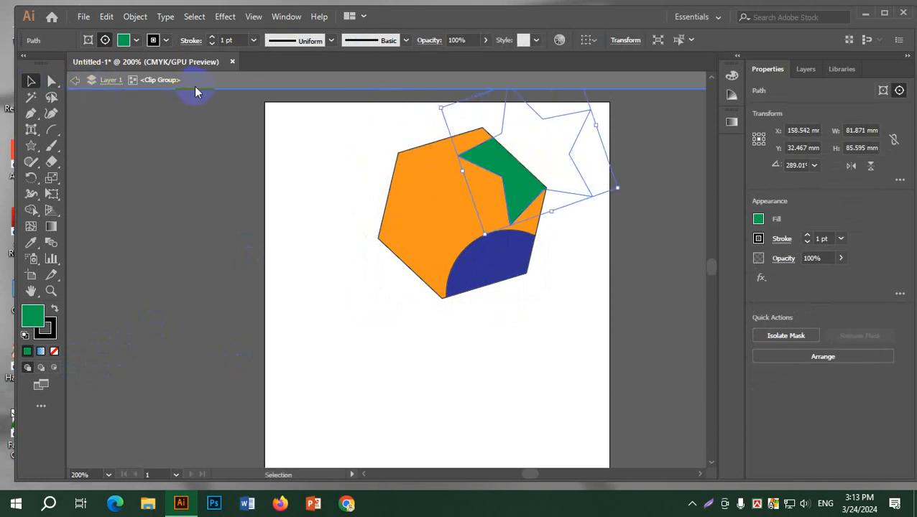
left_click(75, 81)
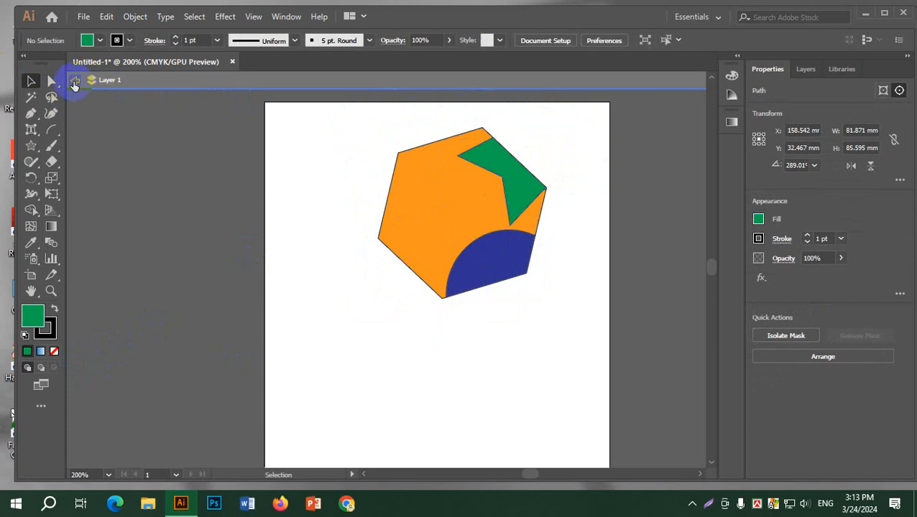
left_click(75, 81)
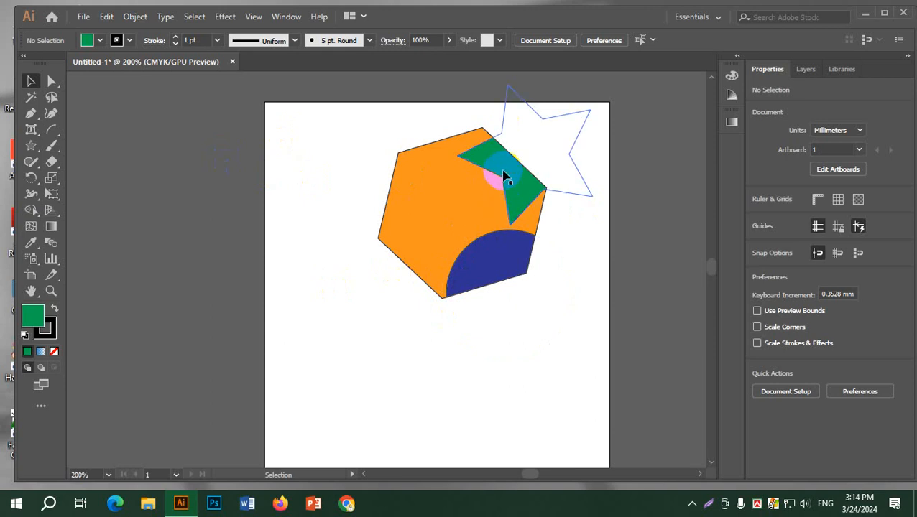
Isolate the clip group again, move the green star across the hexagon's left edge, and exit isolation.
double_click(503, 175)
left_click(504, 175)
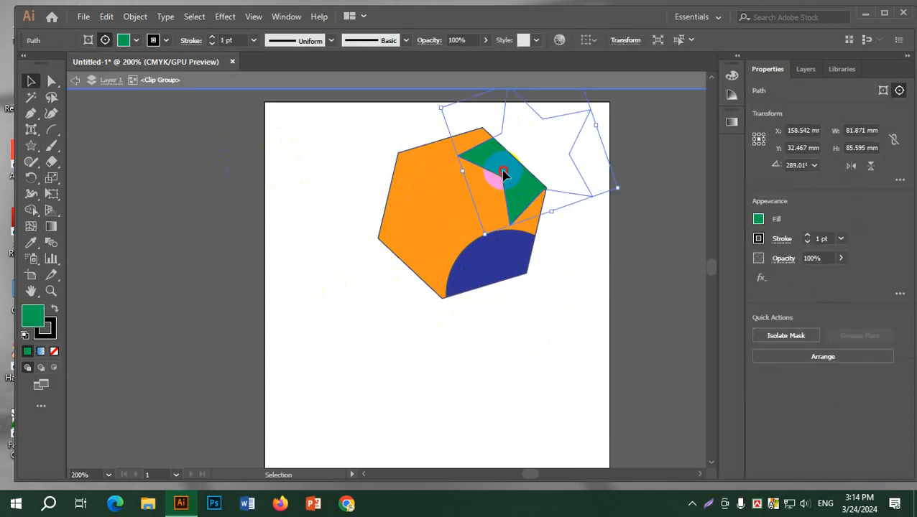
left_click(96, 76)
left_click_drag(502, 172, 385, 316)
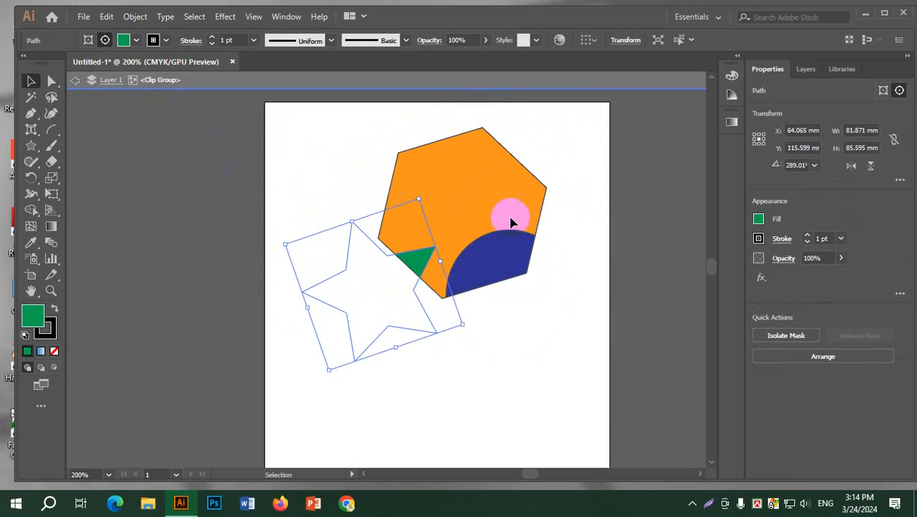
left_click_drag(419, 263, 419, 206)
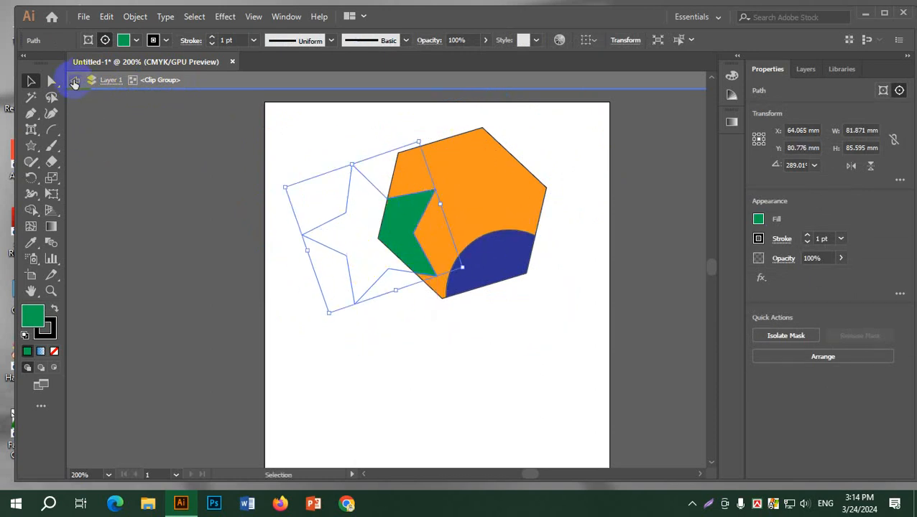
left_click(74, 84)
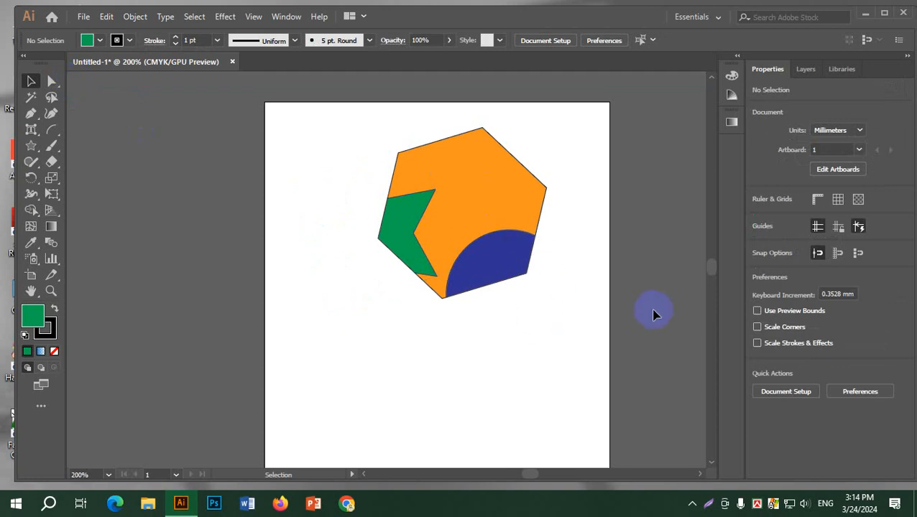
Move the blue ellipse inside the clip group to the hexagon's upper-right edge and exit isolation.
double_click(497, 265)
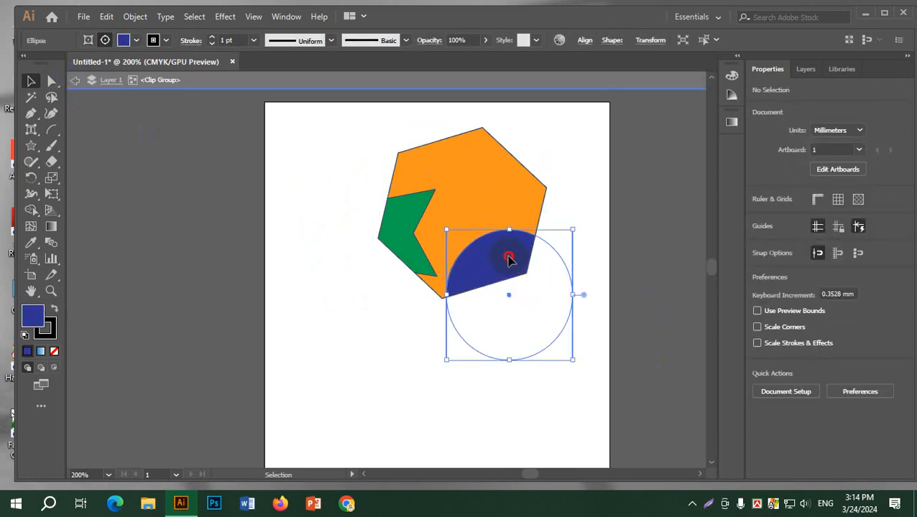
left_click_drag(497, 265, 515, 137)
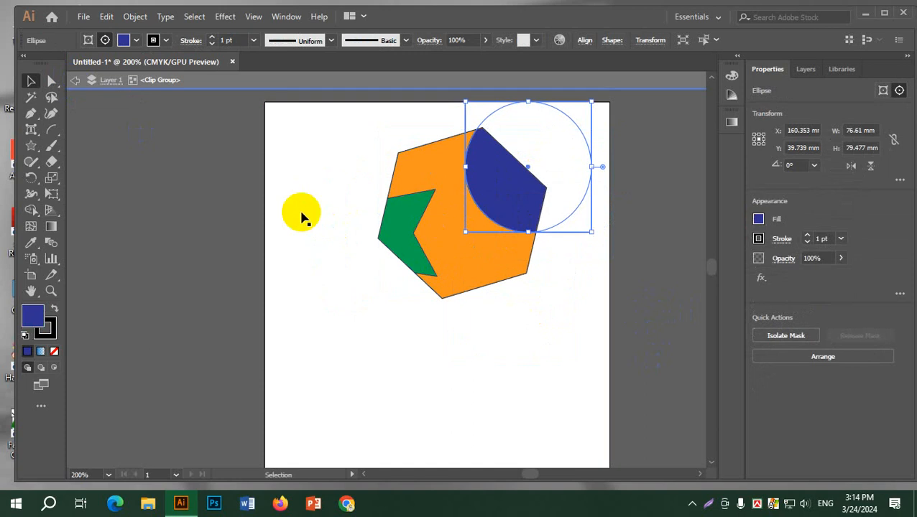
left_click(76, 84)
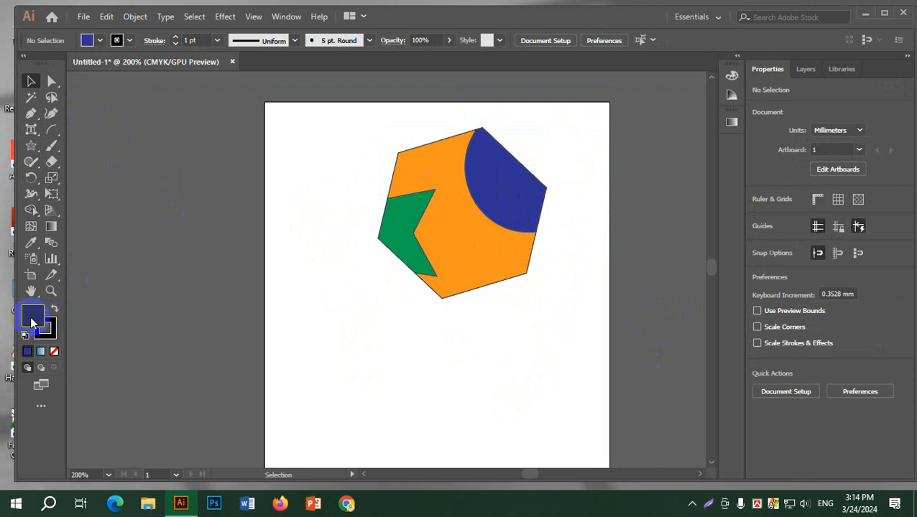
Draw a star about 70 mm by 67 mm below the hexagon and an overlapping rectangle about 51 mm by 43 mm on its lower right.
left_click(31, 146)
left_click_drag(387, 329, 323, 337)
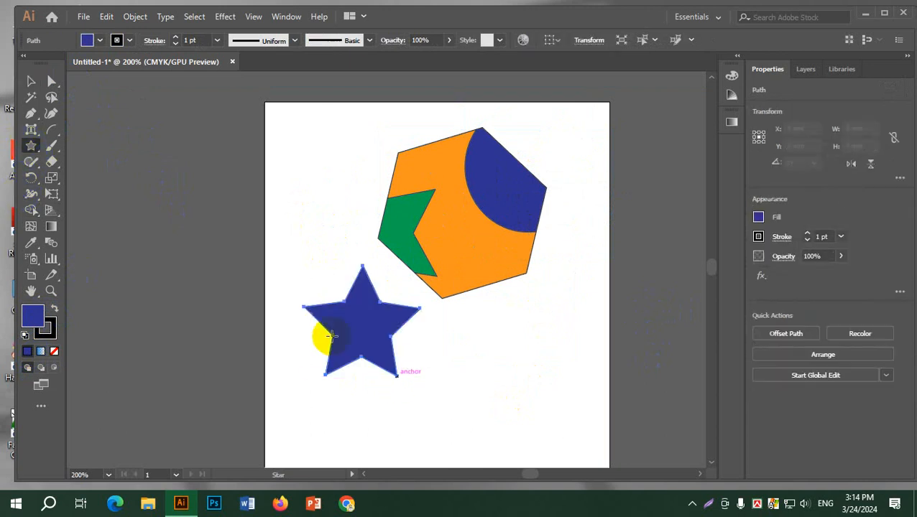
right_click(31, 146)
left_click(98, 146)
left_click_drag(436, 385, 353, 315)
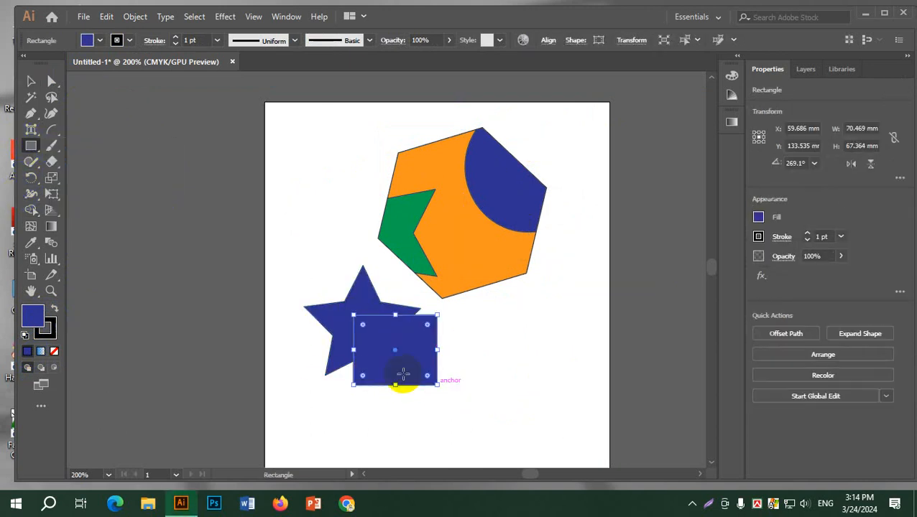
Fill the new rectangle with red-orange.
left_click(87, 39)
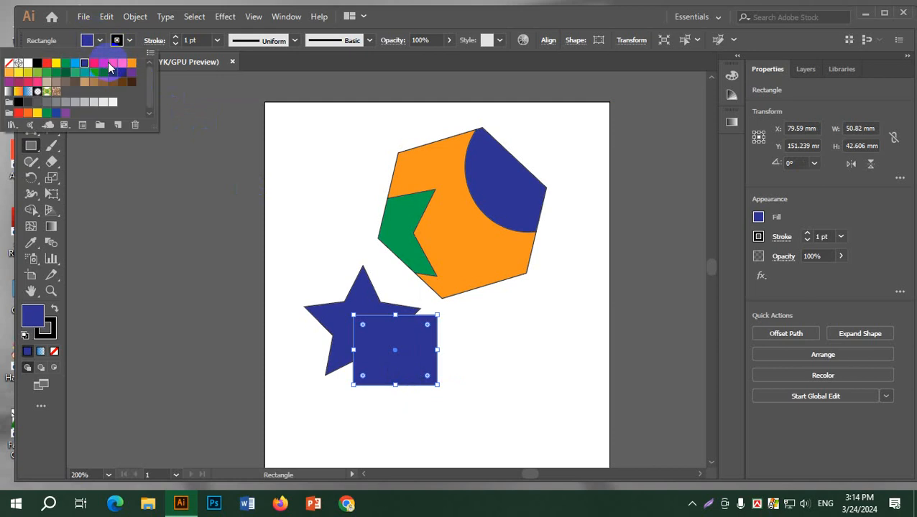
left_click(112, 62)
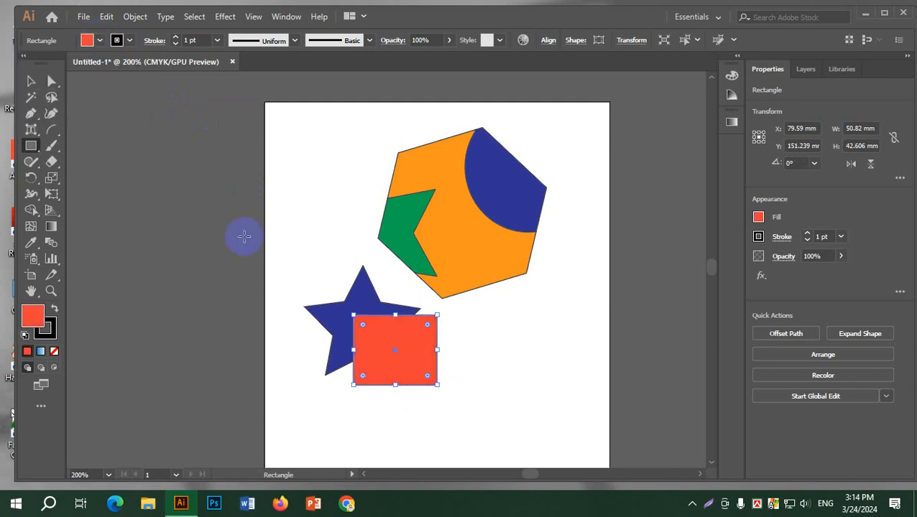
left_click(31, 82)
left_click(507, 360)
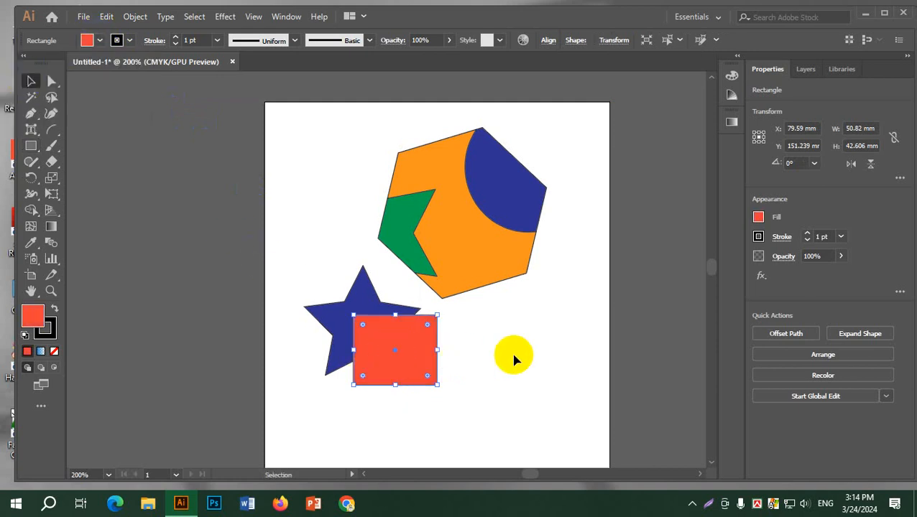
Duplicate the red-orange rectangle over the star's upper-left part, fill the copy with orange, and clear the selection.
left_click(404, 357)
left_click_drag(383, 327, 308, 286)
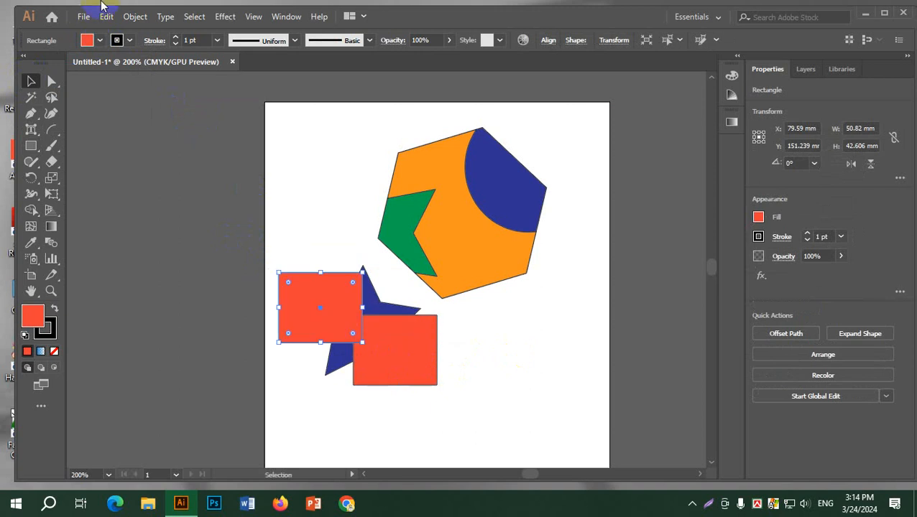
left_click(105, 41)
left_click(132, 64)
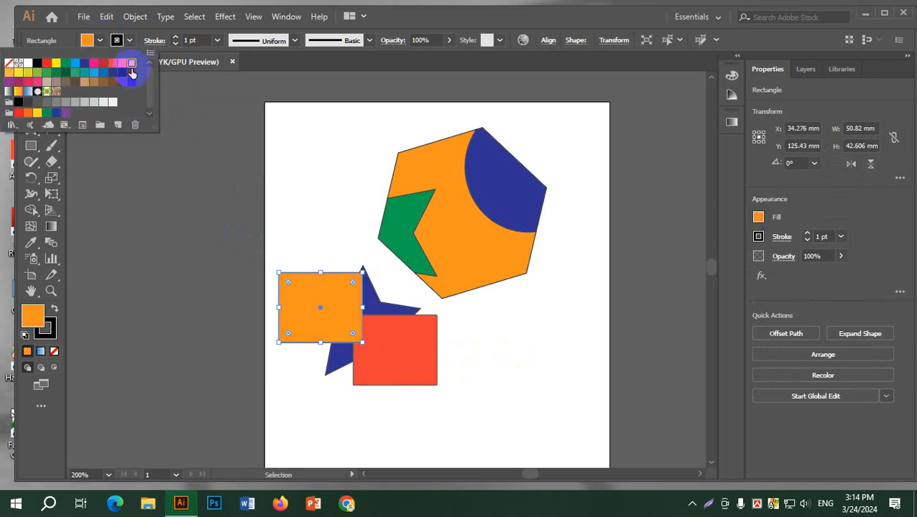
left_click(527, 381)
left_click(502, 328)
Group the blue star with the two rectangles and reposition the group slightly down and right on the artboard.
left_click_drag(490, 452, 300, 325)
right_click(359, 322)
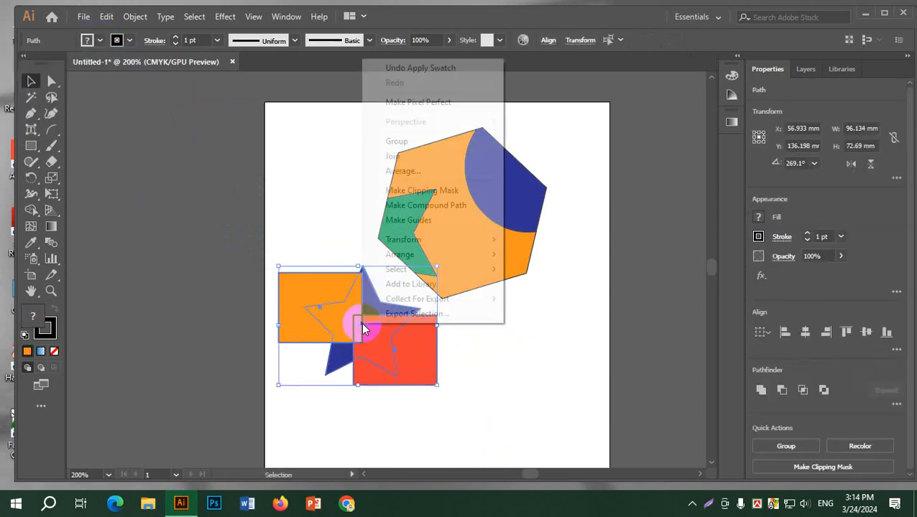
left_click(398, 140)
left_click(563, 372)
left_click_drag(304, 294, 483, 352)
left_click_drag(419, 338, 265, 297)
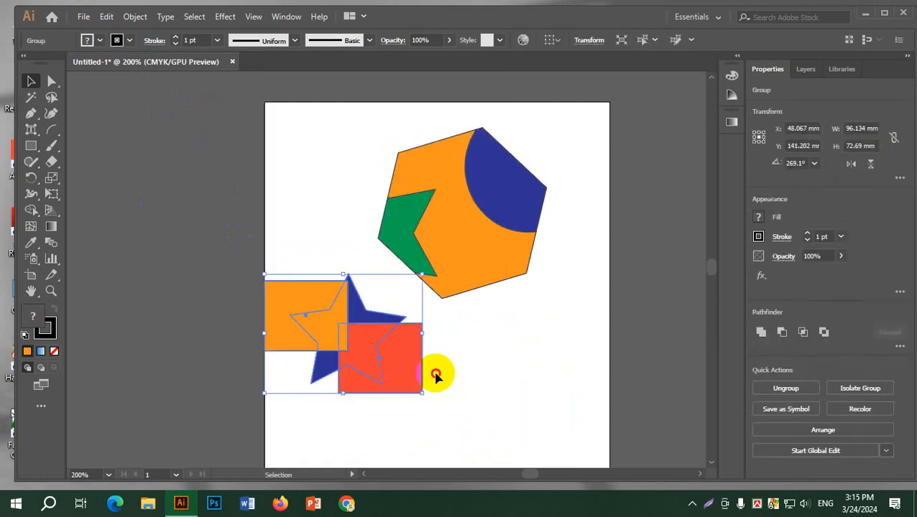
left_click_drag(431, 370, 451, 383)
Isolate the group, move the red-orange rectangle up behind the orange one and back to the star's lower right, and exit isolation.
double_click(451, 383)
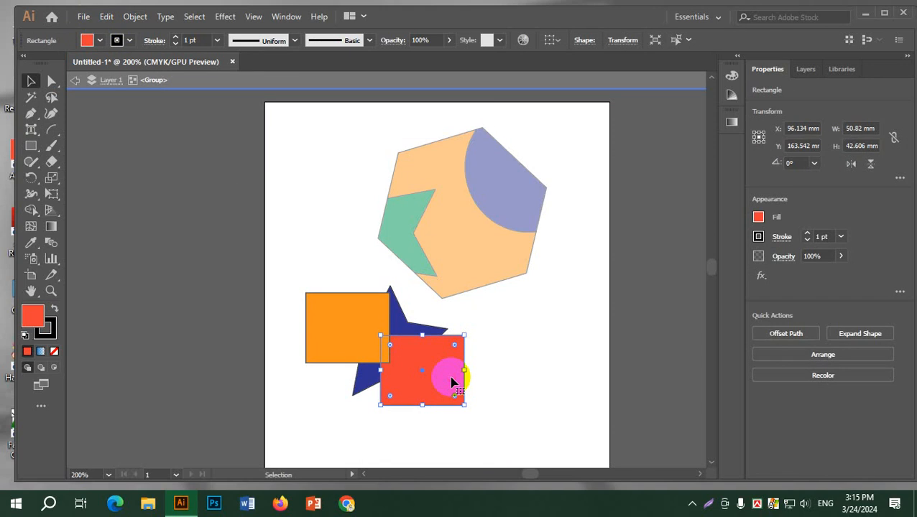
left_click_drag(450, 374, 411, 309)
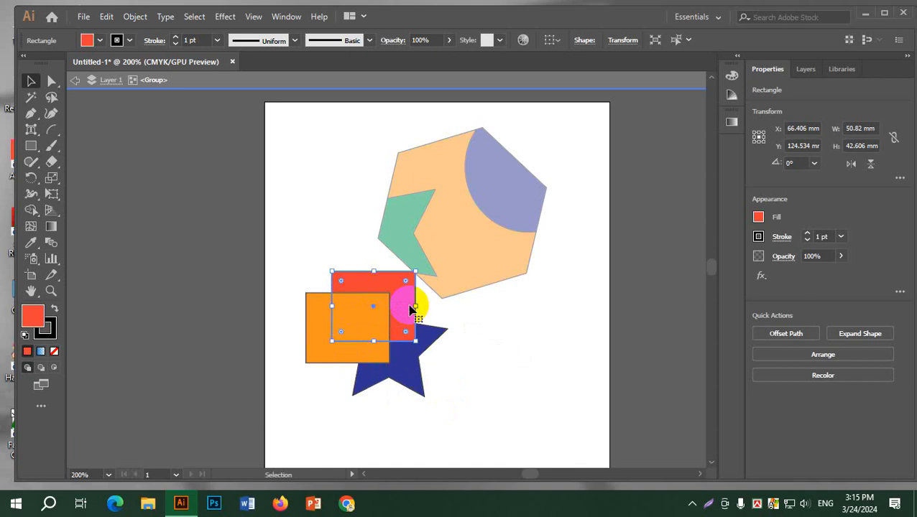
left_click(401, 306)
left_click_drag(440, 332, 436, 362)
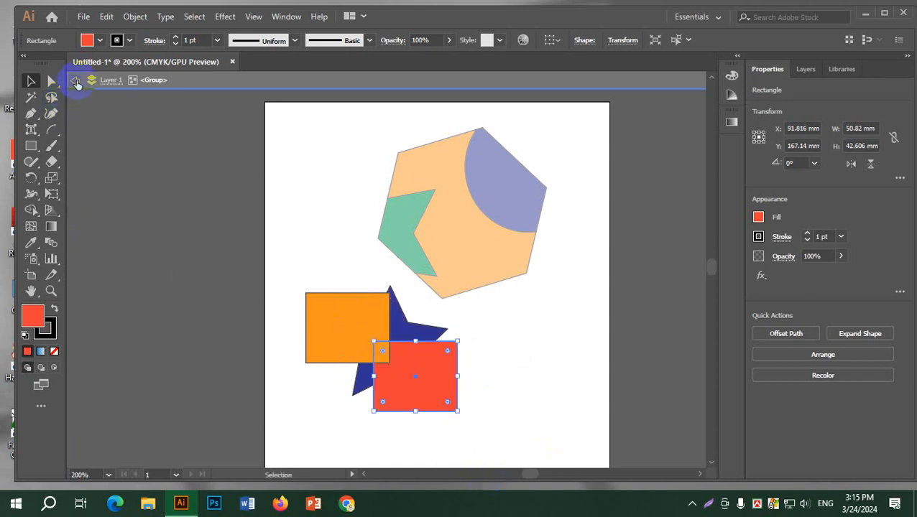
double_click(334, 191)
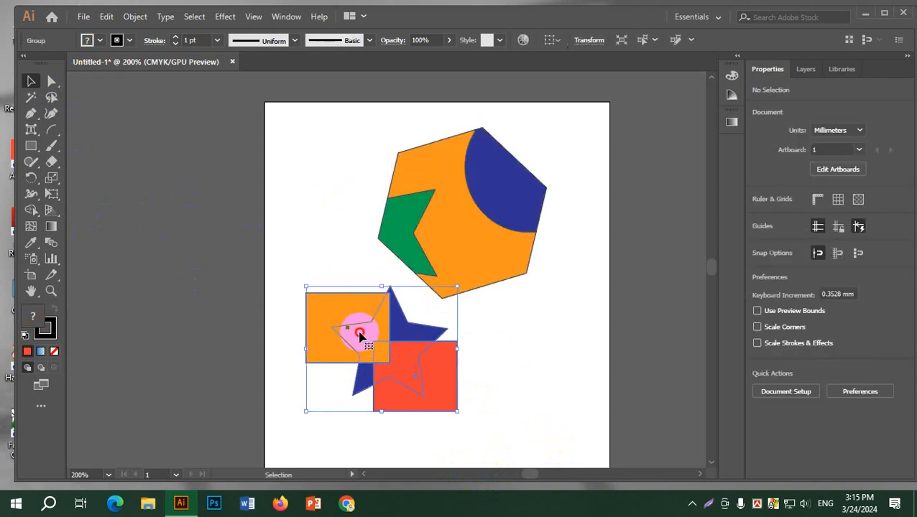
Isolate the star-and-rectangles group again, select its orange rectangle, and exit isolation.
double_click(365, 350)
left_click(359, 341)
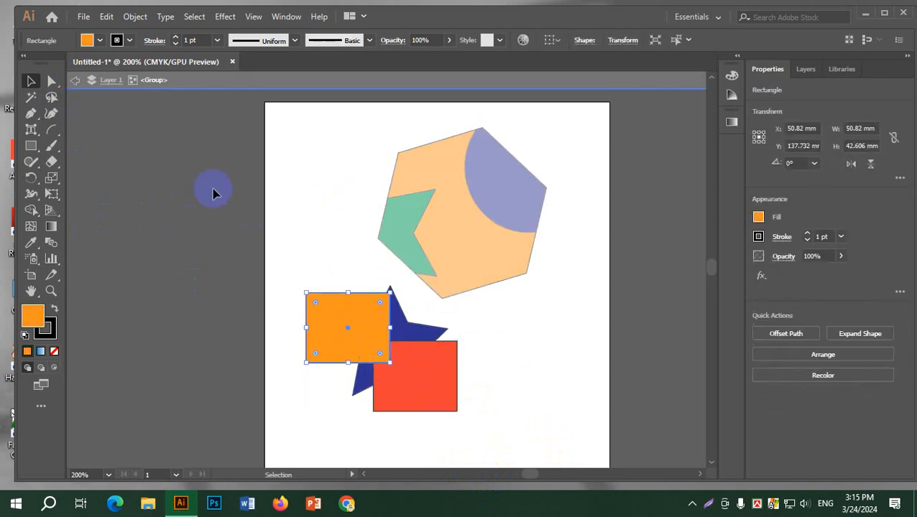
left_click(79, 87)
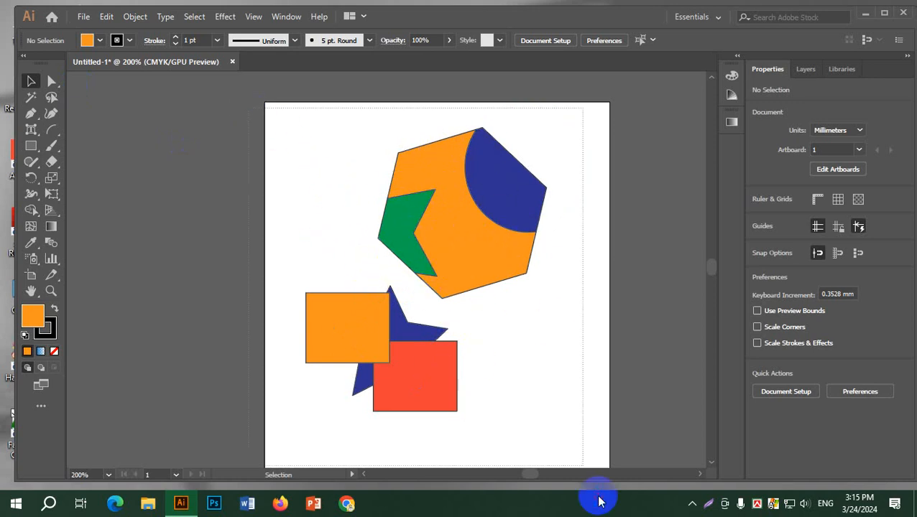
Delete all artwork from the artboard and switch to Chrome.
key("ctrl+a")
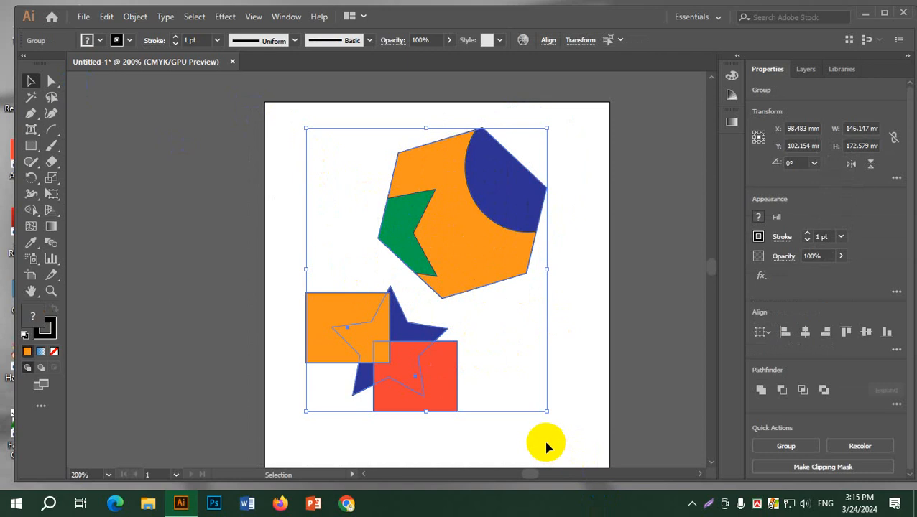
key("Delete")
left_click(346, 503)
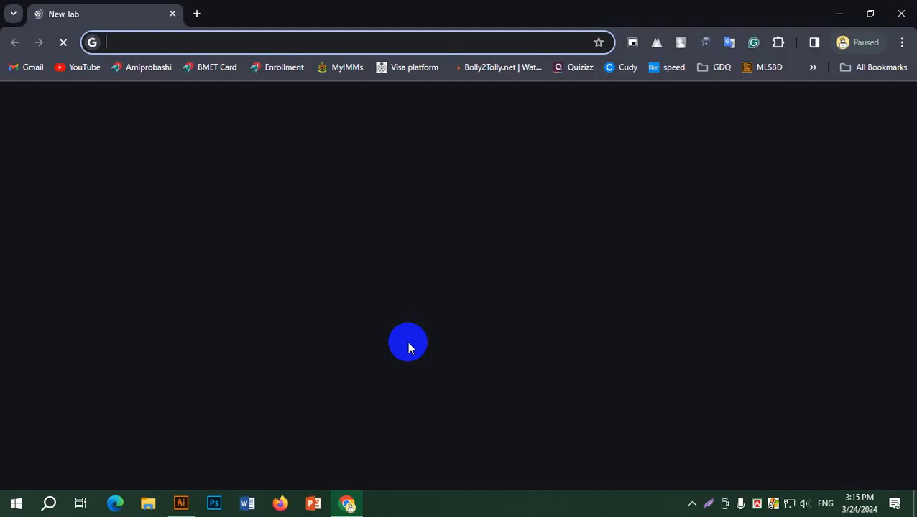
Search Google for "simple cartoon cherecter", accept the corrected spelling "simple cartoon character", and show the image results.
left_click(429, 301)
type("s")
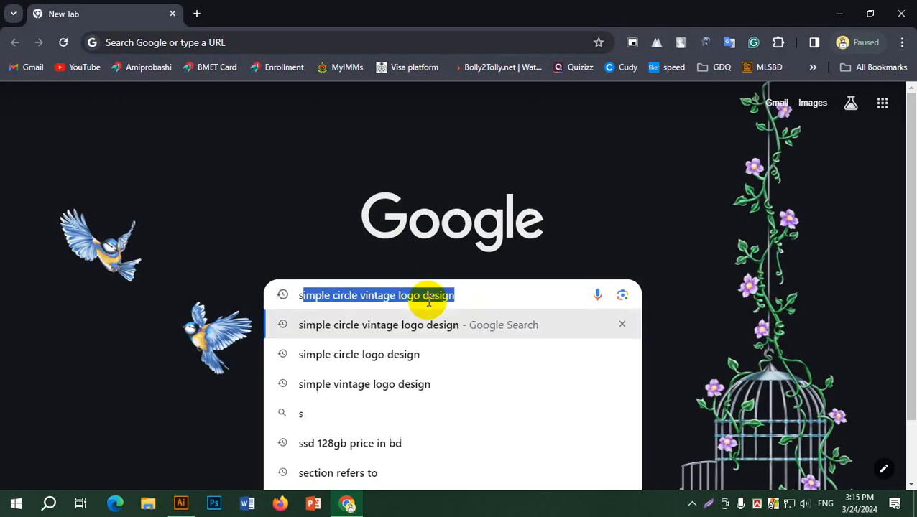
type("imple car")
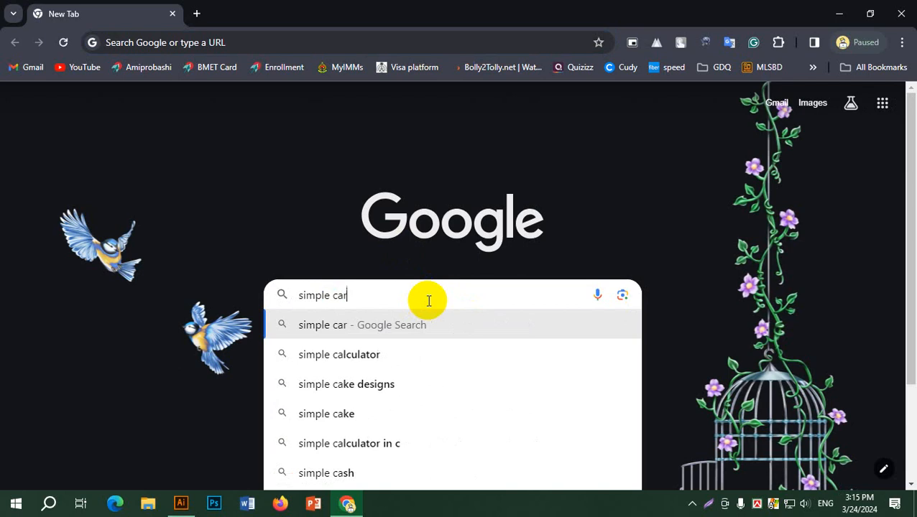
type("toon che")
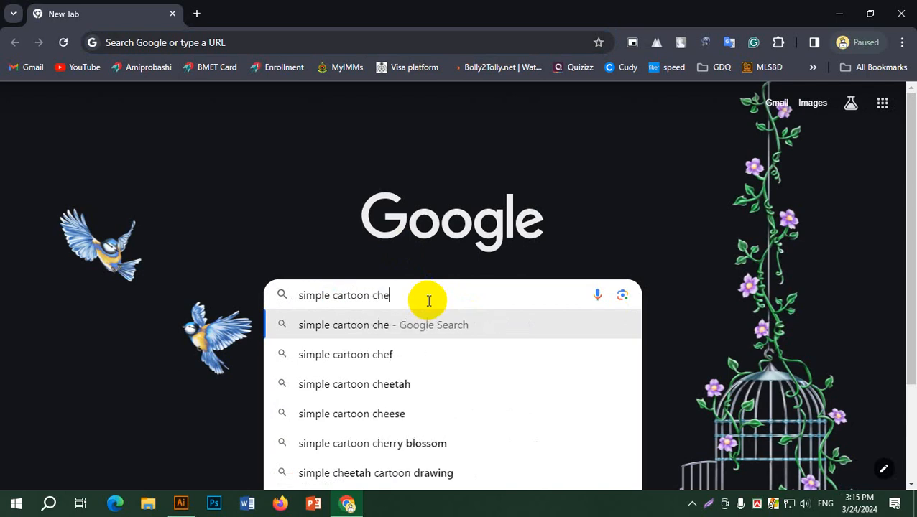
type("recter")
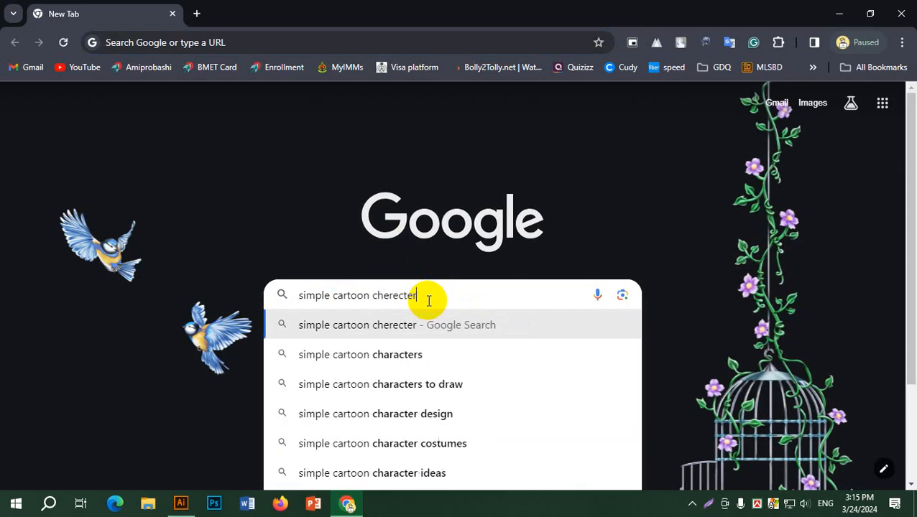
key("Return")
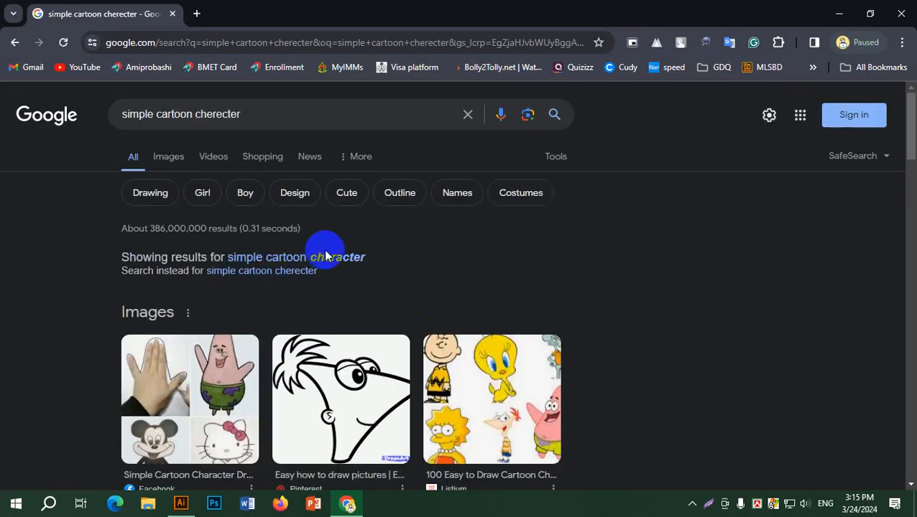
left_click(340, 255)
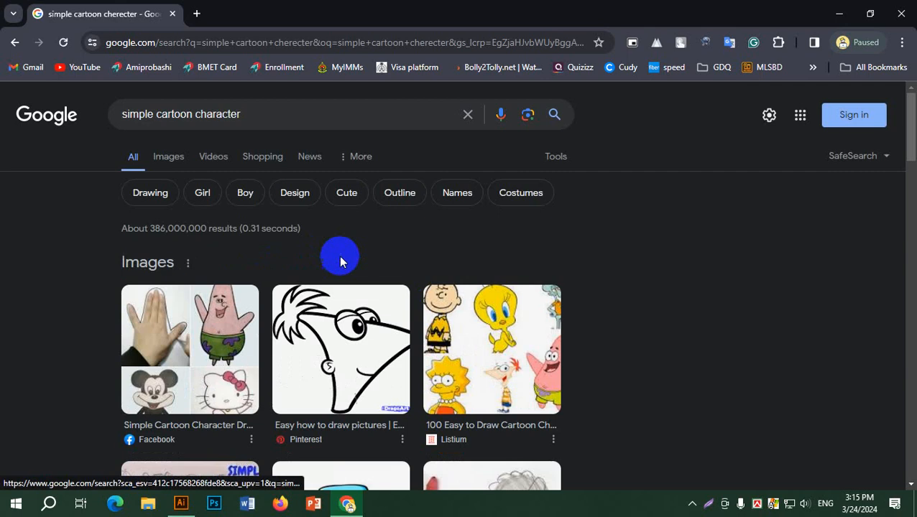
left_click(159, 272)
Browse the image results for simple cartoon characters built from basic shapes that could serve as a drawing reference.
scroll(370, 245, "down", 3)
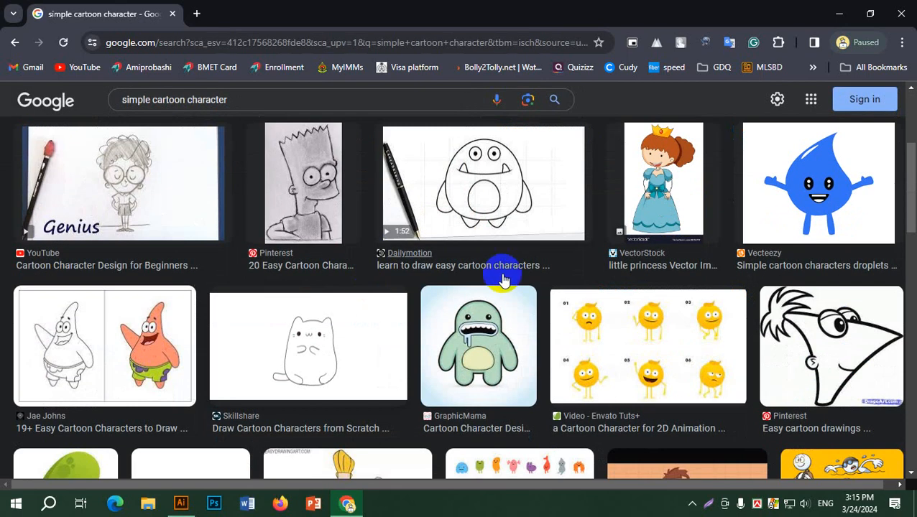
scroll(732, 365, "down", 3)
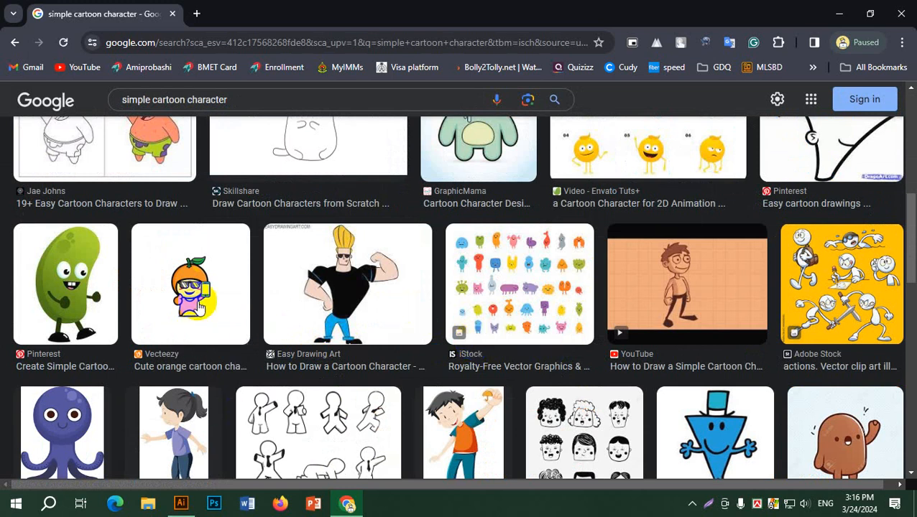
scroll(554, 286, "down", 3)
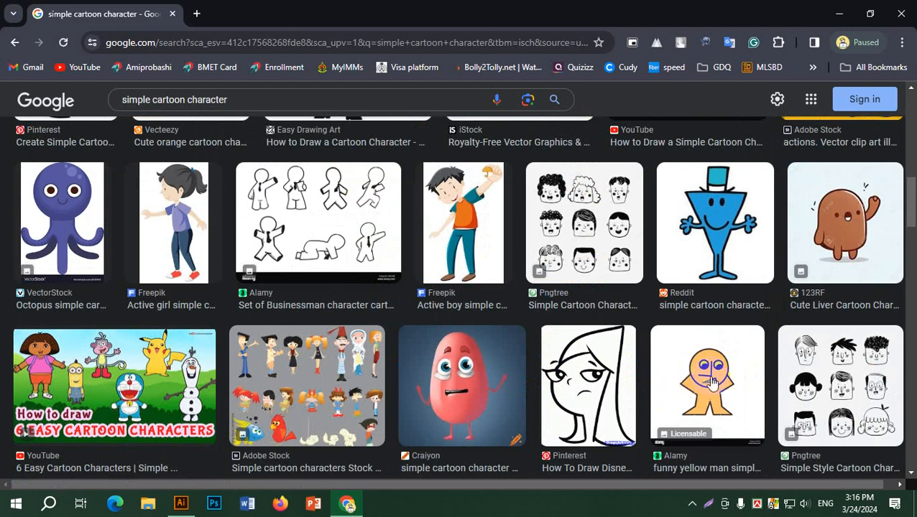
scroll(723, 387, "down", 3)
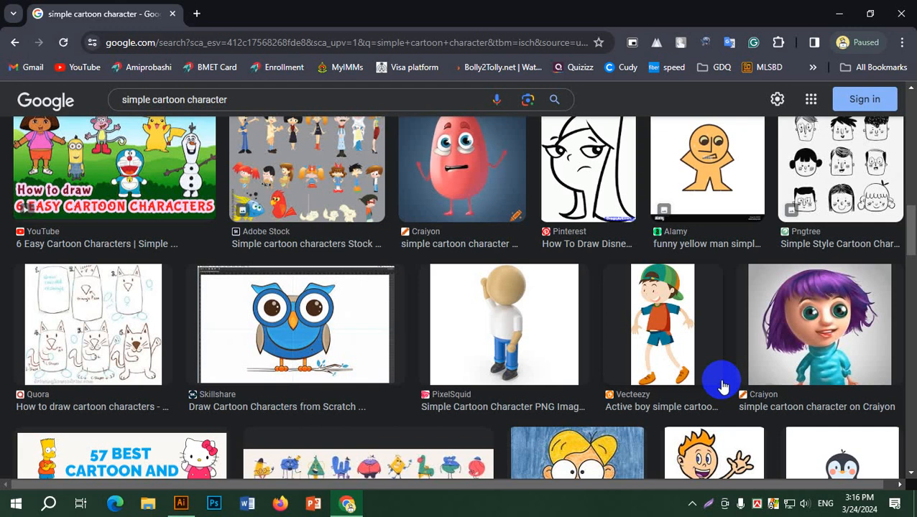
scroll(641, 348, "down", 3)
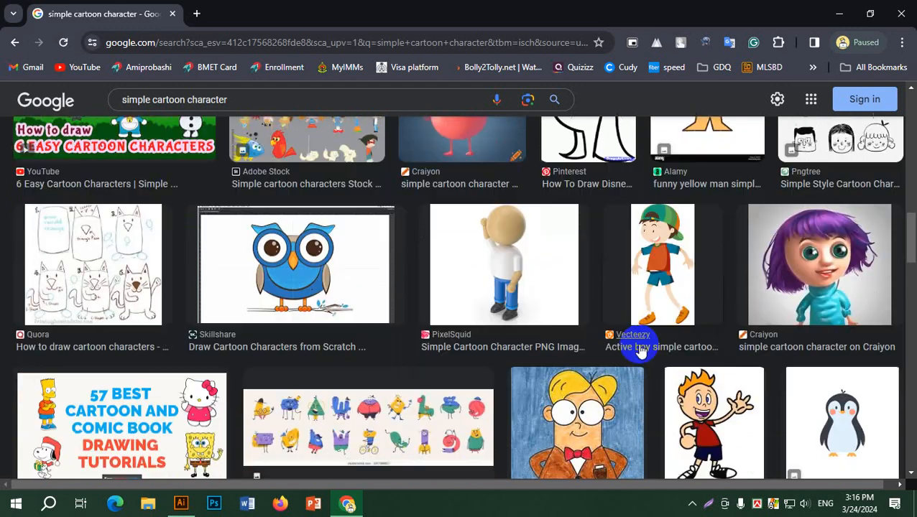
scroll(579, 313, "up", 6)
scroll(491, 374, "up", 3)
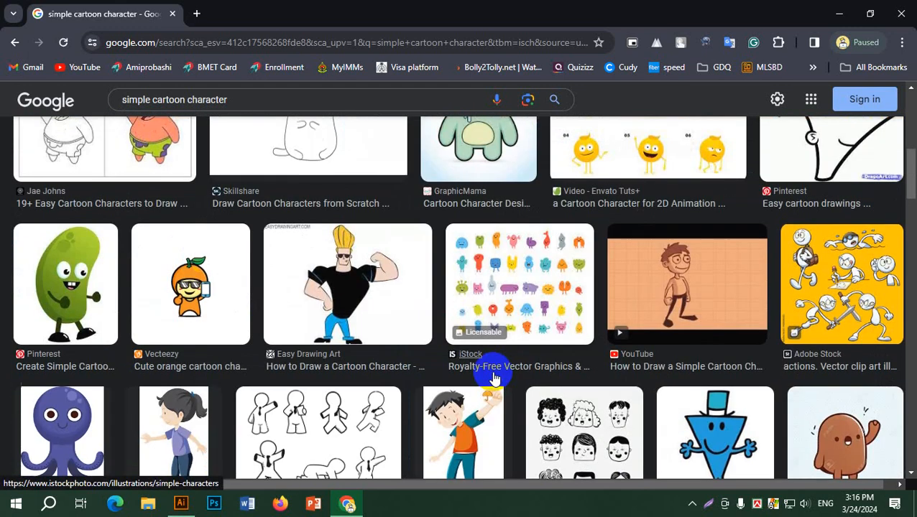
scroll(671, 338, "up", 3)
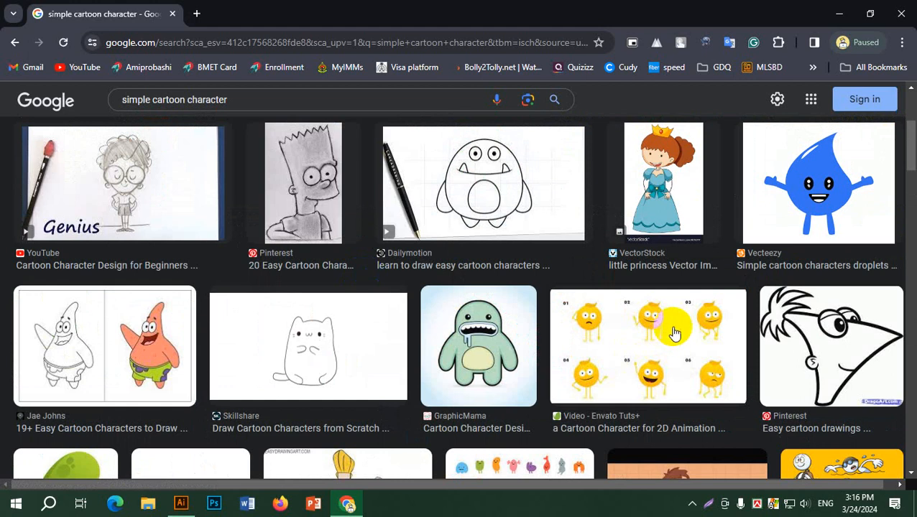
scroll(675, 316, "up", 3)
scroll(143, 311, "down", 9)
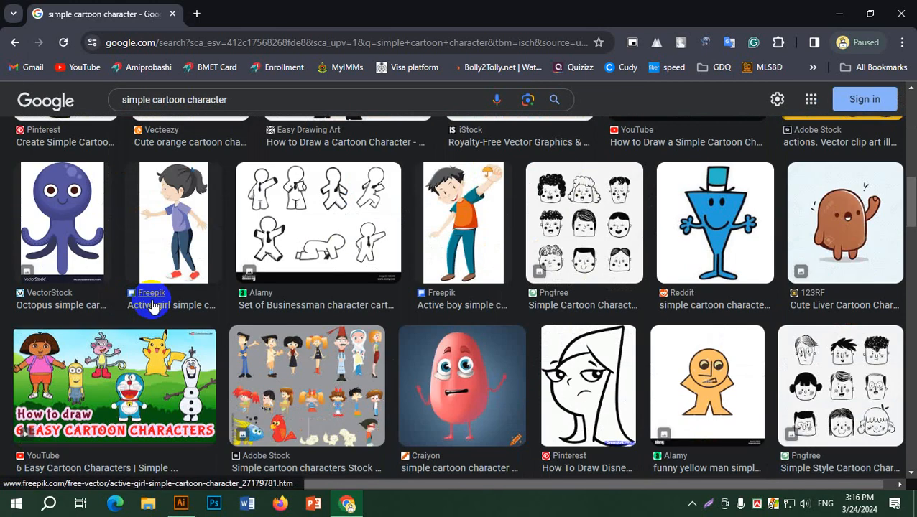
scroll(143, 301, "up", 3)
Preview the green bean character from Pinterest and open its image in a new tab.
left_click(41, 301)
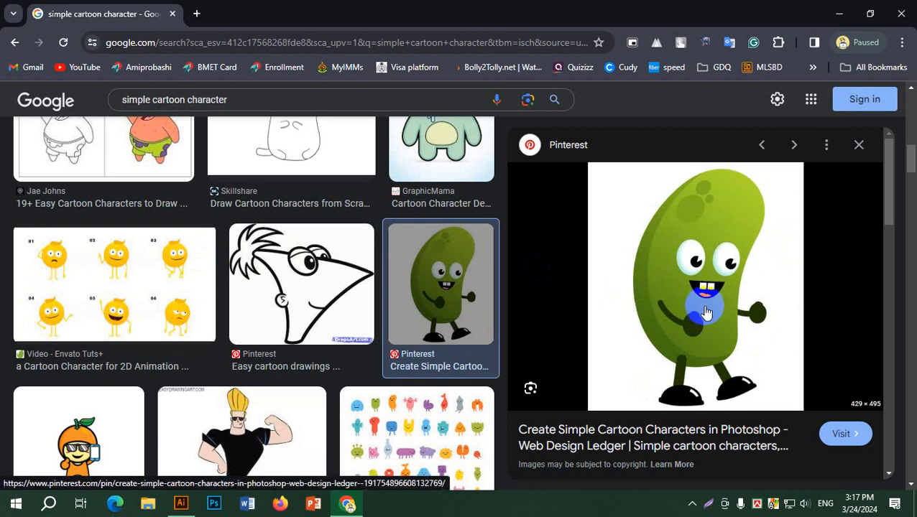
scroll(266, 348, "down", 3)
right_click(671, 253)
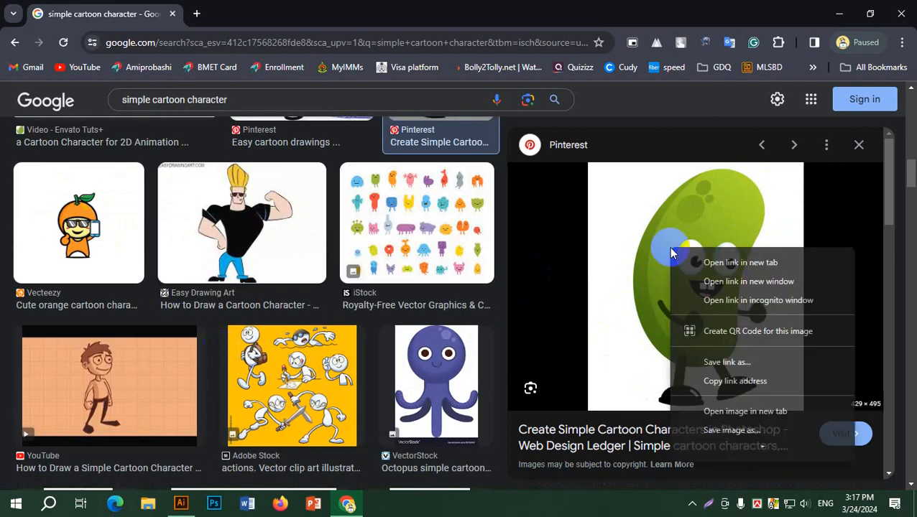
left_click(769, 411)
Look further down the image results, then refine the search to "simple cartoon penguin character".
scroll(337, 287, "down", 3)
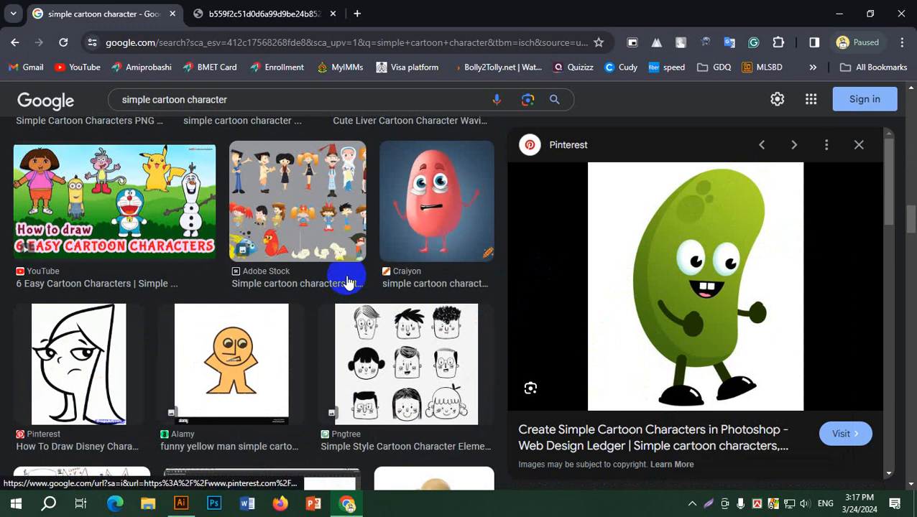
scroll(160, 298, "down", 8)
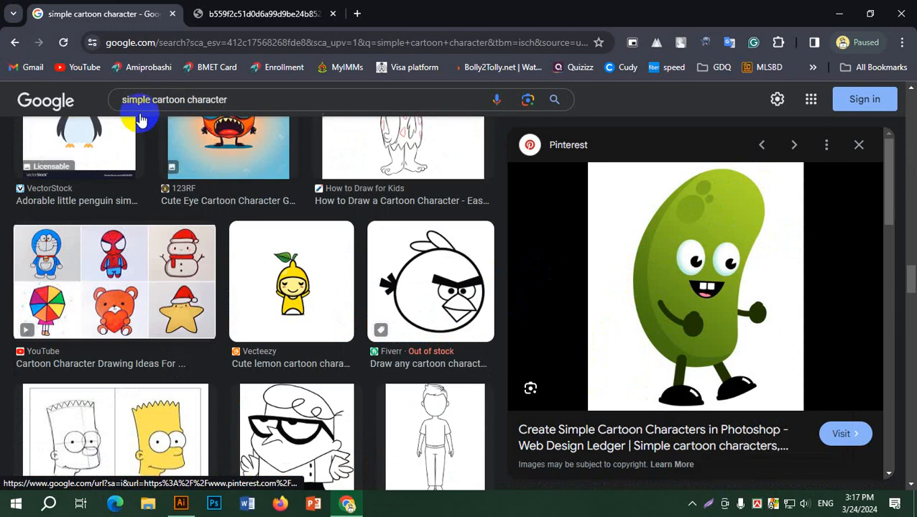
left_click(187, 101)
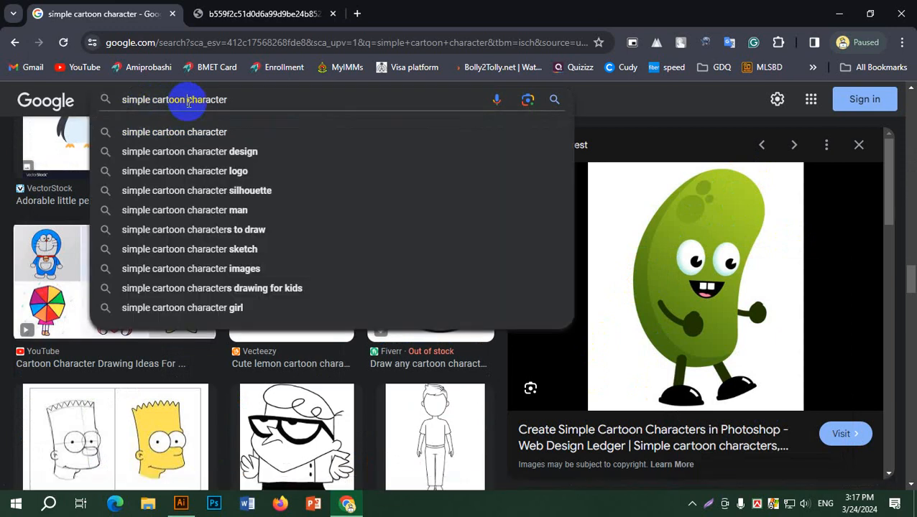
type("pengui")
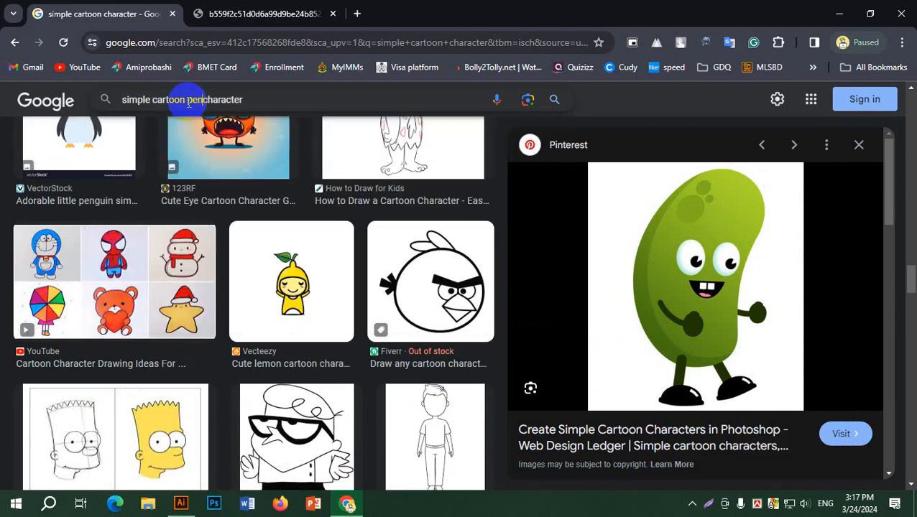
type("n")
key("Return")
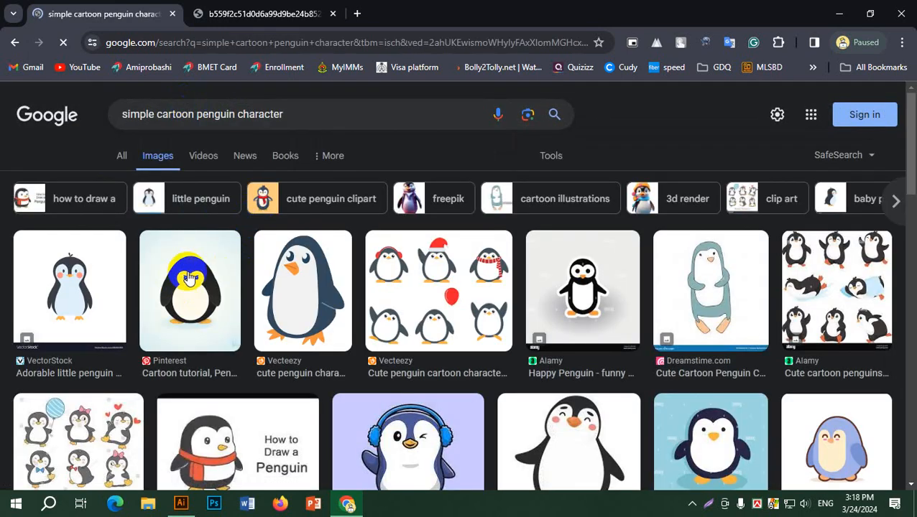
Preview the black penguin from the Pinterest result, open its image in a new tab, and switch to that tab.
left_click(186, 288)
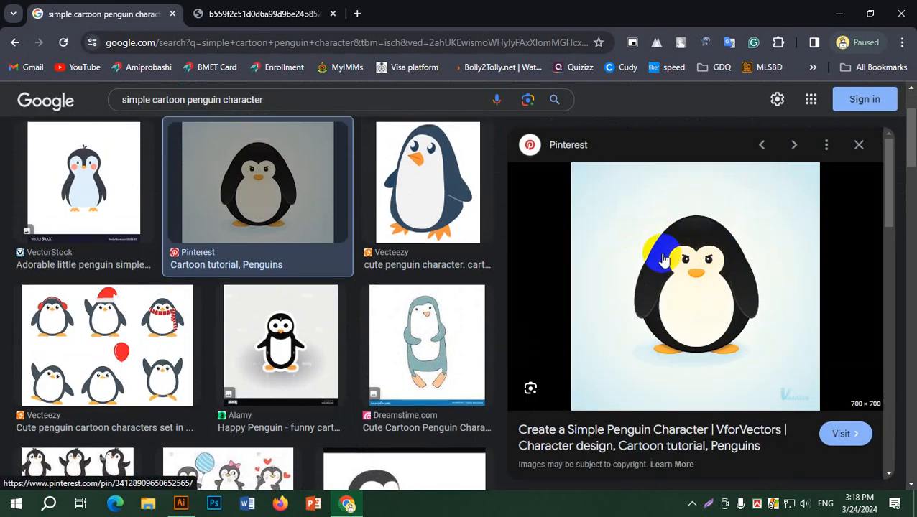
right_click(655, 216)
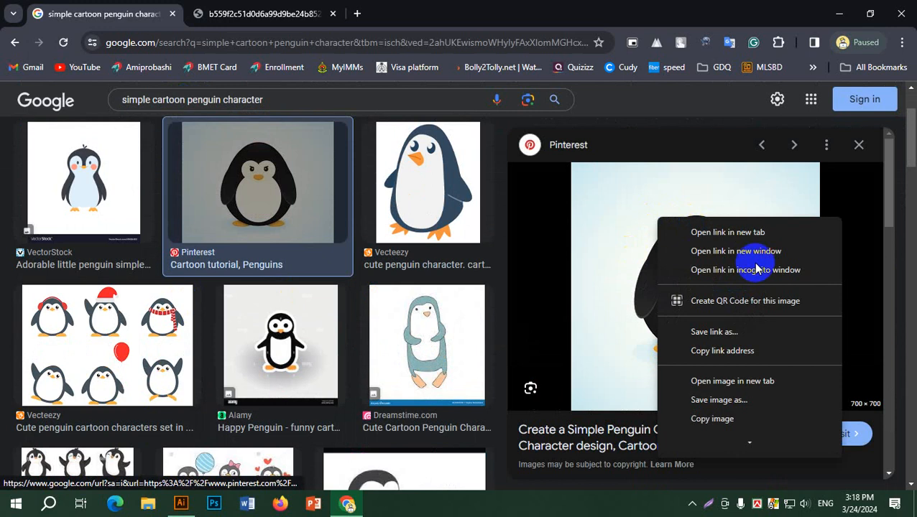
left_click(755, 382)
left_click(420, 19)
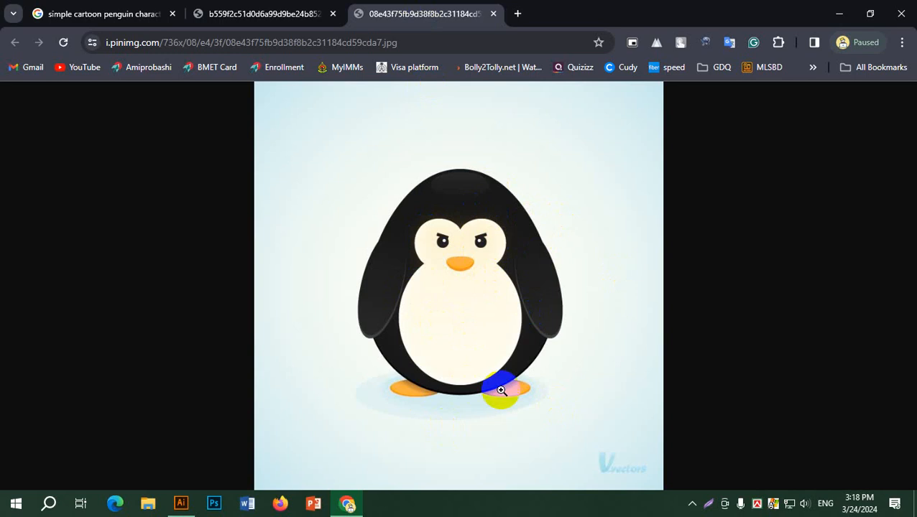
Examine the full-size penguin image, compare it with the green bean character, and return to the penguin.
left_click_drag(497, 388, 522, 344)
left_click(262, 8)
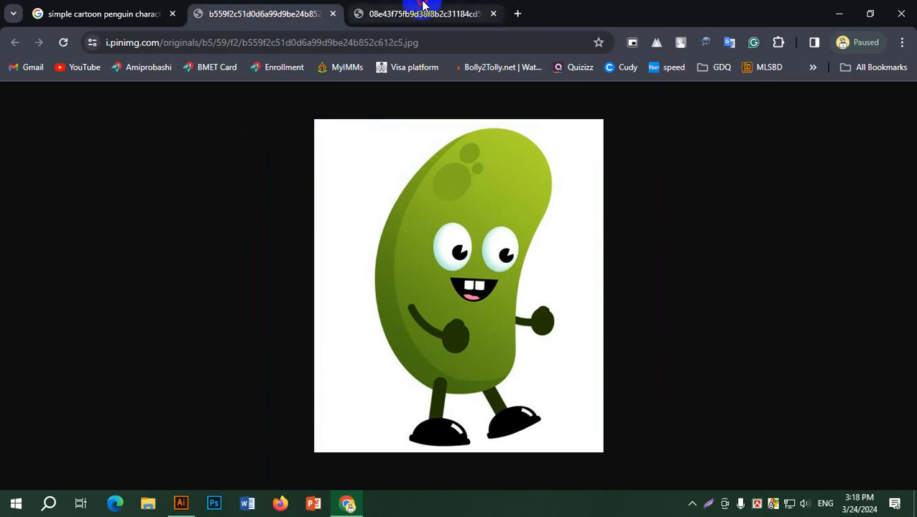
left_click(421, 11)
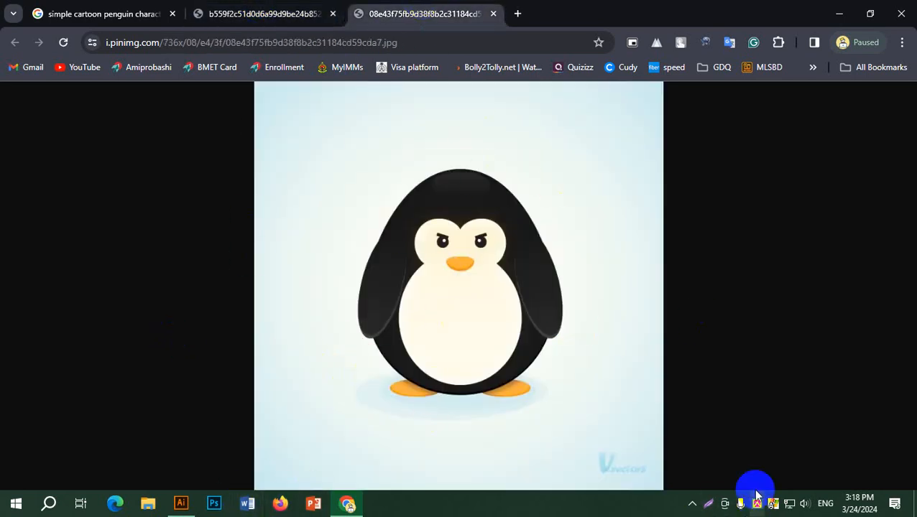
Capture a screen area of about 476 × 450 px around the penguin and copy it.
left_click(708, 503)
left_click_drag(302, 127, 618, 424)
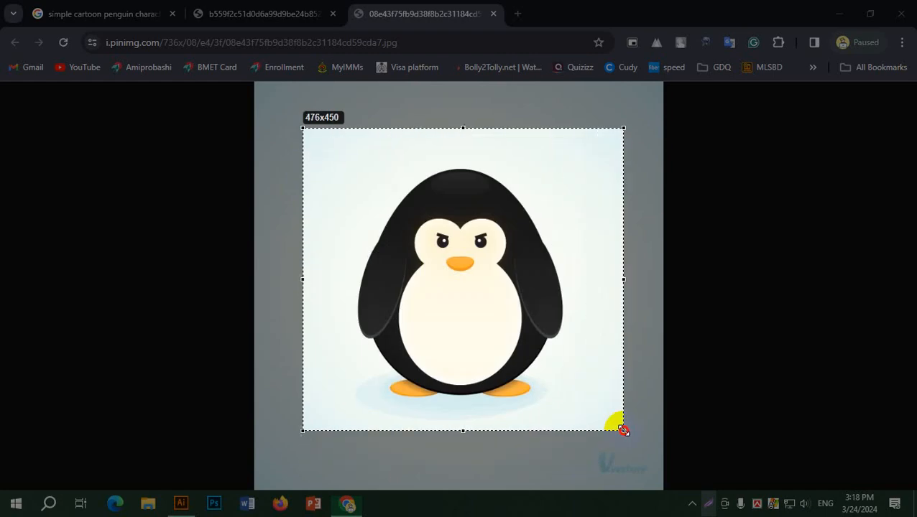
left_click(576, 440)
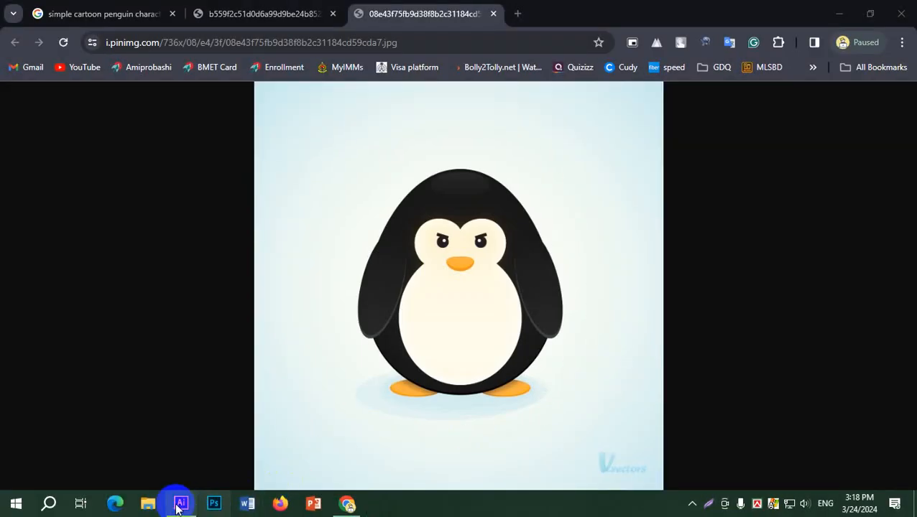
Switch to Illustrator, paste the penguin capture, scale it down, and place it beside the artboard's left edge as a reference.
left_click(178, 502)
key("ctrl+v")
left_click_drag(528, 239, 219, 170)
left_click_drag(244, 105, 159, 319)
left_click_drag(243, 320, 212, 281)
left_click(403, 244)
left_click_drag(333, 171, 425, 155)
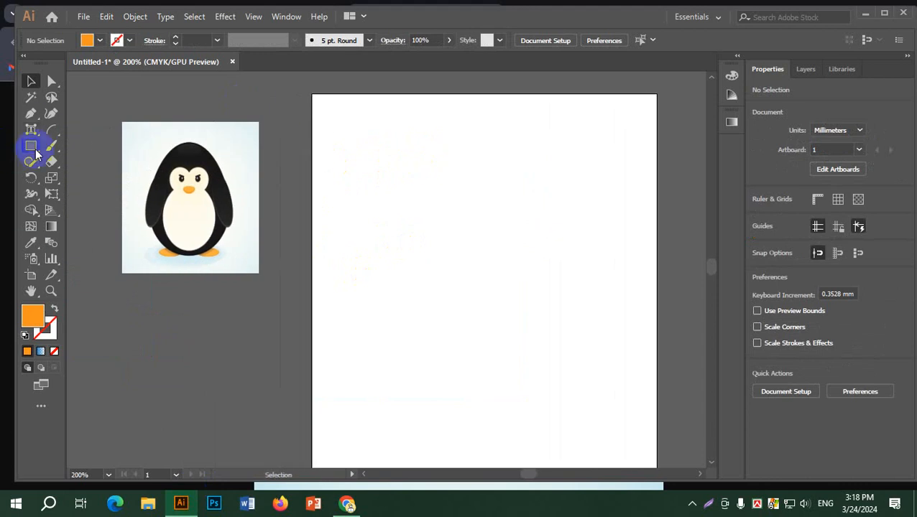
Draw an upright orange ellipse about 72 × 96 mm and move it to the upper part of the artboard.
left_click_drag(36, 153, 92, 178)
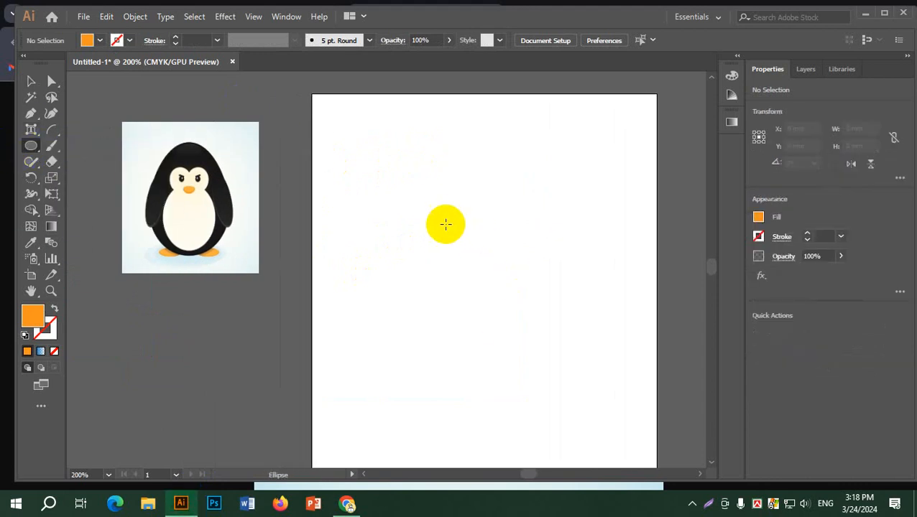
left_click_drag(438, 220, 557, 374)
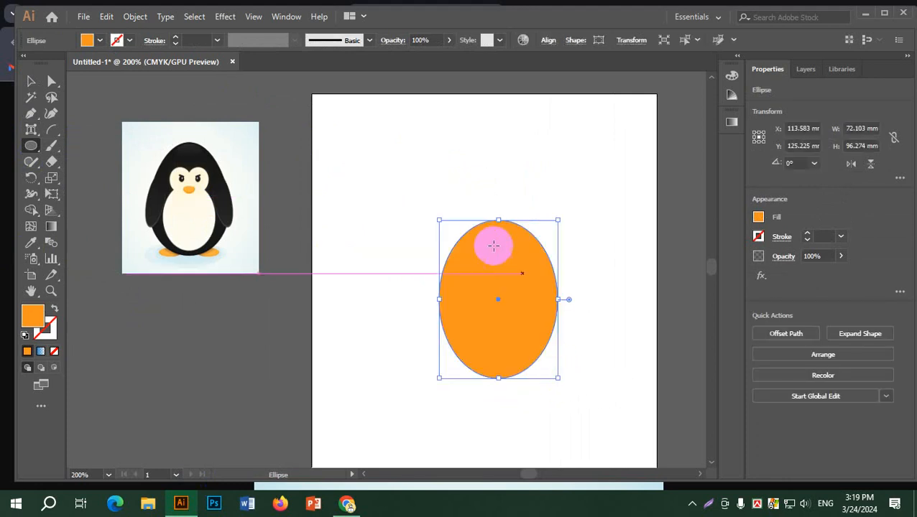
left_click(31, 81)
left_click_drag(506, 272, 456, 195)
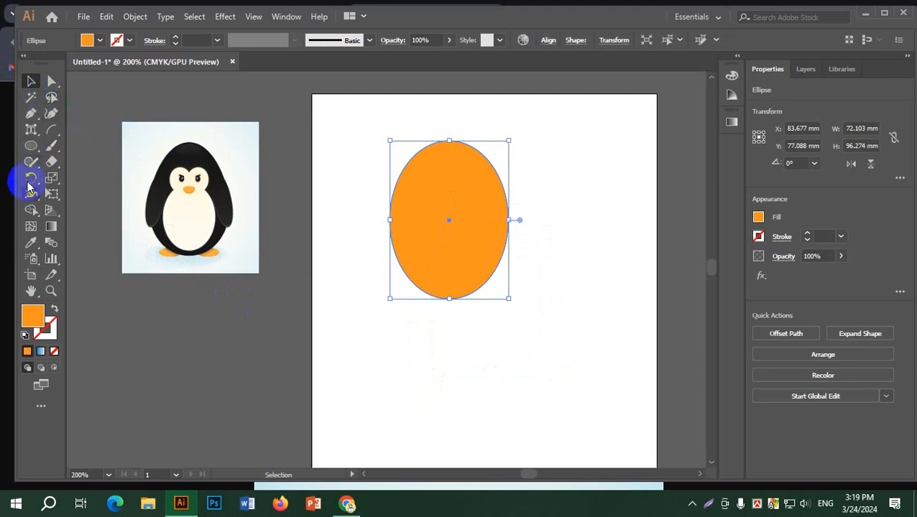
Reshape the orange ellipse's bottom anchor with the Anchor Point tool, extending its horizontal direction handles symmetrically for a broader, flatter base.
left_click_drag(30, 113, 100, 165)
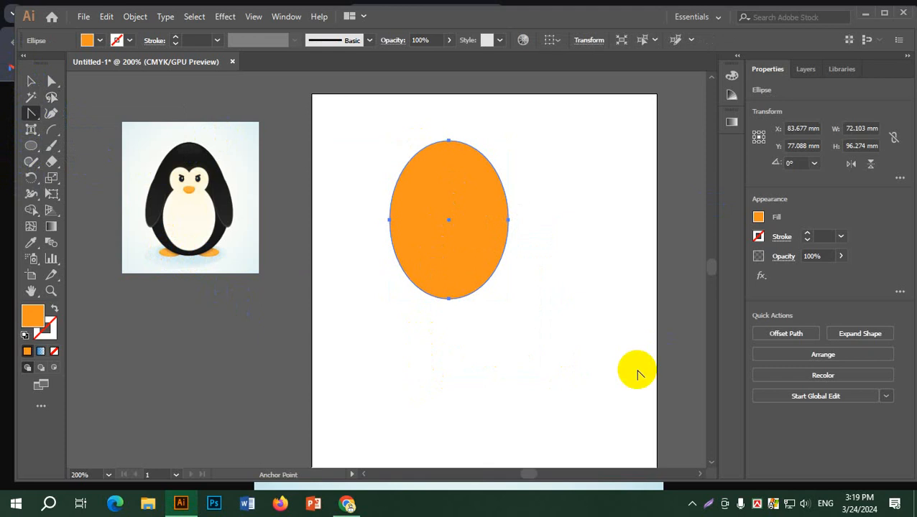
left_click_drag(448, 302, 399, 300)
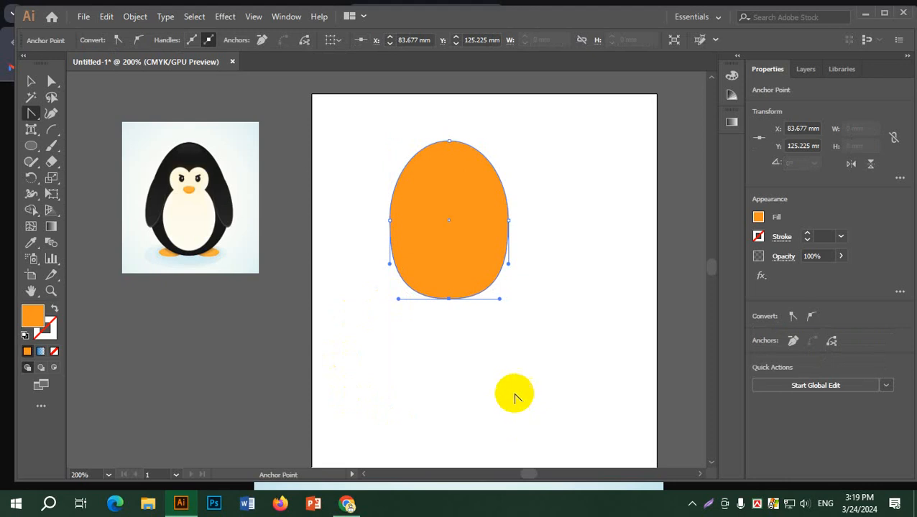
left_click_drag(398, 301, 411, 302)
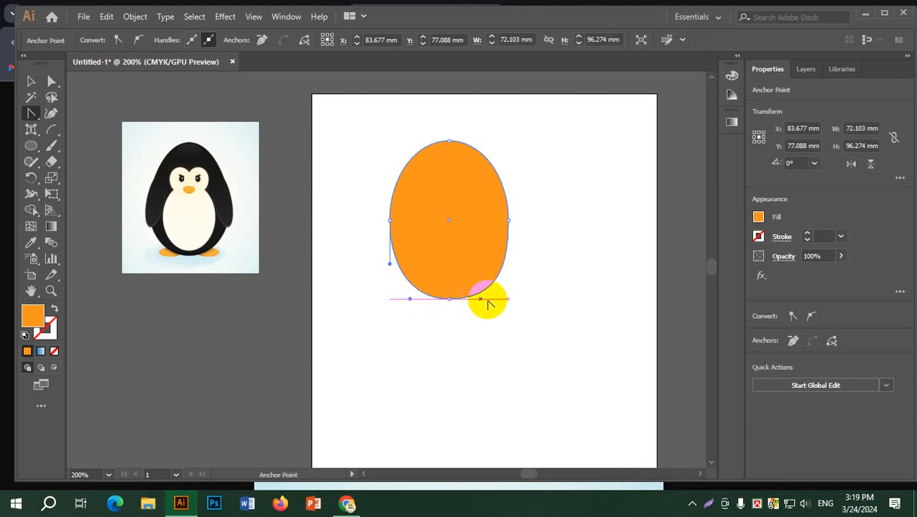
left_click_drag(502, 302, 411, 303)
left_click(411, 302)
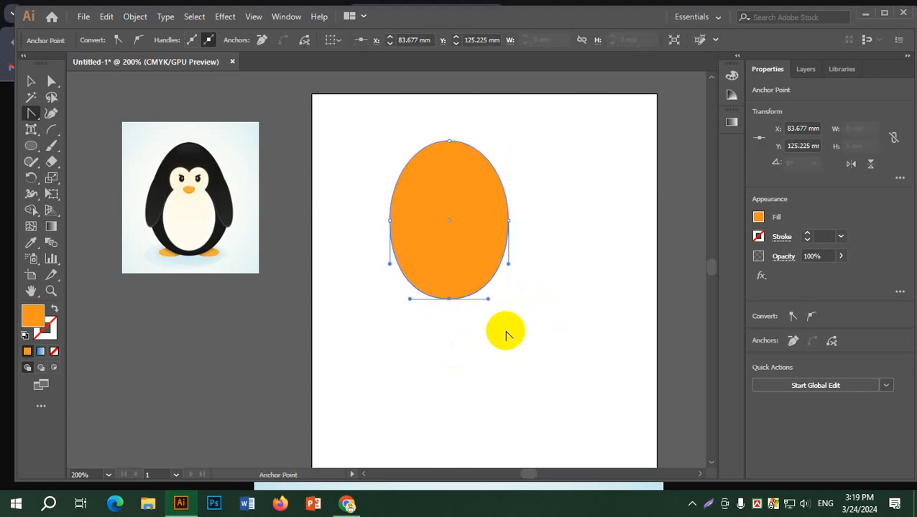
left_click_drag(468, 306, 402, 300)
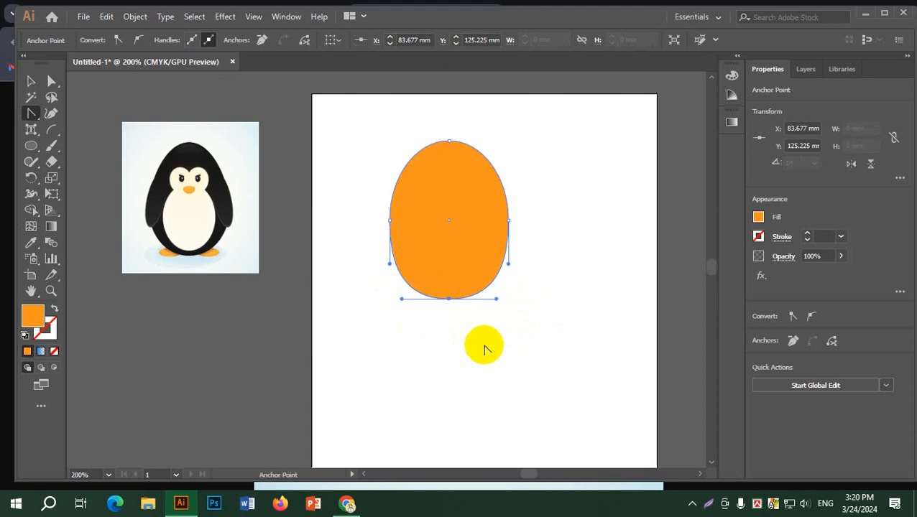
Narrow the curve at the orange shape's top anchor with the Anchor Point tool, using short horizontal direction handles.
left_click(31, 81)
left_click(423, 182)
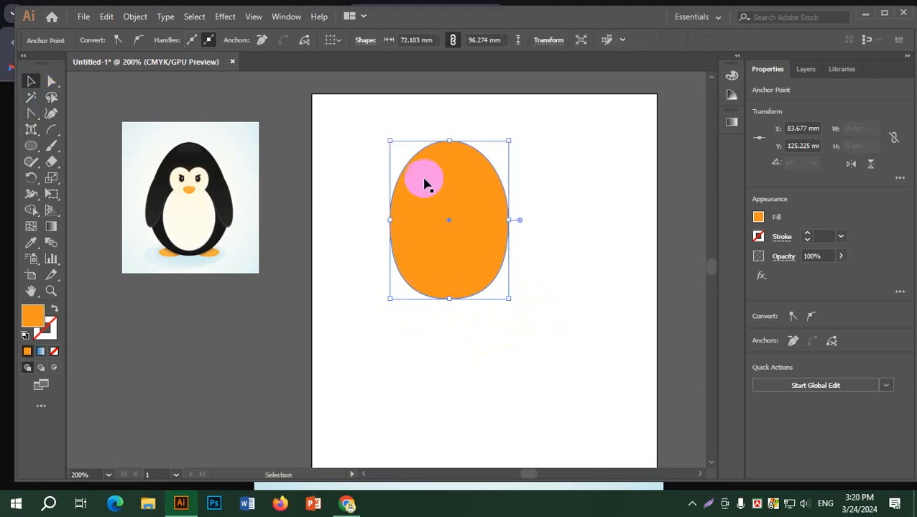
left_click(373, 166)
left_click(450, 169)
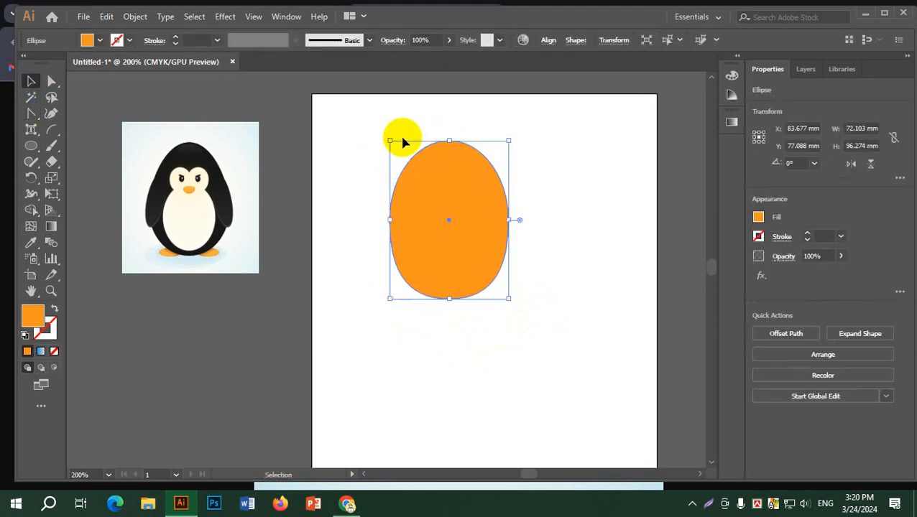
left_click(27, 115)
left_click(449, 141)
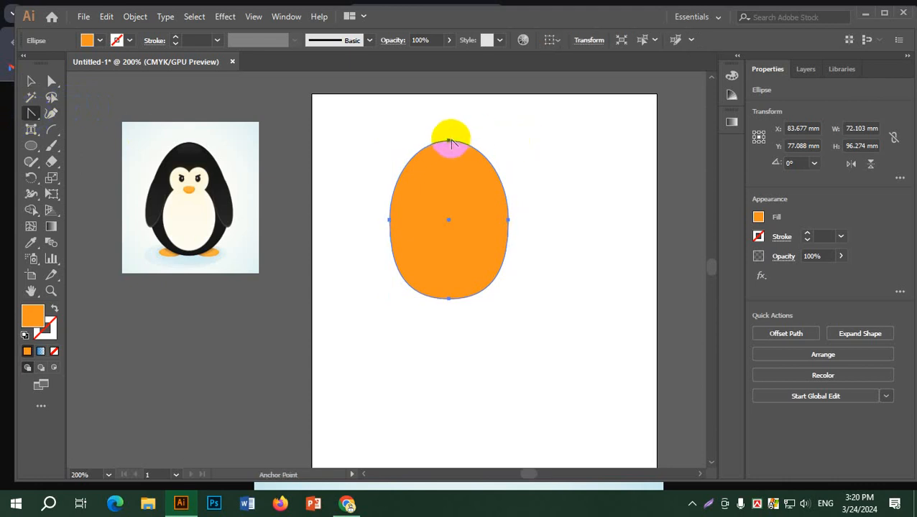
left_click_drag(449, 142, 474, 141)
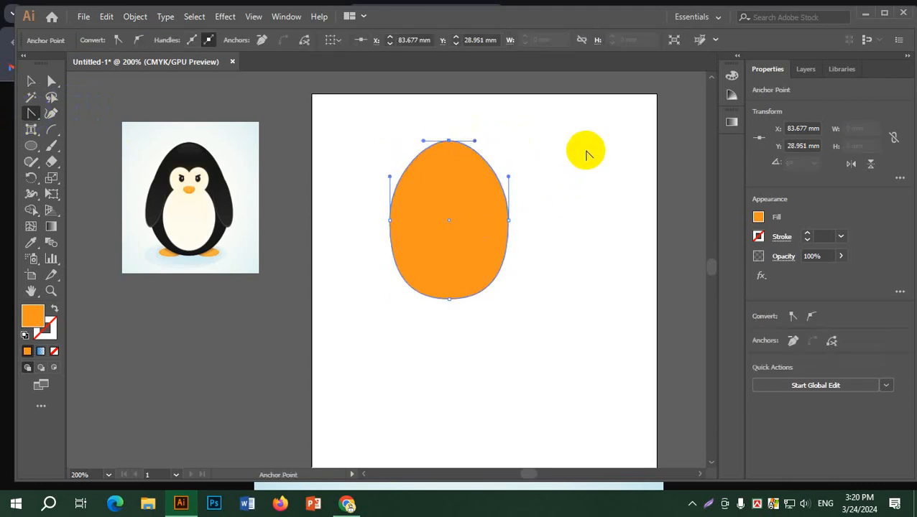
Move the orange shape's top anchor point straight up by about 6.55 mm to make a taller egg form.
left_click(51, 81)
left_click_drag(447, 141, 450, 195)
left_click(546, 205)
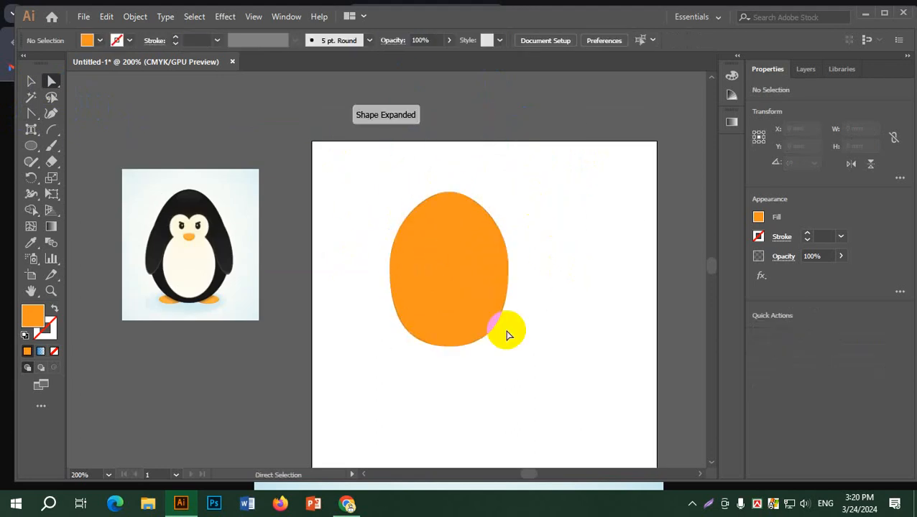
left_click(454, 254)
left_click(449, 194)
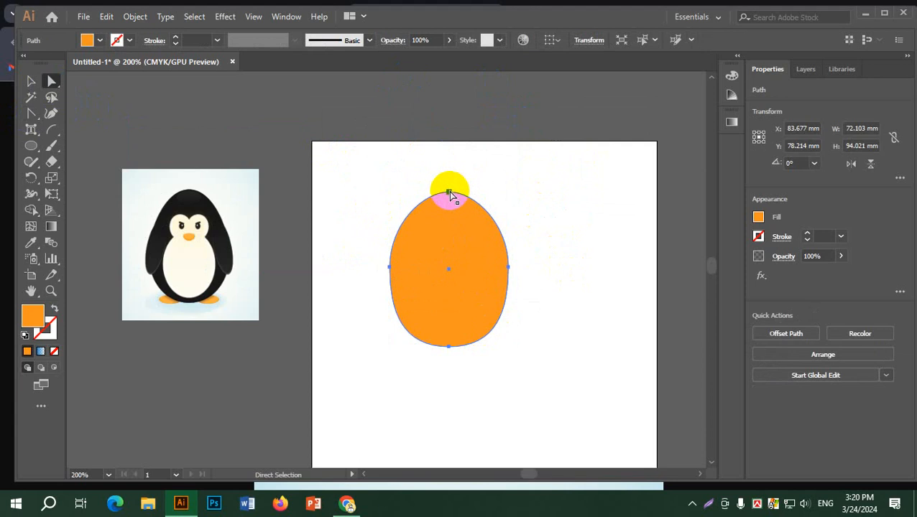
left_click_drag(450, 194, 450, 174)
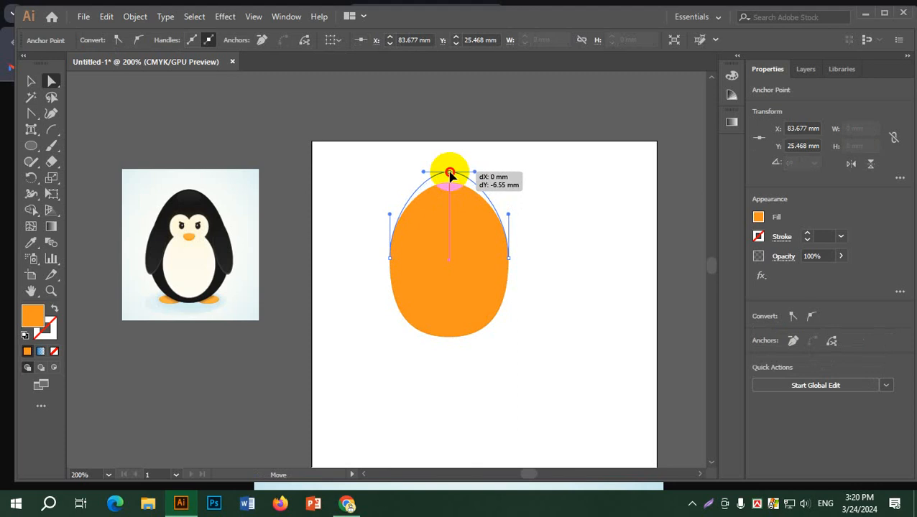
left_click_drag(450, 174, 449, 174)
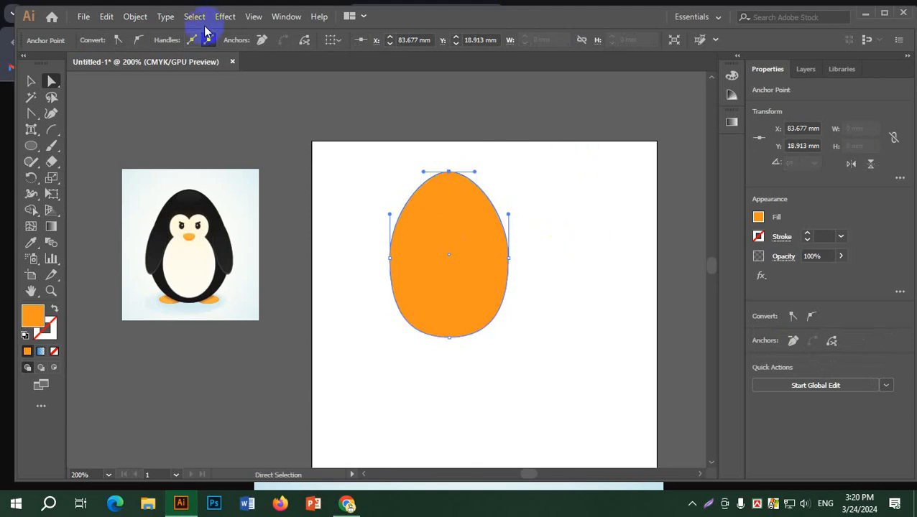
left_click(255, 20)
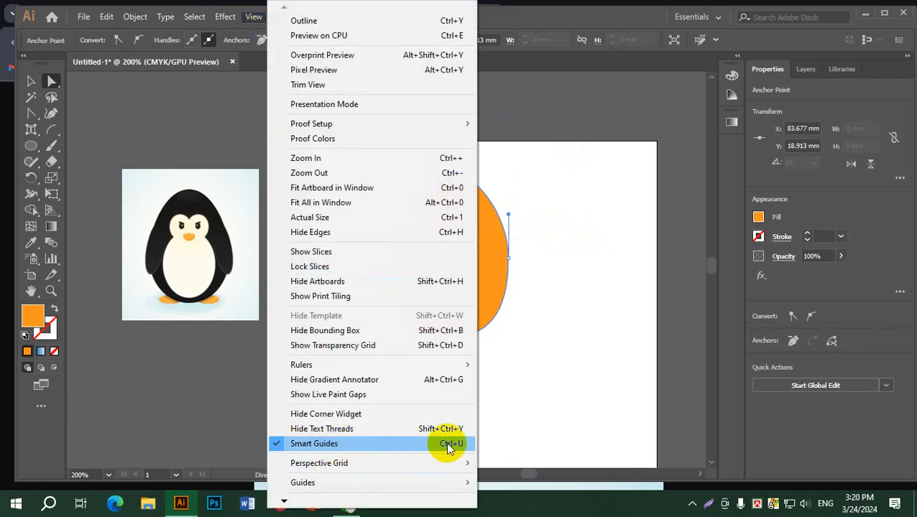
left_click(553, 211)
left_click(563, 202)
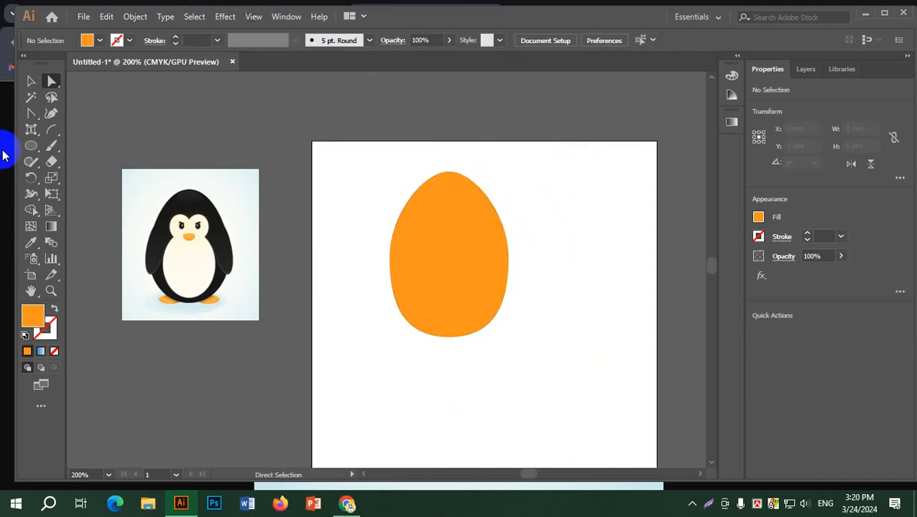
Draw an upright ellipse about 53 × 68 mm over the lower part of the orange body and fill it grey.
left_click(30, 146)
left_click_drag(425, 231, 513, 340)
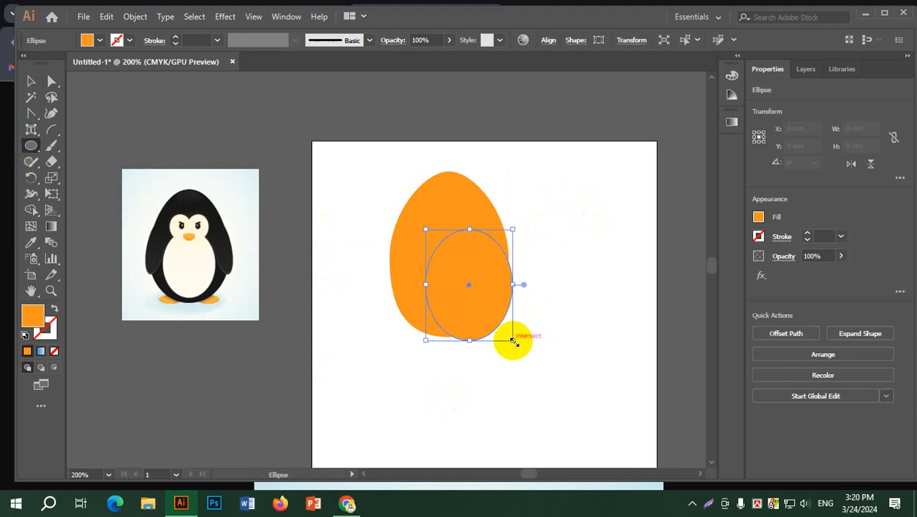
left_click(99, 42)
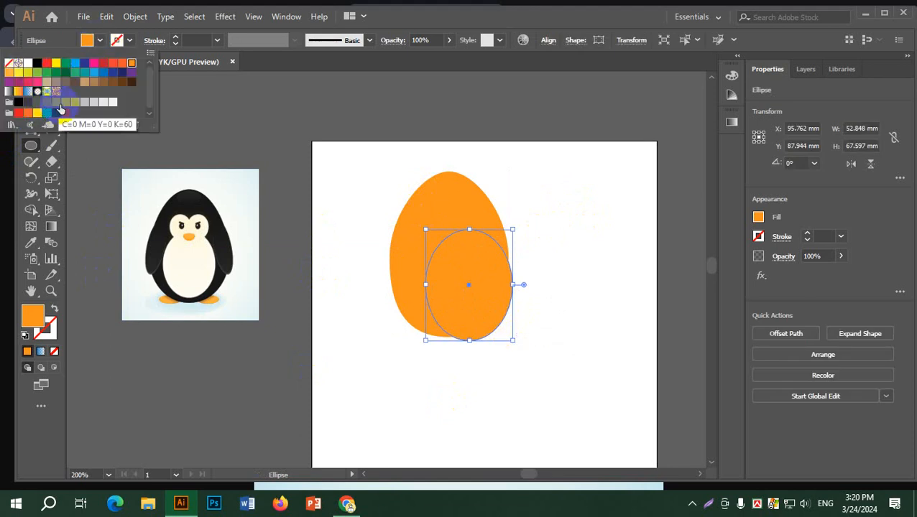
left_click(75, 101)
left_click(168, 94)
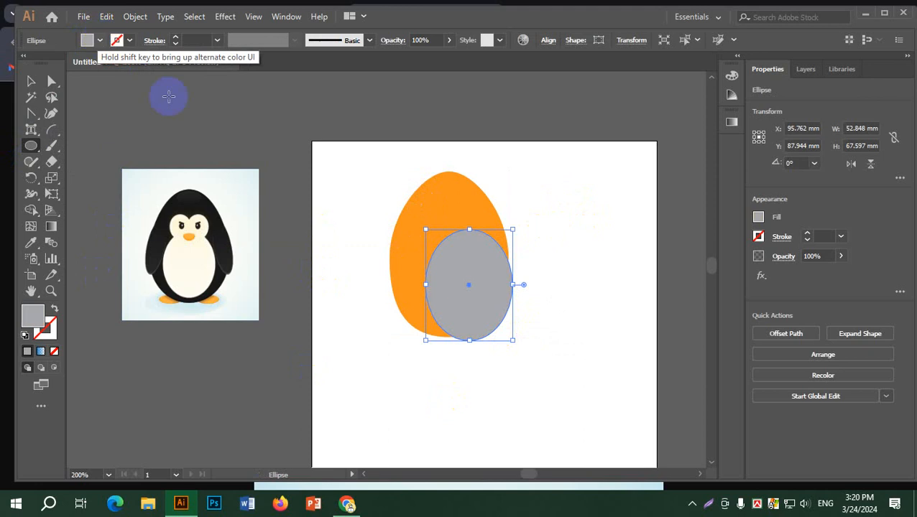
Move the grey ellipse inside the lower part of the orange body to serve as the belly.
left_click(31, 81)
left_click(452, 303)
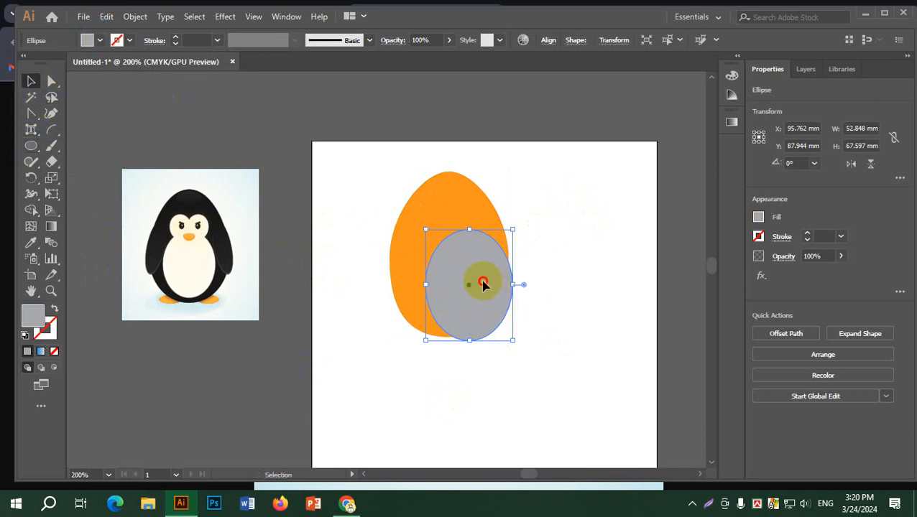
mouse_move(480, 282)
left_mouse_down()
mouse_move(473, 273)
mouse_move(480, 290)
left_mouse_up()
Change the orange egg-shaped body's fill to black.
left_click(466, 189)
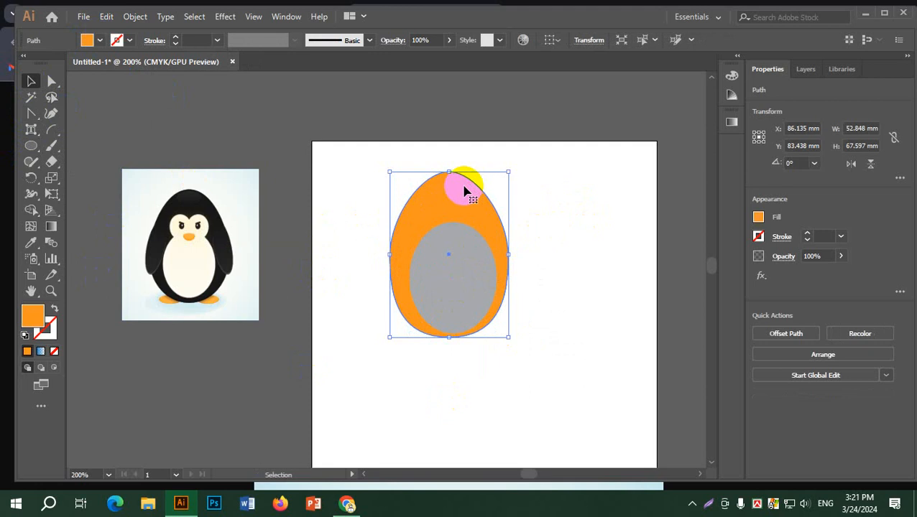
left_click(102, 41)
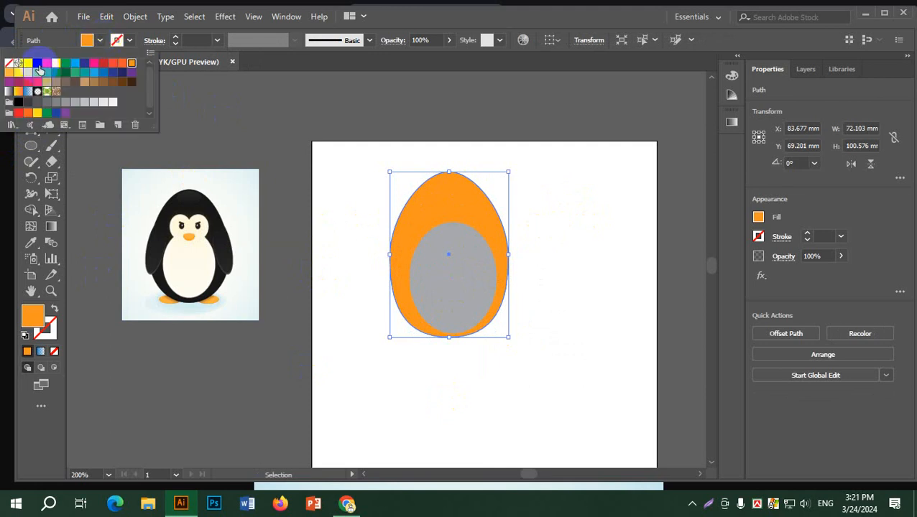
left_click(37, 65)
left_click(600, 224)
Centre the grey belly ellipse horizontally on the black body and stretch its top upward to a height of about 72 mm.
left_click_drag(480, 281, 467, 272)
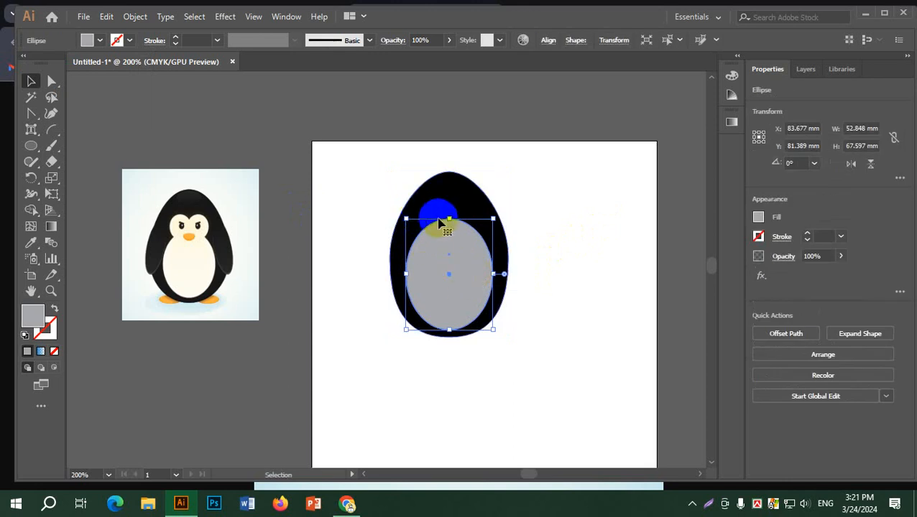
mouse_move(448, 218)
left_mouse_down()
mouse_move(447, 202)
mouse_move(449, 212)
left_mouse_up()
left_click(563, 241)
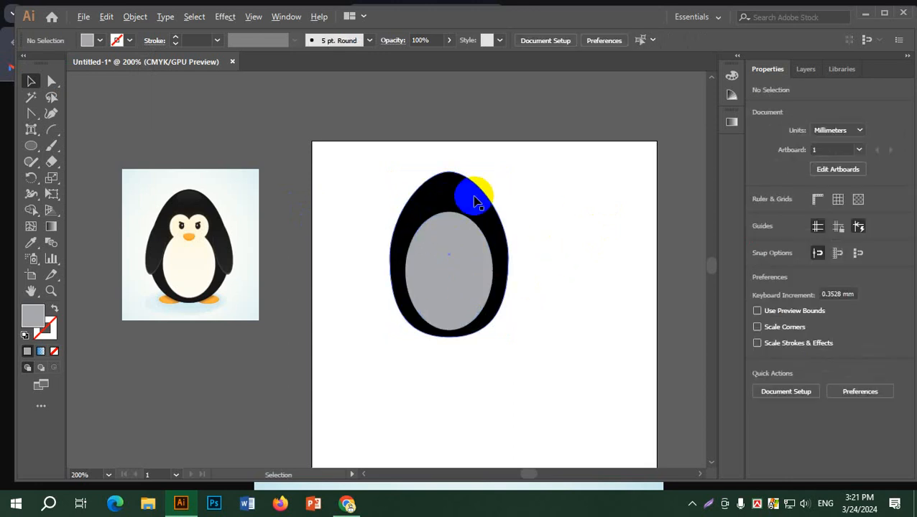
Shorten the black body from its top edge to a height of about 98 mm.
scroll(475, 195, "up", 2)
left_click(464, 201)
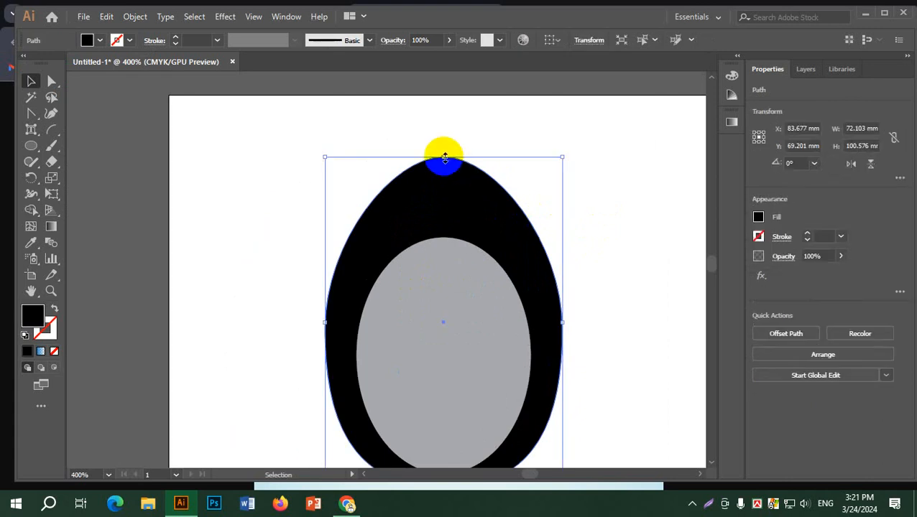
left_click_drag(443, 166, 440, 164)
left_click(137, 169)
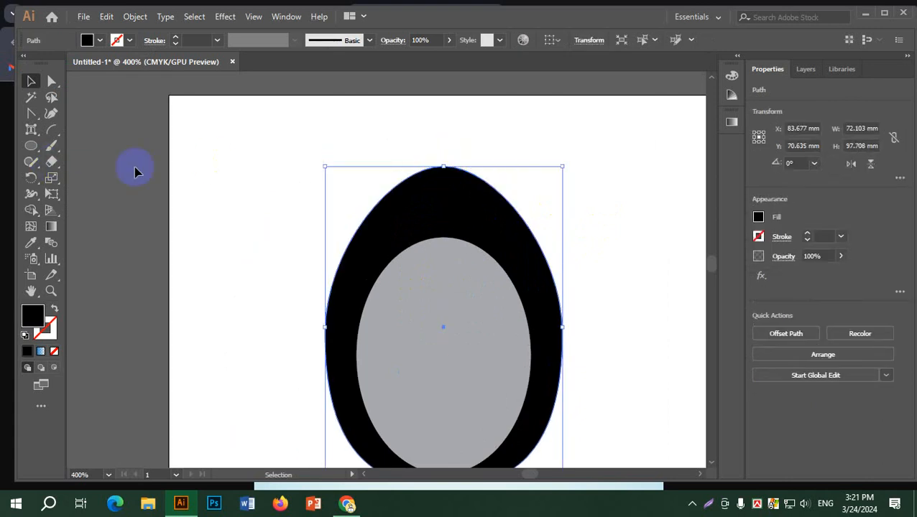
Move the penguin reference image closer to the drawn body so it overlaps the artboard's left edge.
left_click(28, 147)
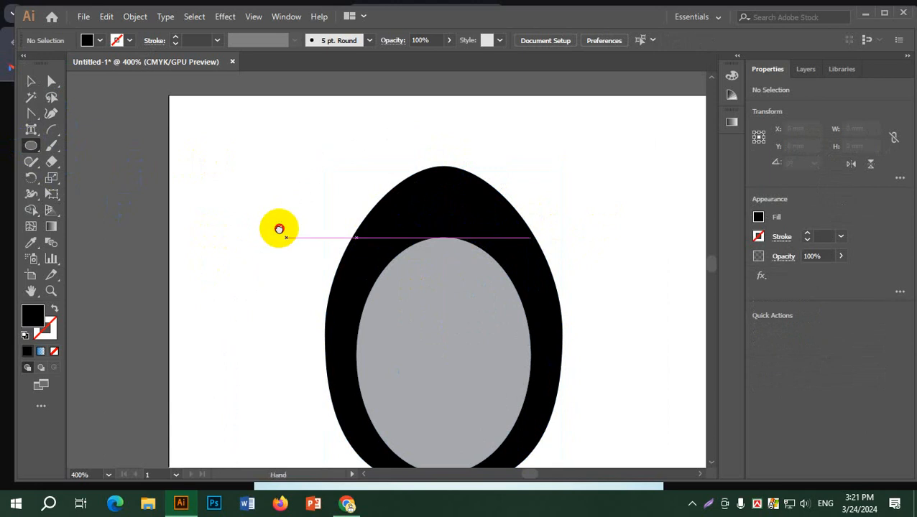
left_click_drag(278, 229, 420, 166)
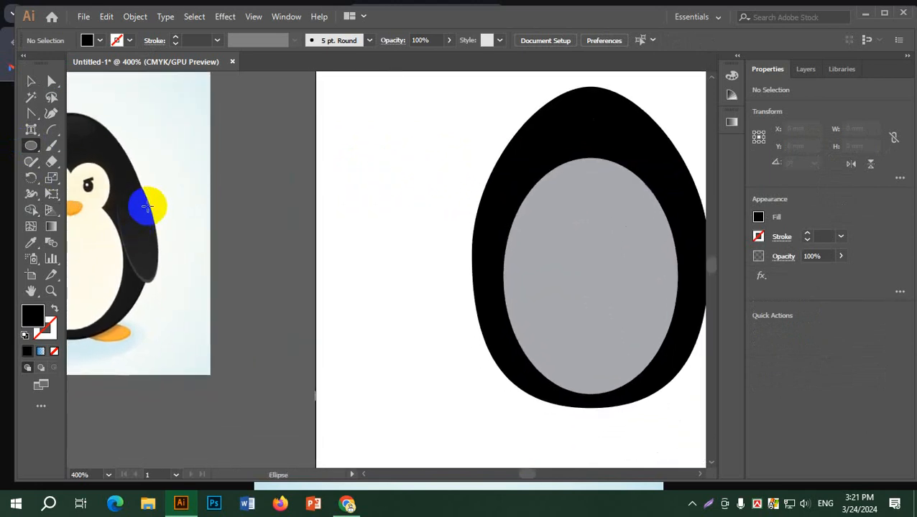
left_click(31, 81)
left_click_drag(166, 237, 332, 237)
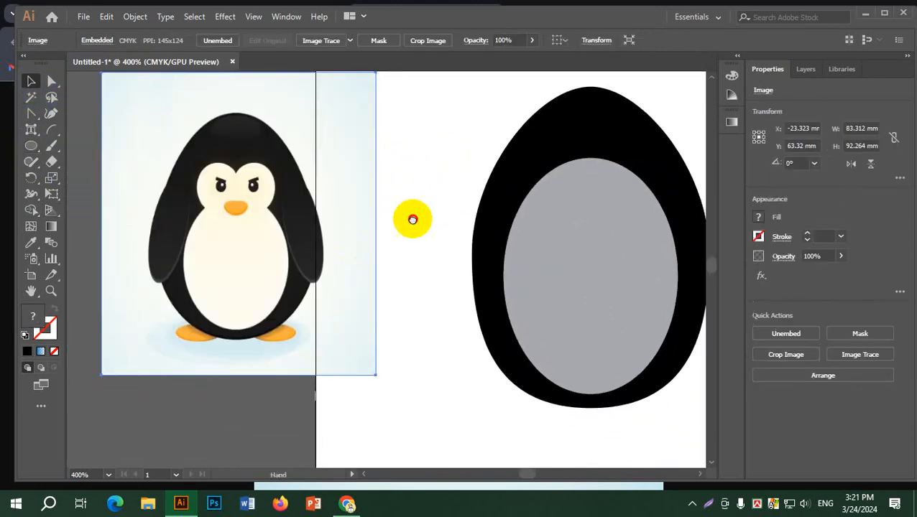
left_click_drag(413, 217, 343, 230)
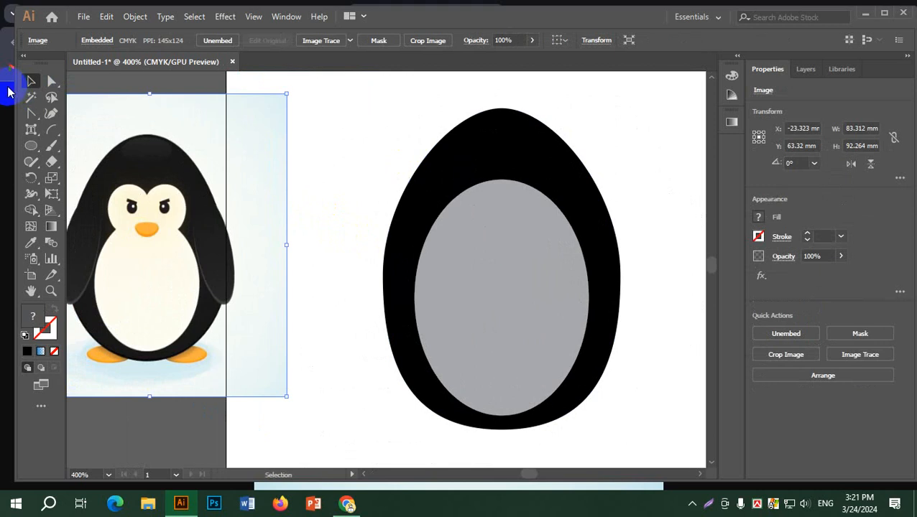
Draw an upright ellipse about 13 × 18 mm across the belly's upper edge for the face and fill it white.
left_click(31, 148)
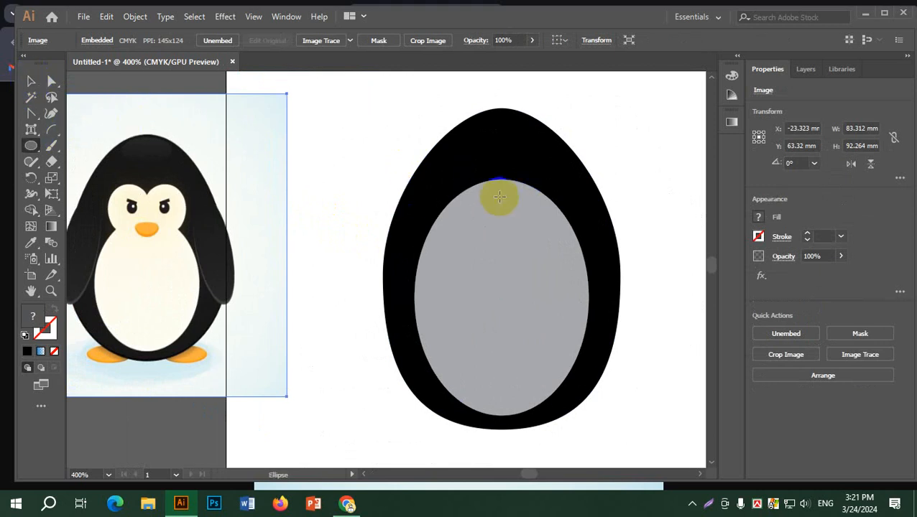
left_click_drag(504, 168, 547, 226)
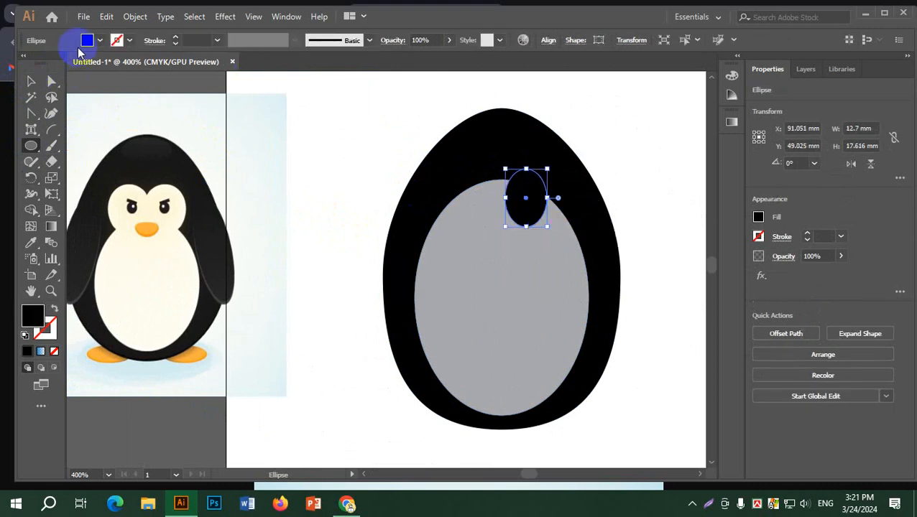
left_click(100, 41)
left_click(26, 65)
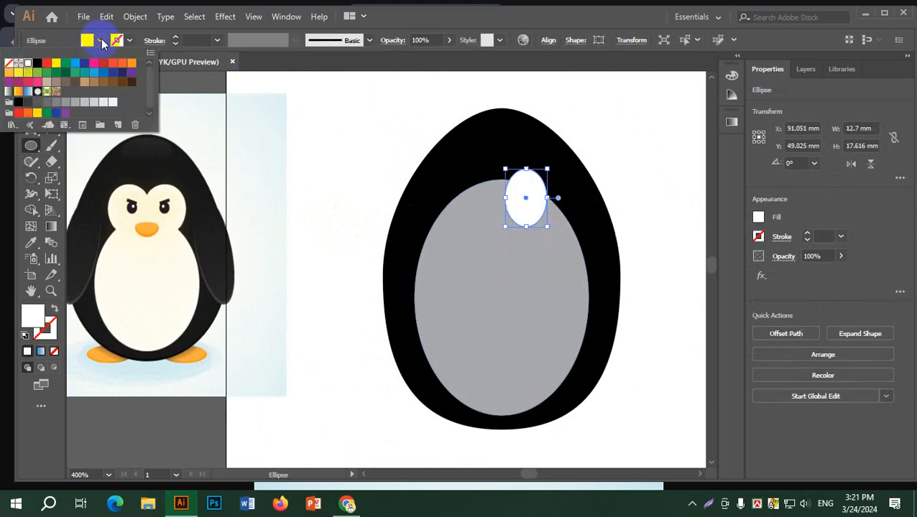
Move the white ellipse up slightly and duplicate it beside itself, forming an overlapping pair about 23 mm wide centred on the body.
left_click(31, 85)
left_click_drag(530, 214, 520, 188)
left_click(528, 188, "shift")
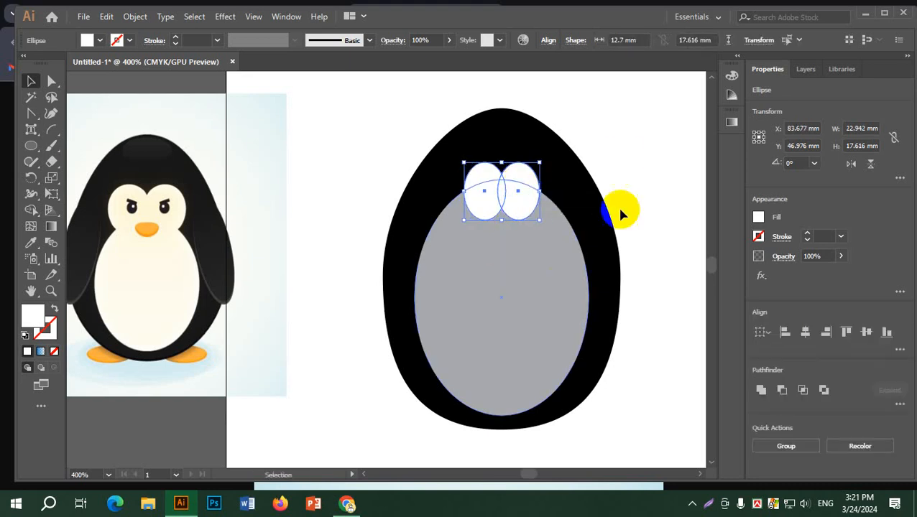
left_click(620, 156)
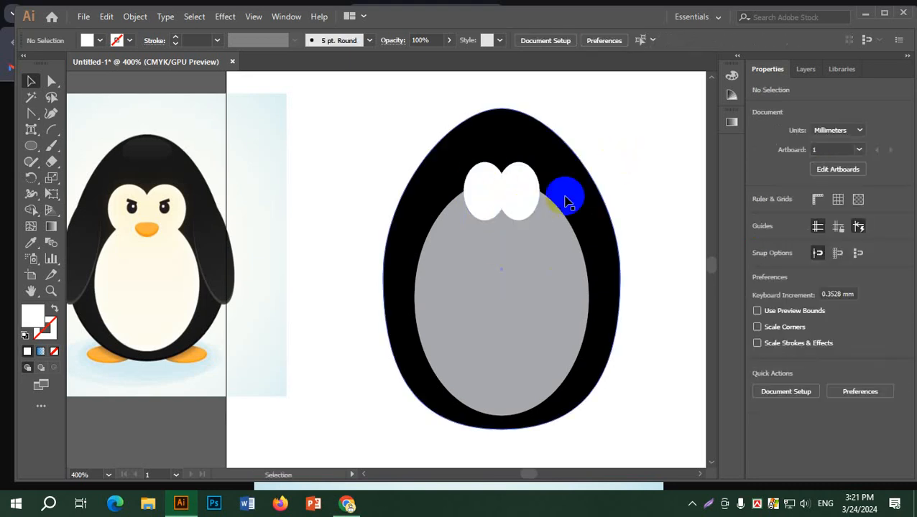
Fill the large grey belly ellipse with white.
left_click(501, 272)
left_click(99, 40)
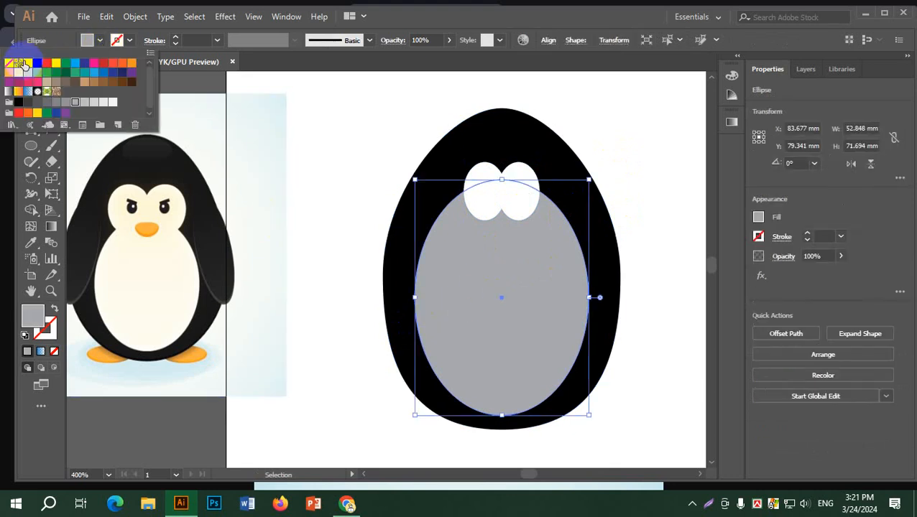
left_click(20, 63)
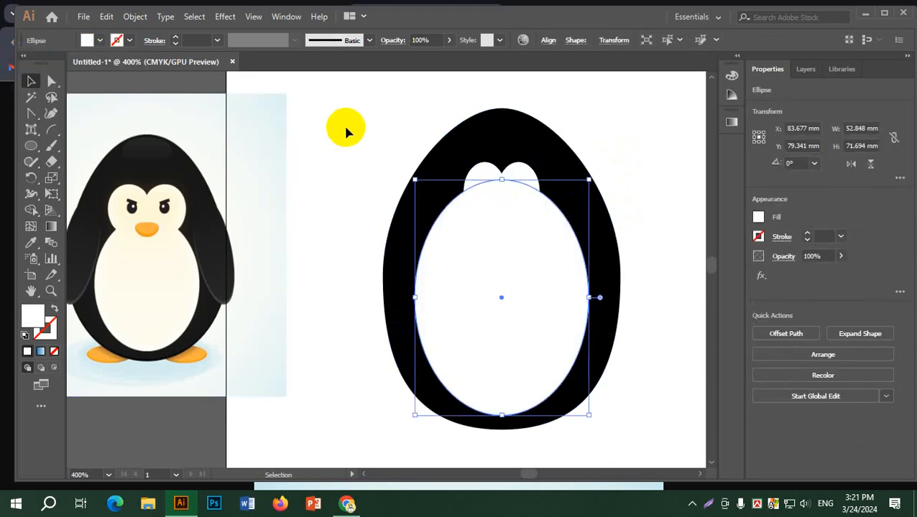
left_click(364, 260)
Move the two overlapping white face ellipses up about 5 mm so they rise further above the belly.
left_click(528, 176)
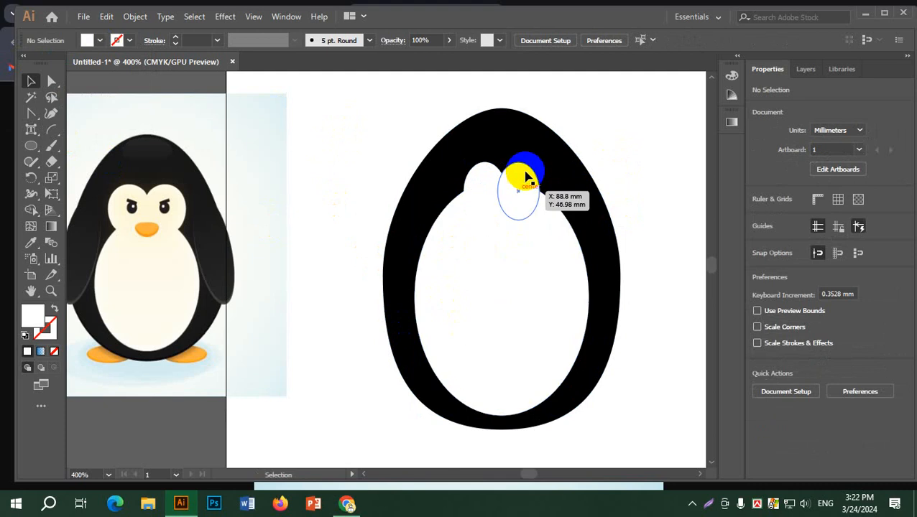
left_click_drag(528, 176, 522, 157)
left_click(494, 177, "shift")
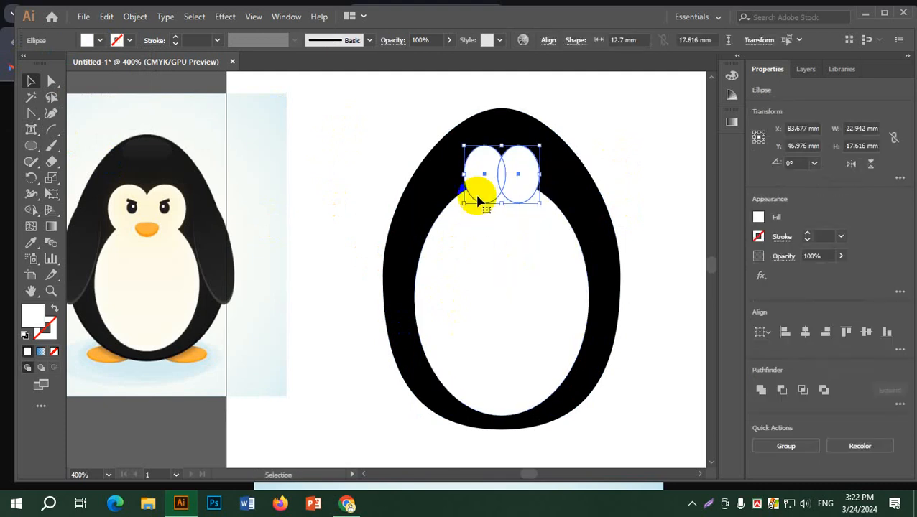
left_click(621, 176)
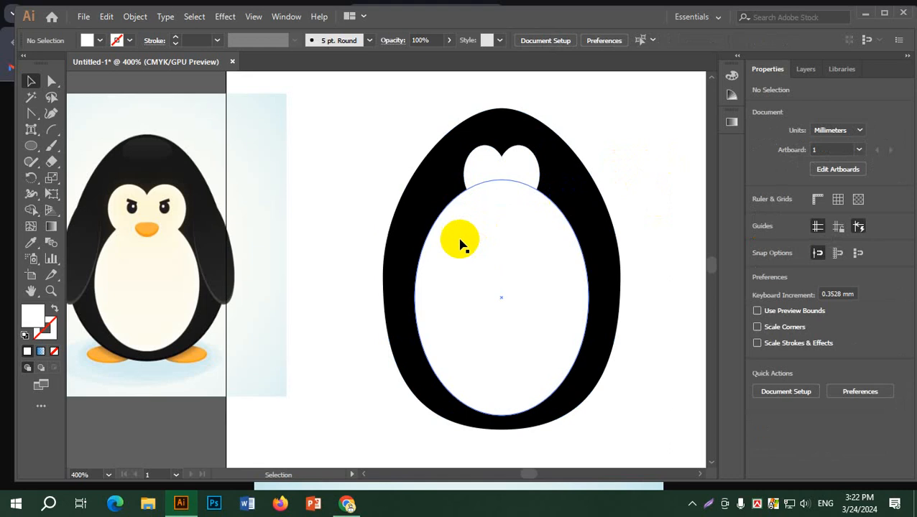
Widen the left face ellipse to about 14.7 mm and replace the right one with a matching copy of it.
left_click(477, 177)
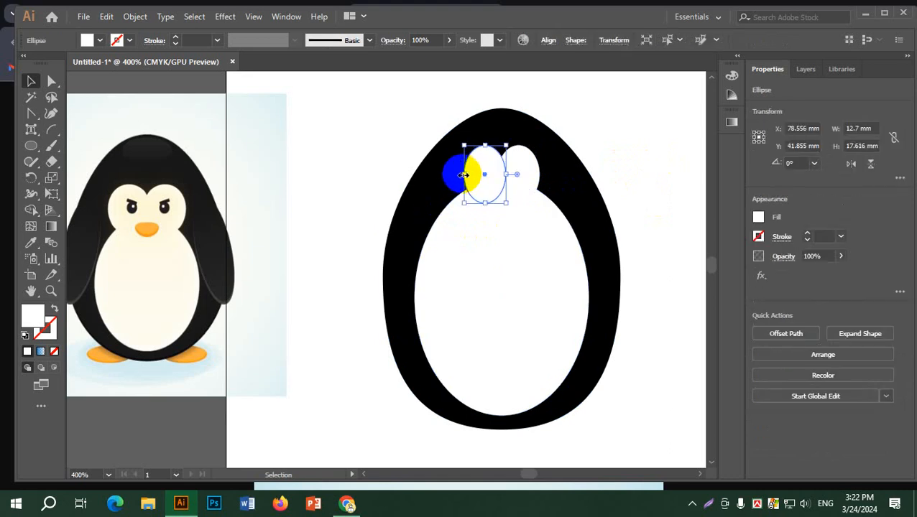
left_click_drag(461, 173, 532, 166)
left_click(527, 178)
key("Delete")
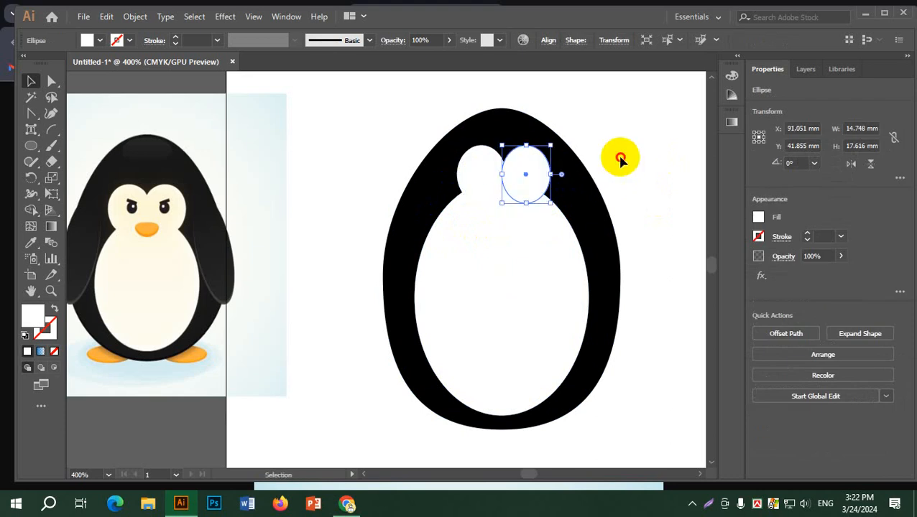
Draw a circle about 4.9 mm across as the pupil in the right-hand eye patch and fill it black.
left_click(620, 158)
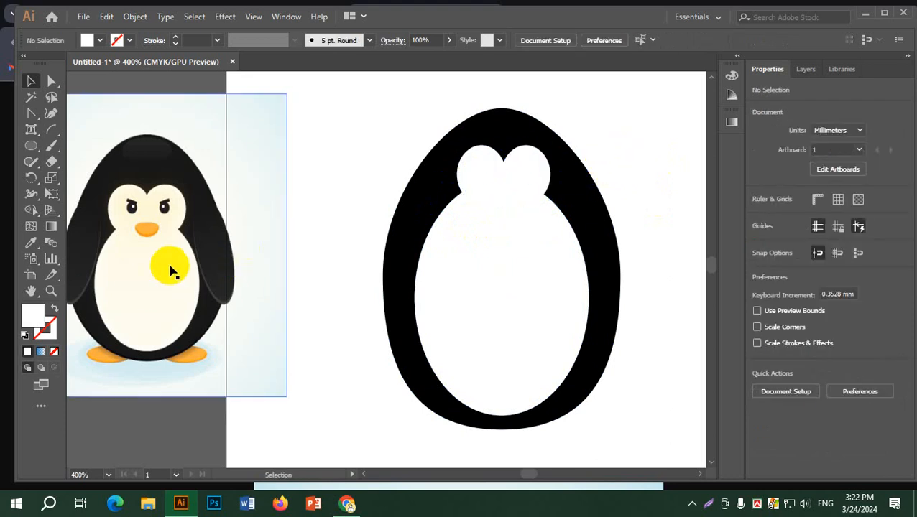
left_click(31, 132)
left_click(32, 147)
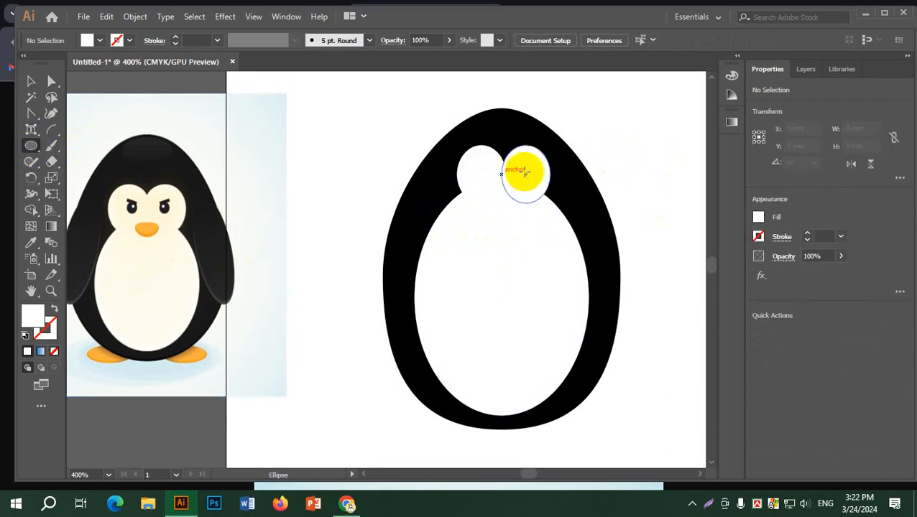
left_click(513, 170)
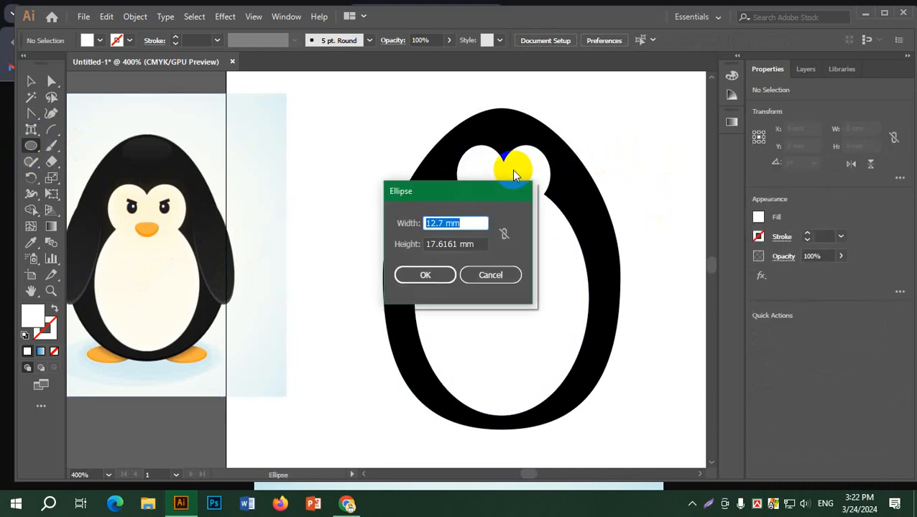
left_click(501, 277)
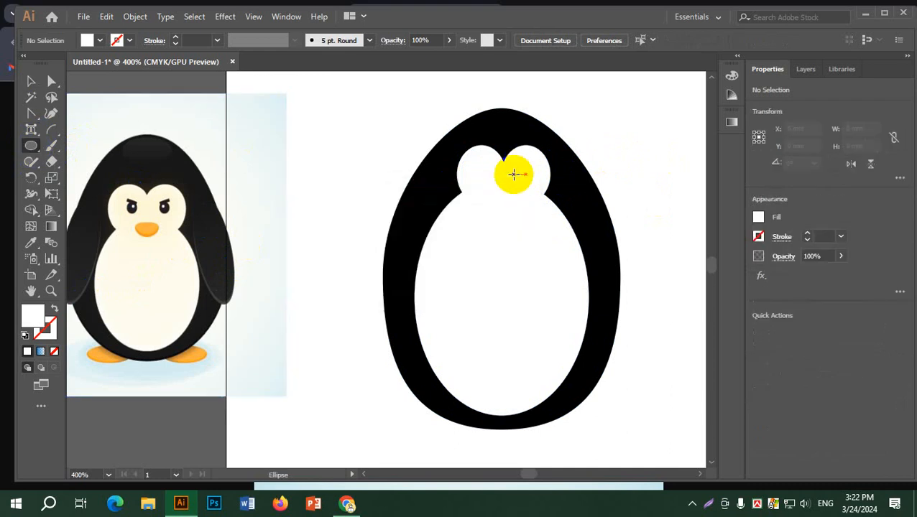
left_click_drag(513, 174, 532, 191)
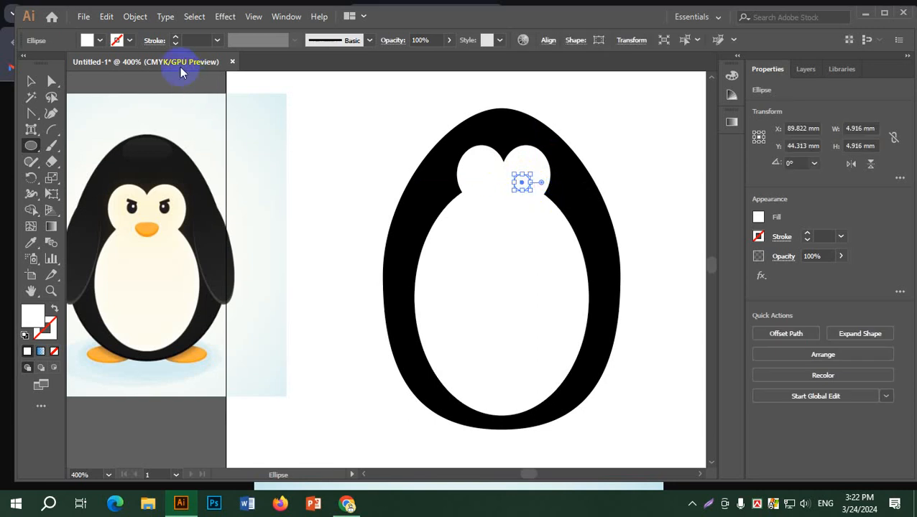
left_click(100, 41)
left_click(19, 101)
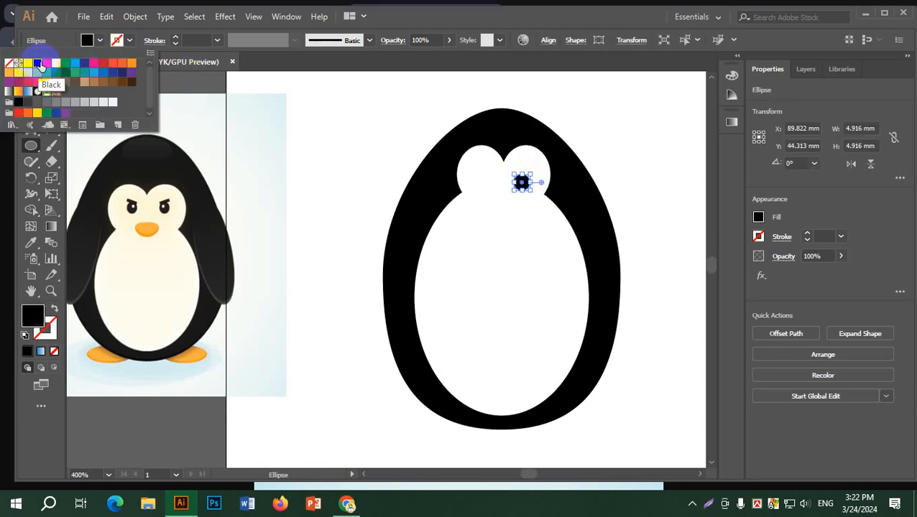
left_click(100, 40)
Draw a highlight circle about 1.3 mm across in the upper left of the black pupil and fill it white.
scroll(526, 191, "up", 4)
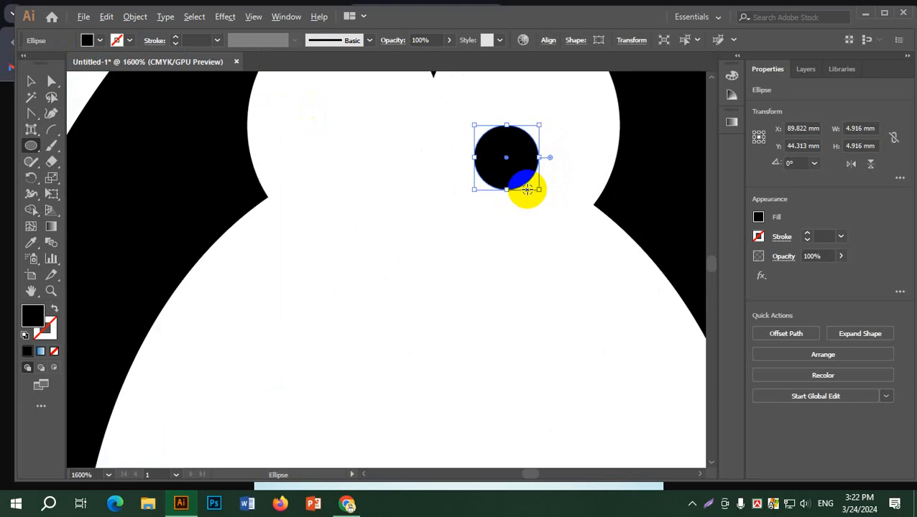
left_click(31, 81)
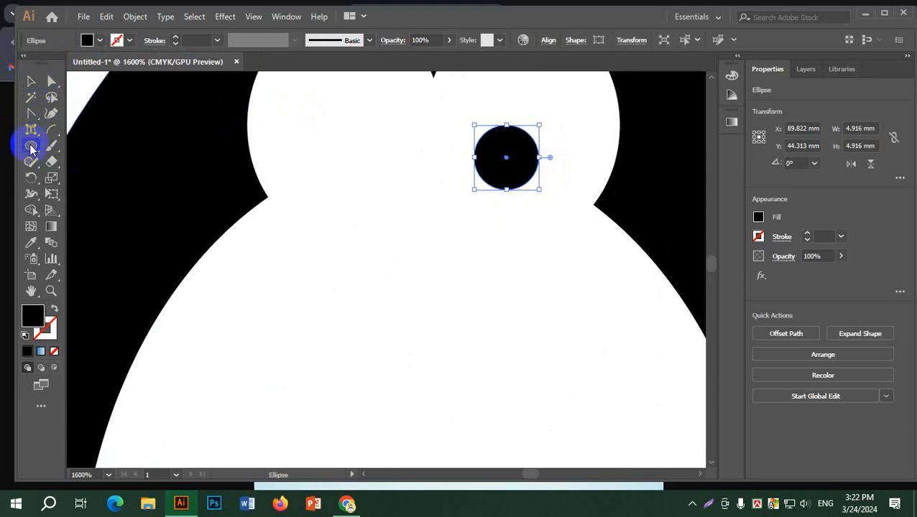
left_click_drag(495, 141, 508, 152)
left_click(98, 40)
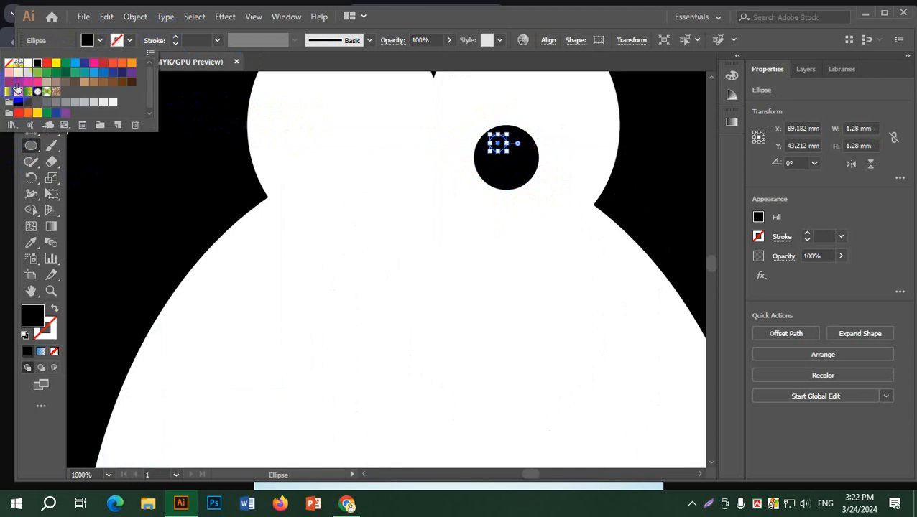
left_click(27, 64)
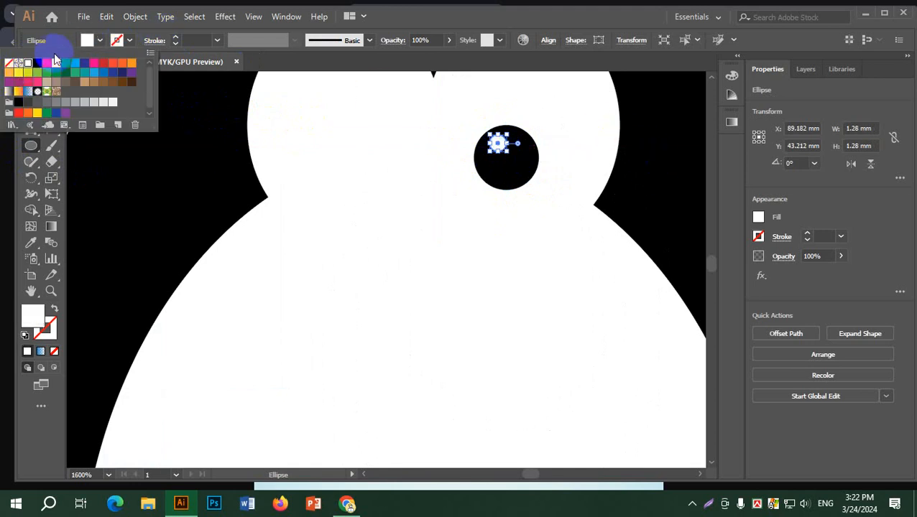
left_click(98, 40)
left_click(35, 81)
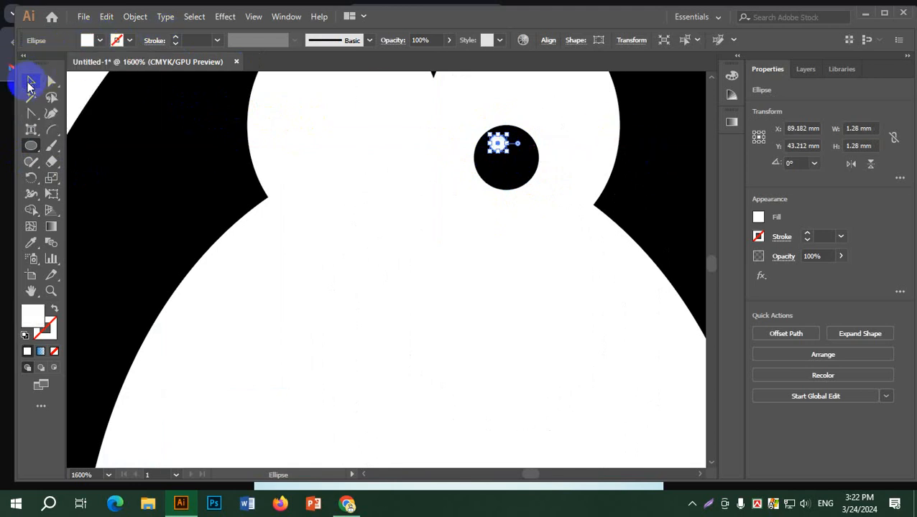
scroll(470, 153, "down", 4)
left_click(604, 116)
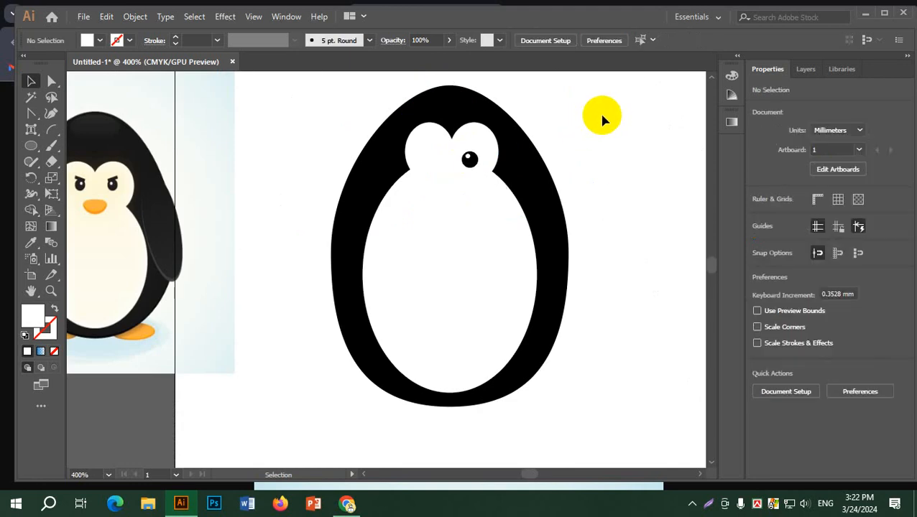
Draw a rectangular eyebrow about 5.2 by 1.2 mm just above the pupil and fill it black.
scroll(501, 152, "up", 3)
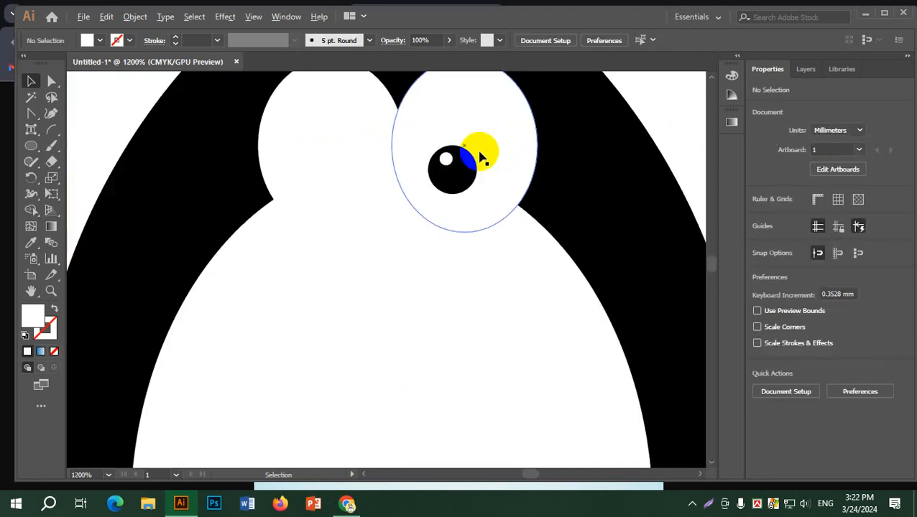
left_click(28, 149)
left_click(90, 138)
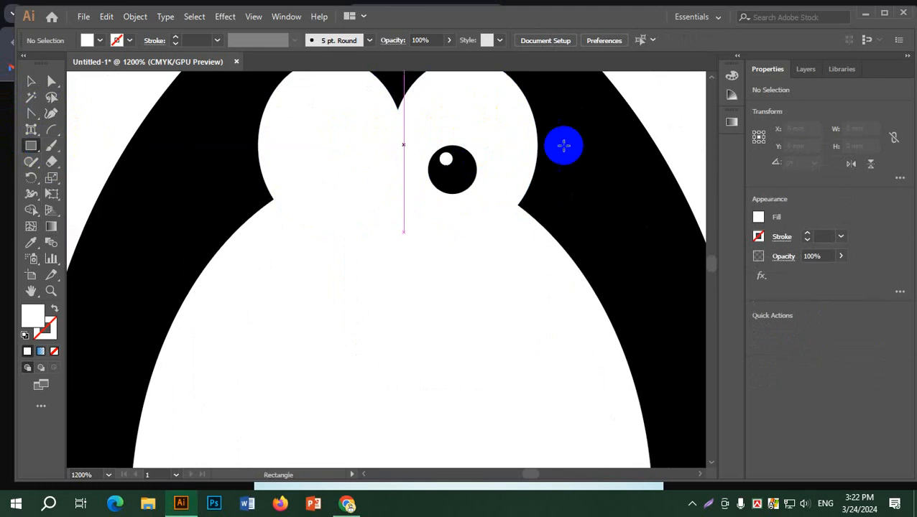
left_click_drag(433, 135, 486, 147)
left_click(87, 40)
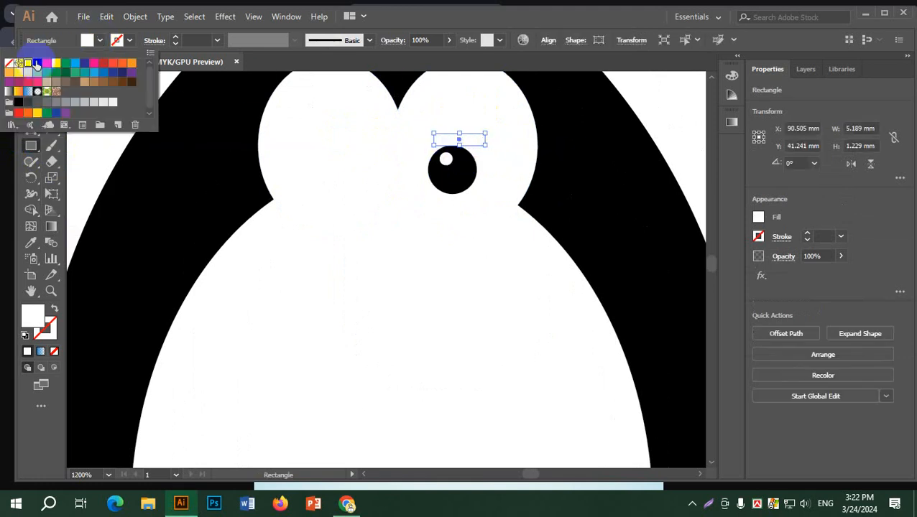
left_click(37, 64)
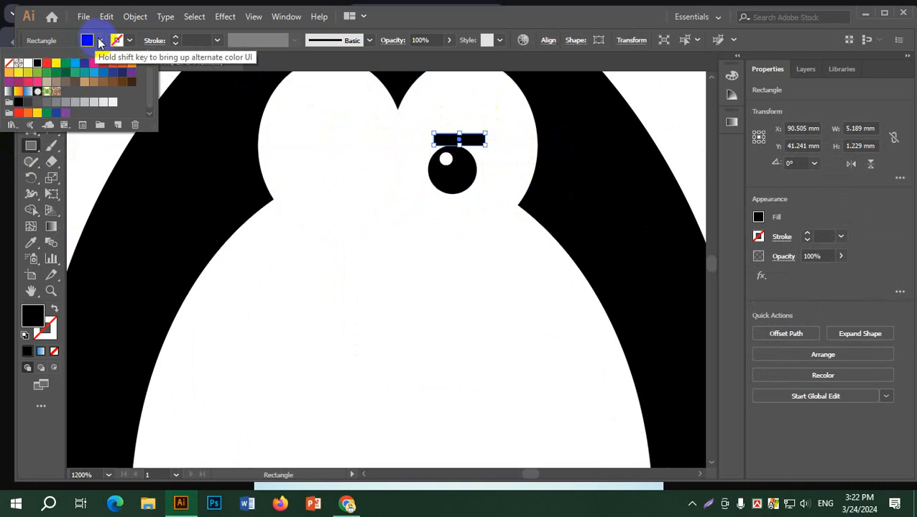
Rotate the eyebrow to about 16° so it slopes down toward the beak side and place it overlapping the pupil's top.
left_click(31, 80)
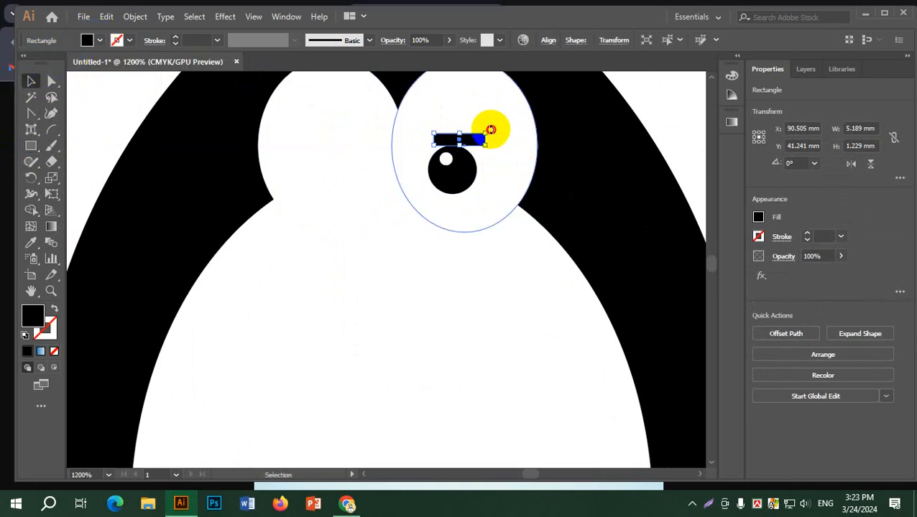
left_click_drag(491, 129, 484, 161)
scroll(460, 139, "up", 4)
left_click_drag(411, 230, 411, 248)
left_click_drag(489, 150, 485, 160)
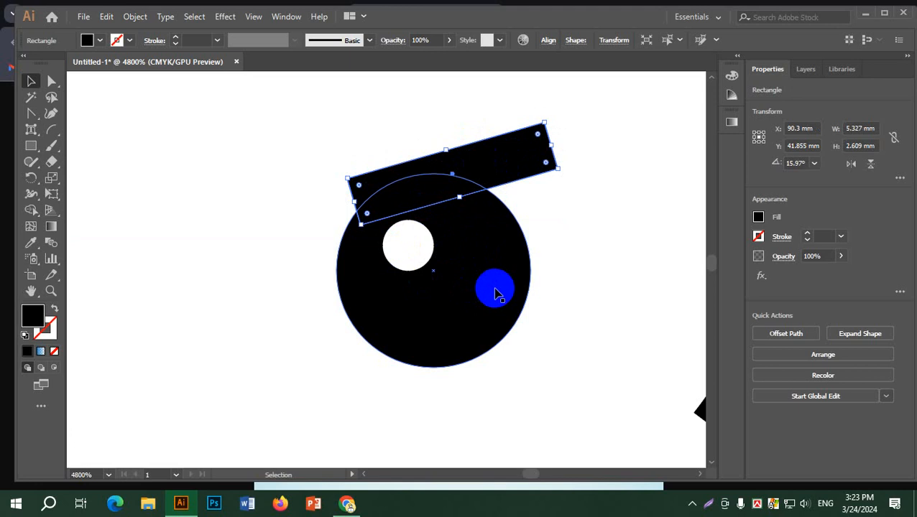
Move the white highlight slightly left and down, closer to the pupil's left edge.
left_click_drag(405, 251, 387, 260)
left_click(465, 286)
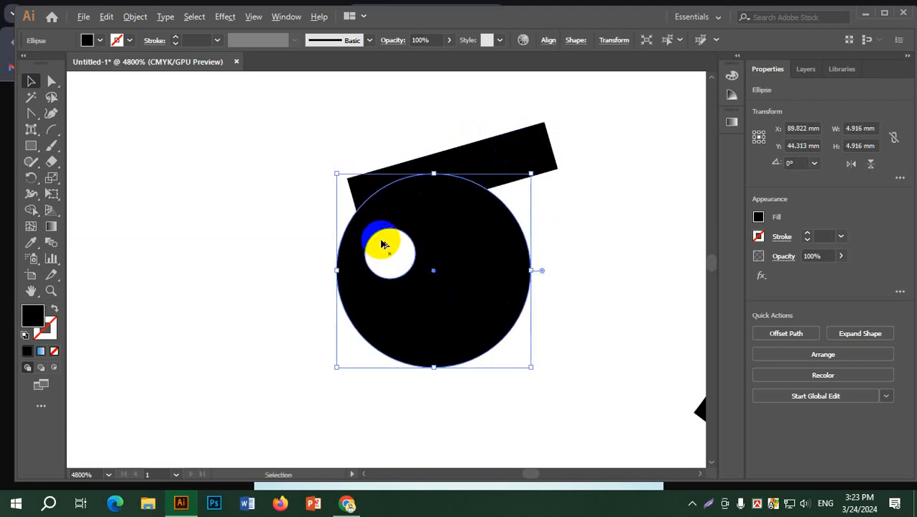
scroll(381, 241, "up", 5)
left_click(230, 219)
Draw a tiny ellipse in the white highlight's upper left and rotate it to 330°, about 0.3 by 0.4 mm overall.
left_click(30, 147)
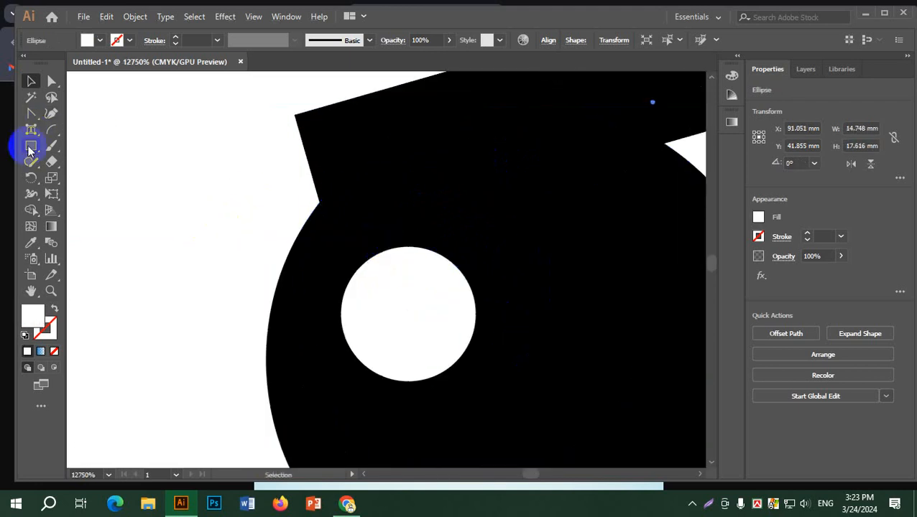
left_click_drag(33, 148, 86, 179)
left_click_drag(436, 262, 371, 306)
left_click(31, 80)
right_click(441, 275)
left_click_drag(390, 268, 394, 279)
Fill the tiny tilted ellipse inside the highlight with black.
left_click(100, 40)
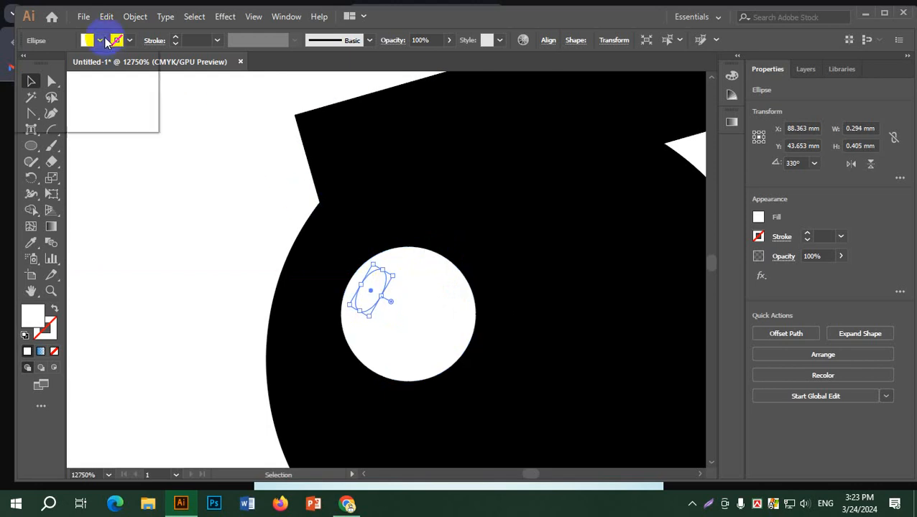
left_click(19, 66)
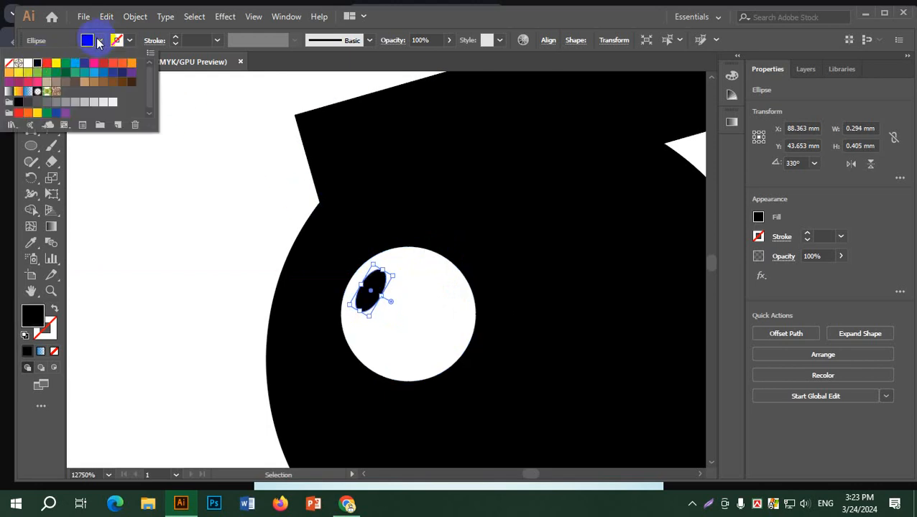
left_click(19, 66)
left_click(156, 149)
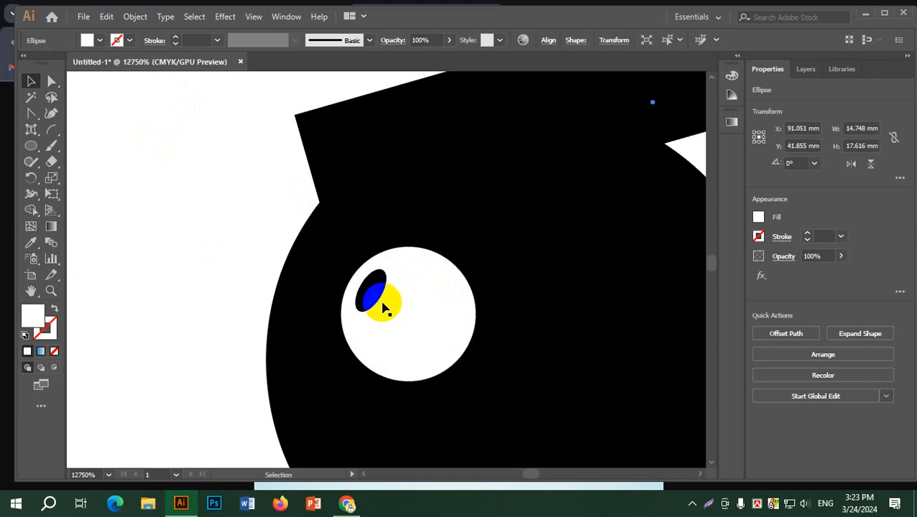
left_click(436, 339)
Group the eyebrow, pupil, white highlight and tiny black ellipse into one eye object.
key("ctrl+minus")
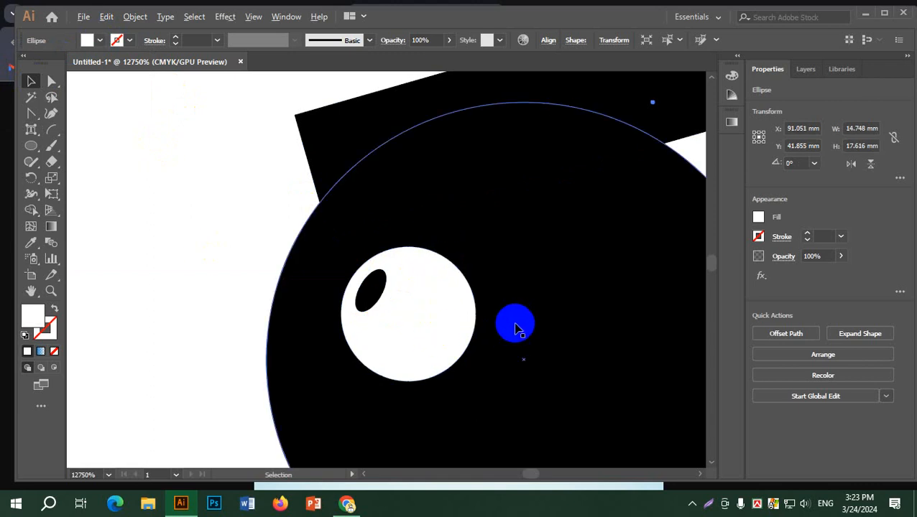
scroll(522, 322, "up", 1)
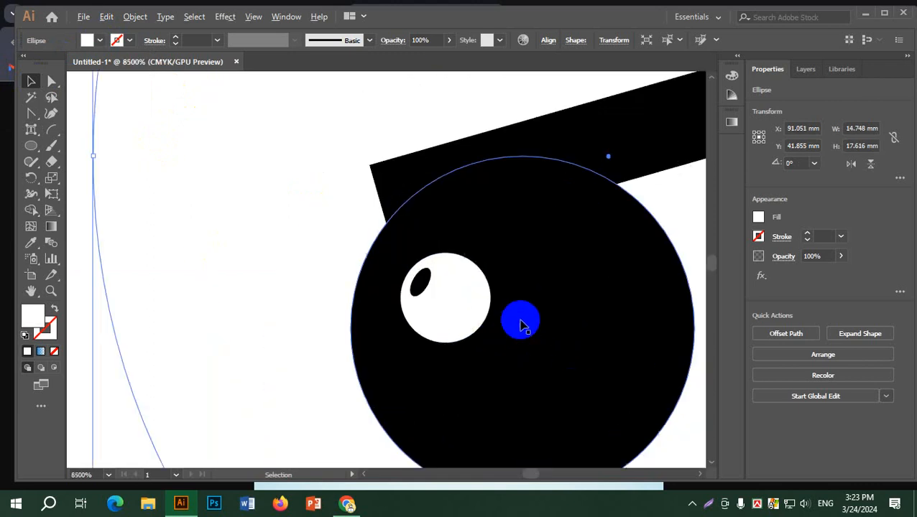
scroll(506, 314, "down", 2)
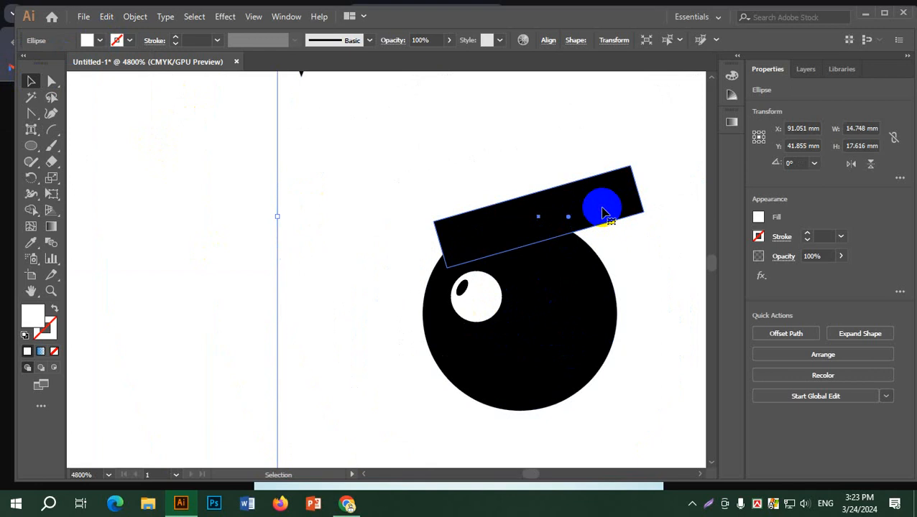
left_click(599, 207)
left_click(581, 316, "shift")
left_click_drag(580, 316, 464, 289)
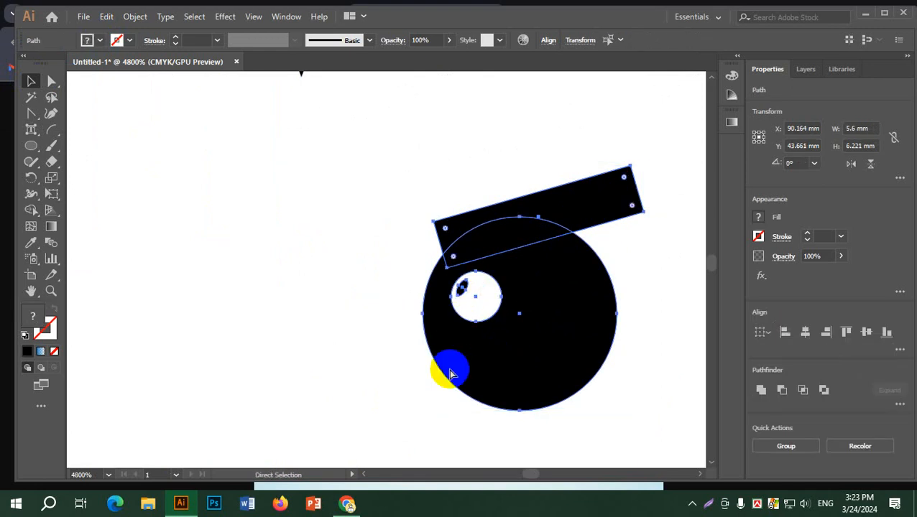
key("ctrl+g")
Create a mirrored copy of the eye group by reflecting it across the vertical axis.
left_click_drag(452, 375, 281, 219)
scroll(525, 349, "down", 1)
right_click(281, 219)
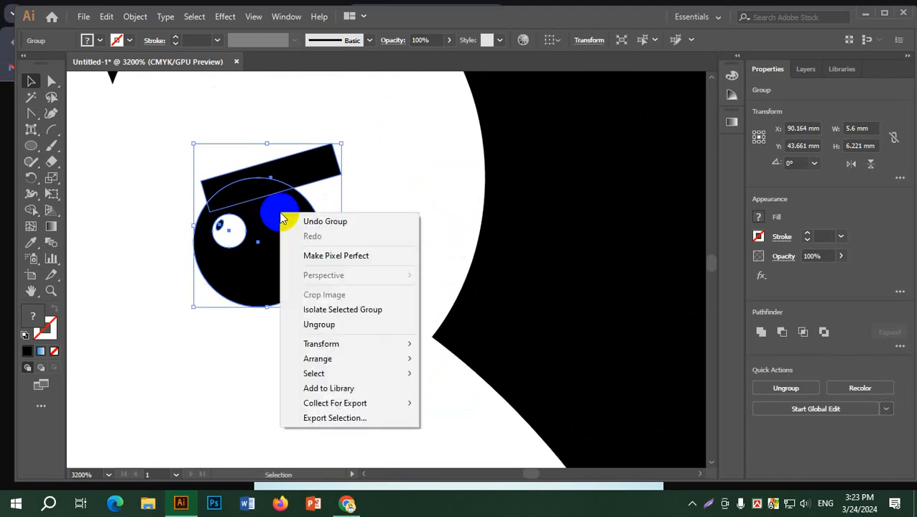
mouse_move(381, 355)
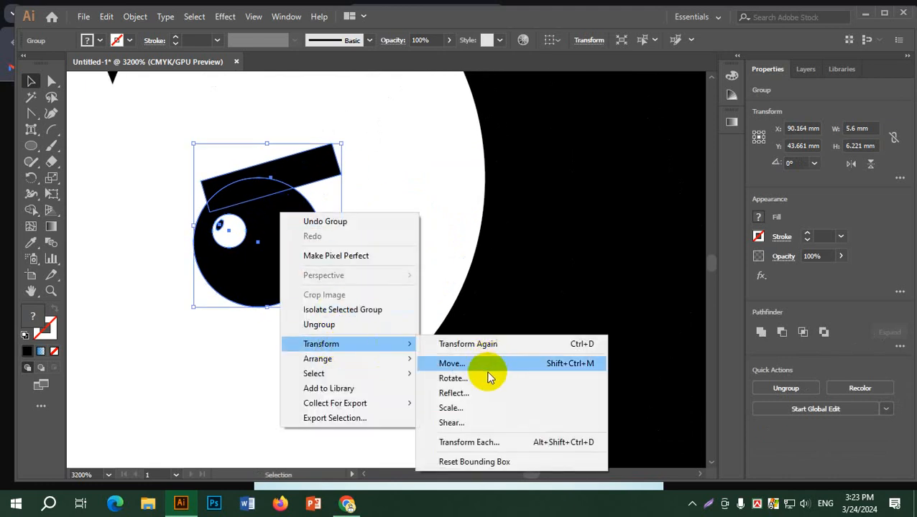
left_click(453, 392)
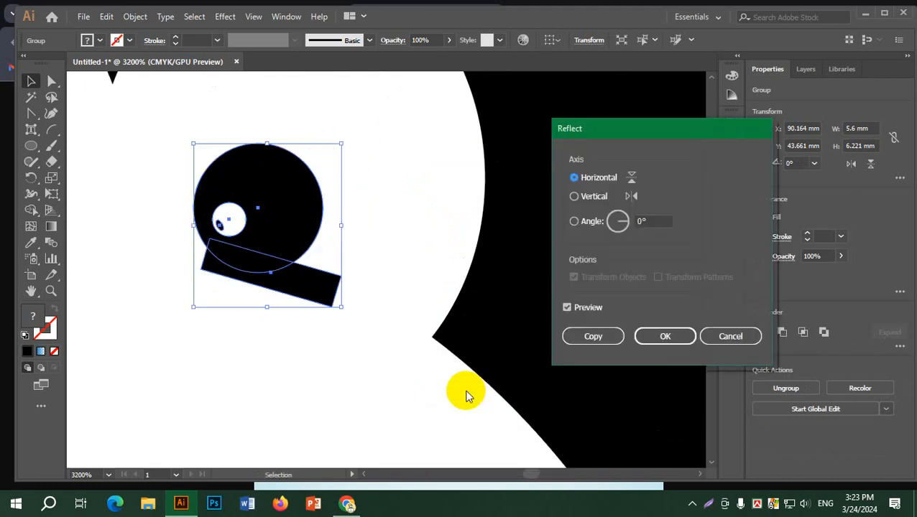
left_click(588, 202)
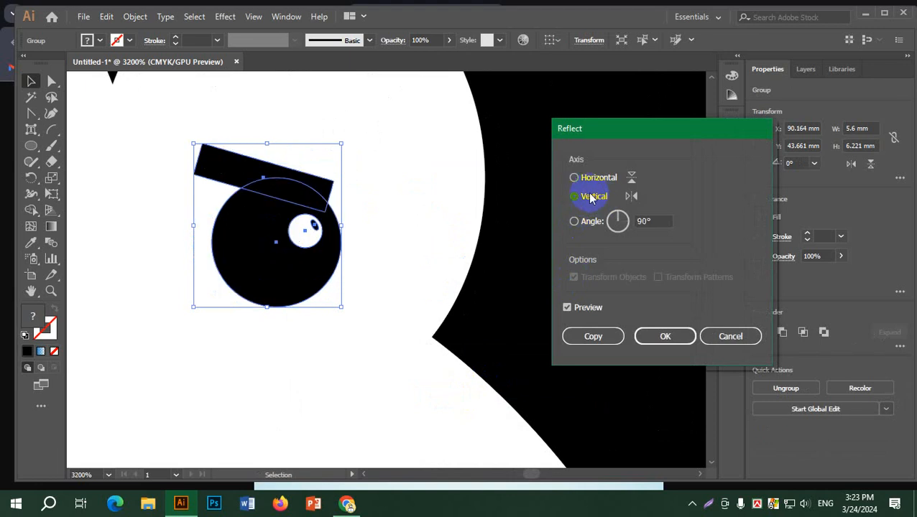
left_click(593, 338)
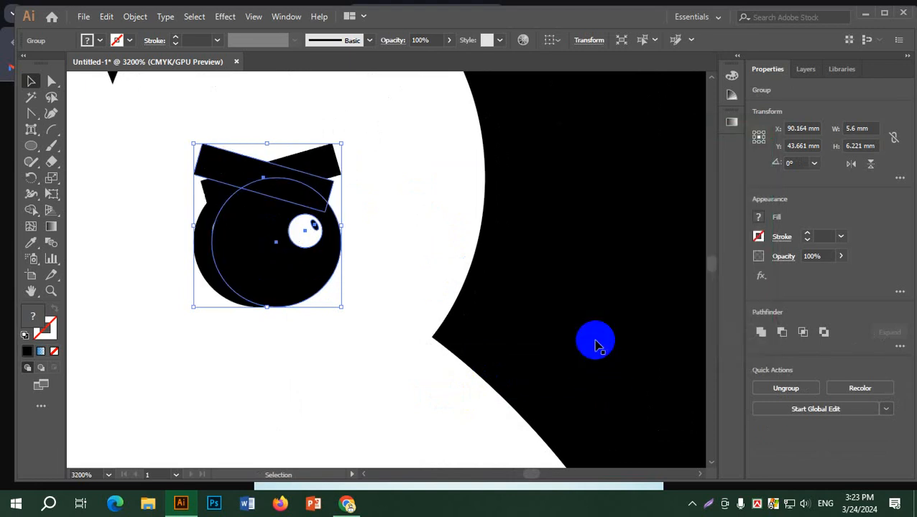
Move the mirrored eye into the left-hand eye patch and shift the original eye closer to it.
scroll(302, 332, "down", 1)
left_click(306, 291)
left_click_drag(303, 291, 158, 285)
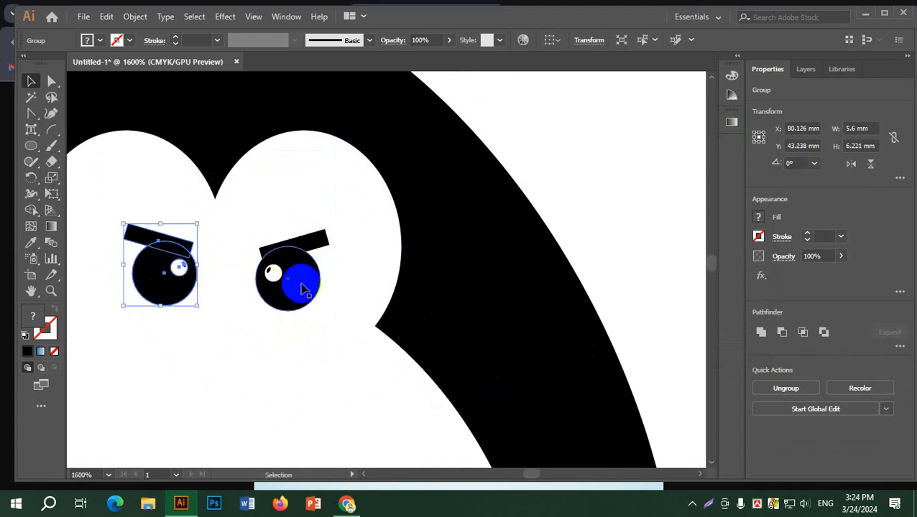
left_click_drag(304, 285, 269, 283)
left_click(625, 135)
Examine the placement of both eyes on the whole penguin and close up.
key("ctrl+minus")
key("ctrl+minus")
key("ctrl+minus")
key("ctrl+minus")
key("ctrl+minus")
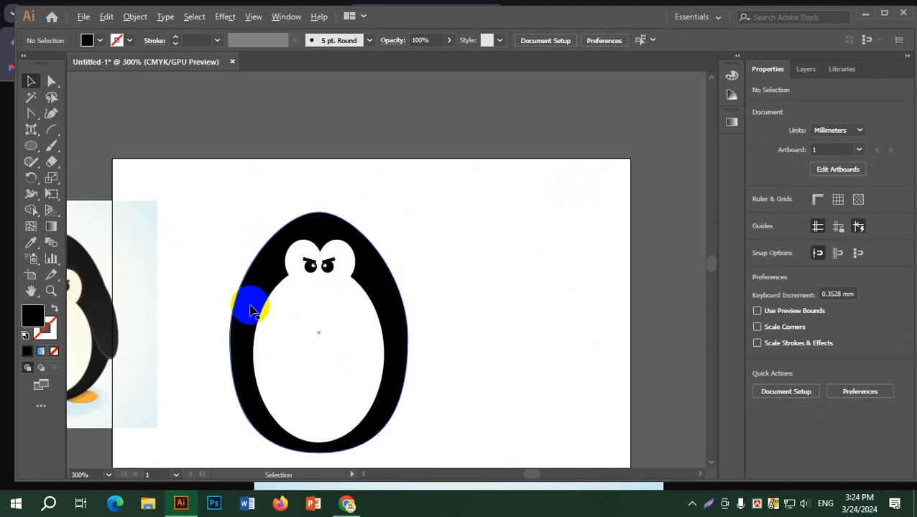
key("ctrl+plus")
key("ctrl+plus")
key("ctrl+plus")
key("ctrl+plus")
key("ctrl+plus")
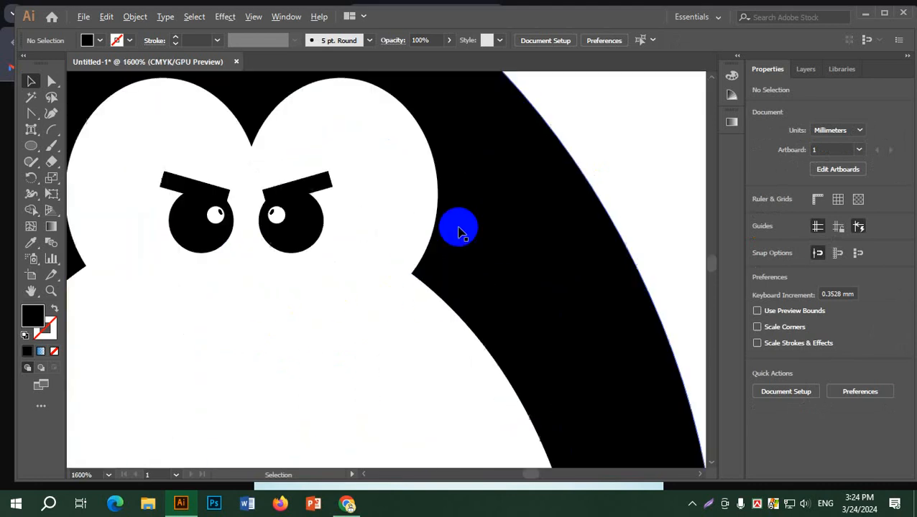
Shift the right-hand eye slightly farther from the left eye within its white patch.
left_click_drag(306, 210, 315, 211)
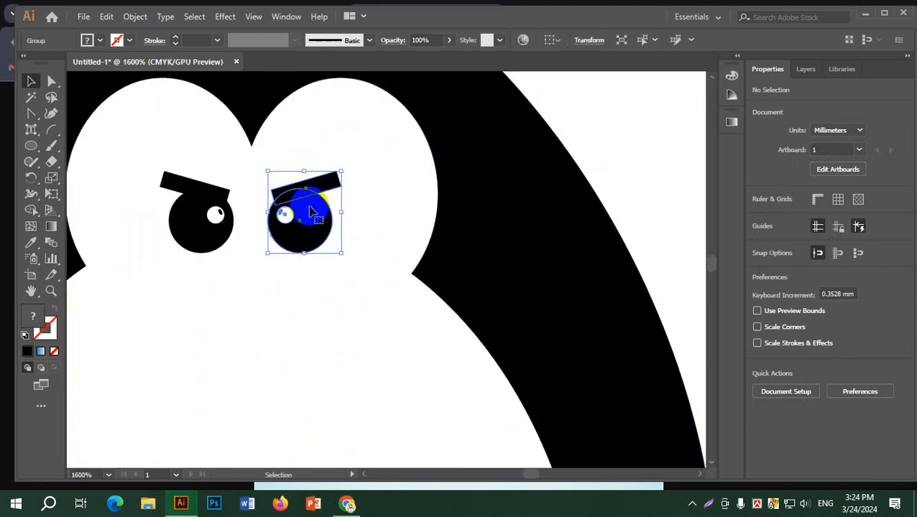
left_click(614, 190)
scroll(614, 191, "down", 3)
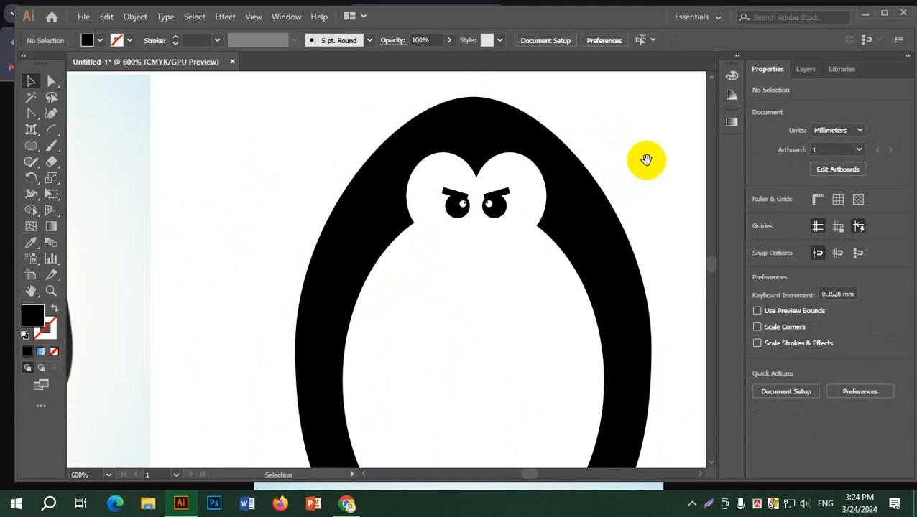
left_click_drag(645, 160, 563, 180)
Try to reposition the tiny black ellipse inside the left eye's white highlight with the Group Selection tool.
scroll(407, 234, "up", 10)
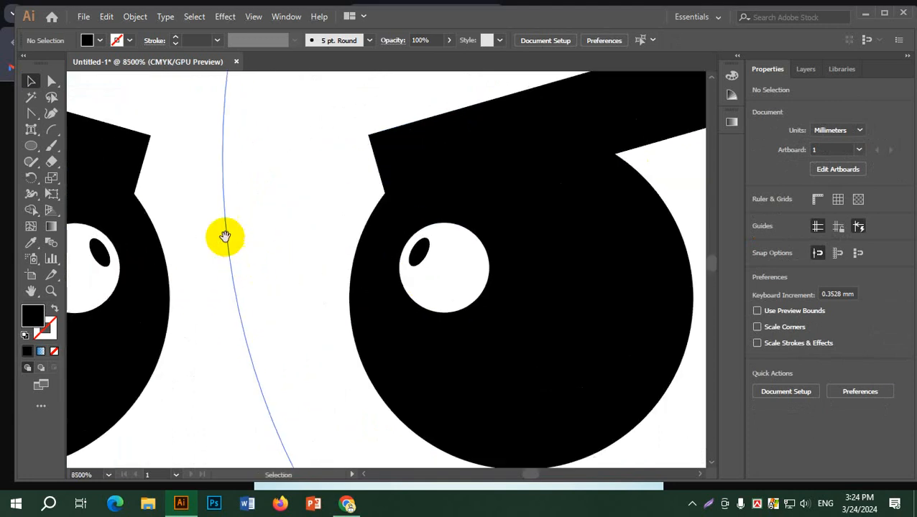
left_click_drag(224, 237, 294, 179)
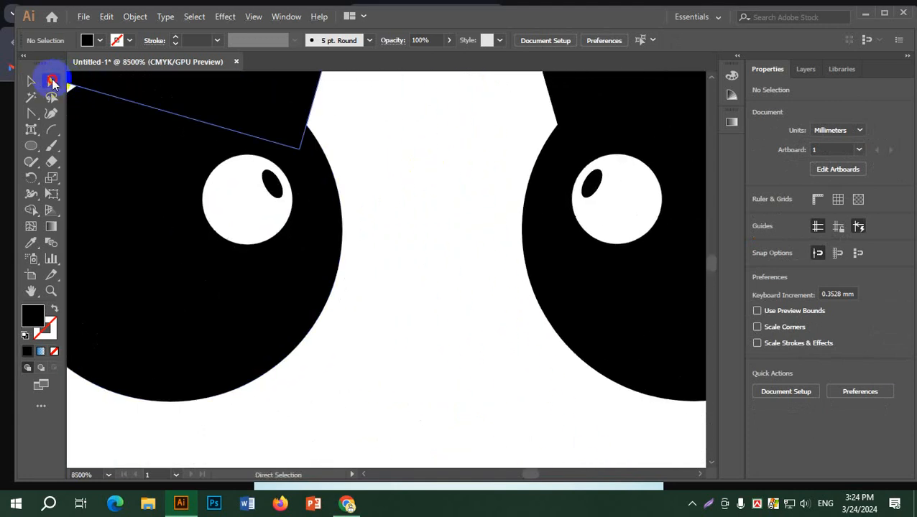
left_click(52, 83)
left_click(96, 99)
left_click(286, 201)
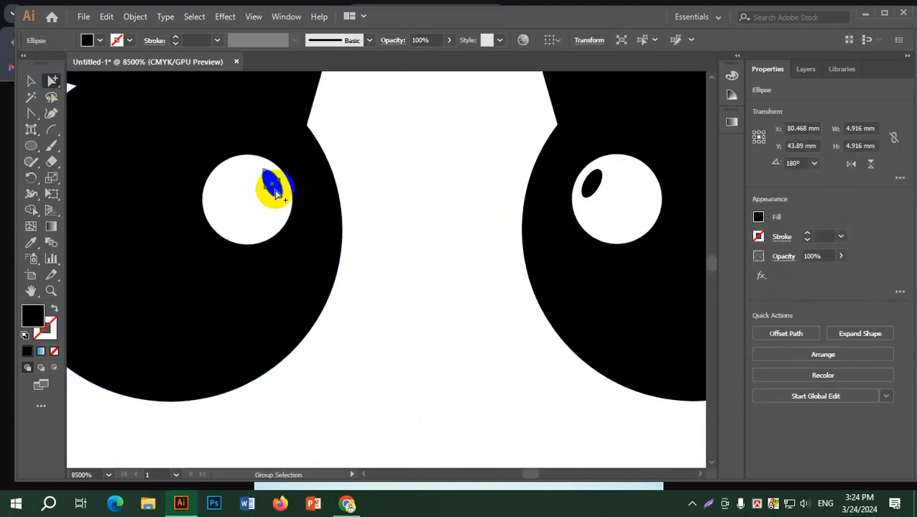
left_click_drag(276, 191, 271, 217)
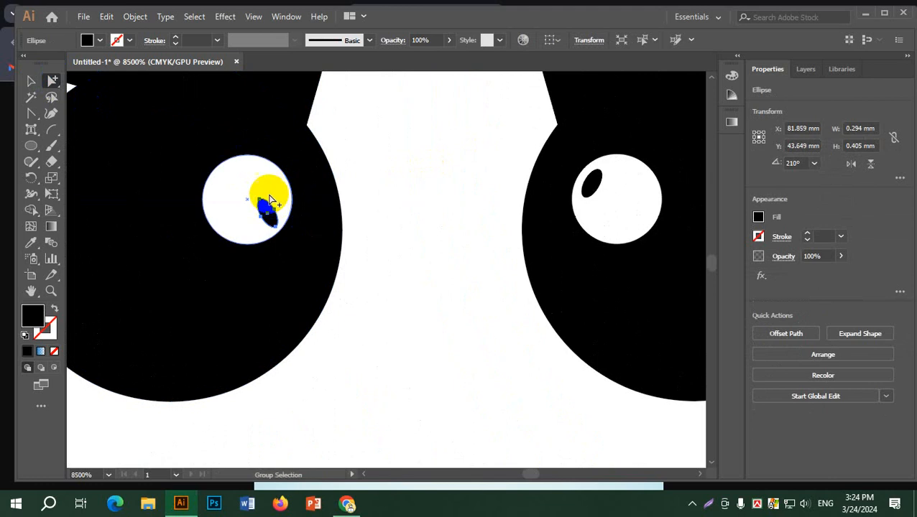
left_click(31, 85)
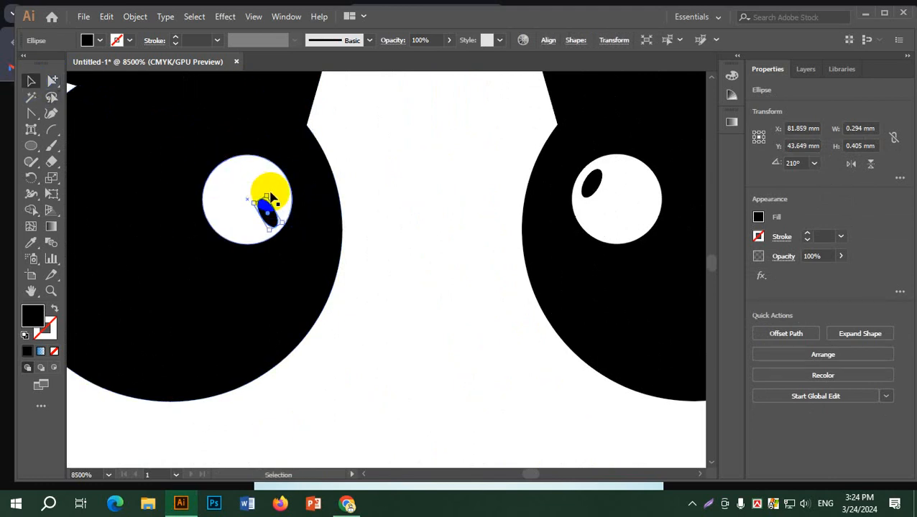
left_click(52, 99)
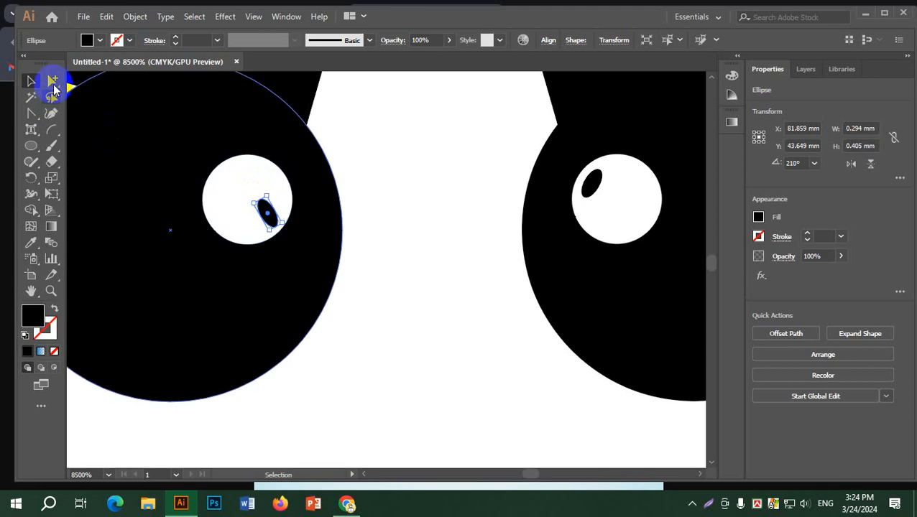
left_click(53, 83)
left_click(277, 228)
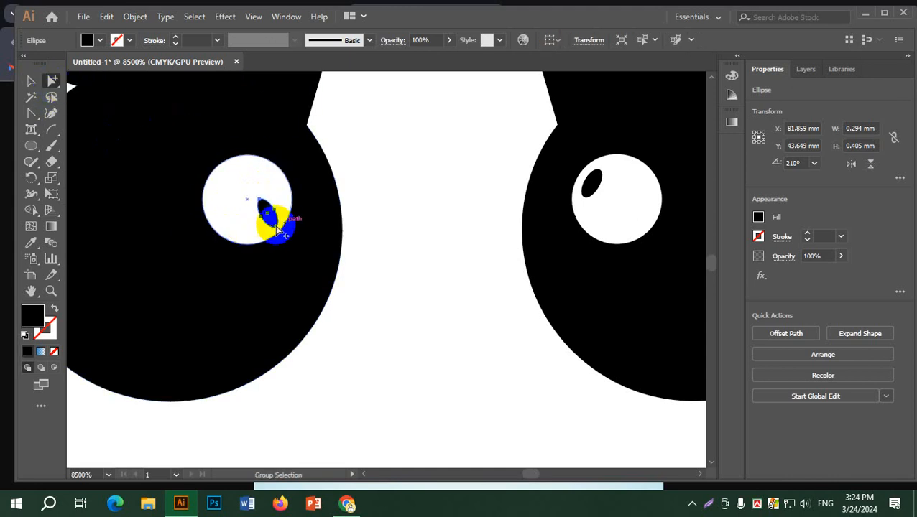
left_click_drag(275, 222, 227, 227)
left_click(374, 225)
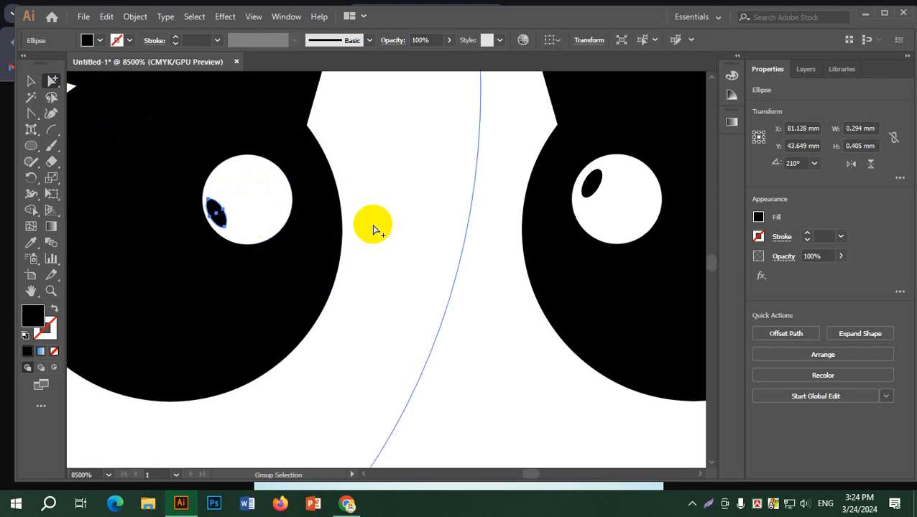
left_click(219, 212)
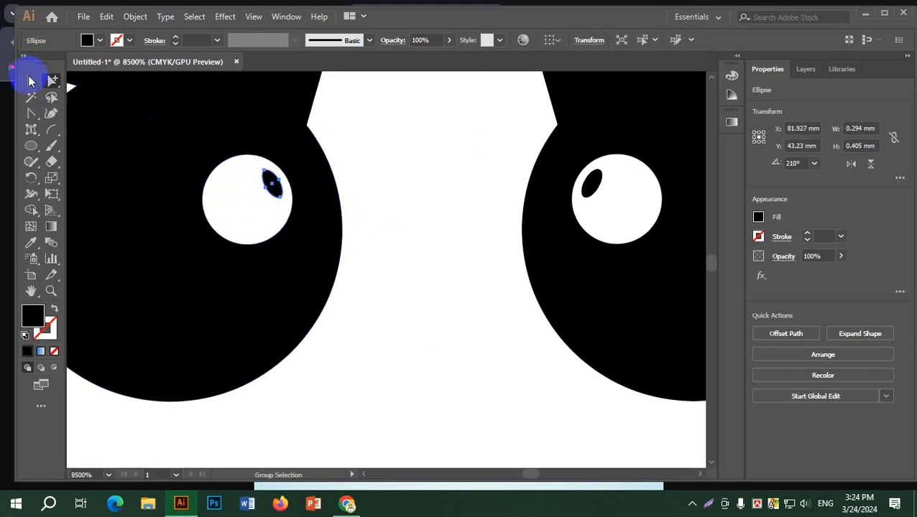
left_click(31, 81)
left_click(288, 197)
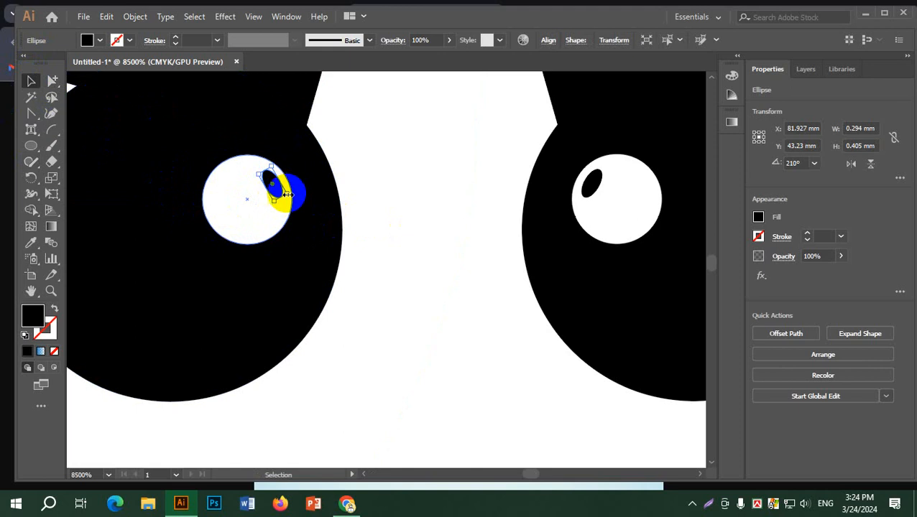
right_click(270, 187)
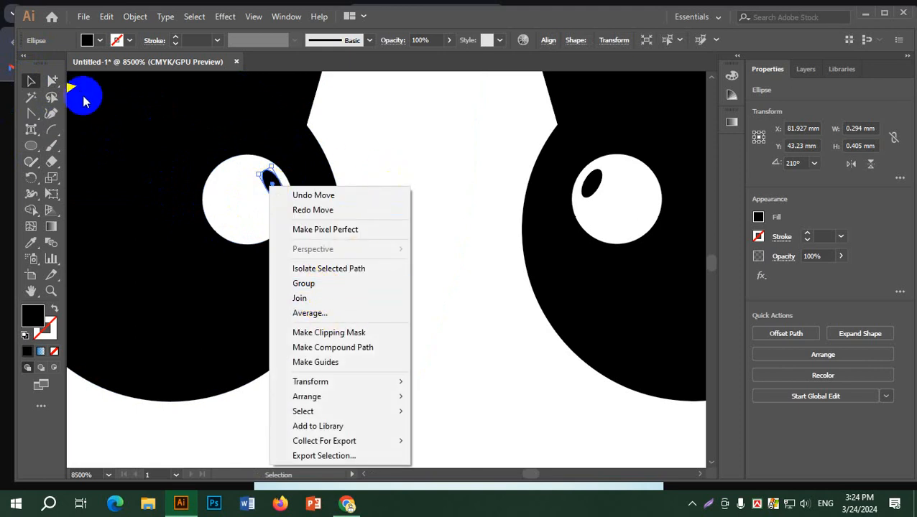
double_click(267, 183)
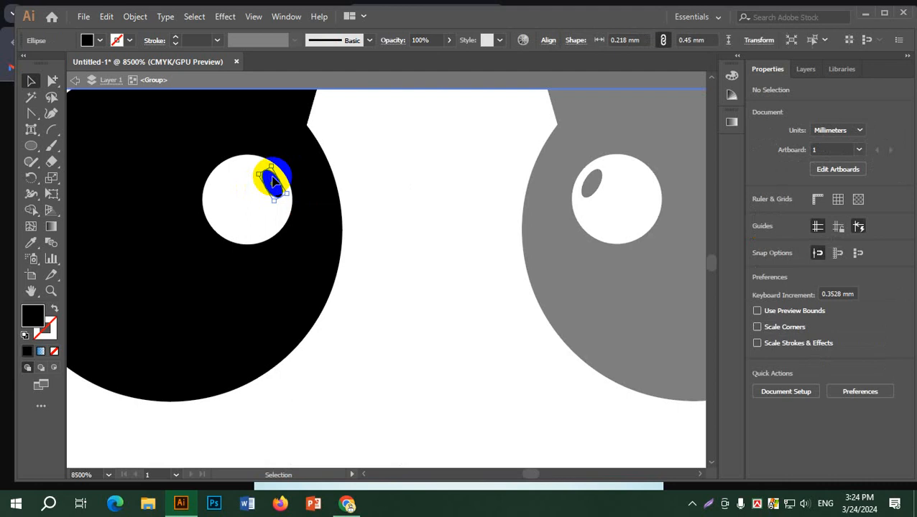
left_click(274, 183)
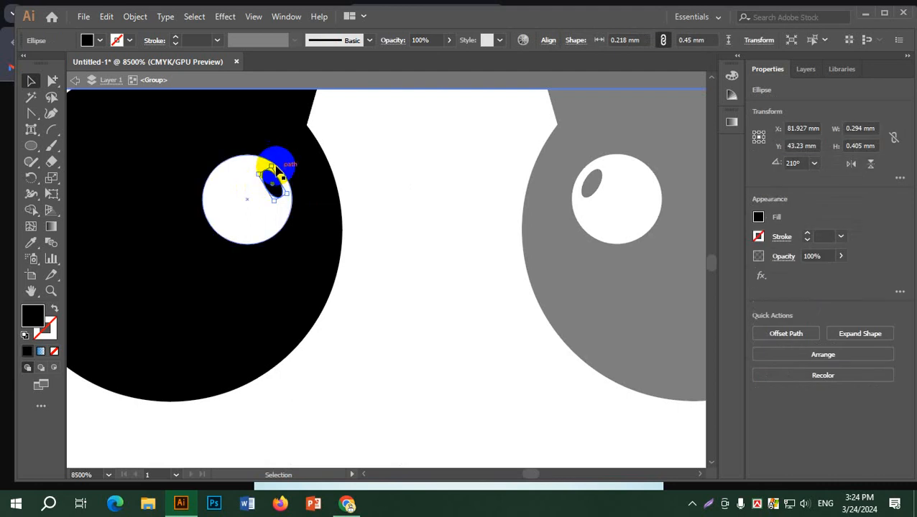
double_click(76, 86)
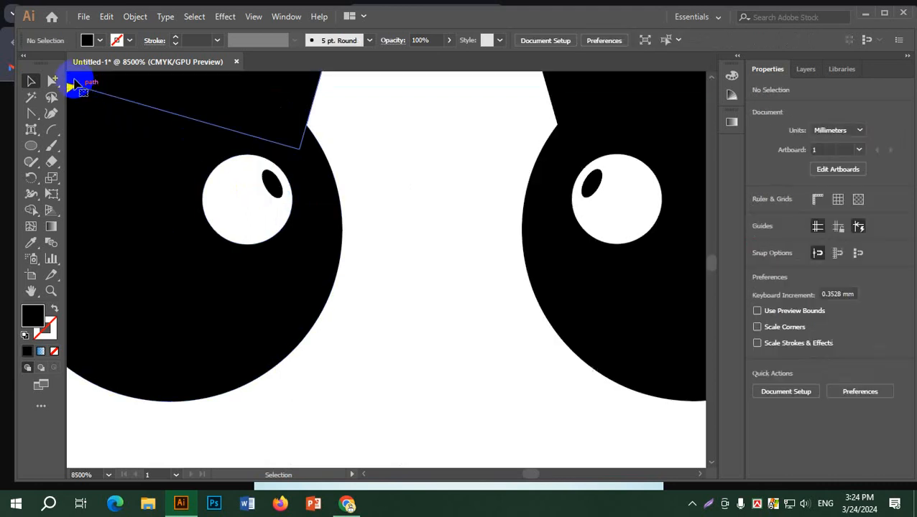
left_click(74, 84)
double_click(75, 85)
double_click(74, 84)
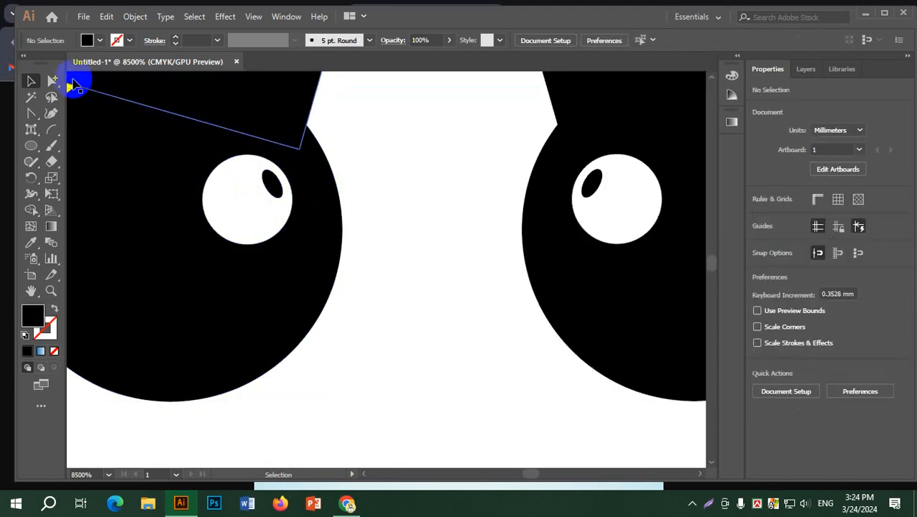
Isolate the left eye group, rotate its tiny black ellipse to about 173° and move it to the white highlight's right edge.
double_click(271, 185)
left_click(273, 188)
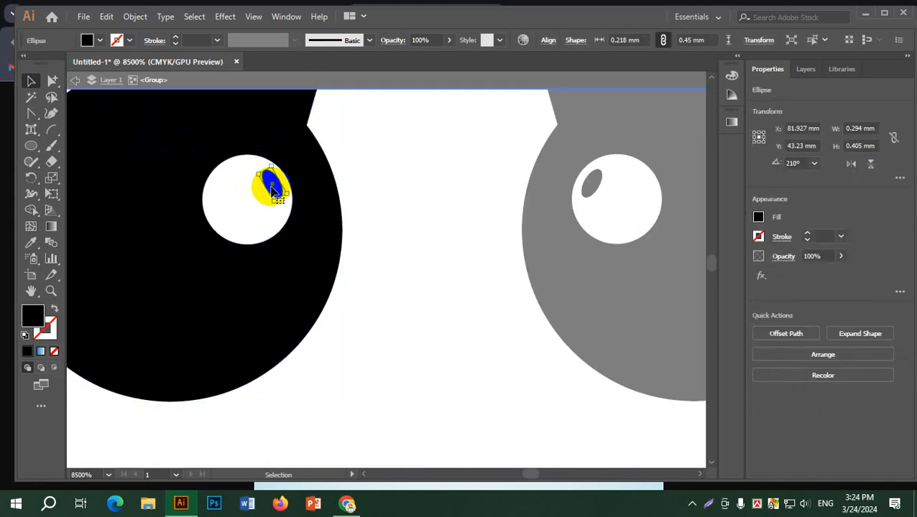
key("alt+space")
left_click_drag(291, 197, 400, 354)
left_click(252, 218)
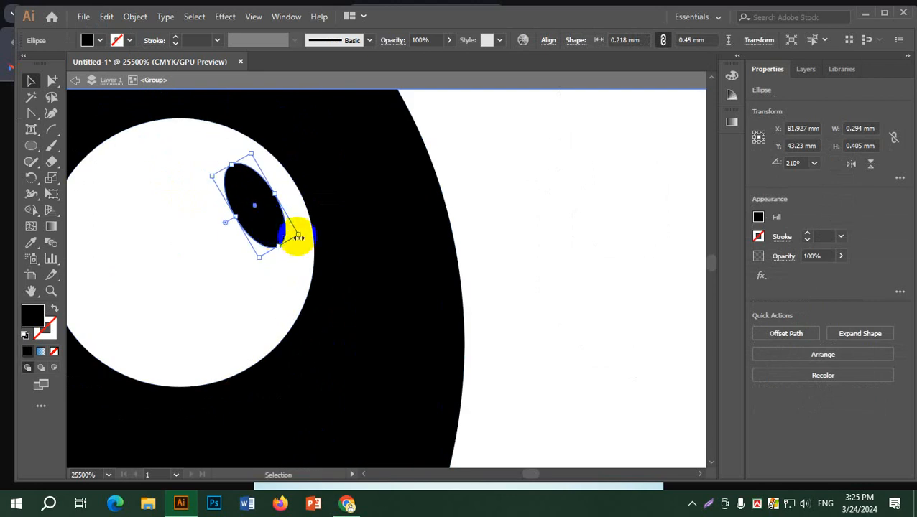
left_click_drag(301, 245, 280, 282)
left_click_drag(272, 205, 319, 280)
scroll(321, 277, "down", 4)
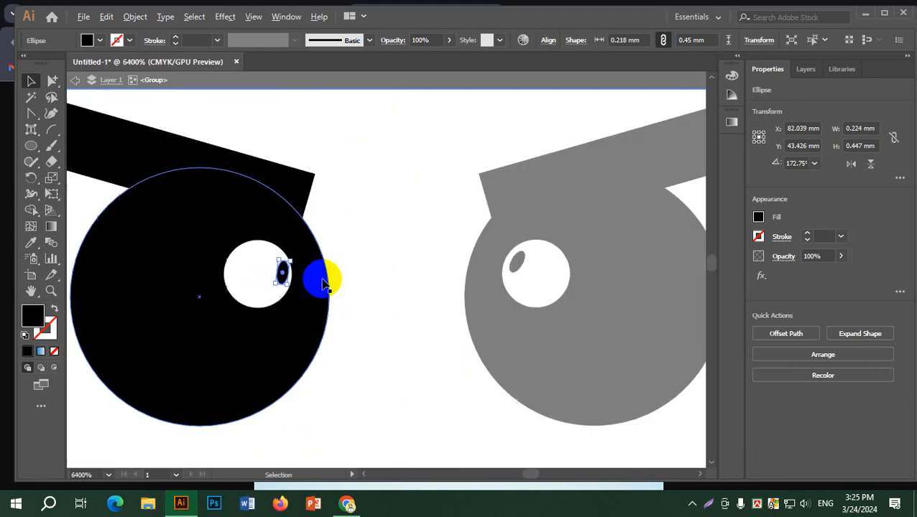
Isolate the right eye's tiny black ellipse, rotate it to about 357° and move it to the white highlight's left edge.
scroll(534, 280, "up", 2)
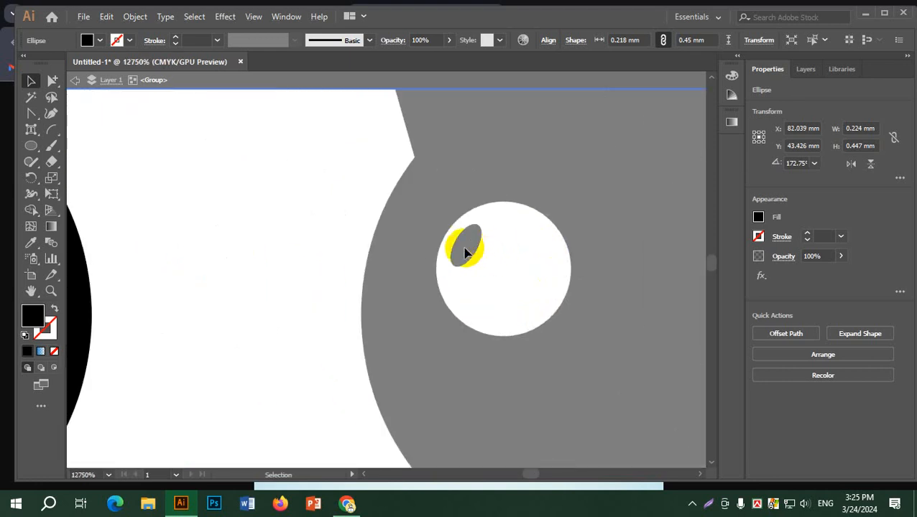
double_click(198, 168)
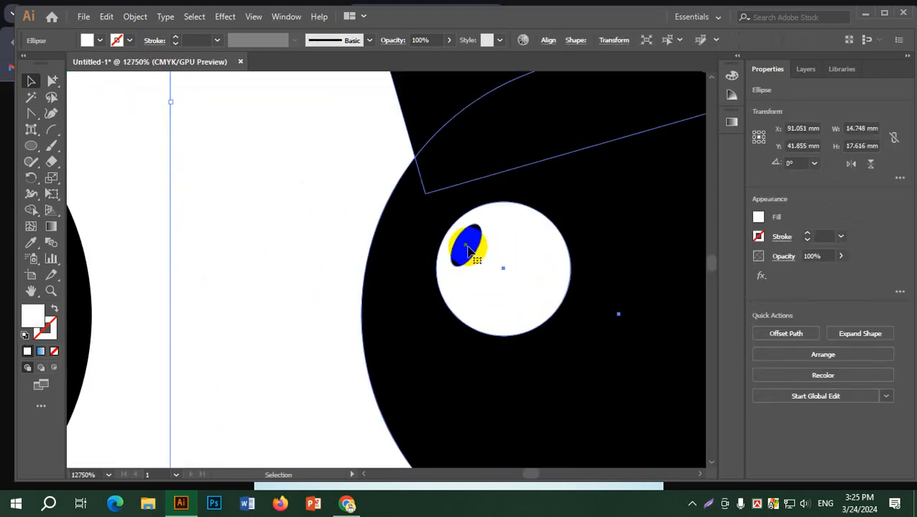
double_click(468, 250)
left_click_drag(468, 250, 479, 242)
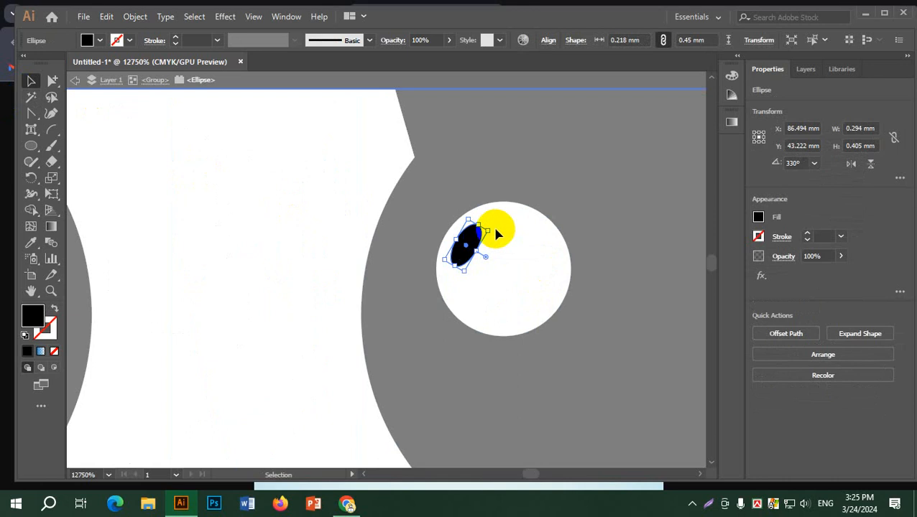
left_click_drag(494, 229, 465, 256)
scroll(317, 280, "down", 5)
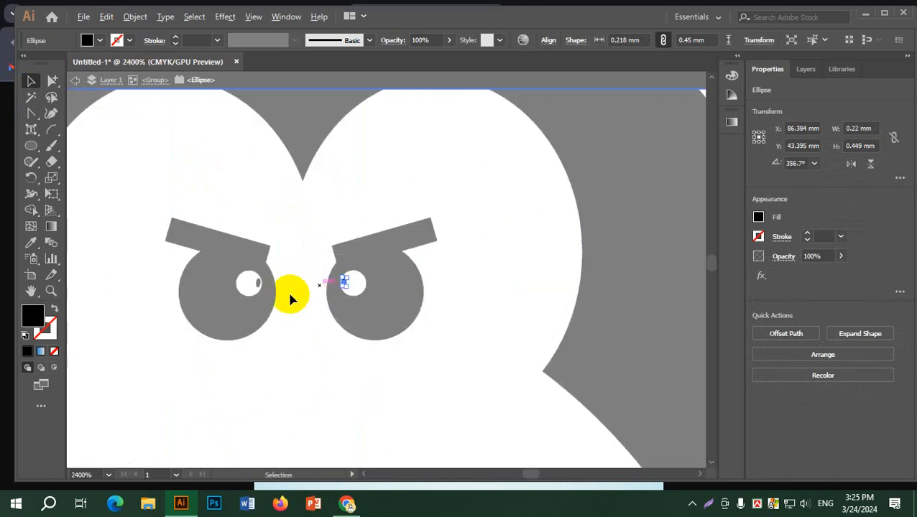
left_click(304, 370)
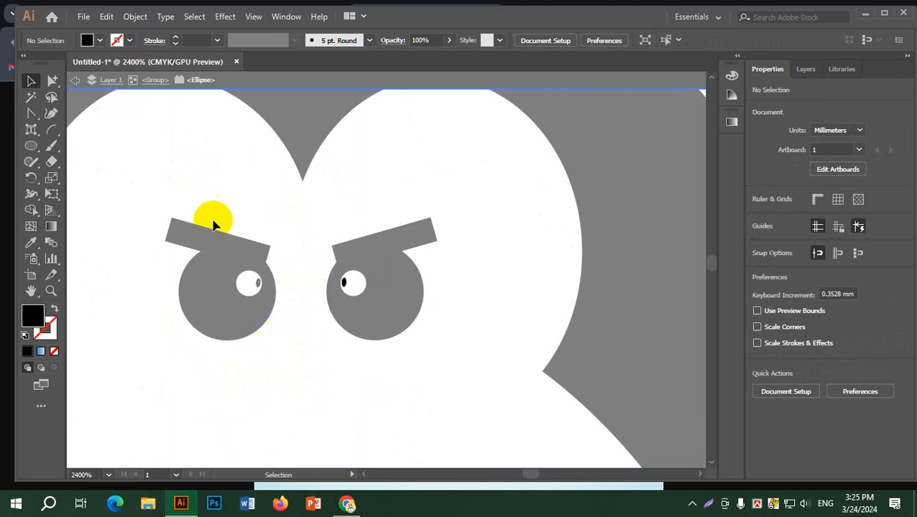
scroll(237, 219, "down", 3)
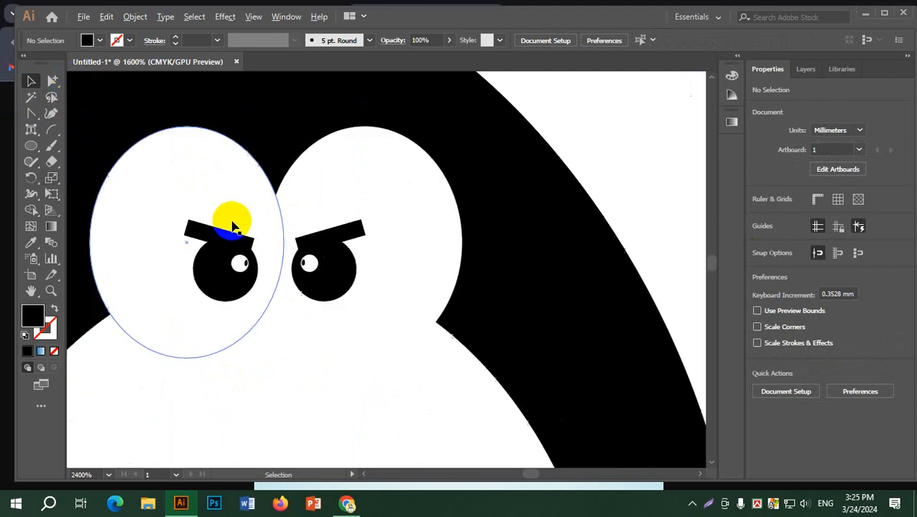
scroll(297, 327, "down", 3)
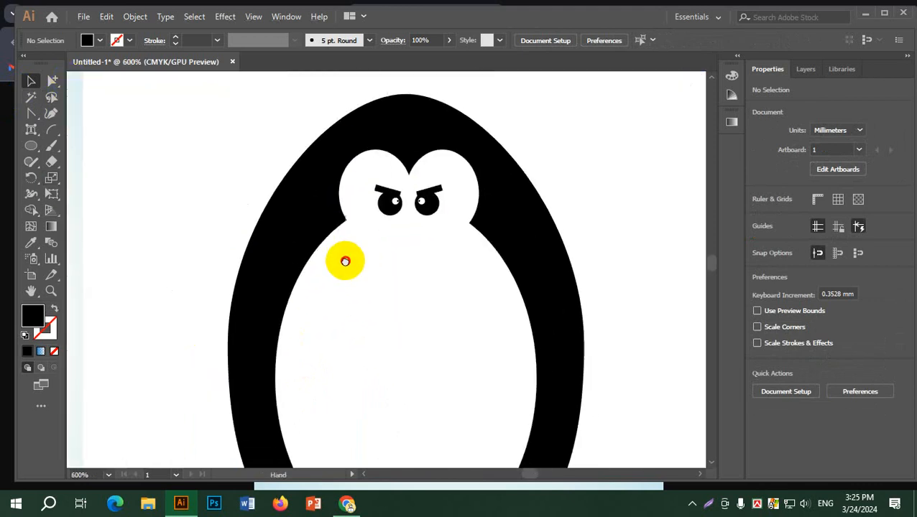
Isolate the right eye group and move its tiny black ellipse across to the right side of the white highlight.
scroll(363, 216, "up", 6)
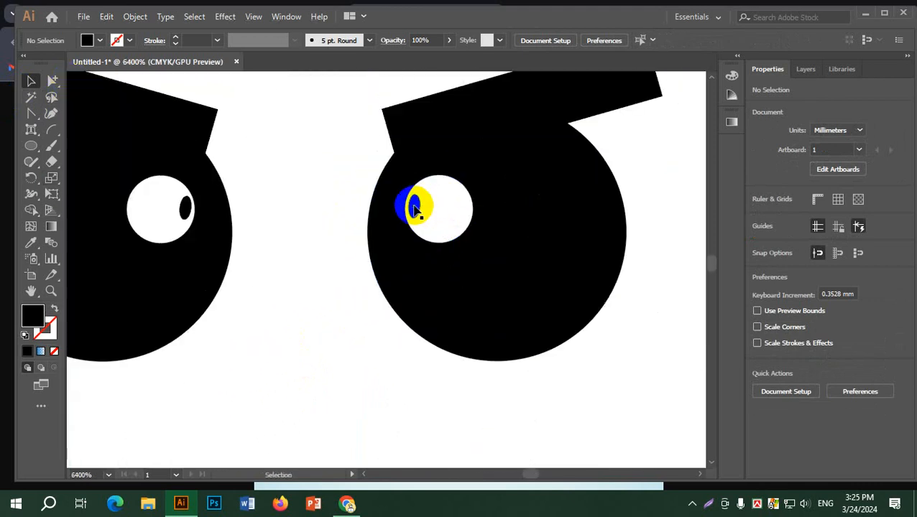
left_click_drag(420, 209, 462, 209)
double_click(414, 208)
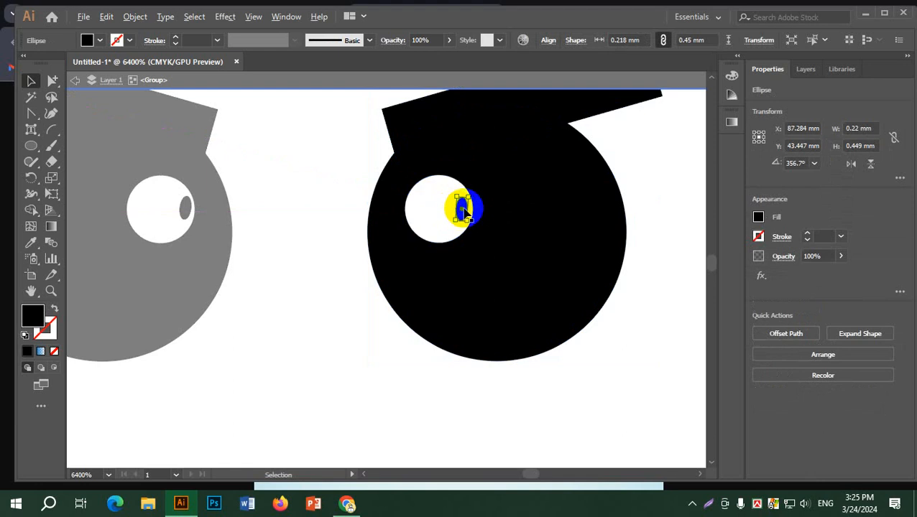
scroll(463, 208, "up", 3)
left_click_drag(491, 152, 479, 138)
scroll(446, 194, "down", 5)
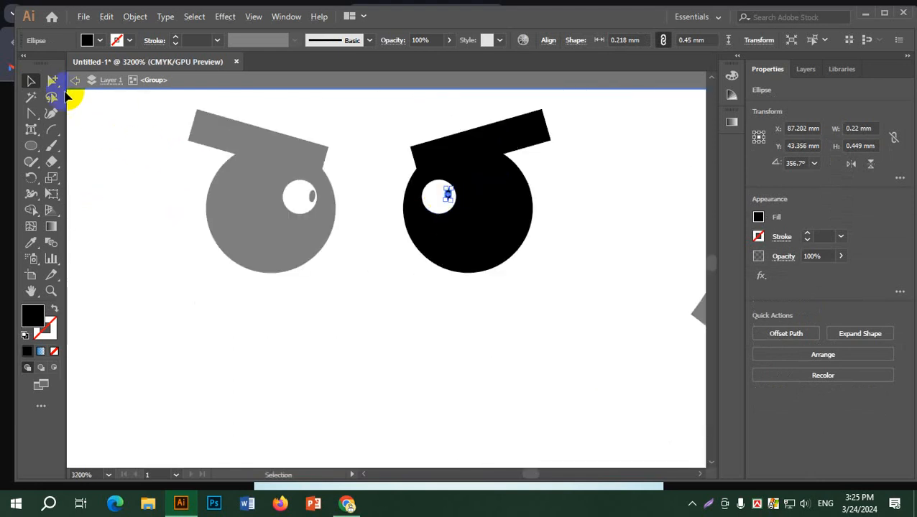
left_click(79, 82)
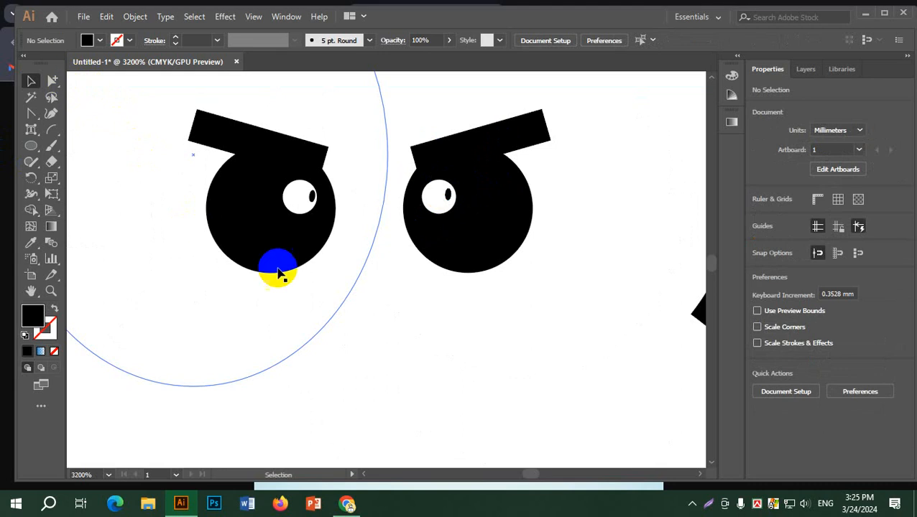
Compare the adjusted eyes on the whole penguin with the reference image.
scroll(350, 278, "down", 4)
scroll(611, 202, "down", 1)
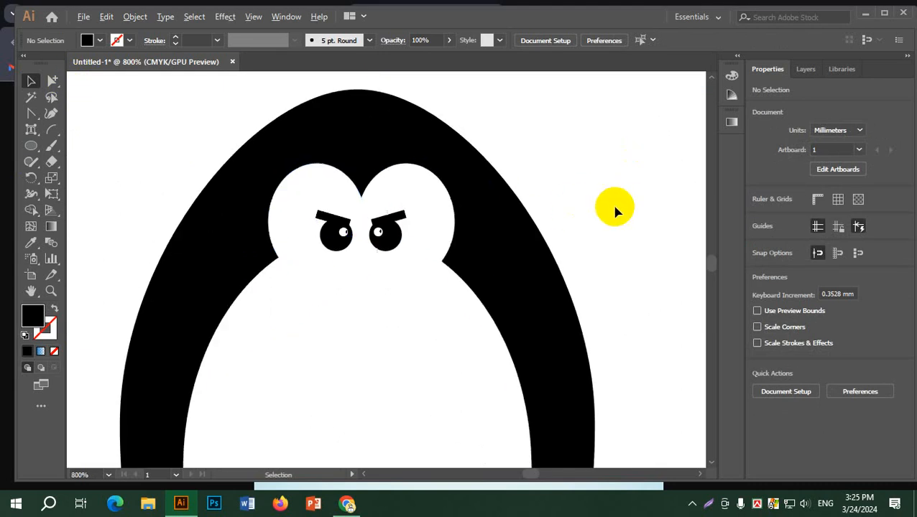
scroll(612, 202, "down", 3)
left_click_drag(615, 210, 497, 159)
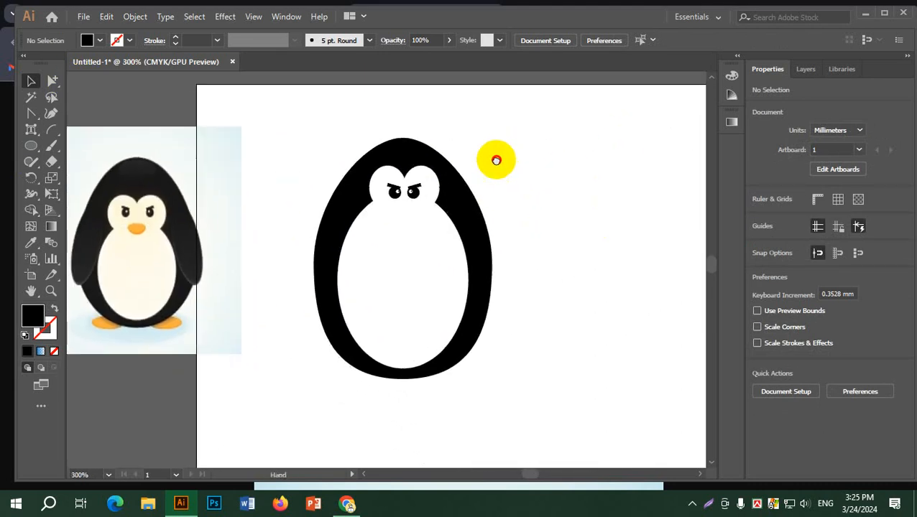
left_click(416, 155)
left_click(2, 130)
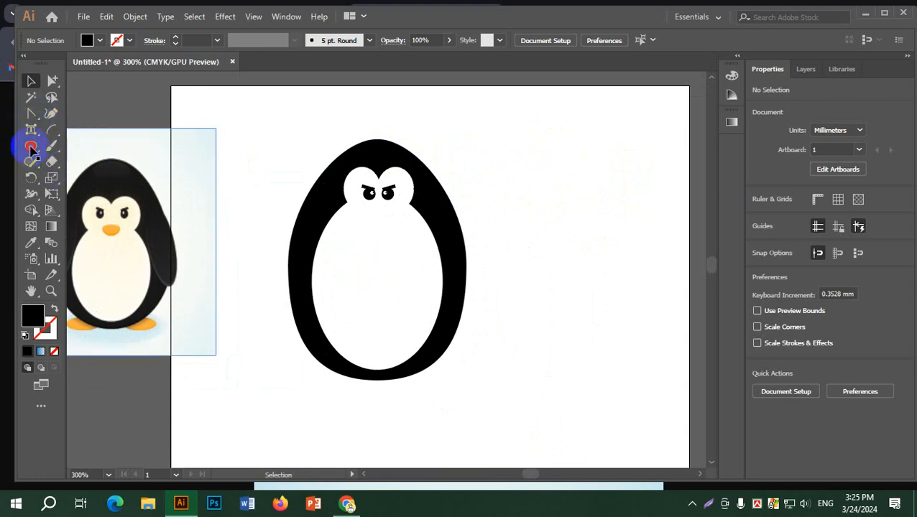
left_click(144, 148)
left_click(147, 107)
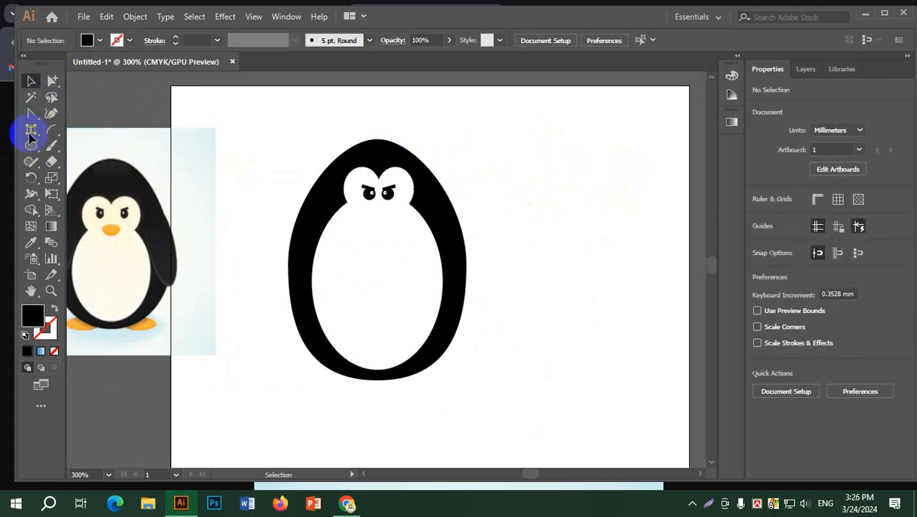
Move the reference penguin image completely off the artboard to the left of the drawn penguin.
scroll(477, 205, "down", 3)
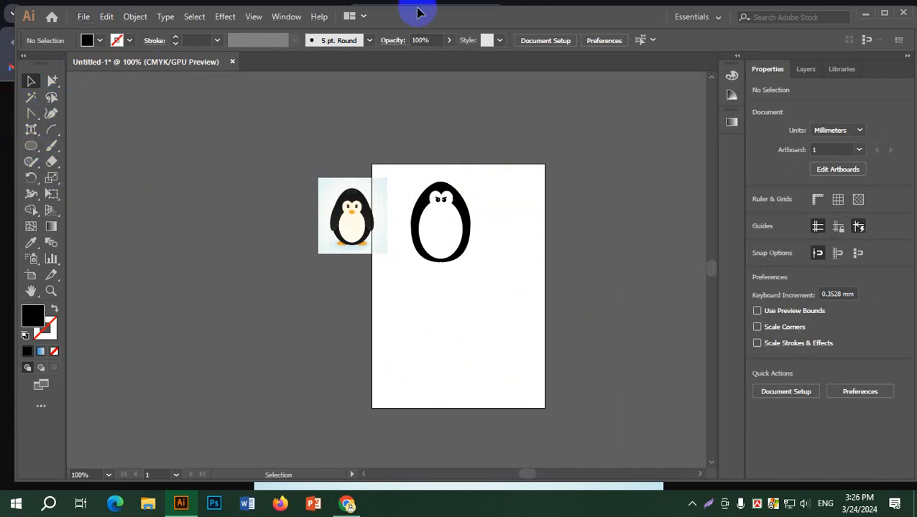
left_click_drag(347, 215, 301, 194)
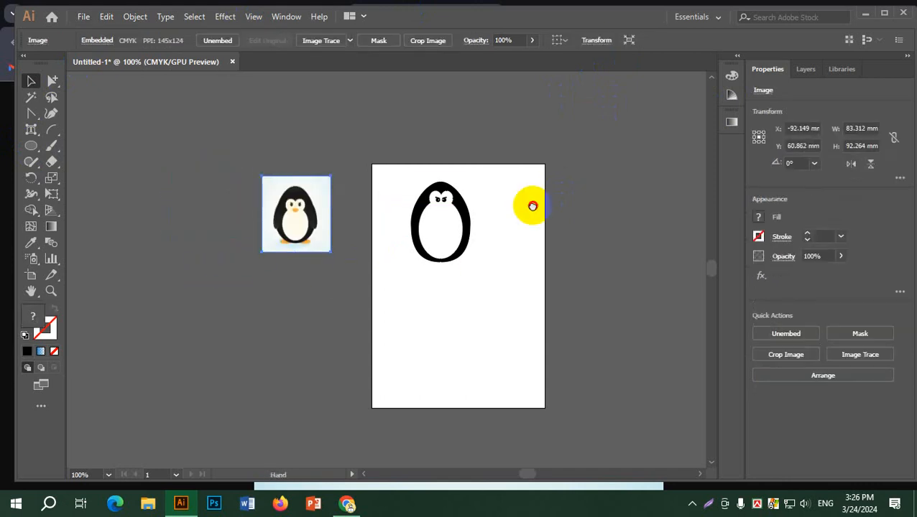
left_click_drag(533, 205, 317, 222)
Draw a tall ellipse about 19 by 56 mm along the body's right side and fill it with black.
left_click_drag(229, 250, 220, 231)
left_click(220, 231)
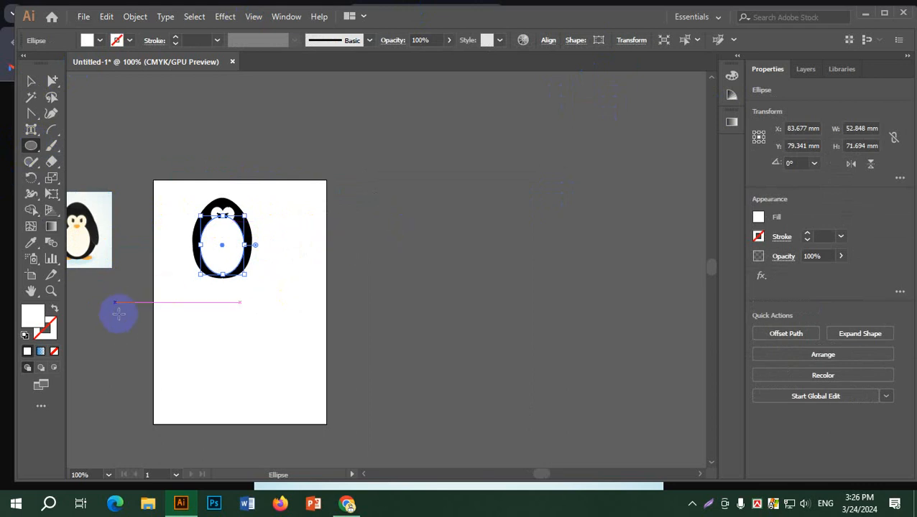
left_click(257, 228)
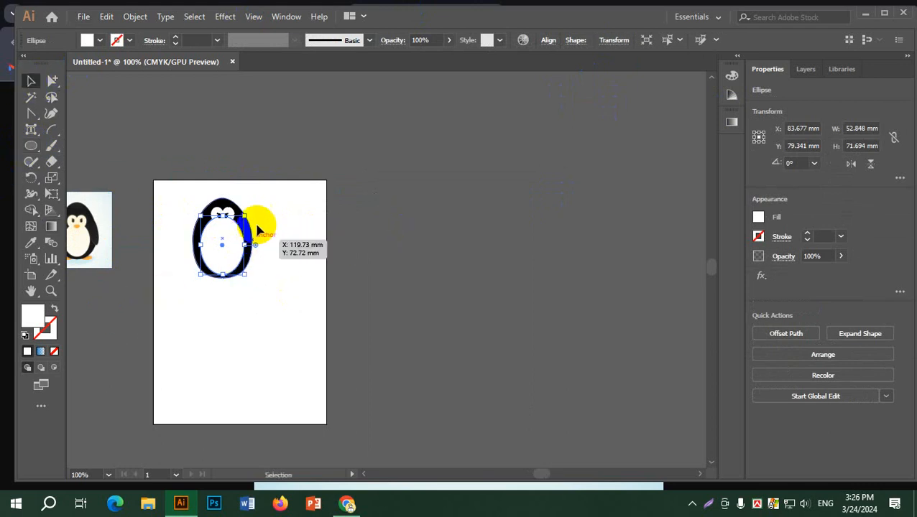
left_click(336, 242)
left_click(32, 147)
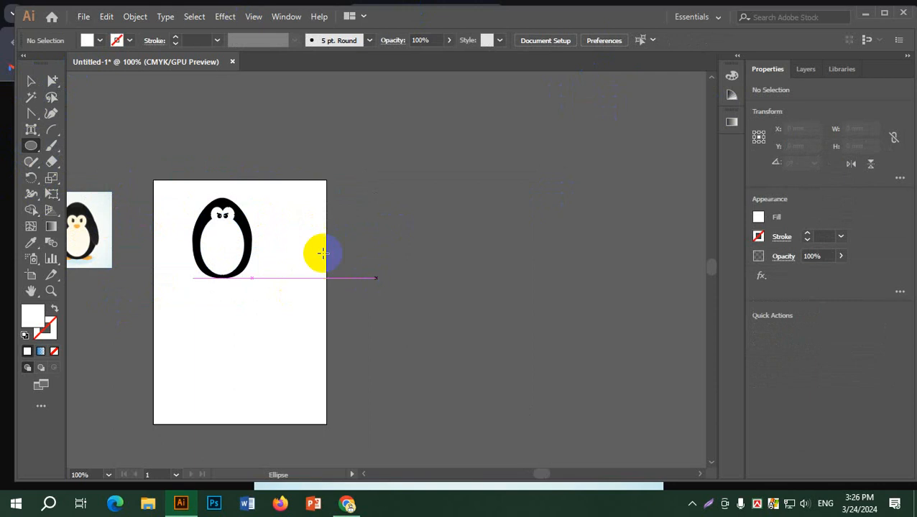
left_click_drag(249, 232, 264, 268)
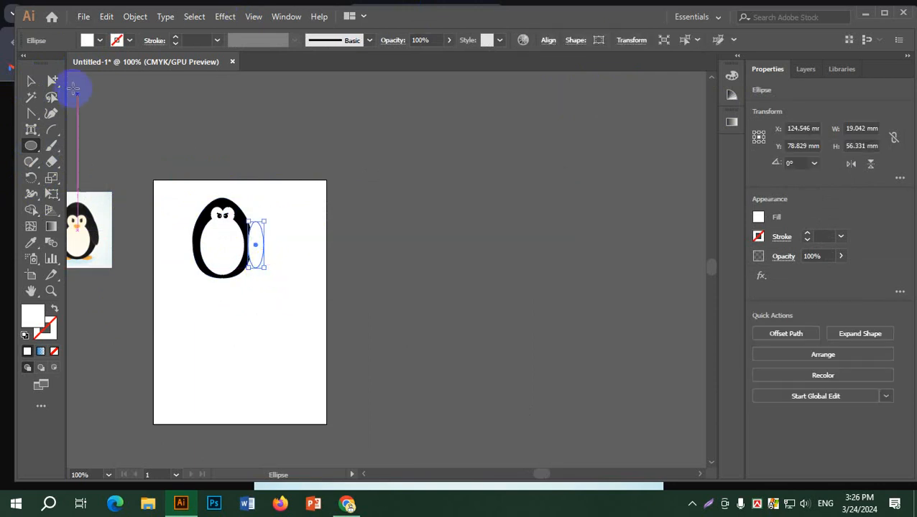
left_click(100, 41)
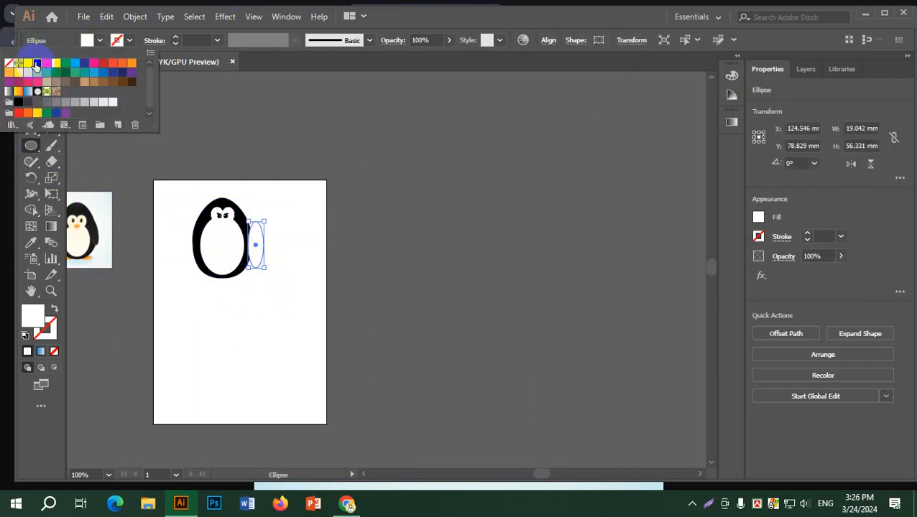
left_click(36, 65)
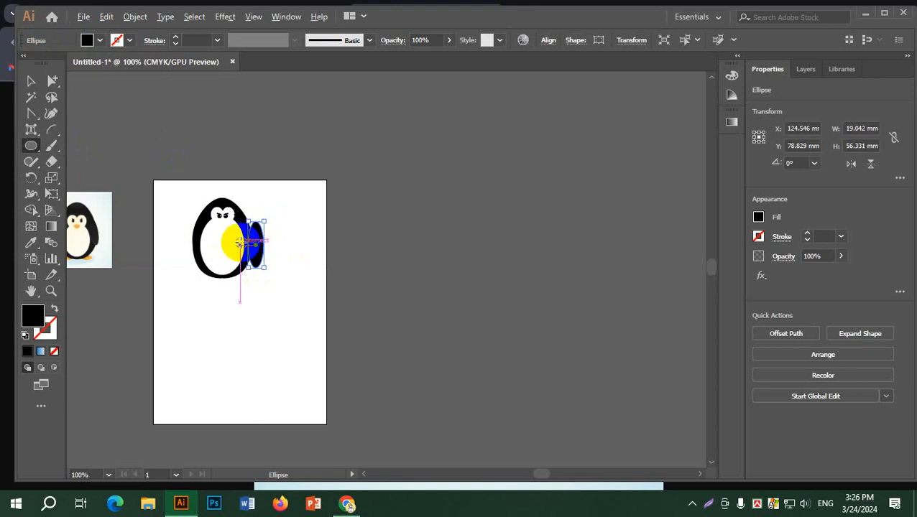
Narrow the black wing ellipse to about 14.4 mm and rotate it to about 16° so its top leans toward the body.
scroll(241, 239, "up", 6)
left_click_drag(418, 259, 388, 258)
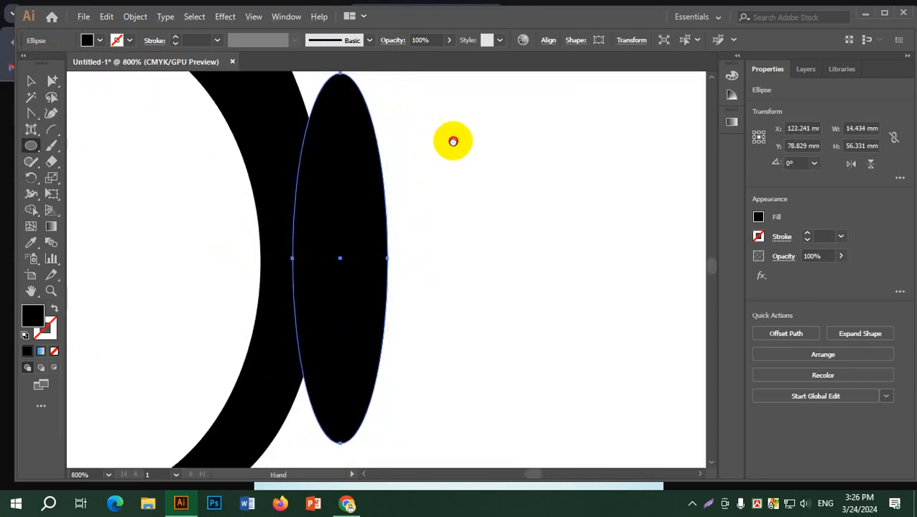
left_click_drag(452, 140, 485, 197)
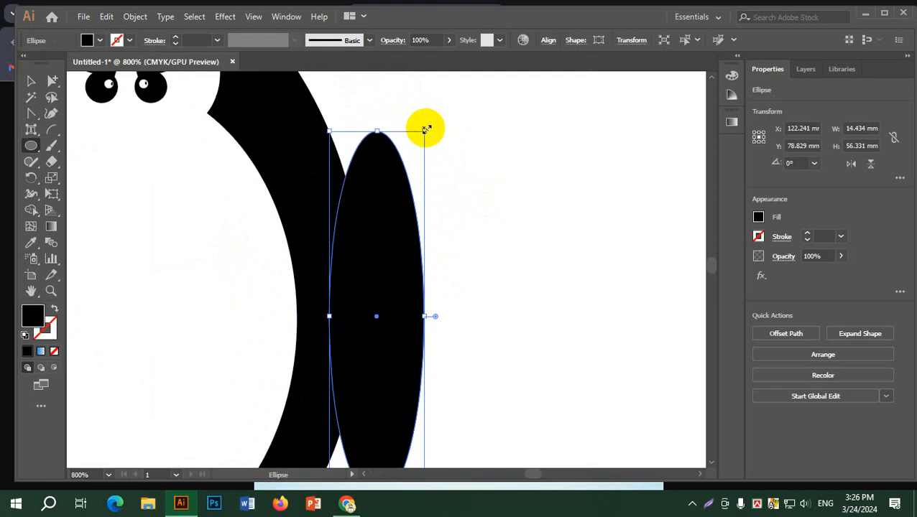
left_click_drag(429, 129, 369, 122)
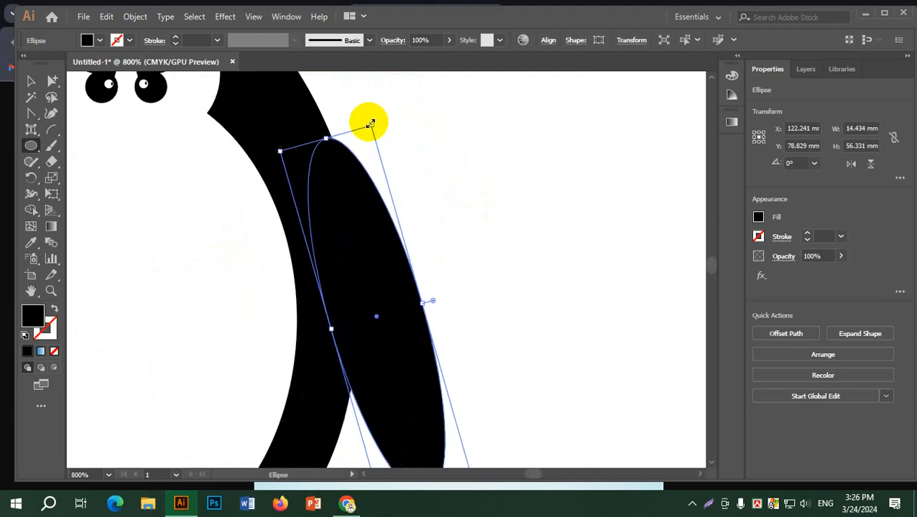
Move the right wing up and inward against the body and adjust its rotation to about 12.8°.
scroll(483, 241, "down", 2)
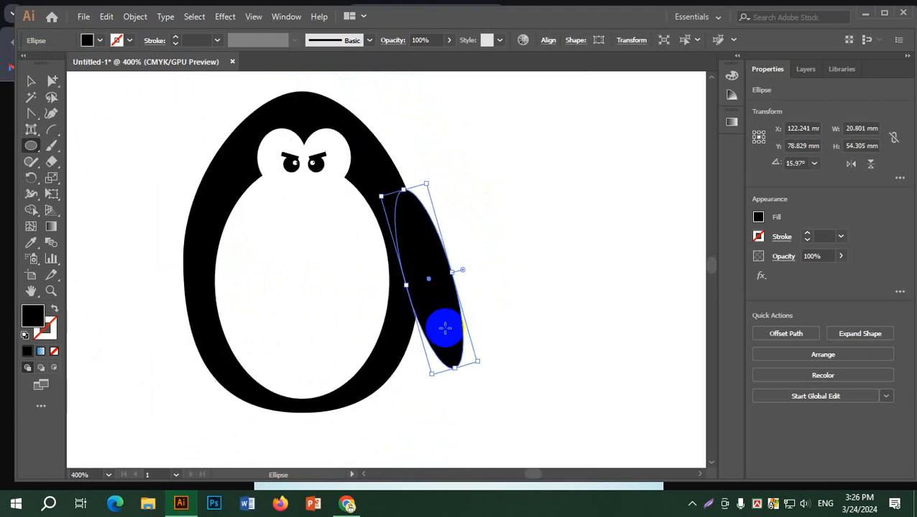
left_click(28, 79)
left_click_drag(446, 325, 438, 306)
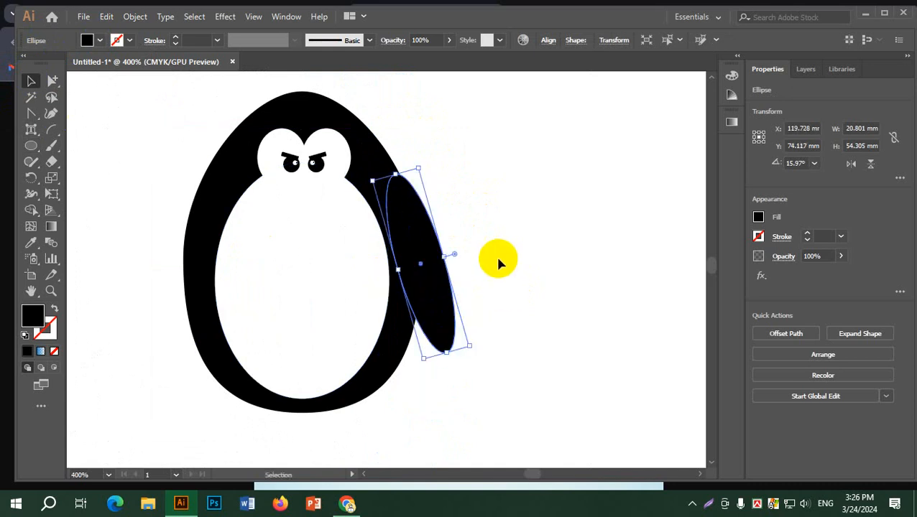
left_click_drag(474, 348, 465, 358)
left_click(525, 297)
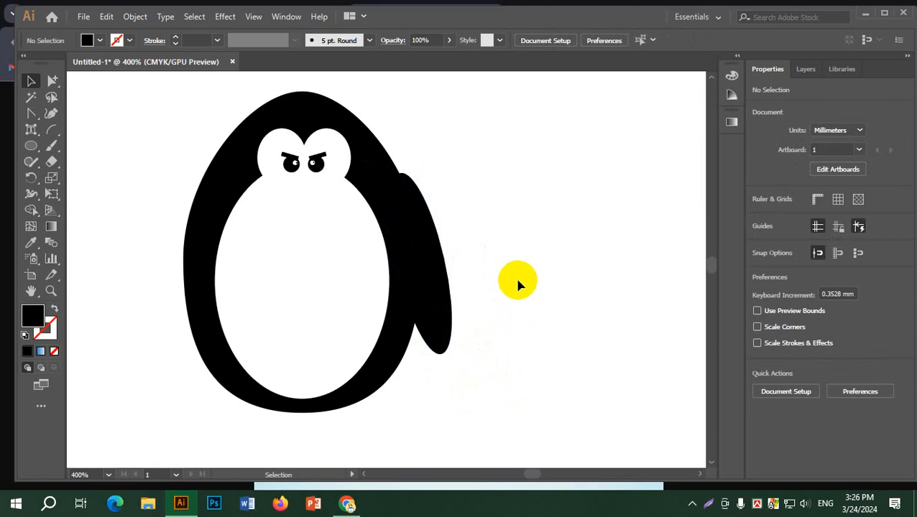
Reflect a copy of the right wing across the vertical axis and place it on the body's left side.
left_click(449, 323)
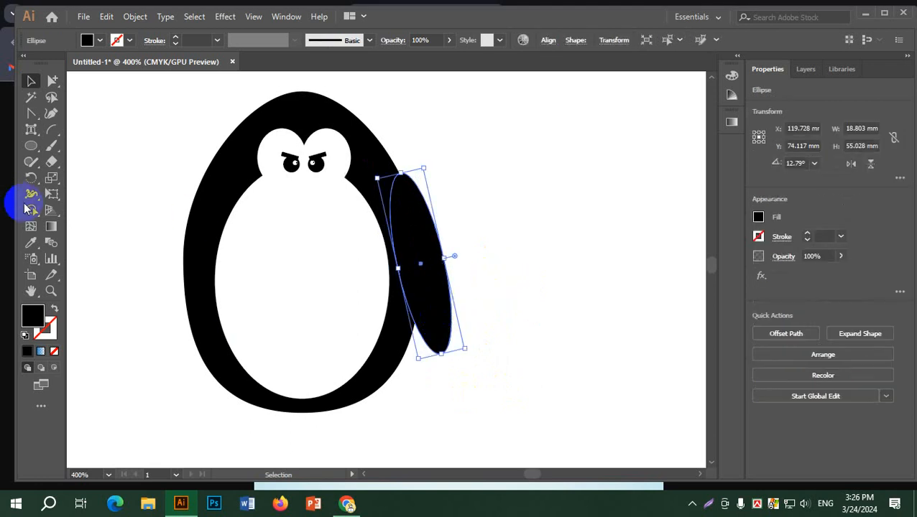
right_click(426, 245)
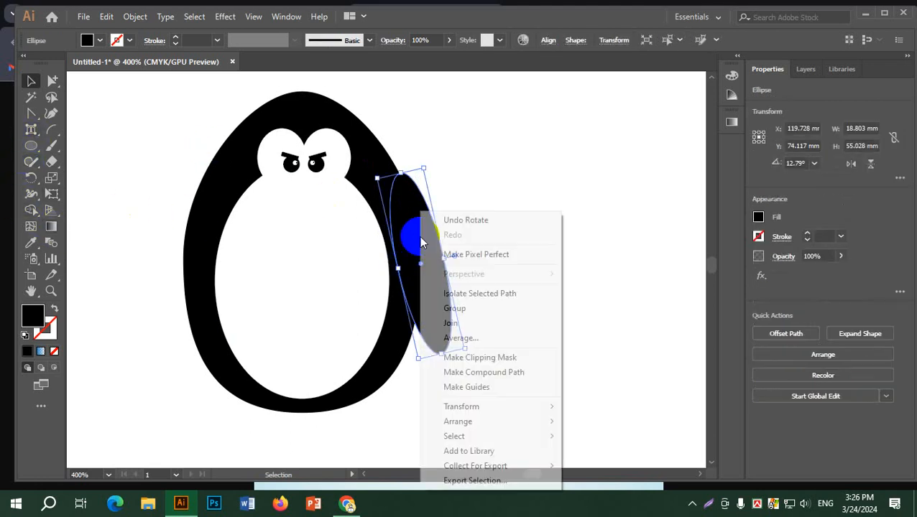
mouse_move(480, 408)
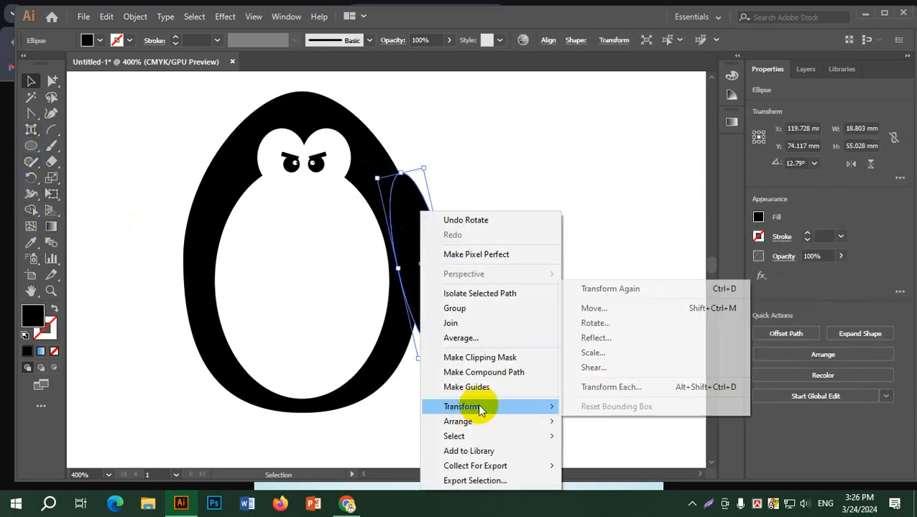
left_click(618, 337)
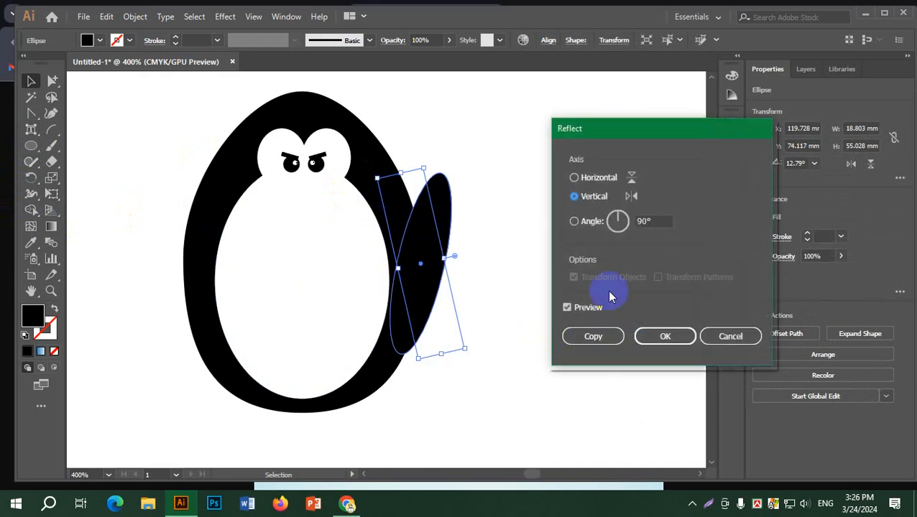
left_click(594, 336)
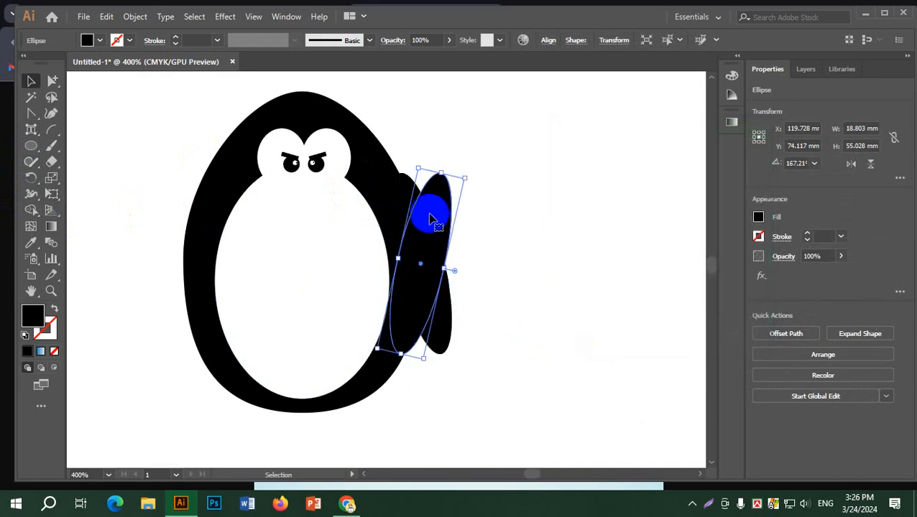
left_click_drag(429, 209, 200, 214)
left_click(530, 253)
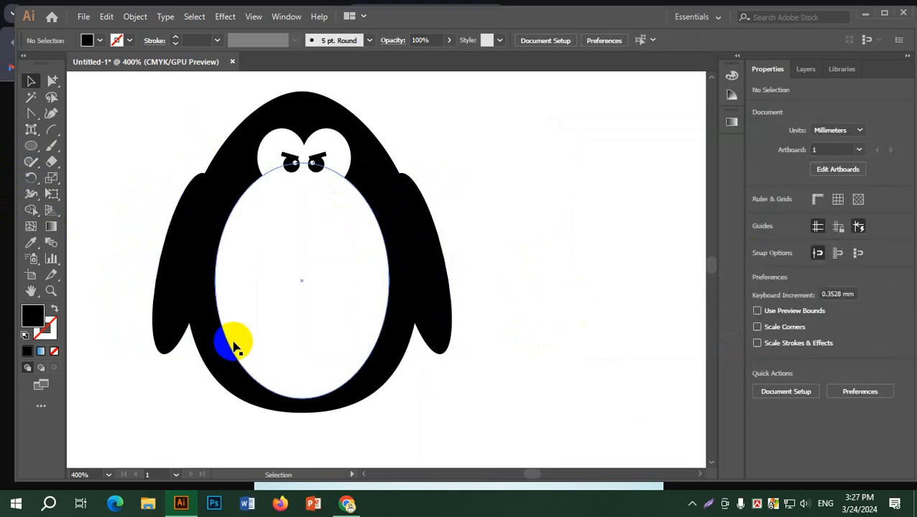
Compare the shape and placement of both wings with the reference penguin.
scroll(523, 253, "down", 2)
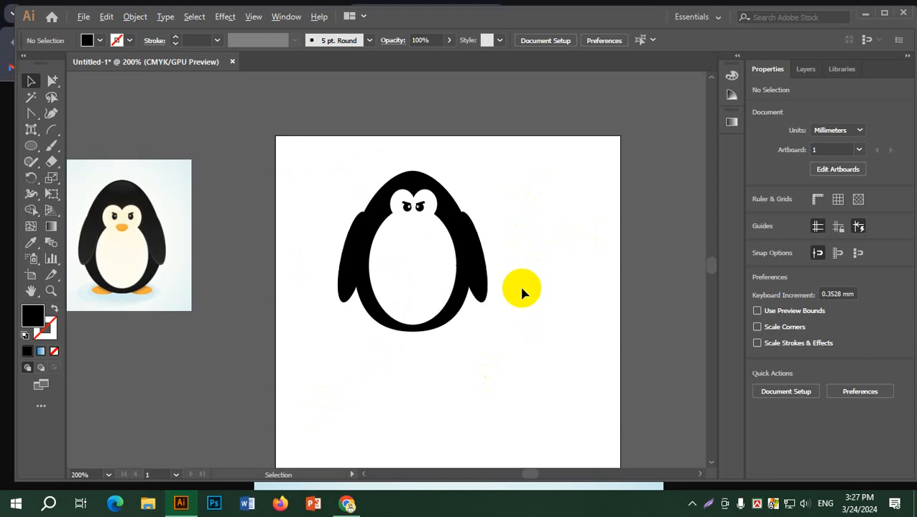
scroll(521, 292, "up", 1)
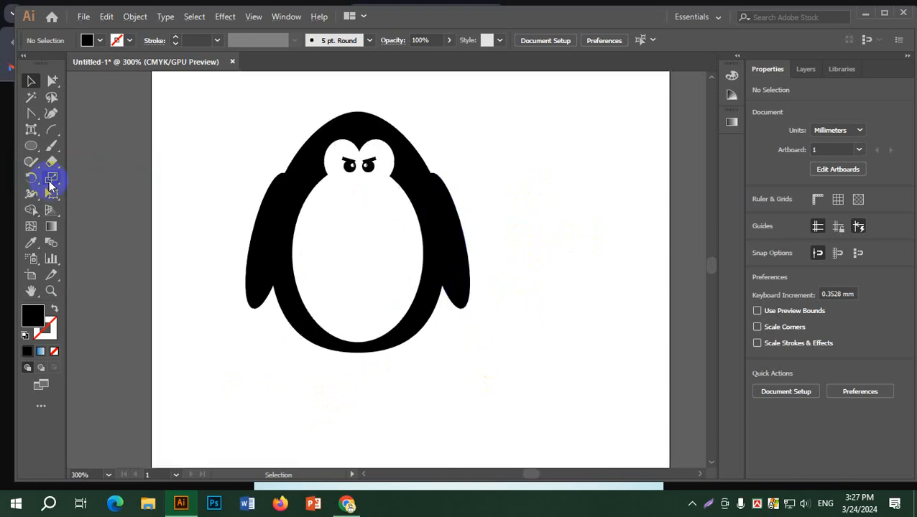
scroll(194, 188, "down", 2)
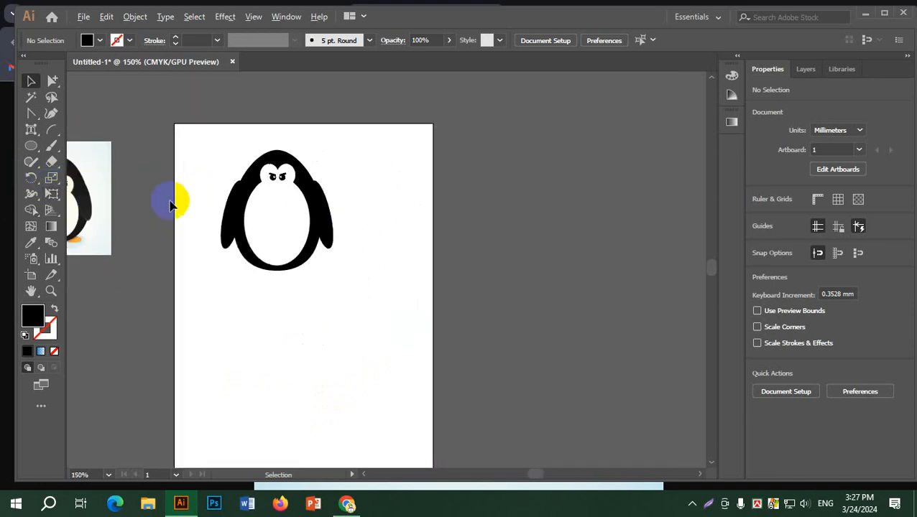
left_click_drag(154, 164, 251, 185)
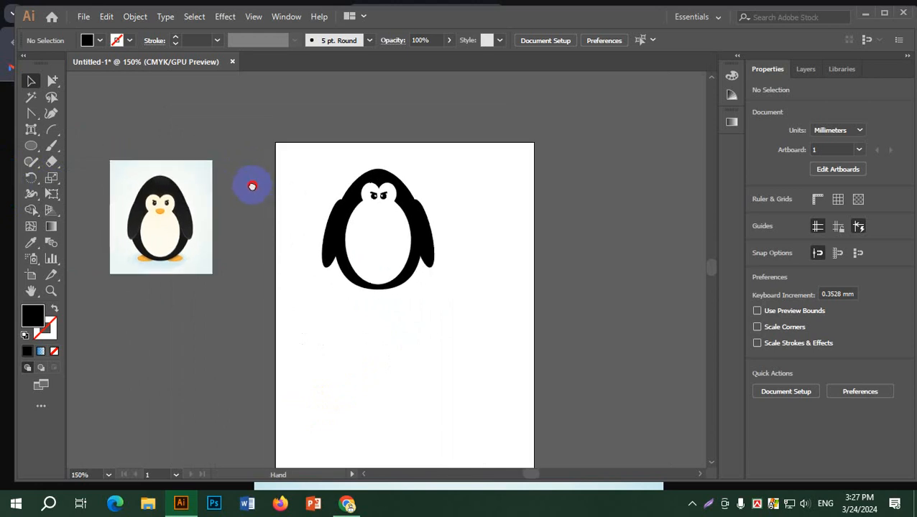
scroll(174, 205, "up", 3)
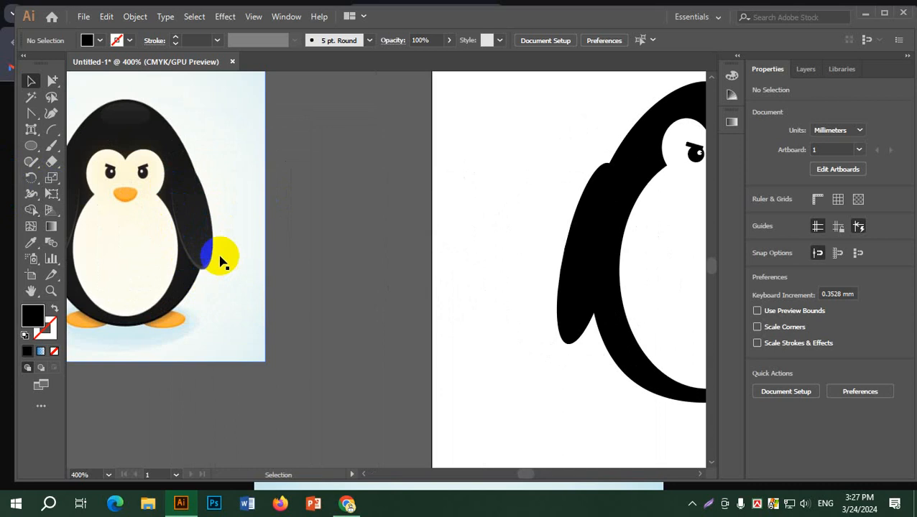
mouse_move(298, 214)
left_mouse_down()
mouse_move(229, 182)
mouse_move(352, 180)
mouse_move(266, 219)
mouse_move(164, 221)
left_mouse_up()
left_click_drag(410, 200, 287, 212)
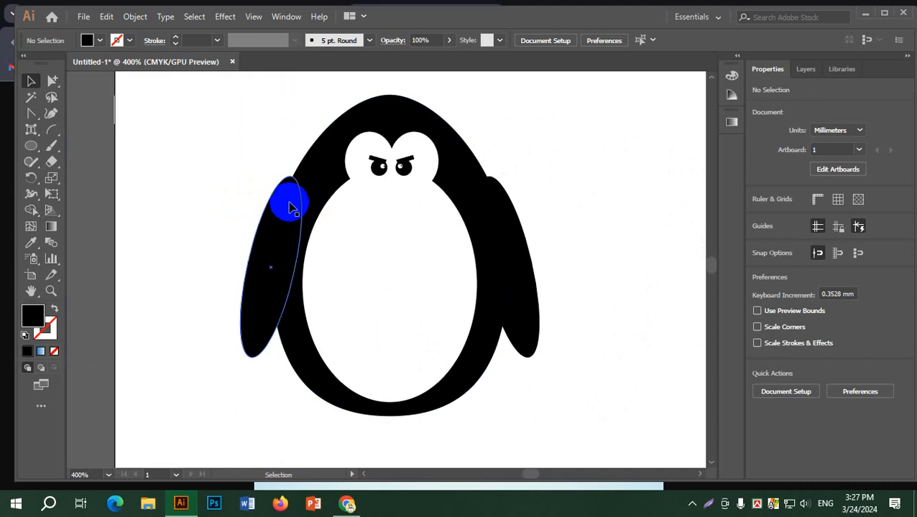
Rotate the left wing to about 162.5° and move it slightly inward and up to blend with the shoulder.
left_click(286, 200)
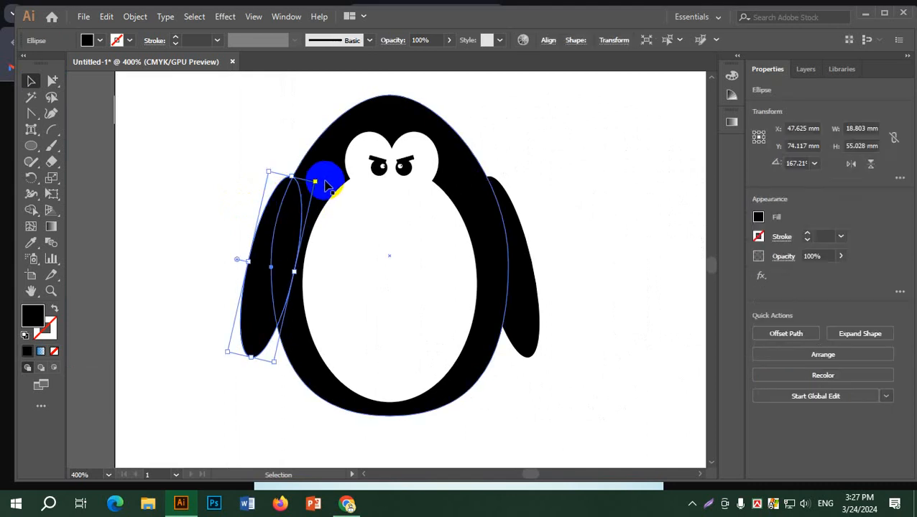
mouse_move(317, 181)
left_mouse_down()
mouse_move(328, 185)
mouse_move(321, 182)
left_mouse_up()
left_click_drag(289, 217, 300, 213)
Rotate the right wing to about 18.5° and move it inward over the body to match the left wing.
left_click(503, 207)
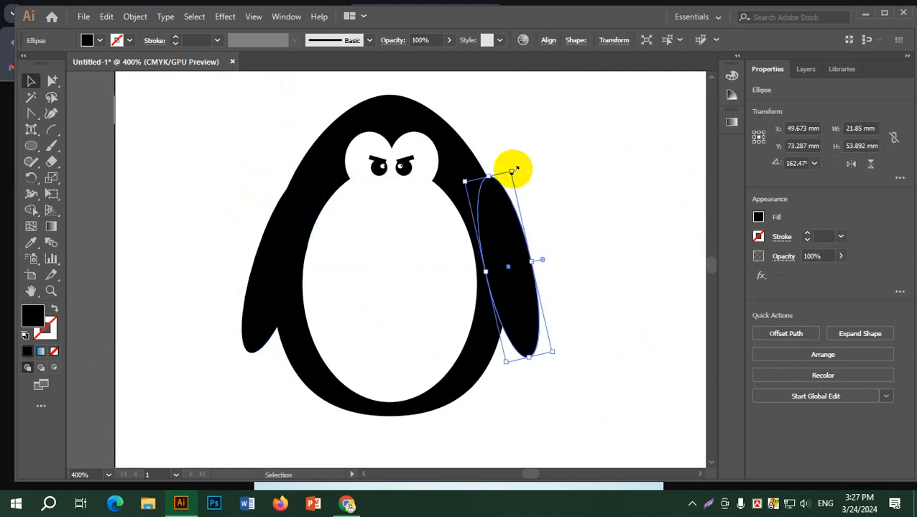
left_click_drag(517, 168, 502, 164)
left_click(490, 251)
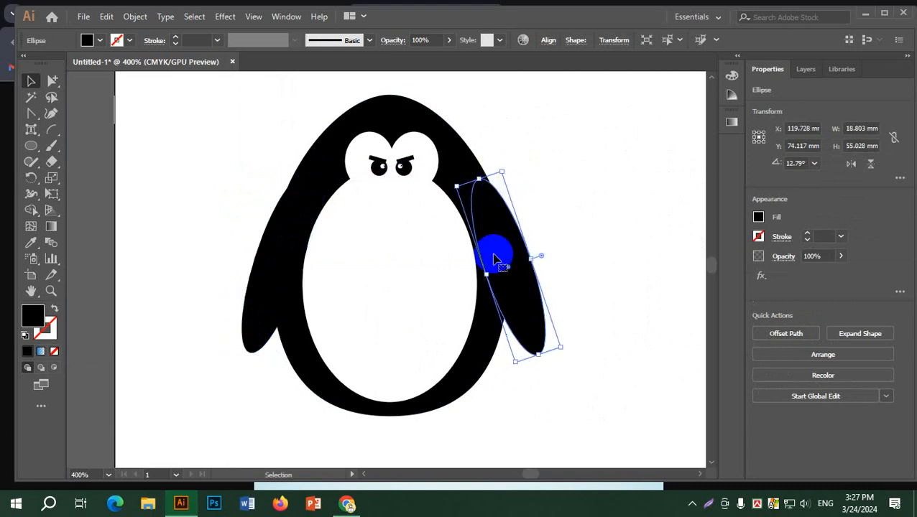
left_click(608, 235)
left_click_drag(515, 250, 505, 247)
left_click(576, 288)
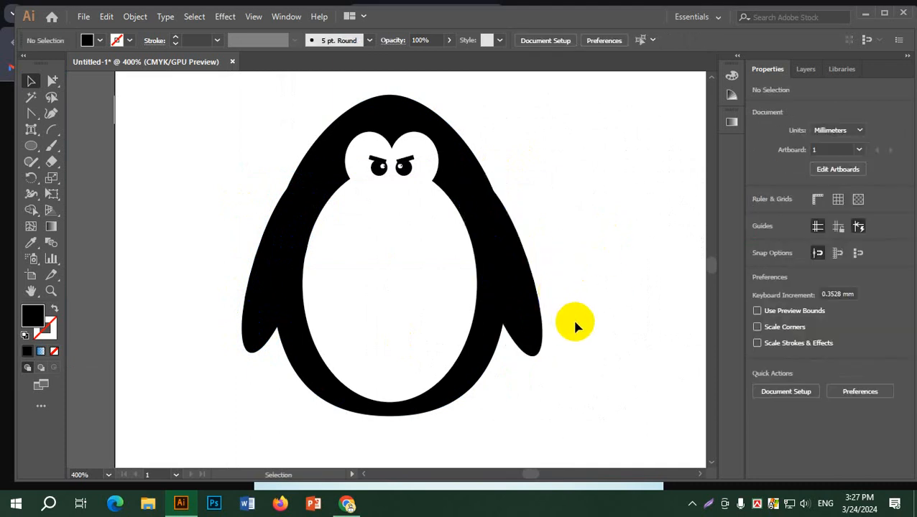
left_click(523, 327)
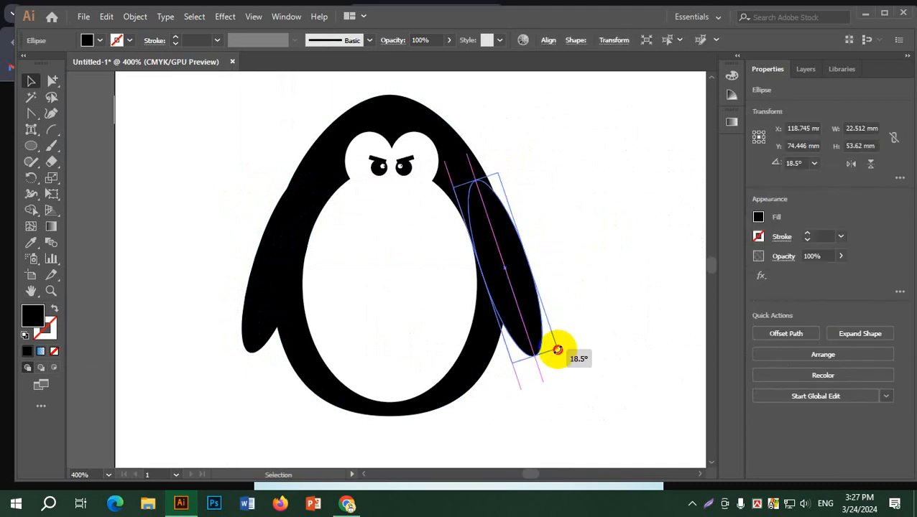
left_click_drag(505, 249, 495, 248)
left_click(533, 265)
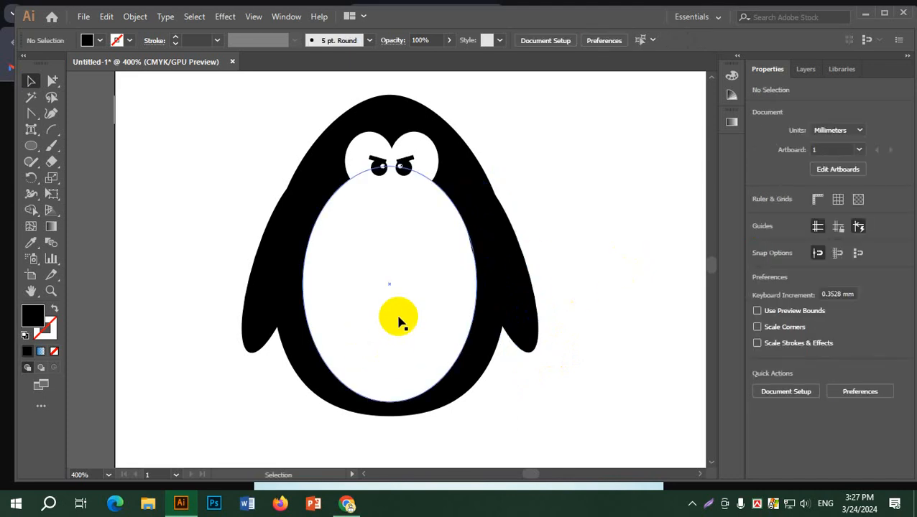
Bring the white belly ellipse to the front so that it lies above the wings.
left_click(426, 242)
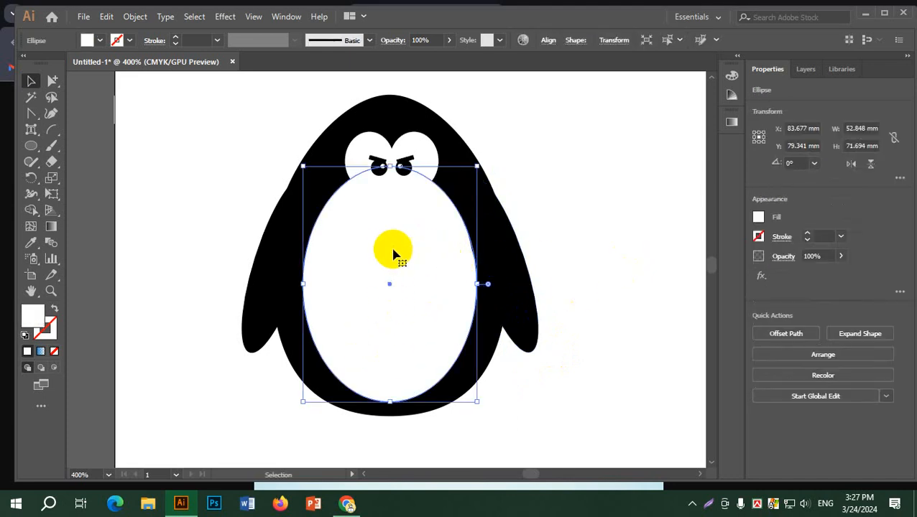
right_click(389, 248)
mouse_move(467, 427)
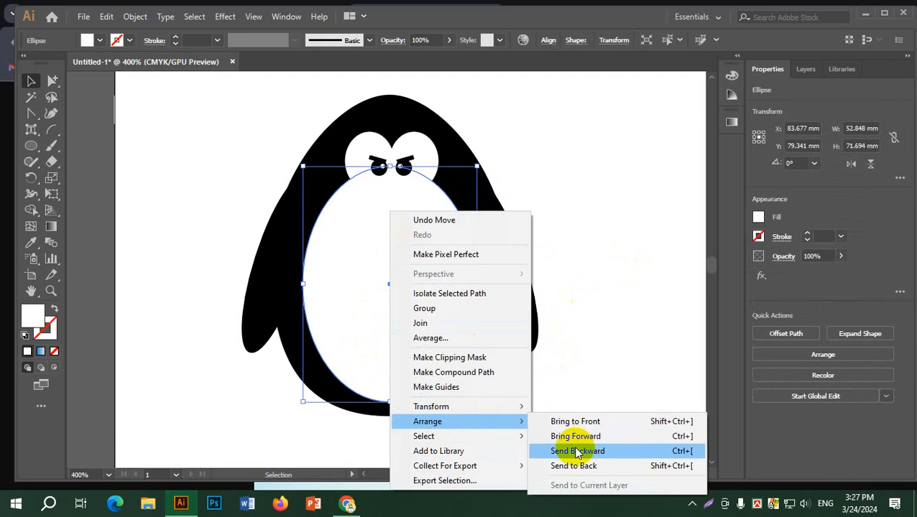
left_click(596, 423)
left_click(564, 225)
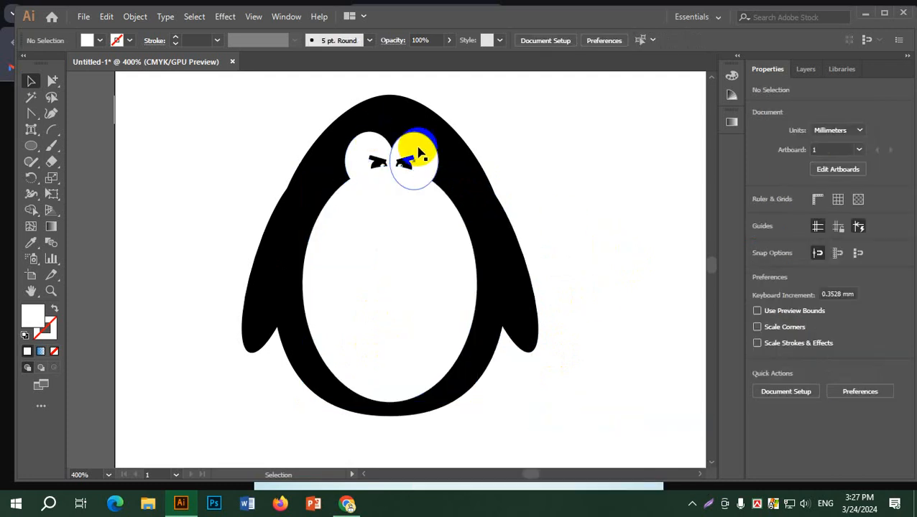
Select both white eye ellipses with their eyebrows and pupils and bring them to the front, above the belly.
left_click(409, 147)
left_click_drag(409, 148, 428, 159)
scroll(403, 165, "up", 4)
left_click(424, 154, "shift")
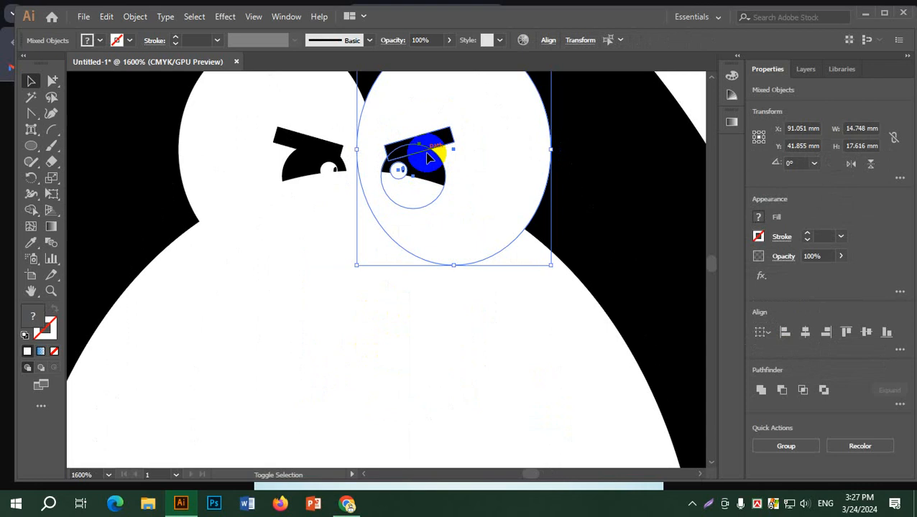
left_click(301, 153, "shift")
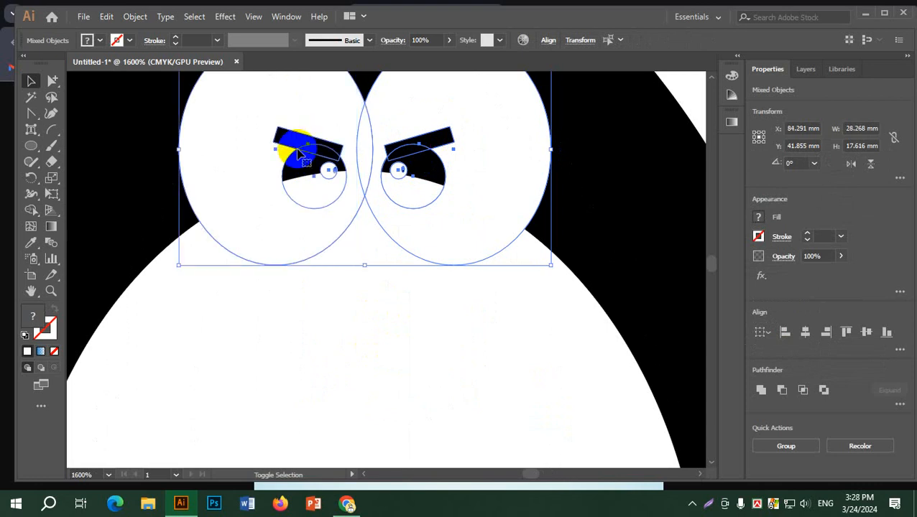
right_click(300, 153)
mouse_move(372, 282)
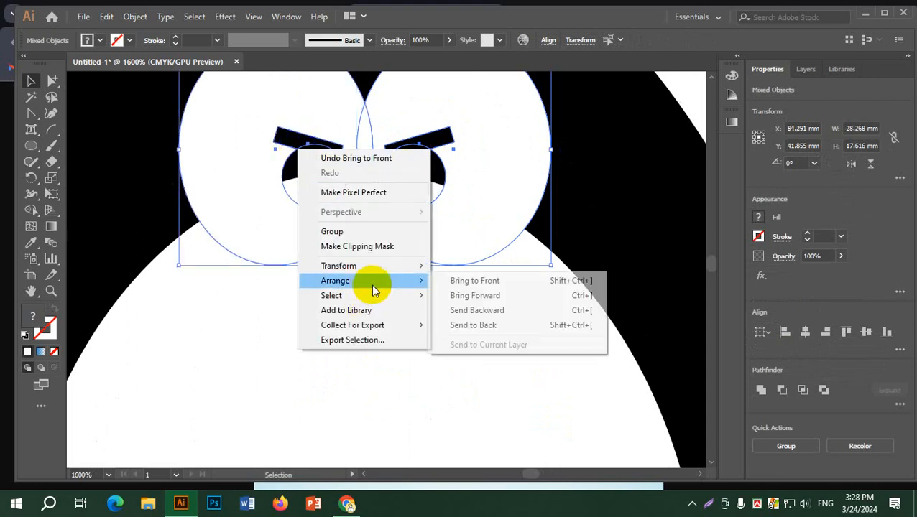
left_click(494, 282)
scroll(606, 204, "down", 5)
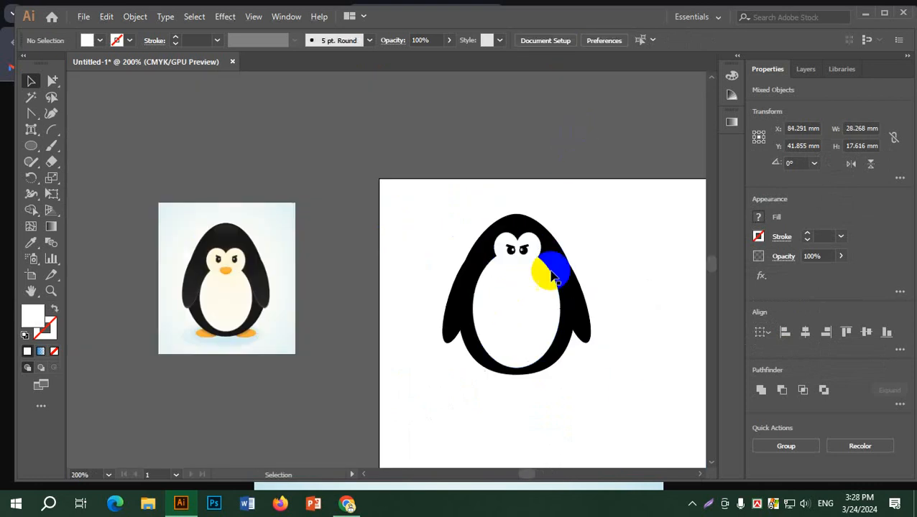
left_click(583, 280)
Draw an ellipse about 24 × 13.4 mm under the penguin's body as a foot and fill it with orange.
scroll(583, 280, "up", 1)
left_click_drag(634, 258, 543, 160)
left_click(31, 145)
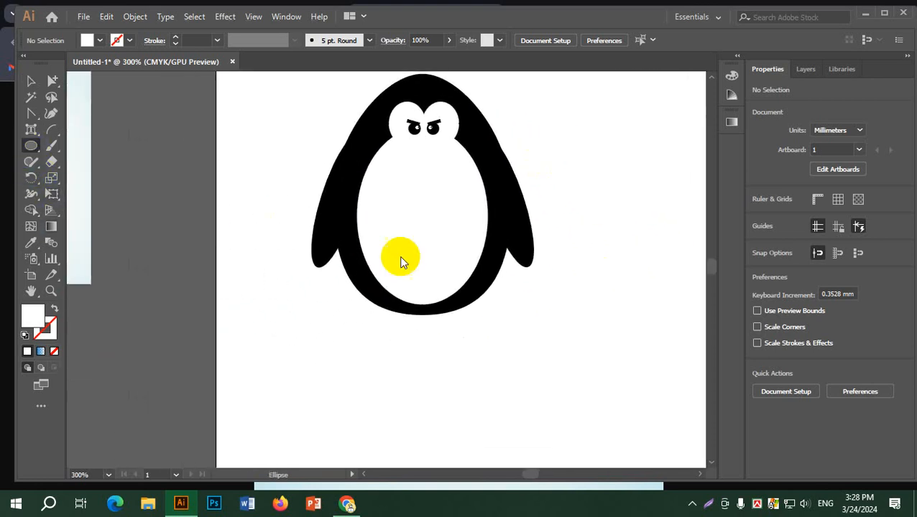
left_click_drag(427, 314, 485, 344)
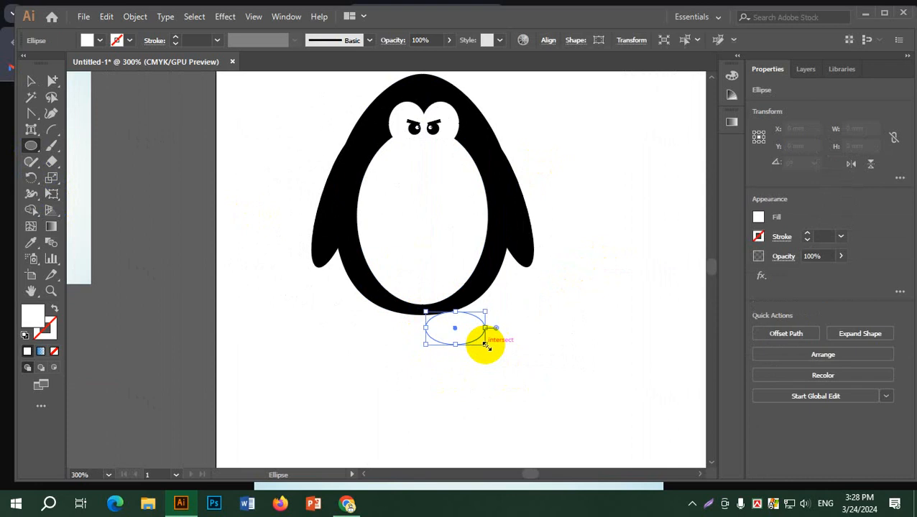
left_click(103, 40)
left_click(113, 73)
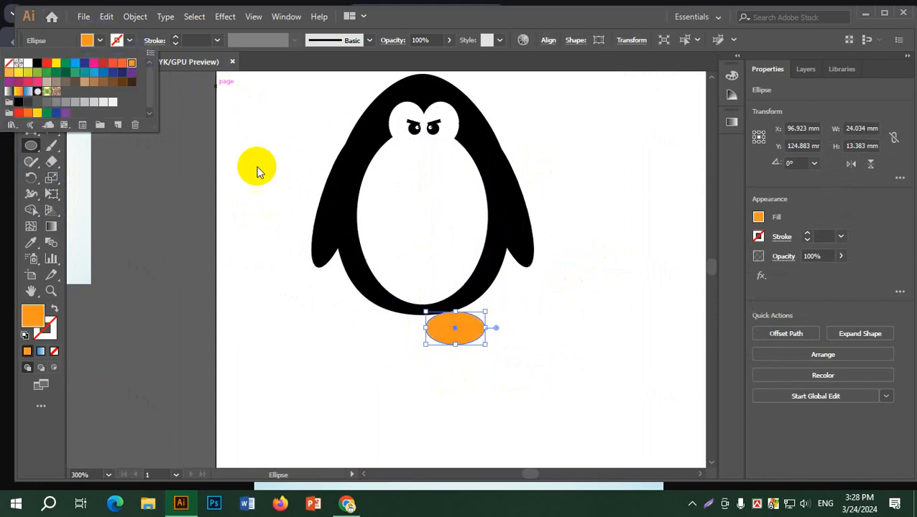
left_click(100, 40)
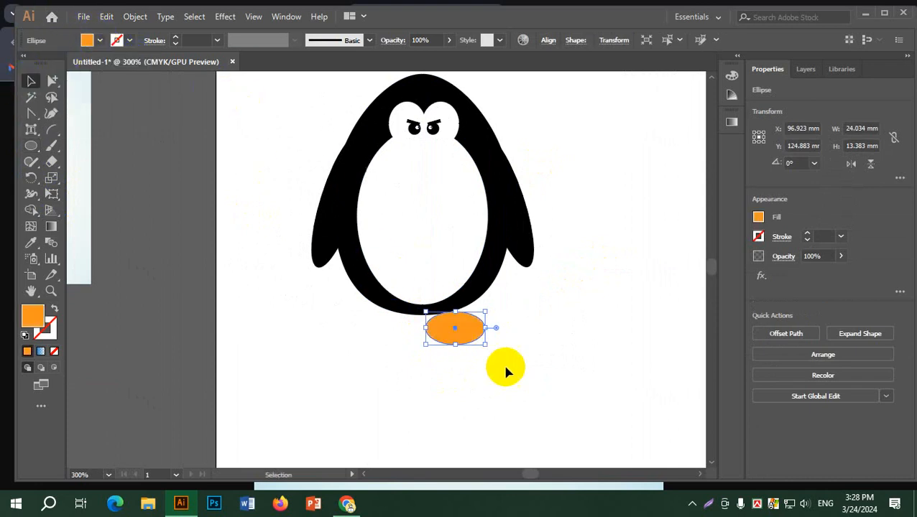
Flatten the underside of the orange foot by moving its lowest anchor point straight up.
scroll(471, 340, "up", 3)
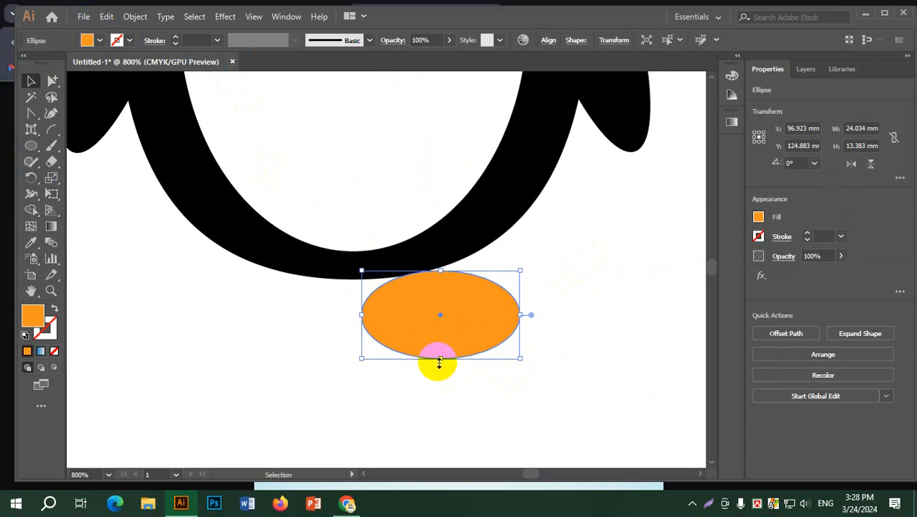
left_click(89, 95)
left_click_drag(50, 86, 87, 80)
left_click_drag(440, 358, 440, 338)
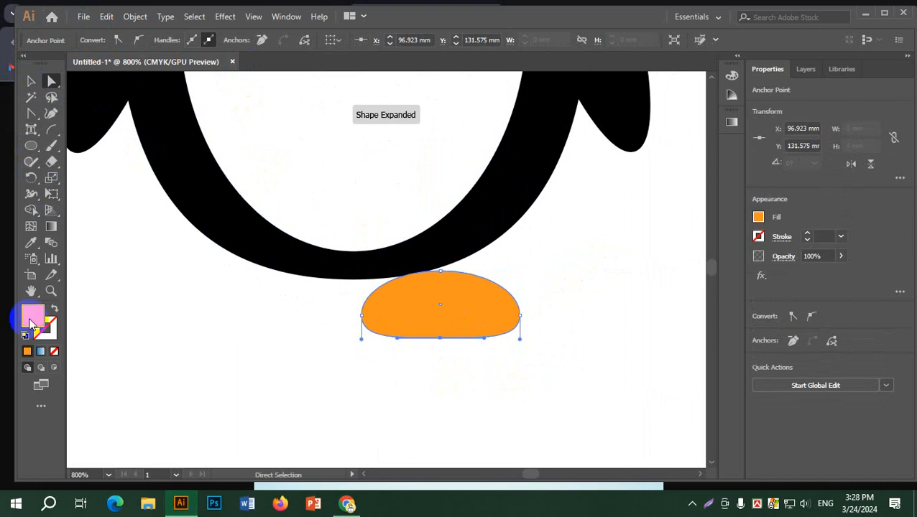
Move the orange foot up so that it overlaps the lower body and send it to the back.
left_click(31, 82)
left_click_drag(503, 311, 469, 285)
right_click(469, 286)
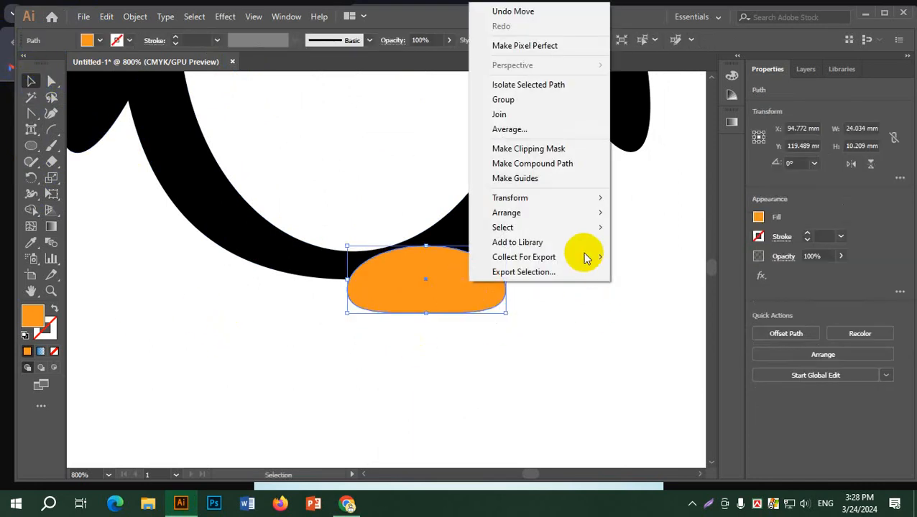
mouse_move(547, 215)
left_click(654, 257)
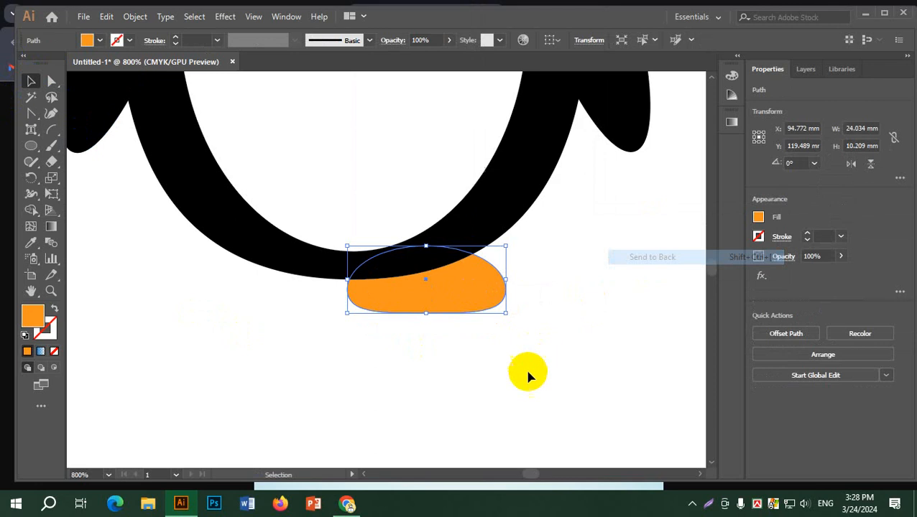
left_click(442, 277)
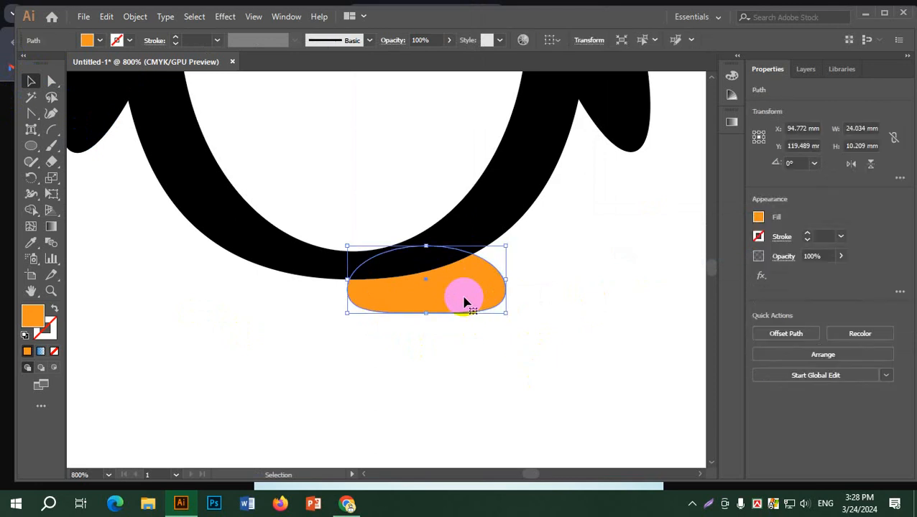
Duplicate the orange foot horizontally to form the second foot beside it.
left_click_drag(465, 303, 307, 299)
left_click(482, 351)
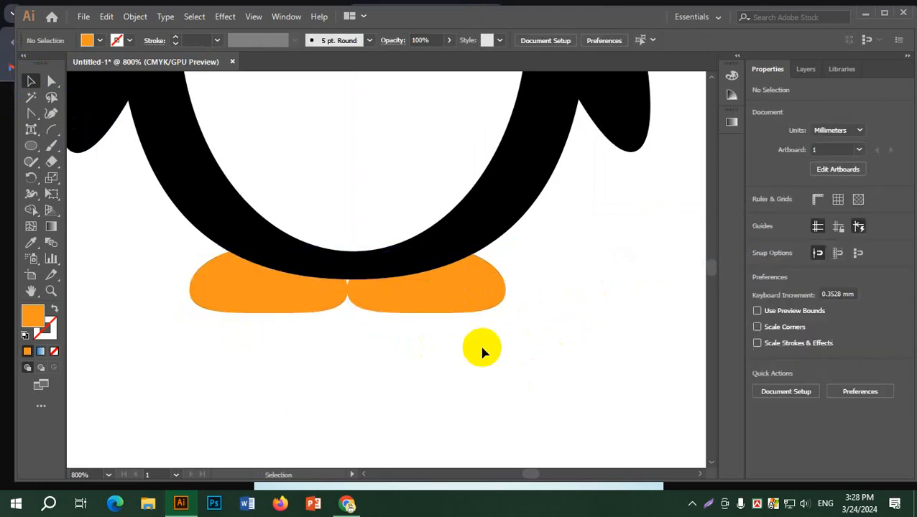
scroll(481, 350, "down", 5)
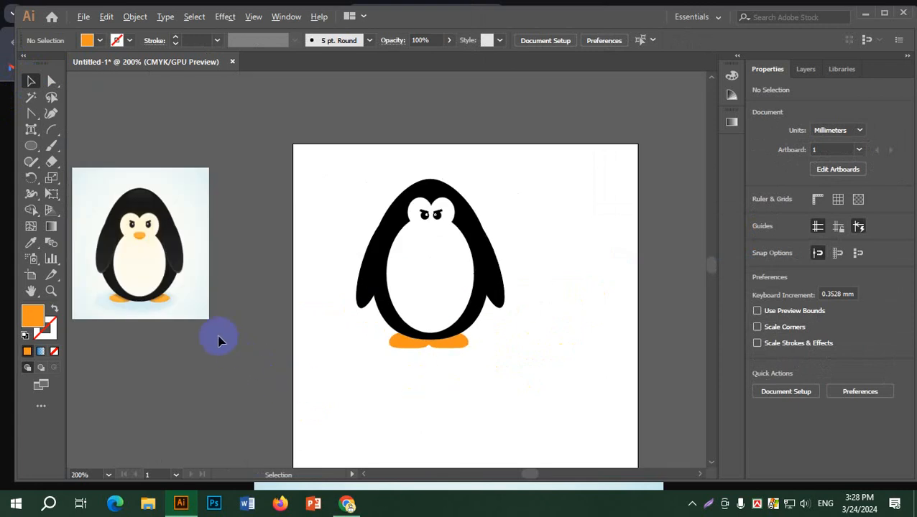
Move the two orange feet slightly outward to leave a small gap between them.
scroll(467, 348, "up", 5)
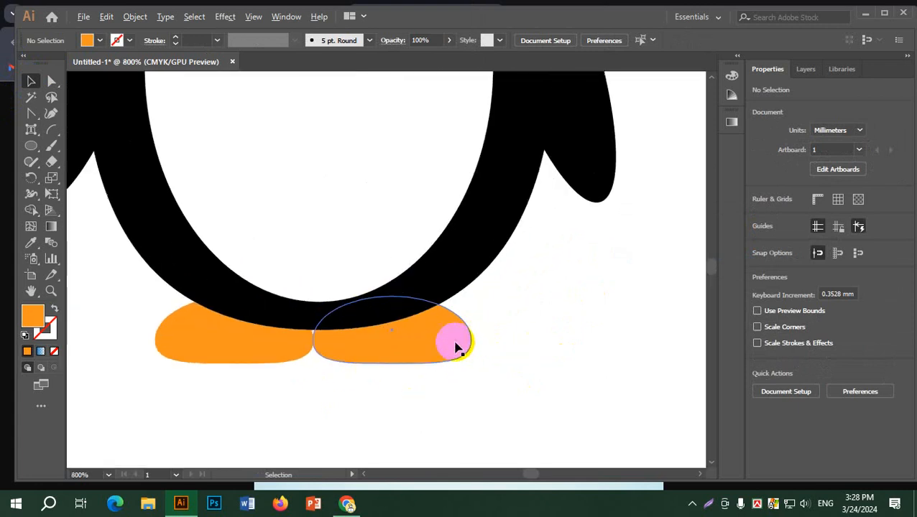
left_click_drag(454, 341, 470, 341)
left_click_drag(276, 348, 253, 343)
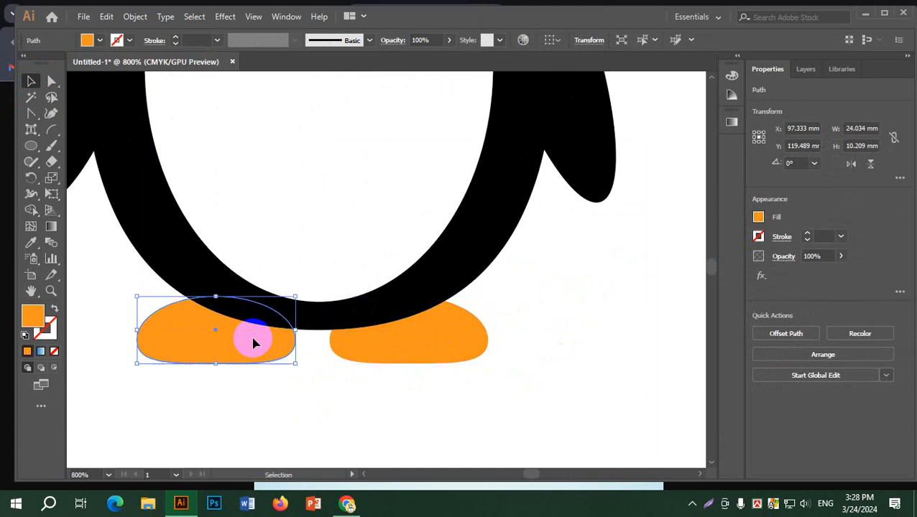
left_click(367, 389)
Draw an orange circle about 5.9 mm in diameter centred just below the eyes as the beak.
scroll(235, 332, "down", 6)
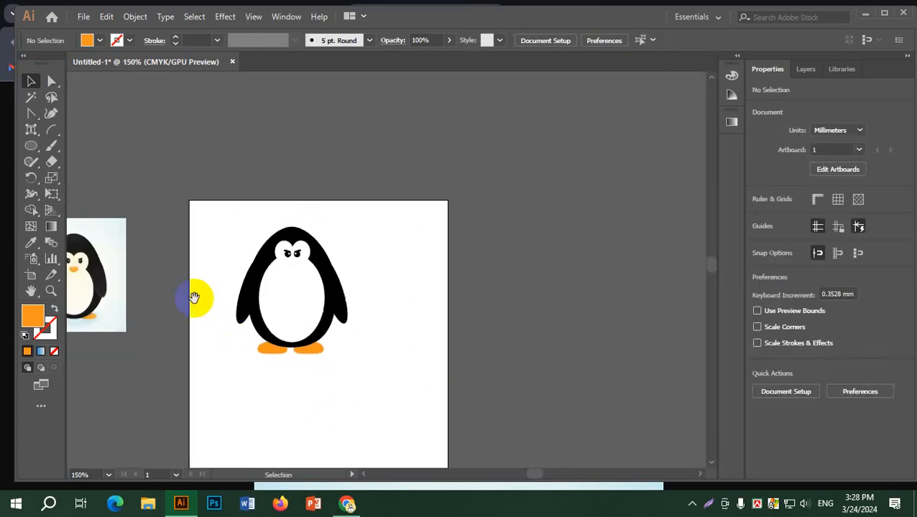
left_click_drag(194, 298, 406, 285)
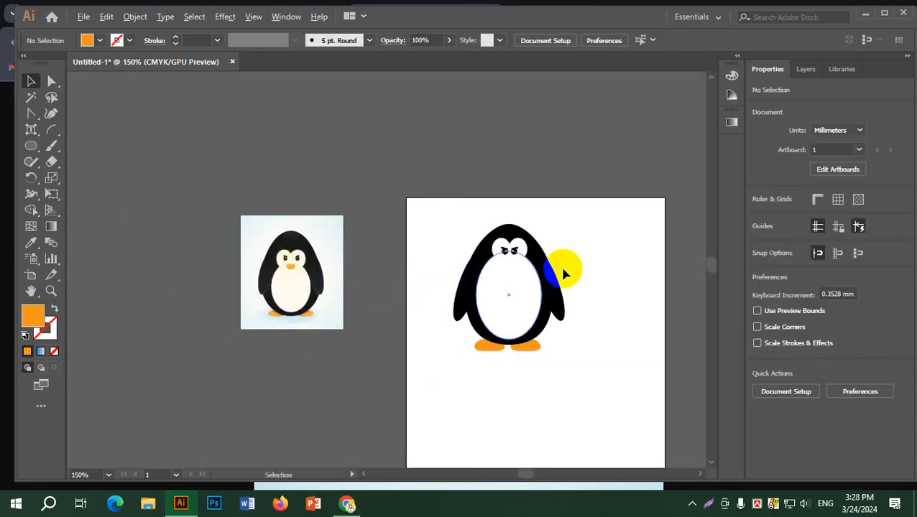
scroll(554, 269, "up", 3)
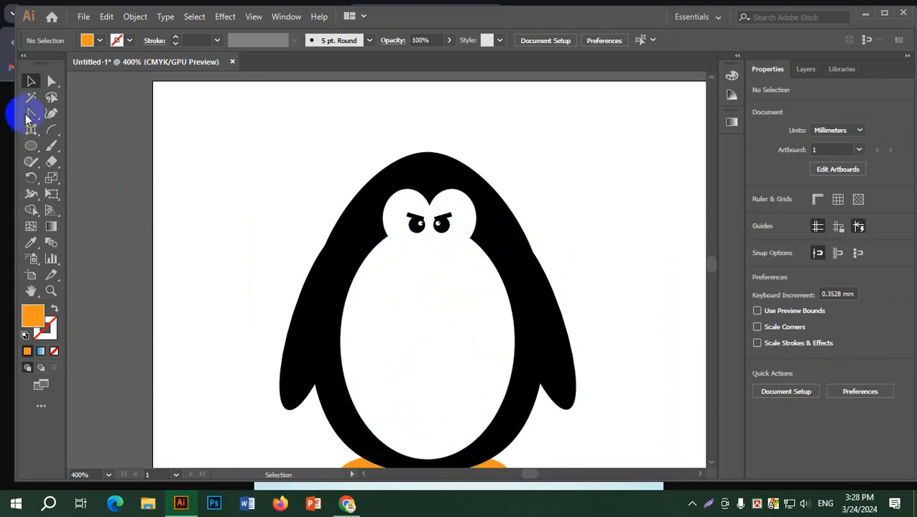
left_click(31, 147)
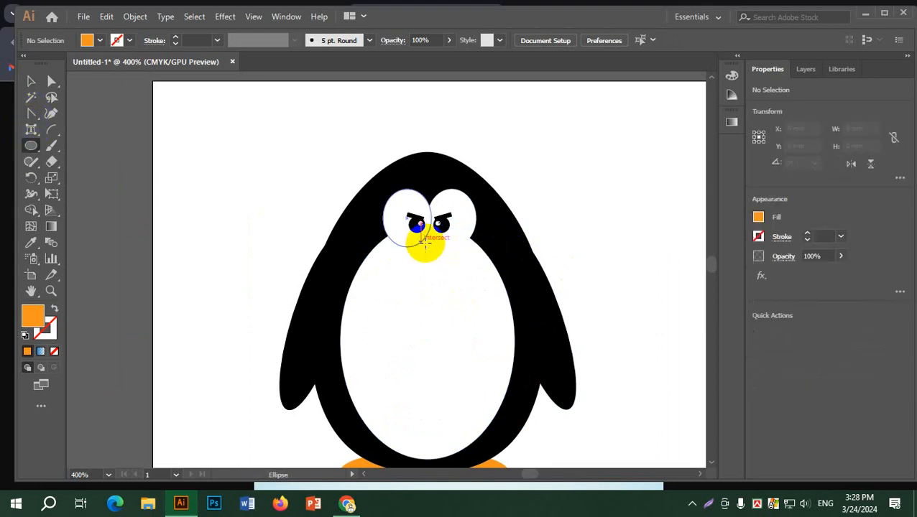
left_click_drag(418, 241, 440, 257)
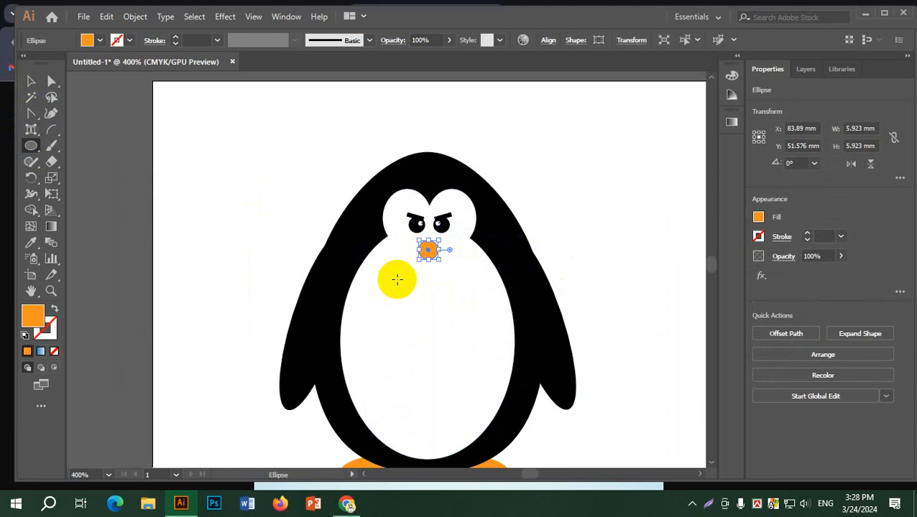
scroll(427, 249, "up", 5)
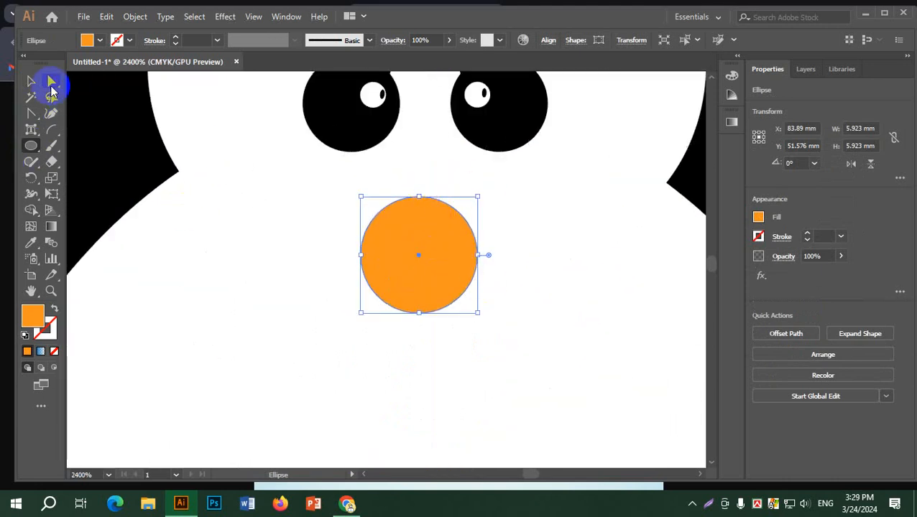
Pull the circle's top anchor down to form a crescent-shaped beak and move it up between and below the eyes.
left_click(51, 82)
left_click(421, 200)
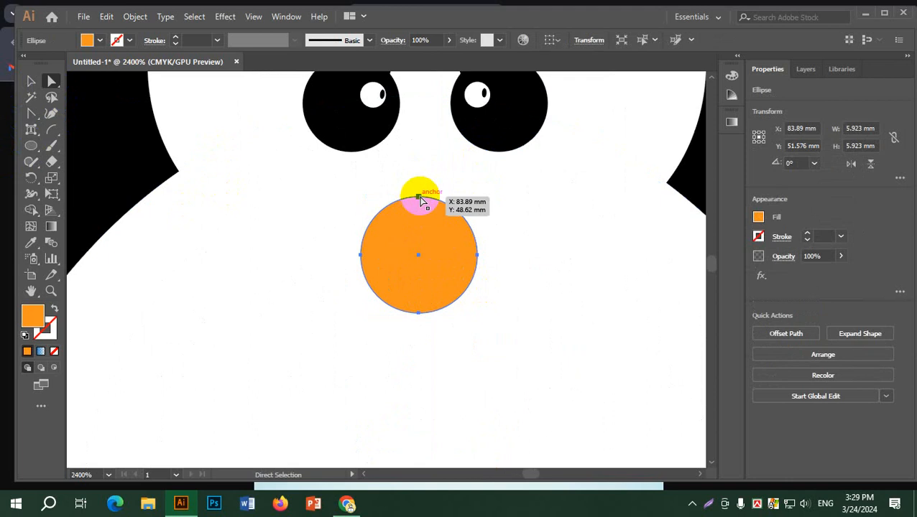
left_click_drag(419, 202, 449, 216)
left_click(29, 82)
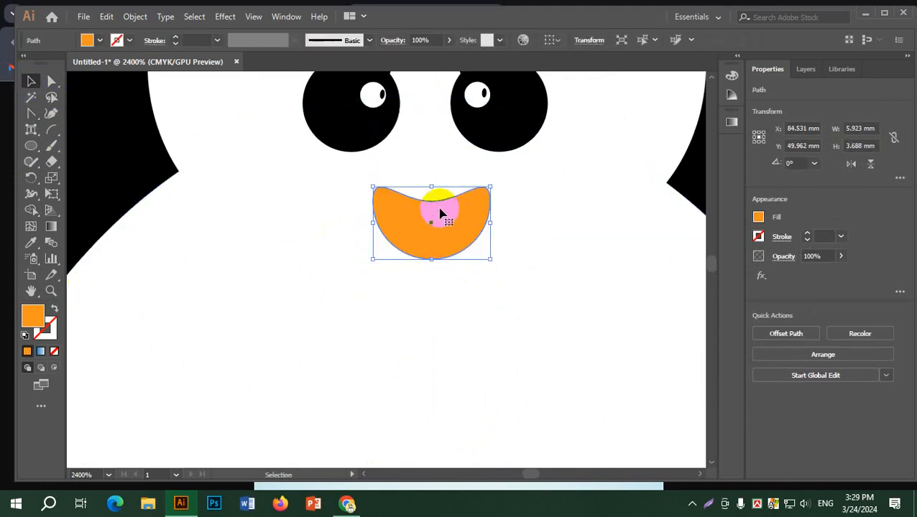
left_click(108, 153)
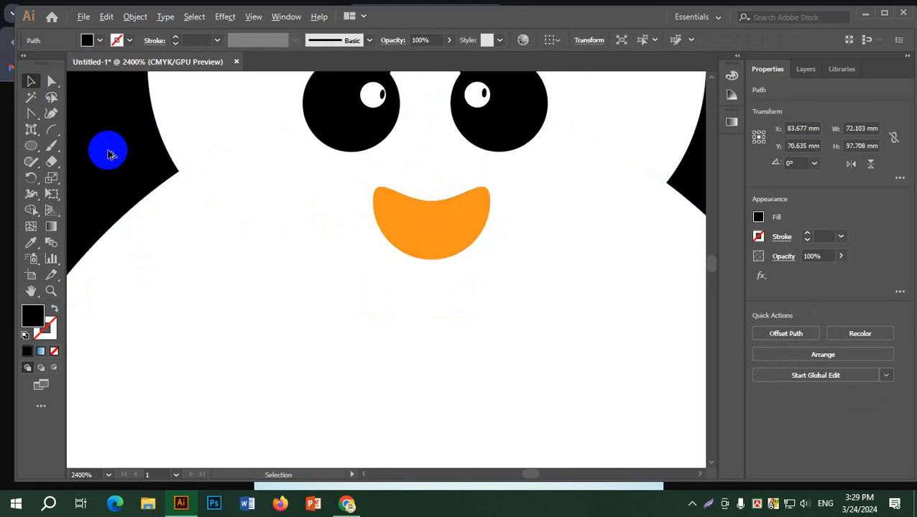
Compare the beak's shape and placement with the beak of the reference penguin.
scroll(108, 153, "down", 6)
left_click(358, 180)
left_click_drag(357, 180, 617, 181)
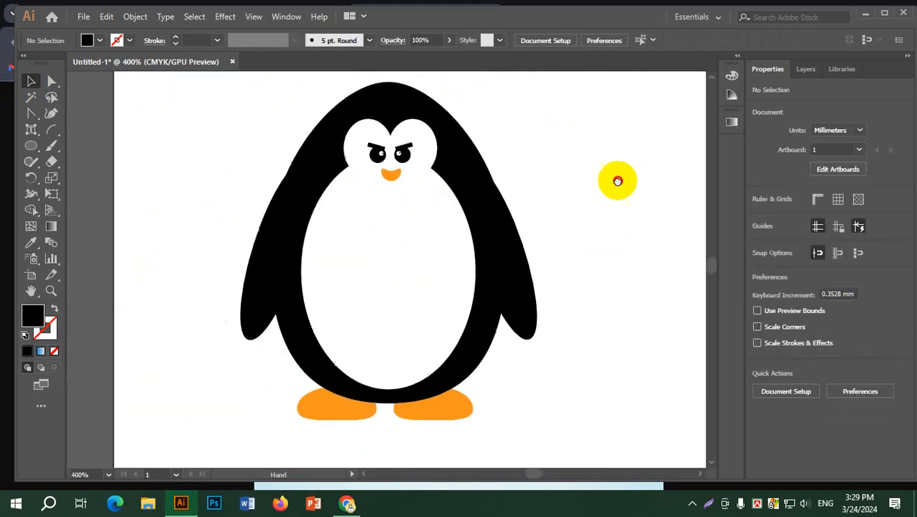
scroll(483, 191, "down", 3)
scroll(276, 205, "up", 3)
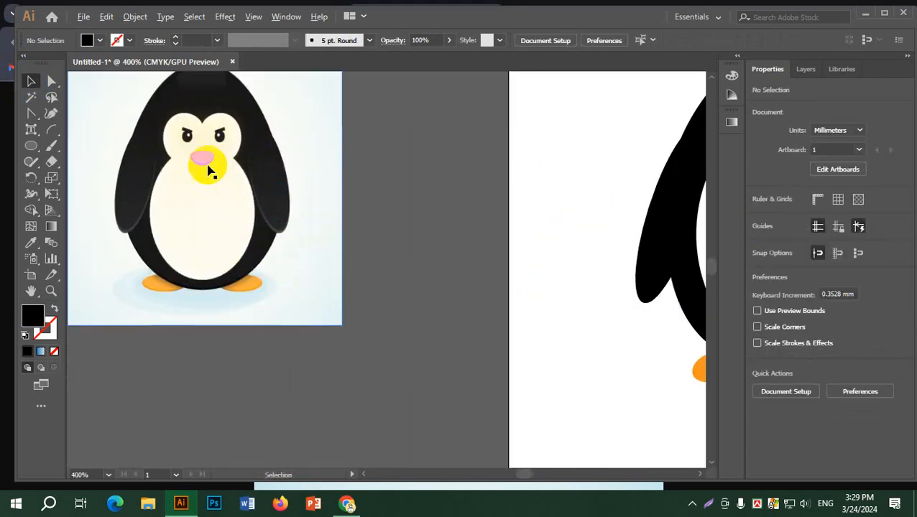
left_click_drag(497, 162, 140, 212)
scroll(424, 194, "up", 6)
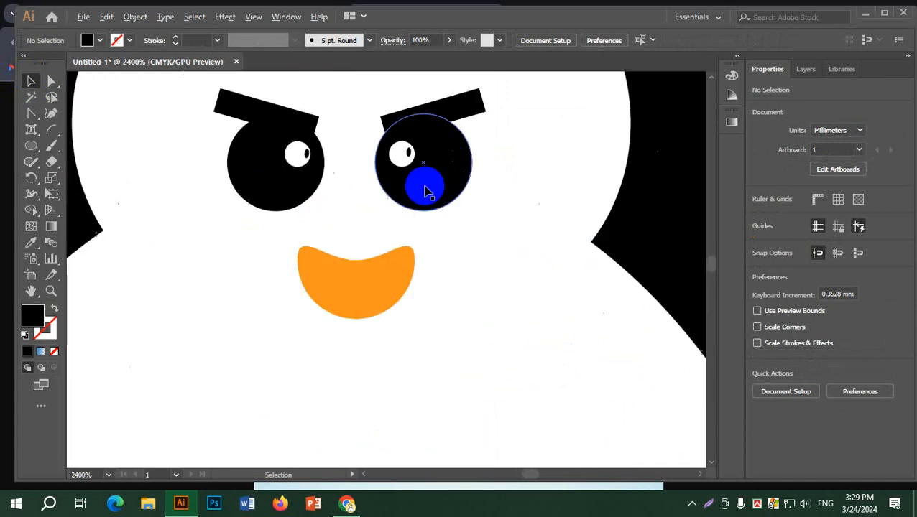
Raise the beak's upper middle anchor point to about Y 48.38 mm to make its top edge shallower.
left_click(364, 295)
left_click(52, 81)
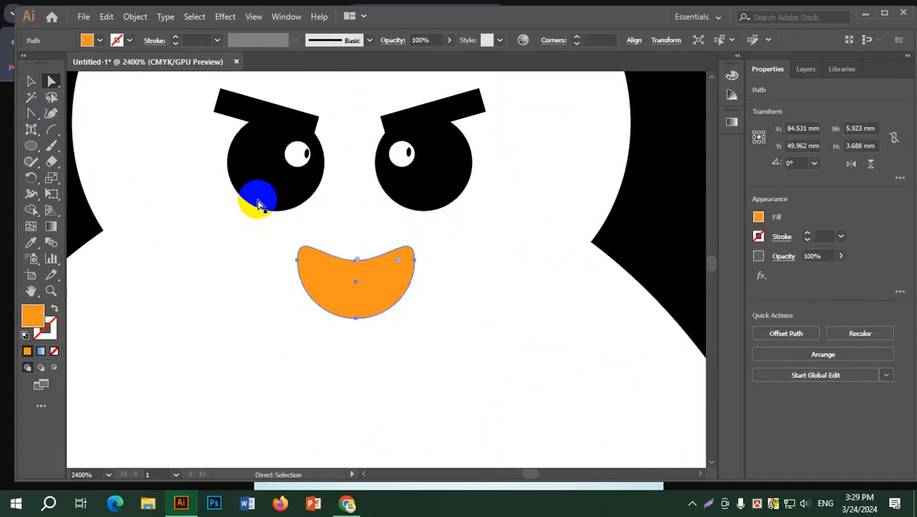
left_click(356, 259)
scroll(353, 261, "up", 5)
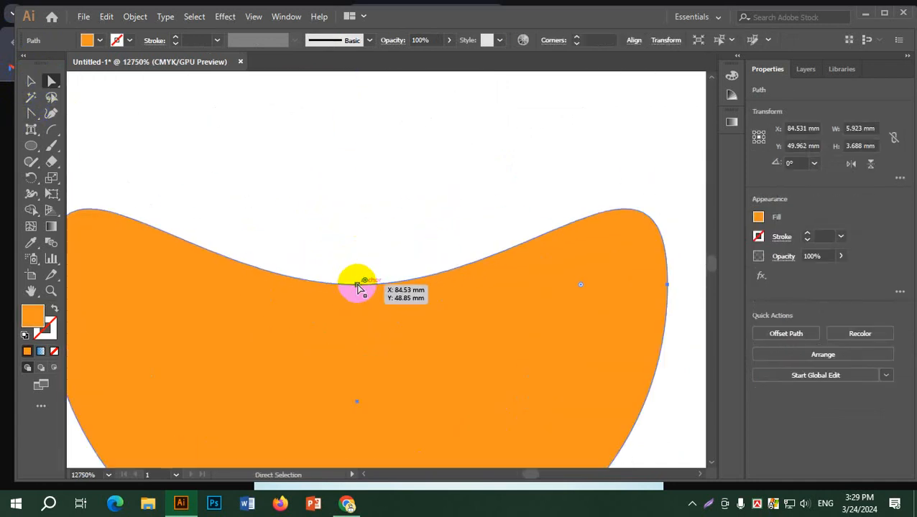
left_click_drag(359, 286, 357, 238)
scroll(374, 237, "down", 5)
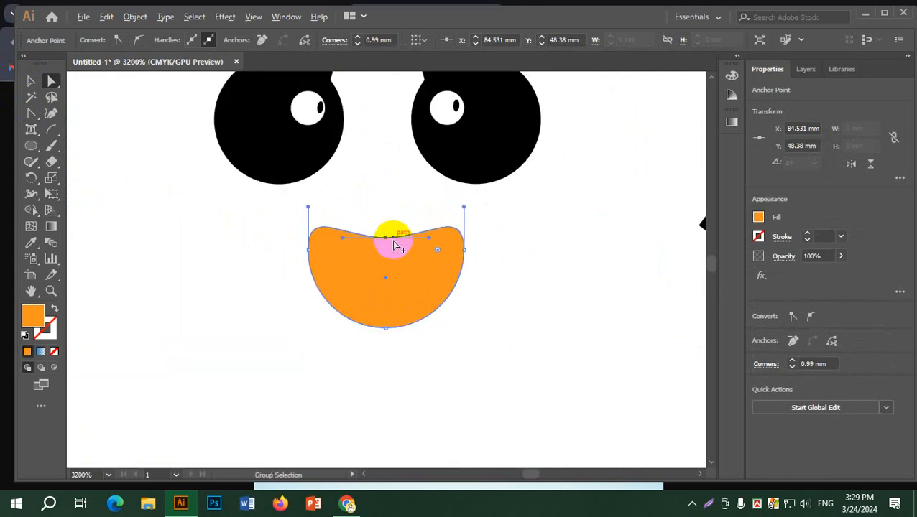
scroll(374, 267, "down", 5)
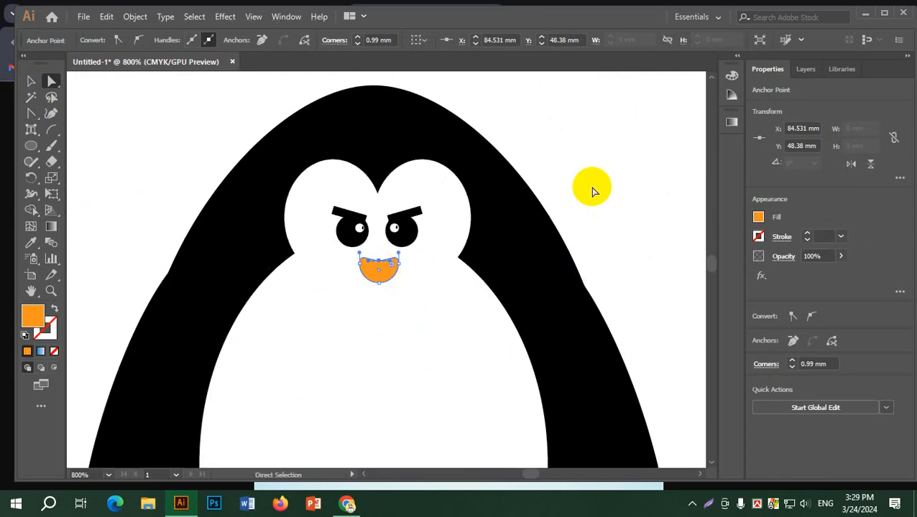
left_click(579, 184)
left_click(31, 81)
left_click(159, 134)
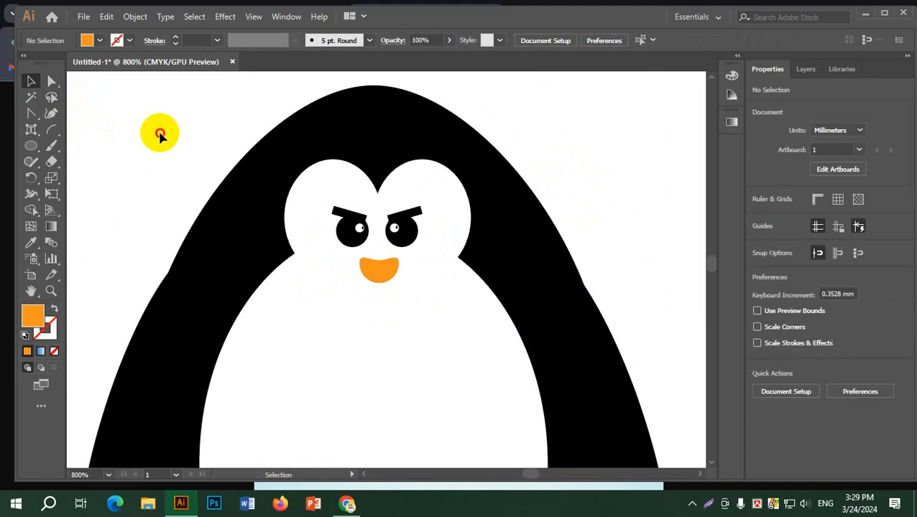
scroll(184, 174, "down", 4)
scroll(130, 179, "up", 1)
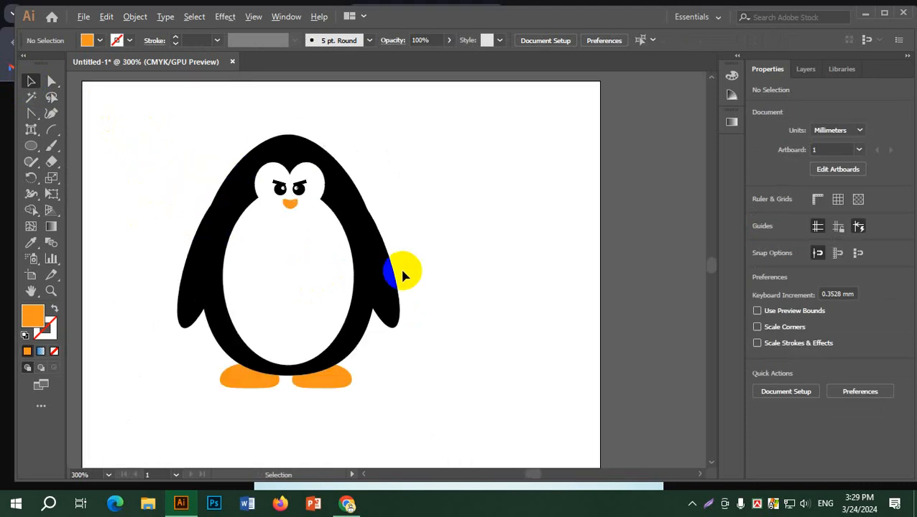
Stretch the whole penguin drawing downward from its lower edge to a height of about 102.8 mm.
scroll(436, 277, "down", 2)
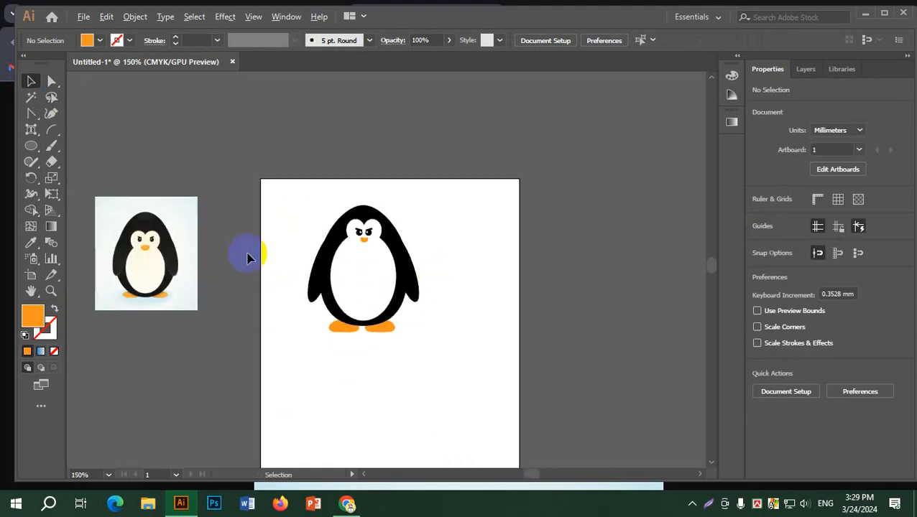
left_click_drag(300, 208, 464, 372)
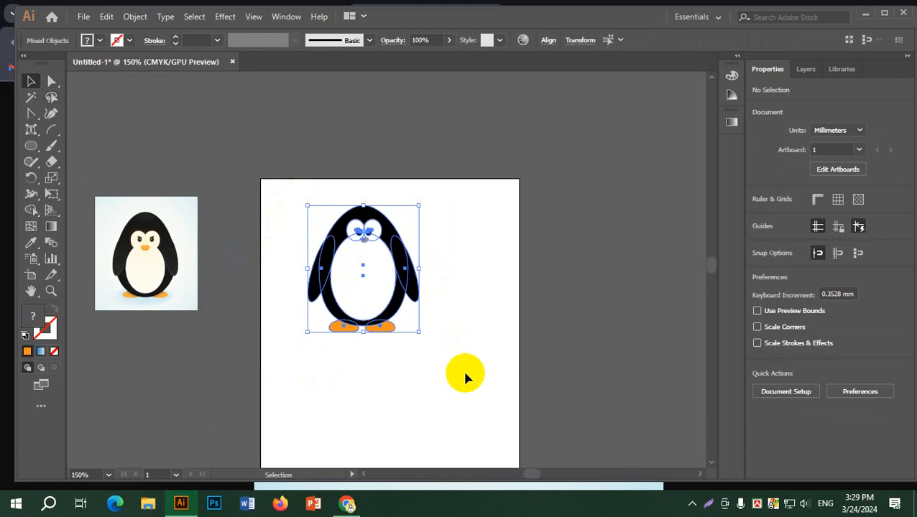
left_click_drag(365, 332, 365, 358)
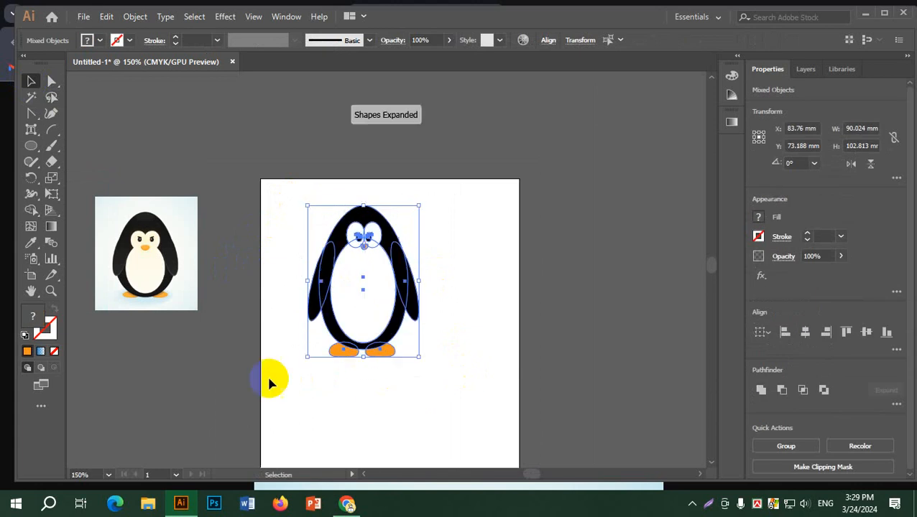
left_click(477, 340)
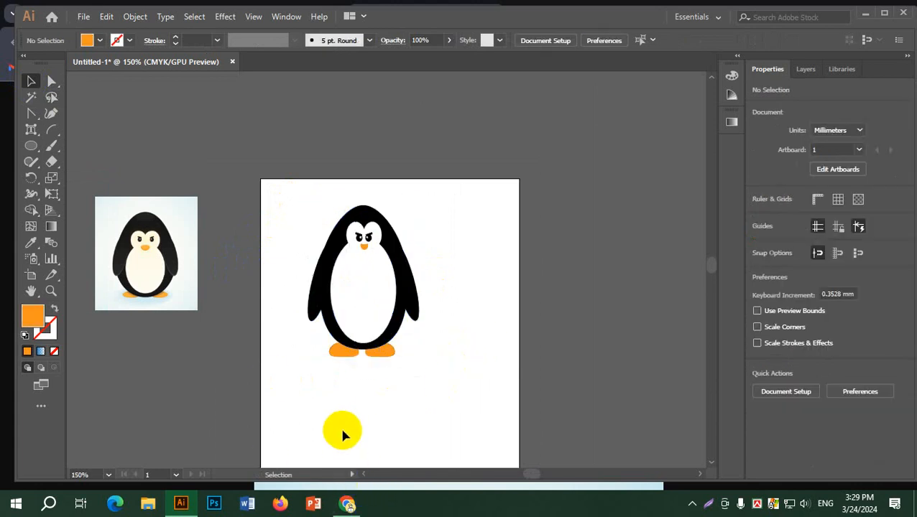
left_click(425, 363)
Duplicate the penguin's right-hand wing ellipse onto the empty area beside the body, and select the original wing.
scroll(154, 266, "up", 3)
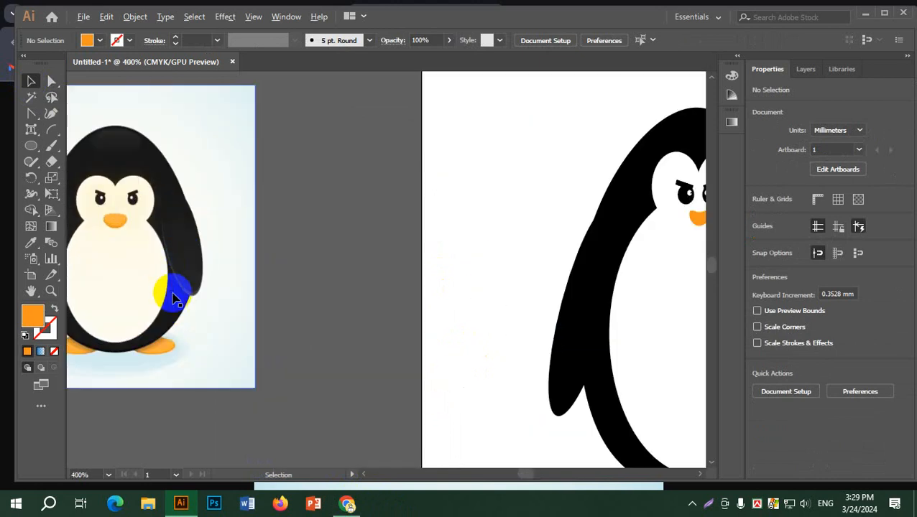
scroll(184, 256, "up", 3)
scroll(243, 302, "down", 3)
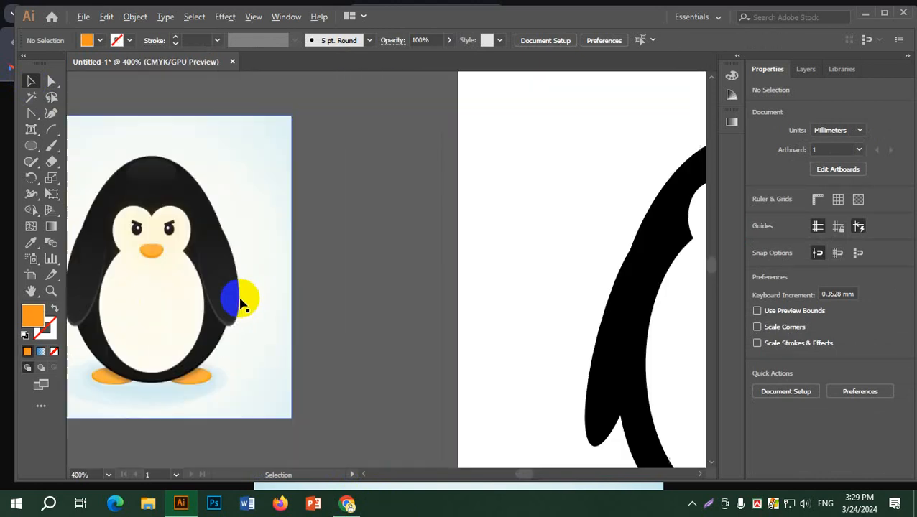
scroll(243, 302, "down", 1)
scroll(311, 249, "right", 3)
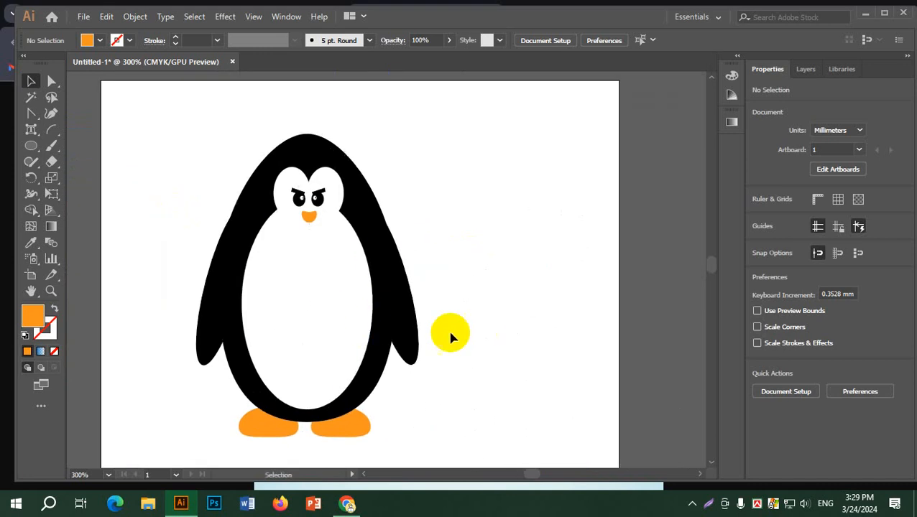
left_click(389, 303)
scroll(392, 302, "up", 2)
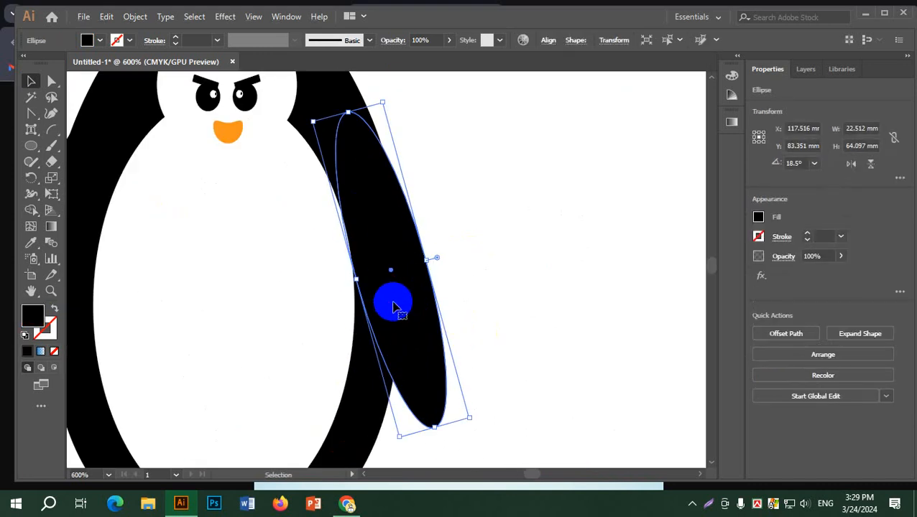
left_click_drag(394, 304, 492, 294)
left_click(408, 326)
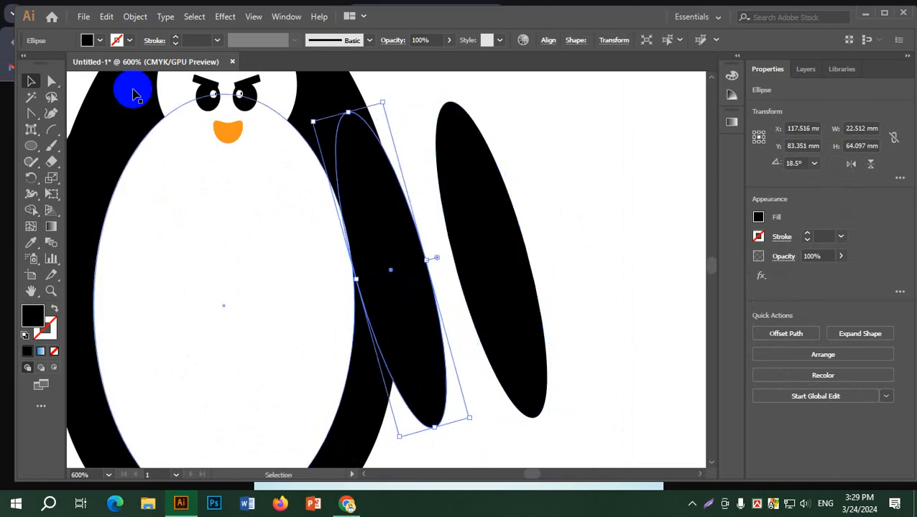
Fill the original right-hand wing with dark gray and lay the black copy exactly over it.
left_click(97, 40)
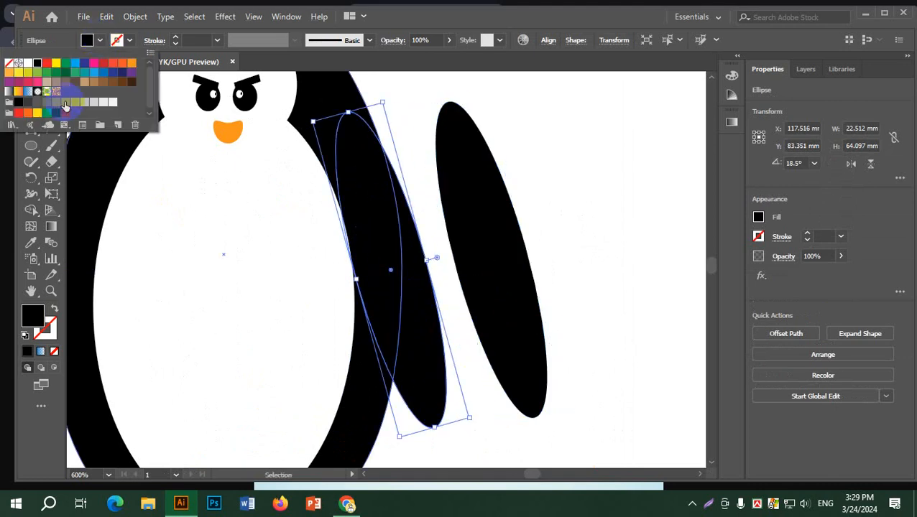
left_click(65, 104)
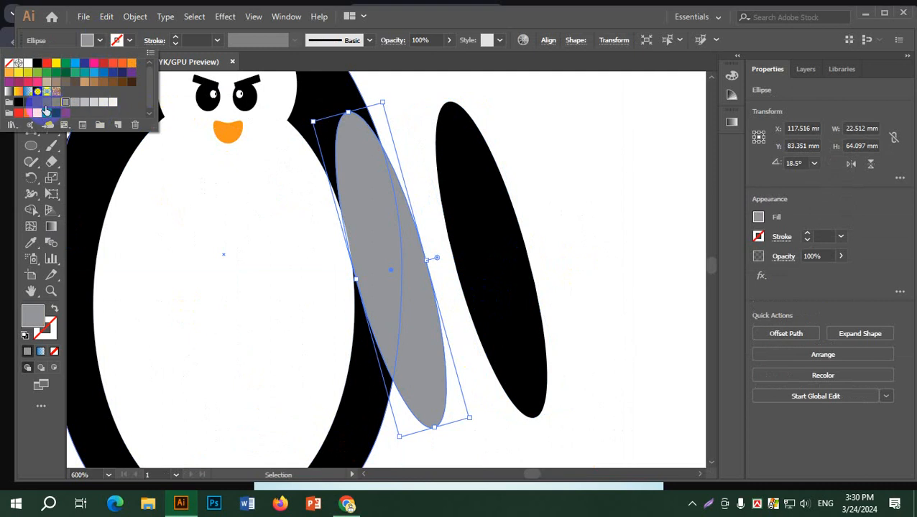
left_click(26, 104)
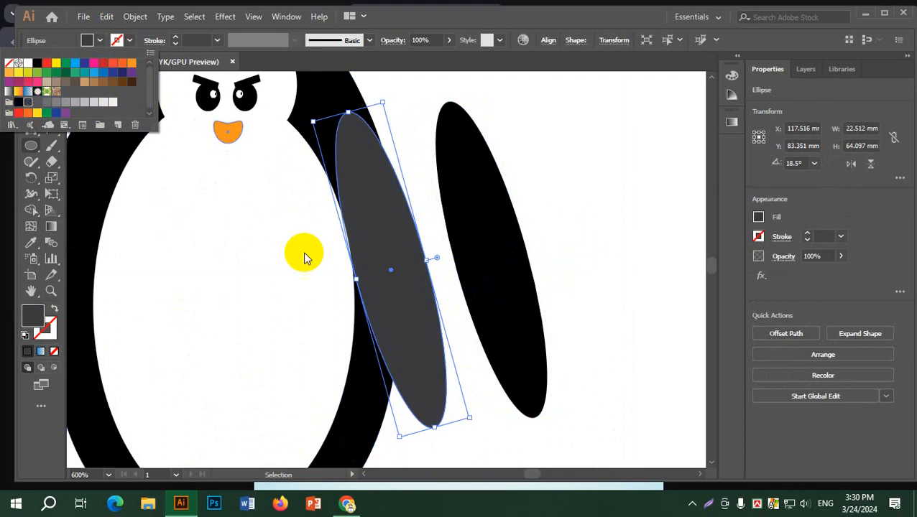
left_click(620, 219)
left_click_drag(467, 234, 402, 247)
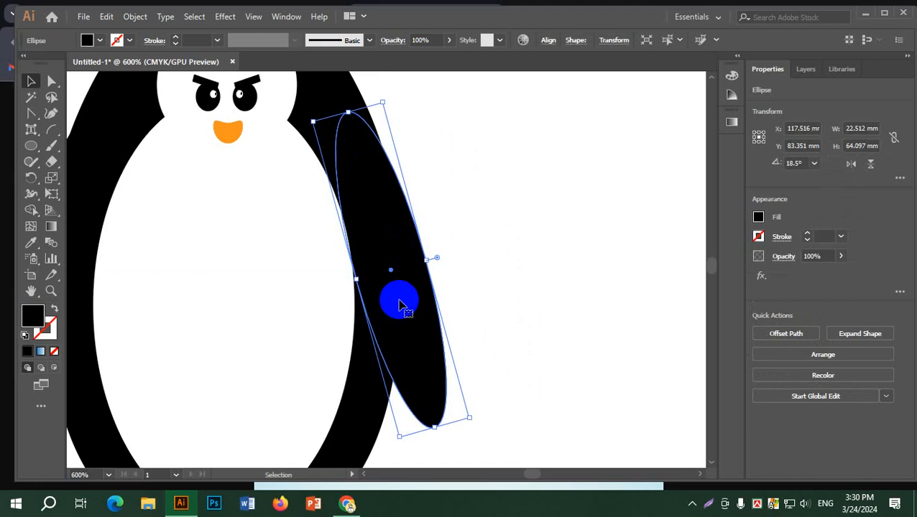
Try shifting the black wing copy slightly right and rotating it to 22.3° over the gray wing.
key("Right")
key("Right")
key("Right")
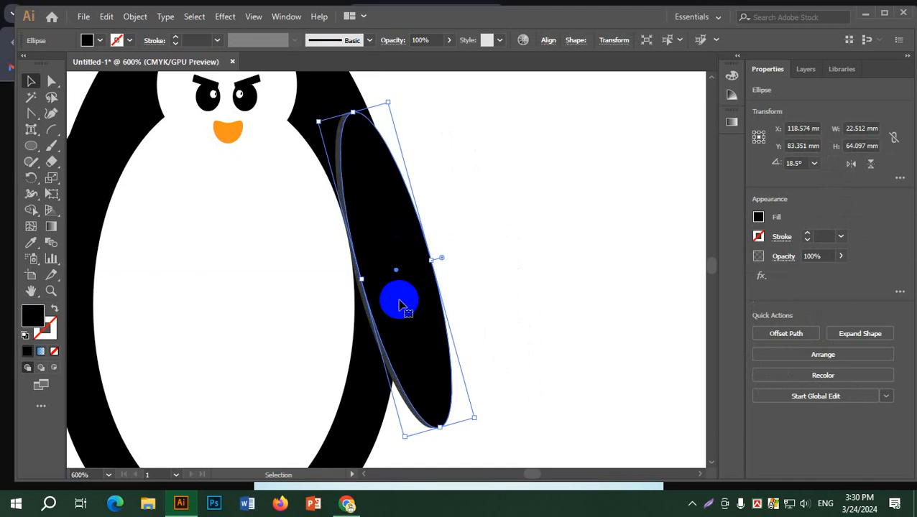
left_click(480, 242)
left_click_drag(368, 144, 364, 139)
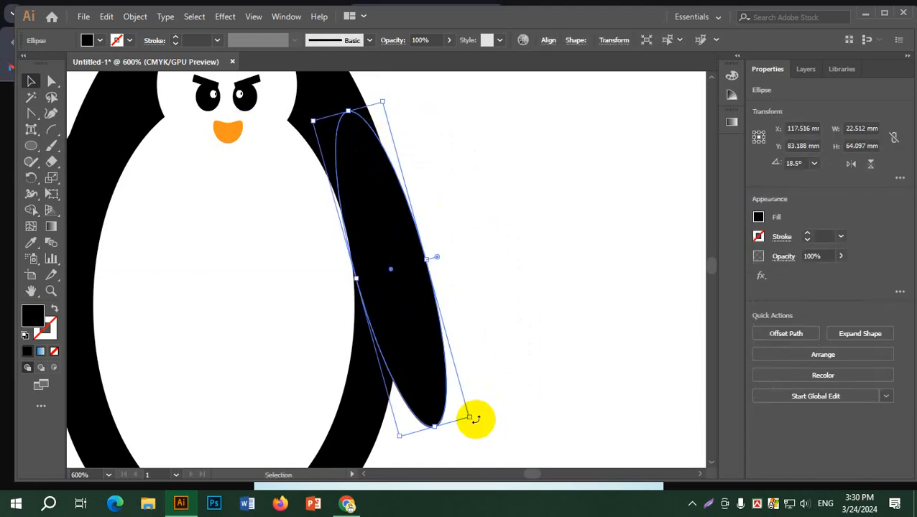
left_click_drag(475, 419, 477, 416)
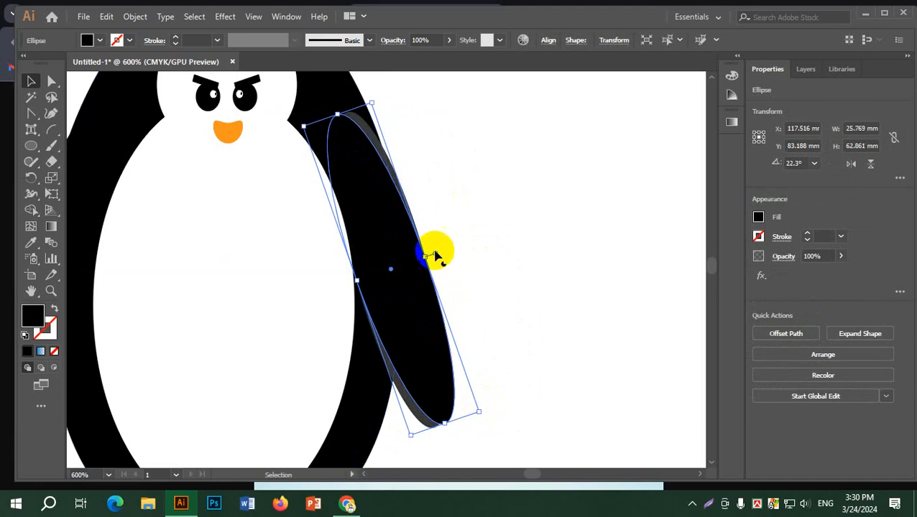
left_click_drag(435, 255, 440, 262)
Move the black wing copy up to about Y 82.1 mm, leaving a gray rim along the wing's lower edge.
left_click(394, 216)
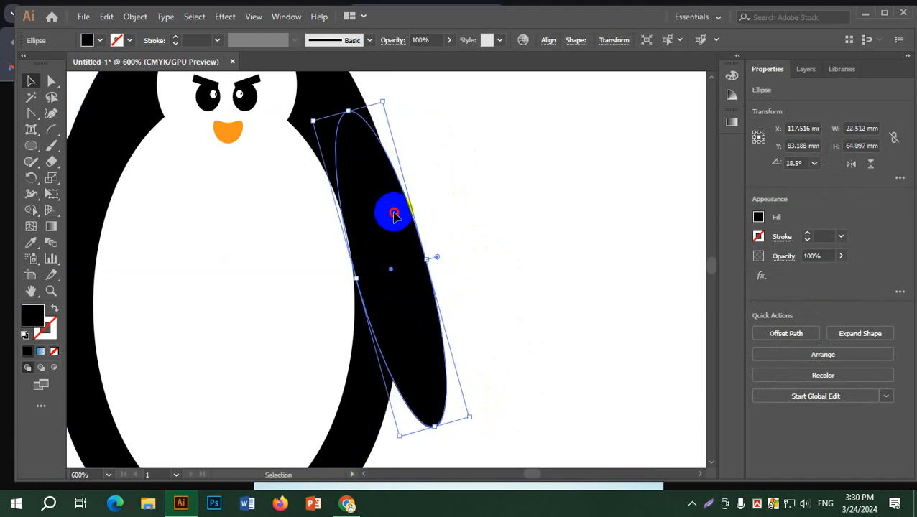
left_click_drag(395, 212, 393, 206)
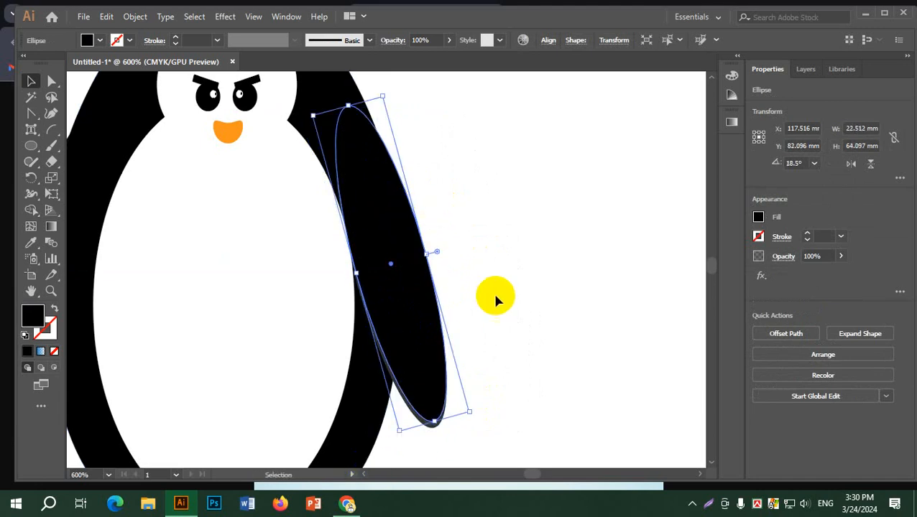
left_click(690, 402)
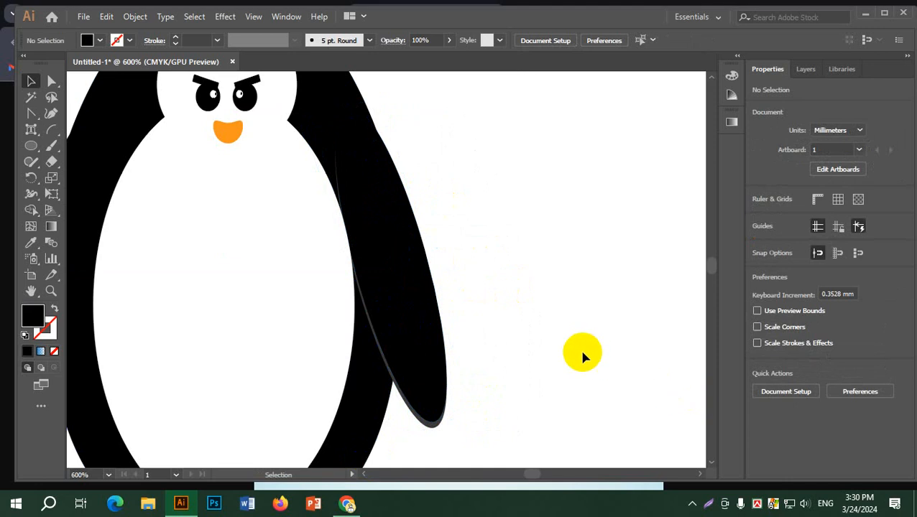
Delete the plain black wing on the penguin's left-hand side.
scroll(546, 326, "down", 1, "alt")
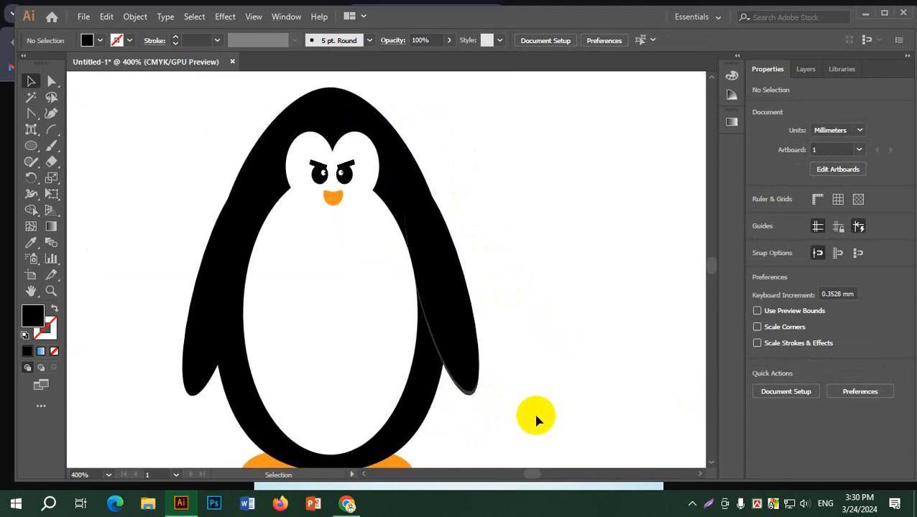
left_click_drag(535, 416, 464, 359)
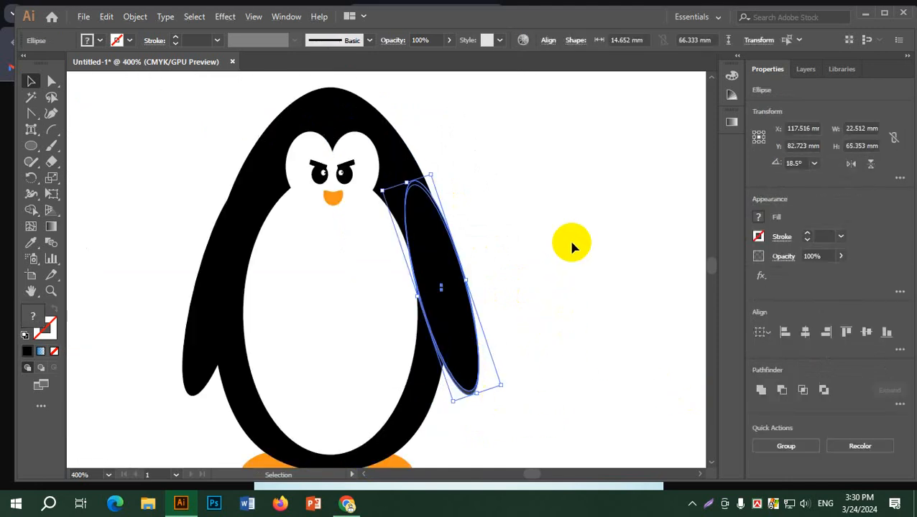
left_click(440, 266)
left_click(188, 370)
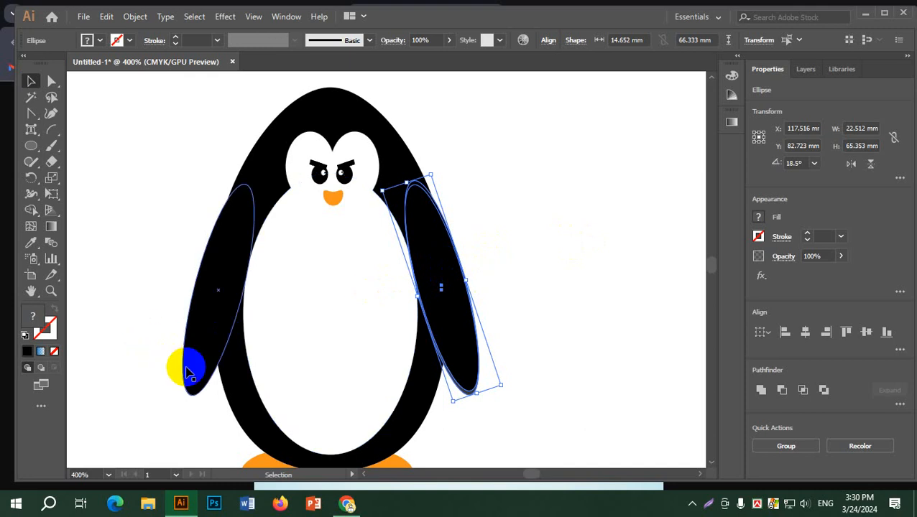
key("Delete")
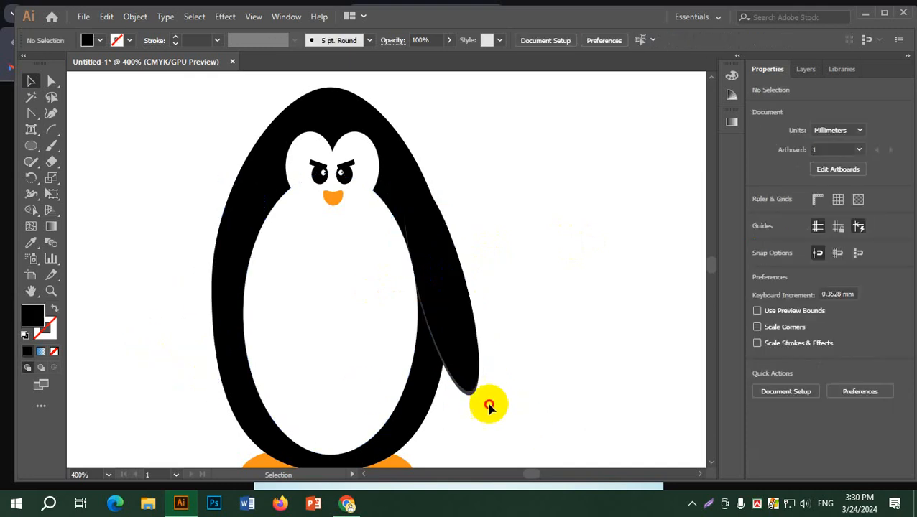
Reflect a copy of the black and gray wing pair about the vertical axis and place it on the body's left-hand side.
left_click(475, 369)
right_click(479, 372)
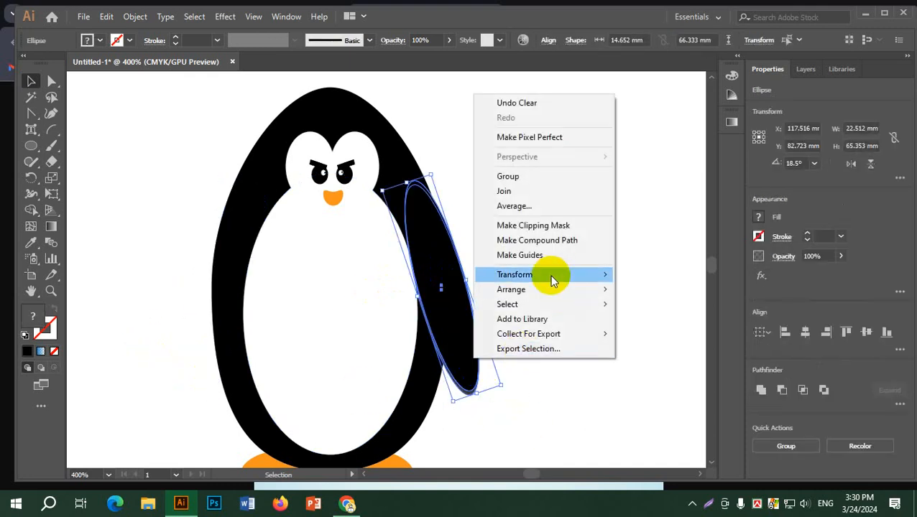
mouse_move(552, 274)
left_click(648, 325)
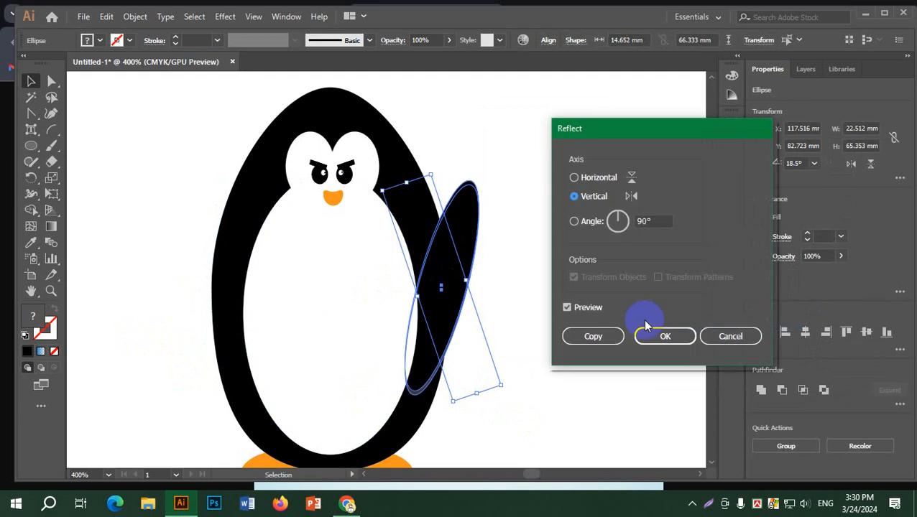
left_click(607, 338)
left_click_drag(424, 366, 205, 371)
left_click(106, 294)
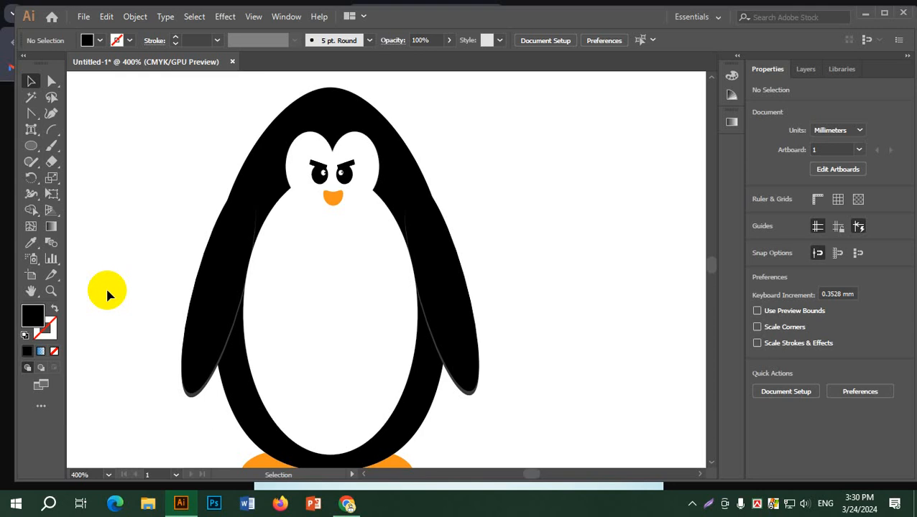
Fill the white belly ellipse with the yellow-to-red linear gradient swatch.
mouse_move(343, 507)
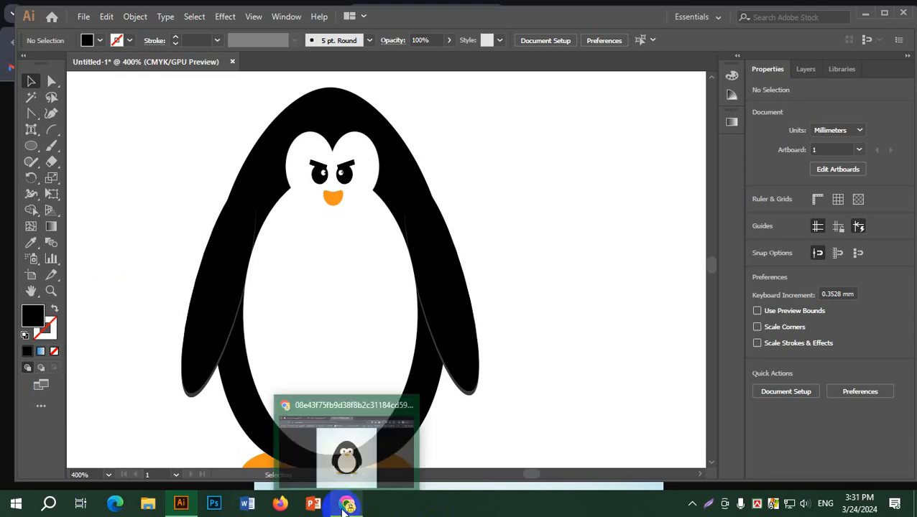
left_click(276, 374)
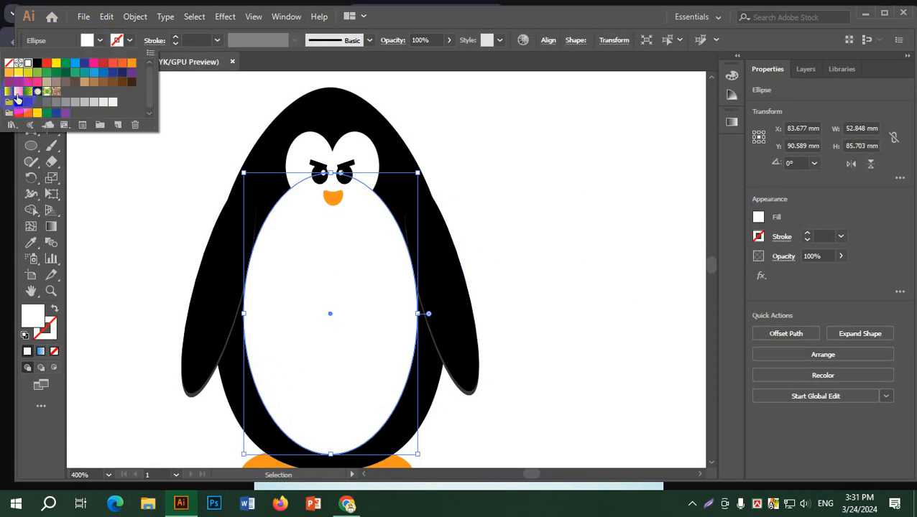
left_click(17, 93)
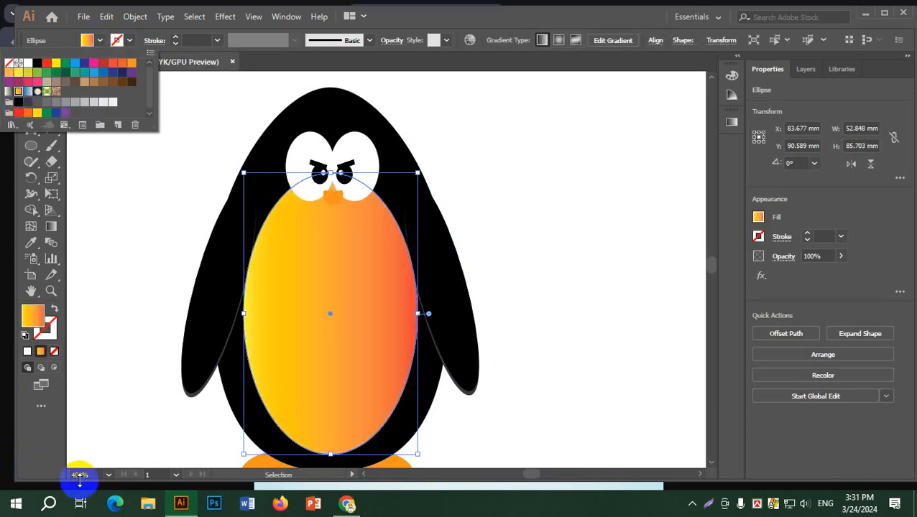
left_click(101, 41)
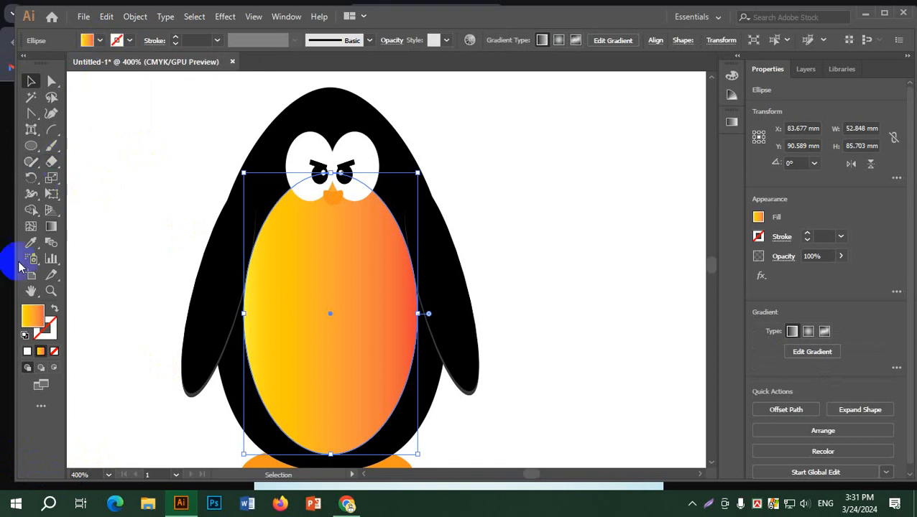
Redirect the belly's linear gradient diagonally from its upper left edge to its lower right edge, at about -59.1°.
left_click(51, 225)
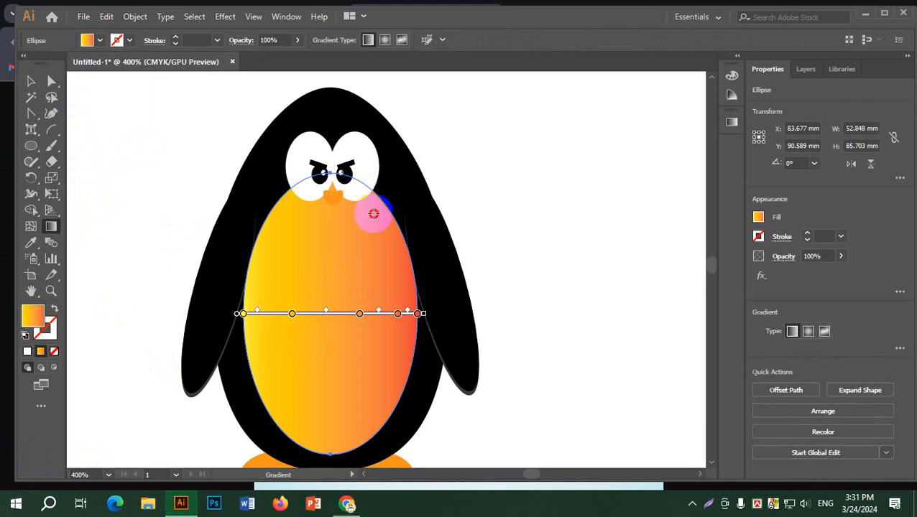
left_click_drag(374, 213, 301, 450)
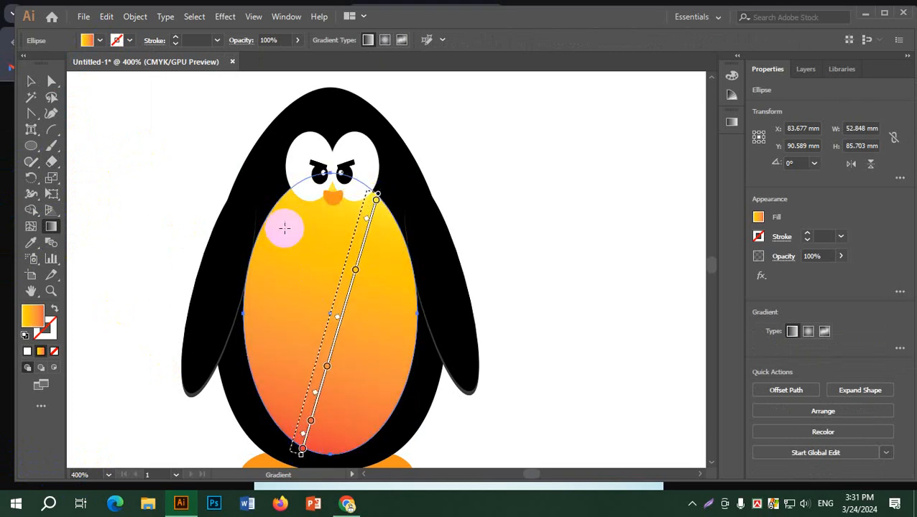
mouse_move(273, 207)
left_mouse_down()
mouse_move(347, 301)
mouse_move(402, 424)
left_mouse_up()
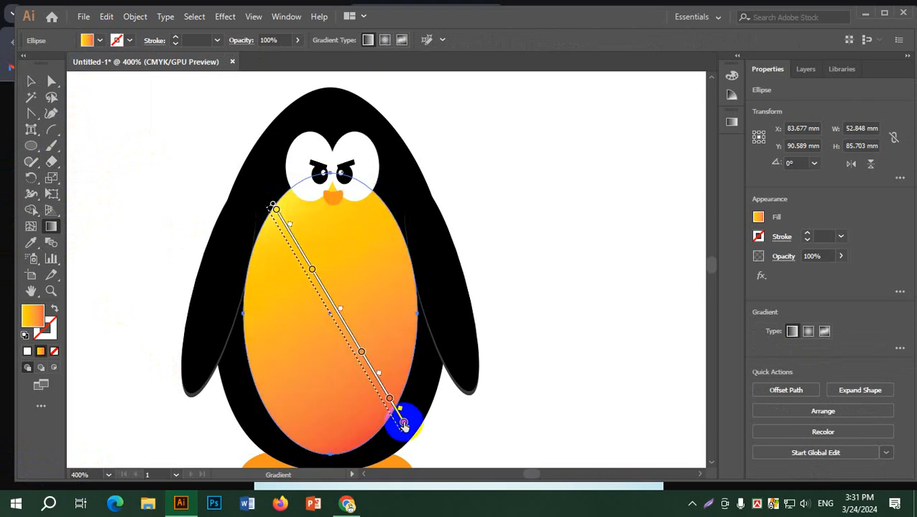
Remove the two middle color stops from the belly's linear gradient and move the remaining inner orange stop toward the yellow end.
left_click(286, 17)
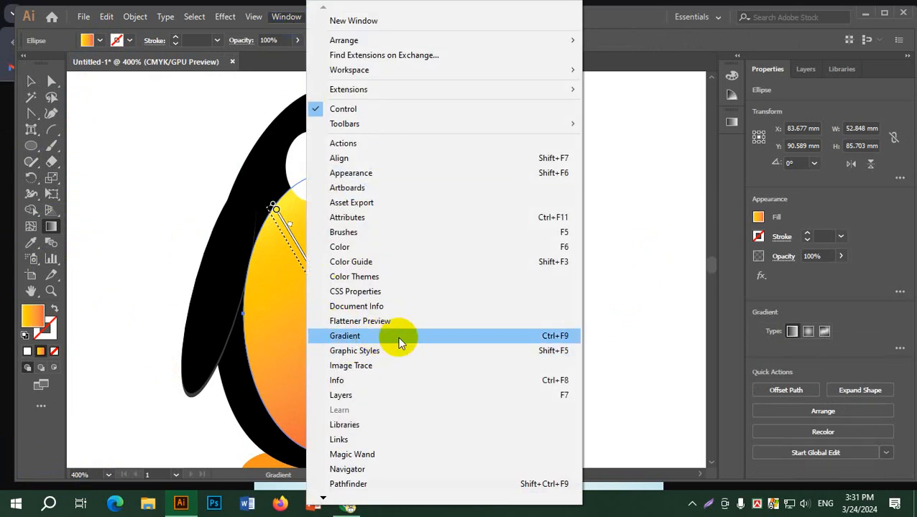
left_click(400, 342)
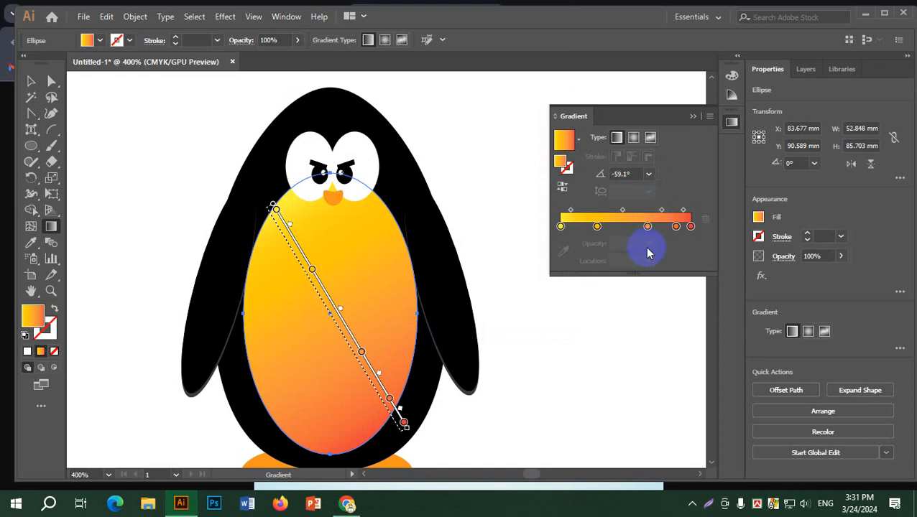
left_click_drag(648, 227, 650, 267)
left_click_drag(596, 227, 604, 273)
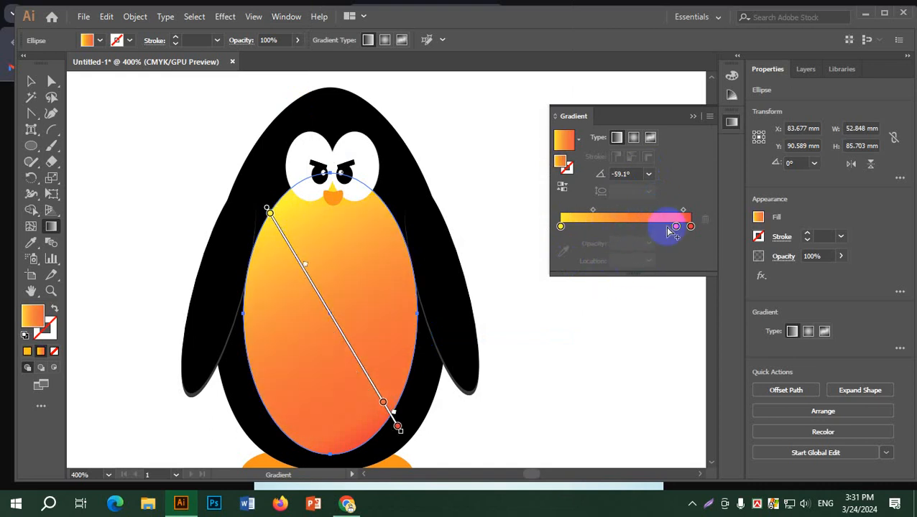
left_click_drag(675, 226, 594, 226)
Add a color stop at 73.86% to the belly's gradient and recolor it with the light green swatch.
left_click(656, 227)
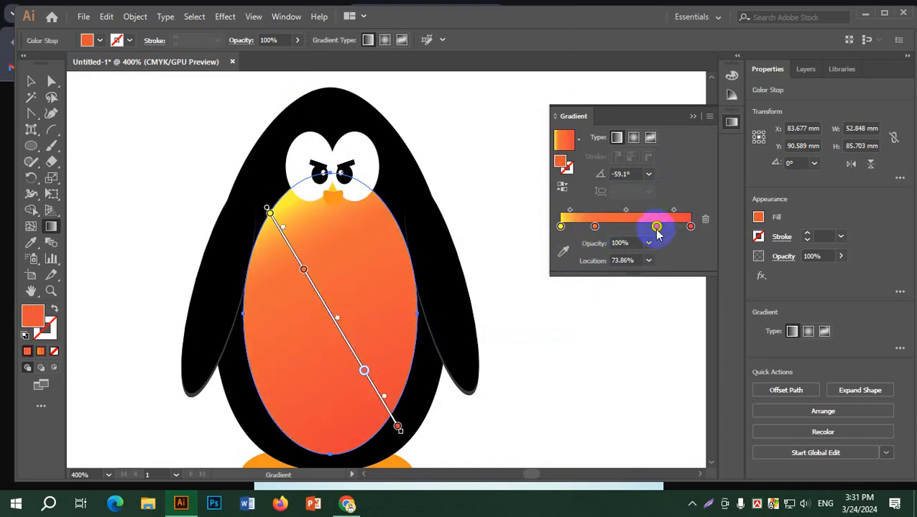
double_click(657, 227)
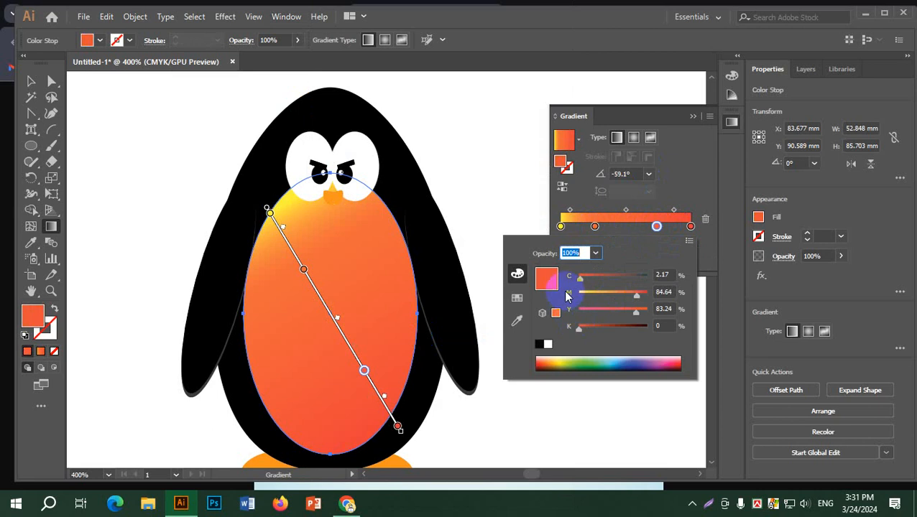
left_click(517, 298)
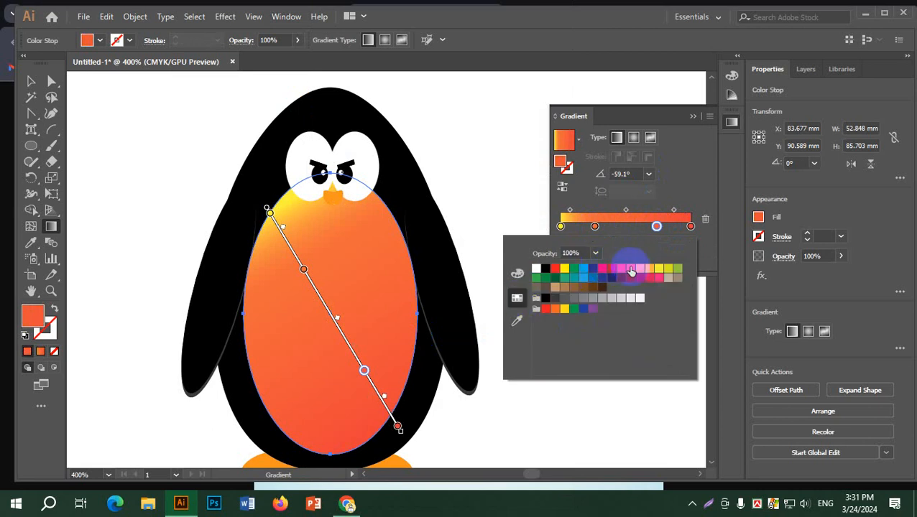
left_click(632, 270)
left_click(668, 269)
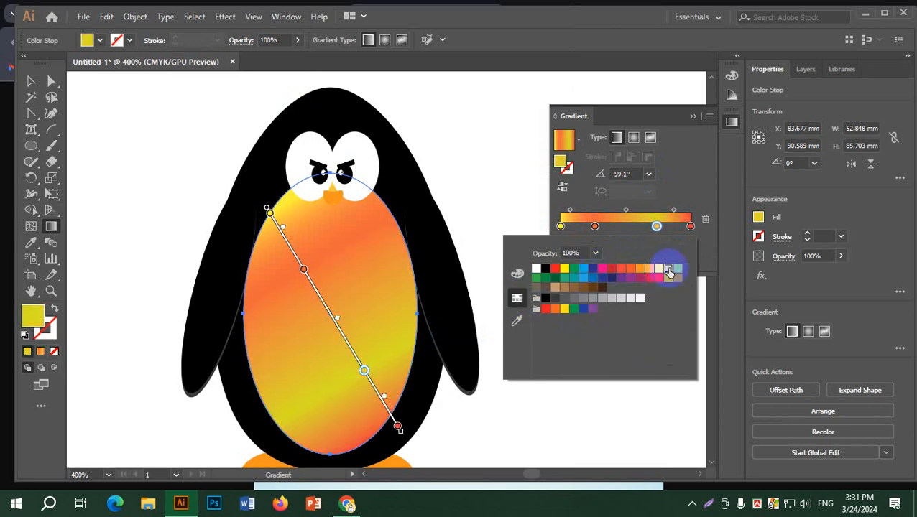
left_click(675, 271)
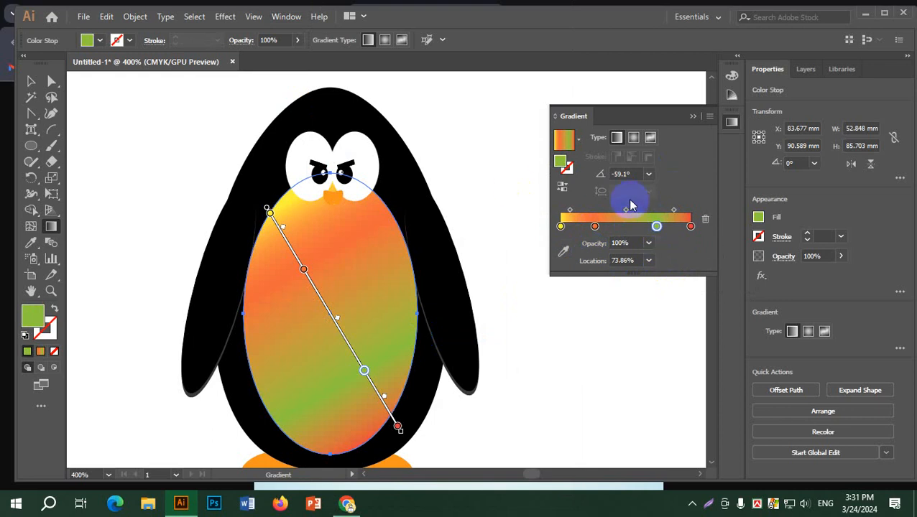
Change the belly's gradient to radial and rotate its angle to 67°.
left_click(634, 139)
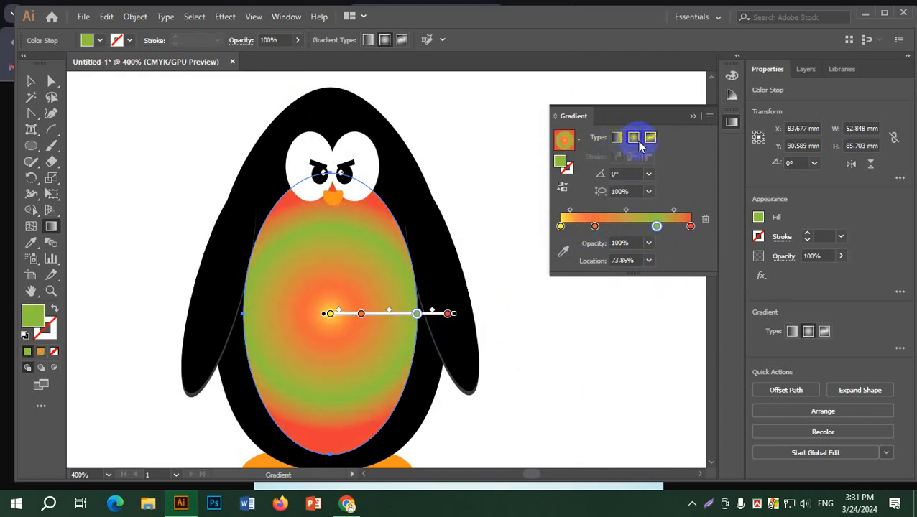
left_click(617, 139)
left_click(631, 140)
left_click(627, 172)
scroll(626, 171, "up", 20)
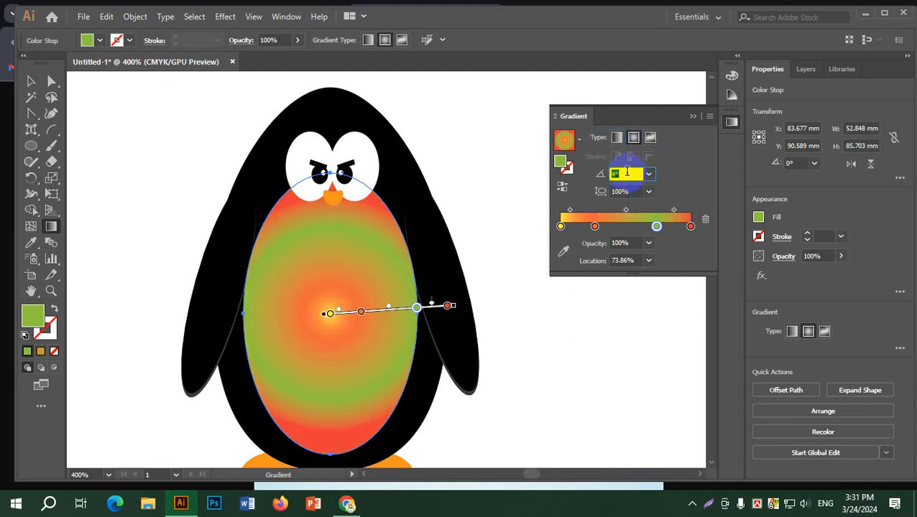
scroll(626, 171, "up", 20)
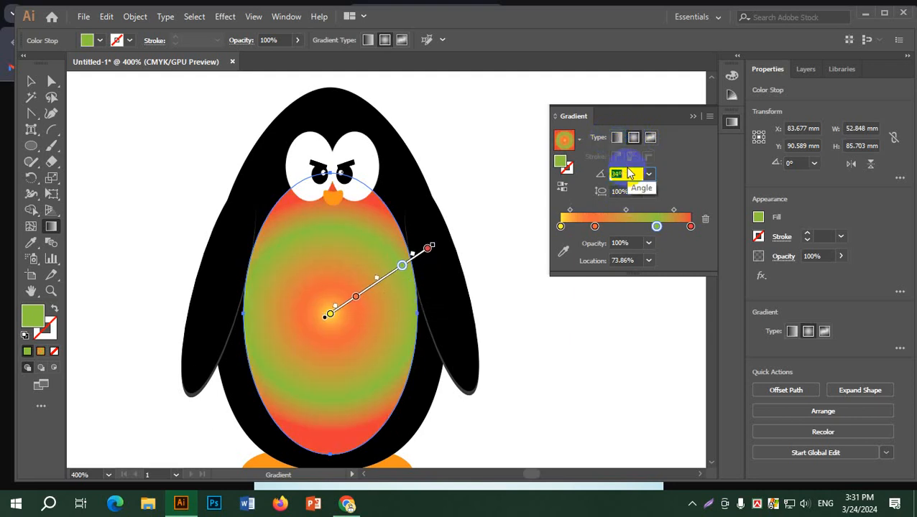
scroll(627, 173, "up", 11)
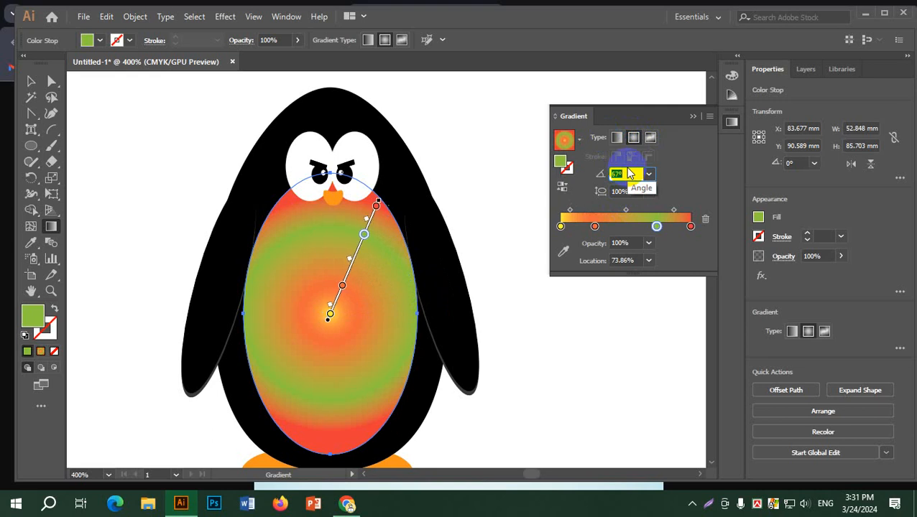
Change the belly's gradient back to linear and set its angle to 70°.
left_click(609, 136)
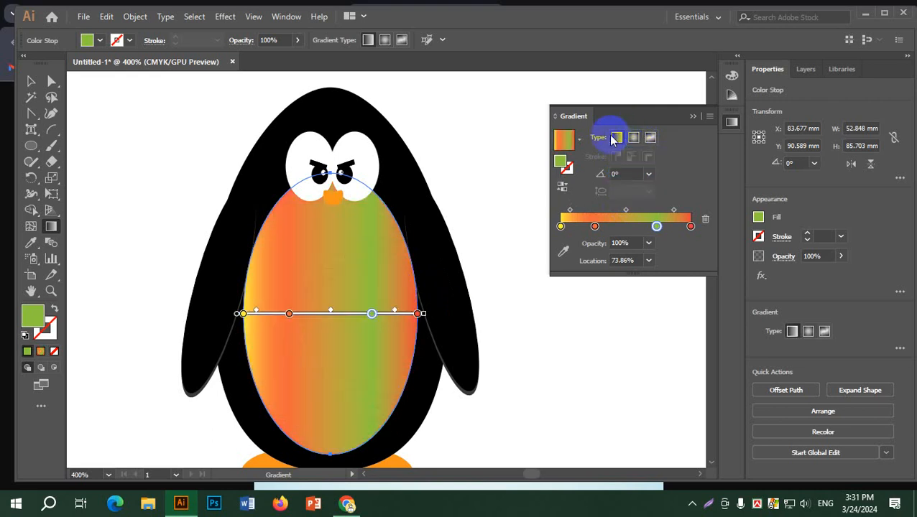
left_click(625, 174)
scroll(625, 174, "up", 5)
scroll(626, 174, "up", 20)
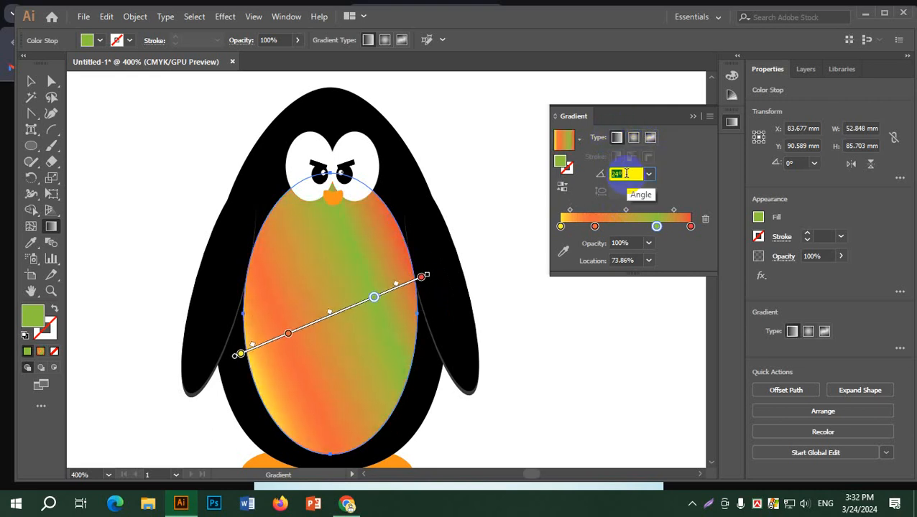
scroll(625, 174, "up", 20)
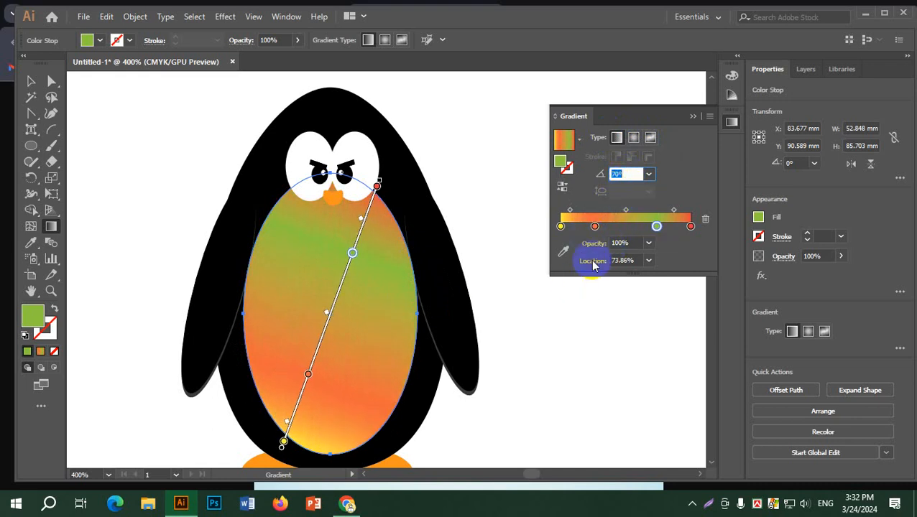
Try 0% opacity on the red end stop of the belly's gradient, restoring it to 100%.
left_click(635, 242)
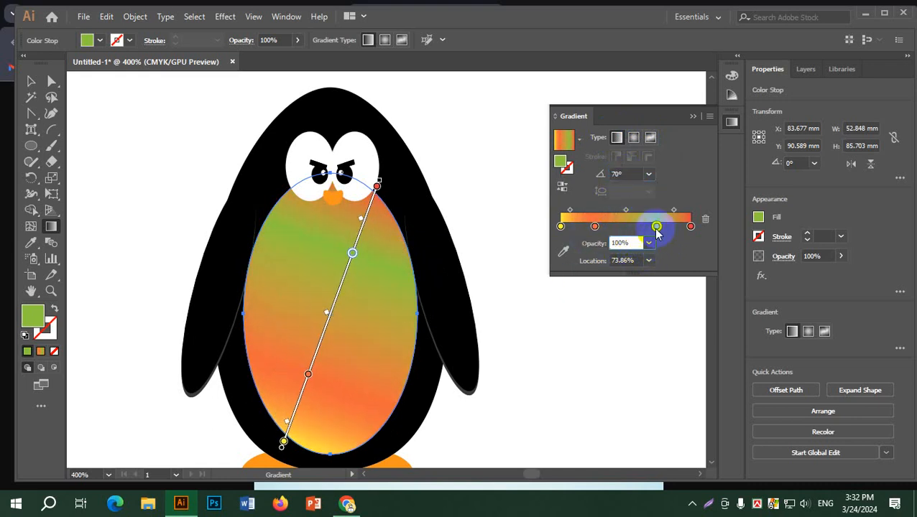
left_click(690, 227)
left_click(649, 248)
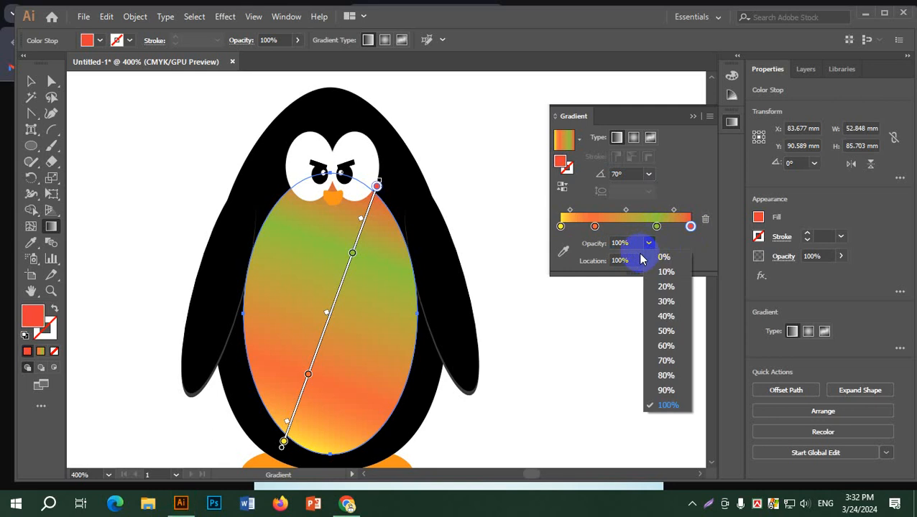
left_click(665, 260)
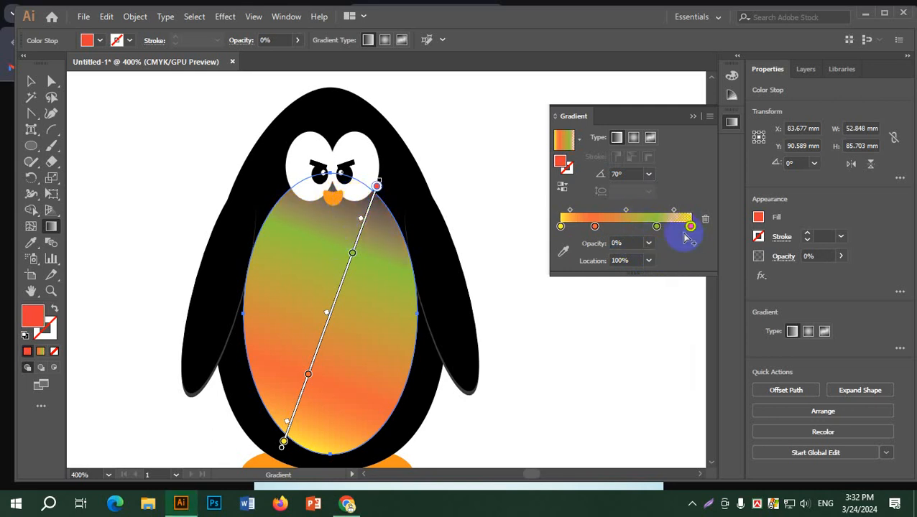
left_click(648, 246)
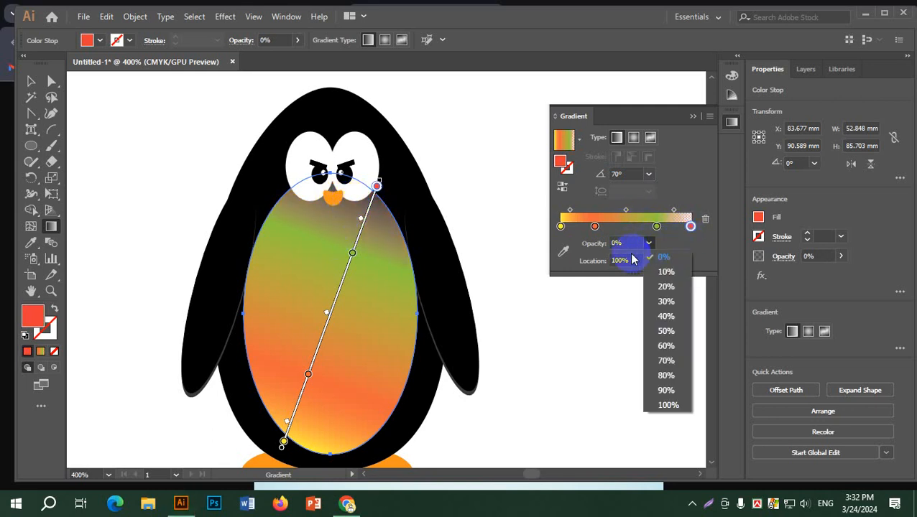
left_click(667, 404)
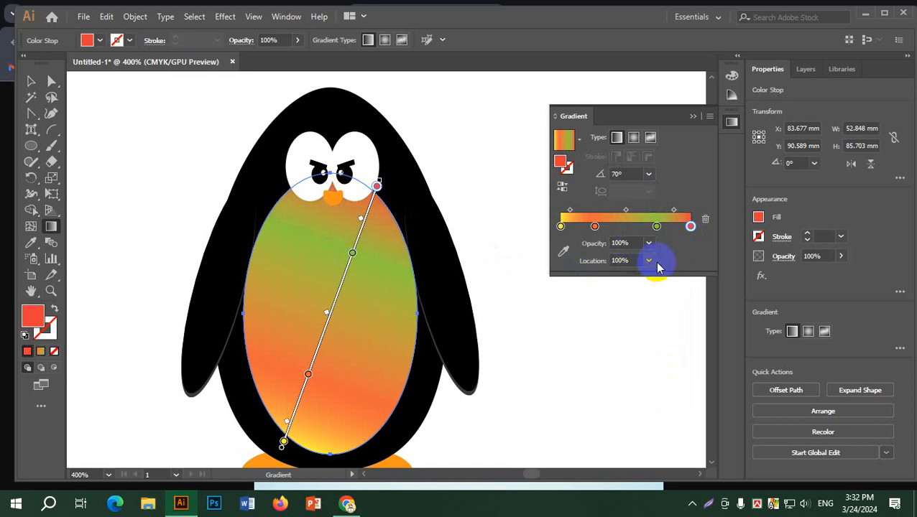
Remove the green and red stops from the belly's gradient and move the orange stop to the 100% location.
left_click_drag(674, 213, 603, 253)
left_click(655, 229)
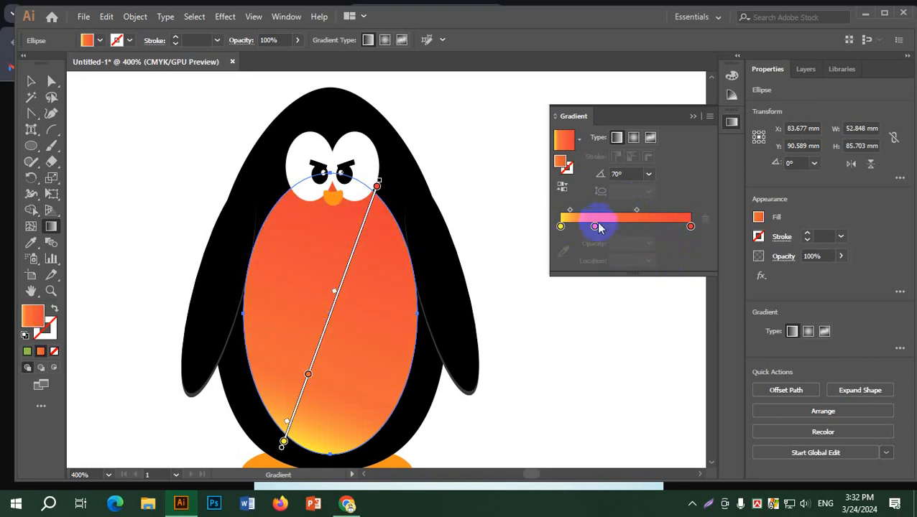
left_click_drag(654, 228, 606, 247)
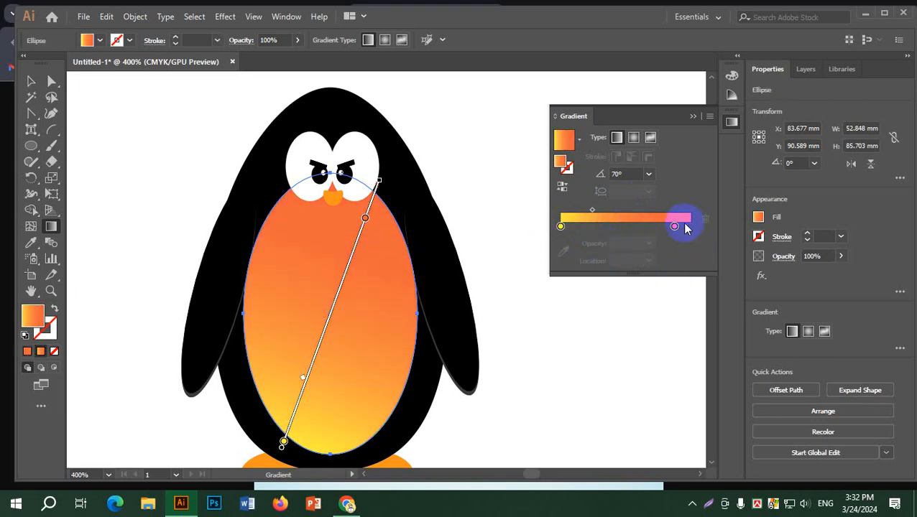
left_click_drag(674, 226, 691, 243)
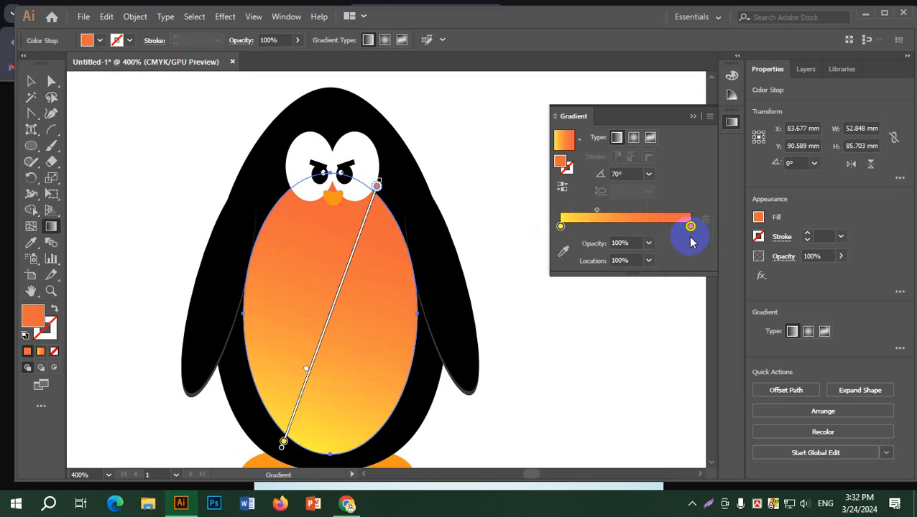
Shift the midpoint between the yellow and orange stops first to 13% and finally to 57.16%.
left_click_drag(596, 209, 575, 213)
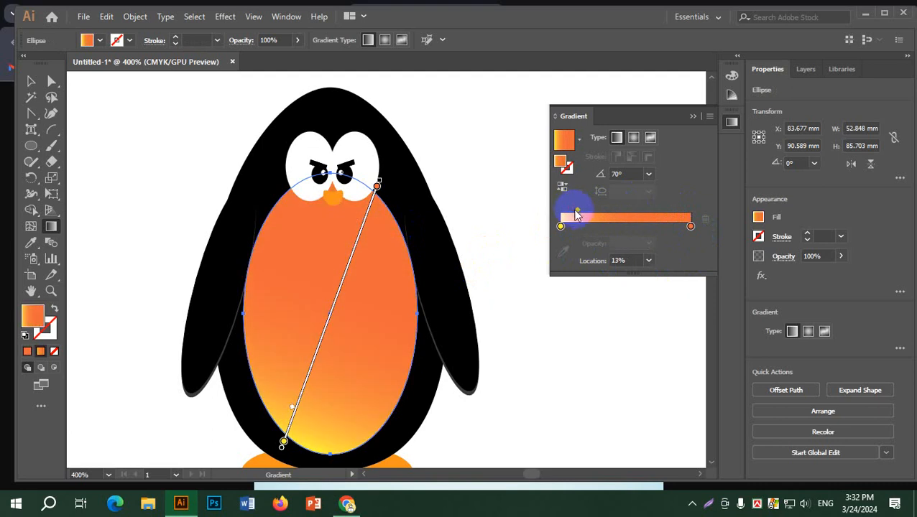
left_click_drag(578, 214, 634, 211)
left_click(633, 262)
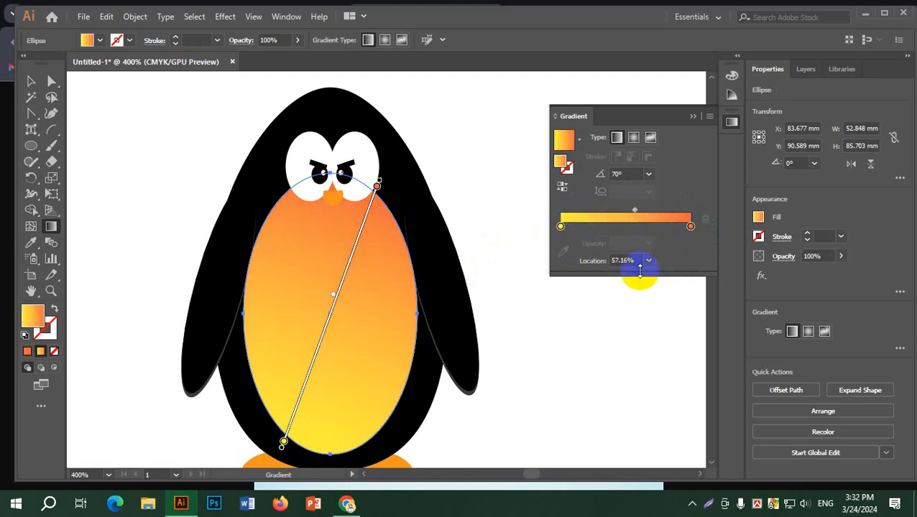
left_click(637, 260)
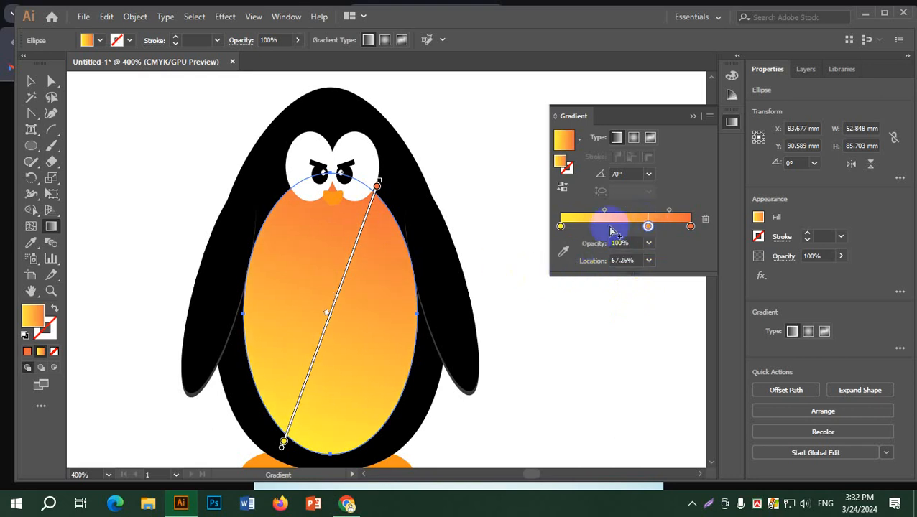
Add color stops at 67.26% and 19.54% to the belly's gradient and recolor the 19.54% stop white.
left_click(585, 226)
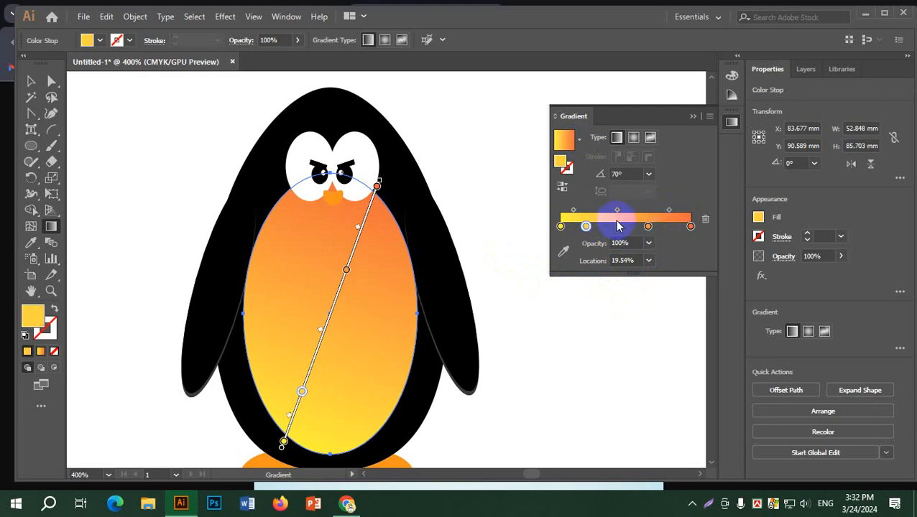
left_click(731, 124)
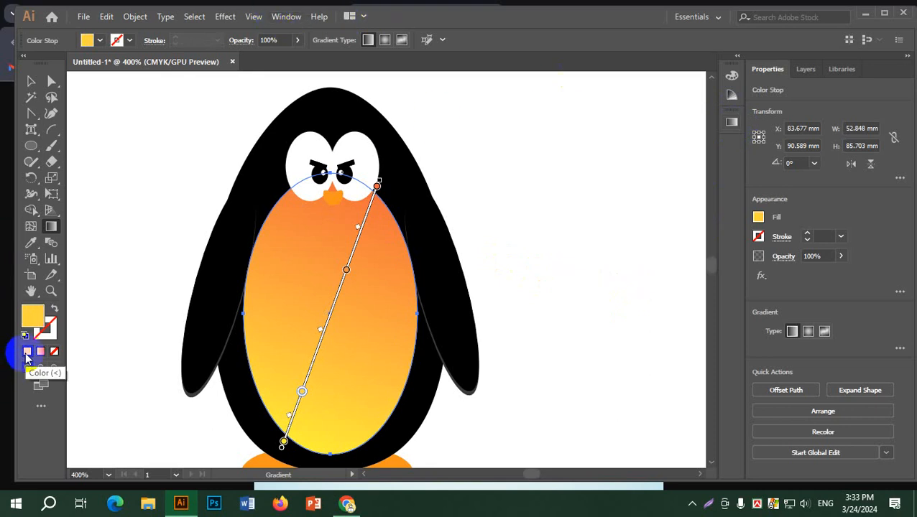
left_click(27, 353)
left_click(36, 321)
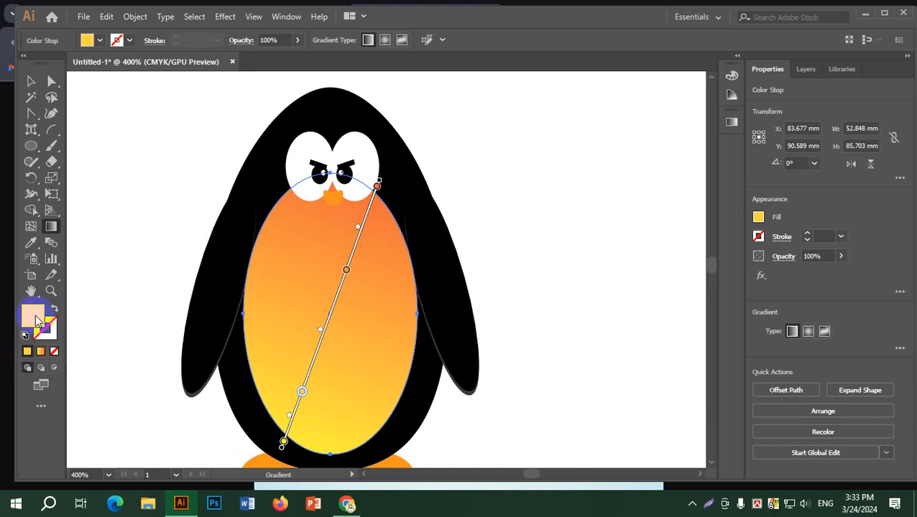
left_click(98, 40)
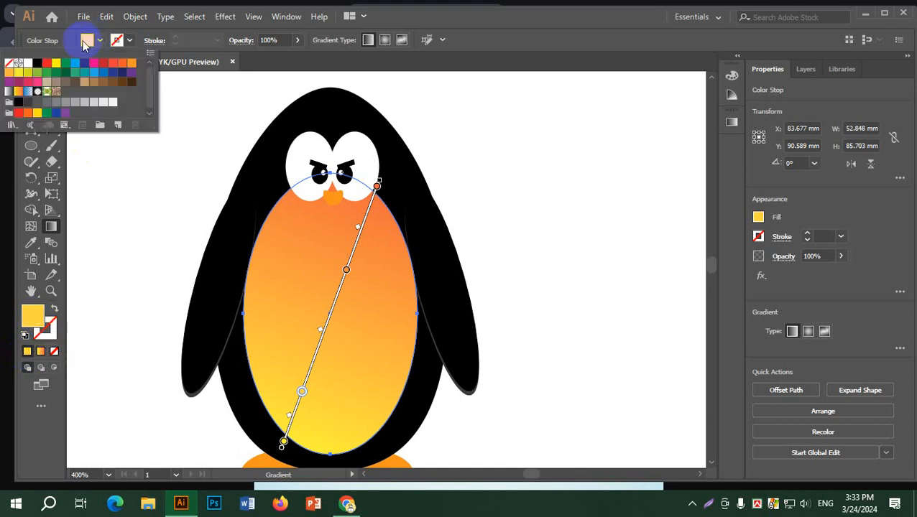
left_click(28, 64)
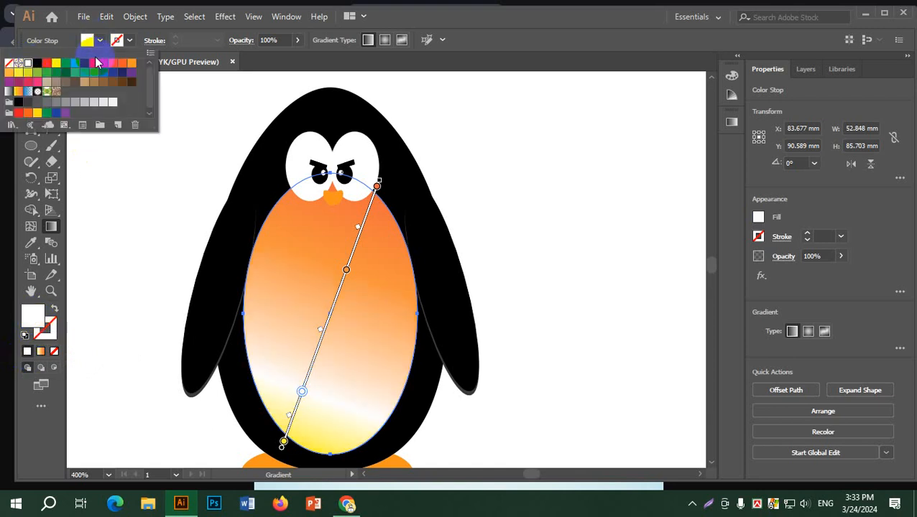
left_click(27, 354)
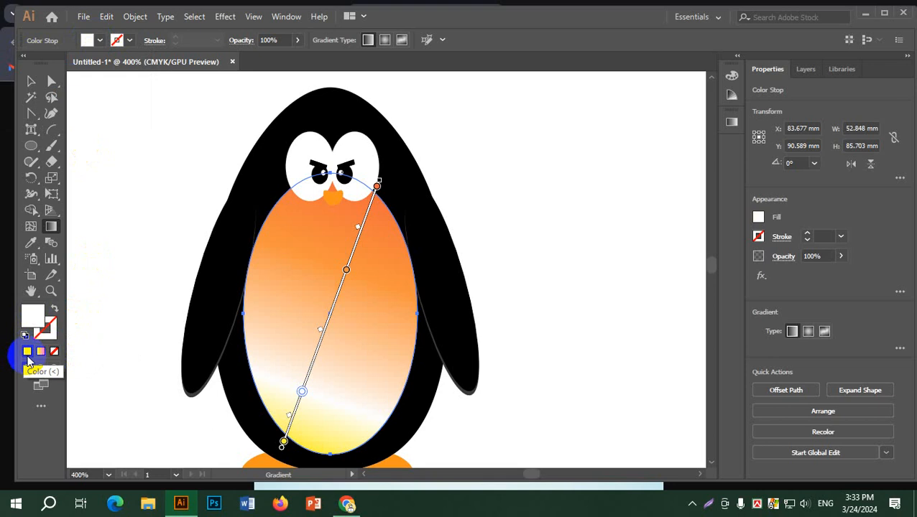
Select the belly ellipse and replace its gradient fill with solid white.
left_click(34, 84)
left_click(115, 122)
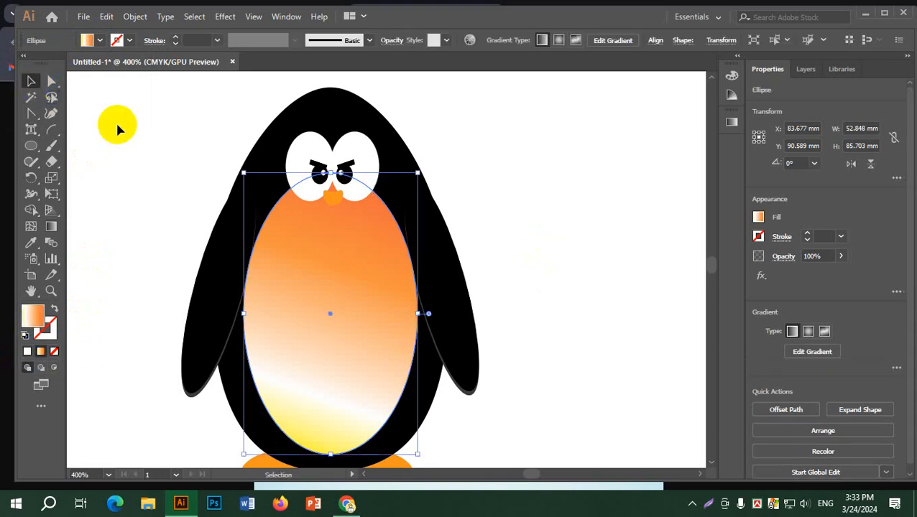
left_click(311, 270)
left_click(117, 41)
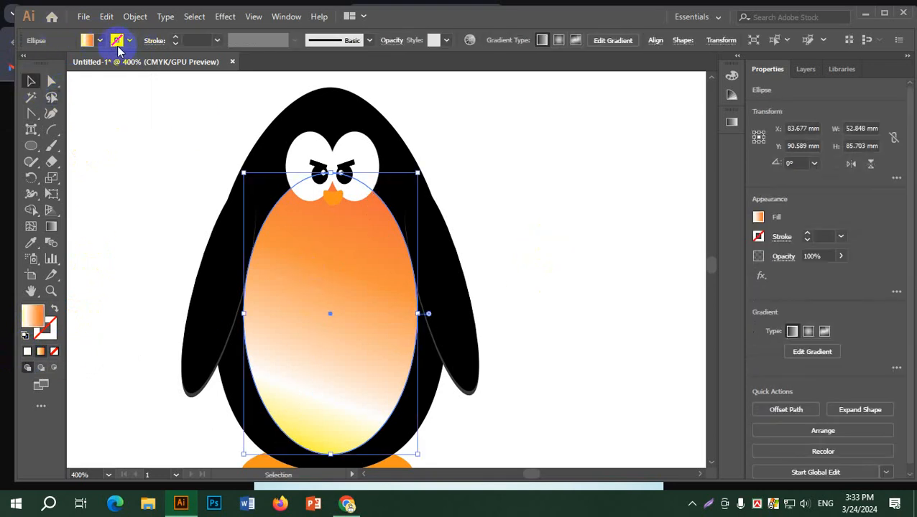
left_click(101, 41)
left_click(18, 63)
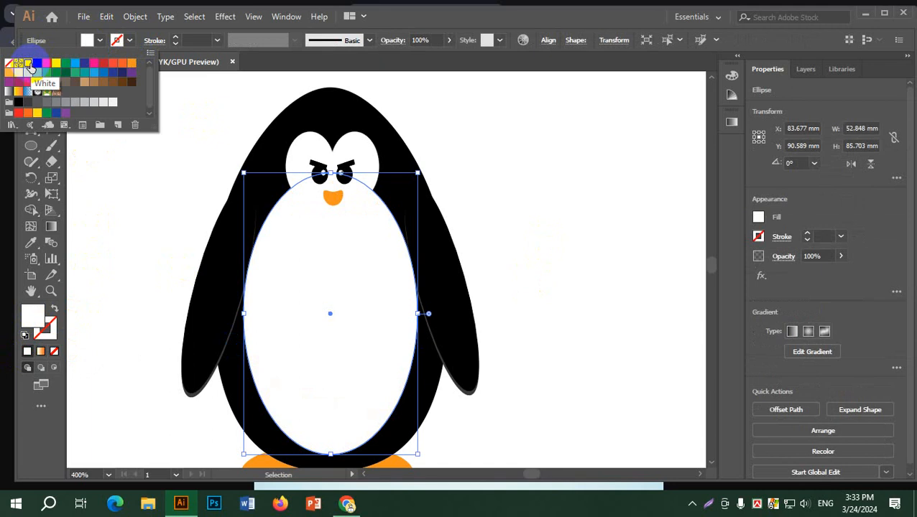
Deselect the belly, switch to Chrome to view the green bean character reference image, and return to Illustrator.
left_click(586, 159)
left_click(586, 161)
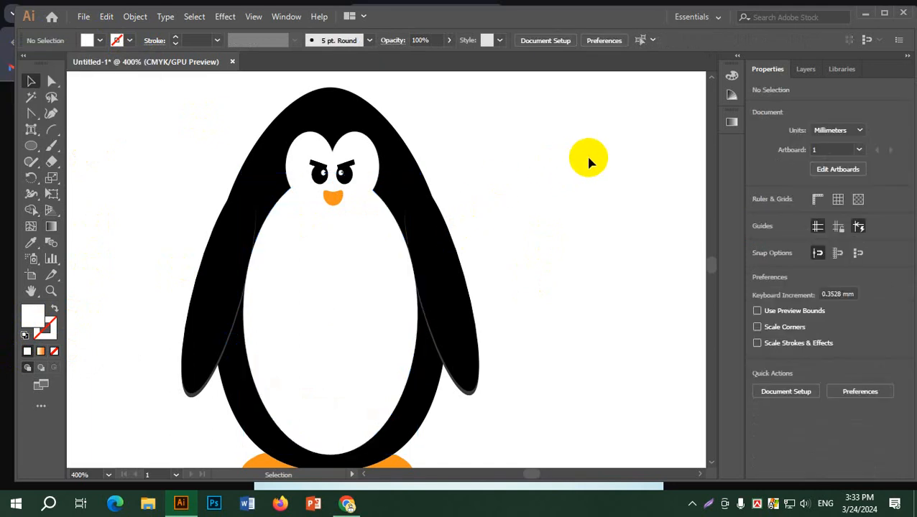
left_click(347, 505)
left_click(251, 14)
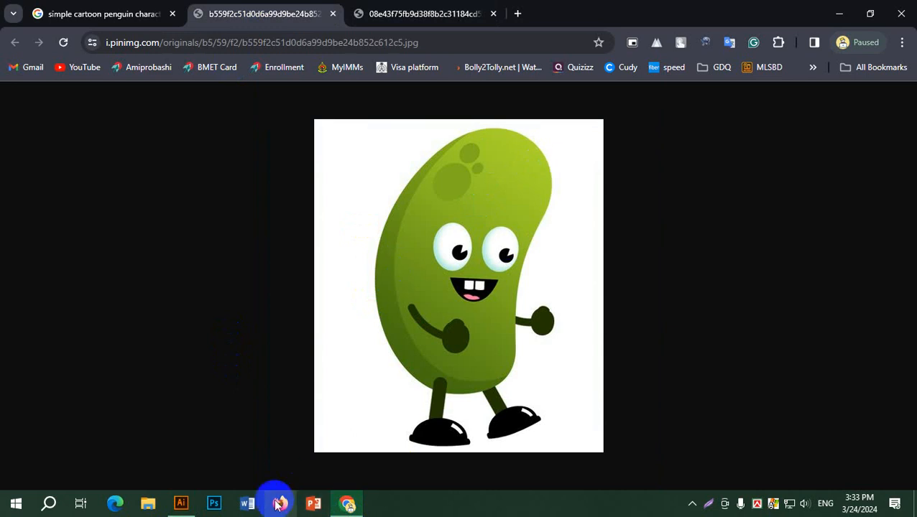
left_click(181, 504)
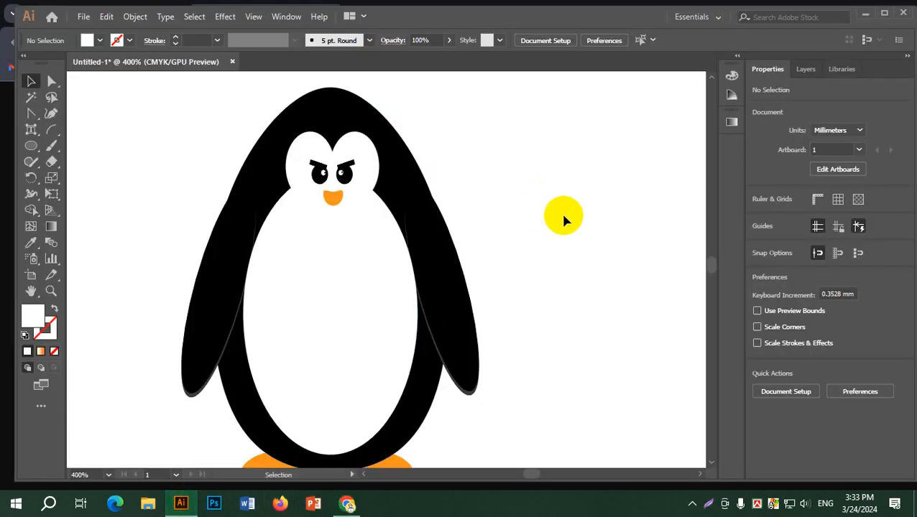
Draw a white ellipse about 80 by 151 mm beside the penguin and move it off the artboard onto the empty canvas.
scroll(563, 216, "down", 2)
left_click_drag(569, 215, 462, 373)
left_click(30, 150)
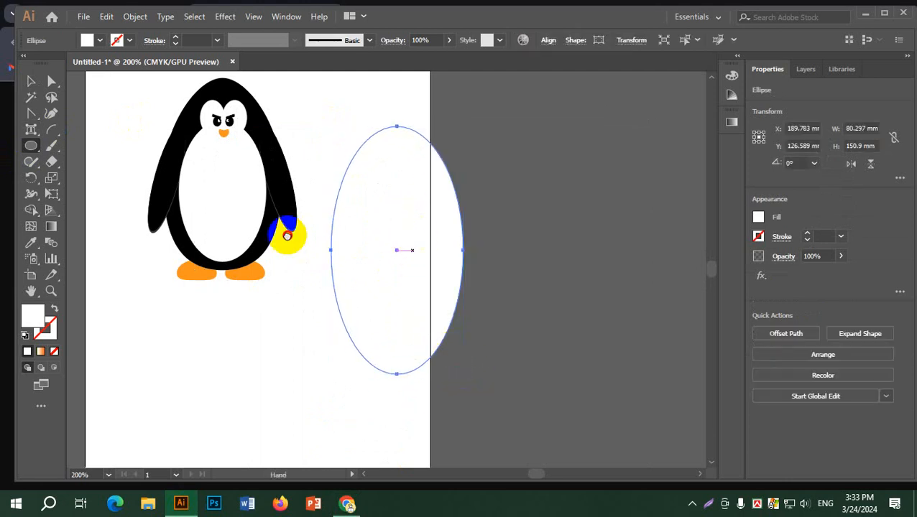
left_click_drag(286, 235, 242, 228)
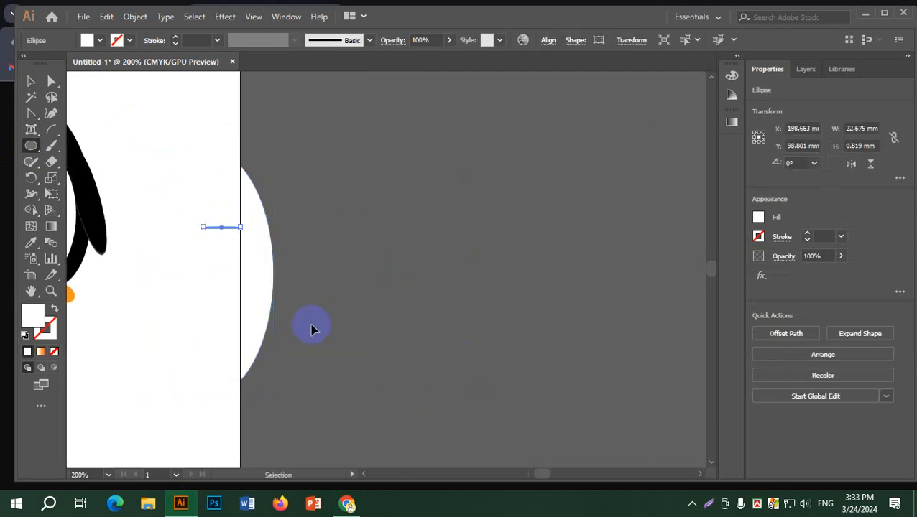
key("ctrl+z")
left_click(31, 81)
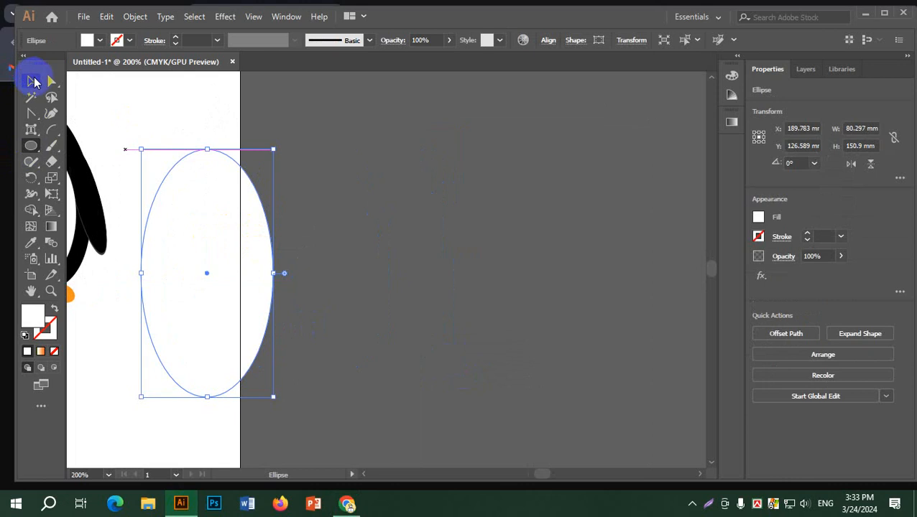
left_click_drag(201, 236, 461, 217)
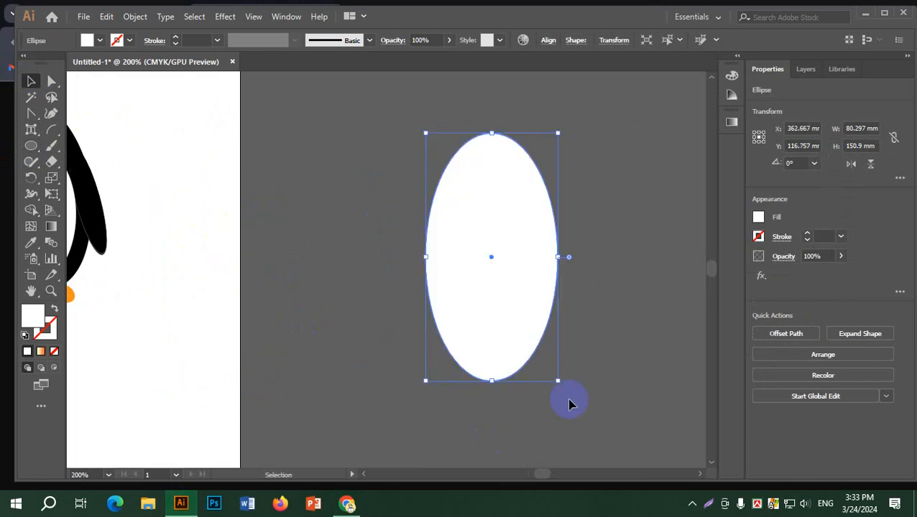
Pull the ellipse's right anchor point inward and adjust its left one so the right side curves inward like a bean.
left_click(51, 82)
left_click_drag(393, 233, 607, 272)
left_click_drag(557, 256, 514, 262)
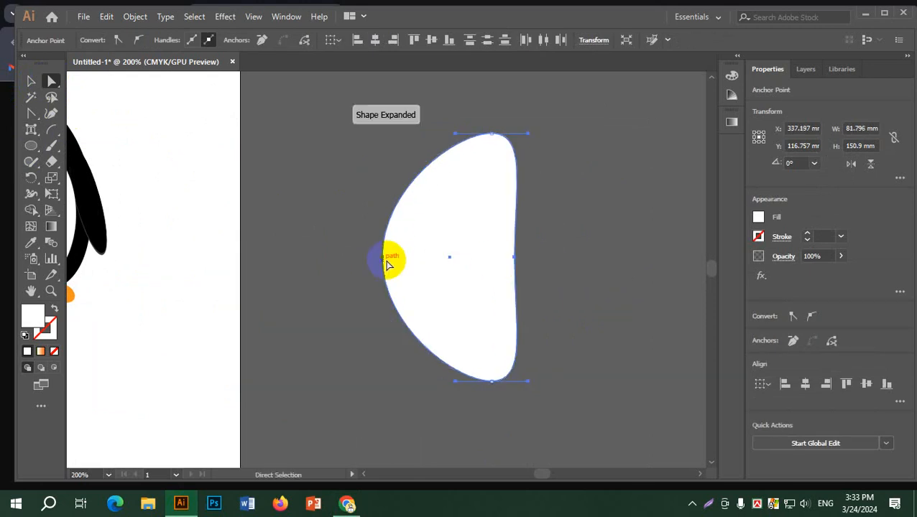
left_click_drag(385, 260, 410, 257)
left_click_drag(511, 257, 495, 257)
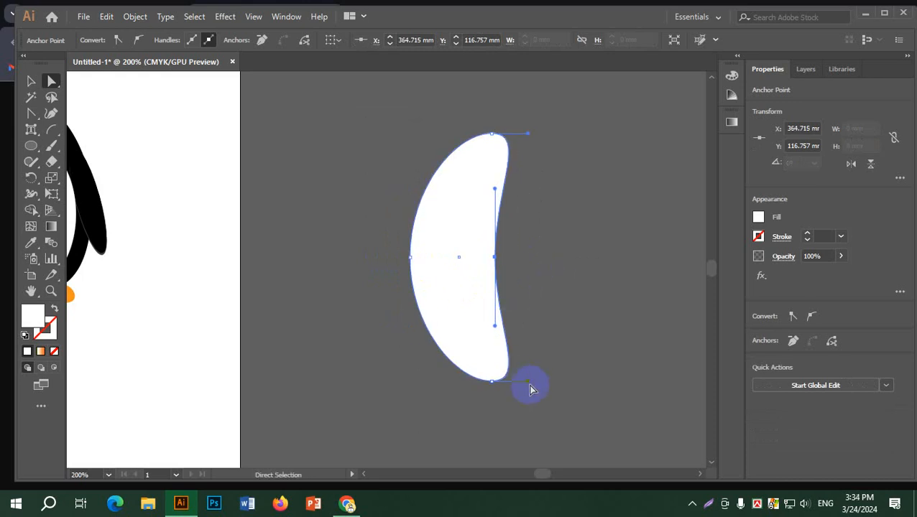
Lengthen the right-hand curve handles of the top and bottom anchors and move the inner anchor slightly back outward.
left_click_drag(528, 387, 570, 379)
left_click(483, 211)
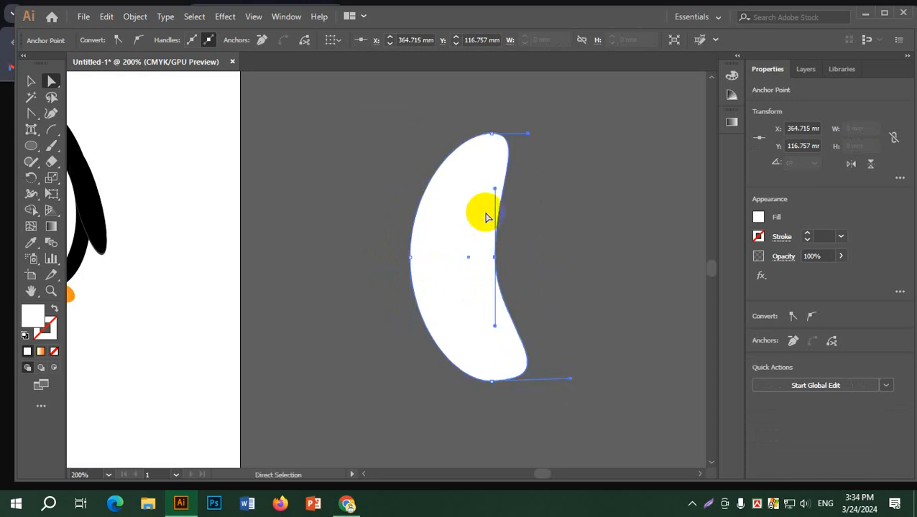
left_click_drag(527, 134, 573, 137)
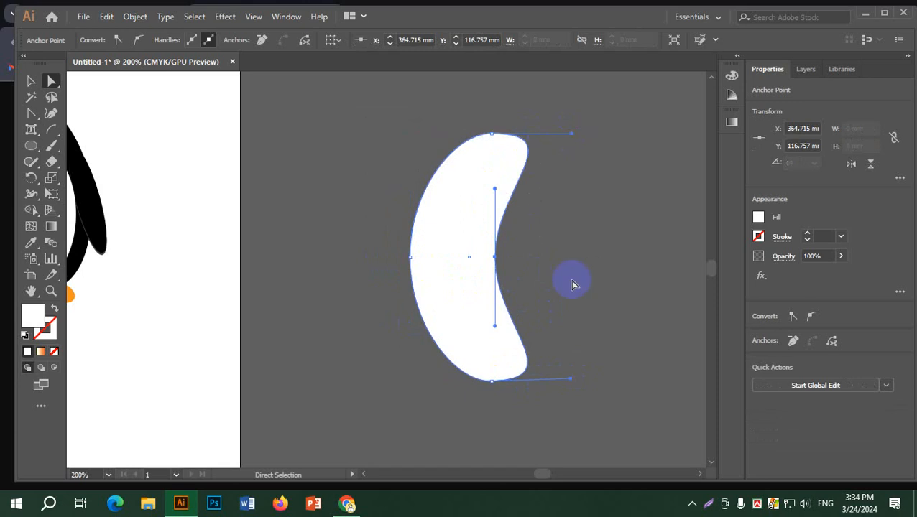
left_click_drag(494, 257, 513, 260)
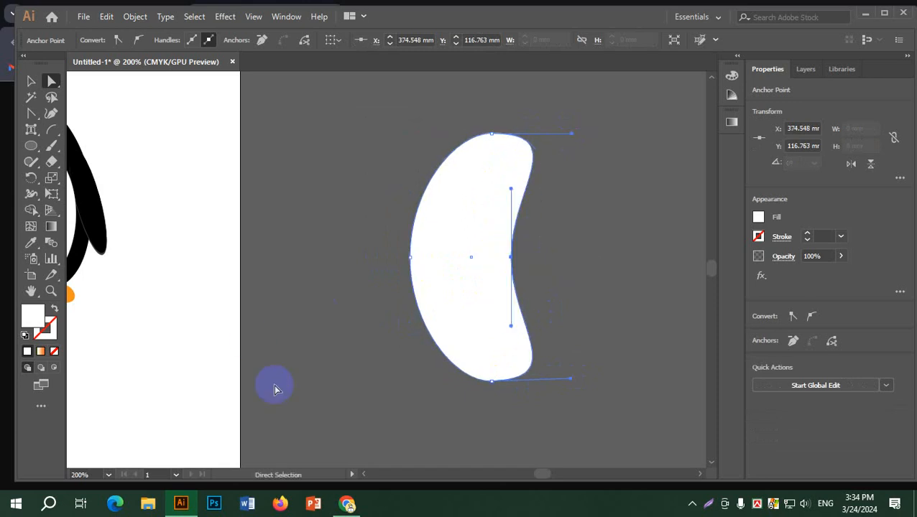
Apply the gradient fill to the bean shape and remove its two middle color stops, white and orange.
left_click(52, 227)
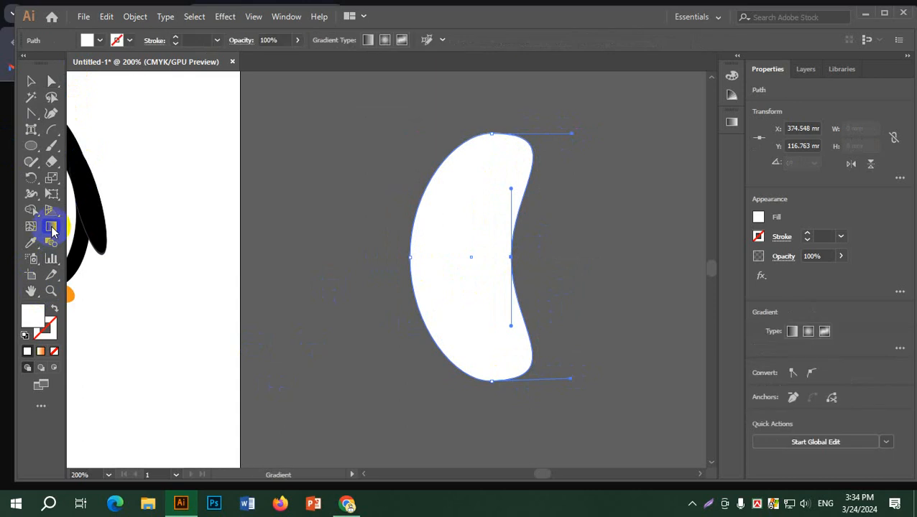
left_click(38, 352)
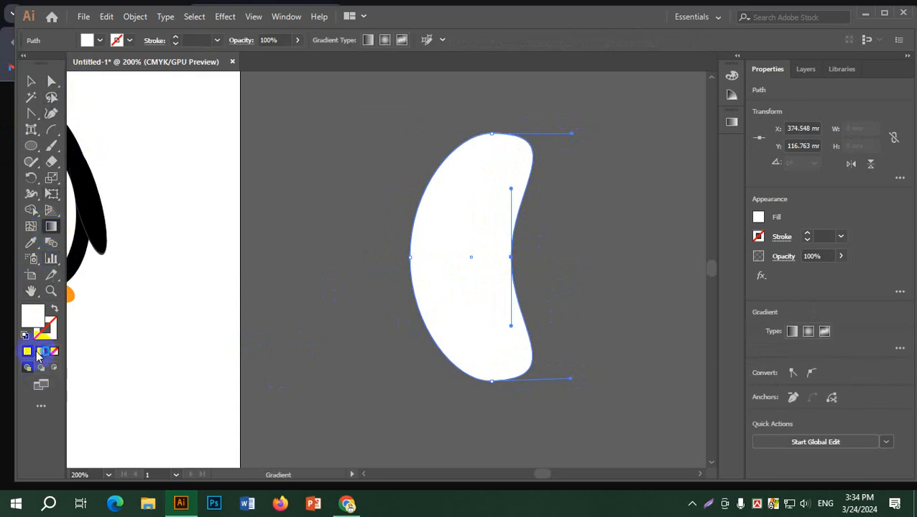
left_click(330, 349)
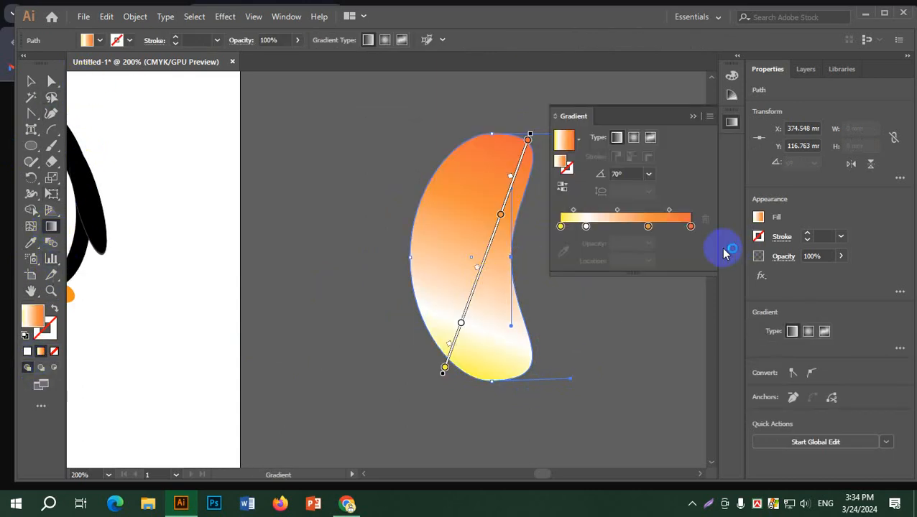
left_click(589, 229)
left_click_drag(586, 228, 596, 276)
left_click_drag(647, 227, 637, 276)
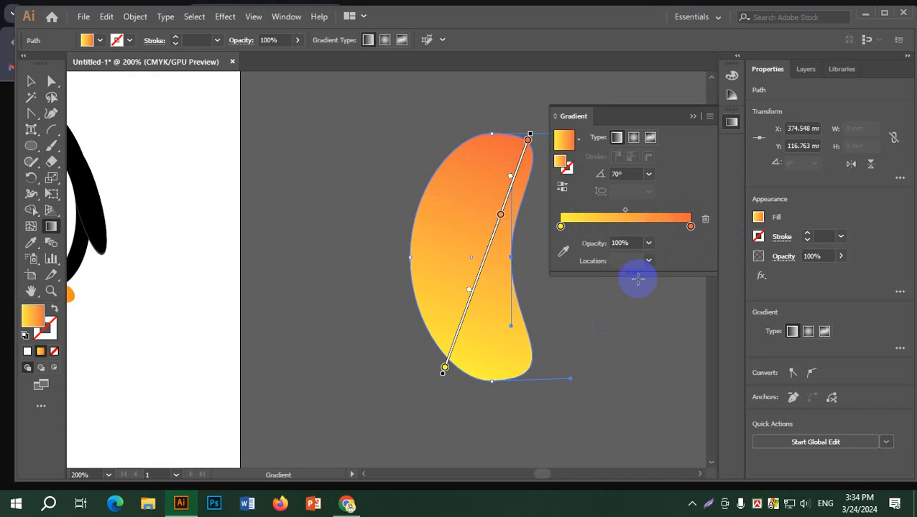
Recolor the bean gradient's start stop yellow-green and its end stop green, and redraw the gradient upward at 77°.
left_click(561, 227)
double_click(560, 227)
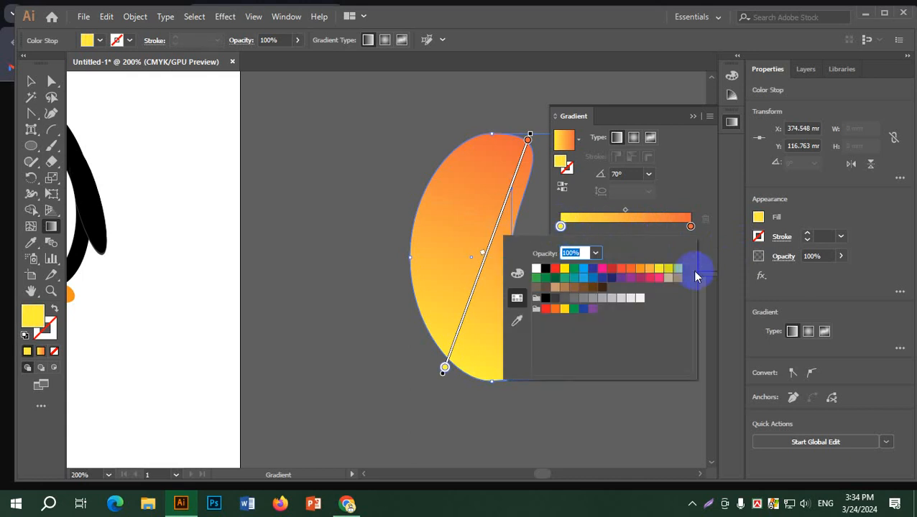
left_click(669, 273)
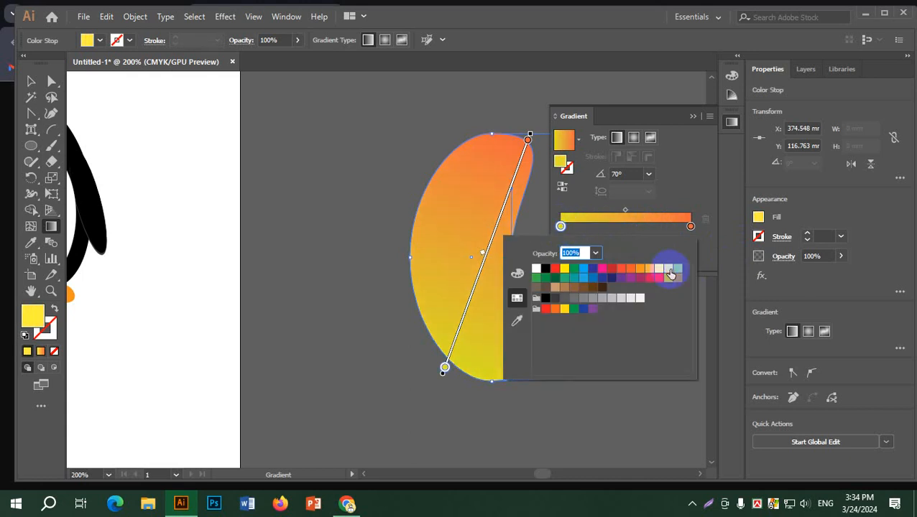
left_click(690, 228)
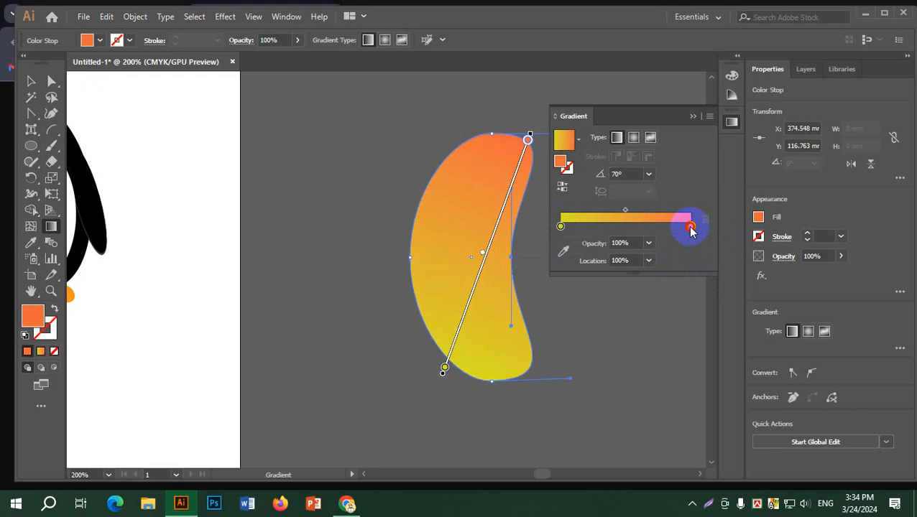
double_click(690, 227)
left_click(677, 269)
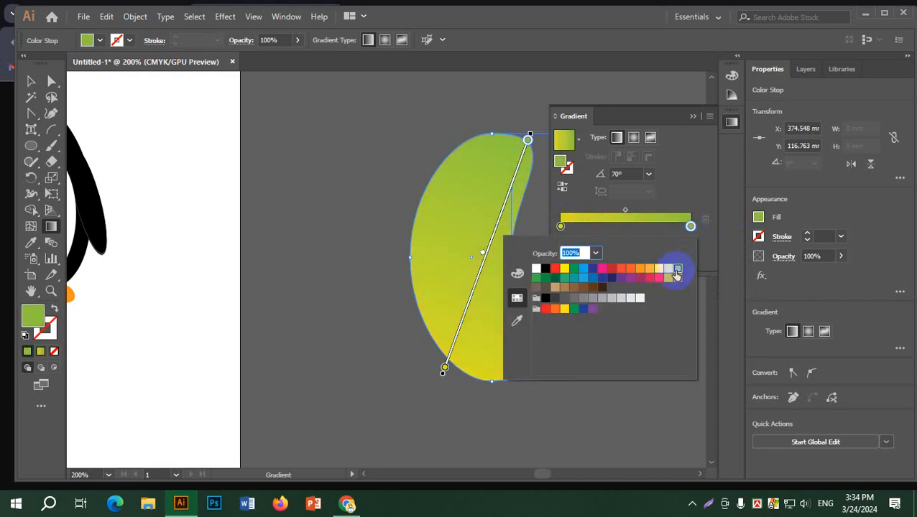
left_click(695, 194)
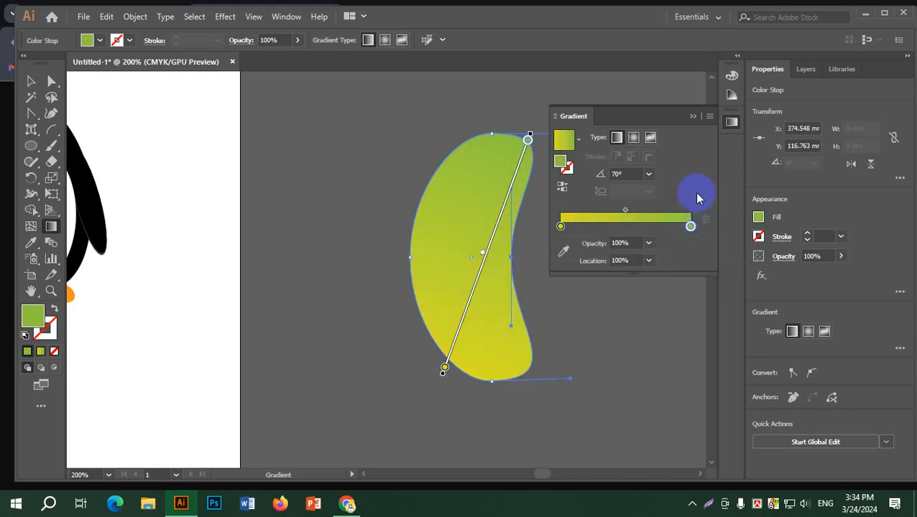
left_click_drag(472, 143, 485, 383)
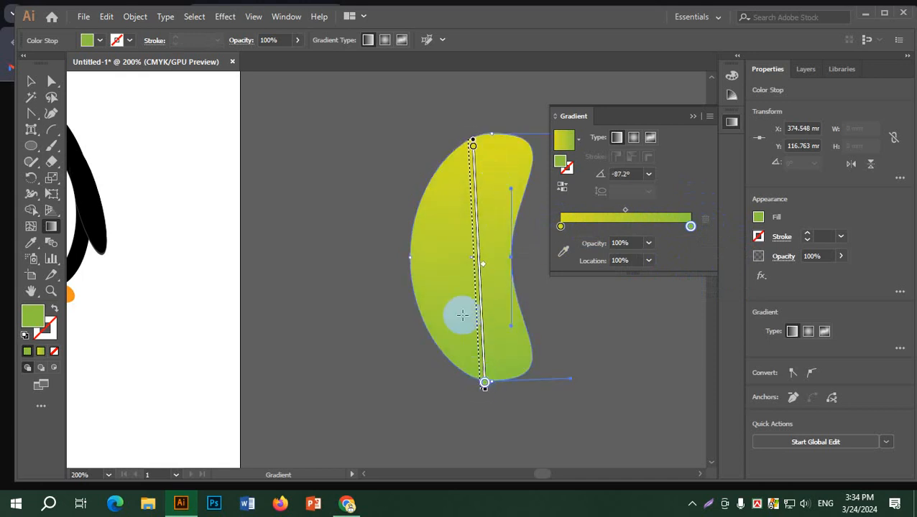
left_click_drag(460, 348, 508, 137)
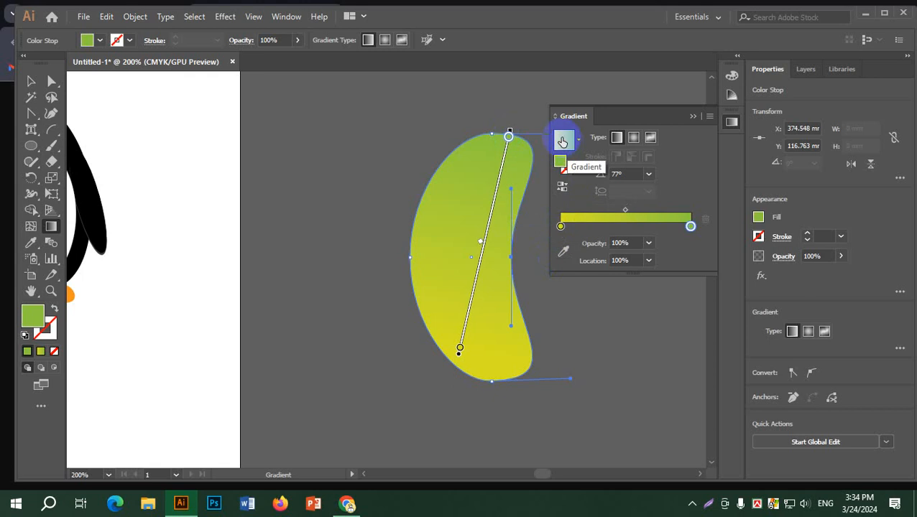
Set the cyan value of the bean gradient's 0% color stop to 45% and close the gradient settings.
double_click(561, 227)
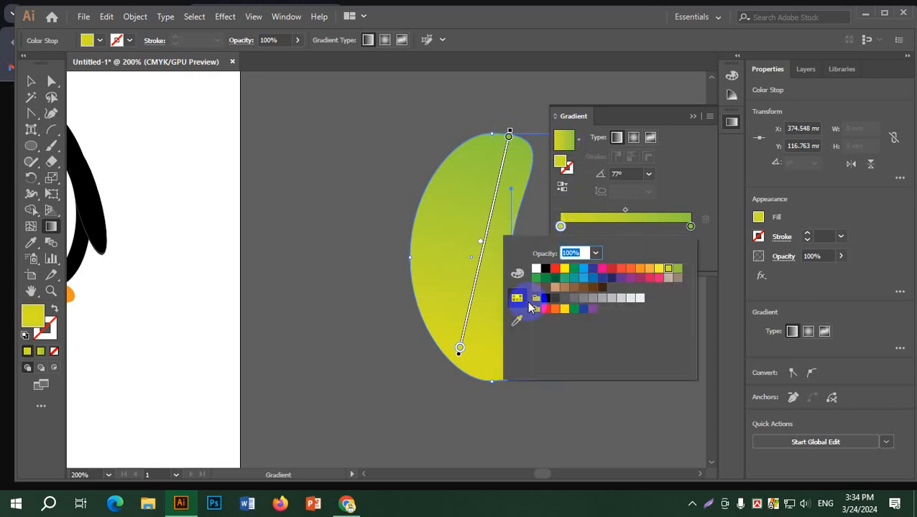
left_click(518, 274)
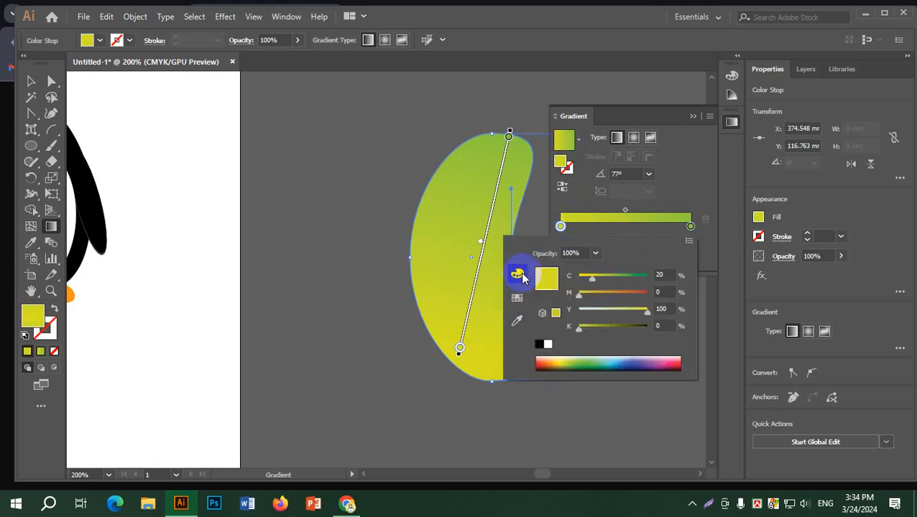
left_click(519, 324)
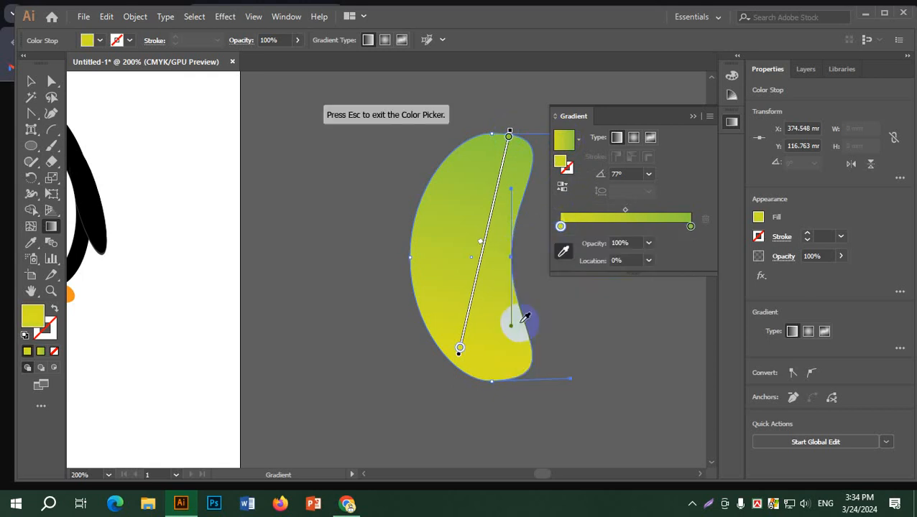
left_click(561, 227)
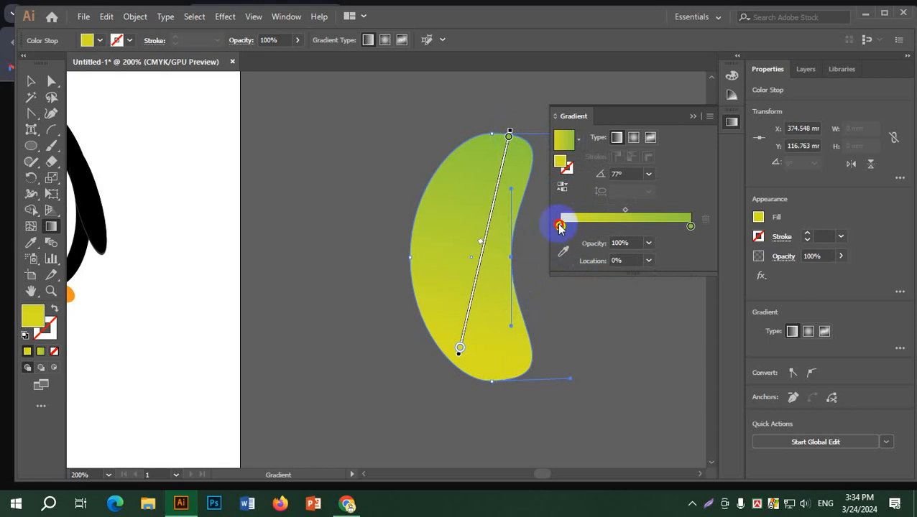
double_click(561, 228)
left_click(517, 274)
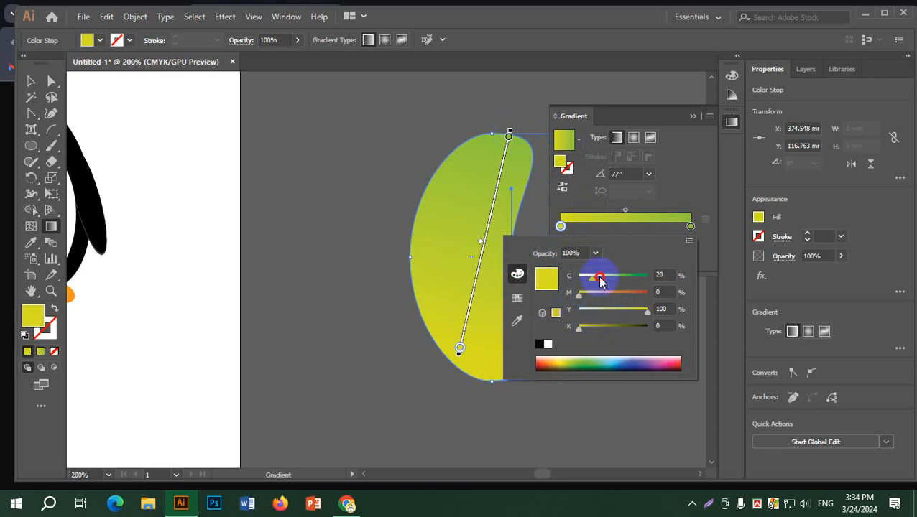
left_click_drag(600, 282, 609, 284)
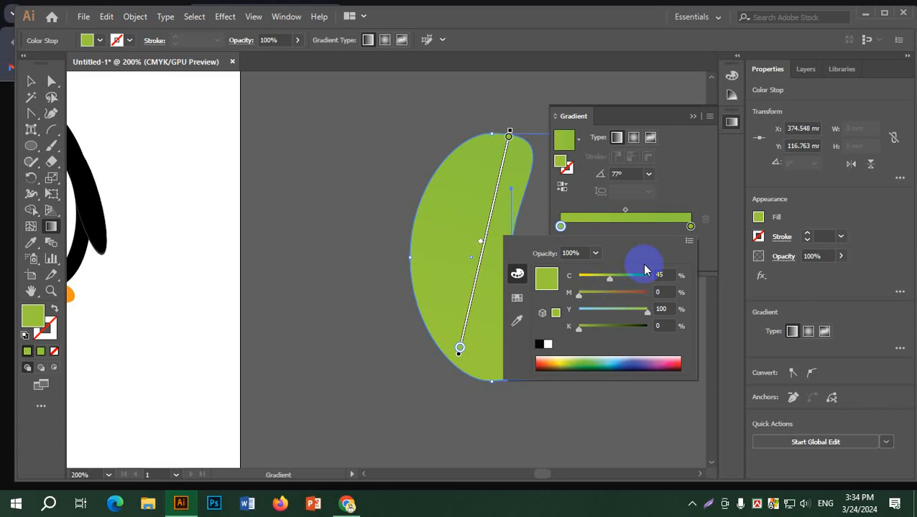
left_click(702, 196)
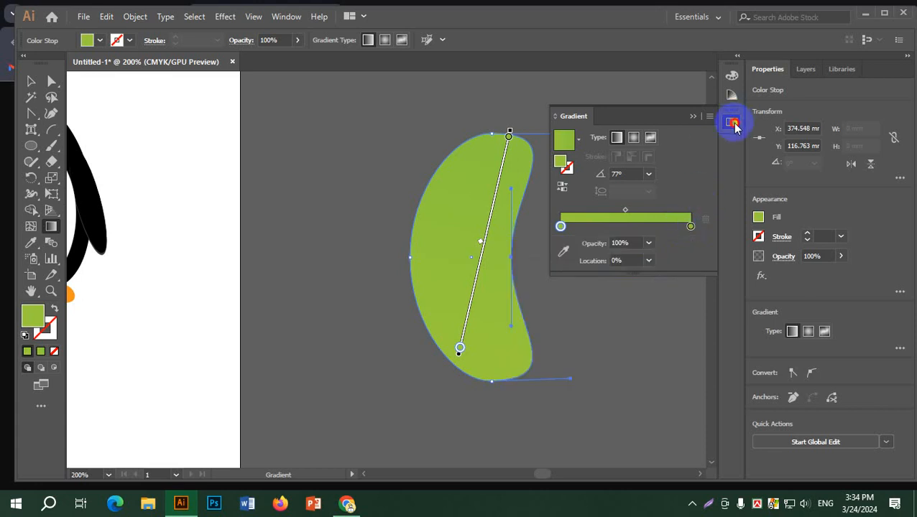
left_click(732, 123)
Select the whole bean shape and place a horizontally offset duplicate that overlaps it.
left_click(32, 81)
left_click(316, 137)
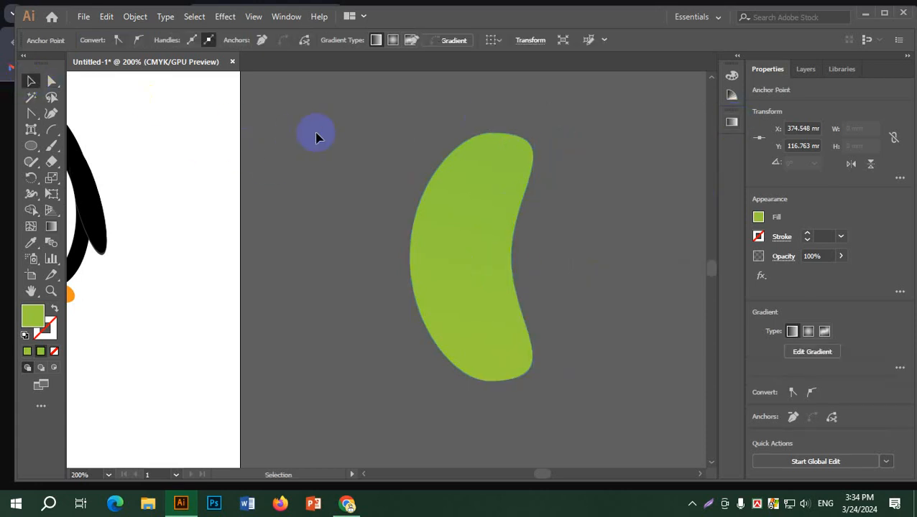
left_click(471, 229)
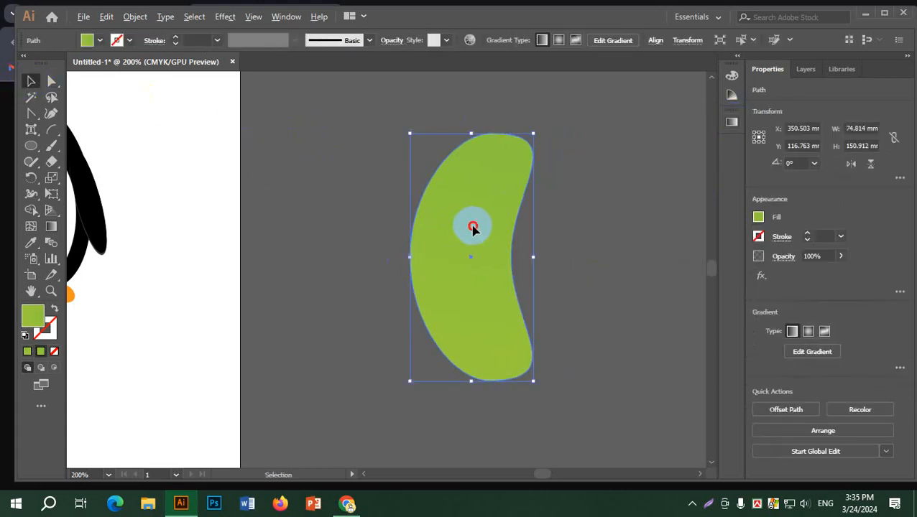
left_click_drag(472, 228, 417, 228)
Fill the left, rear bean shape with a solid darker green as the shaded edge and deselect it.
left_click(111, 40)
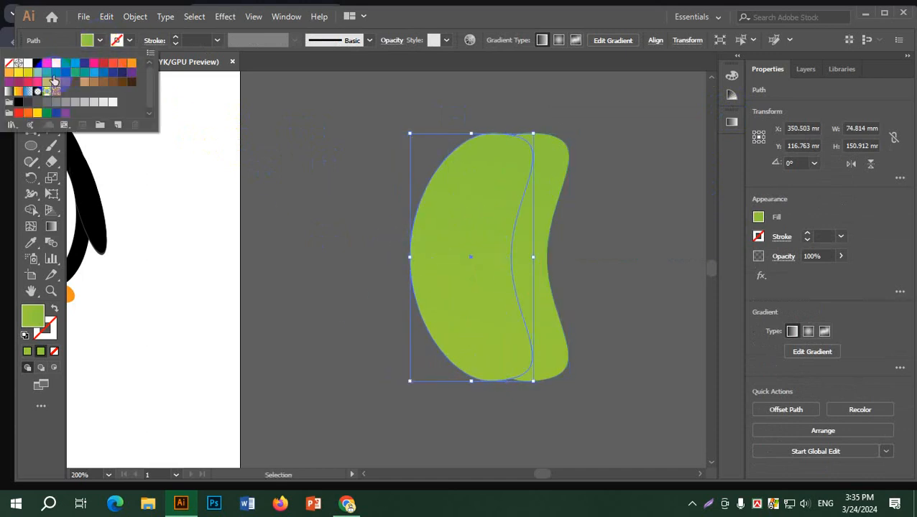
left_click(35, 75)
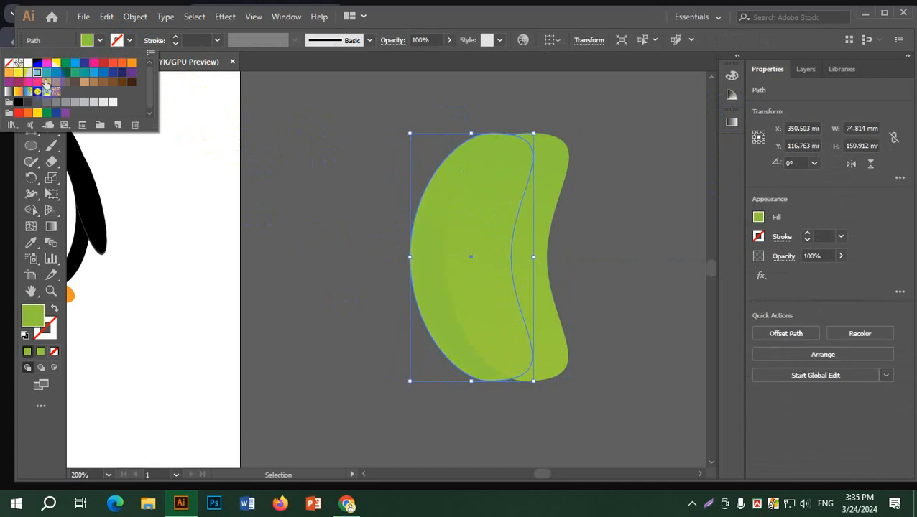
left_click(46, 75)
left_click(363, 242)
left_click(372, 214)
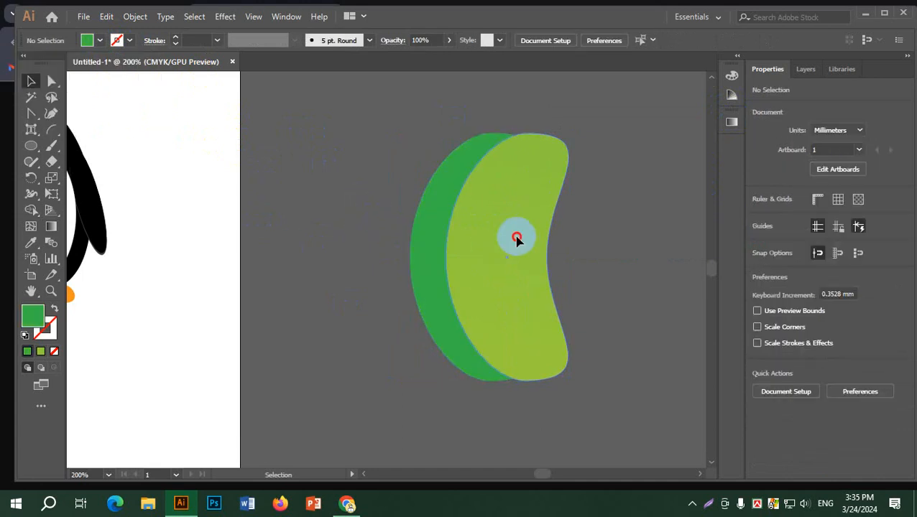
Move the front light green bean left so a thin dark green edge shows behind it, and check the browser reference image.
left_click_drag(516, 237, 493, 241)
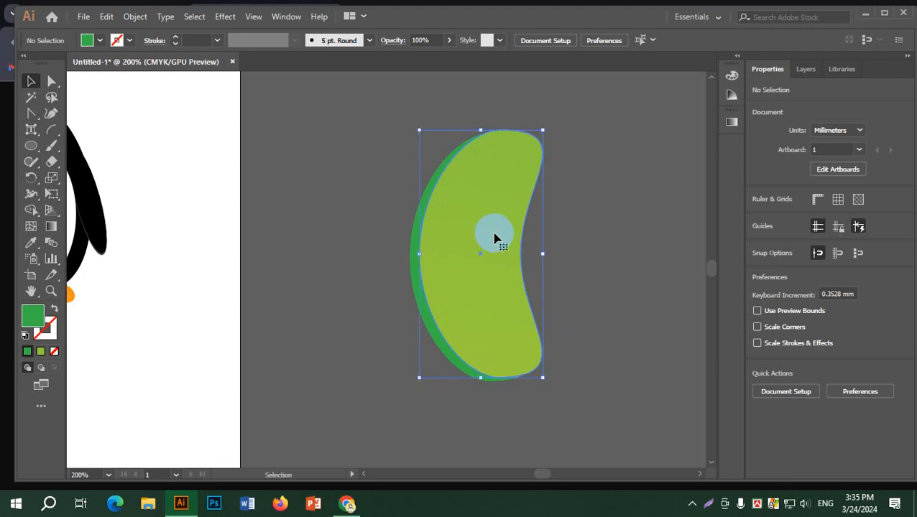
left_click(594, 450)
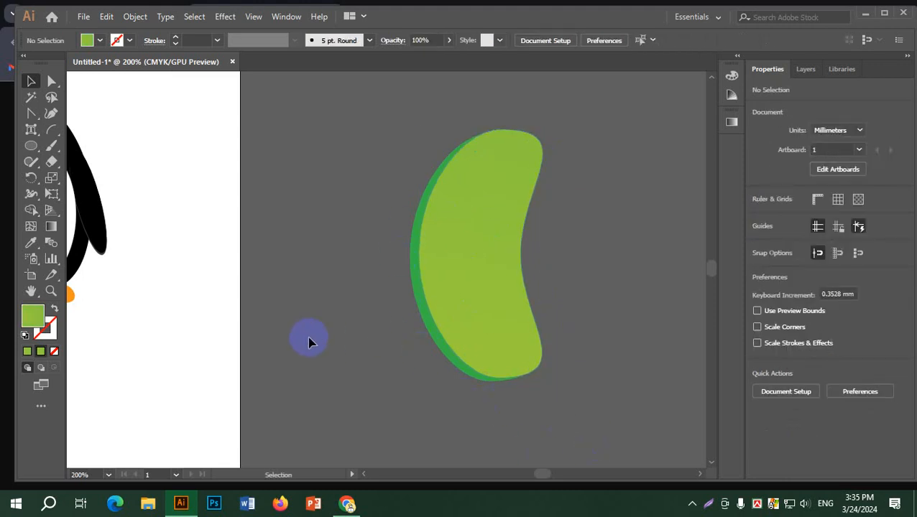
left_click(347, 504)
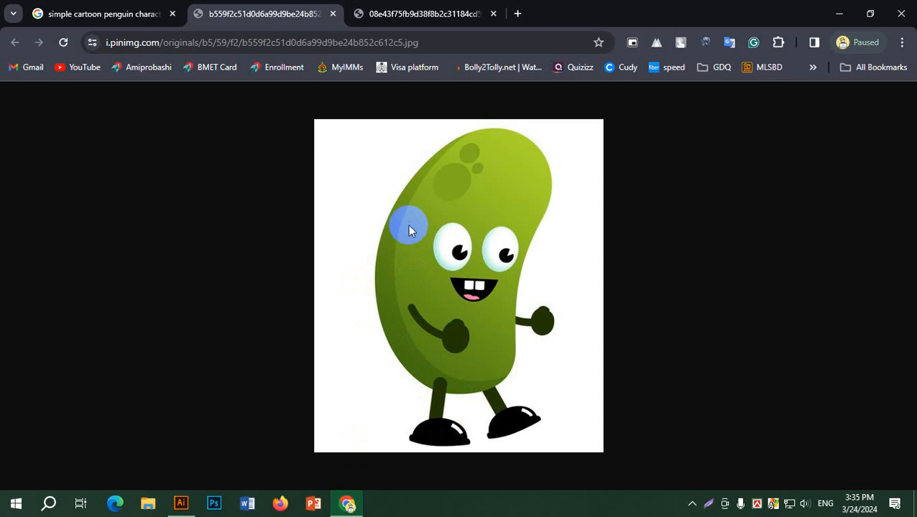
left_click(344, 505)
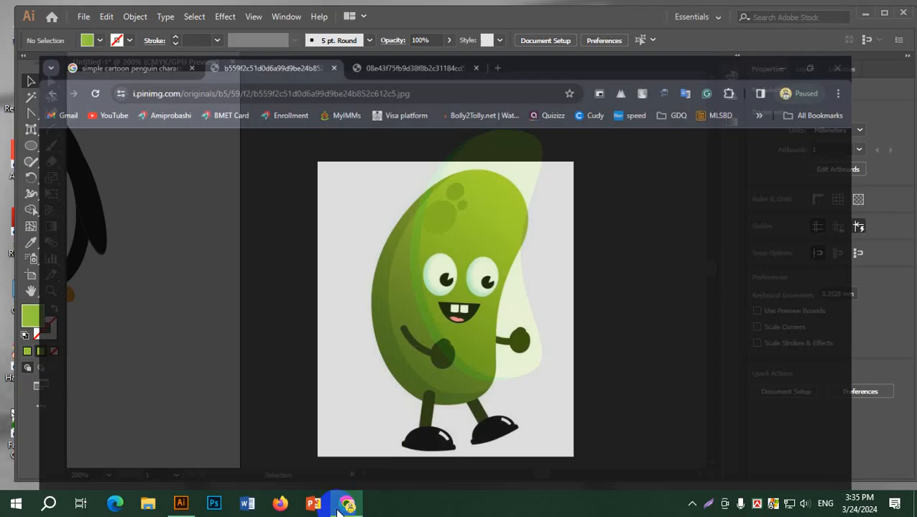
Stretch the rear dark green bean downward to about 155 mm tall and extend its outer side leftward for a thicker shaded edge.
left_click(427, 334)
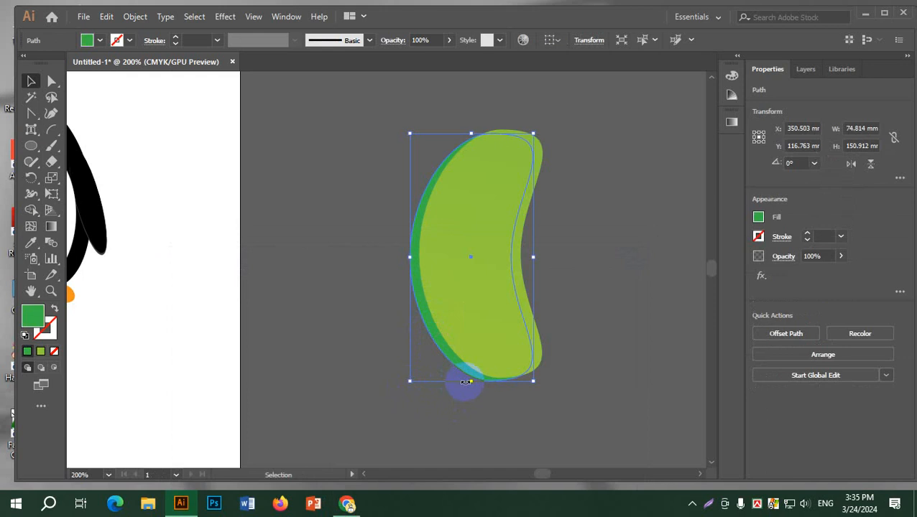
mouse_move(470, 384)
left_mouse_down()
mouse_move(470, 397)
mouse_move(470, 387)
left_mouse_up()
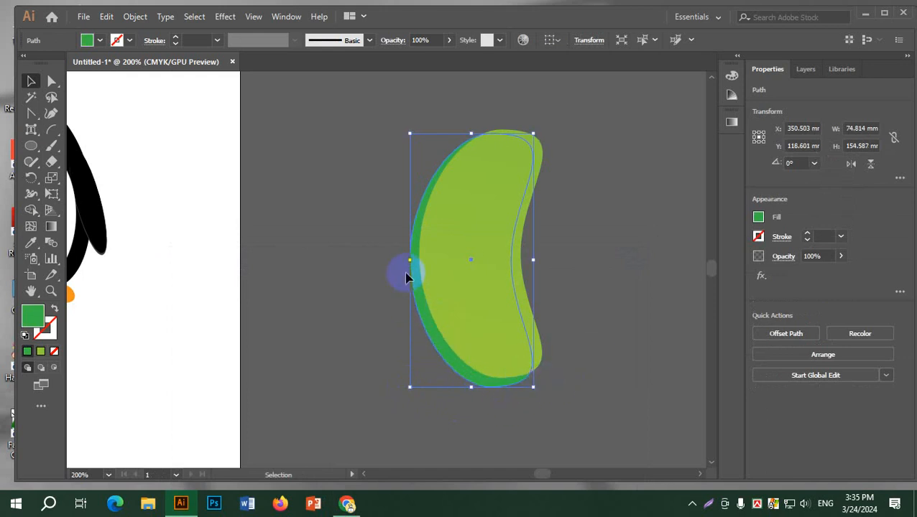
left_click_drag(409, 260, 400, 276)
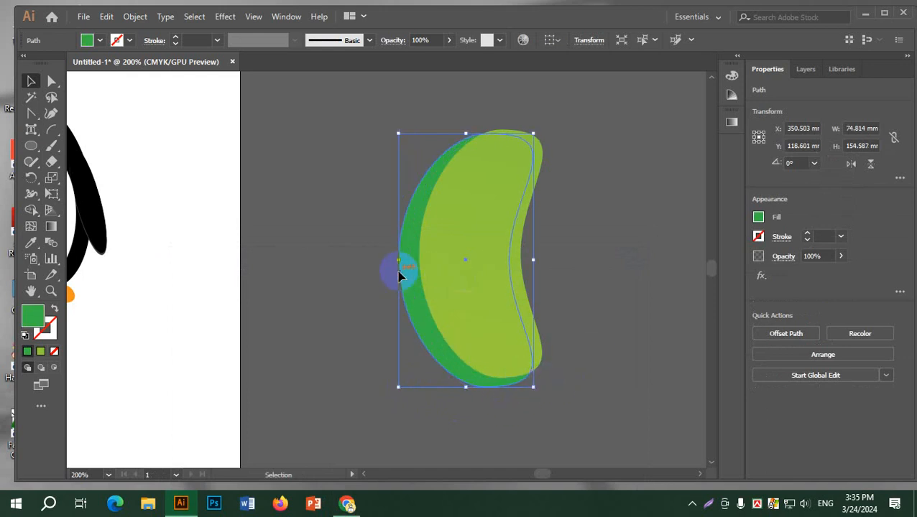
left_click(603, 329)
Stretch the lower end of the front light green bean downward to a height of about 154 mm.
left_click(477, 354)
scroll(522, 389, "up", 1)
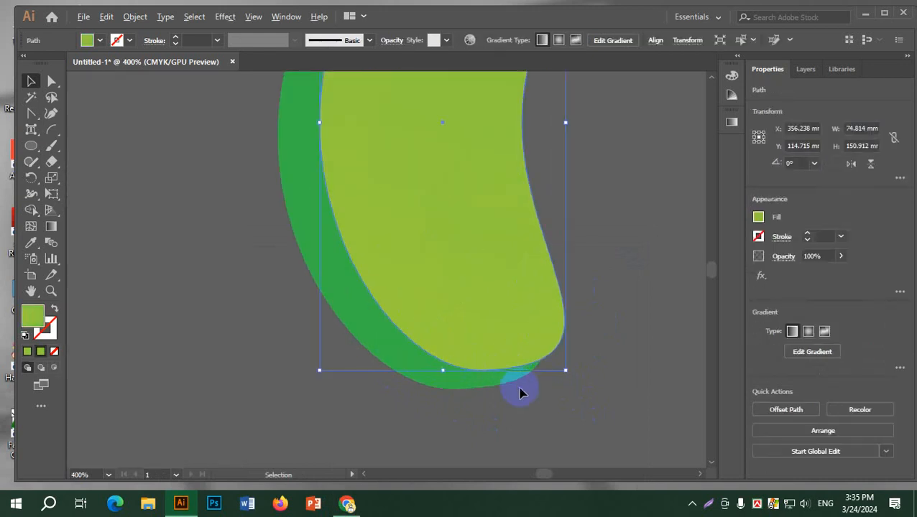
left_click(440, 375)
left_click_drag(442, 371, 440, 380)
left_click(615, 343)
scroll(615, 343, "down", 3)
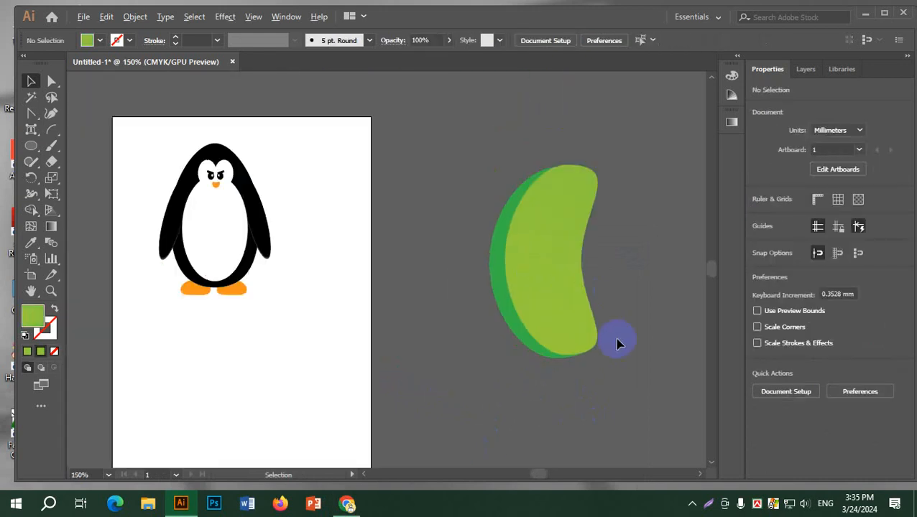
Stretch the upper end of the front light green bean slightly upward and deselect it.
left_click(536, 227)
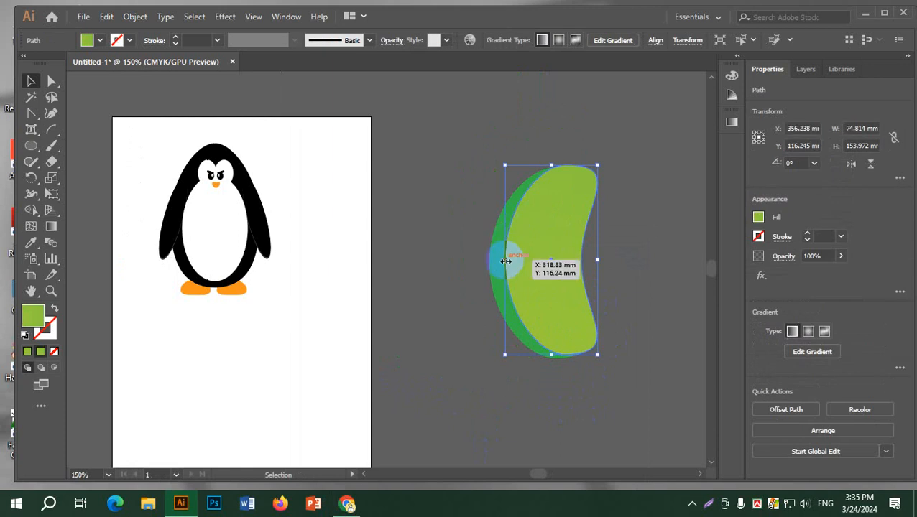
left_click_drag(552, 166, 551, 159)
left_click(656, 244)
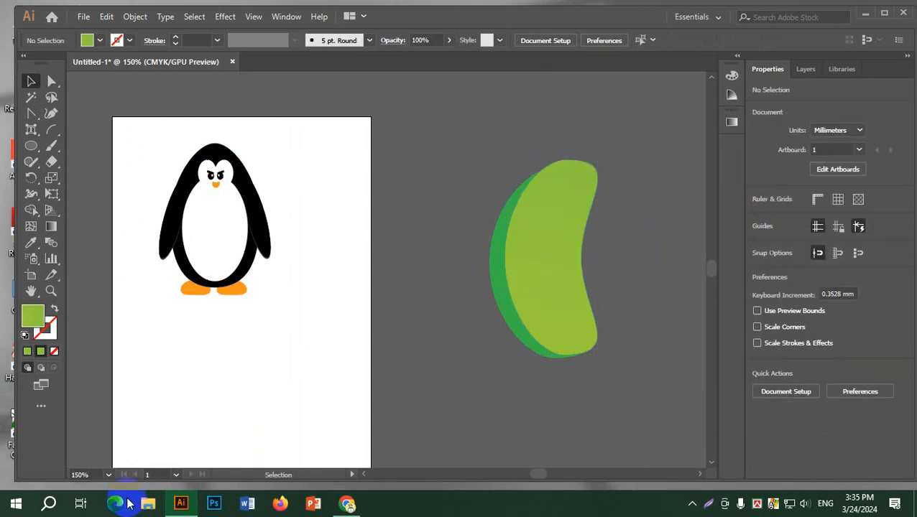
left_click(549, 178)
left_click(647, 270)
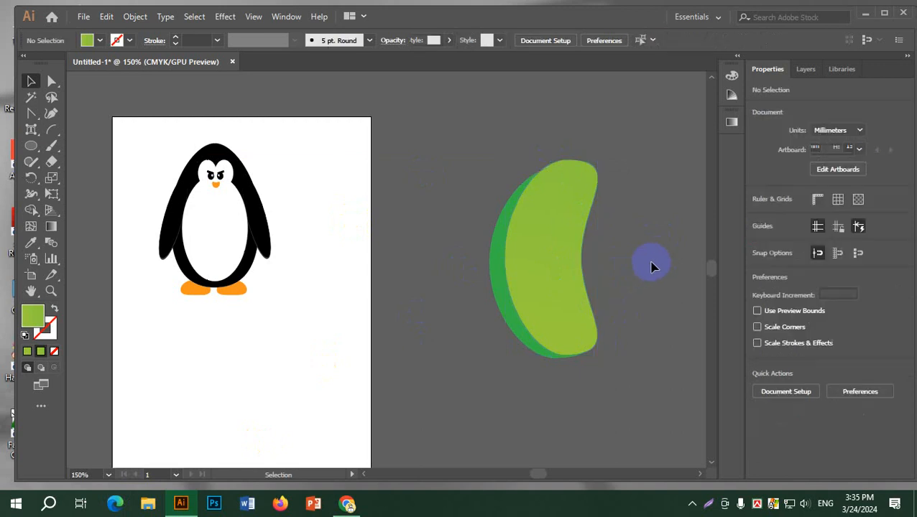
Switch to the browser and capture the full reference bean character image to the clipboard with the screenshot tool.
left_click(348, 503)
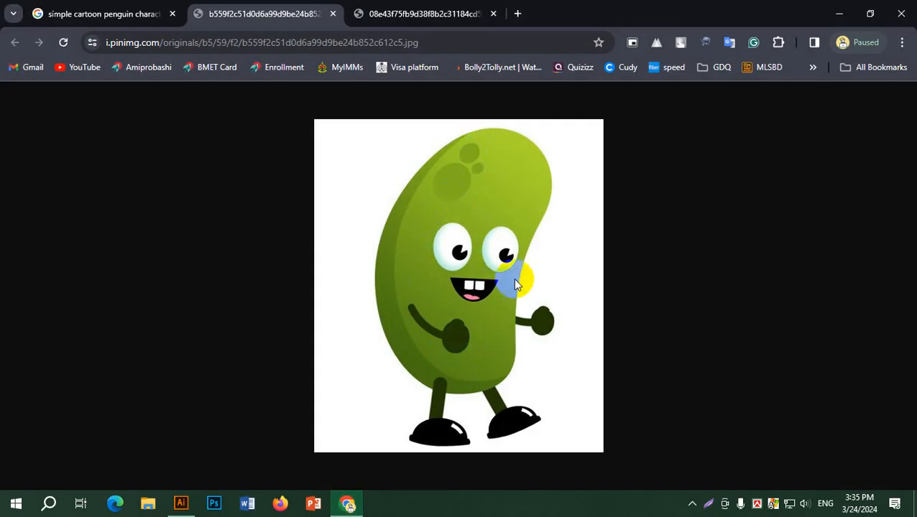
left_click(543, 339)
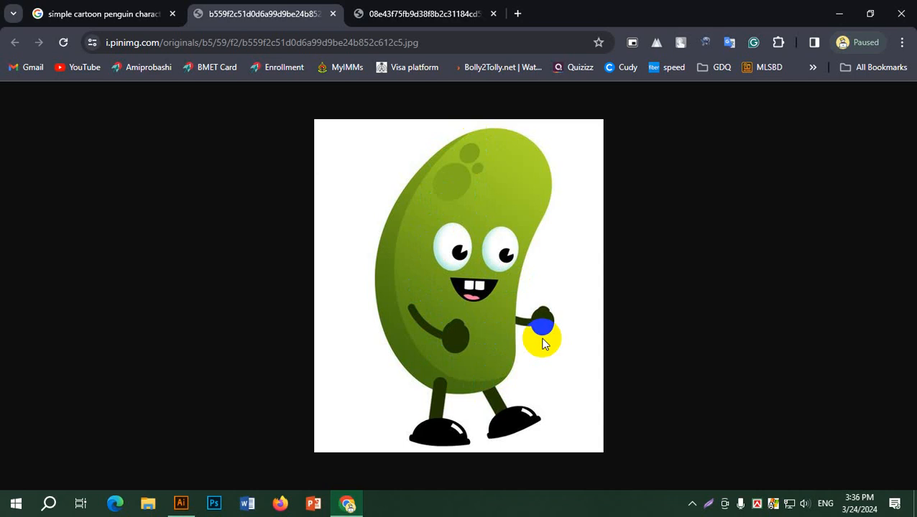
left_click(707, 503)
left_click_drag(332, 123, 590, 451)
left_click(542, 463)
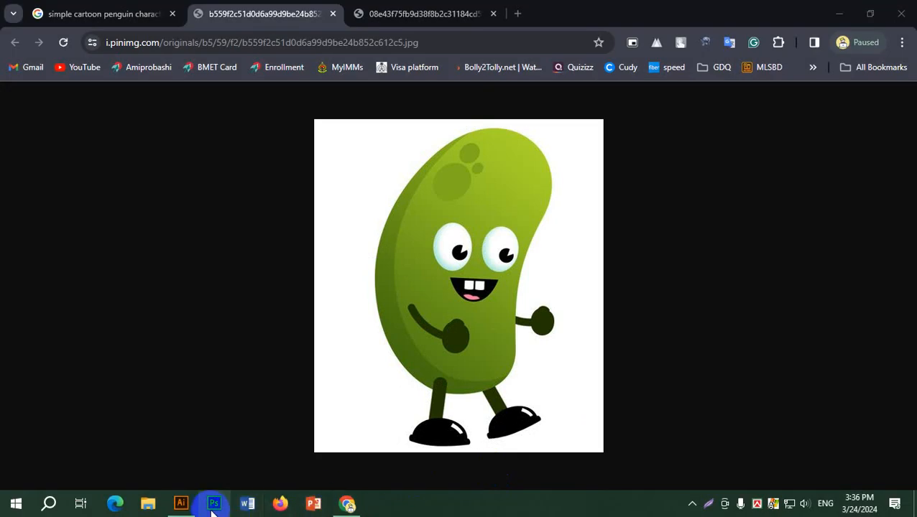
Paste the captured reference image into the Illustrator document and position it between the penguin and the bean body.
left_click(180, 503)
left_click(374, 252)
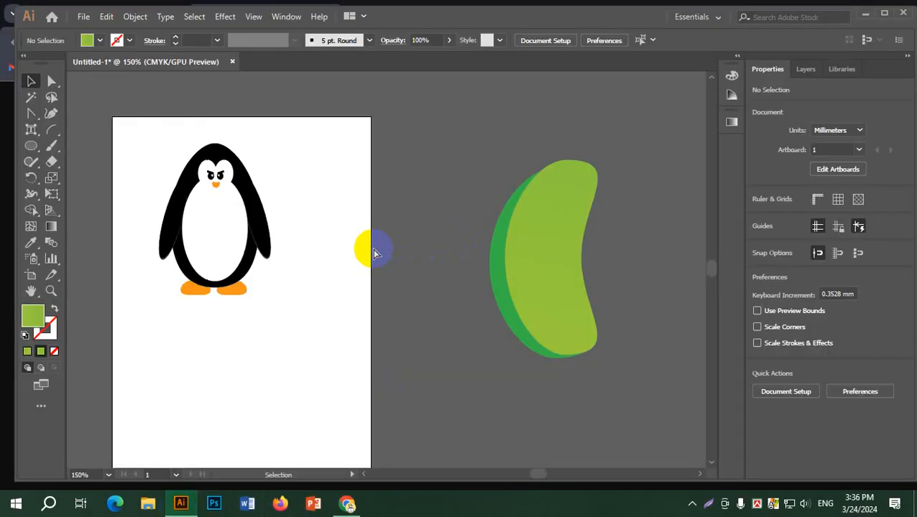
key("ctrl+v")
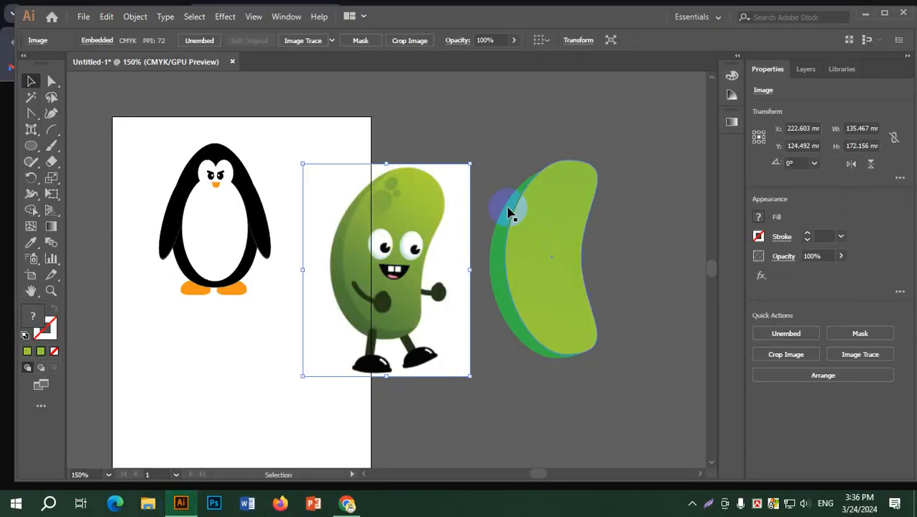
left_click_drag(438, 186, 464, 114)
left_click_drag(451, 214, 384, 236)
left_click(364, 385)
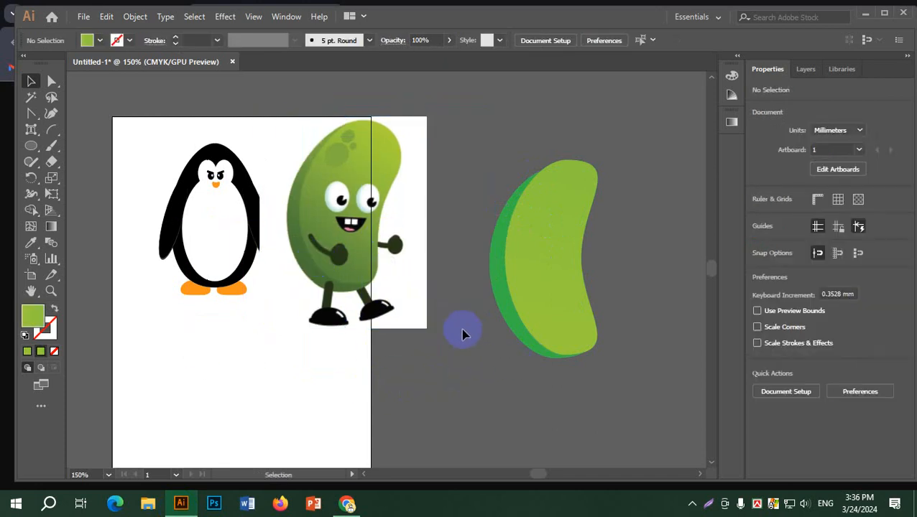
Draw a vertical rounded rectangle about 25 × 67 mm at the bean's lower end as a leg and reduce its corner rounding.
left_click(29, 148)
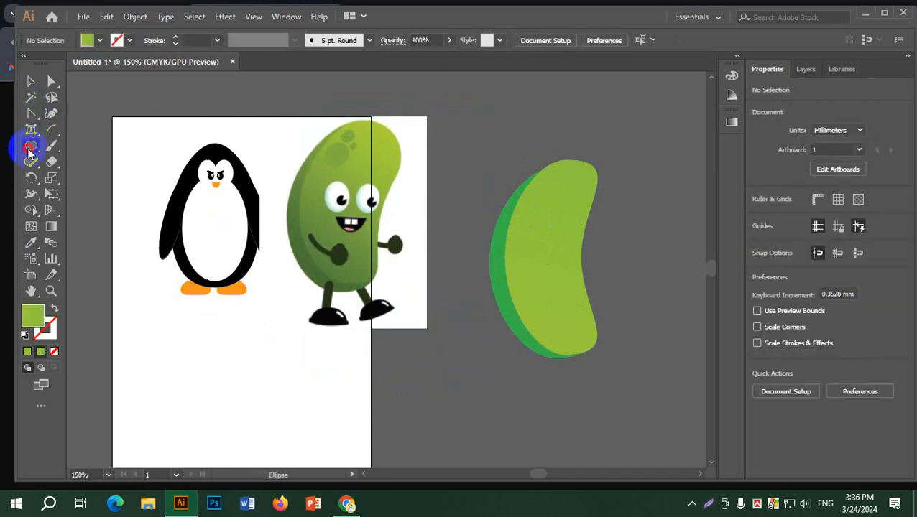
left_click_drag(30, 148, 127, 159)
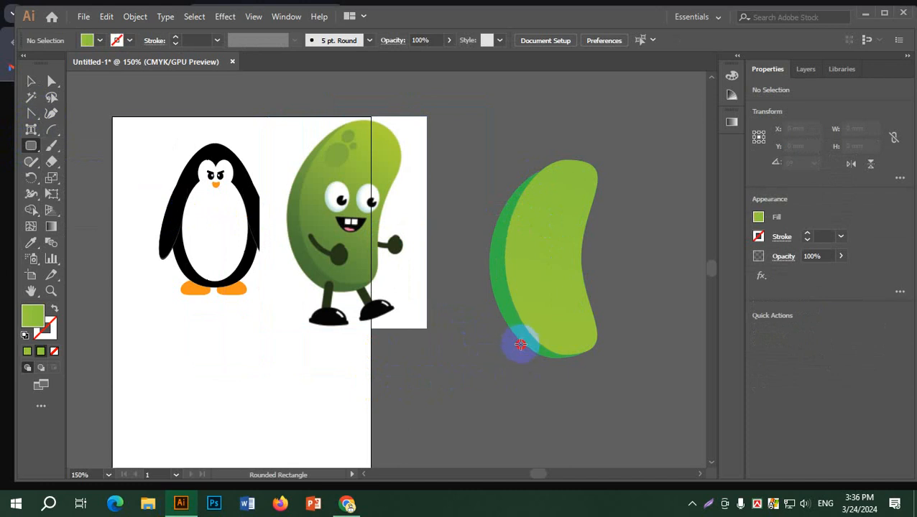
left_click_drag(520, 345, 552, 417)
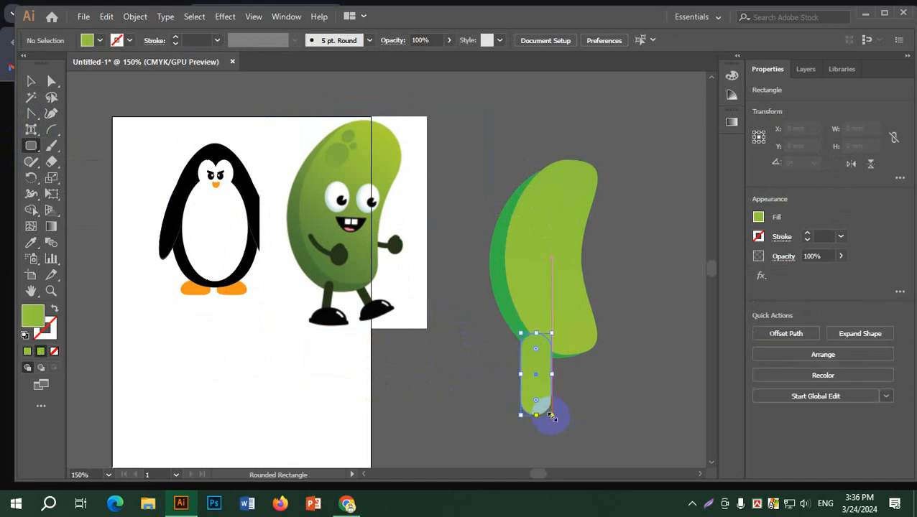
scroll(548, 335, "up", 4)
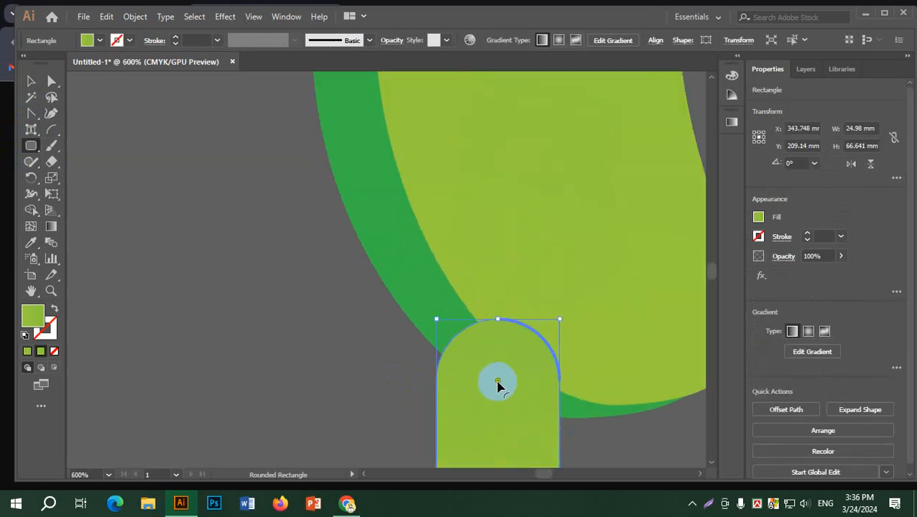
left_click_drag(497, 384, 520, 368)
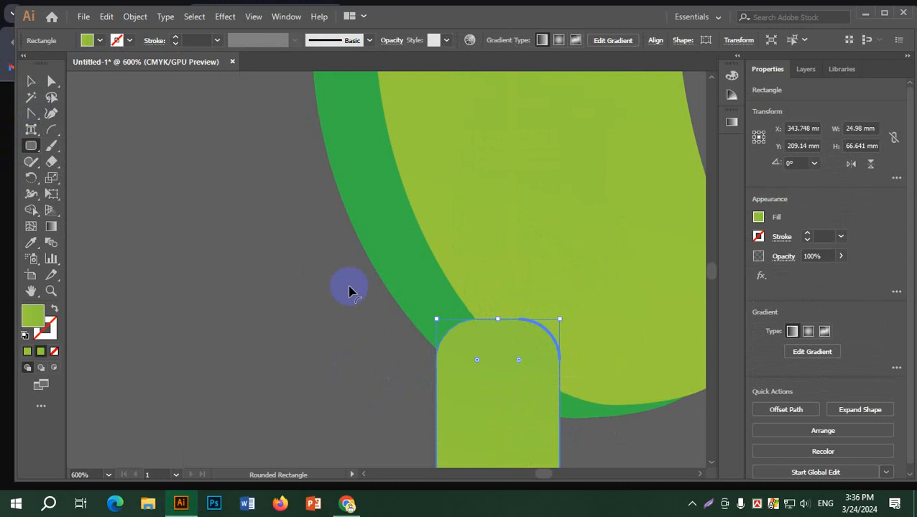
Fill the leg rectangle with dark gray and deselect it.
left_click(100, 40)
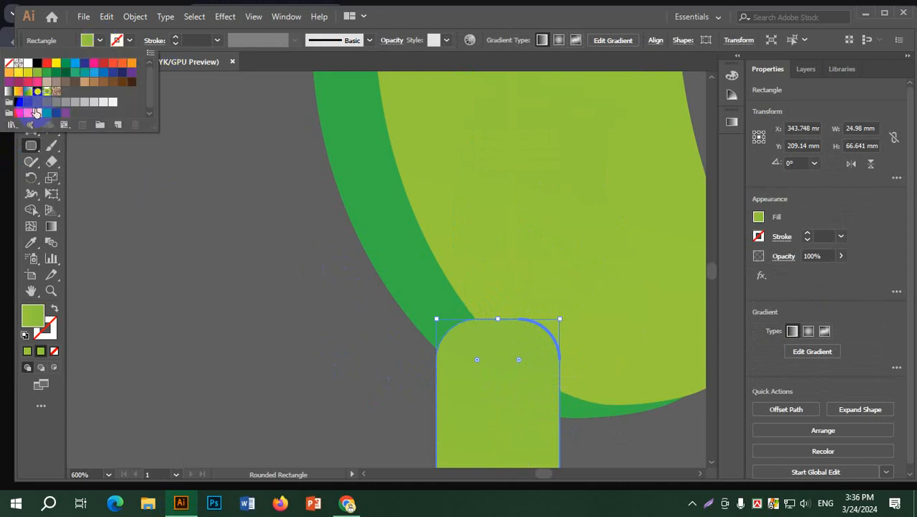
left_click(27, 103)
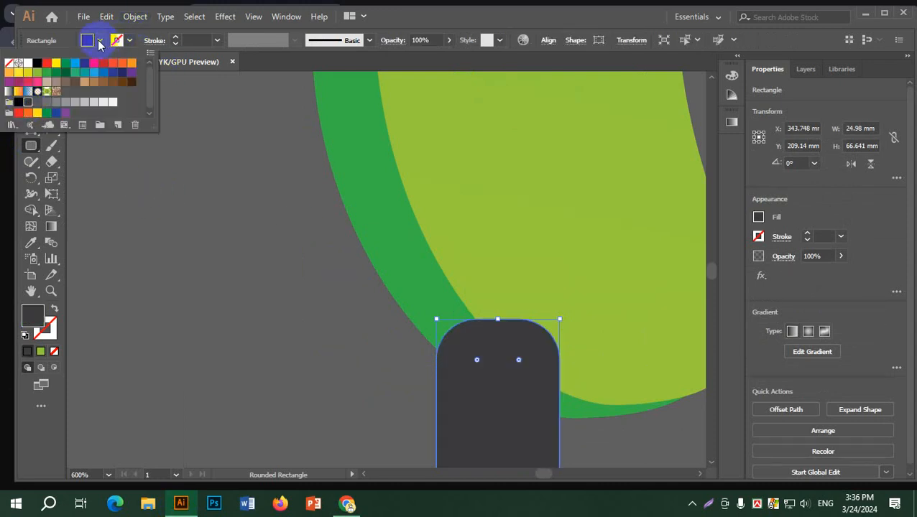
left_click(31, 79)
left_click(201, 193)
scroll(204, 200, "down", 3)
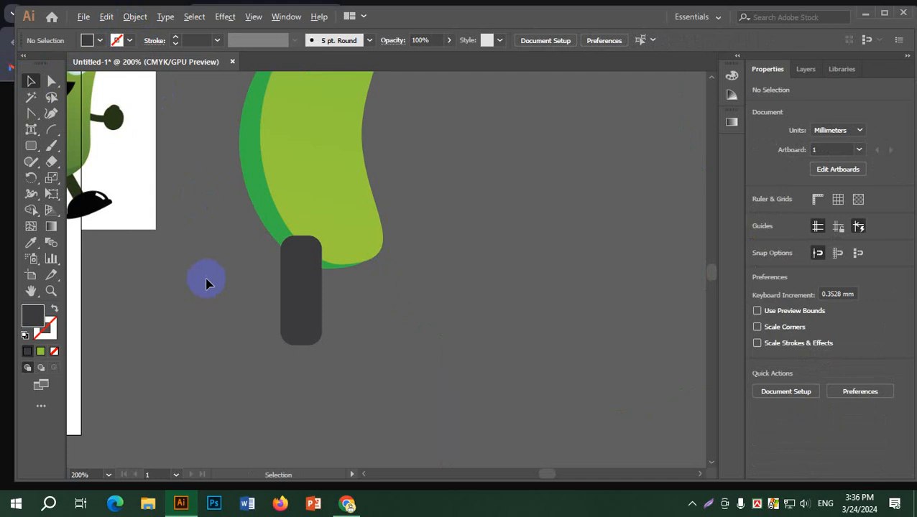
Narrow the dark gray leg to about 16.5 mm and shorten it to about 51.6 mm.
left_click_drag(227, 204, 446, 212)
left_click(530, 303)
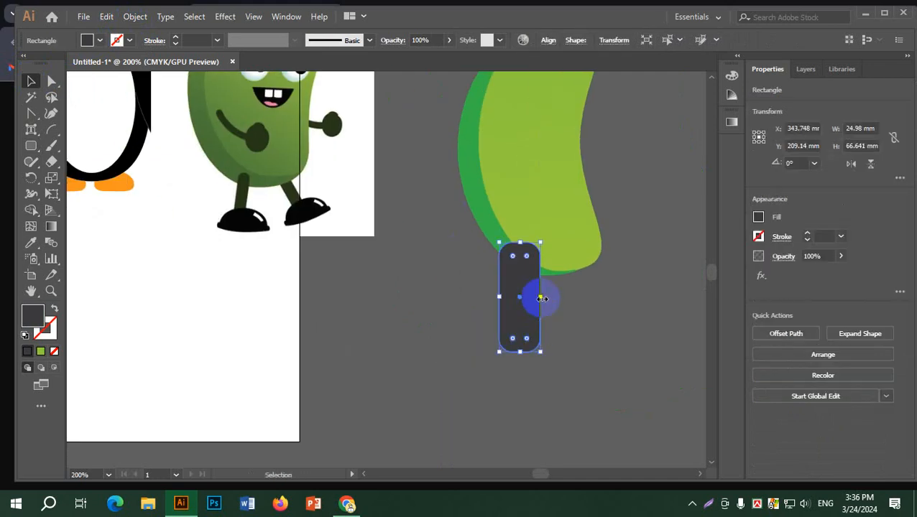
left_click_drag(536, 298, 521, 298)
left_click(541, 345)
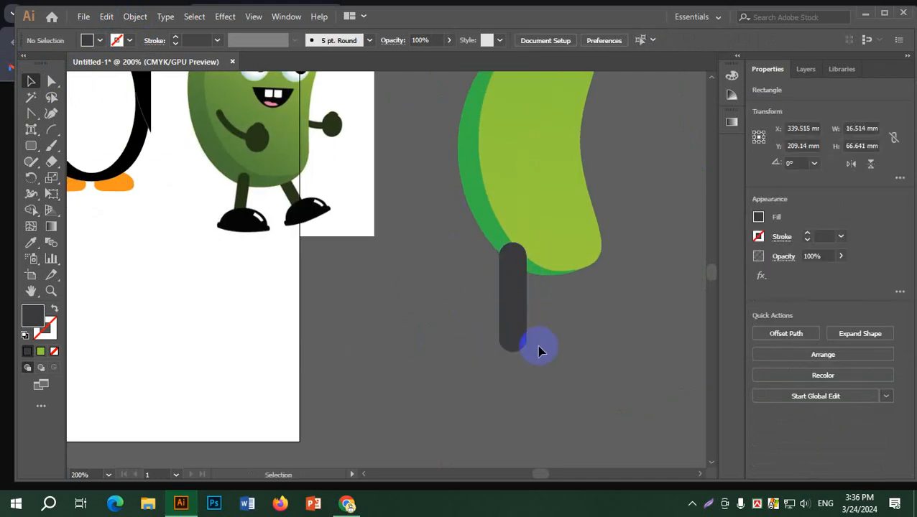
left_click(520, 299)
left_click_drag(513, 350, 512, 327)
Shift the leg slightly right under the bean and rotate it to about 348° so its foot end leans left.
left_click_drag(522, 281, 534, 285)
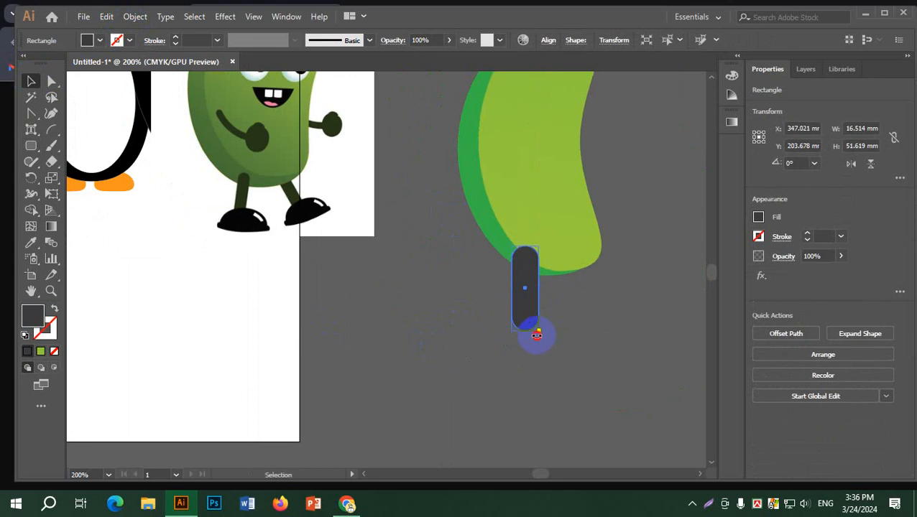
left_click_drag(536, 335, 477, 413)
left_click(538, 343)
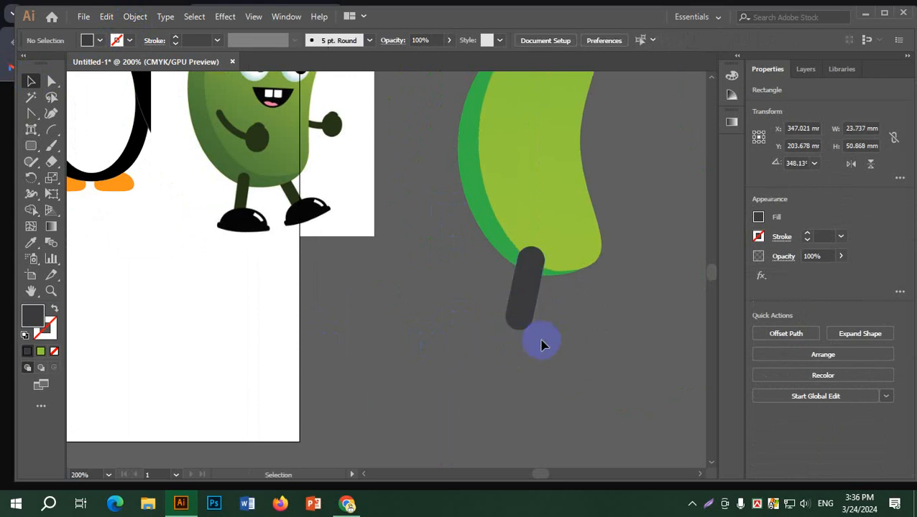
Send the dark gray leg to the back, behind the bean body.
right_click(525, 301)
left_click(521, 307)
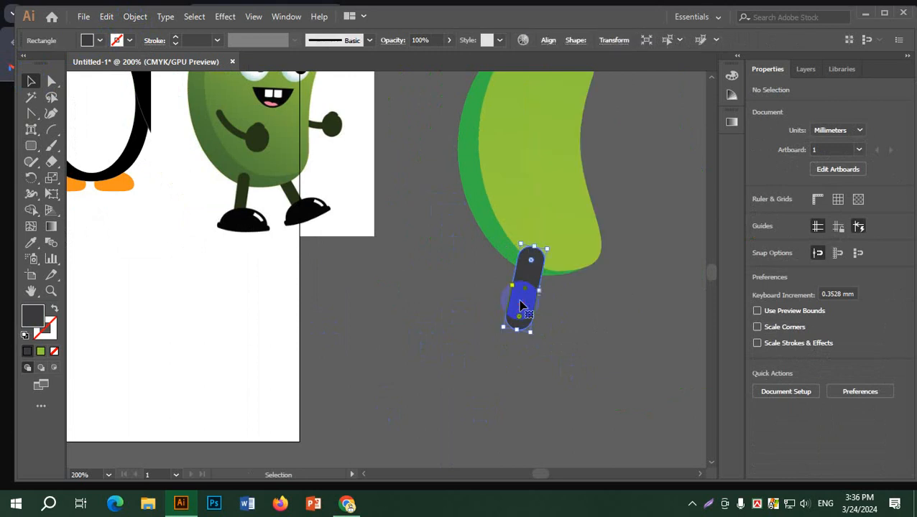
right_click(522, 307)
mouse_move(593, 231)
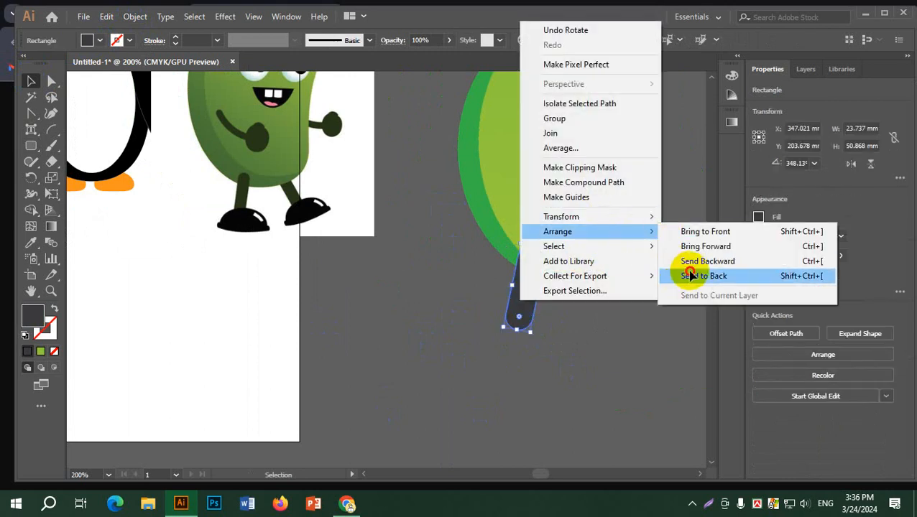
left_click(689, 276)
left_click(583, 368)
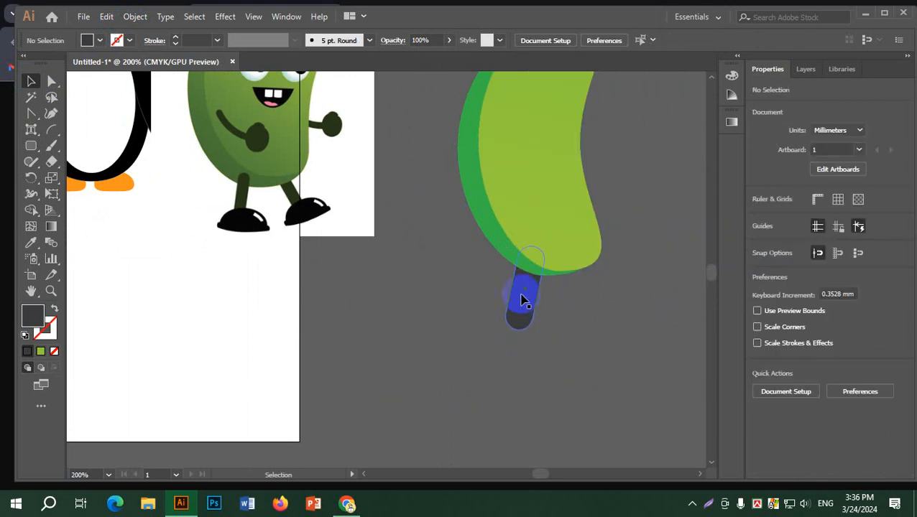
Bring the dark gray leg to the front of the bean body.
left_click(524, 301)
right_click(522, 304)
mouse_move(597, 234)
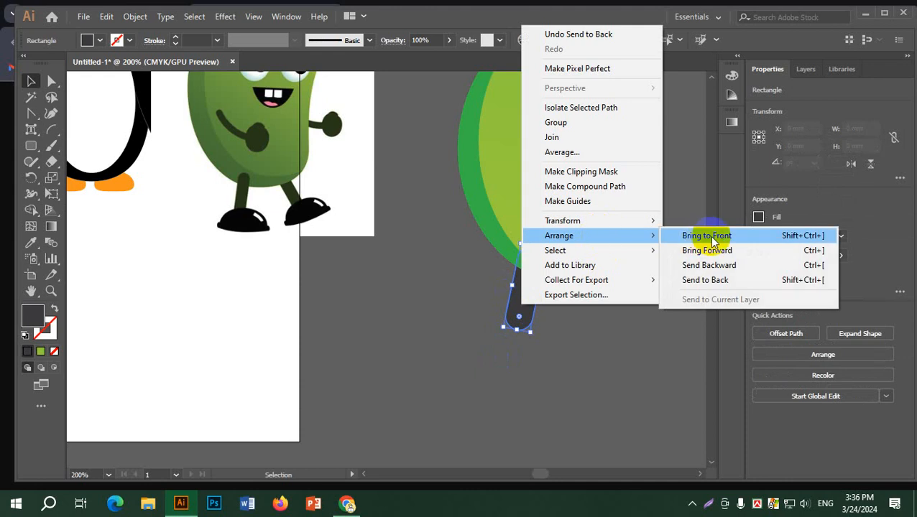
left_click(712, 238)
left_click(594, 316)
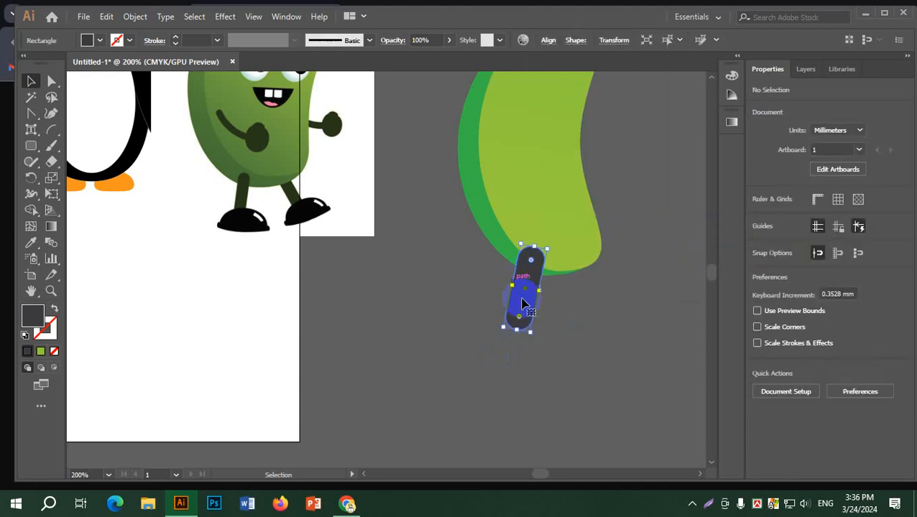
Shorten the dark gray leg from its upper end to about 43.5 mm high and shift it slightly left.
left_click(524, 304)
scroll(524, 304, "up", 3)
mouse_move(548, 317)
left_mouse_down()
mouse_move(516, 316)
mouse_move(548, 313)
mouse_move(516, 306)
mouse_move(548, 314)
left_mouse_up()
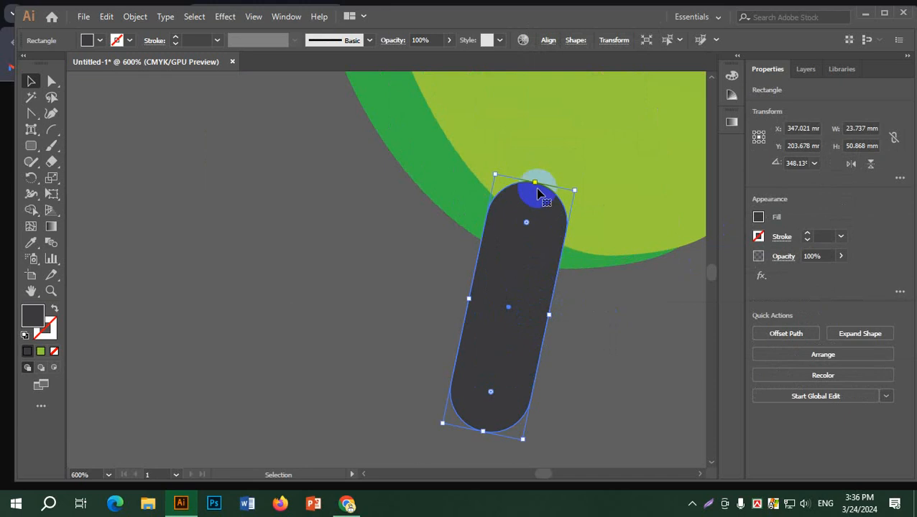
mouse_move(468, 301)
left_mouse_down()
mouse_move(497, 299)
mouse_move(469, 299)
left_mouse_up()
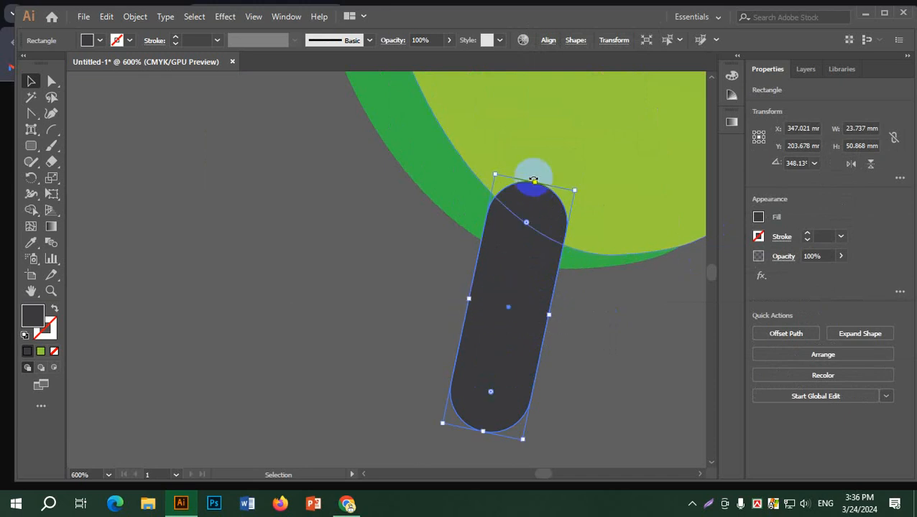
left_click_drag(537, 182, 523, 230)
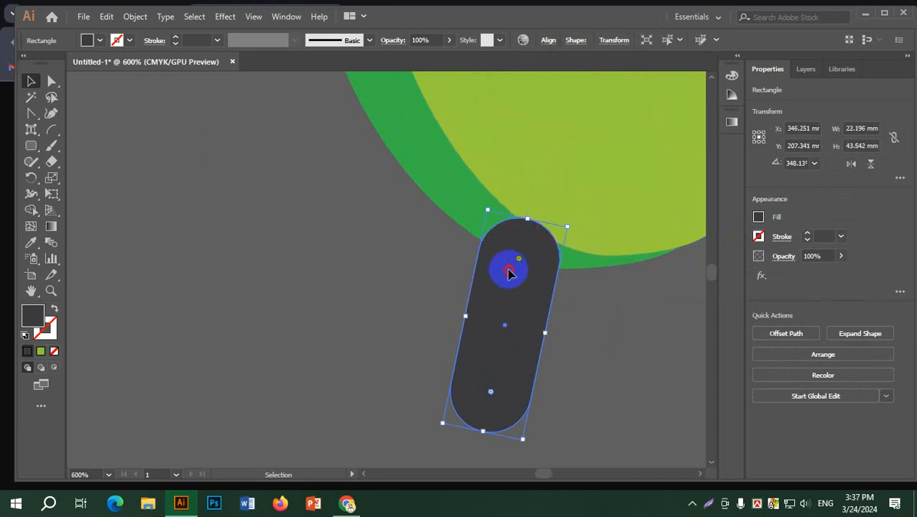
left_click_drag(511, 266, 493, 268)
left_click(574, 331)
scroll(536, 362, "down", 3)
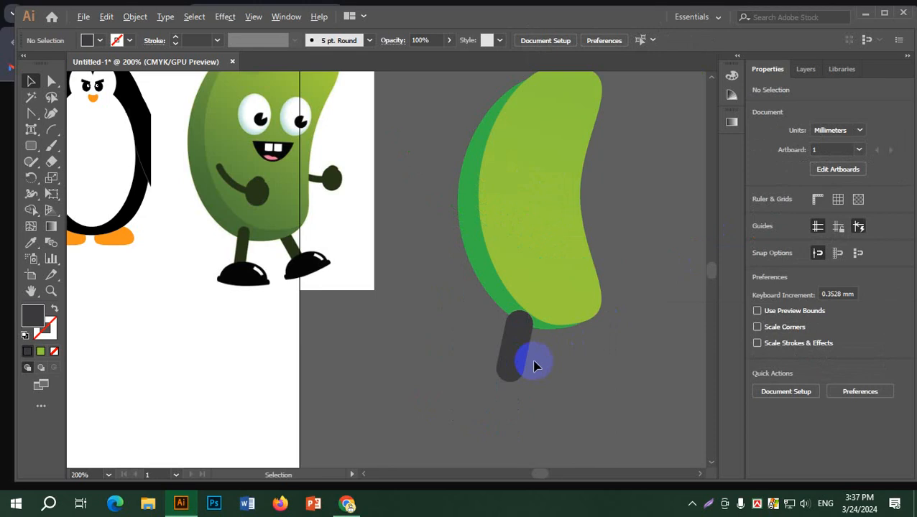
Draw a dark gray foot ellipse about 47.9 by 24.2 mm at the leg's lower end and shift it slightly right.
left_click(46, 161)
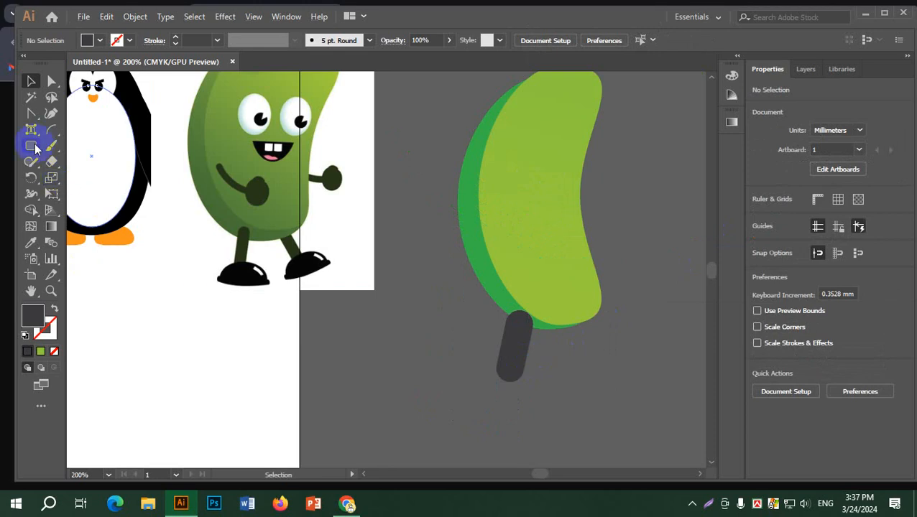
left_click_drag(36, 147, 69, 178)
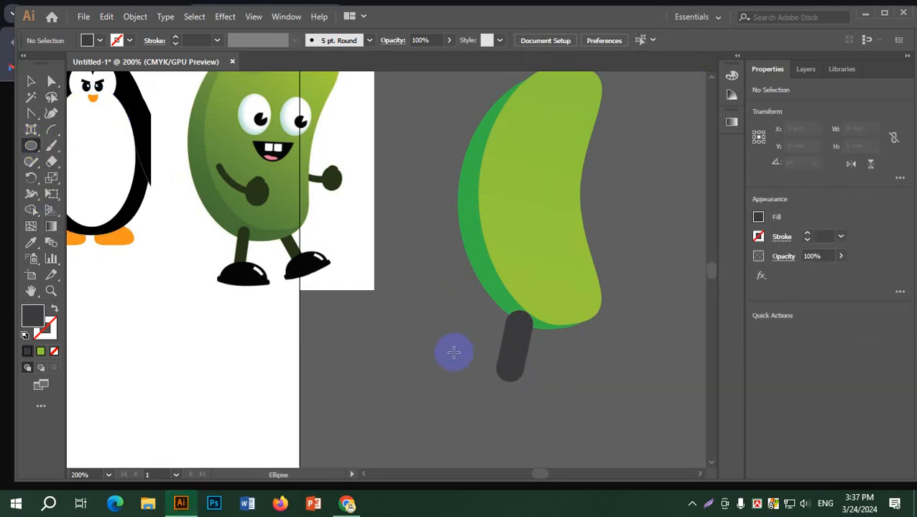
left_click_drag(452, 353, 523, 390)
left_click(29, 85)
left_click(614, 408)
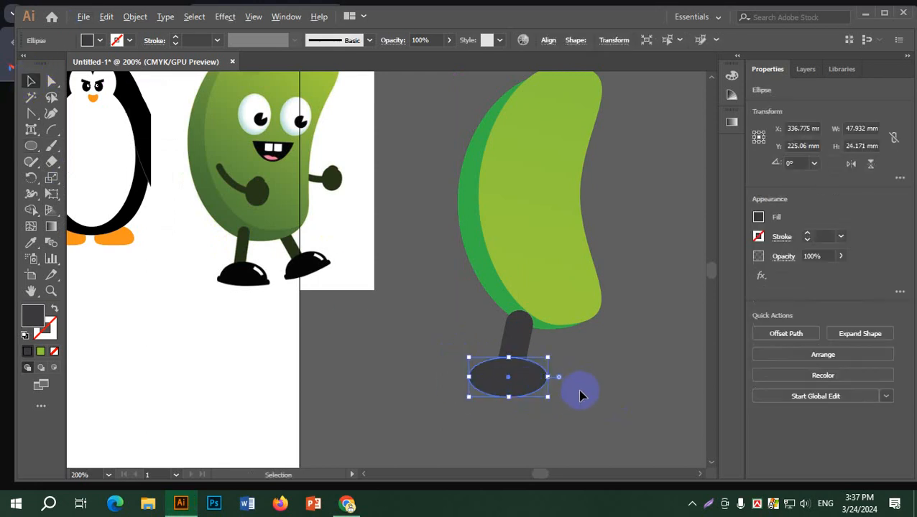
scroll(581, 394, "up", 1)
left_click_drag(484, 354, 493, 357)
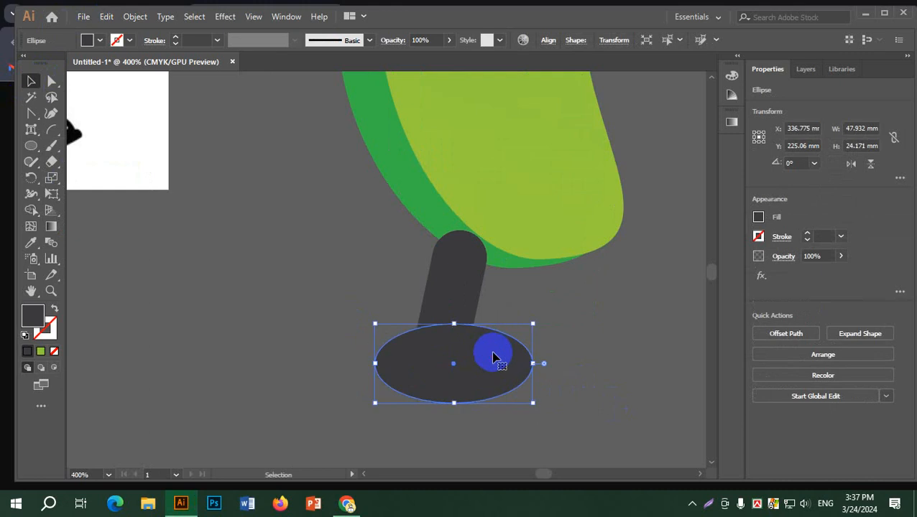
scroll(202, 248, "down", 1)
left_click(241, 212)
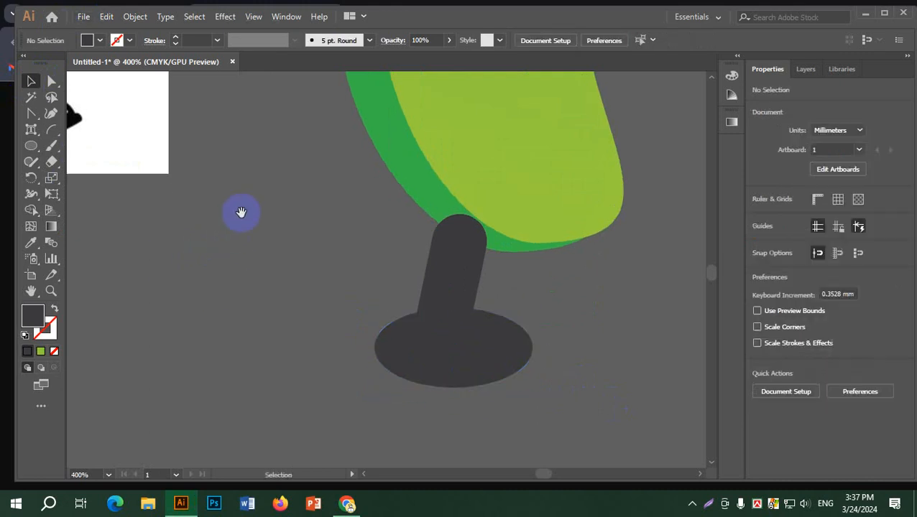
Duplicate the foot ellipse slightly lower and enlarge the copy to about 51.8 by 26.1 mm.
left_click_drag(241, 212, 364, 197)
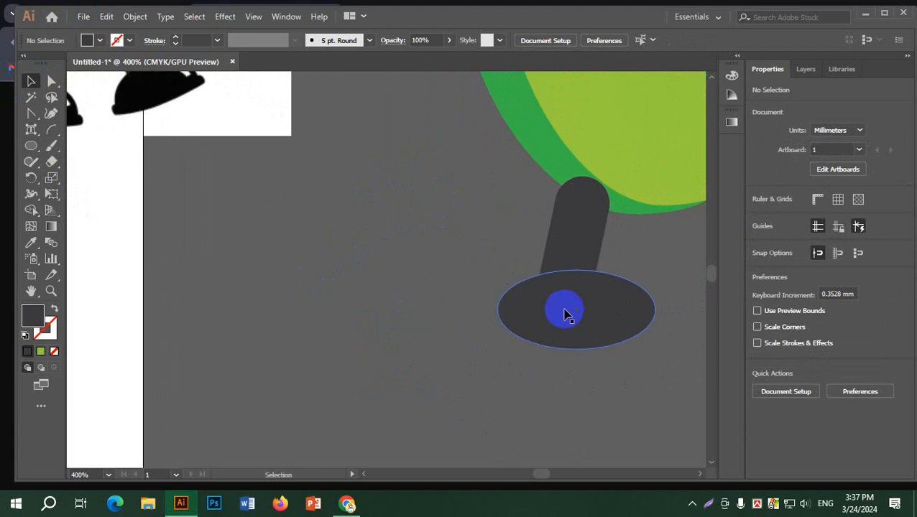
left_click_drag(595, 325, 599, 345)
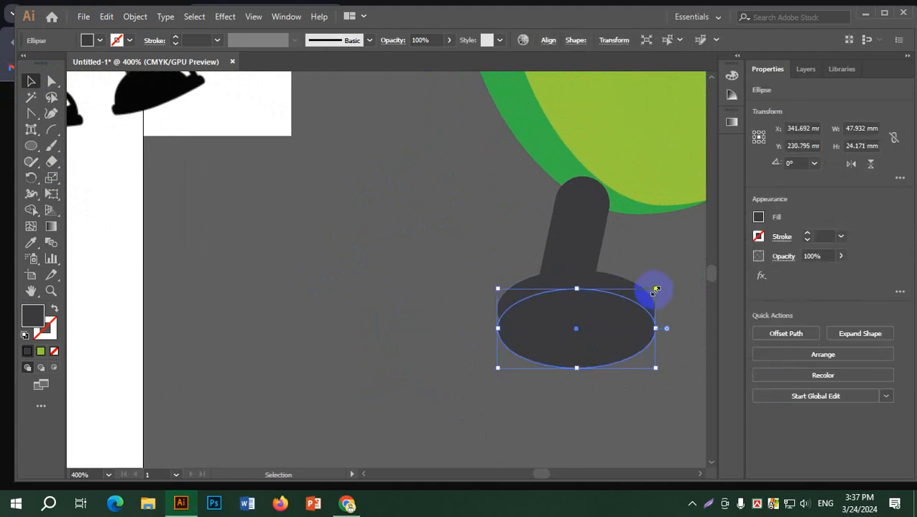
left_click_drag(655, 290, 661, 285)
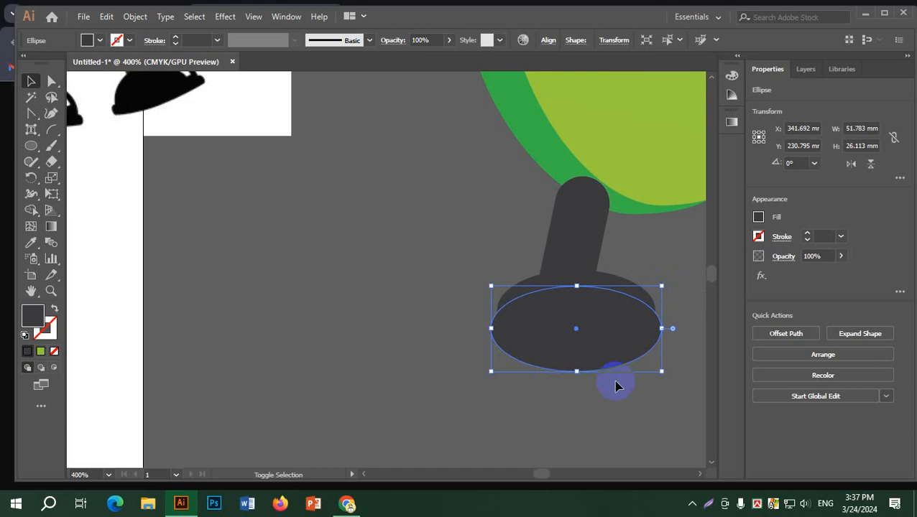
Send the larger foot ellipse to the back, behind the original ellipse.
right_click(608, 321)
mouse_move(659, 249)
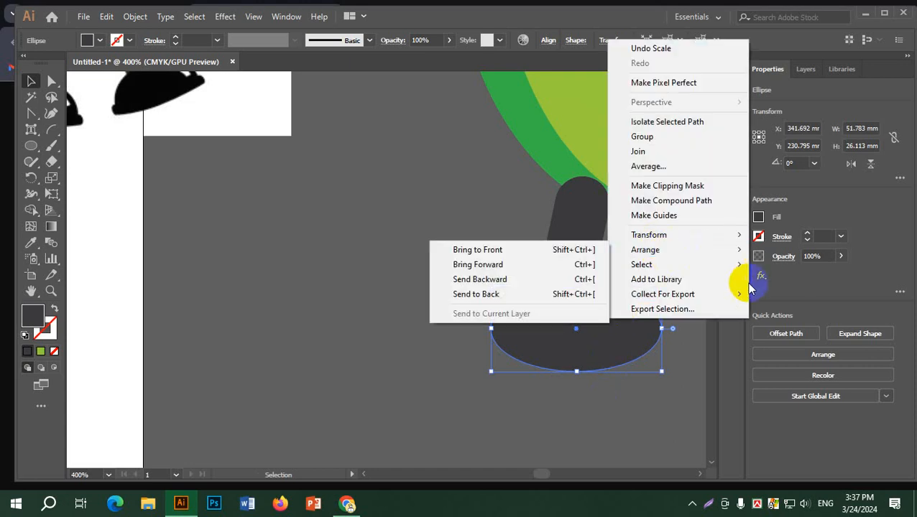
left_click(503, 295)
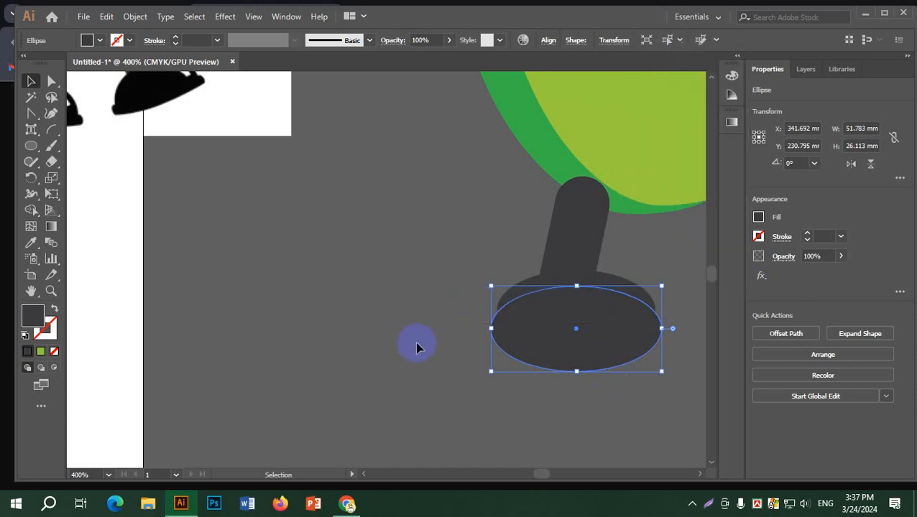
left_click(417, 348)
Fill the larger rear ellipse with black to form the shoe's sole.
left_click(572, 338)
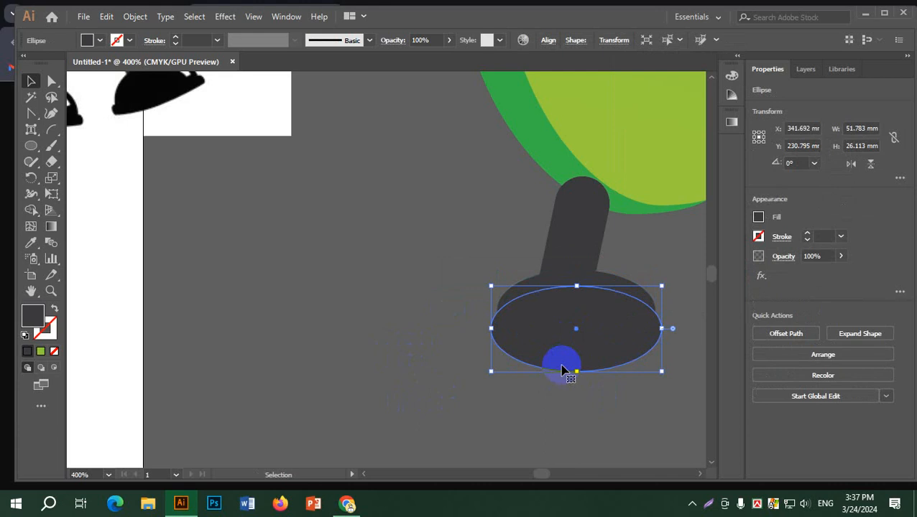
left_click(101, 41)
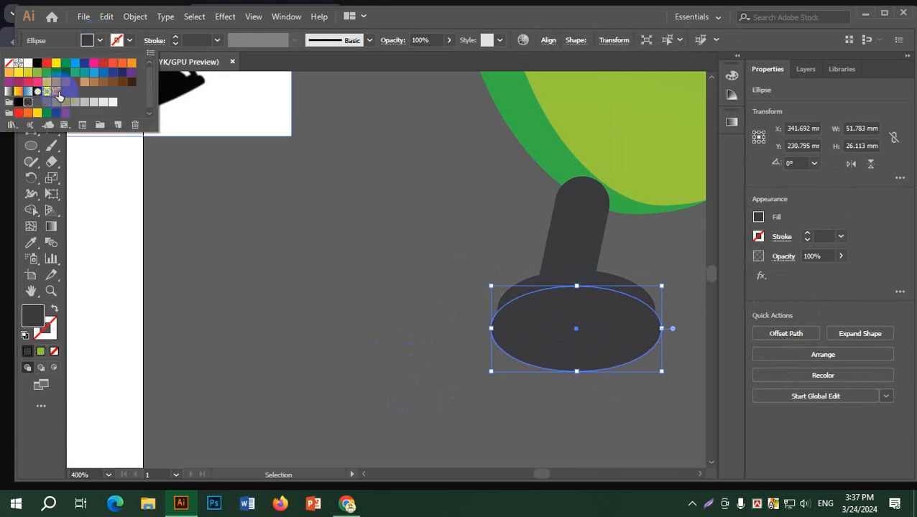
left_click(18, 105)
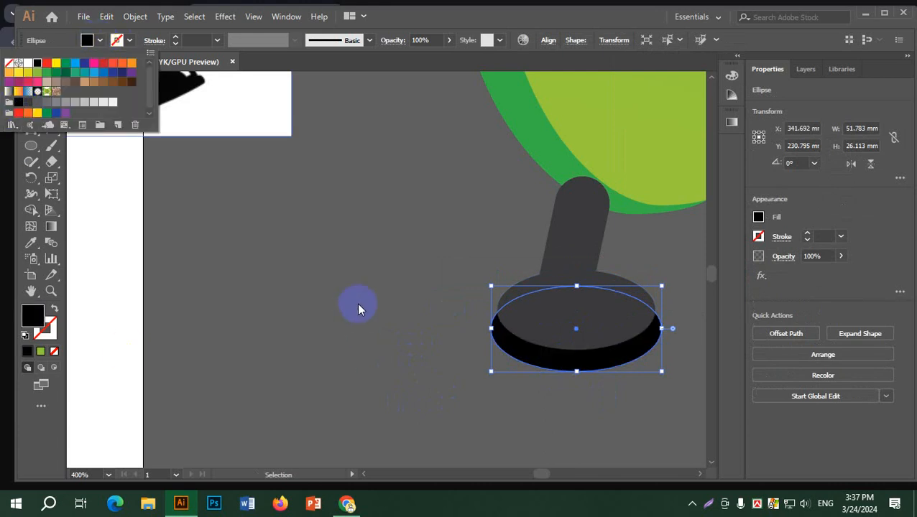
left_click(375, 277)
left_click(381, 268)
scroll(382, 268, "down", 2)
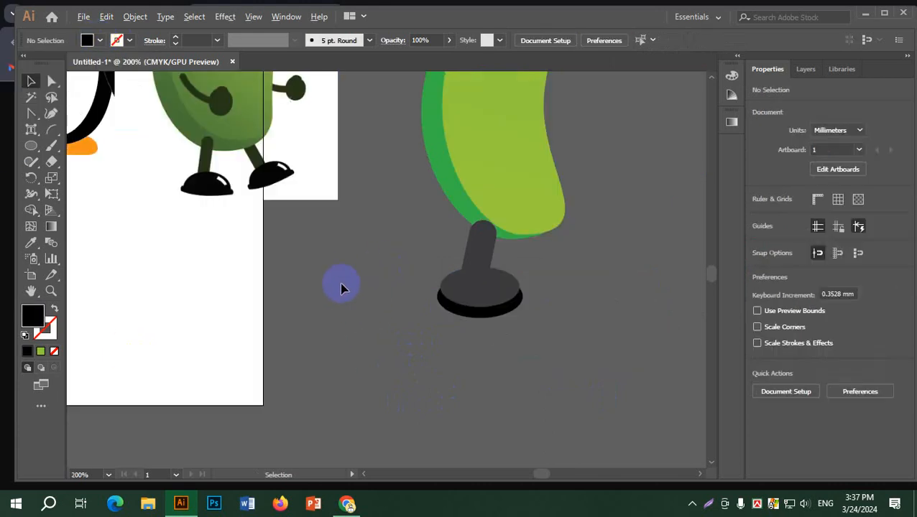
Flatten the underside of the dark gray foot ellipse by raising its bottom anchor point.
scroll(342, 287, "up", 1)
left_click(557, 334)
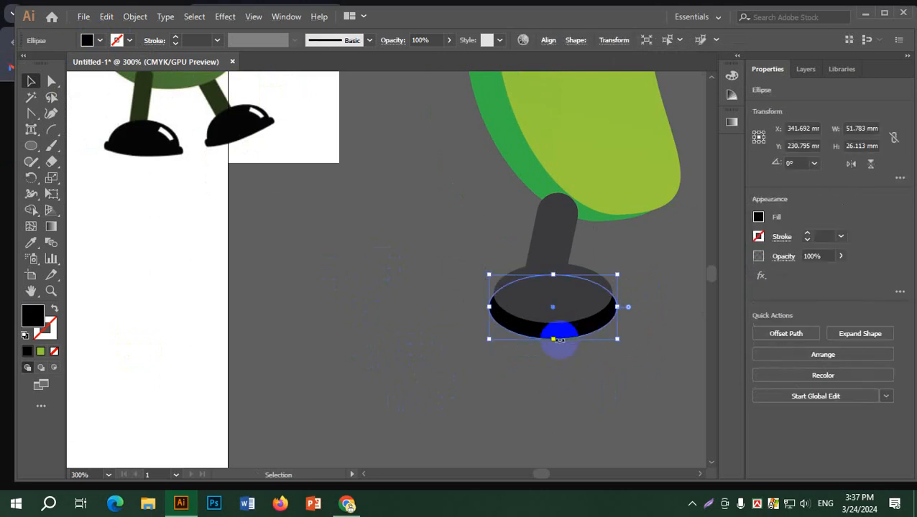
scroll(556, 338, "up", 2)
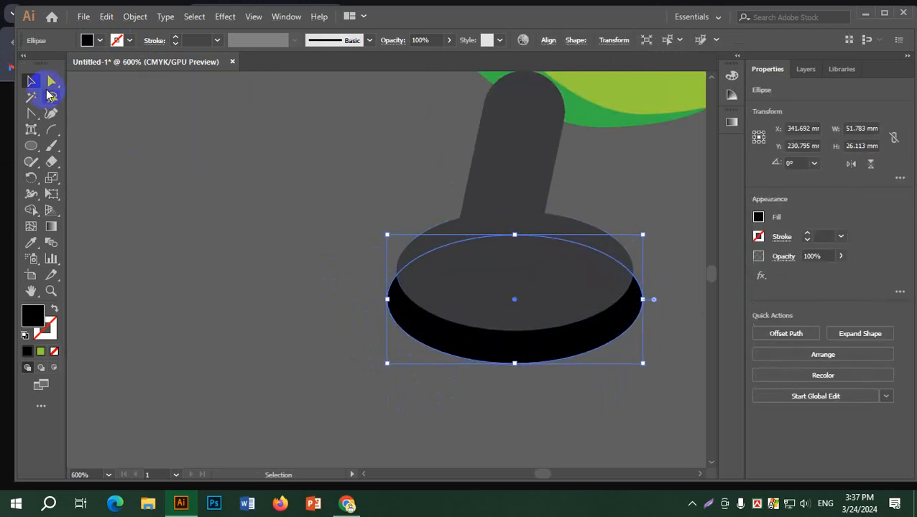
left_click(50, 85)
left_click(532, 327)
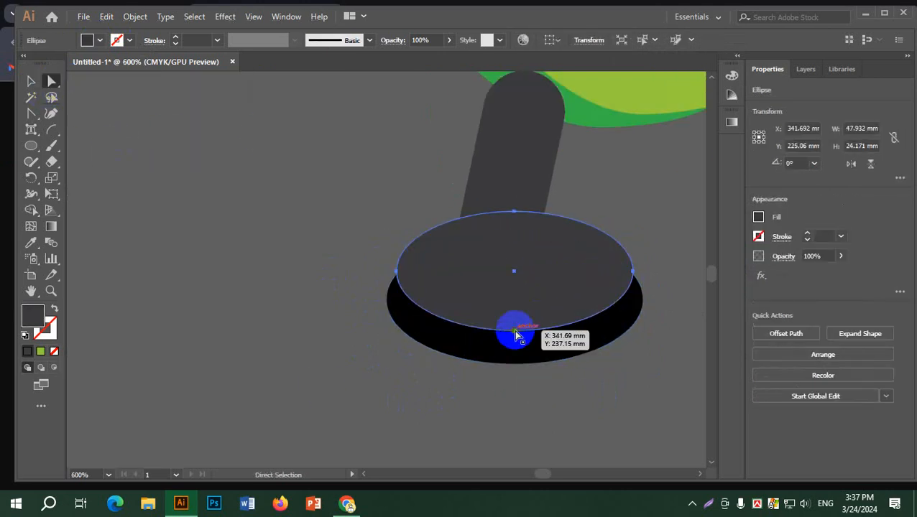
left_click_drag(516, 334, 513, 312)
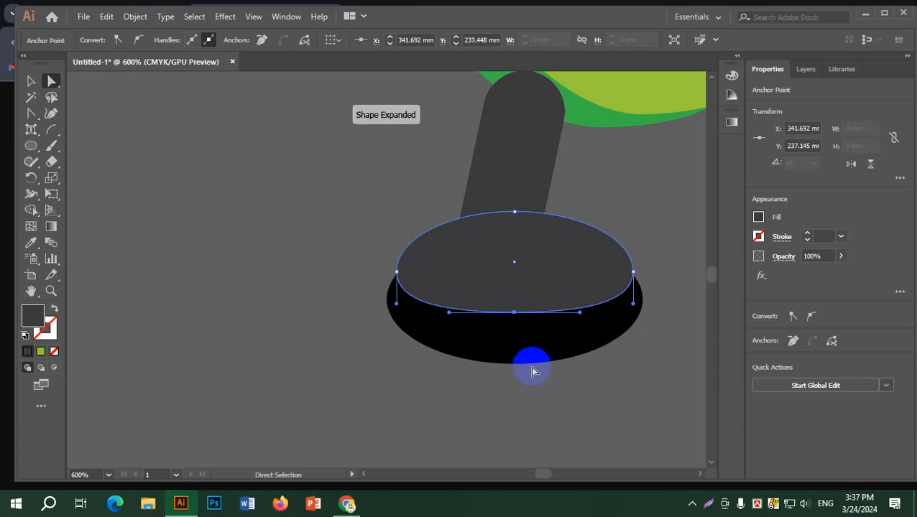
Move the black sole ellipse slightly up and flatten its underside by raising its bottom anchor point.
left_click_drag(531, 369, 516, 333)
left_click(516, 354)
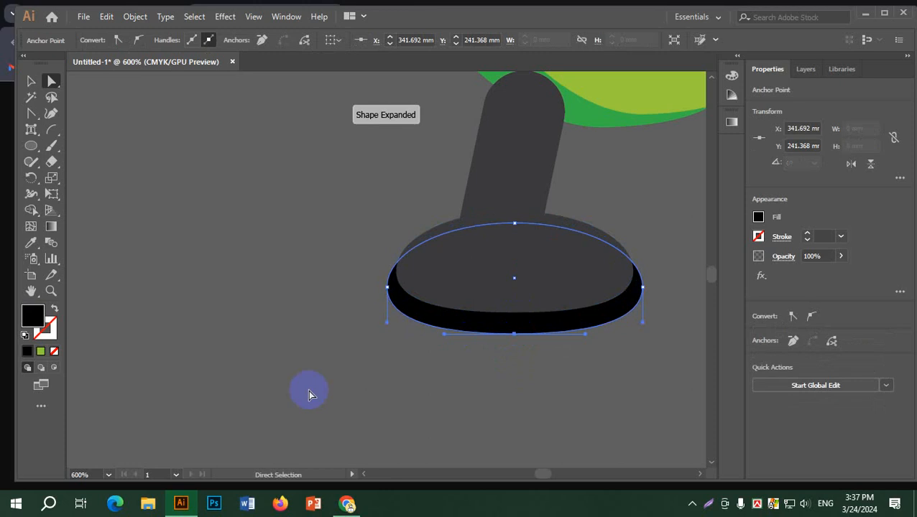
left_click(593, 391)
scroll(484, 377, "down", 2)
left_click_drag(409, 327, 397, 312)
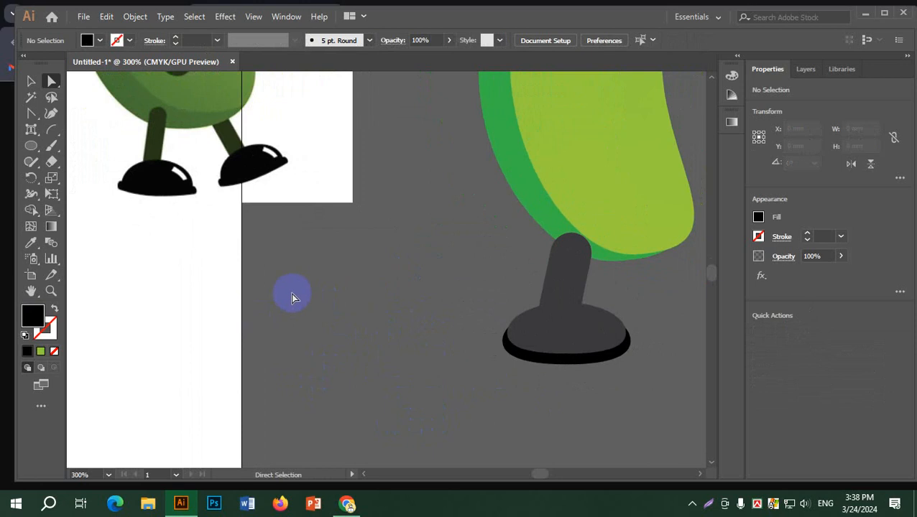
Draw a rectangle about 25.4 by 8.4 mm in the empty area left of the leg and fill it white.
left_click(280, 143)
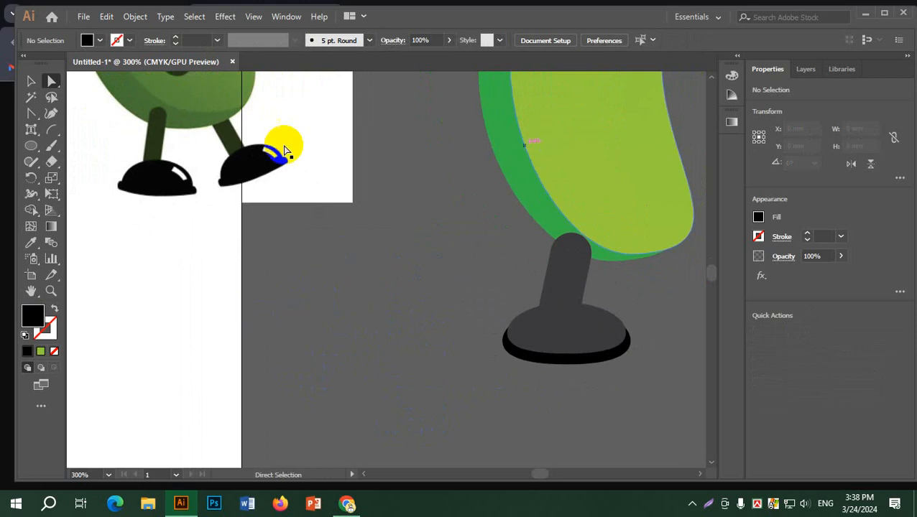
left_click(34, 151)
left_click(74, 144)
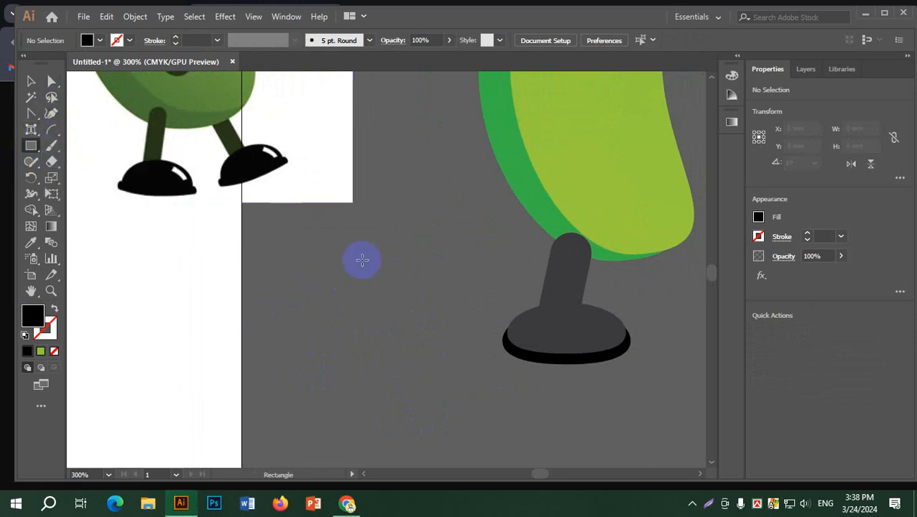
left_click_drag(337, 234, 401, 253)
left_click(100, 41)
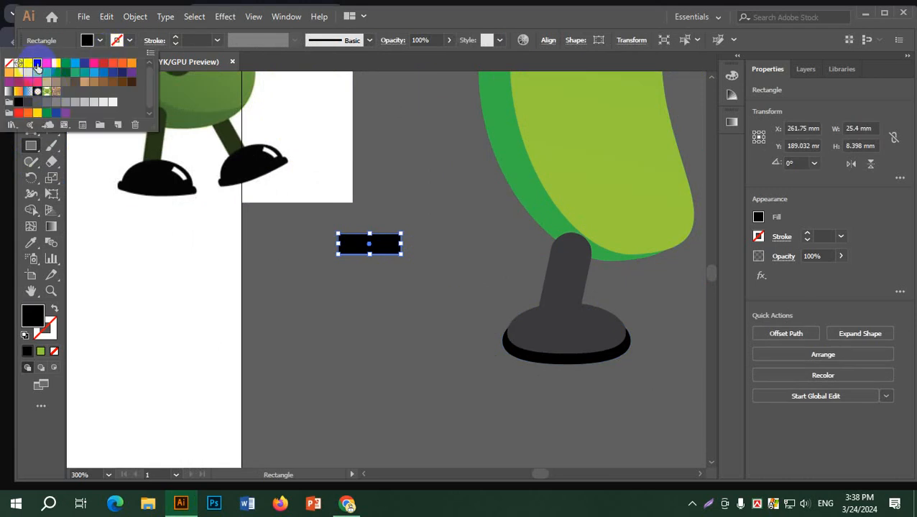
left_click(26, 63)
left_click(100, 41)
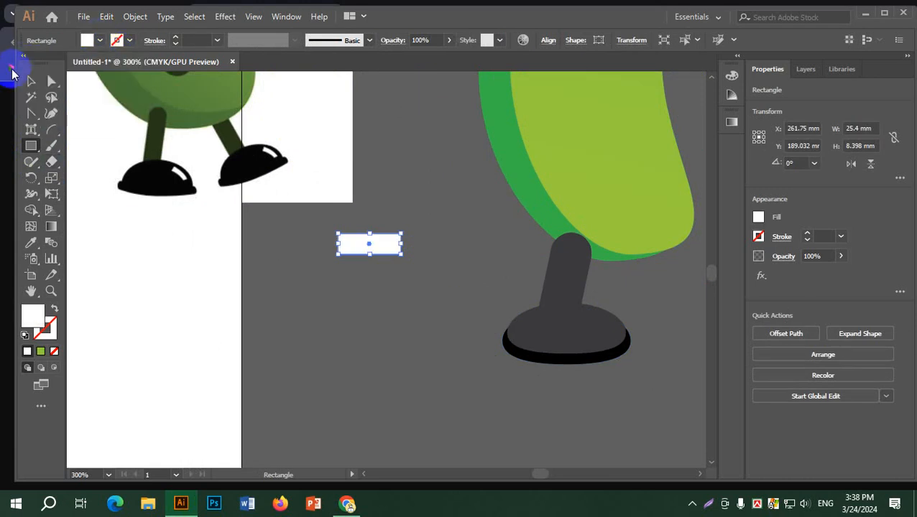
left_click(31, 81)
left_click(51, 81)
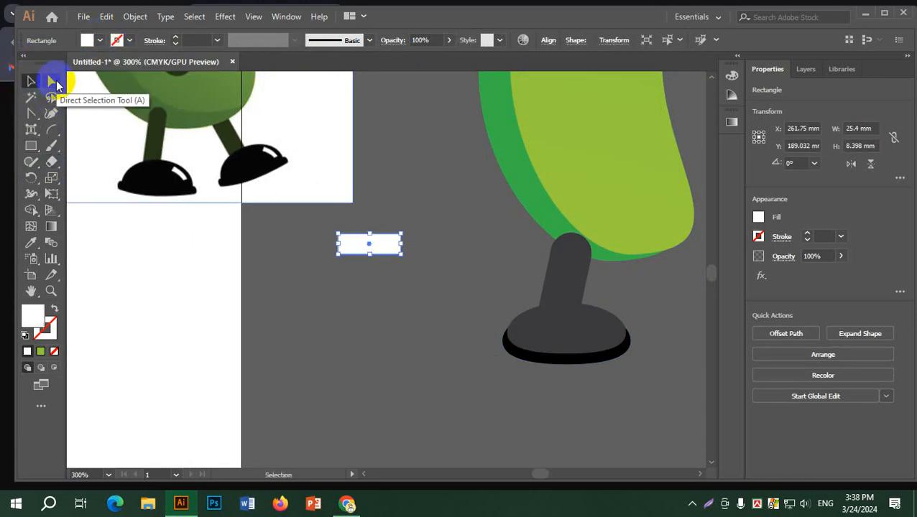
left_click(417, 284)
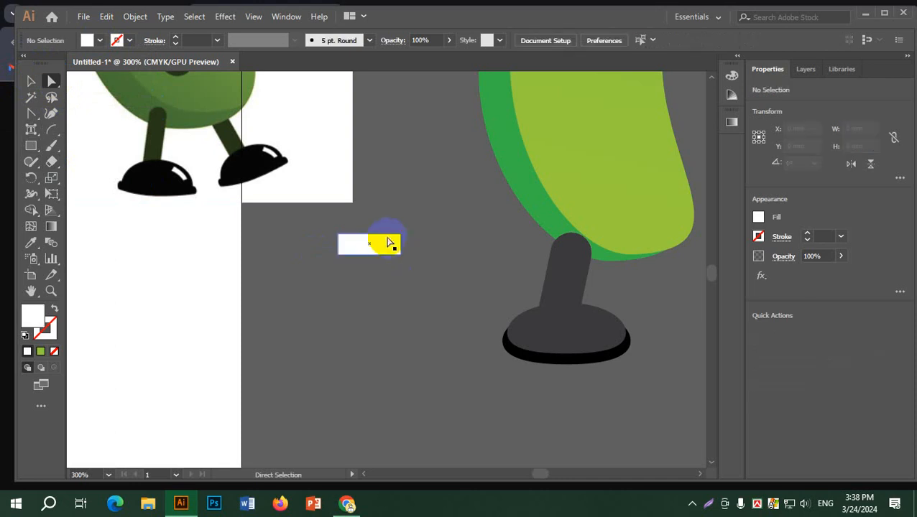
left_click(389, 243)
left_click_drag(400, 234, 311, 201)
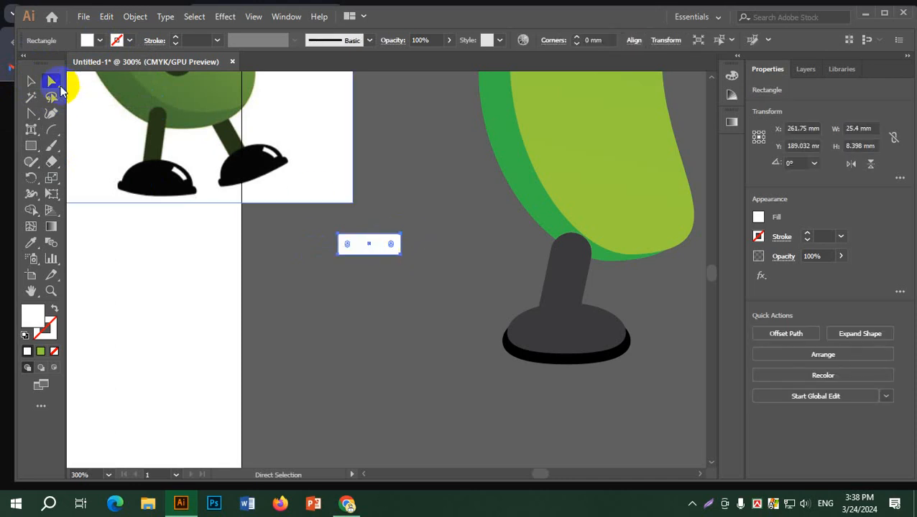
left_click_drag(390, 244, 401, 262)
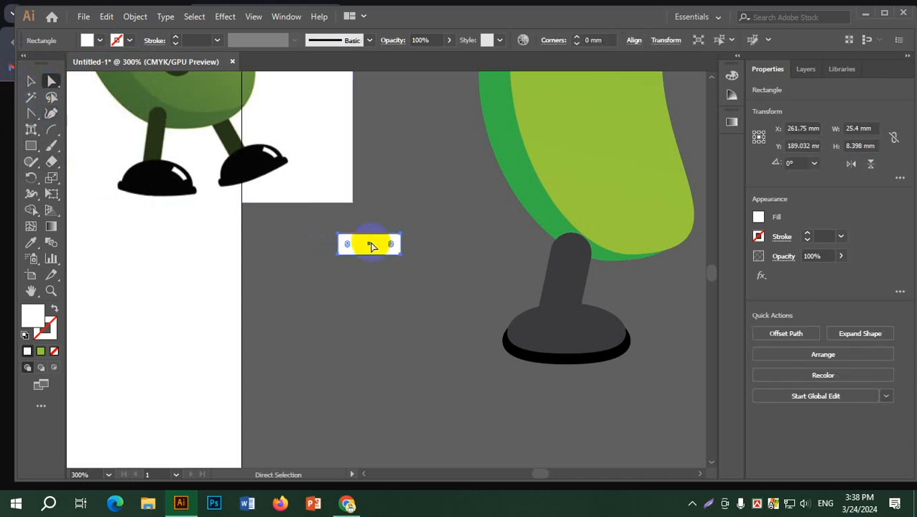
left_click(106, 184, "shift")
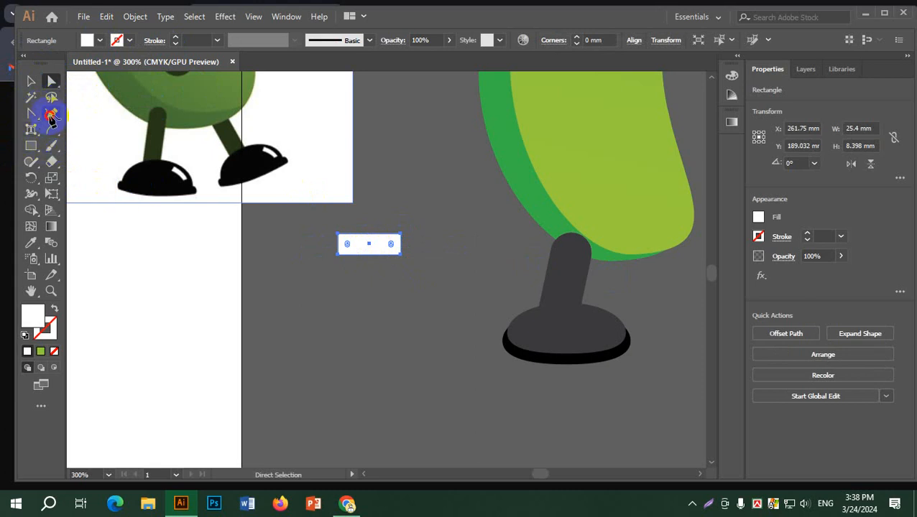
Bend the white rectangle's upper and lower edges upward with the Curvature tool into an arched band about 13.3 mm high.
left_click(51, 115)
left_click(368, 239)
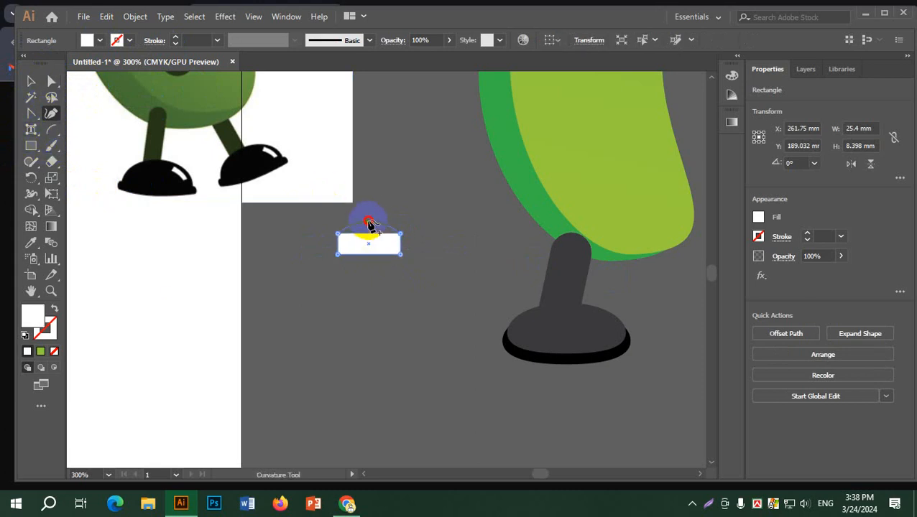
left_click_drag(368, 231, 368, 223)
left_click_drag(369, 256, 367, 224)
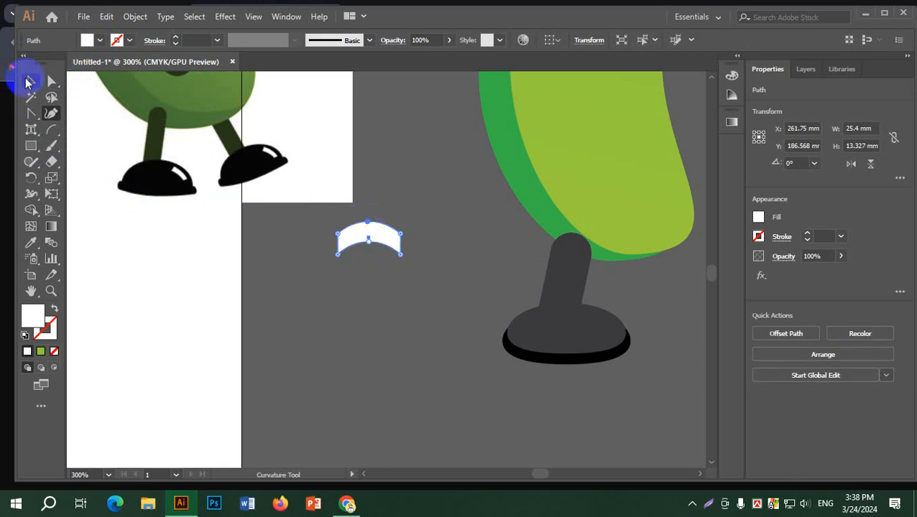
Move the white arched band onto the dark shoe's upper right, tilt it about 15° clockwise and shrink it to about 17.2 by 7.5 mm.
left_click(31, 81)
left_click(347, 286)
left_click_drag(373, 235, 624, 323)
scroll(617, 323, "up", 4)
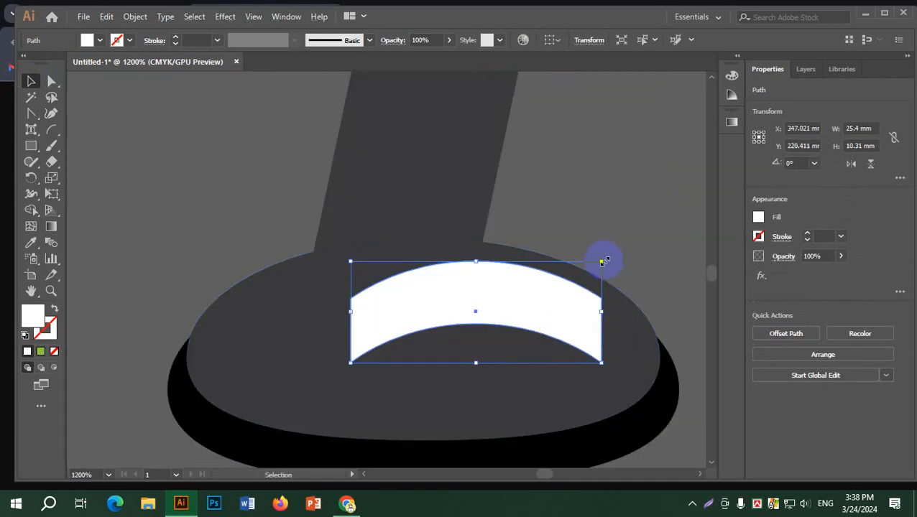
left_click_drag(606, 261, 621, 295)
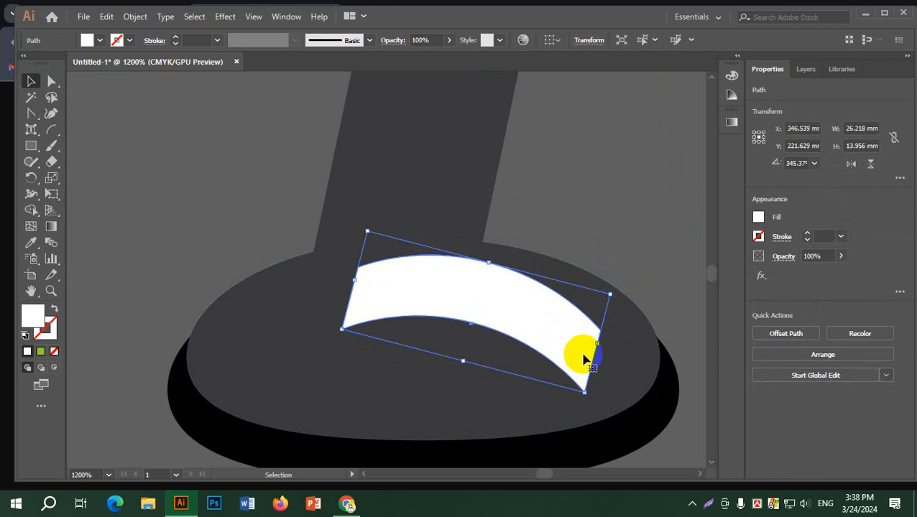
left_click_drag(594, 344, 514, 325)
left_click_drag(446, 257, 439, 285)
left_click_drag(454, 334, 537, 321)
left_click(640, 253)
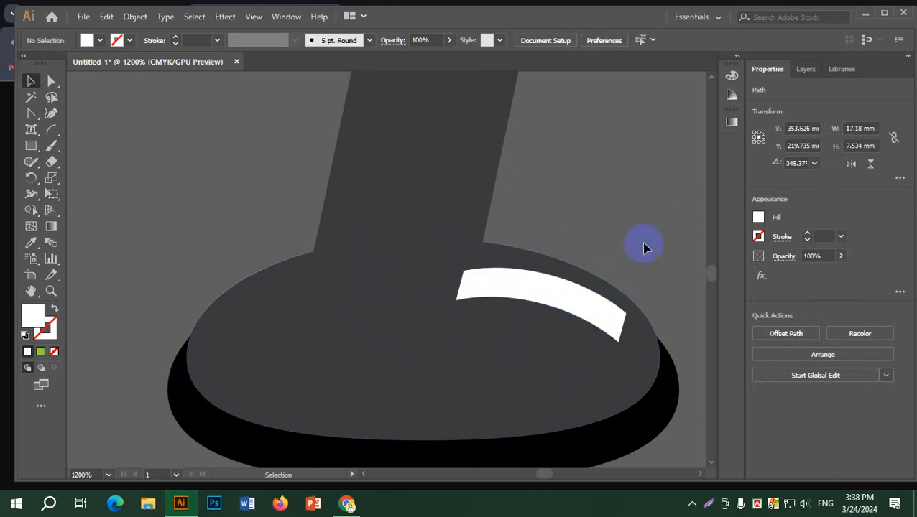
Group the leg, the shoe, its black sole and the white highlight into one object.
scroll(644, 248, "down", 2)
scroll(646, 252, "down", 3)
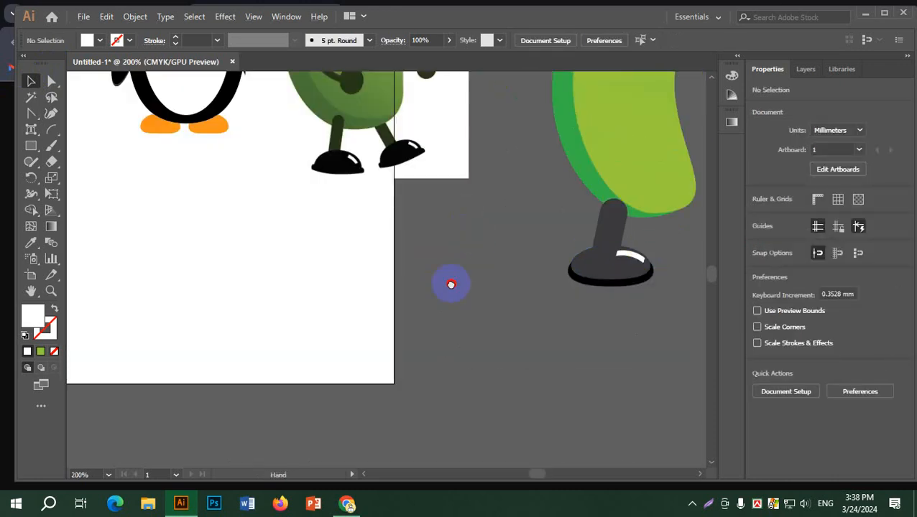
scroll(450, 285, "up", 1)
scroll(450, 284, "right", 2)
left_click_drag(597, 357, 425, 262)
left_click_drag(581, 376, 446, 277)
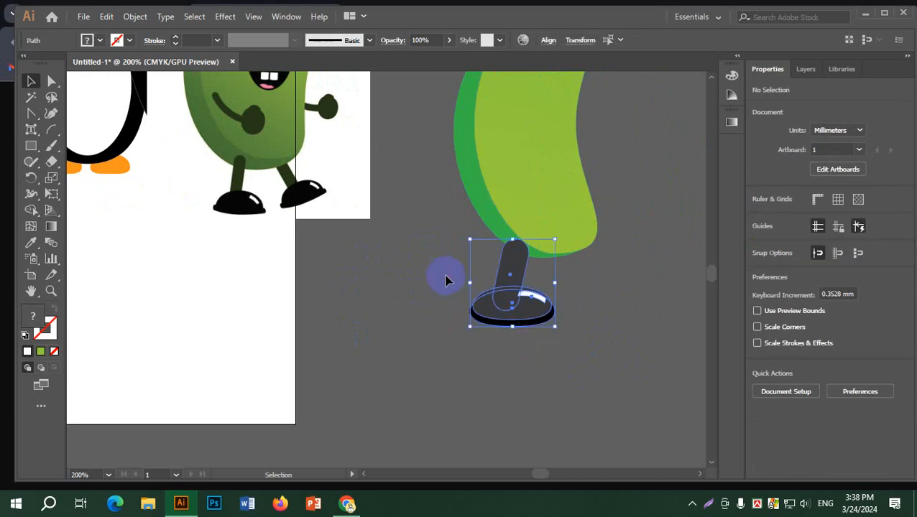
key("a")
key("v")
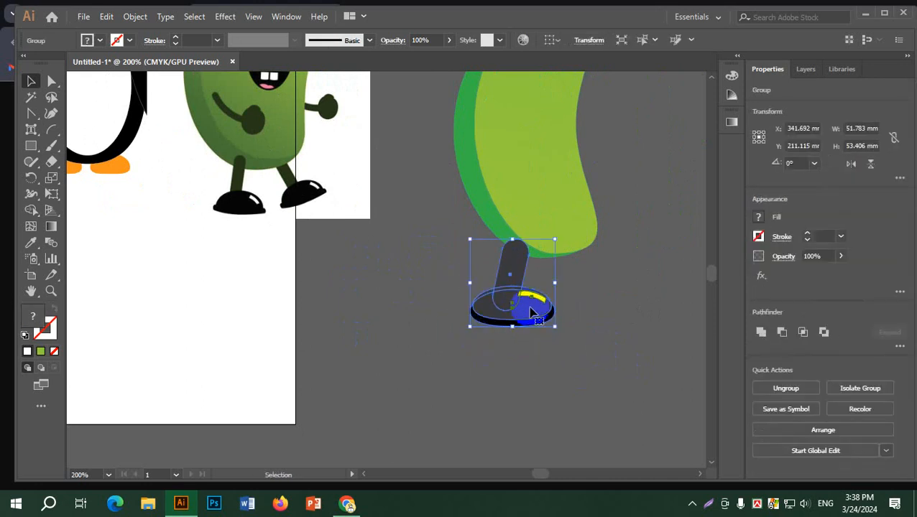
Duplicate the leg group to its right, rotate the copy counterclockwise and place it against the bean's lower right edge.
left_click_drag(528, 311, 609, 311, "alt")
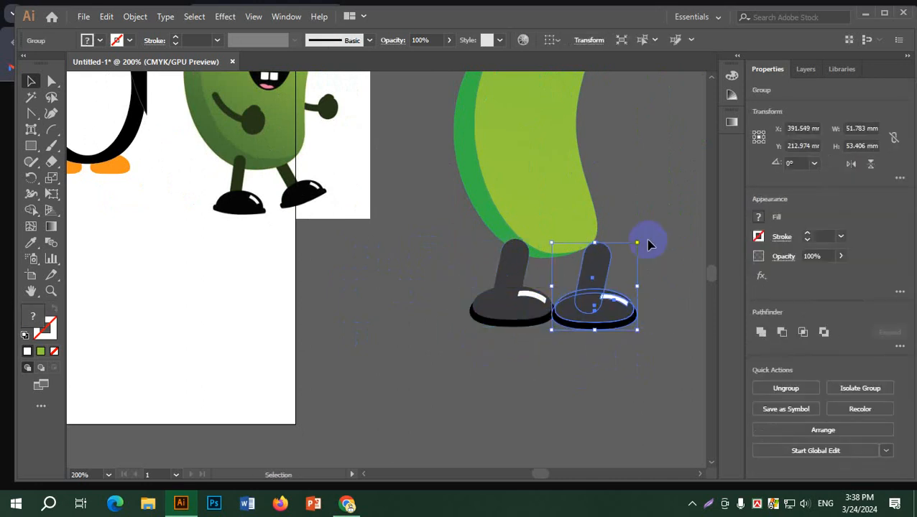
left_click_drag(642, 239, 610, 223)
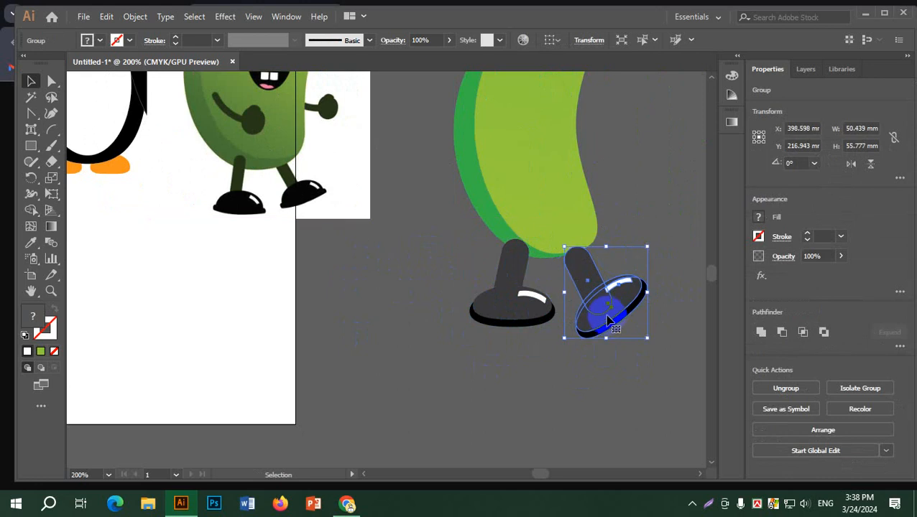
left_click_drag(604, 309, 589, 287)
Send the copied leg to the back so its upper end sits behind the bean body.
right_click(620, 278)
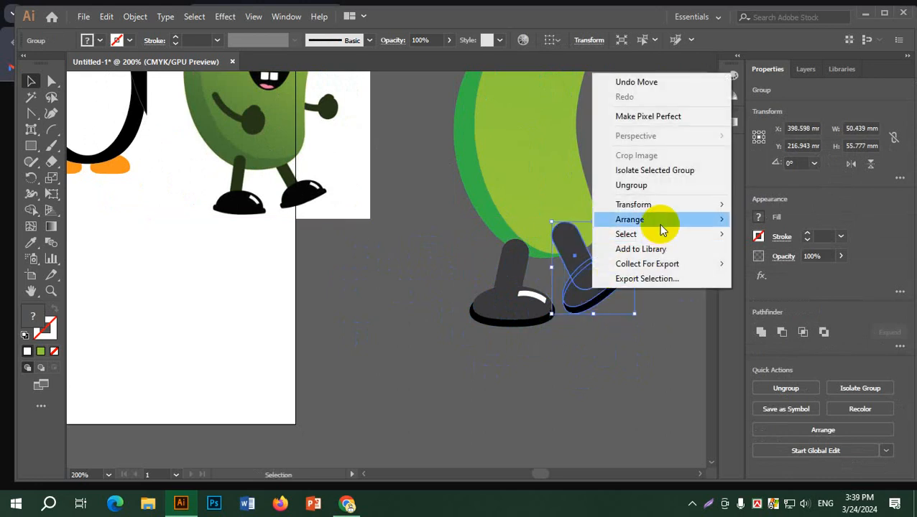
mouse_move(661, 220)
left_click(768, 263)
left_click(607, 366)
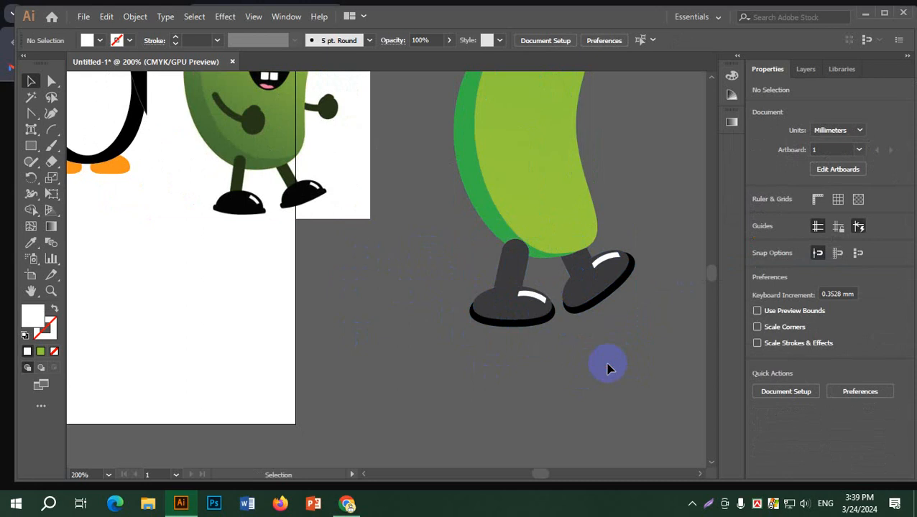
scroll(410, 277, "up", 5)
scroll(409, 277, "left", 2)
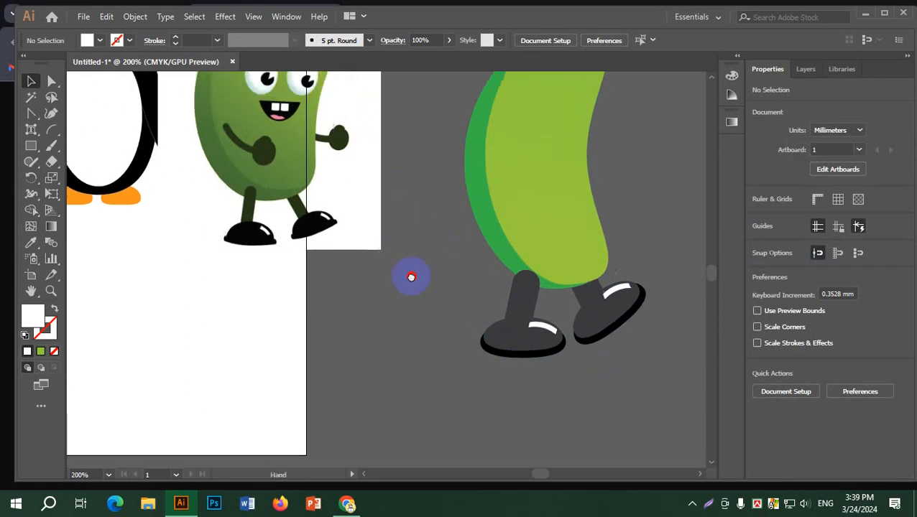
Switch to Chrome and look through the image results for simple cartoon penguin characters.
left_click(347, 504)
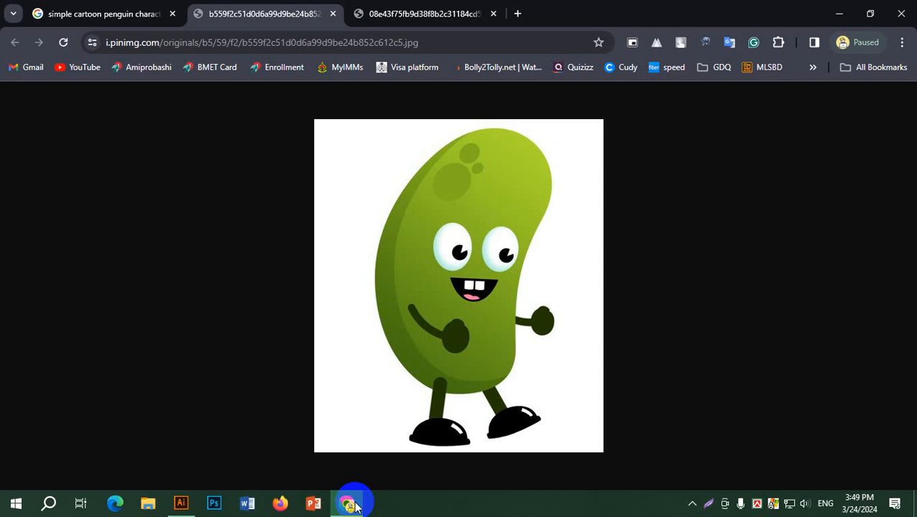
left_click(147, 9)
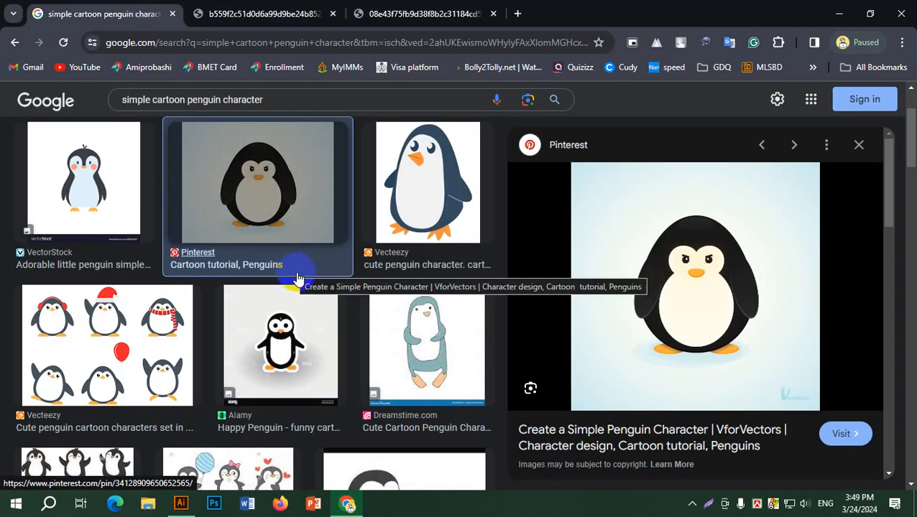
scroll(294, 277, "down", 5)
scroll(300, 279, "up", 5)
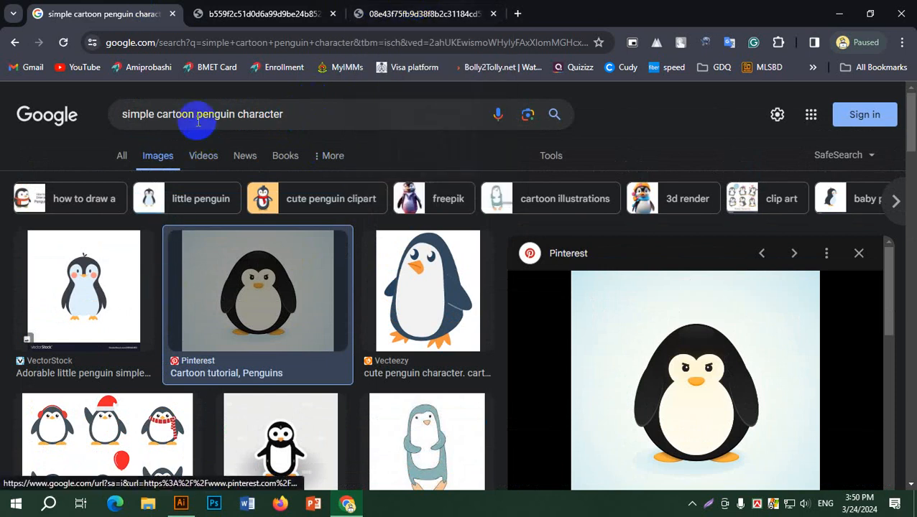
Replace "penguin" with "cow" in the image search query and run the search.
double_click(229, 115)
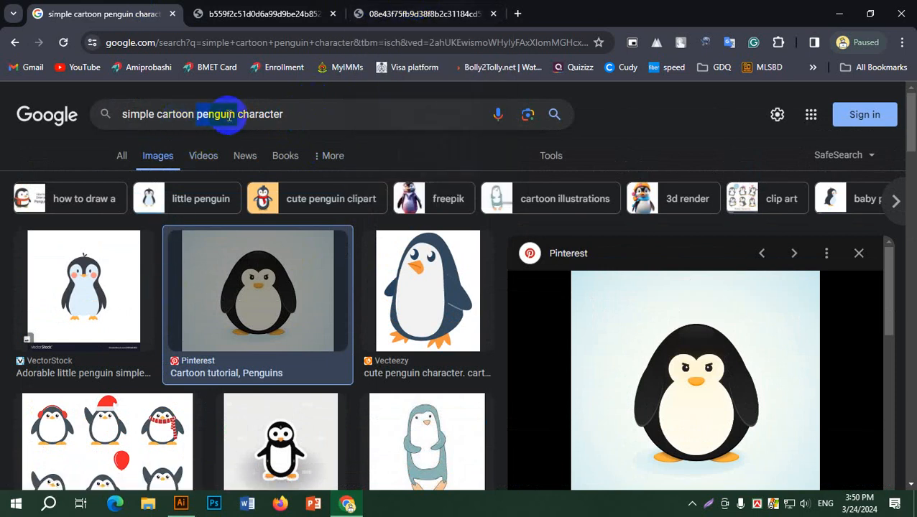
left_click(339, 12)
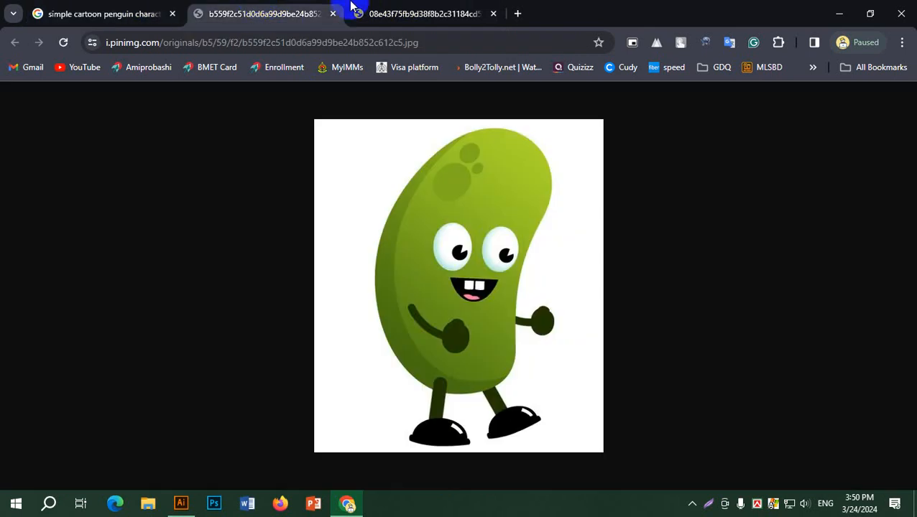
left_click(370, 11)
left_click(58, 7)
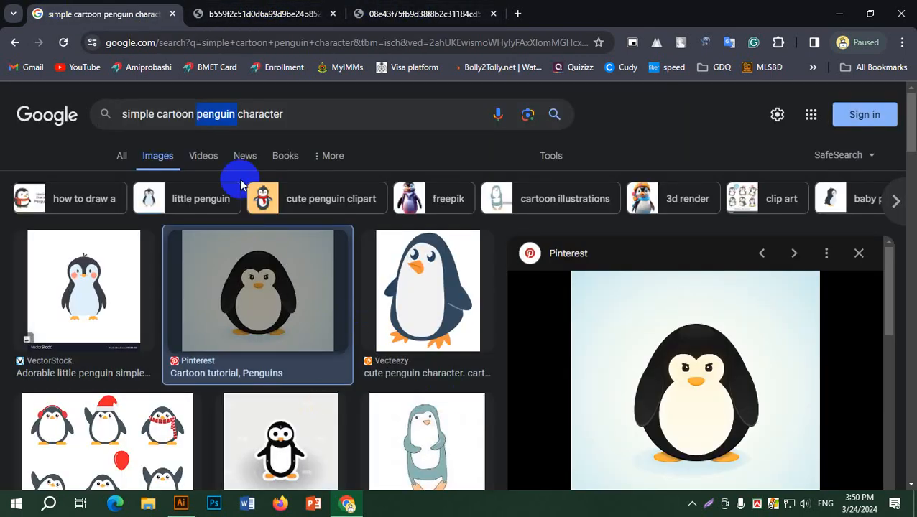
type("cow")
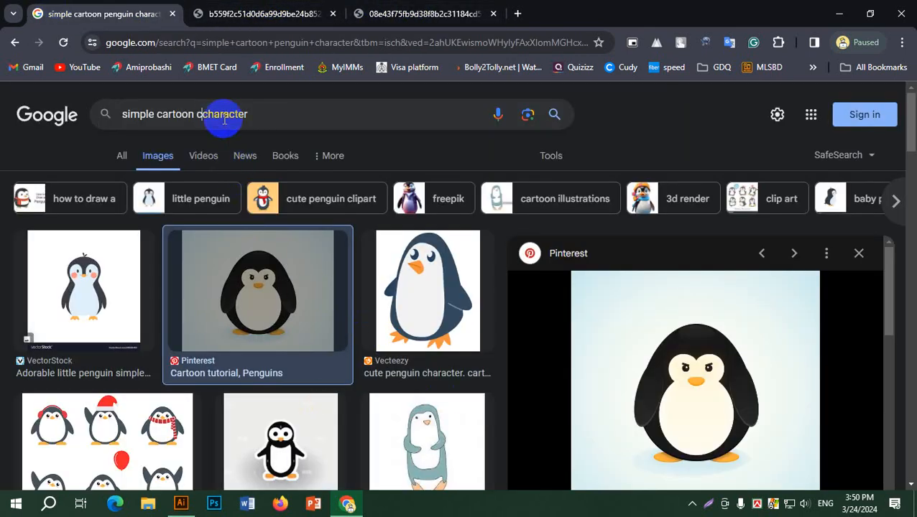
key("Return")
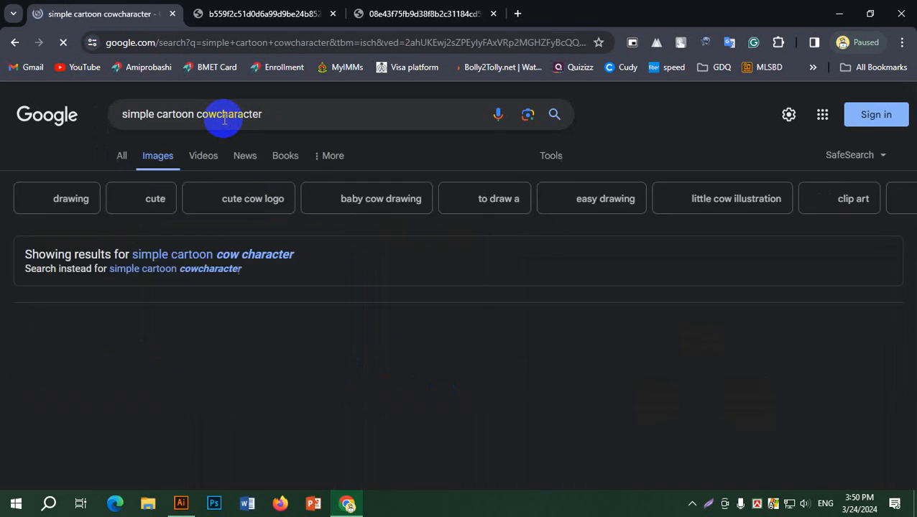
Refine the image search to "simple cartoon cow head character".
left_click(217, 115)
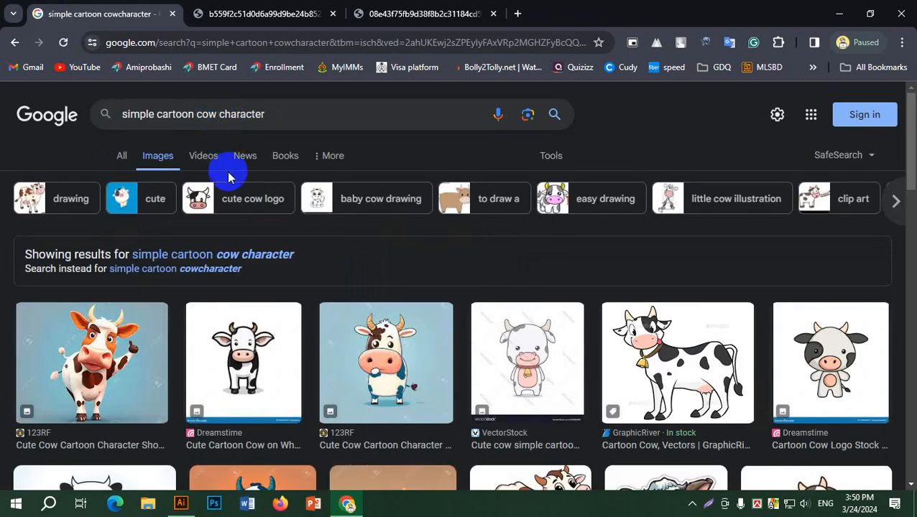
type("head")
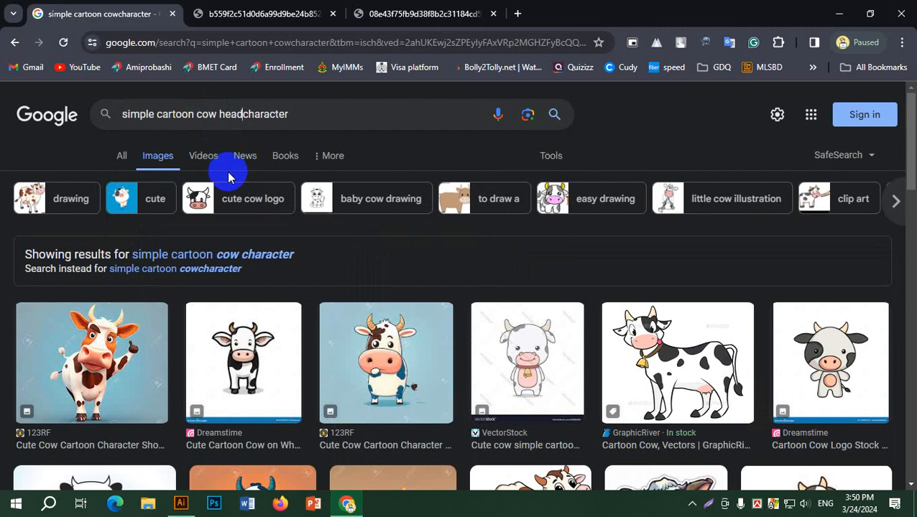
key("Return")
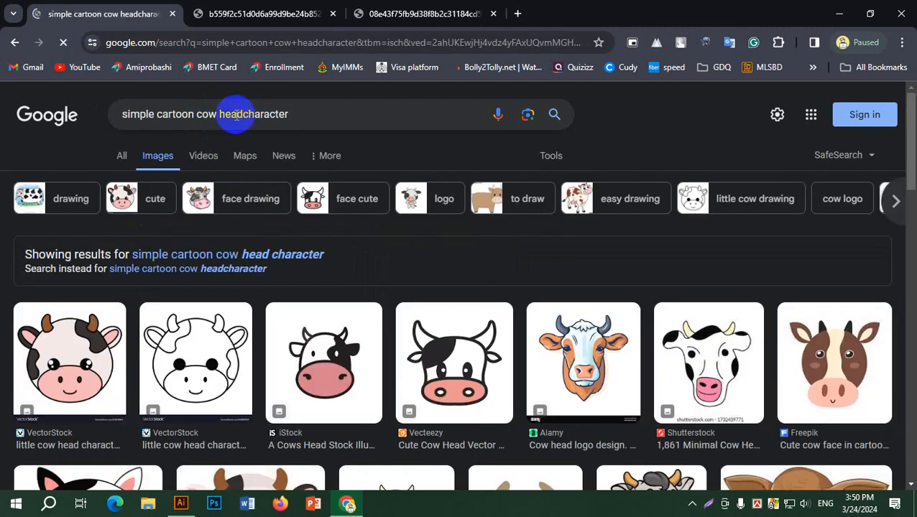
left_click(243, 115)
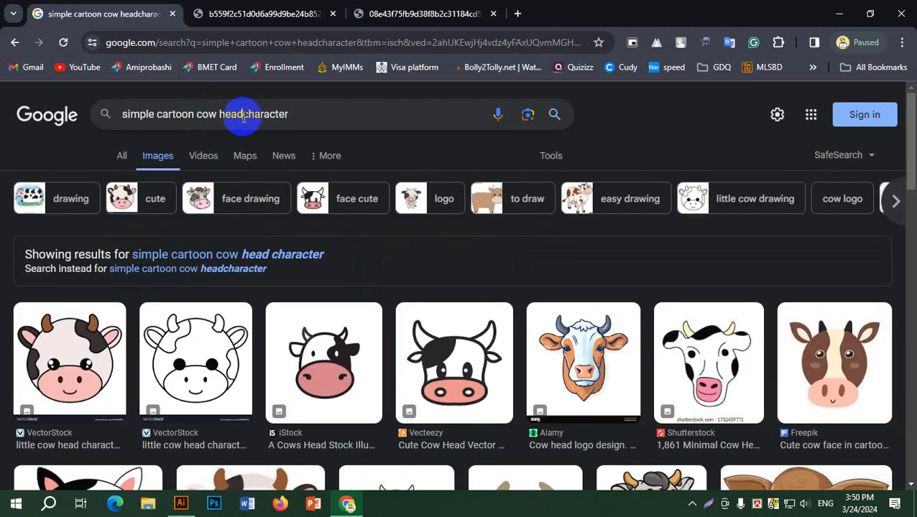
left_click(337, 115)
key("Return")
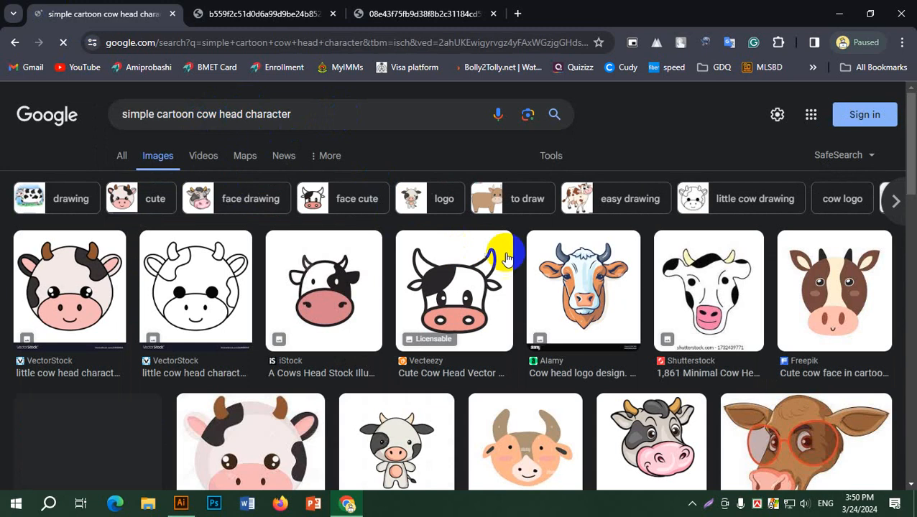
Preview VectorStock's cute little cow head character and open its full image in a new tab.
scroll(403, 321, "down", 4)
scroll(408, 331, "up", 4)
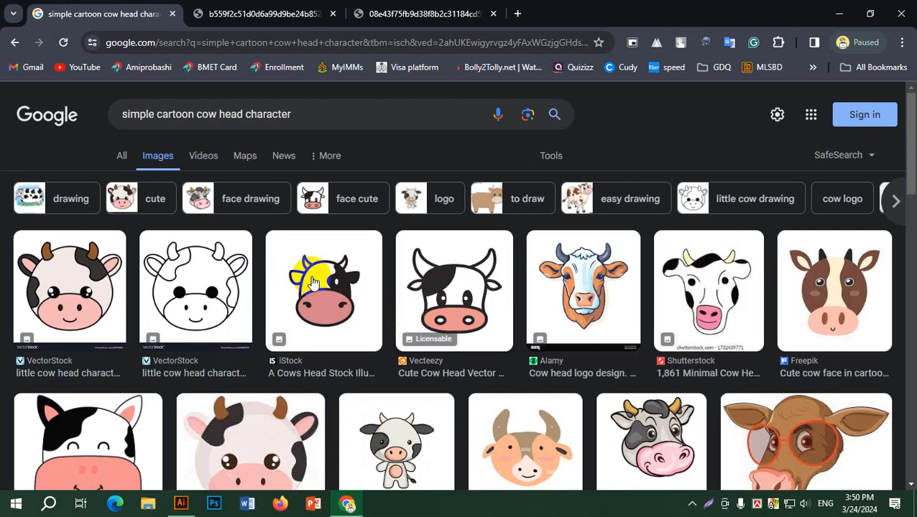
left_click(51, 270)
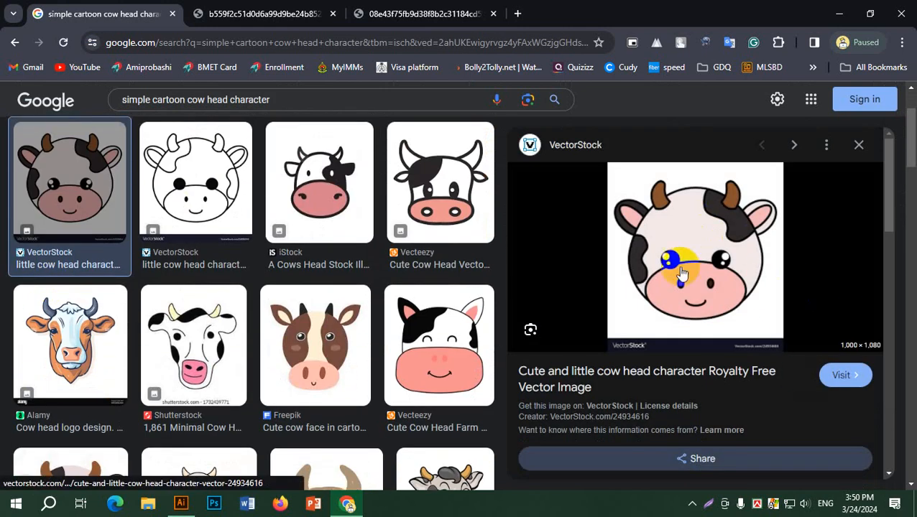
right_click(673, 253)
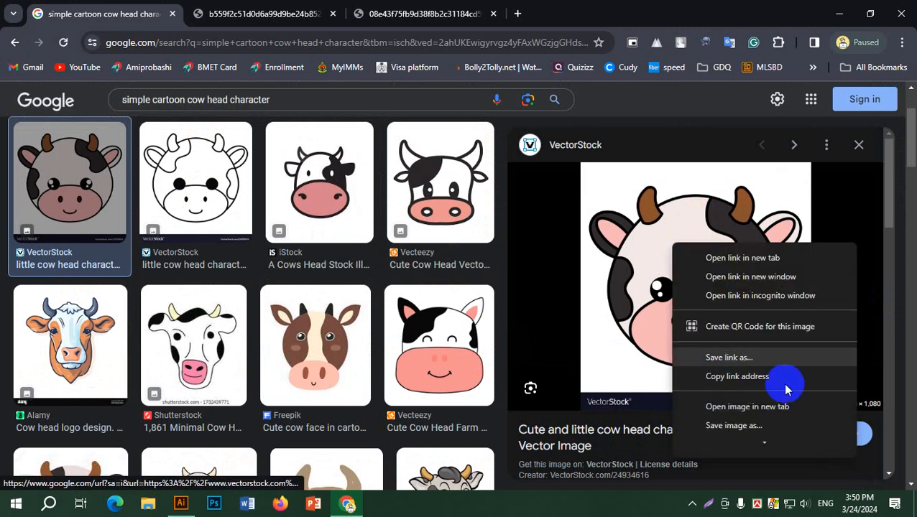
left_click(777, 406)
Browse the remaining cow head image results for other simple cartoon references.
scroll(378, 336, "down", 3)
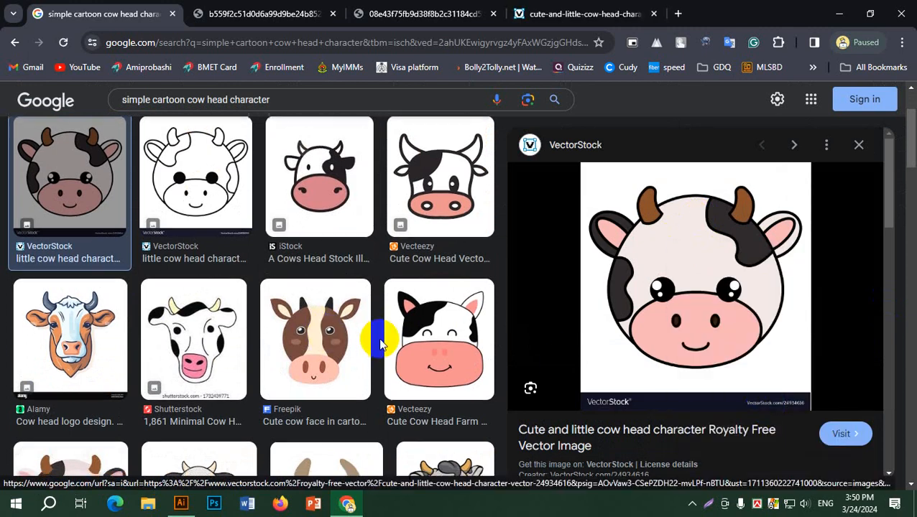
scroll(388, 338, "up", 3)
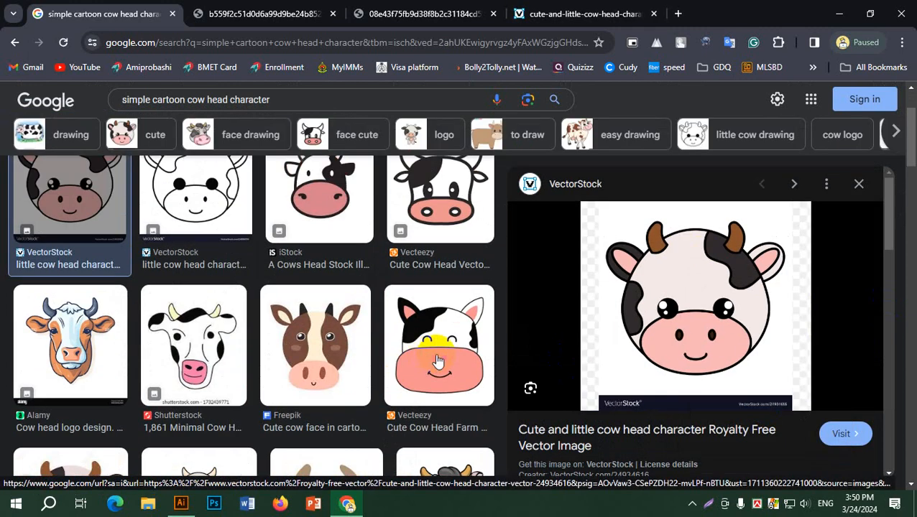
scroll(388, 341, "down", 6)
scroll(332, 355, "down", 3)
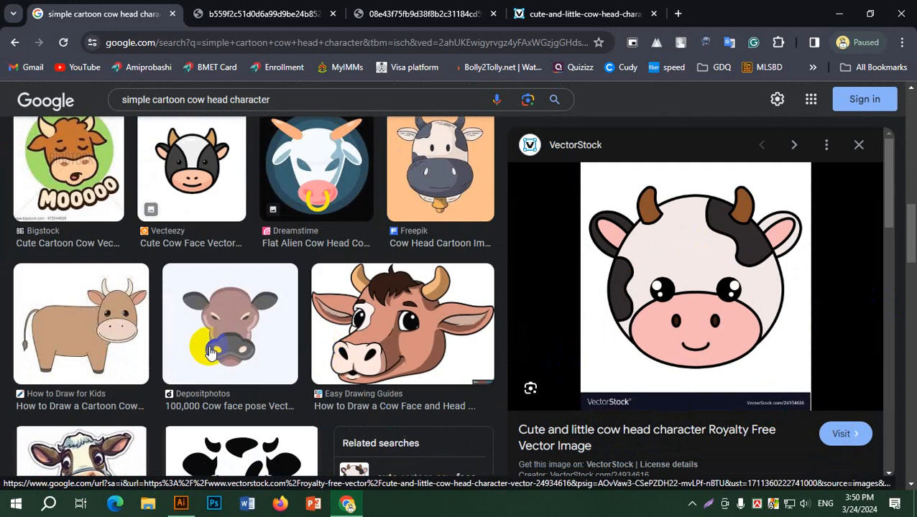
scroll(312, 342, "down", 3)
scroll(322, 343, "down", 3)
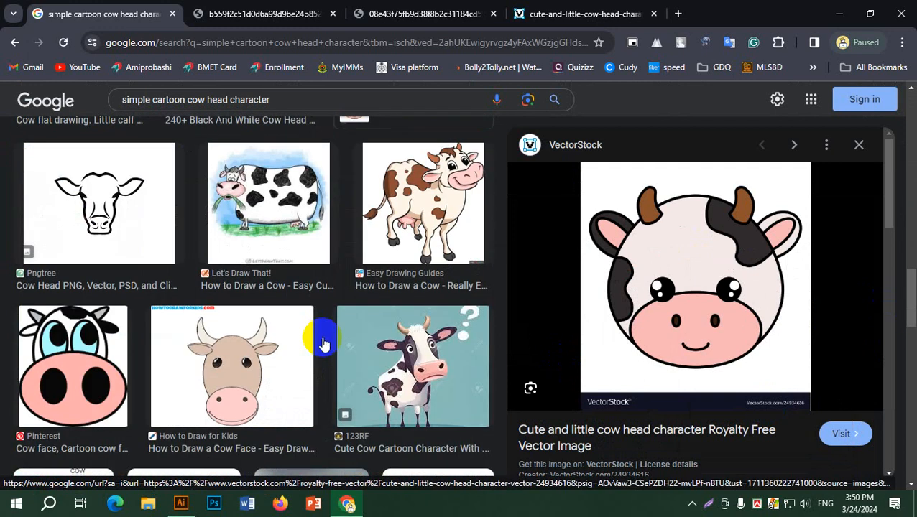
scroll(322, 344, "up", 3)
scroll(322, 343, "down", 3)
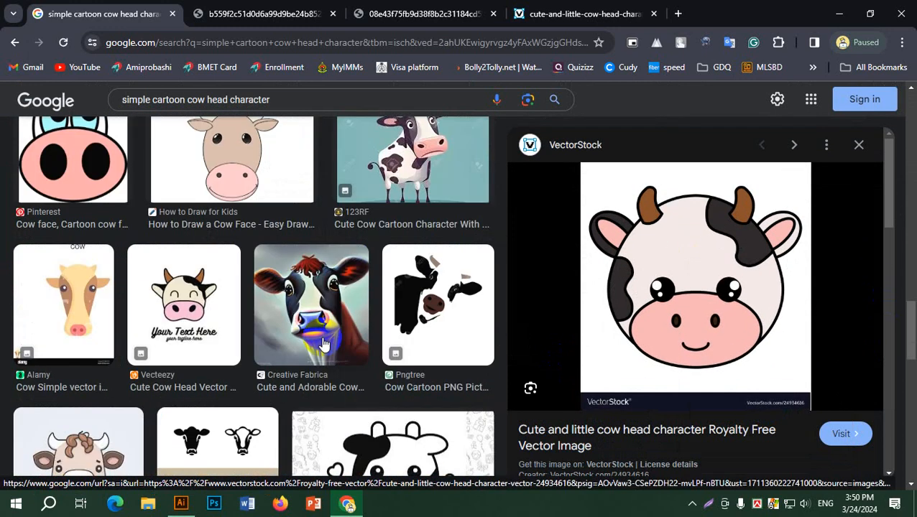
scroll(388, 209, "down", 3)
Review the opened green bean, penguin and cow head reference images, returning to the green bean.
left_click(251, 14)
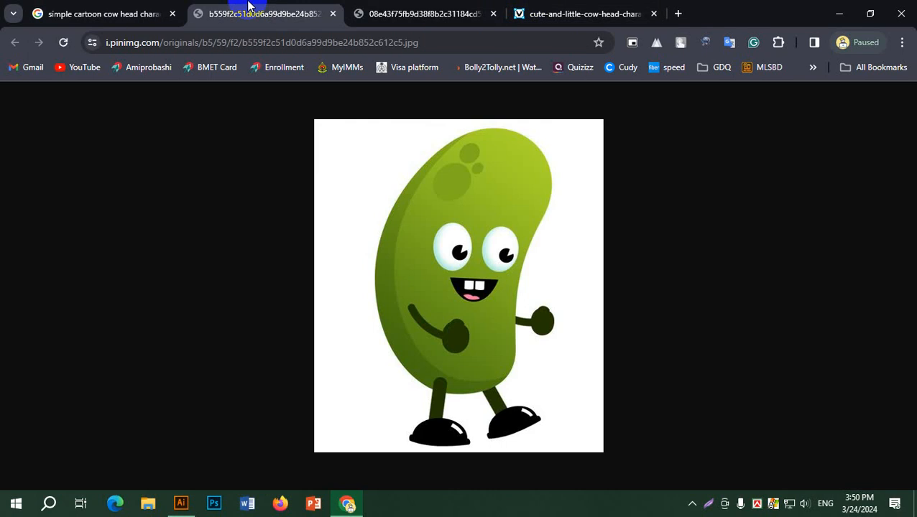
left_click(391, 9)
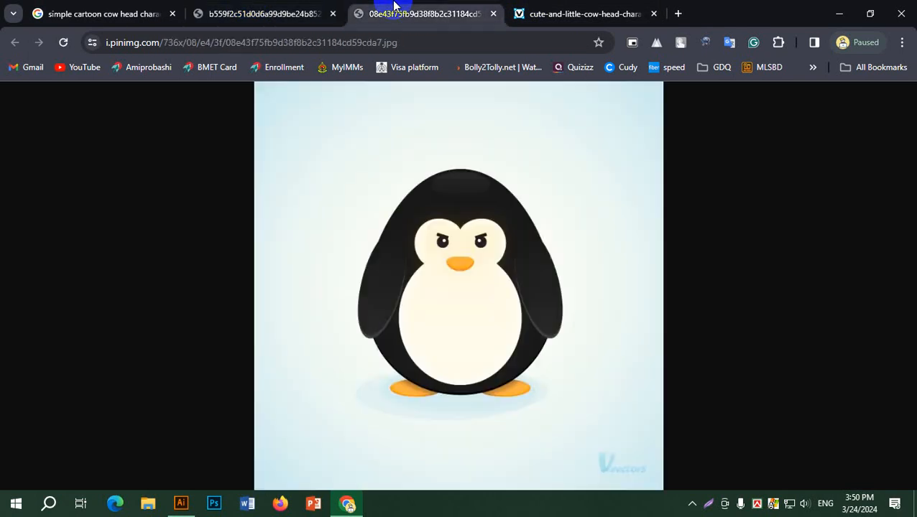
left_click(586, 9)
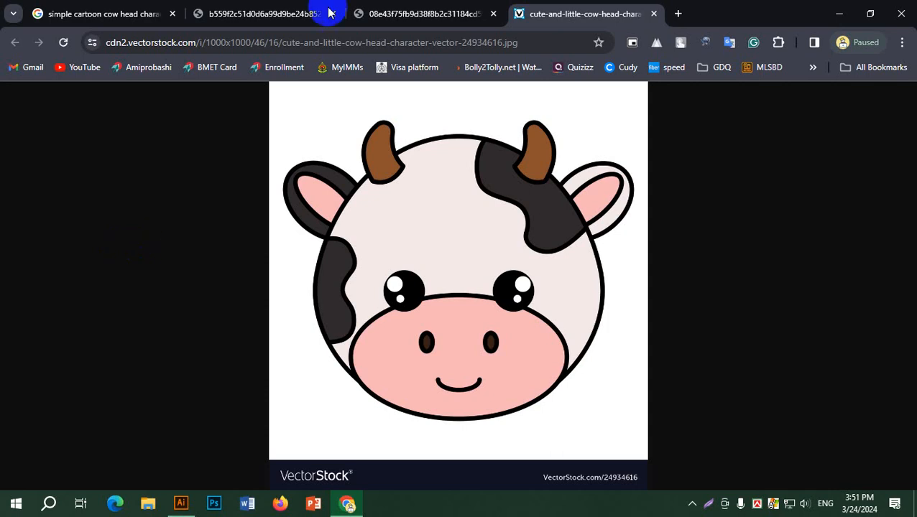
left_click(261, 5)
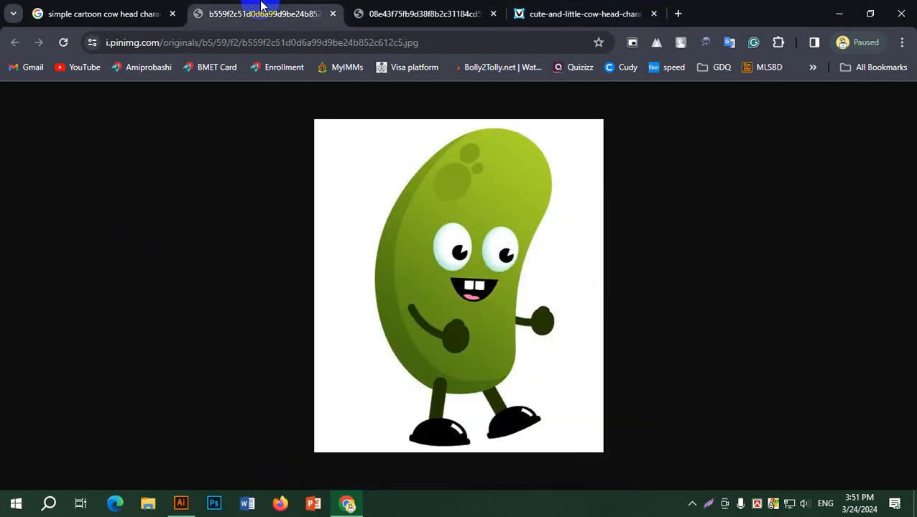